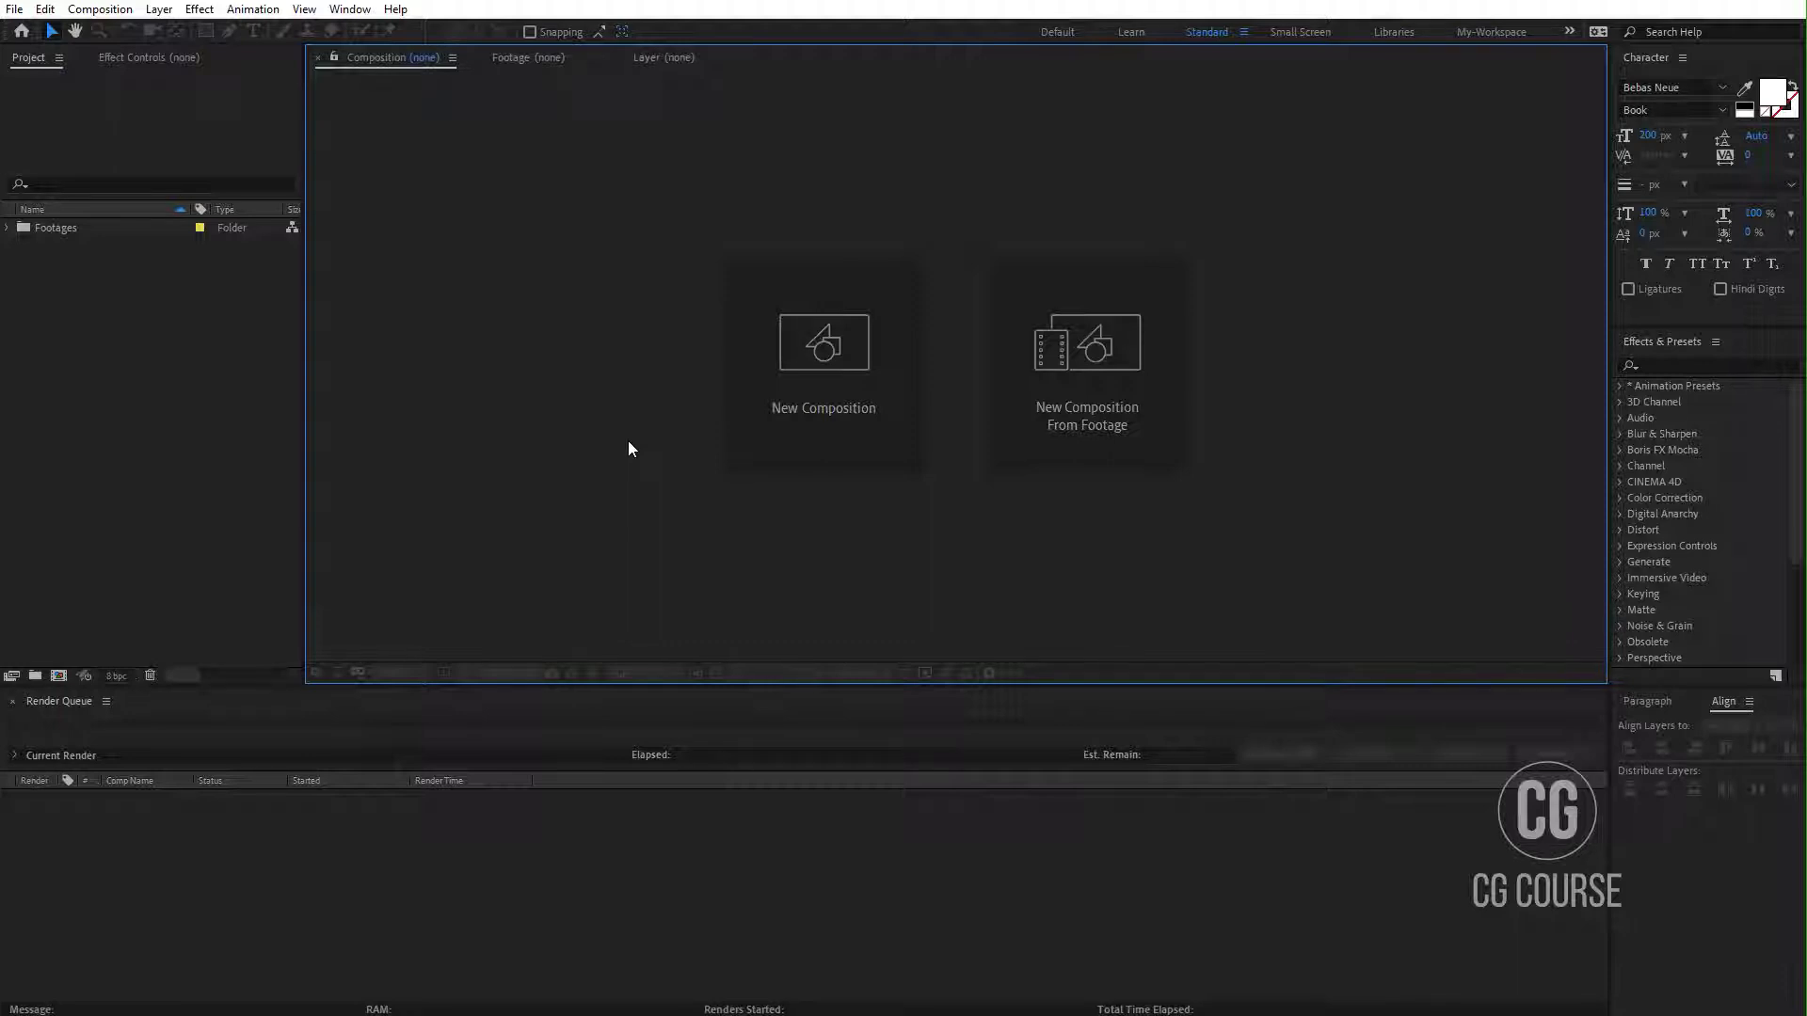
Step: Check the Footages folder contents and create a project folder named Image-Holders
{"action": "left_click", "coordinate": [84, 230]}
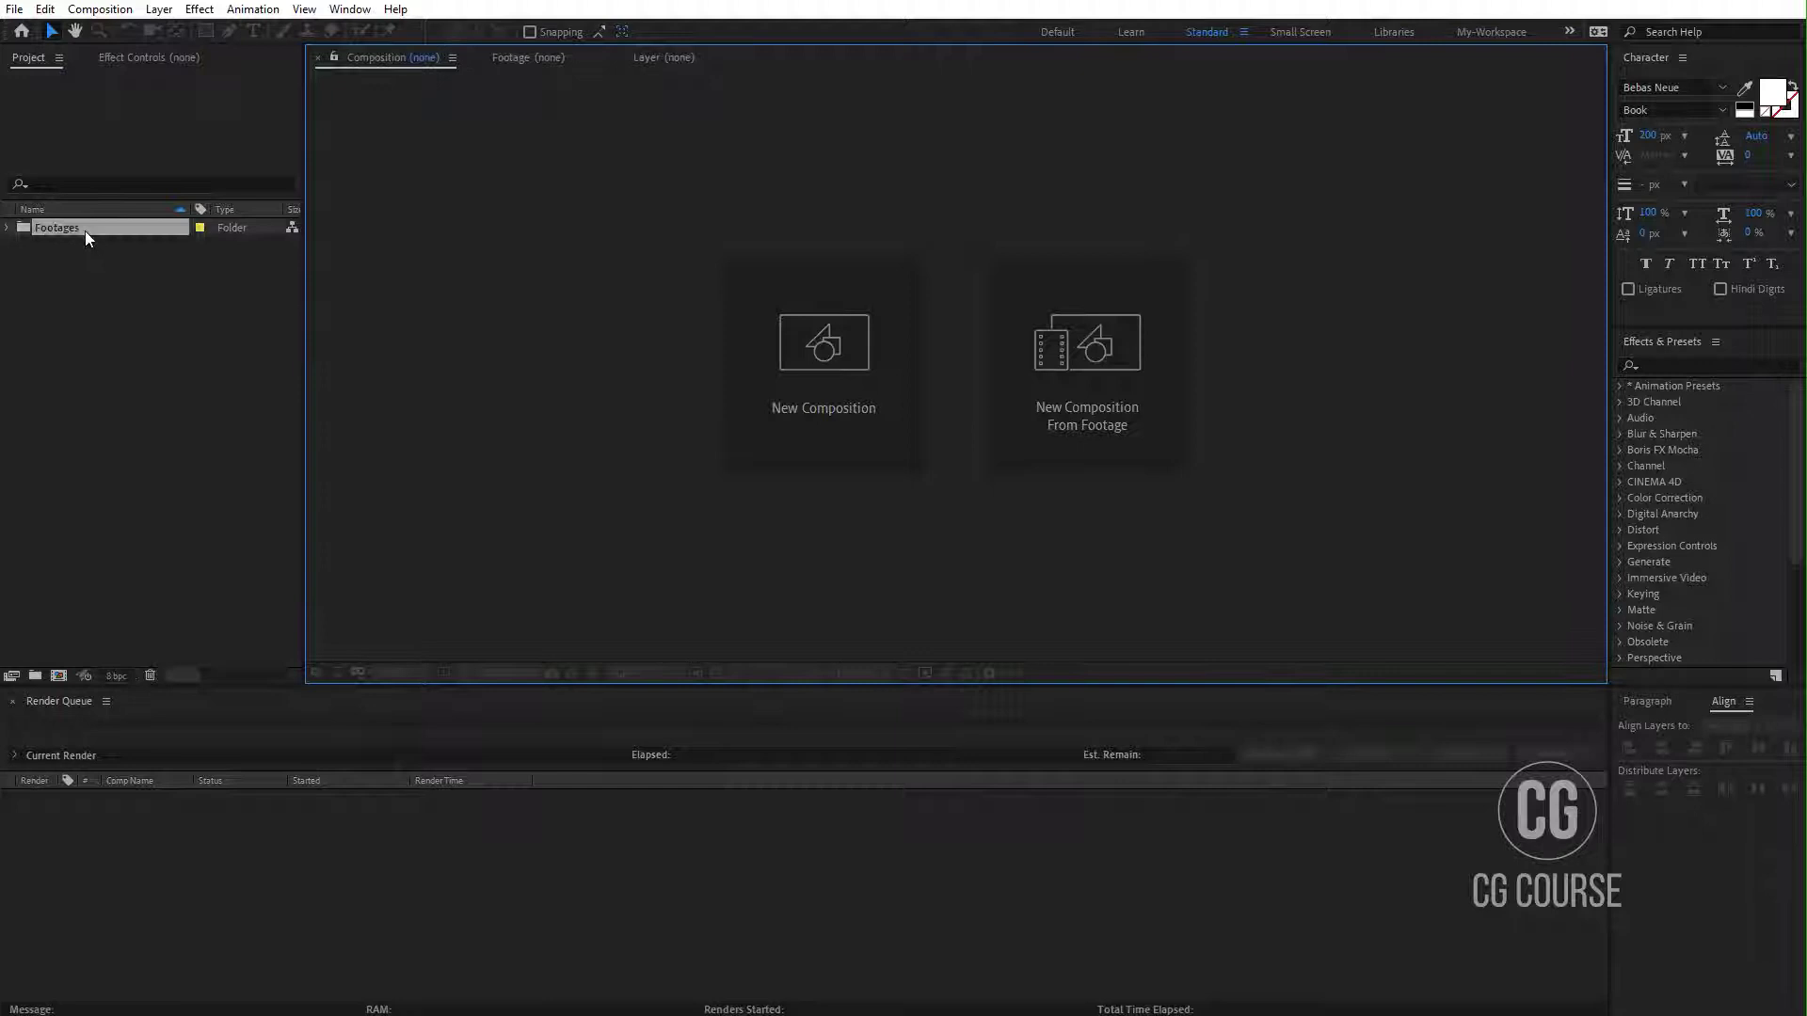
{"action": "left_click", "coordinate": [7, 228]}
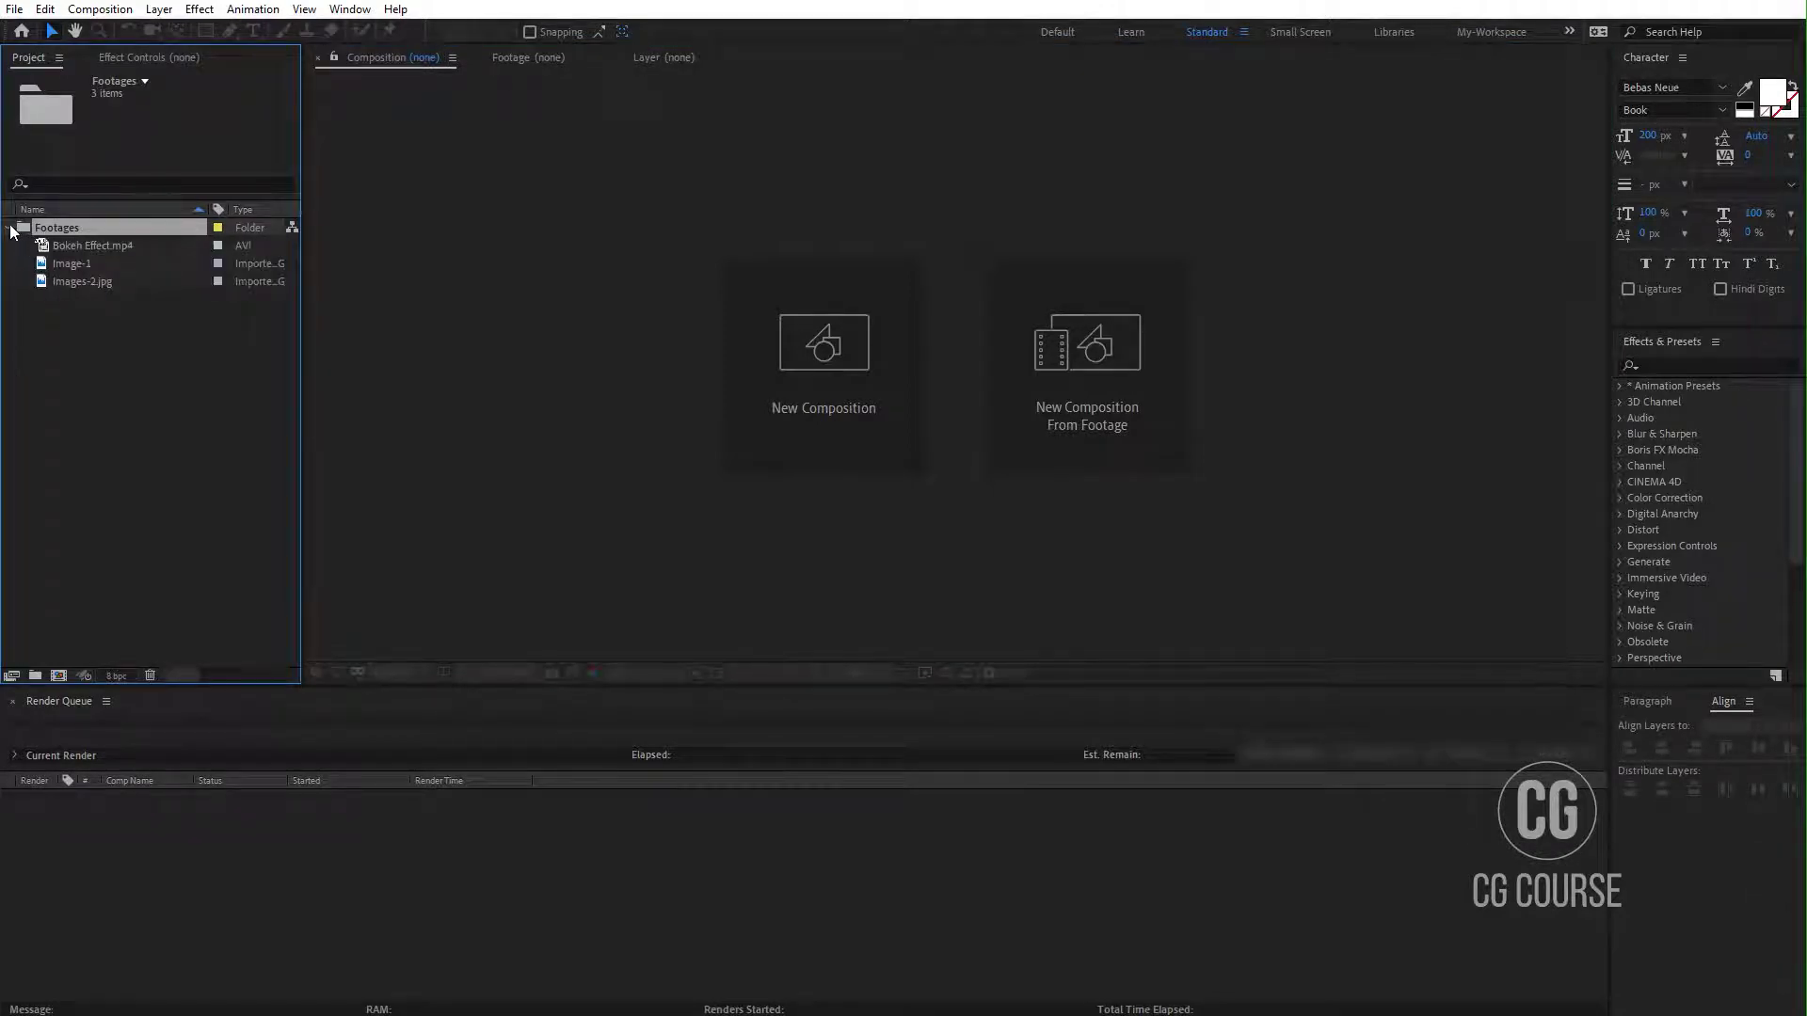
{"action": "left_click", "coordinate": [8, 228]}
{"action": "left_click", "coordinate": [89, 436]}
{"action": "left_click", "coordinate": [36, 675]}
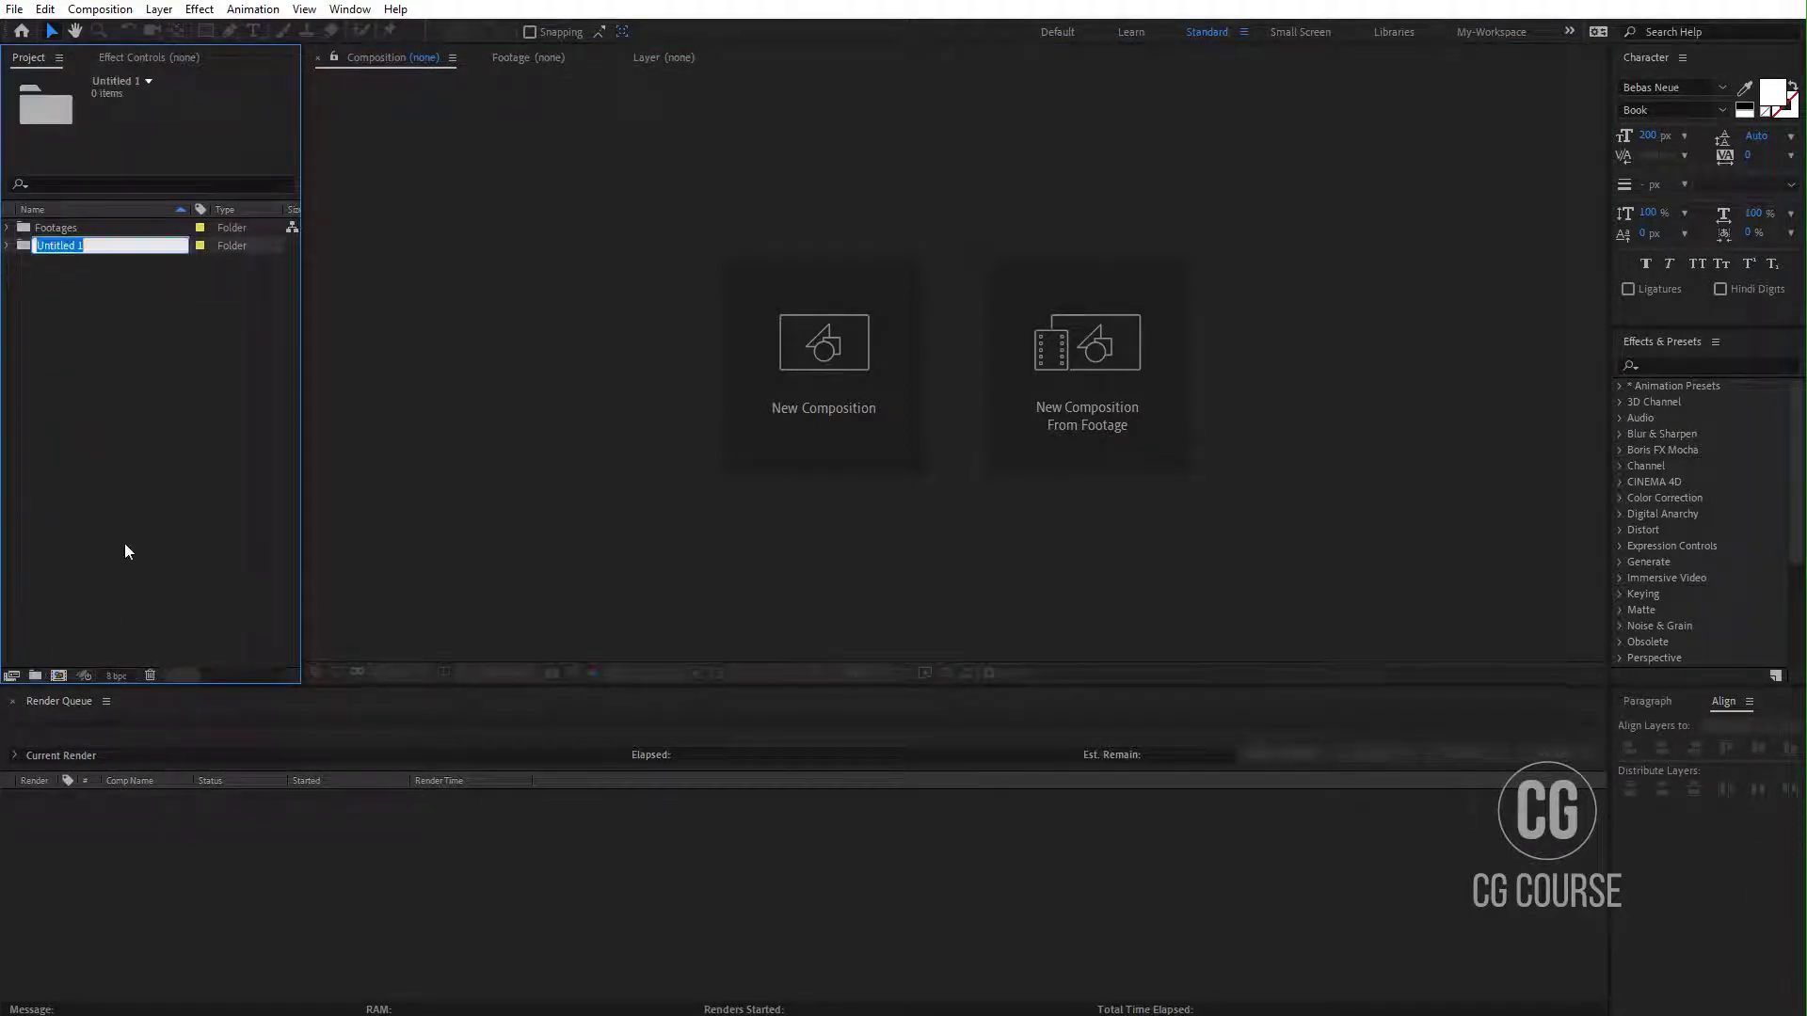
{"action": "type", "text": "Image-Holders"}
{"action": "key", "text": "Return"}
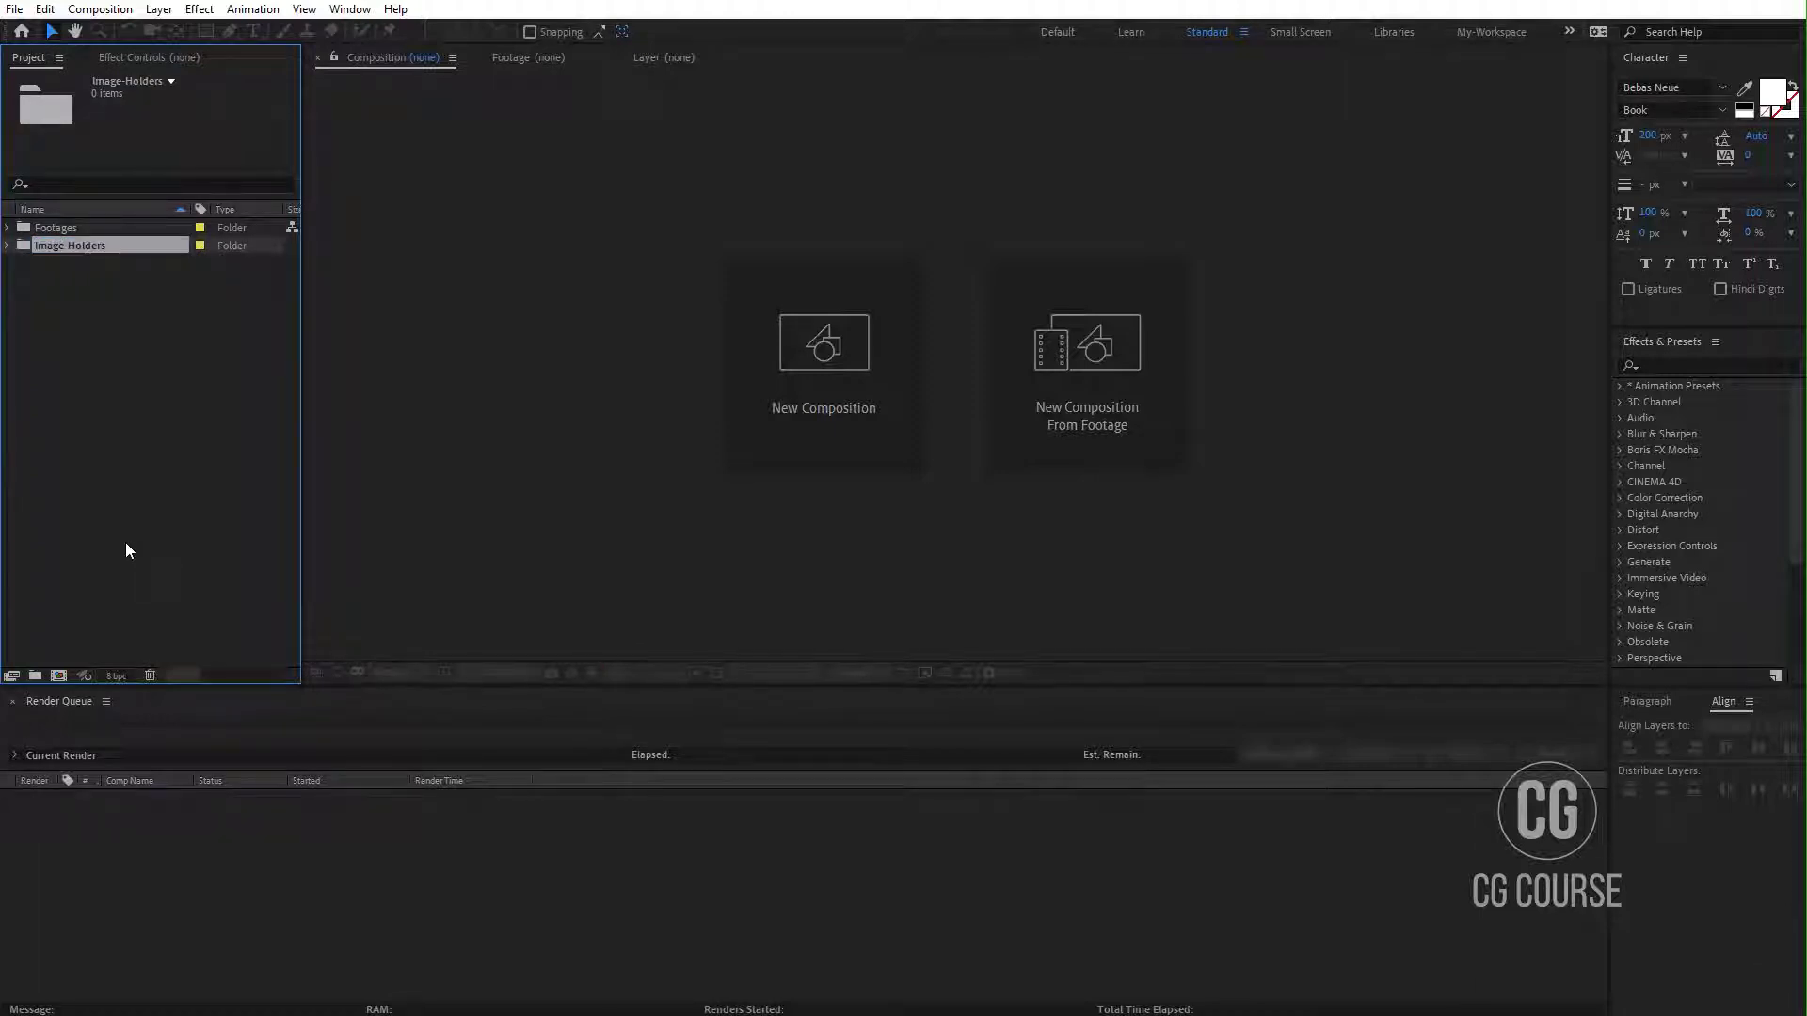
Step: Create a second folder named Scenes, then start a new 1920×1080 composition
{"action": "left_click", "coordinate": [35, 674]}
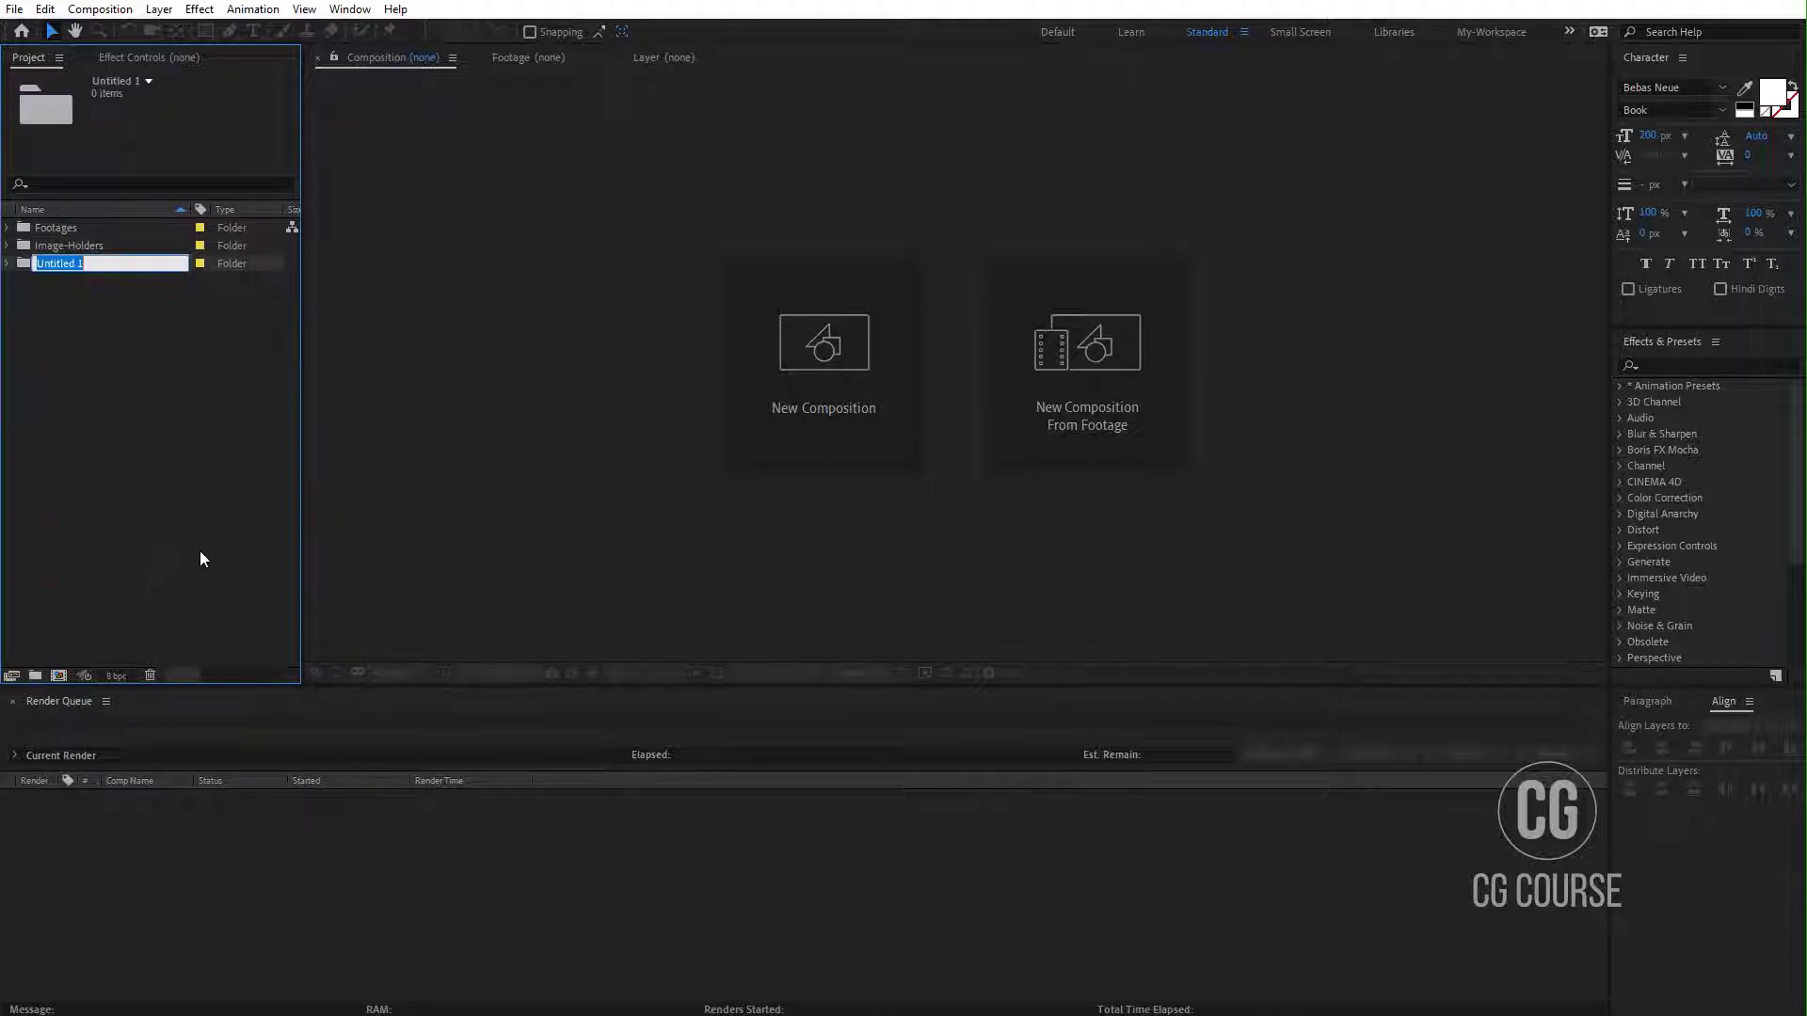
{"action": "type", "text": "Scenes"}
{"action": "key", "text": "Return"}
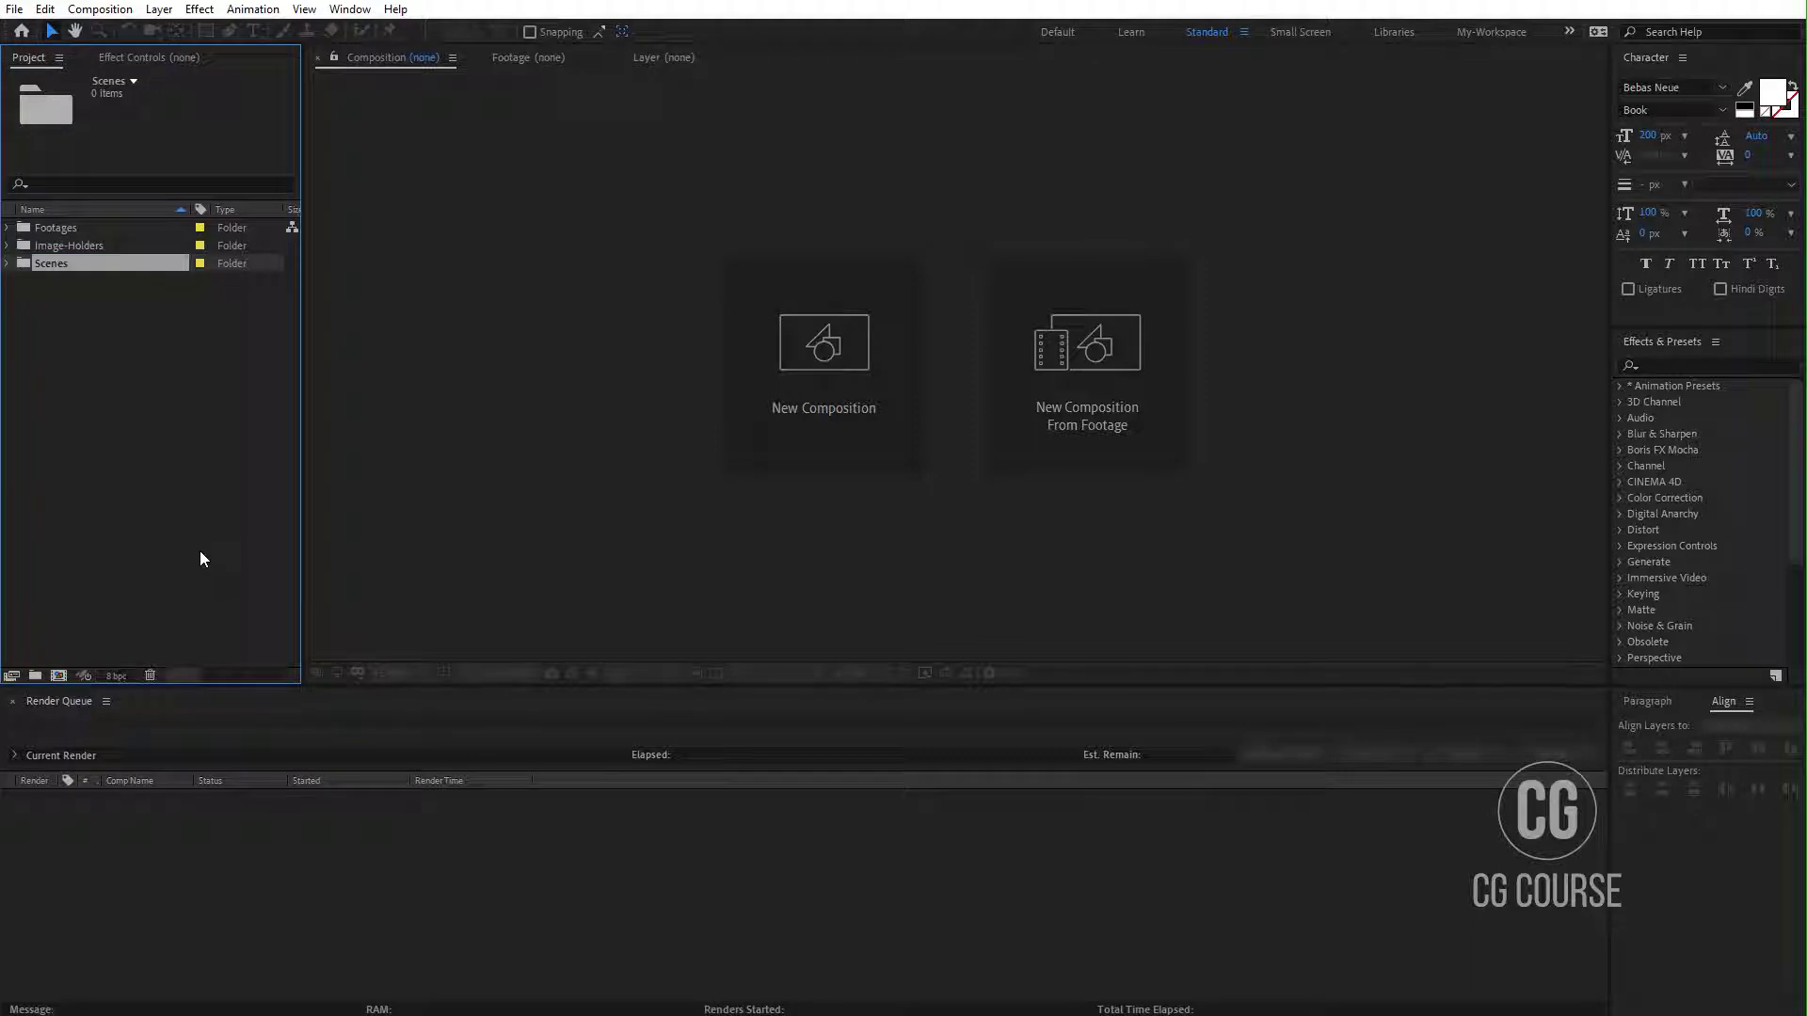
{"action": "left_click", "coordinate": [201, 553]}
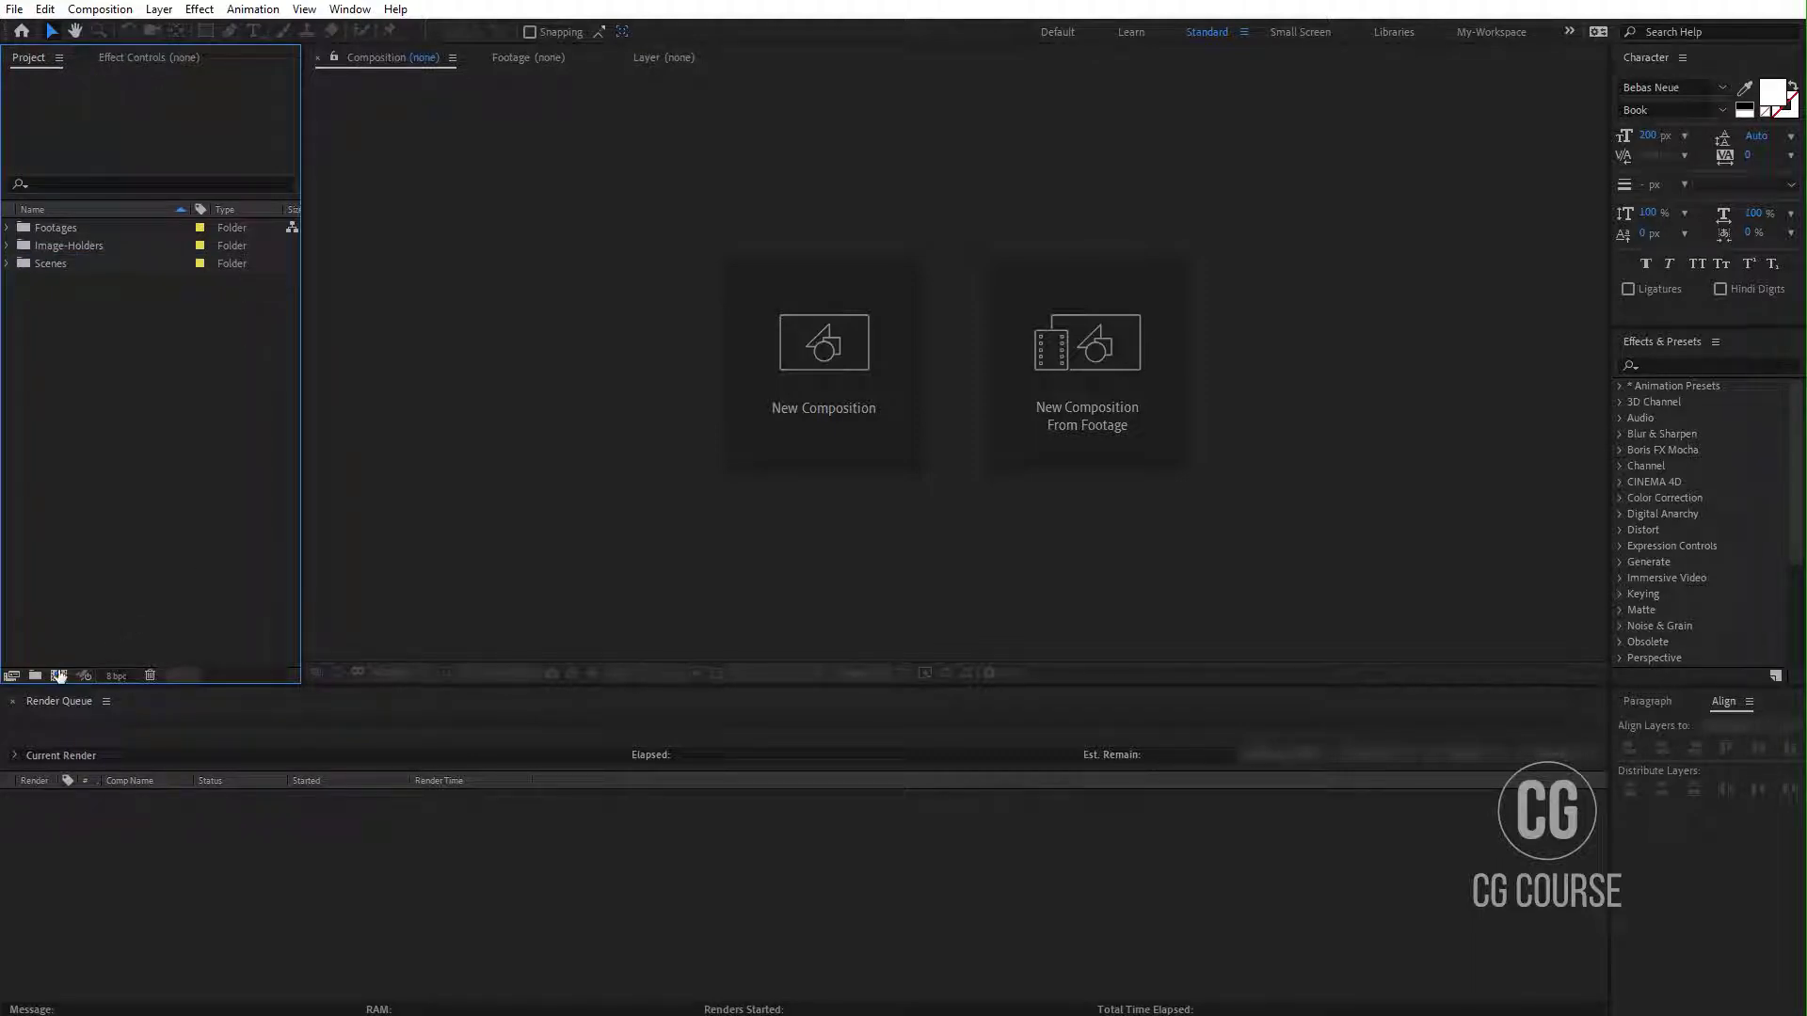
{"action": "left_click", "coordinate": [58, 675]}
Step: Name the new composition Image-1 and place the Image-1 photo from Footages into it
{"action": "left_click_drag", "start_coordinate": [858, 396], "coordinate": [888, 385]}
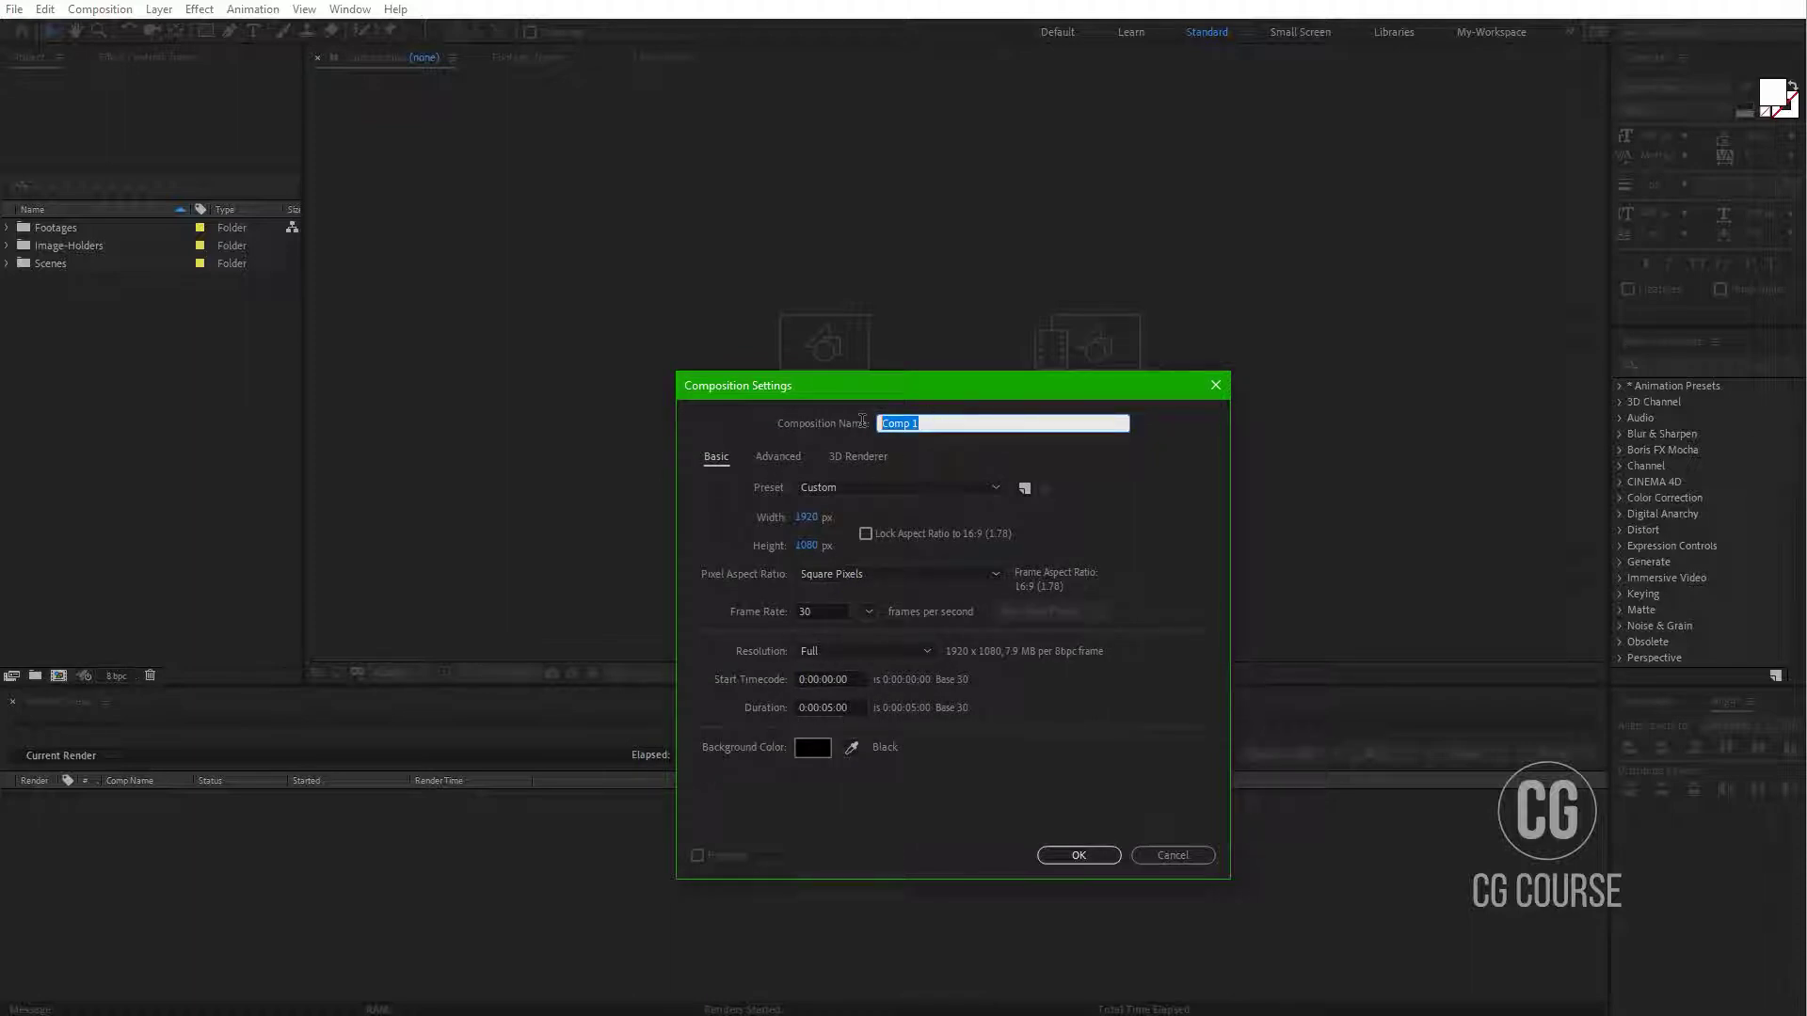
{"action": "type", "text": "image-1"}
{"action": "key", "text": "Return"}
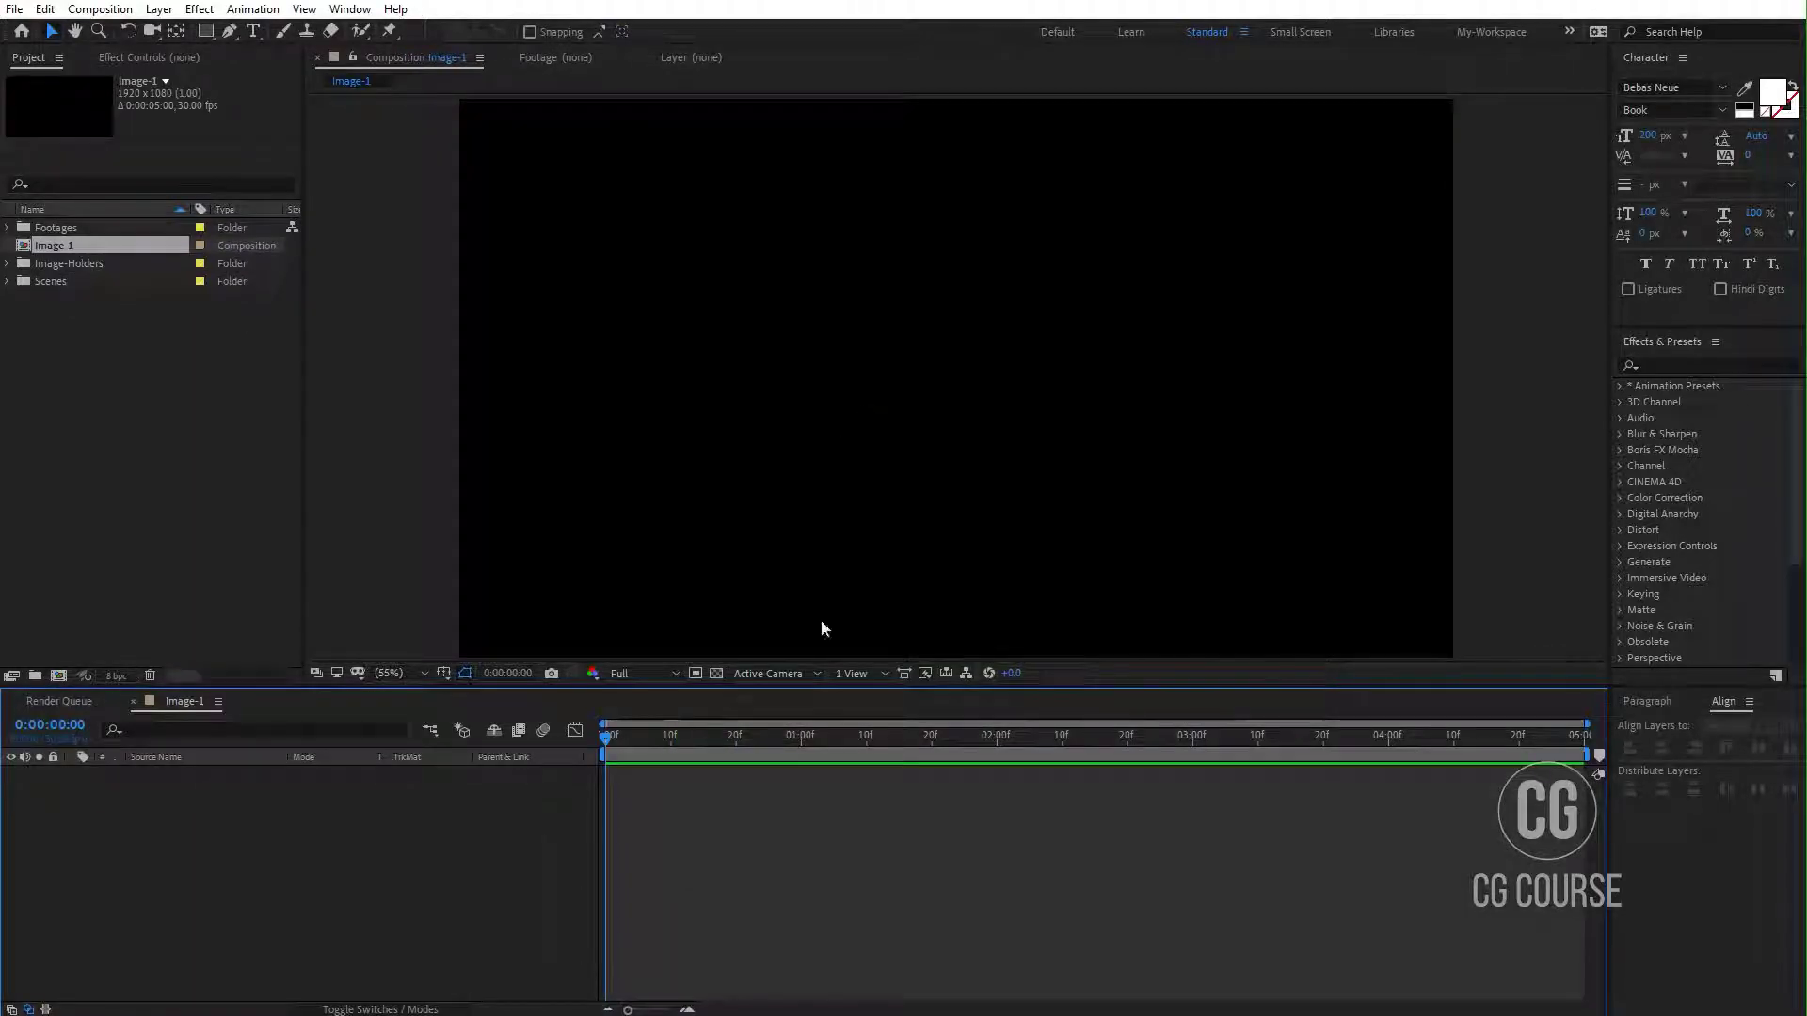
{"action": "left_click", "coordinate": [8, 228]}
{"action": "left_click", "coordinate": [66, 265]}
{"action": "key", "text": "Return"}
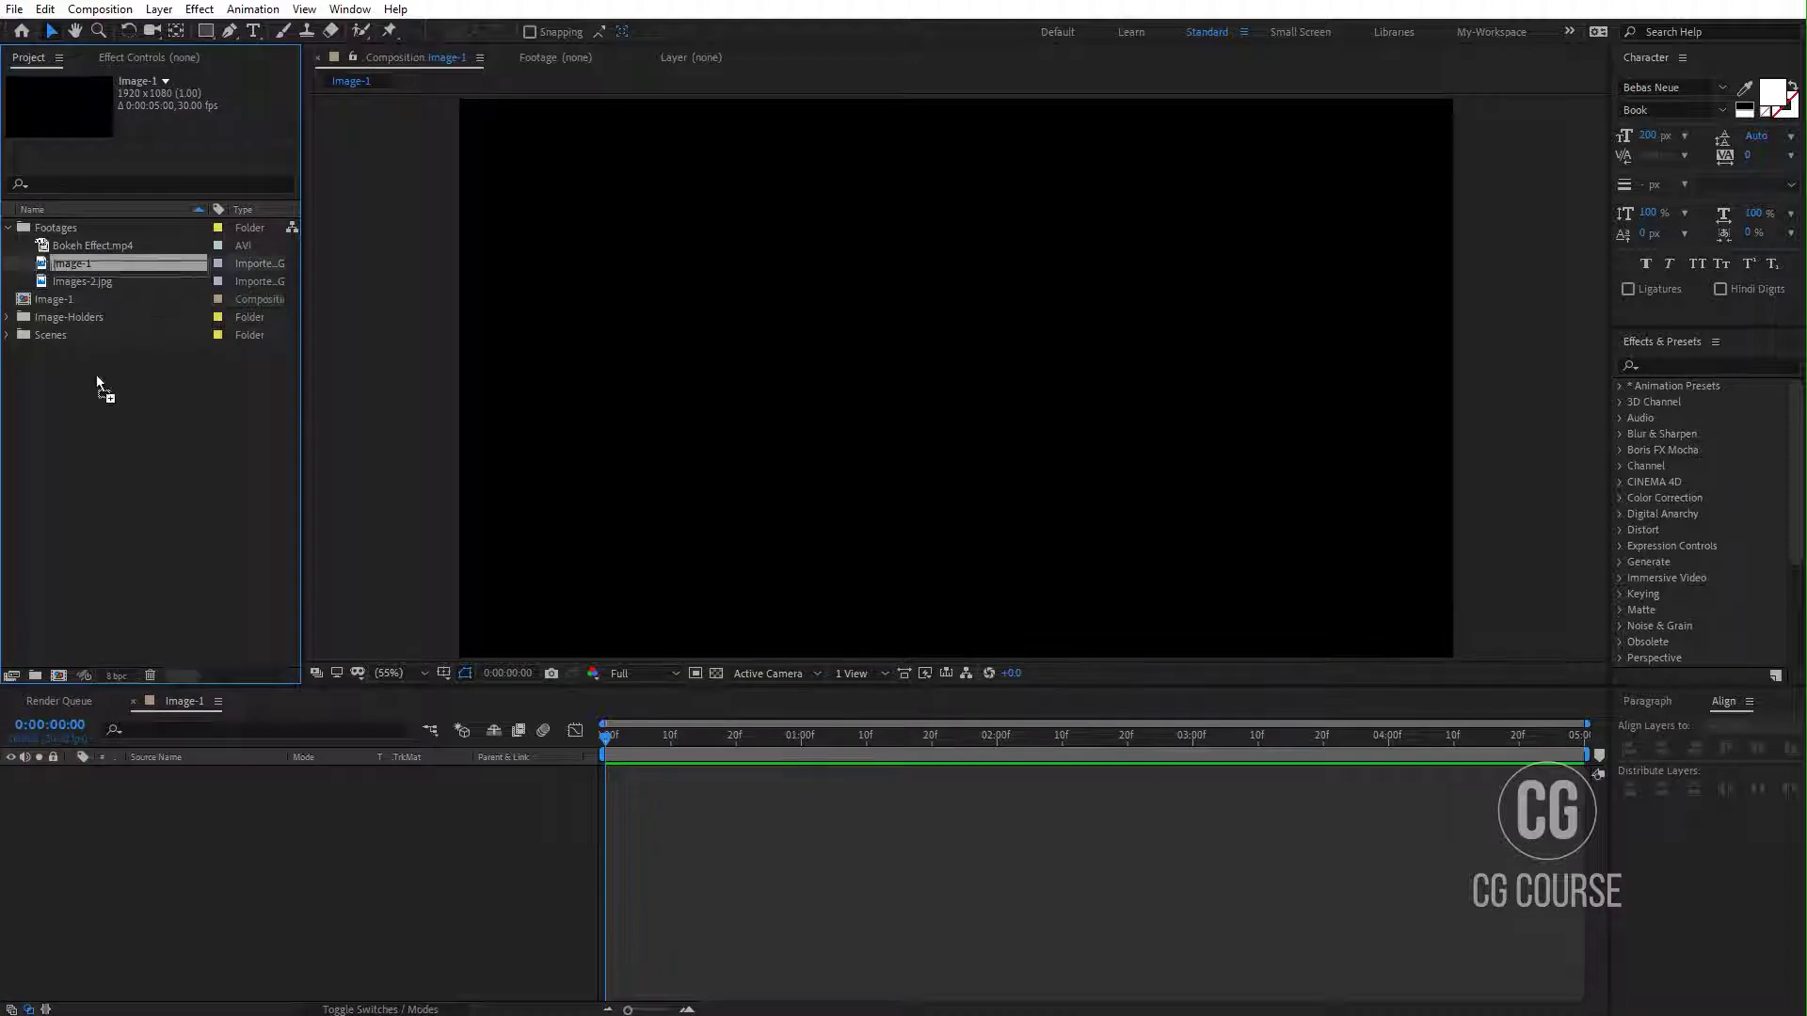
{"action": "left_click_drag", "start_coordinate": [97, 378], "coordinate": [179, 773]}
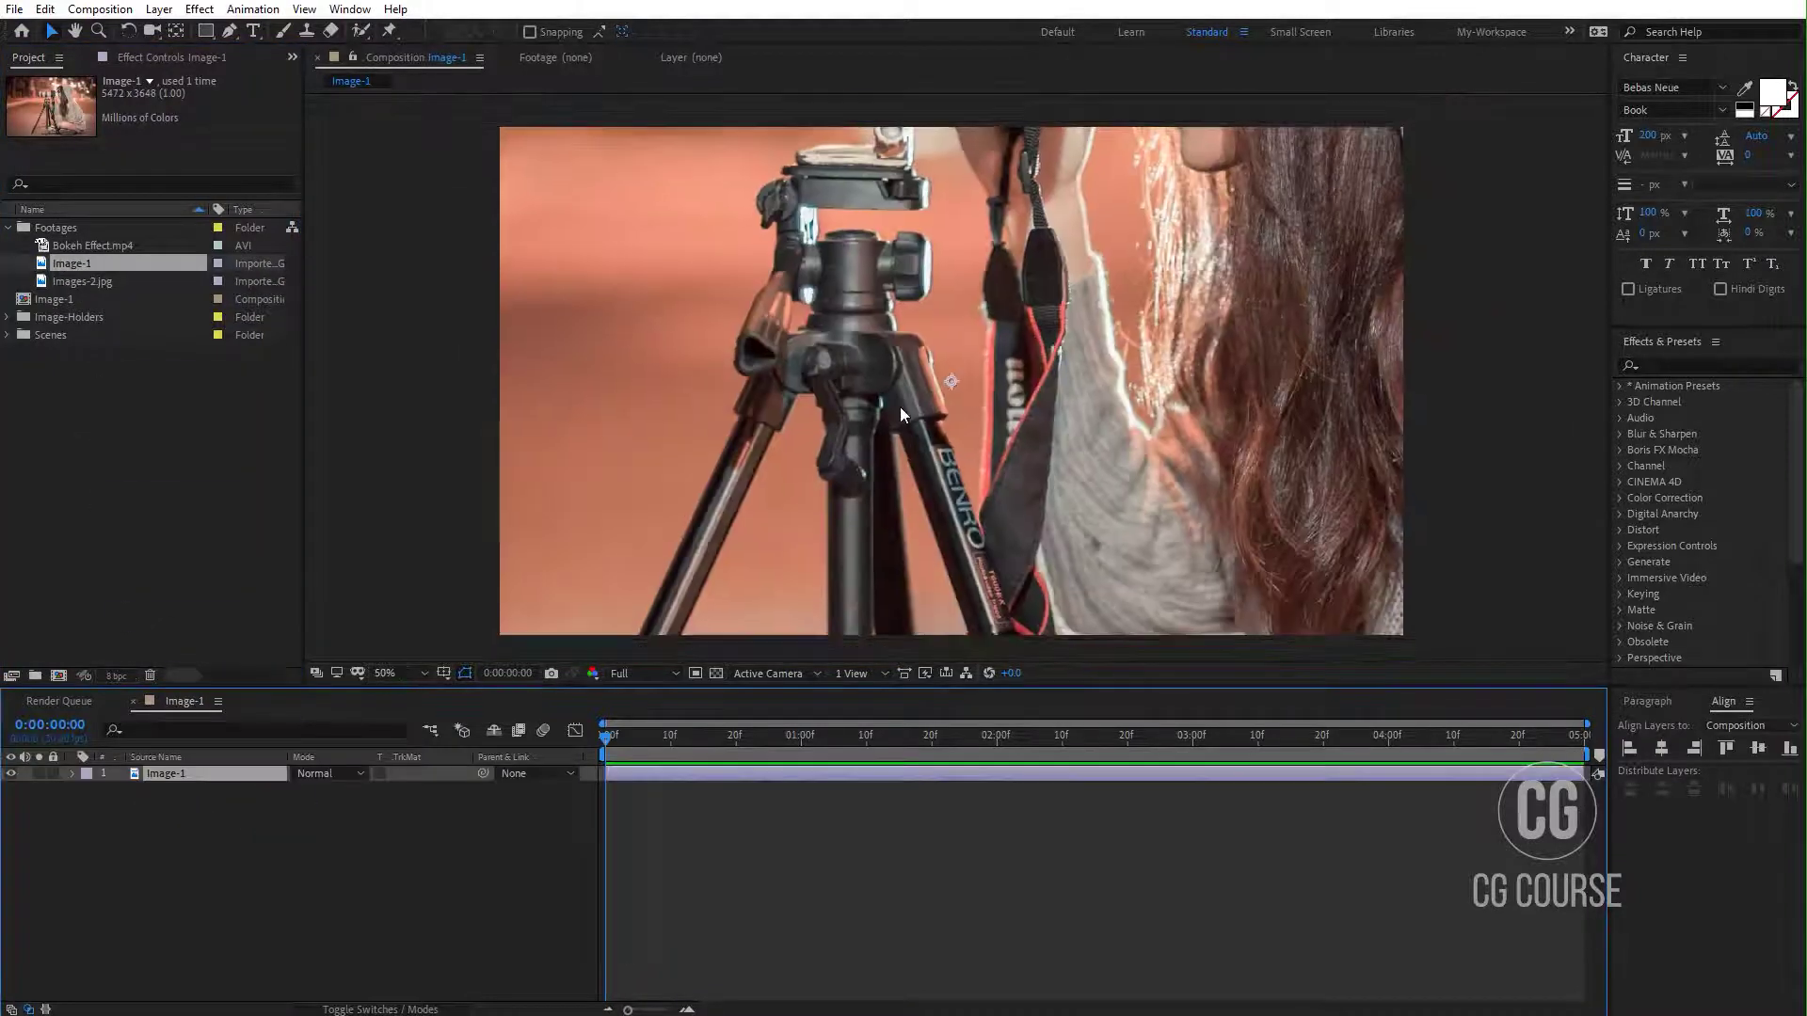
Step: Scale the photo layer down to 37% and fit the composition in the viewer
{"action": "scroll", "coordinate": [900, 406], "scroll_direction": "down", "scroll_amount": 2}
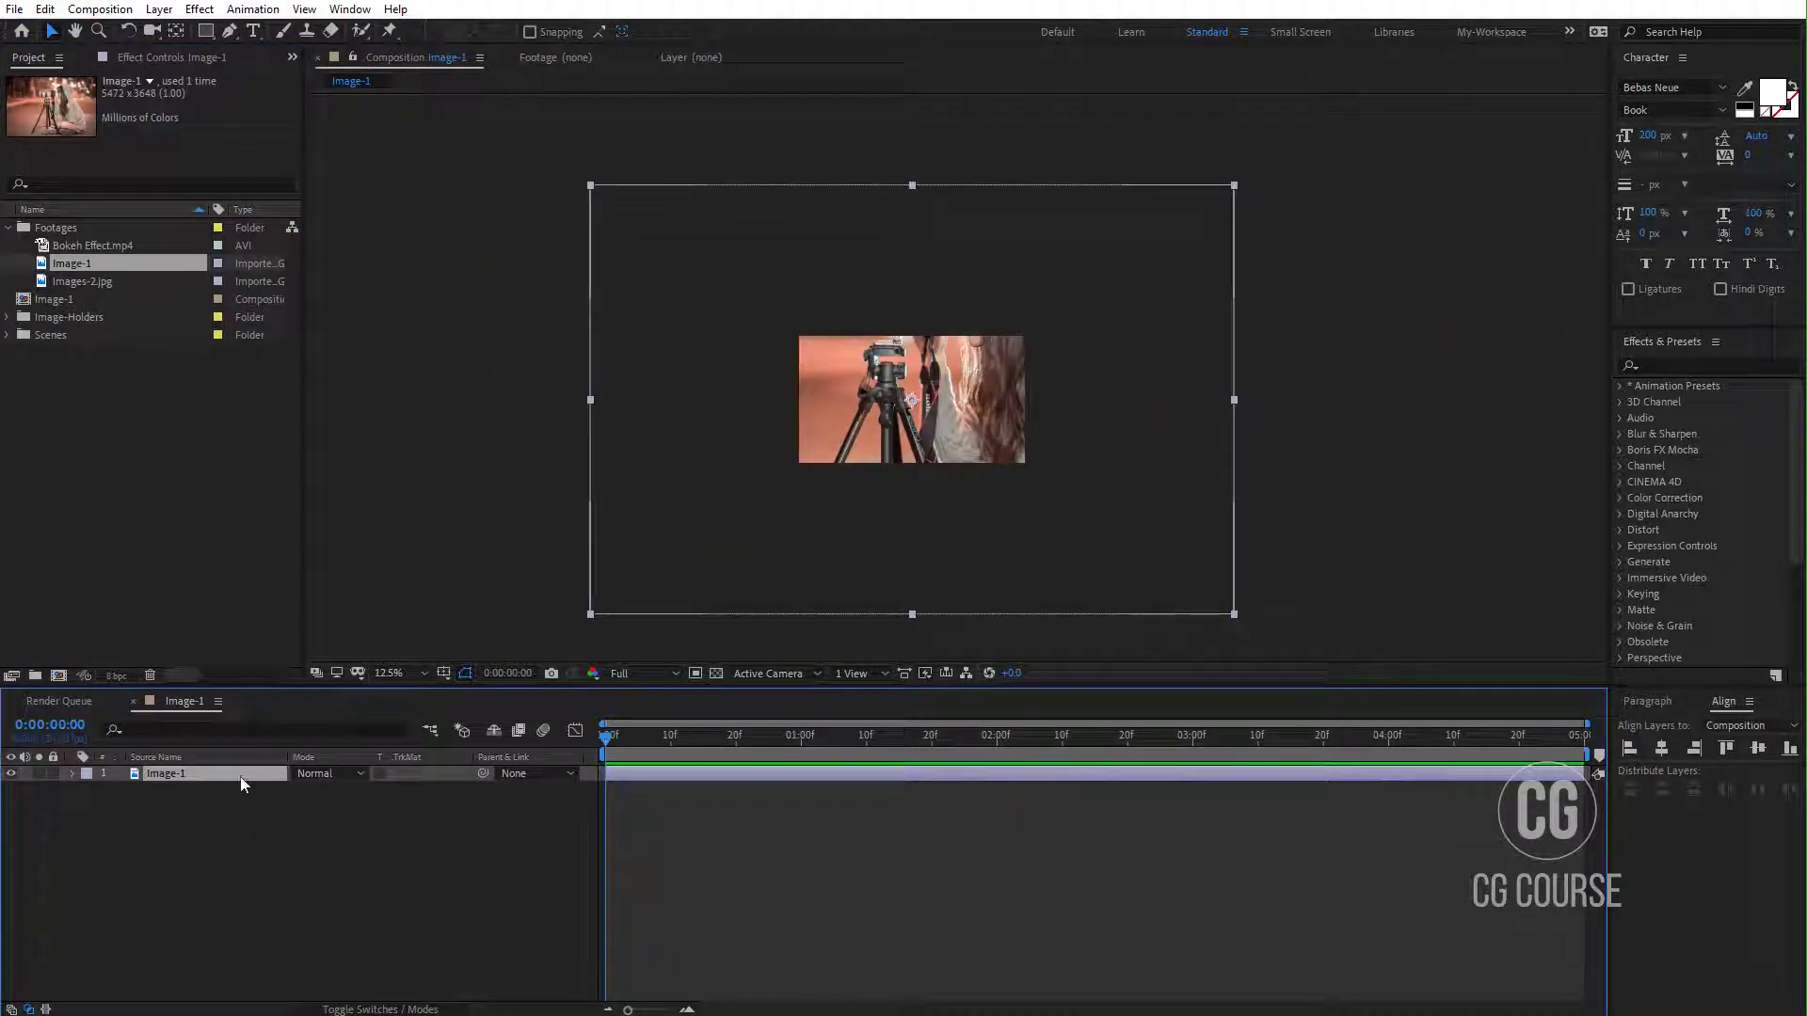
{"action": "key", "text": "s"}
{"action": "left_click_drag", "start_coordinate": [345, 790], "coordinate": [271, 787]}
{"action": "left_click", "coordinate": [390, 674]}
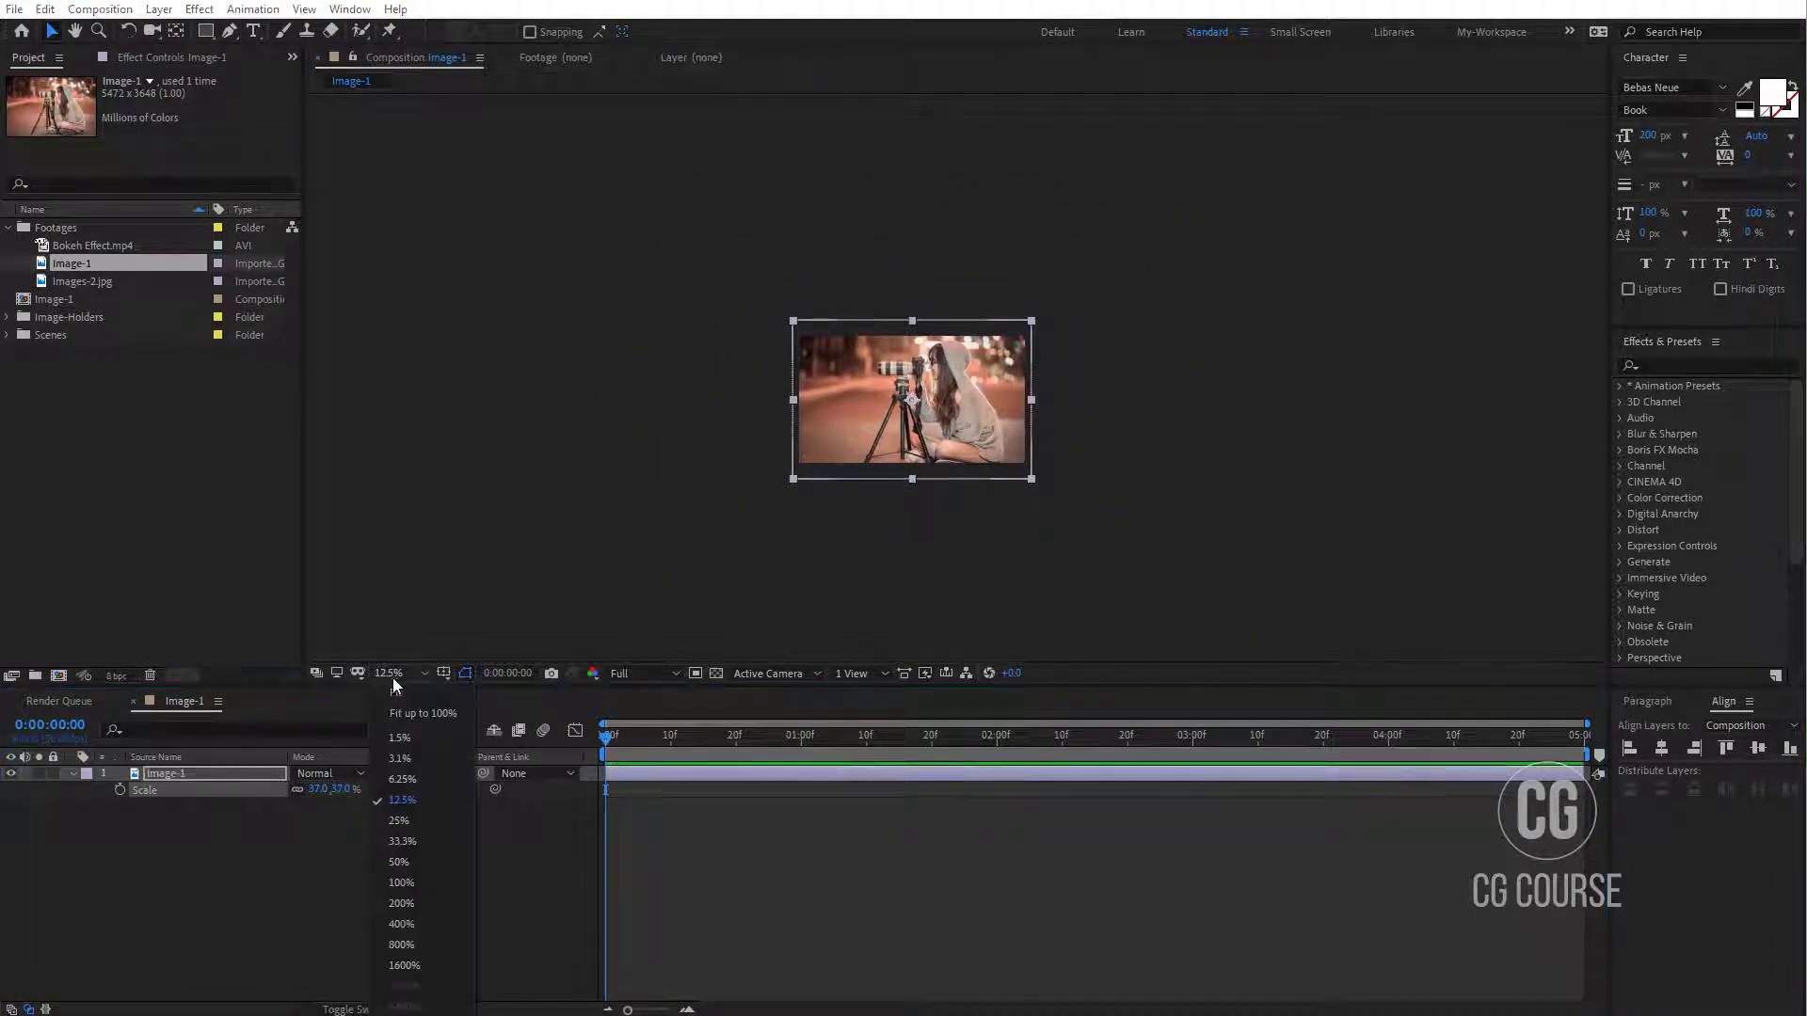
{"action": "left_click", "coordinate": [405, 713]}
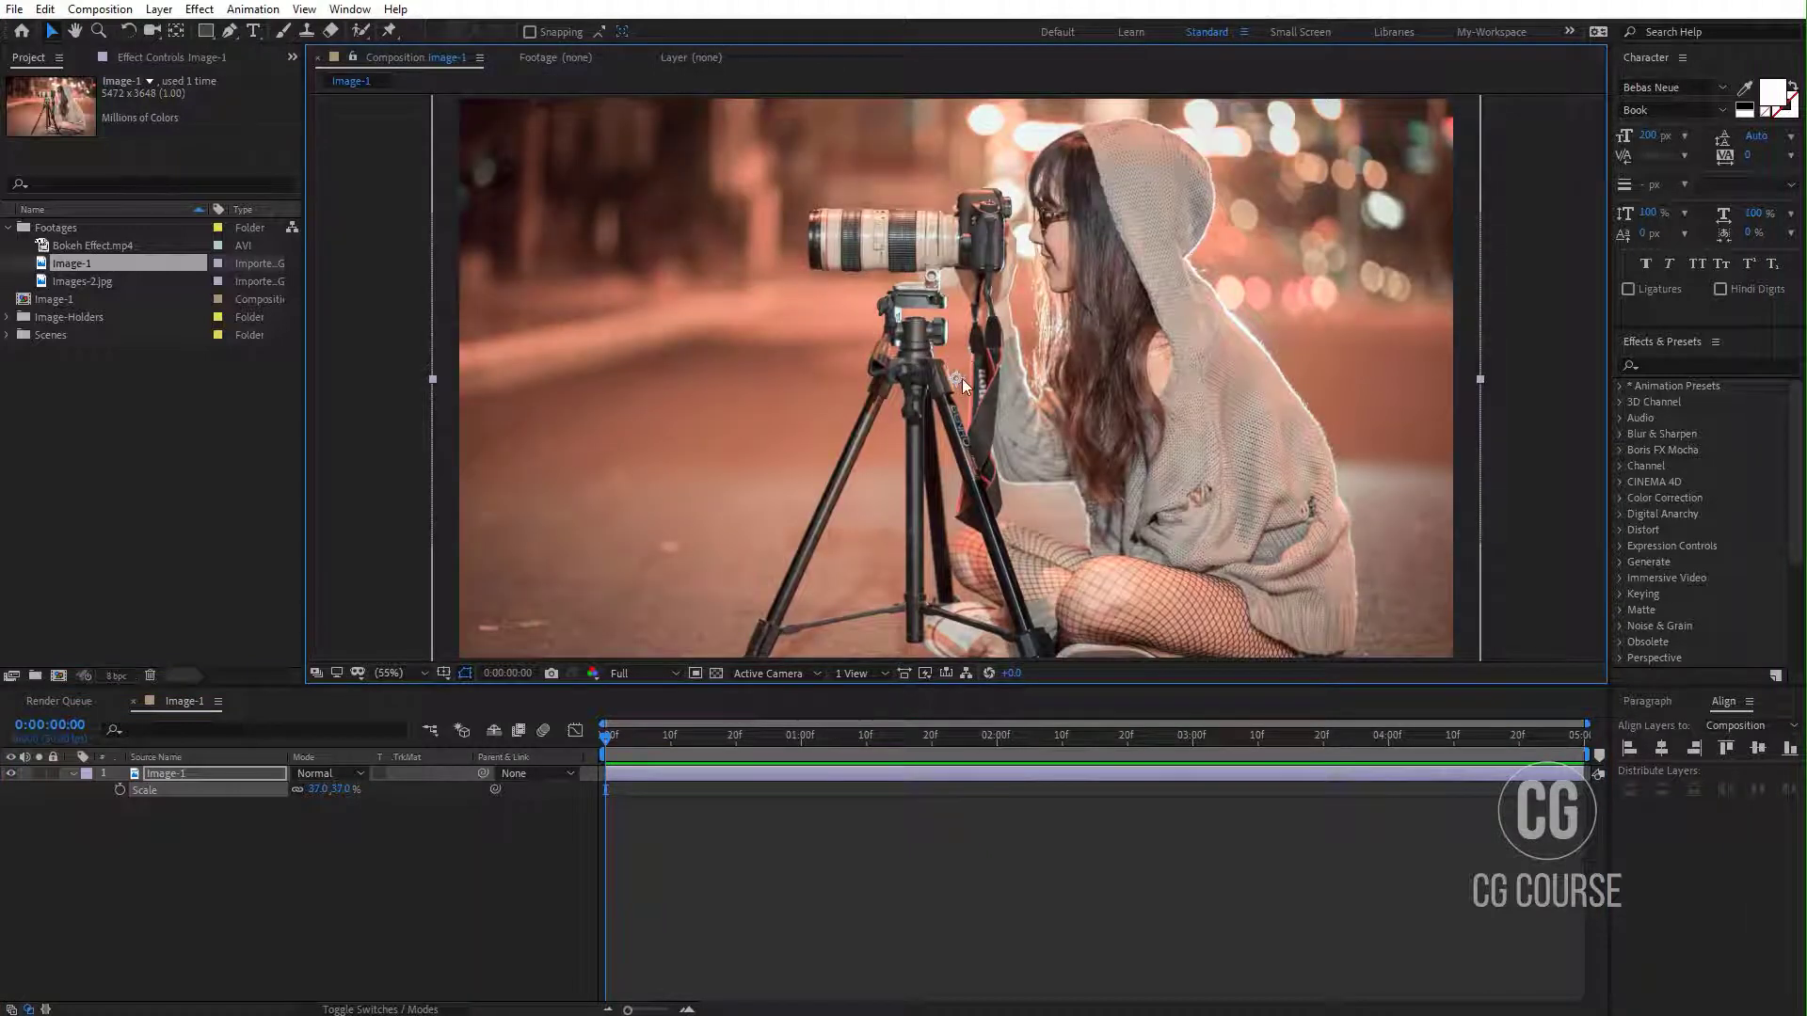
{"action": "left_click", "coordinate": [73, 774]}
{"action": "left_click", "coordinate": [202, 839]}
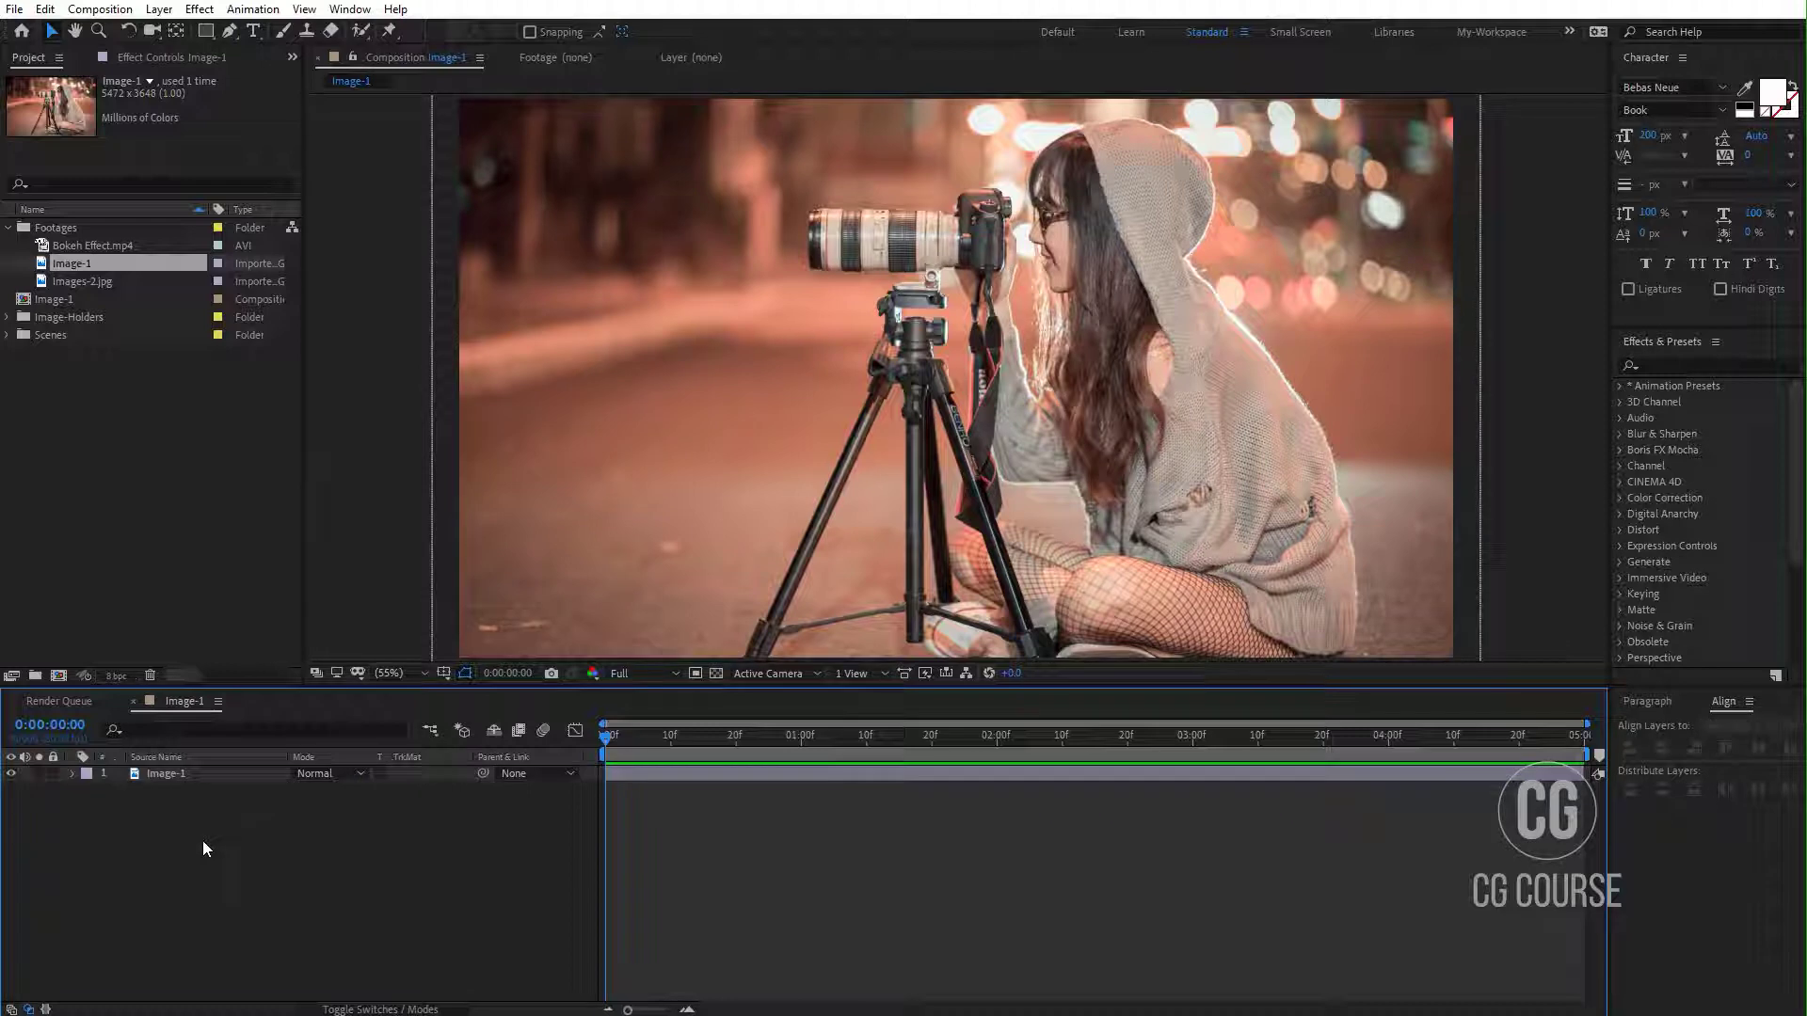
Step: File the Image-1 composition inside the Image-Holders folder
{"action": "left_click", "coordinate": [88, 466]}
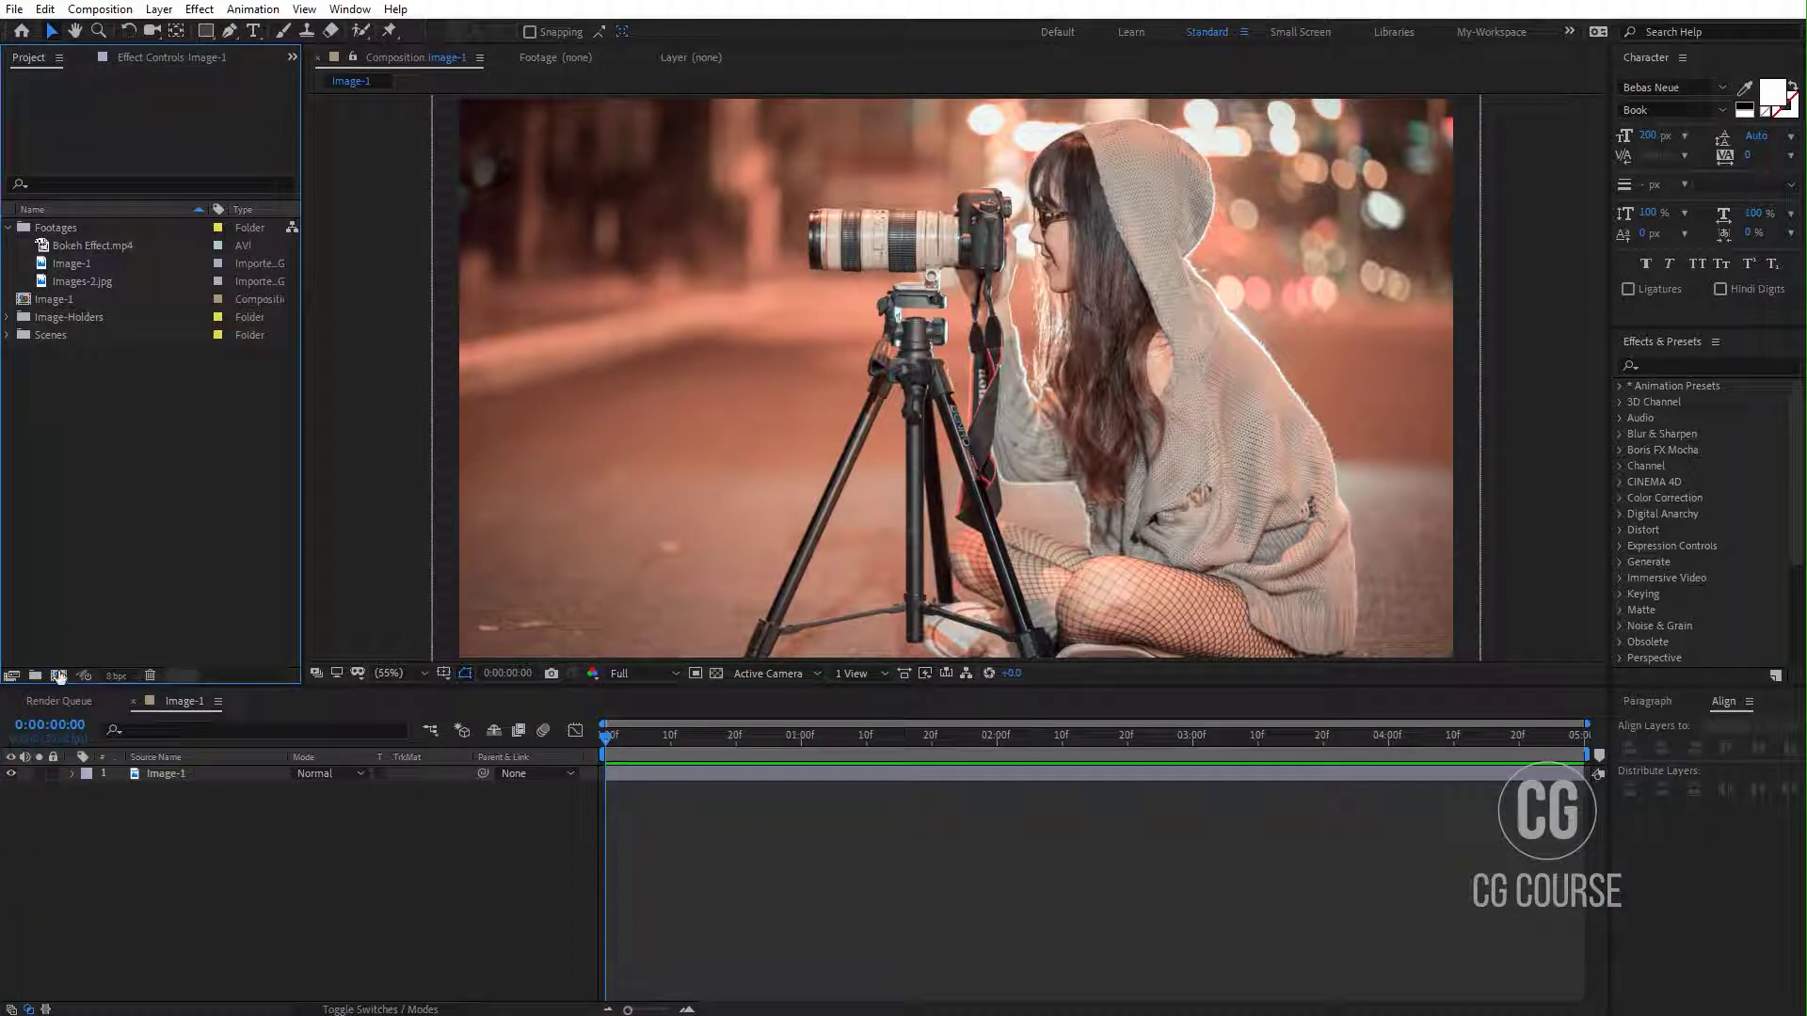
{"action": "left_click", "coordinate": [8, 228]}
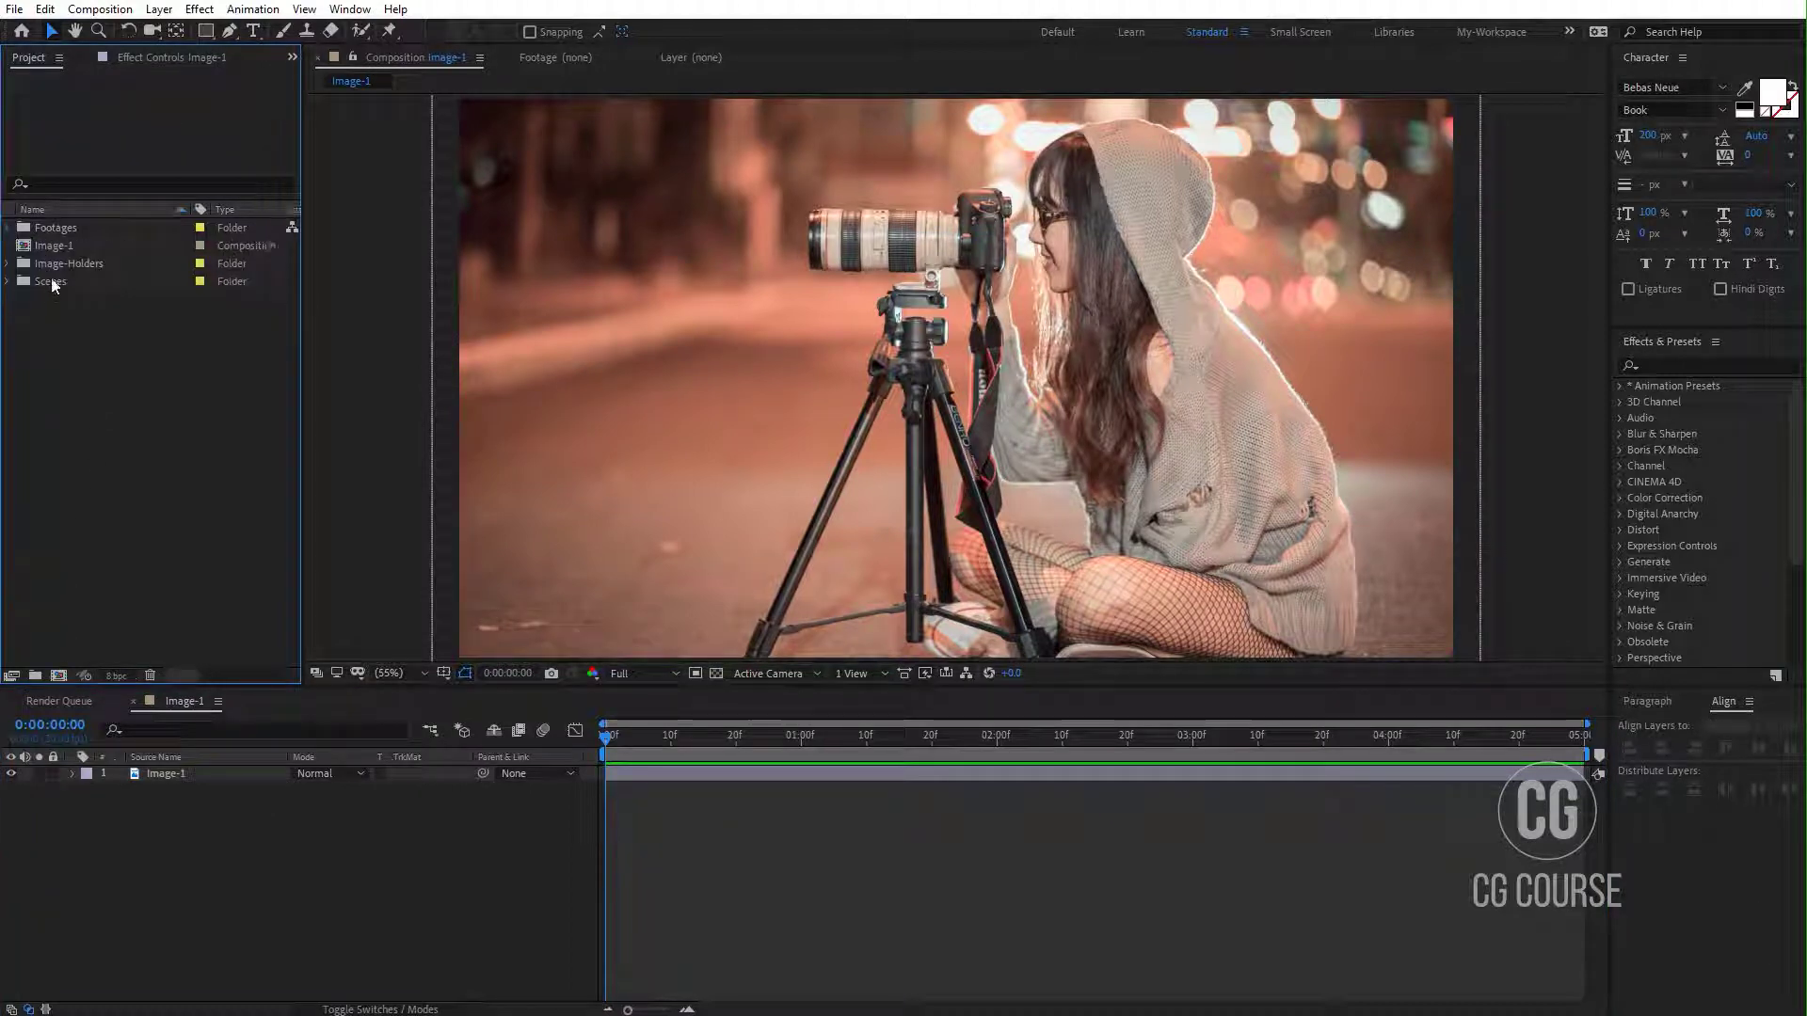
{"action": "left_click_drag", "start_coordinate": [53, 254], "coordinate": [59, 265]}
Step: Create a new composition named Scne-1 and move it into the Scenes folder
{"action": "left_click", "coordinate": [58, 675]}
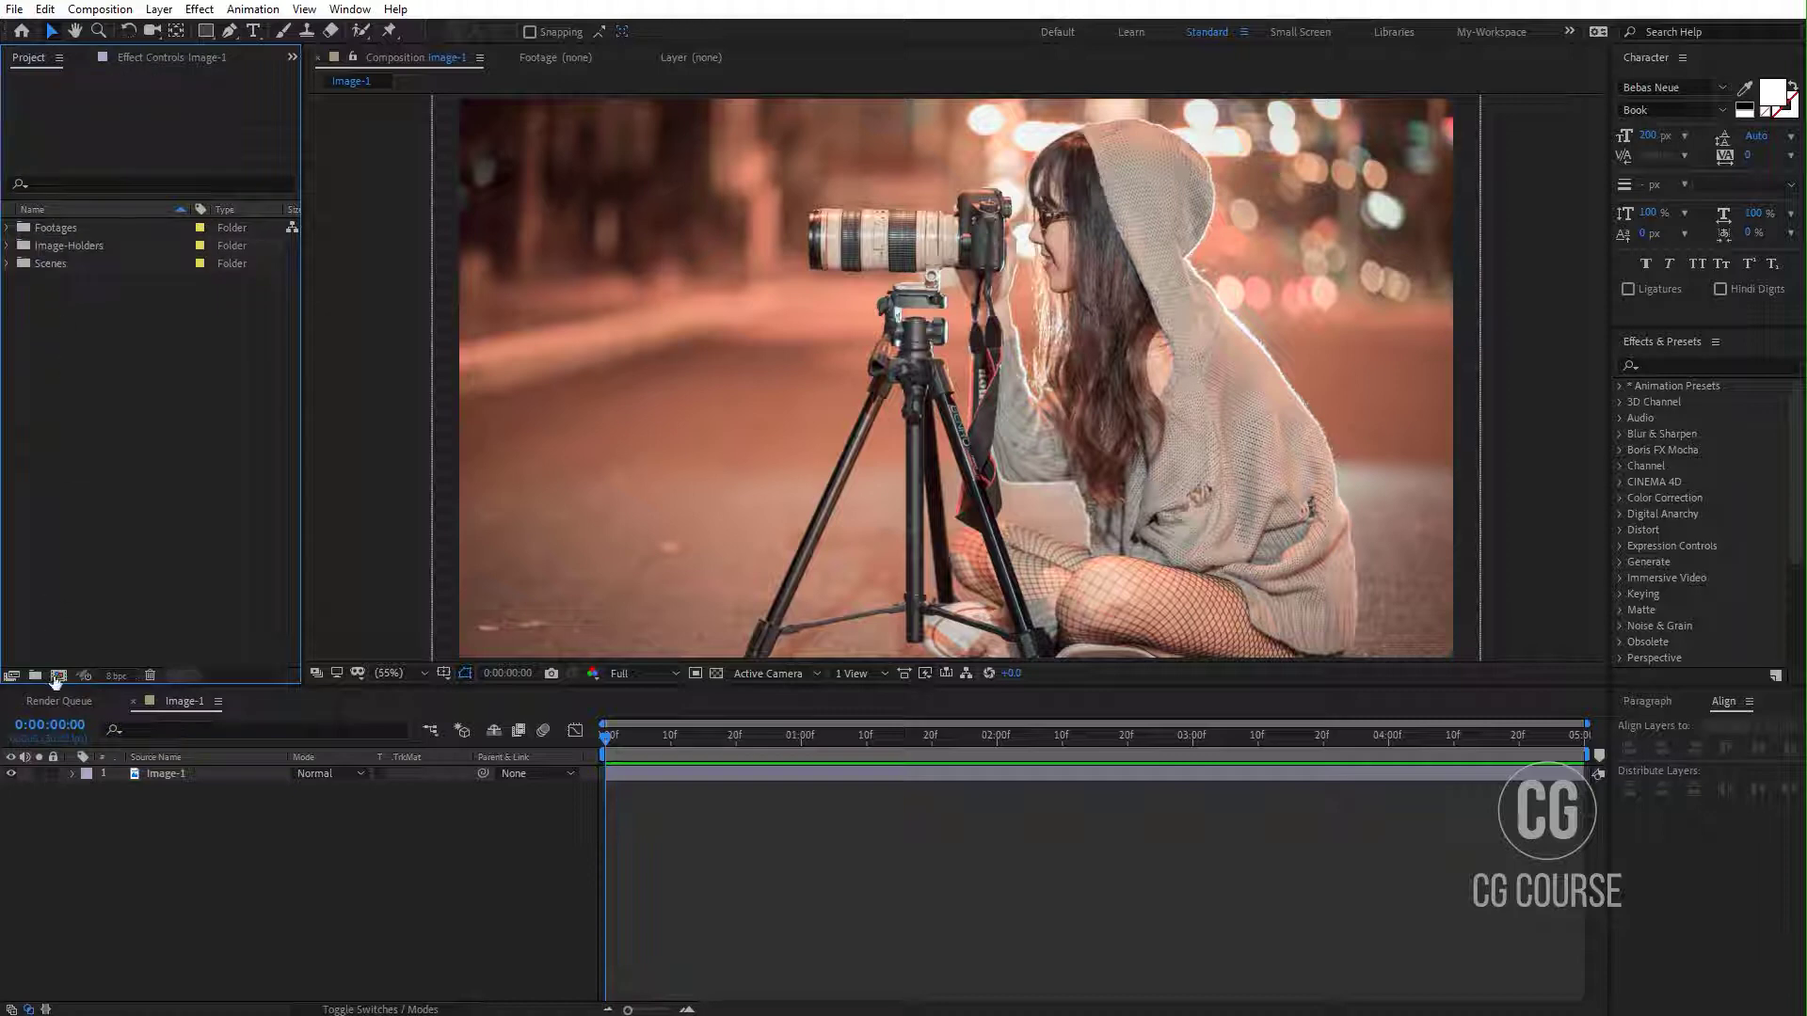
{"action": "type", "text": "S"}
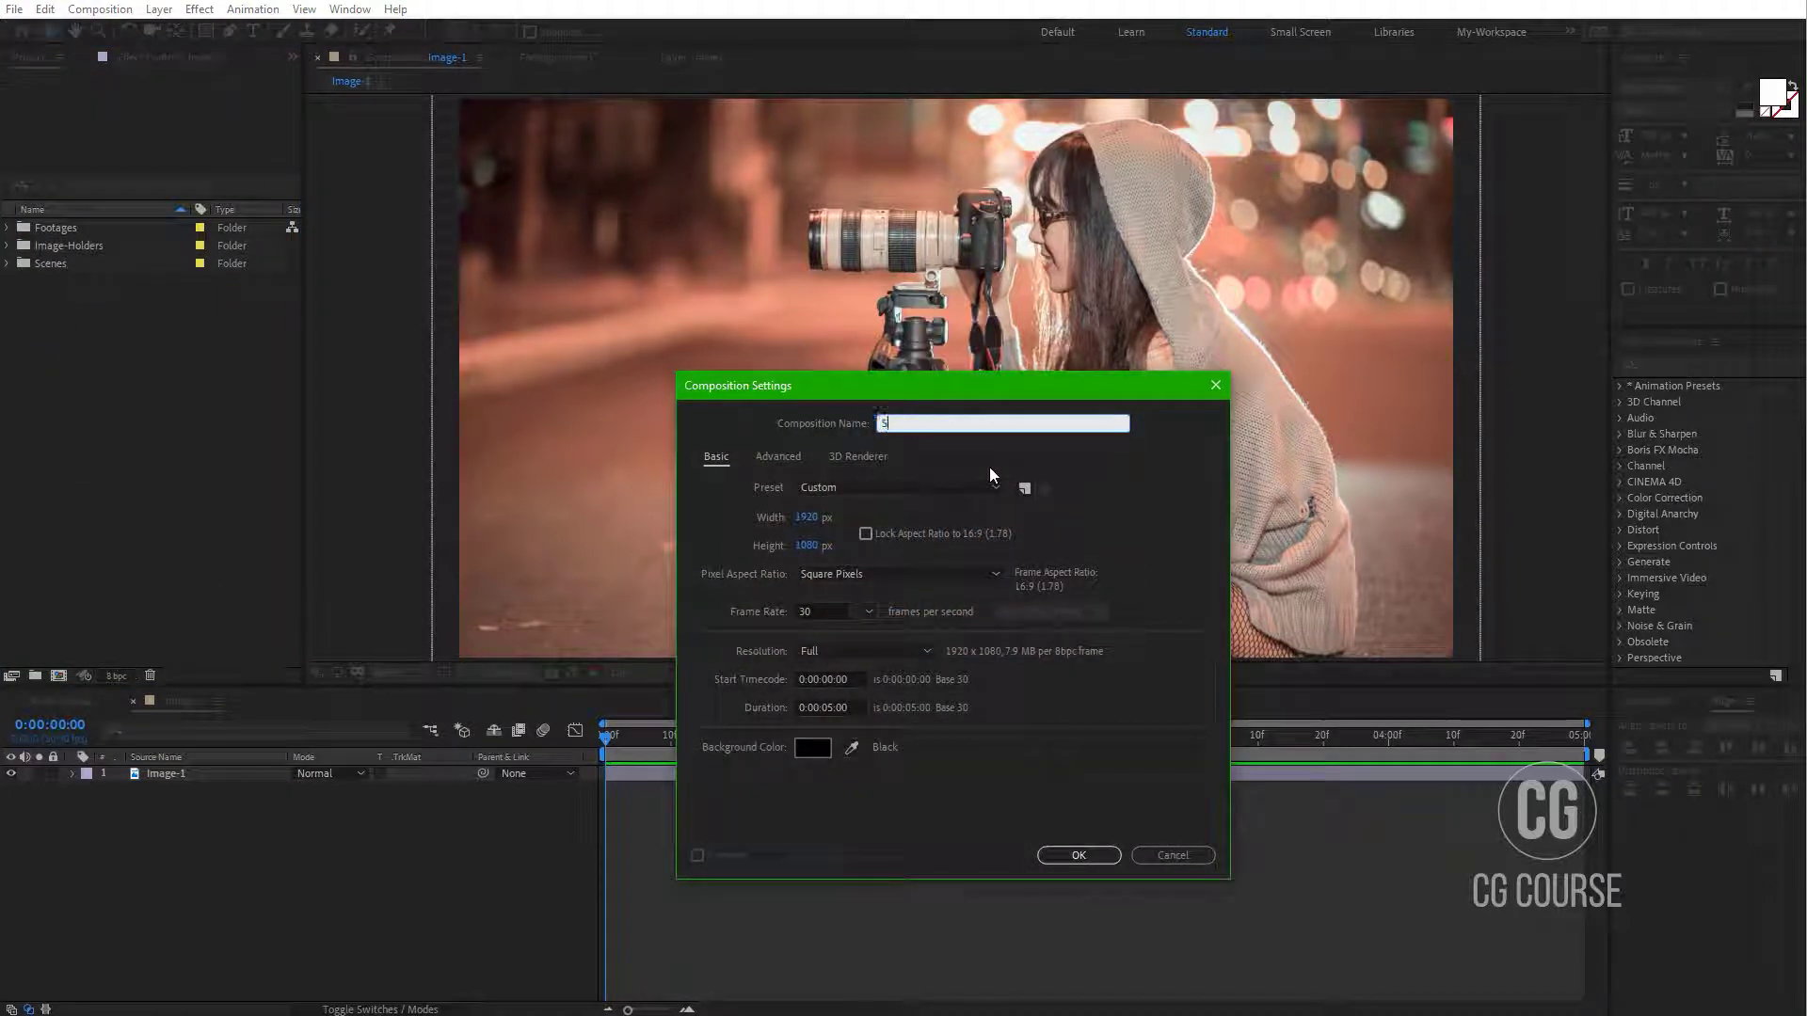
{"action": "type", "text": "cre-1"}
{"action": "left_click", "coordinate": [1078, 854]}
{"action": "left_click_drag", "start_coordinate": [64, 282], "coordinate": [183, 867]}
Step: Preview the Scne-1 scene holding the nested Image-1 comp by scrubbing and playback
{"action": "left_click", "coordinate": [8, 245]}
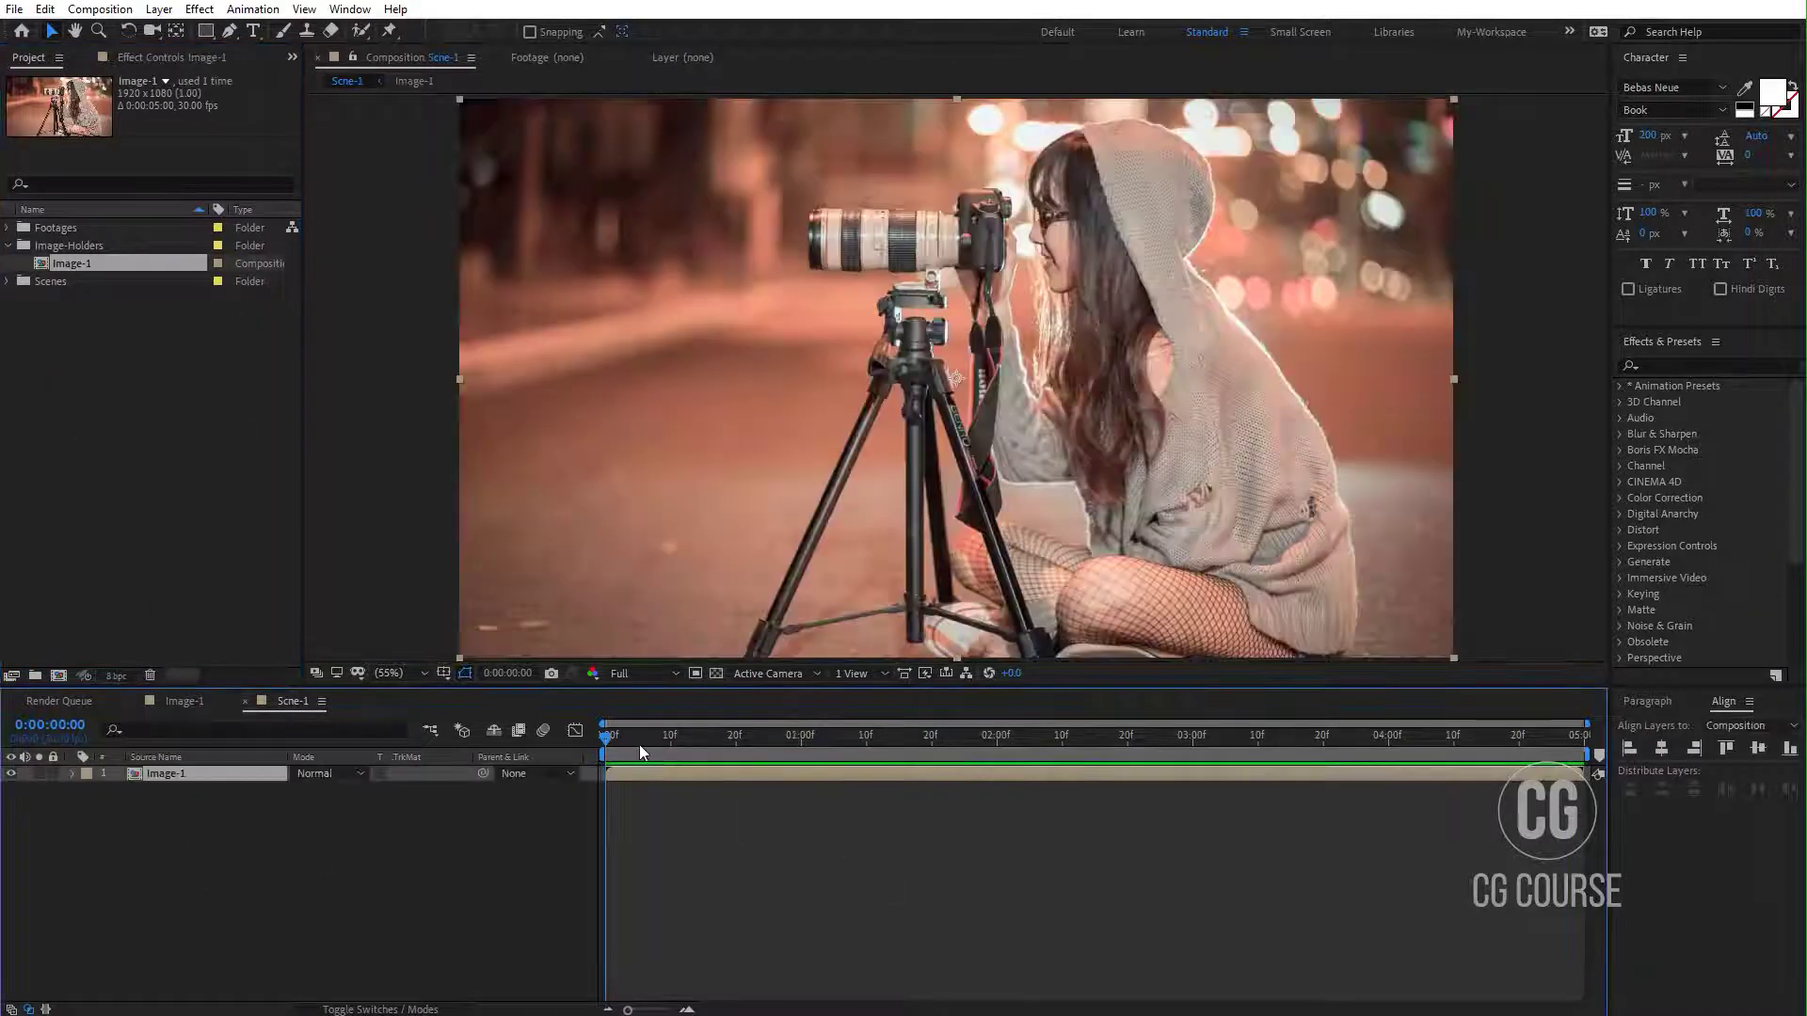
{"action": "left_click_drag", "start_coordinate": [640, 743], "coordinate": [597, 745]}
{"action": "left_click", "coordinate": [420, 835]}
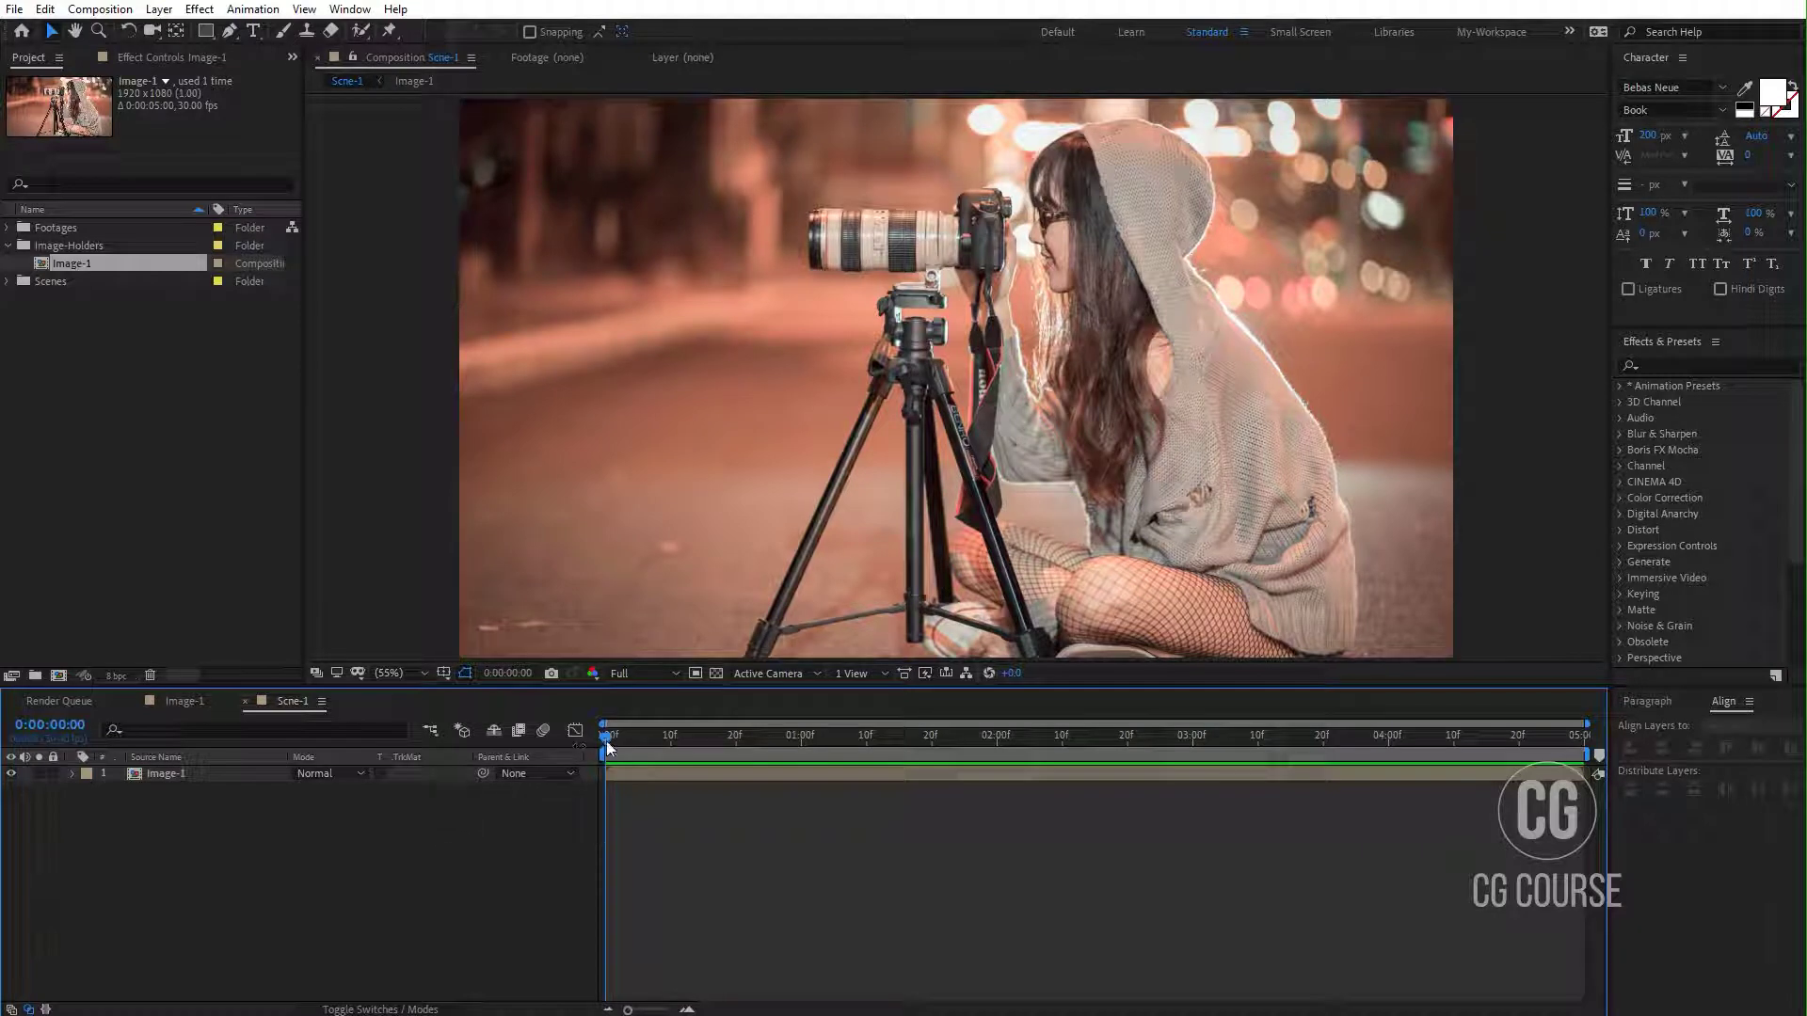
{"action": "key", "text": "space"}
{"action": "left_click_drag", "start_coordinate": [801, 748], "coordinate": [285, 878]}
Step: In Image-1, nudge the photo lower in the frame and show the title/action safe guides
{"action": "left_click", "coordinate": [188, 708]}
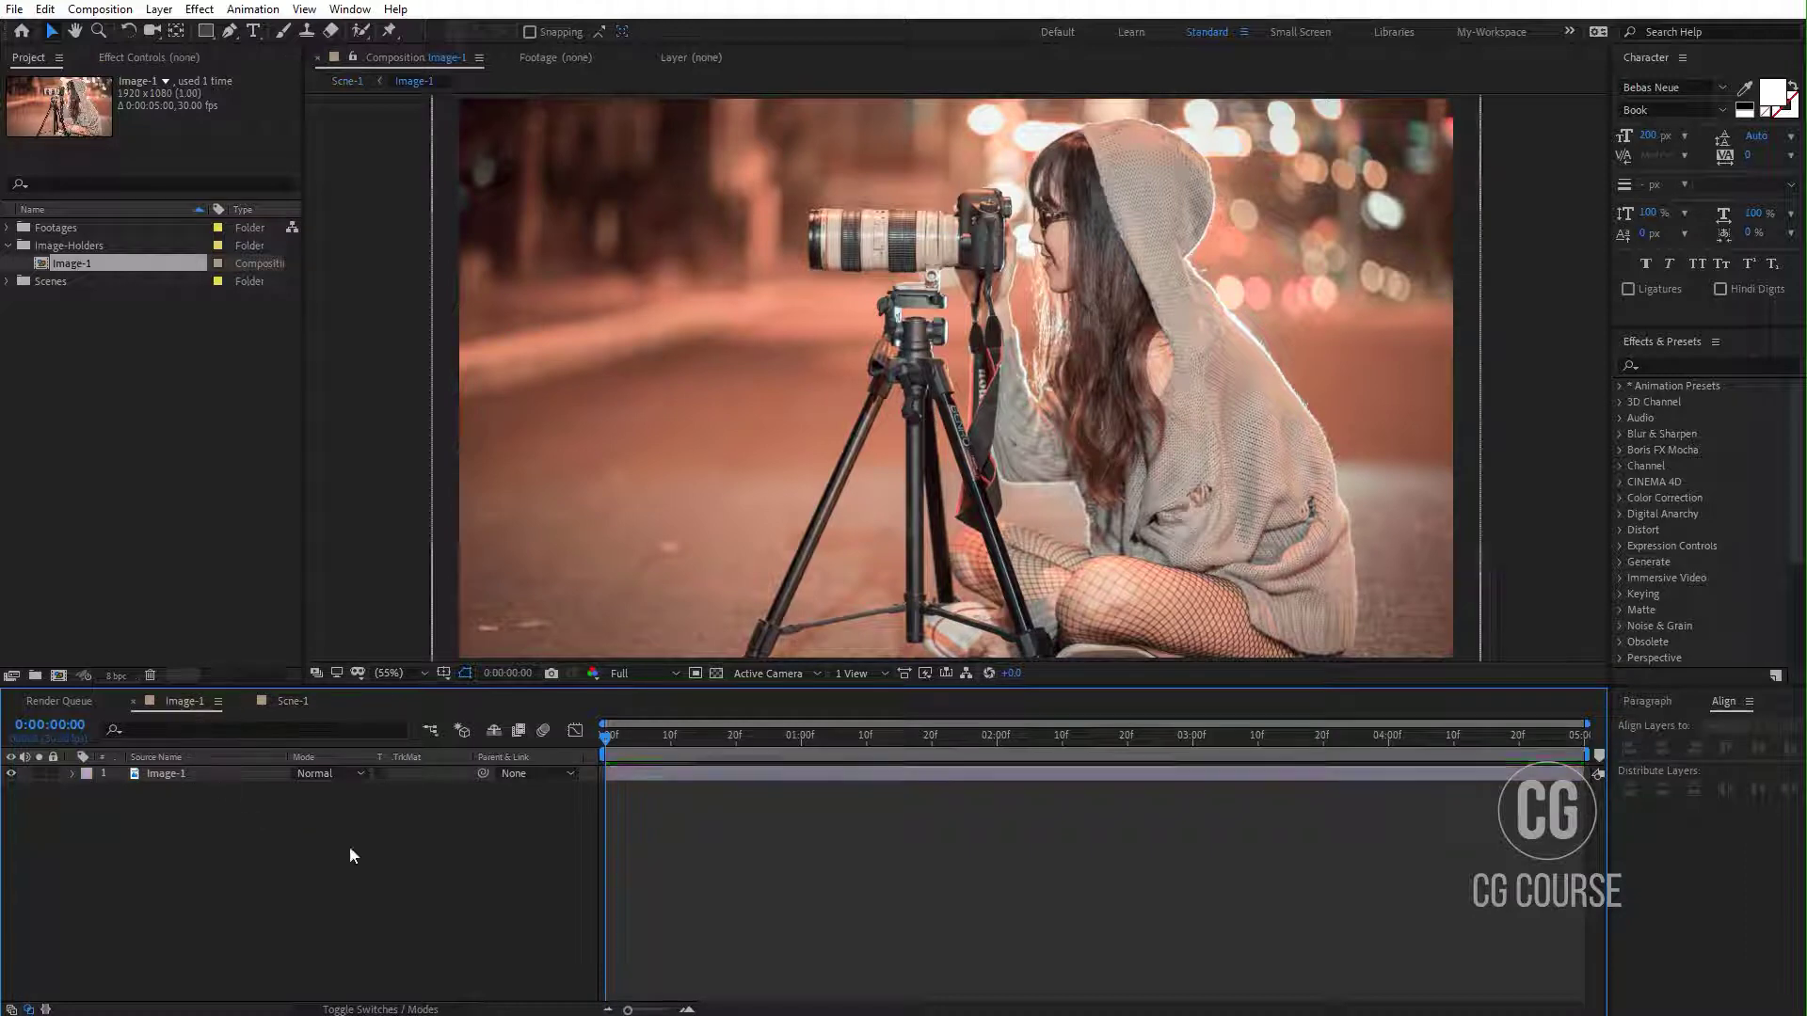
{"action": "left_click", "coordinate": [625, 781]}
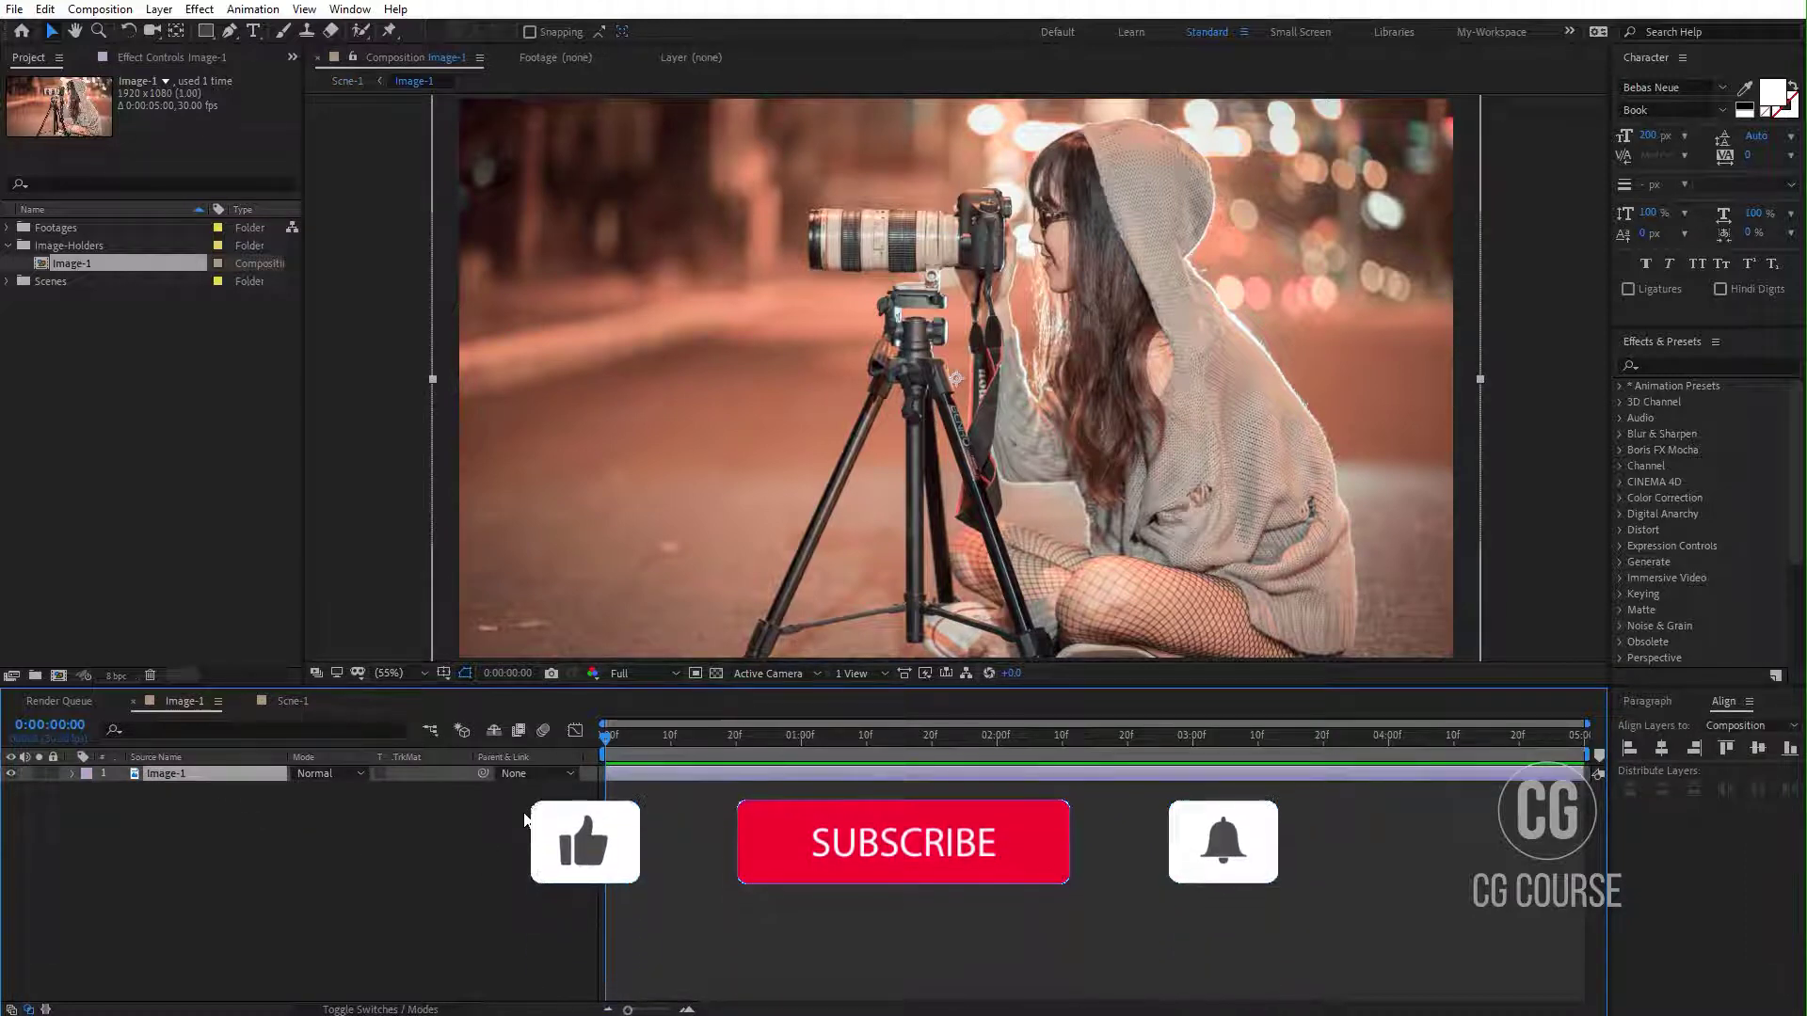
{"action": "left_click_drag", "start_coordinate": [771, 438], "coordinate": [930, 396]}
{"action": "left_click", "coordinate": [443, 673]}
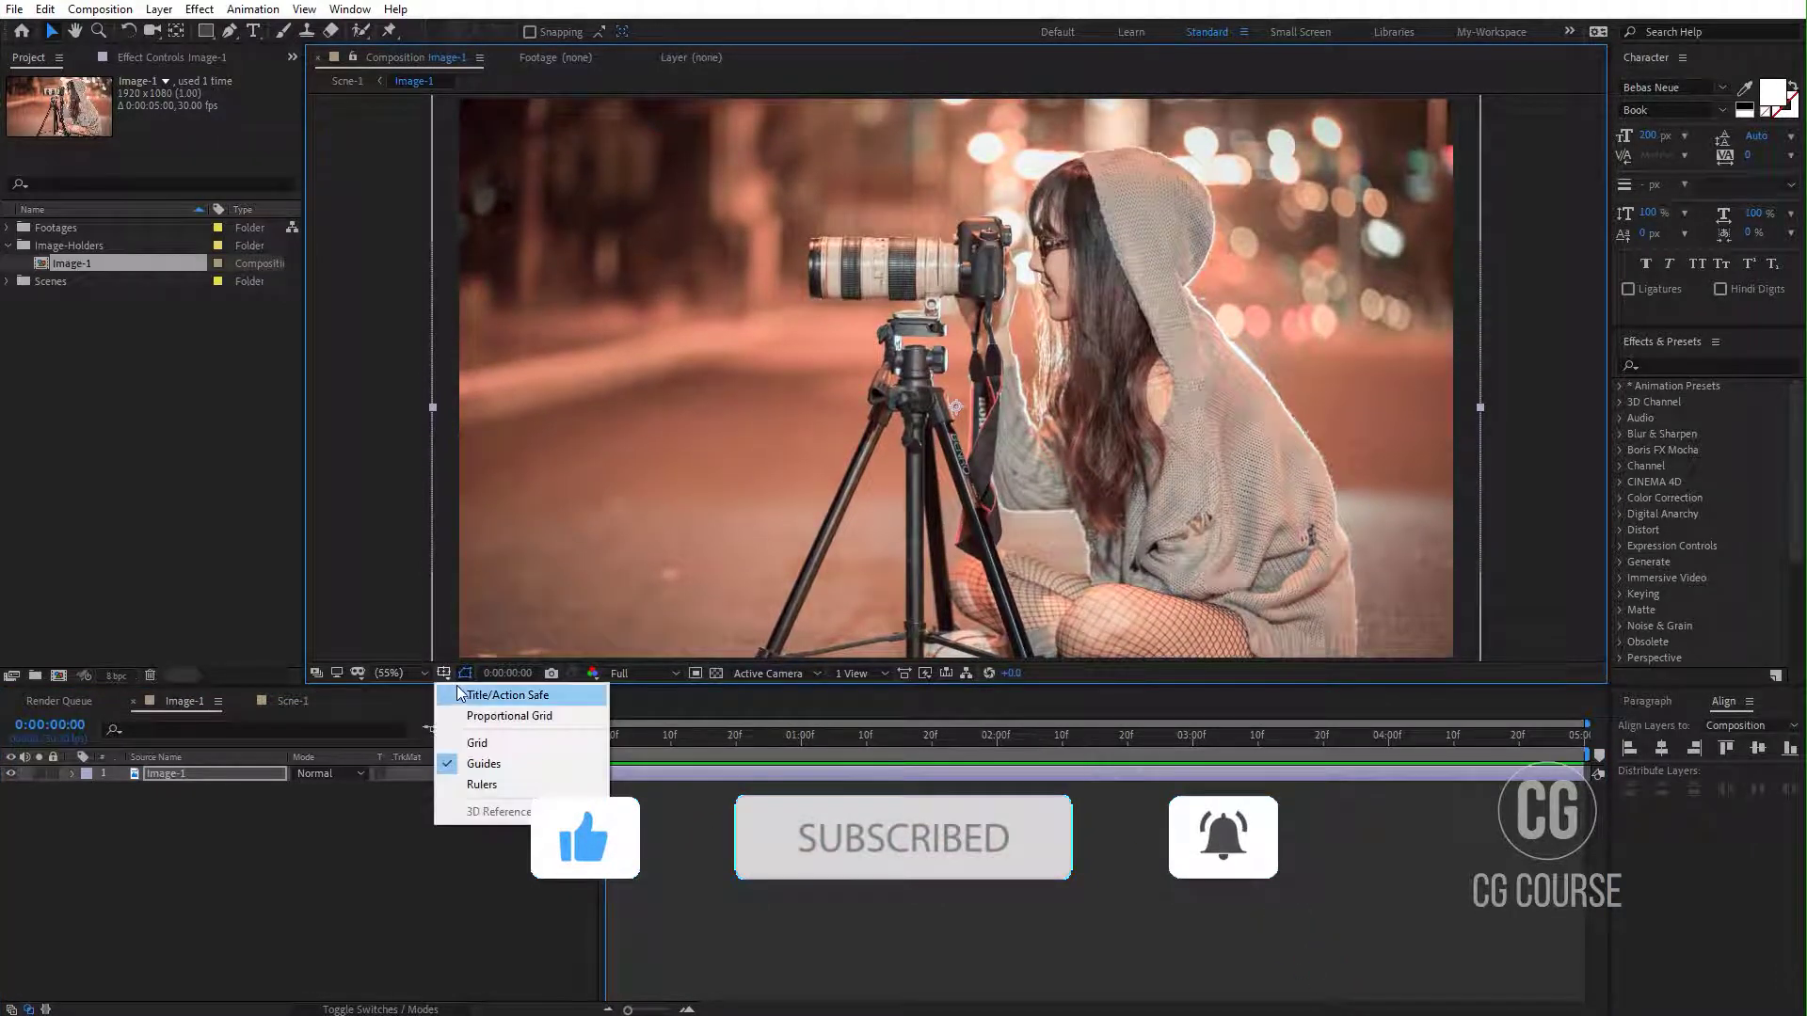
{"action": "left_click", "coordinate": [508, 695]}
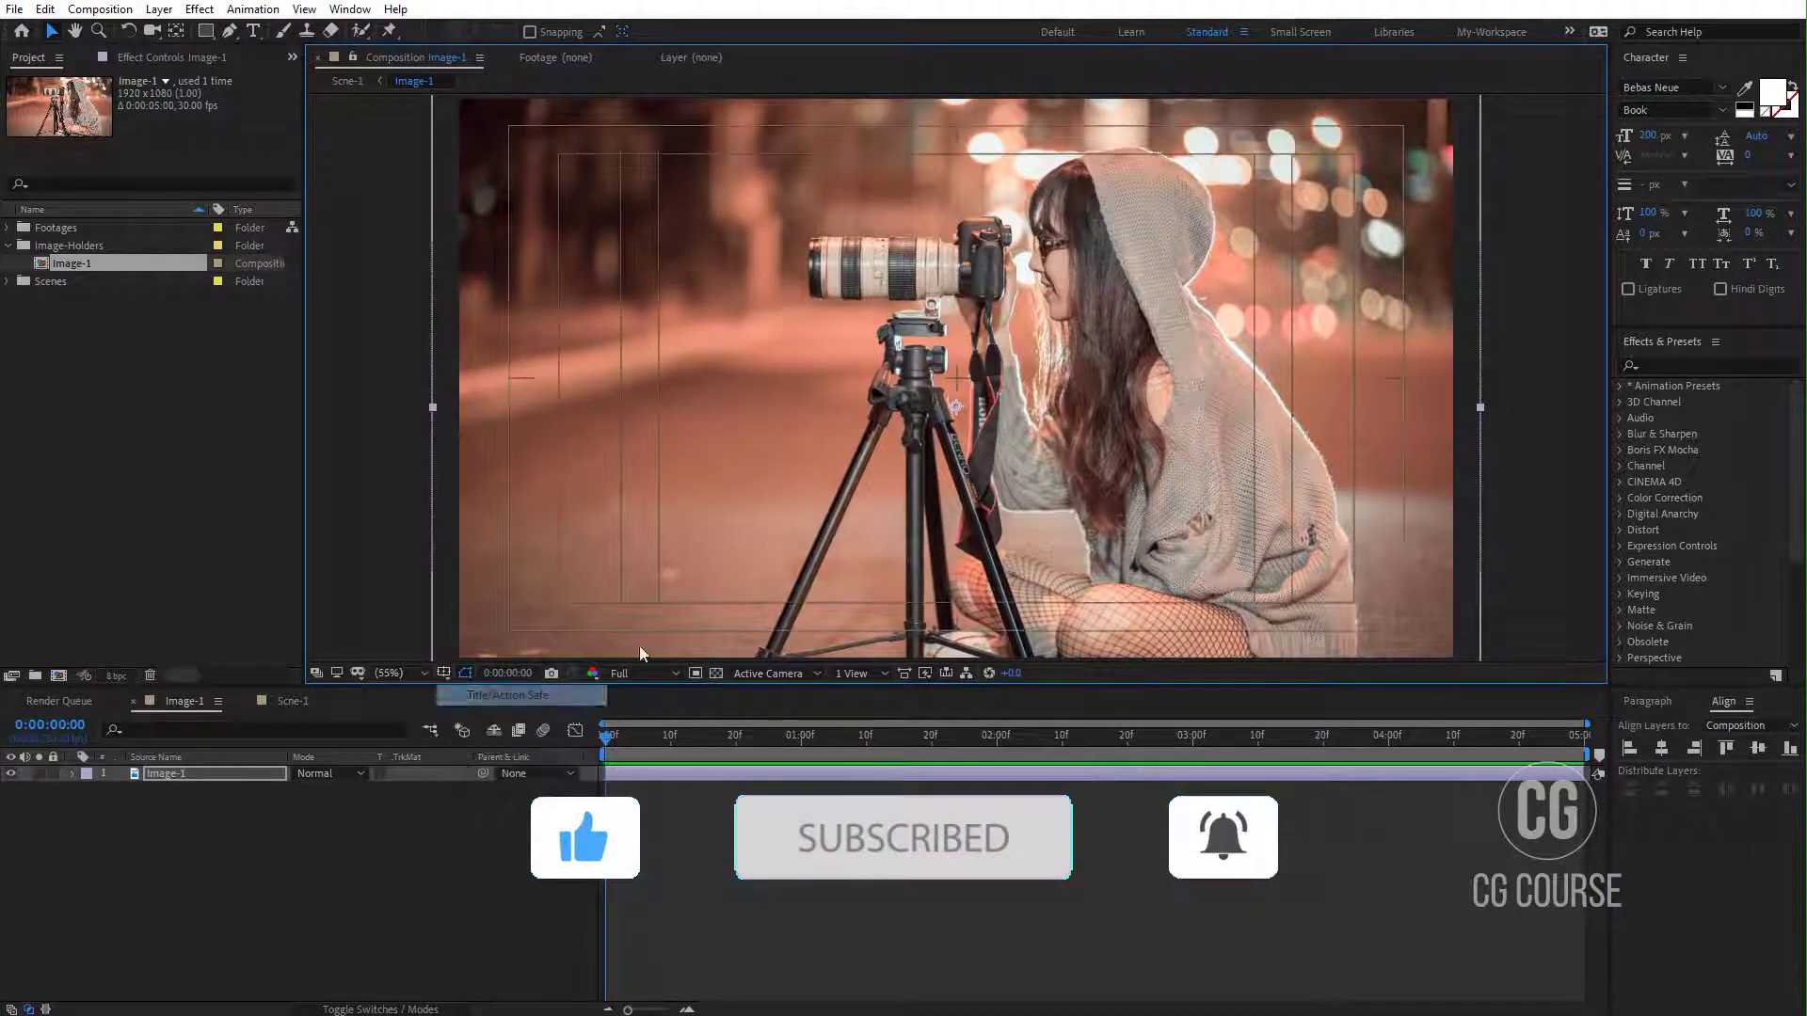
Step: Keyframe the photo's Scale so it ends at 45% at the comp's last frame
{"action": "left_click", "coordinate": [175, 773]}
{"action": "key", "text": "s"}
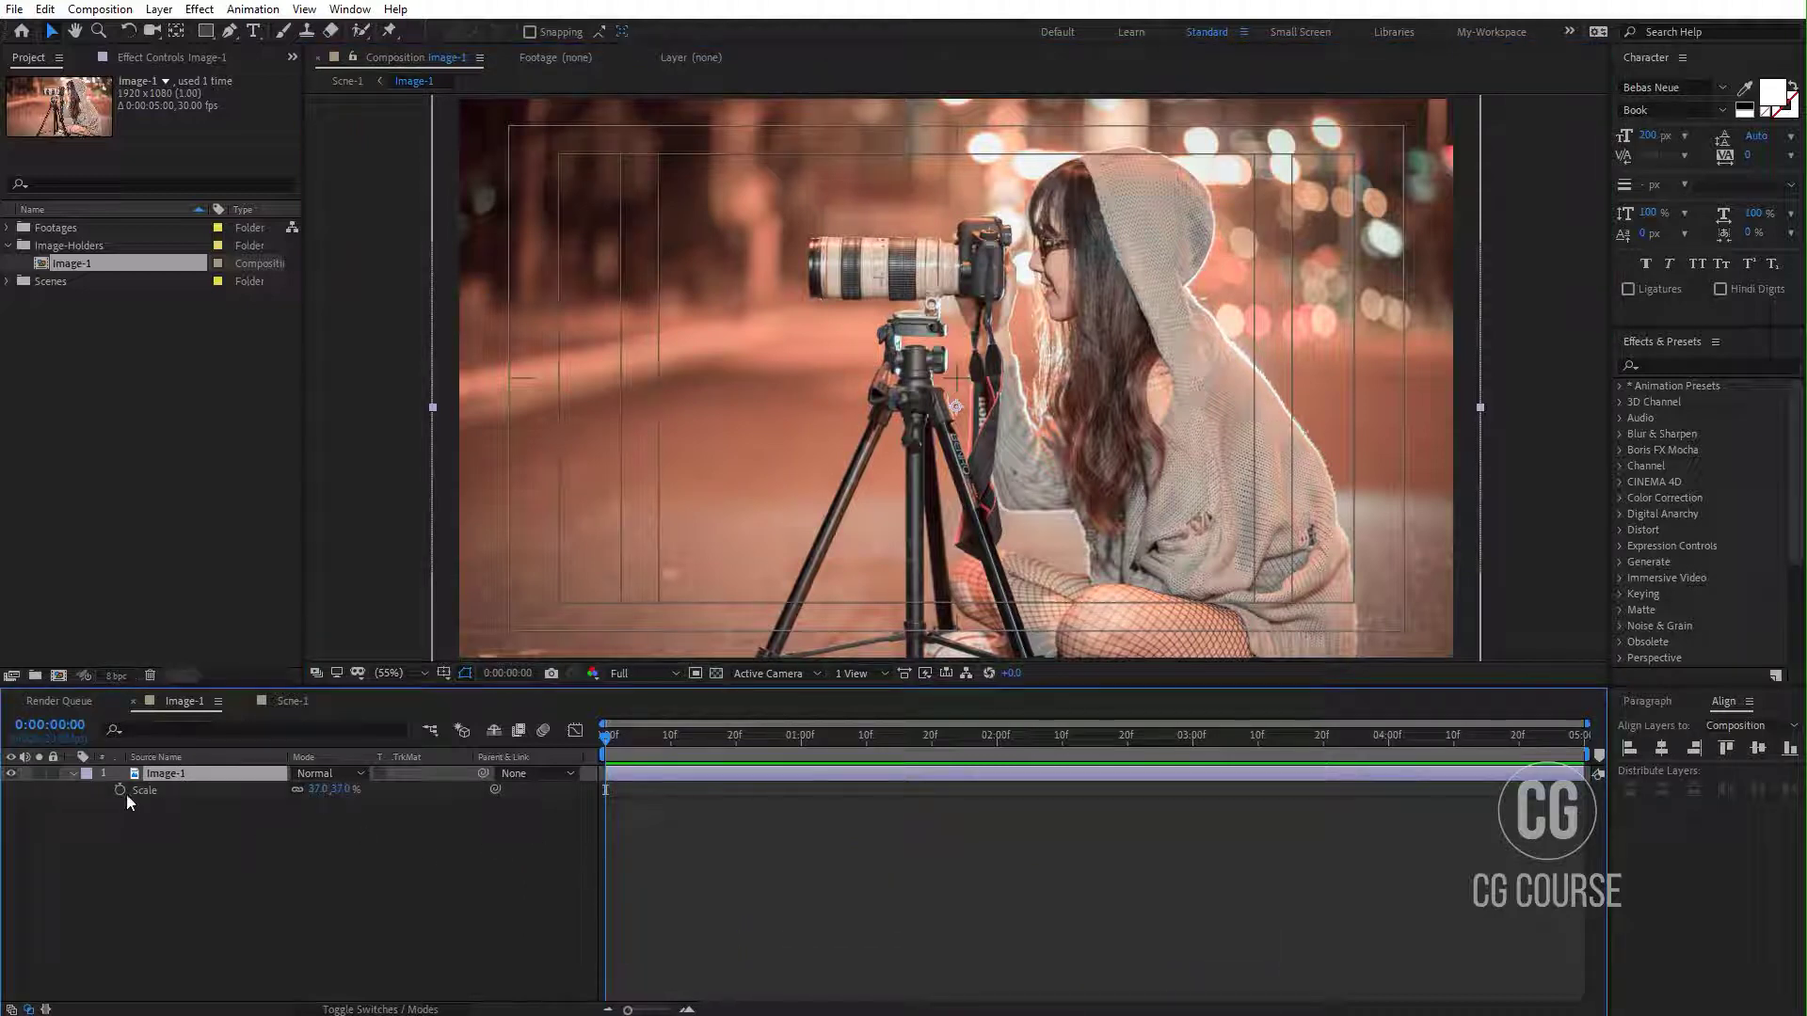
{"action": "left_click", "coordinate": [118, 791]}
{"action": "key", "text": "End"}
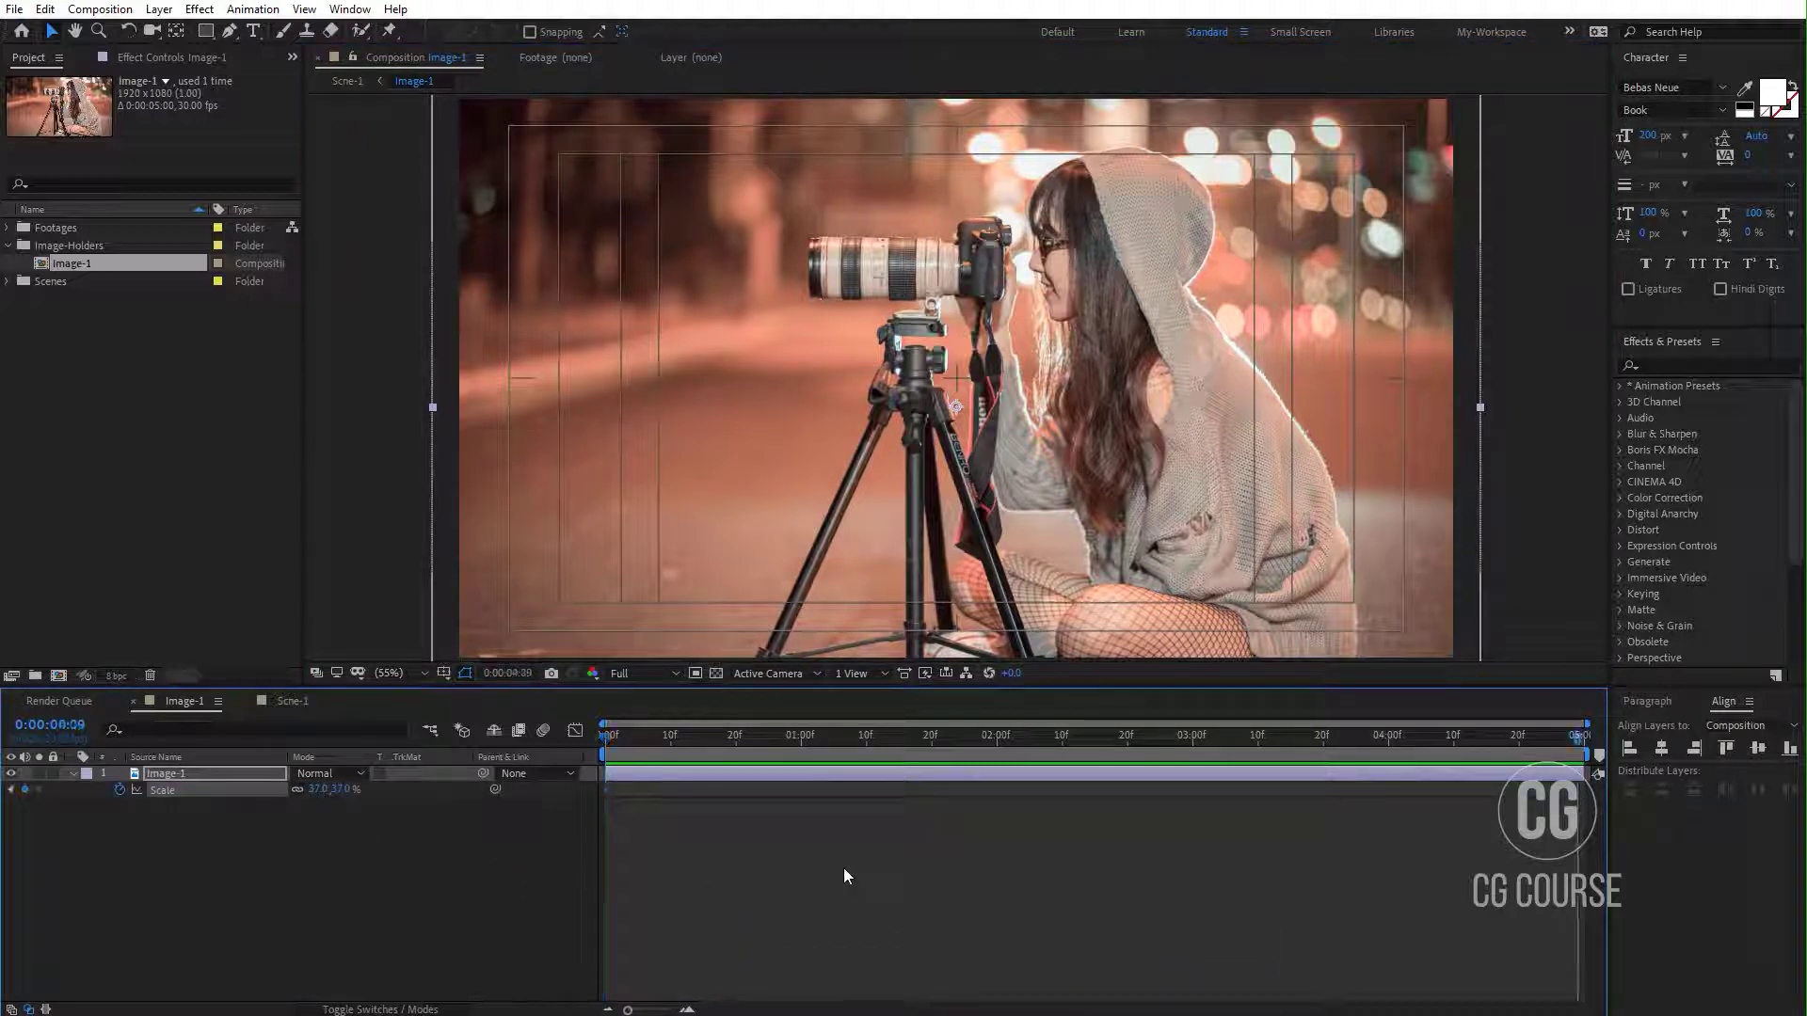
{"action": "left_click", "coordinate": [340, 798]}
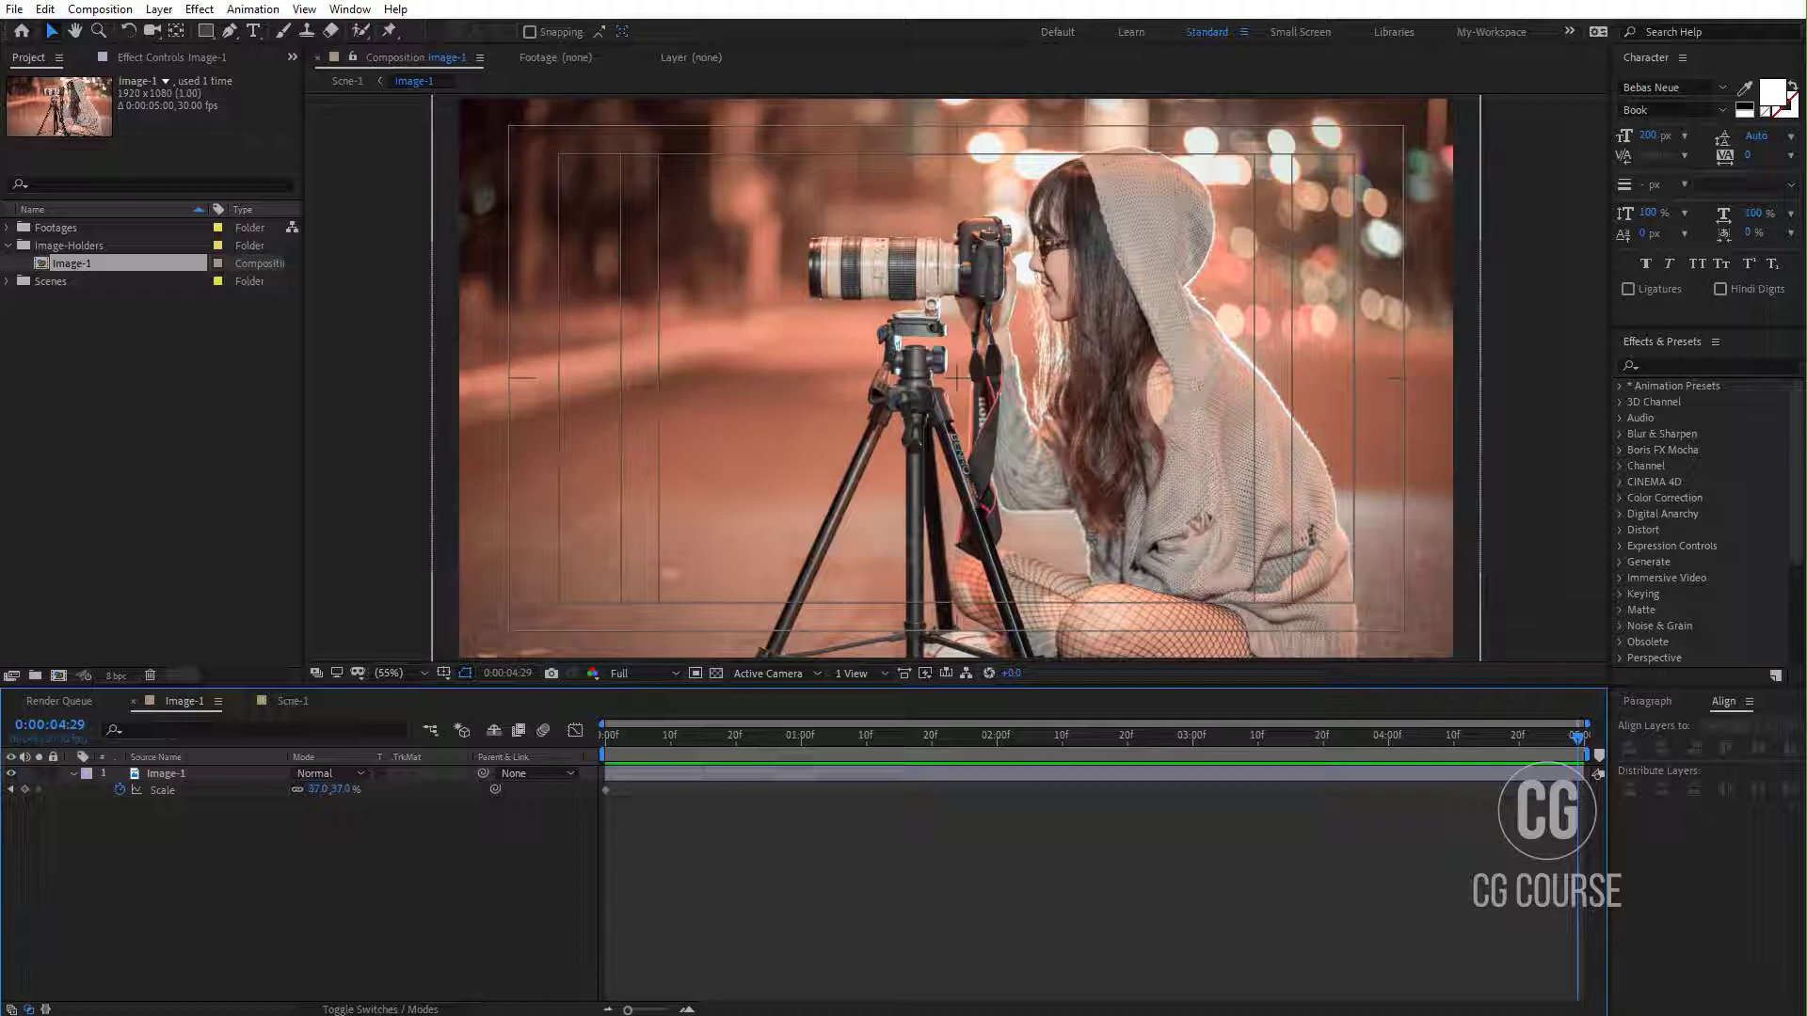
{"action": "left_click", "coordinate": [339, 790]}
{"action": "type", "text": "47"}
{"action": "key", "text": "Return"}
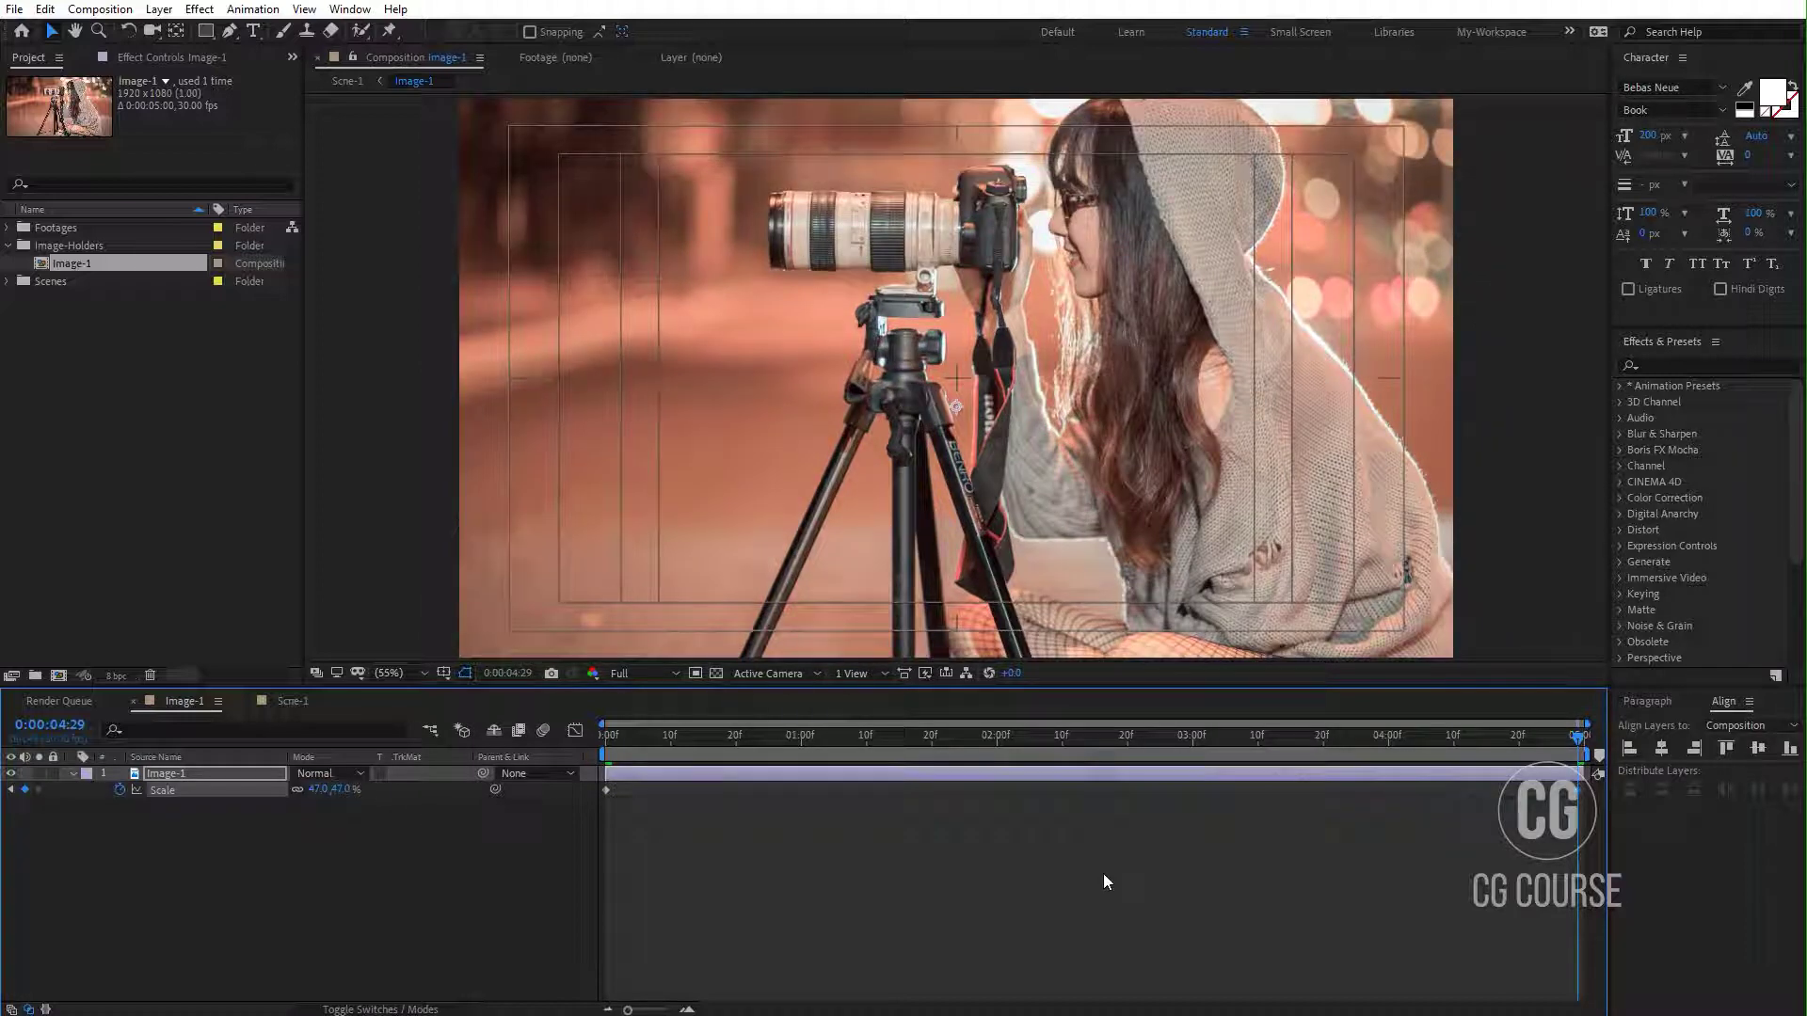
{"action": "key", "text": "ctrl+z"}
{"action": "left_click", "coordinate": [340, 789]}
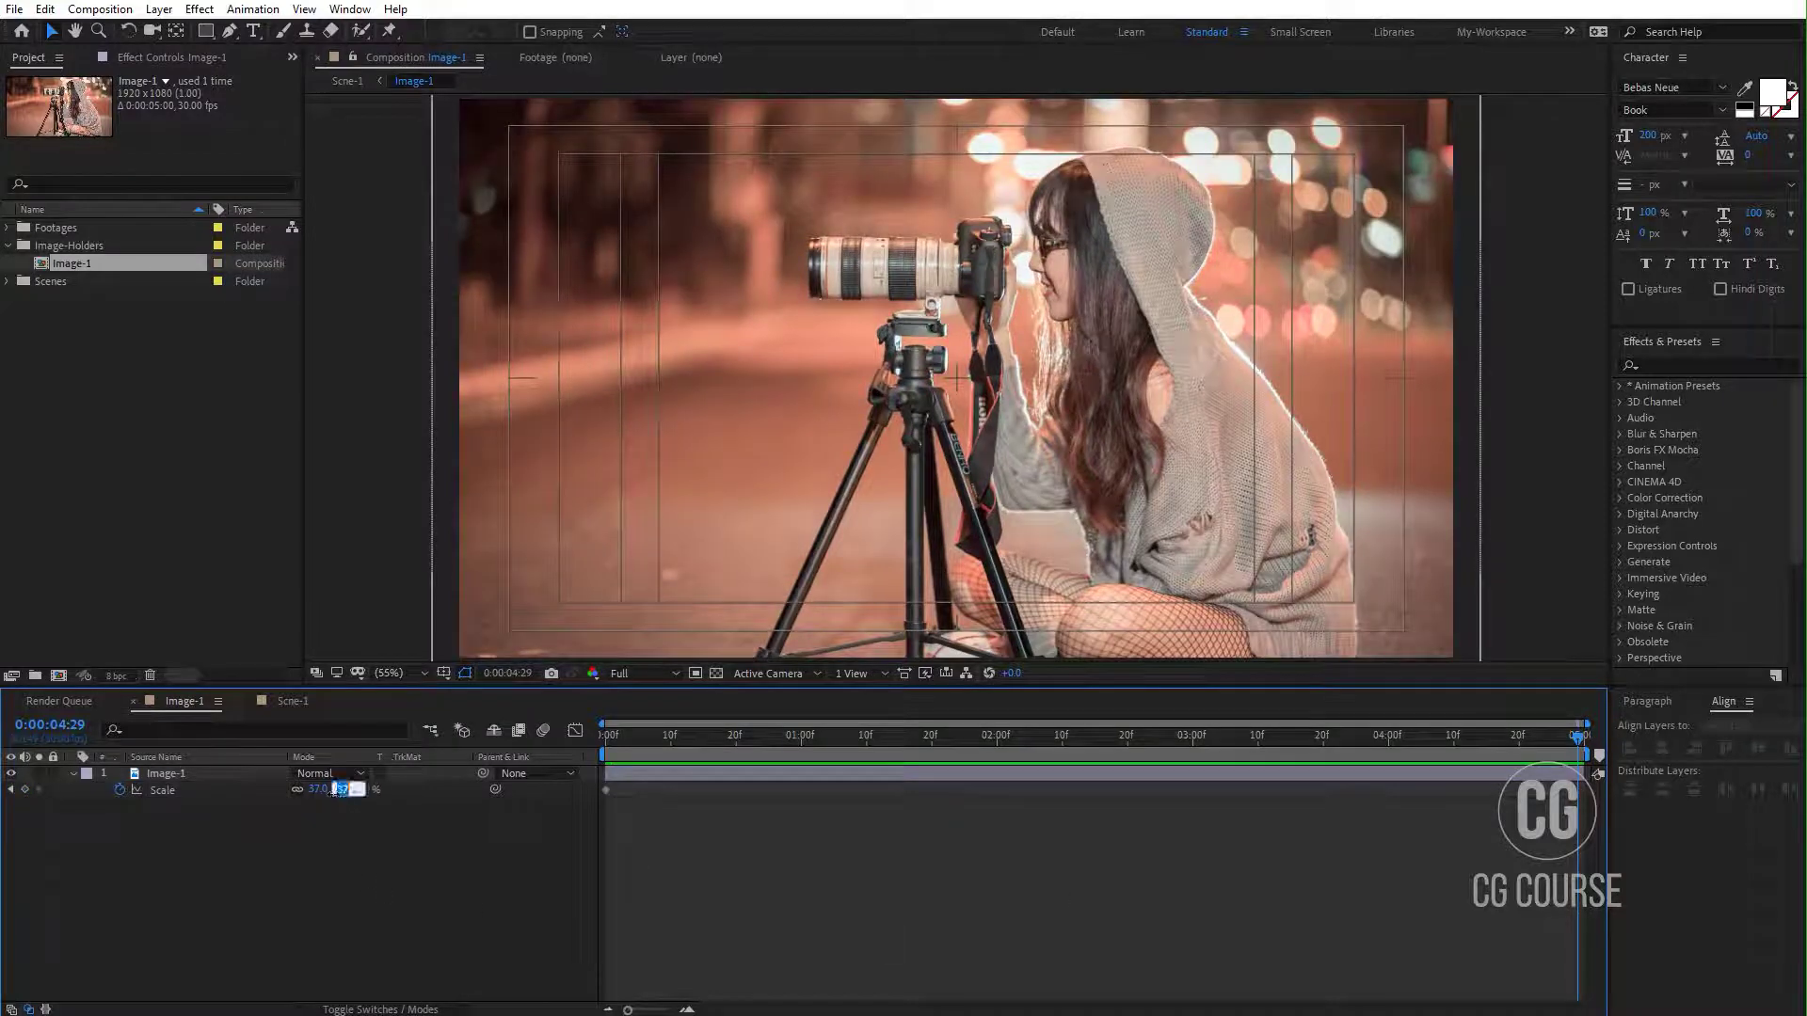
{"action": "type", "text": "45"}
{"action": "key", "text": "Return"}
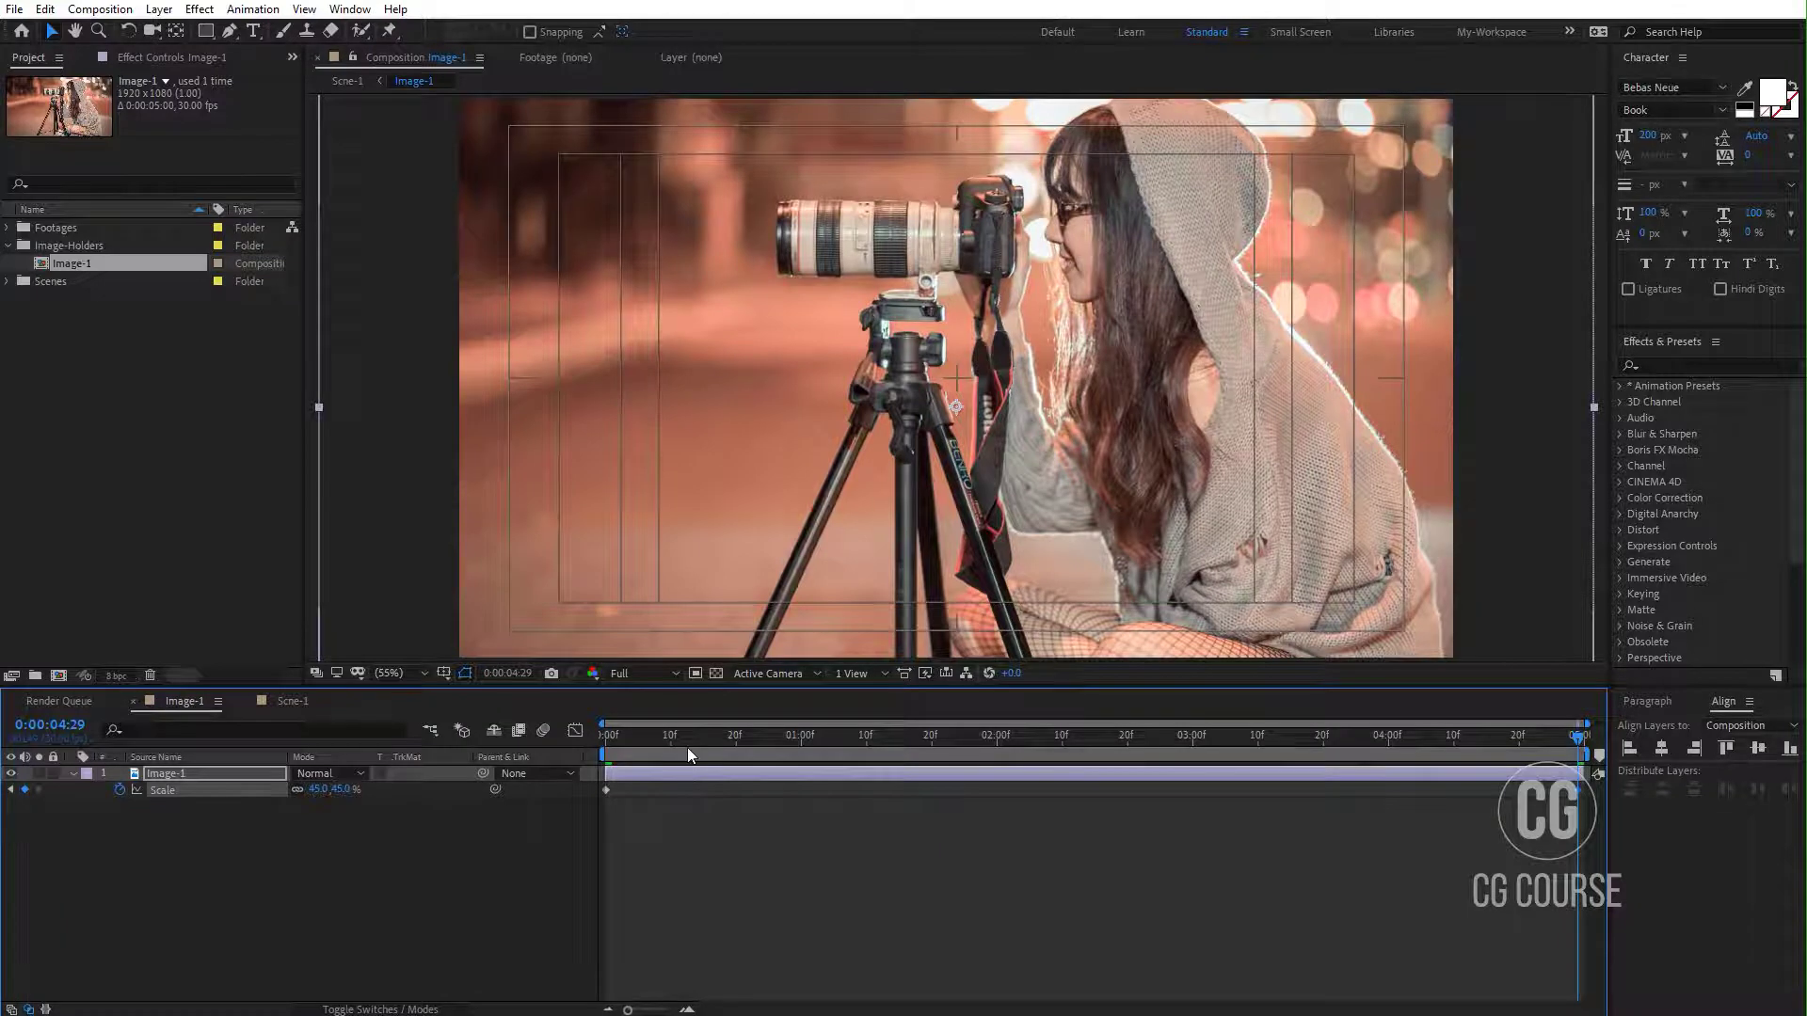
Step: Preview the 37%-to-45% zoom and scrub to a later frame to check it
{"action": "key", "text": "space"}
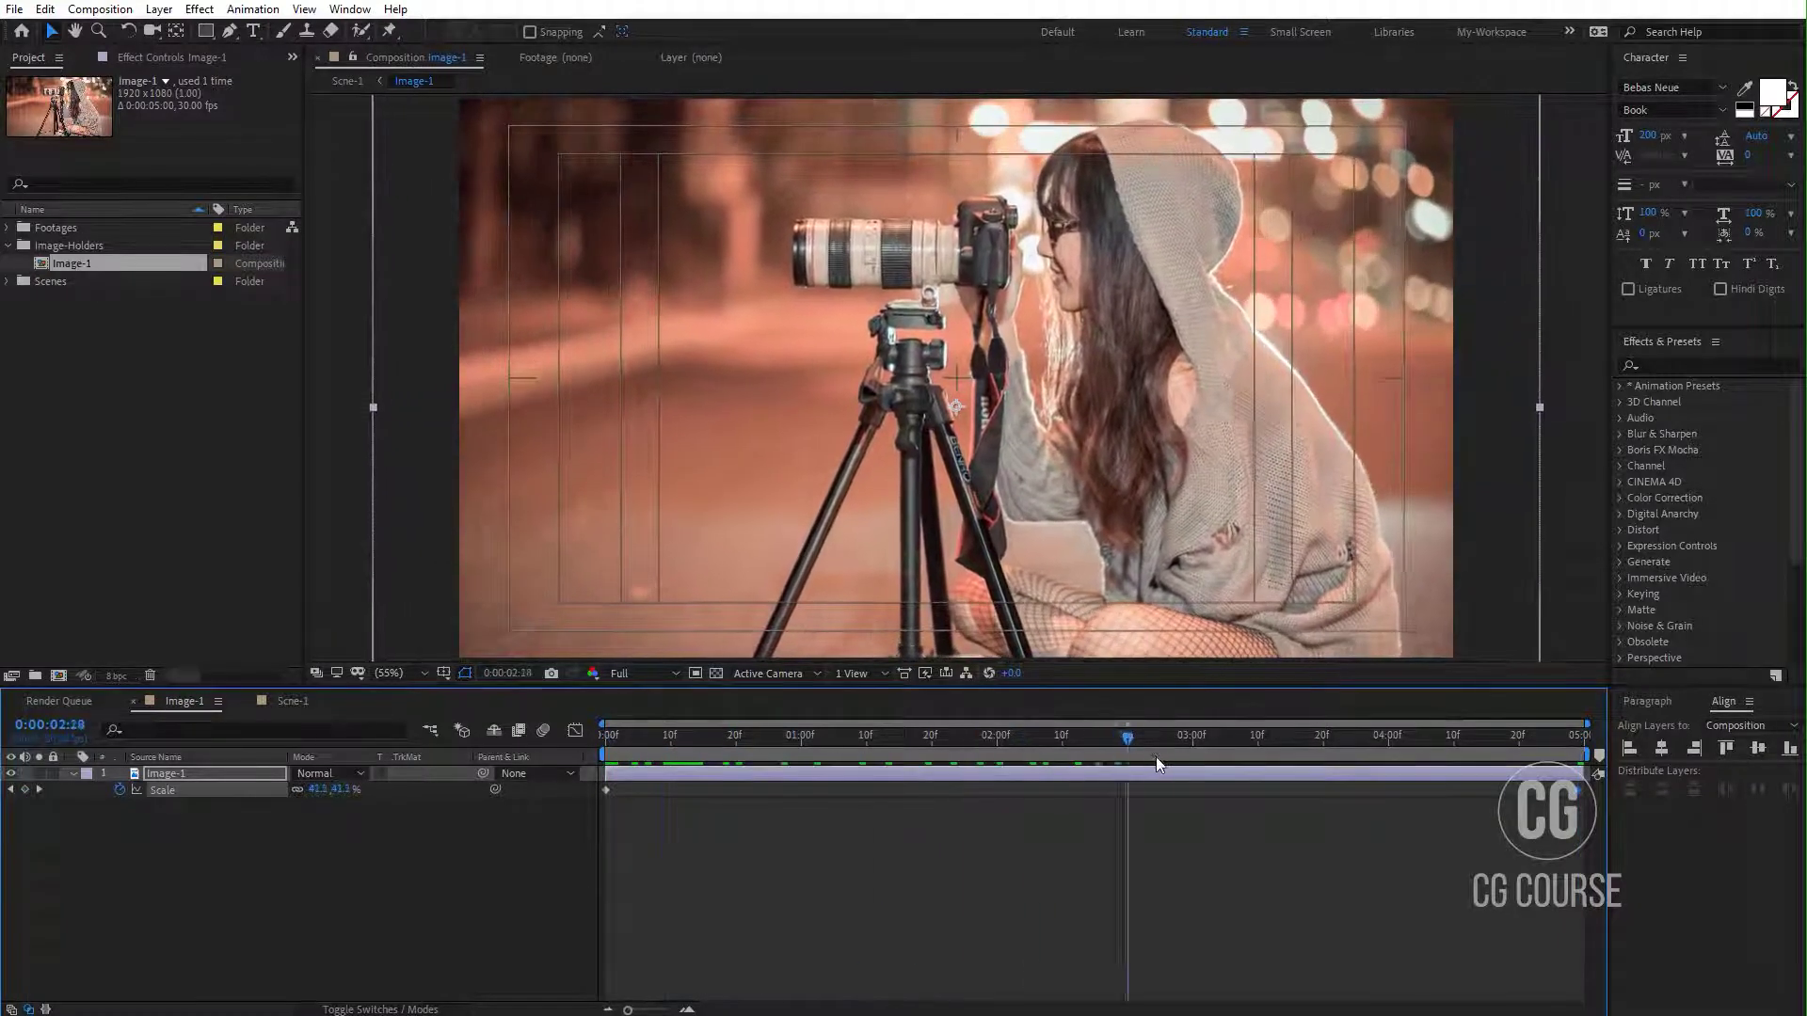
{"action": "left_click_drag", "start_coordinate": [1487, 771], "coordinate": [1521, 772]}
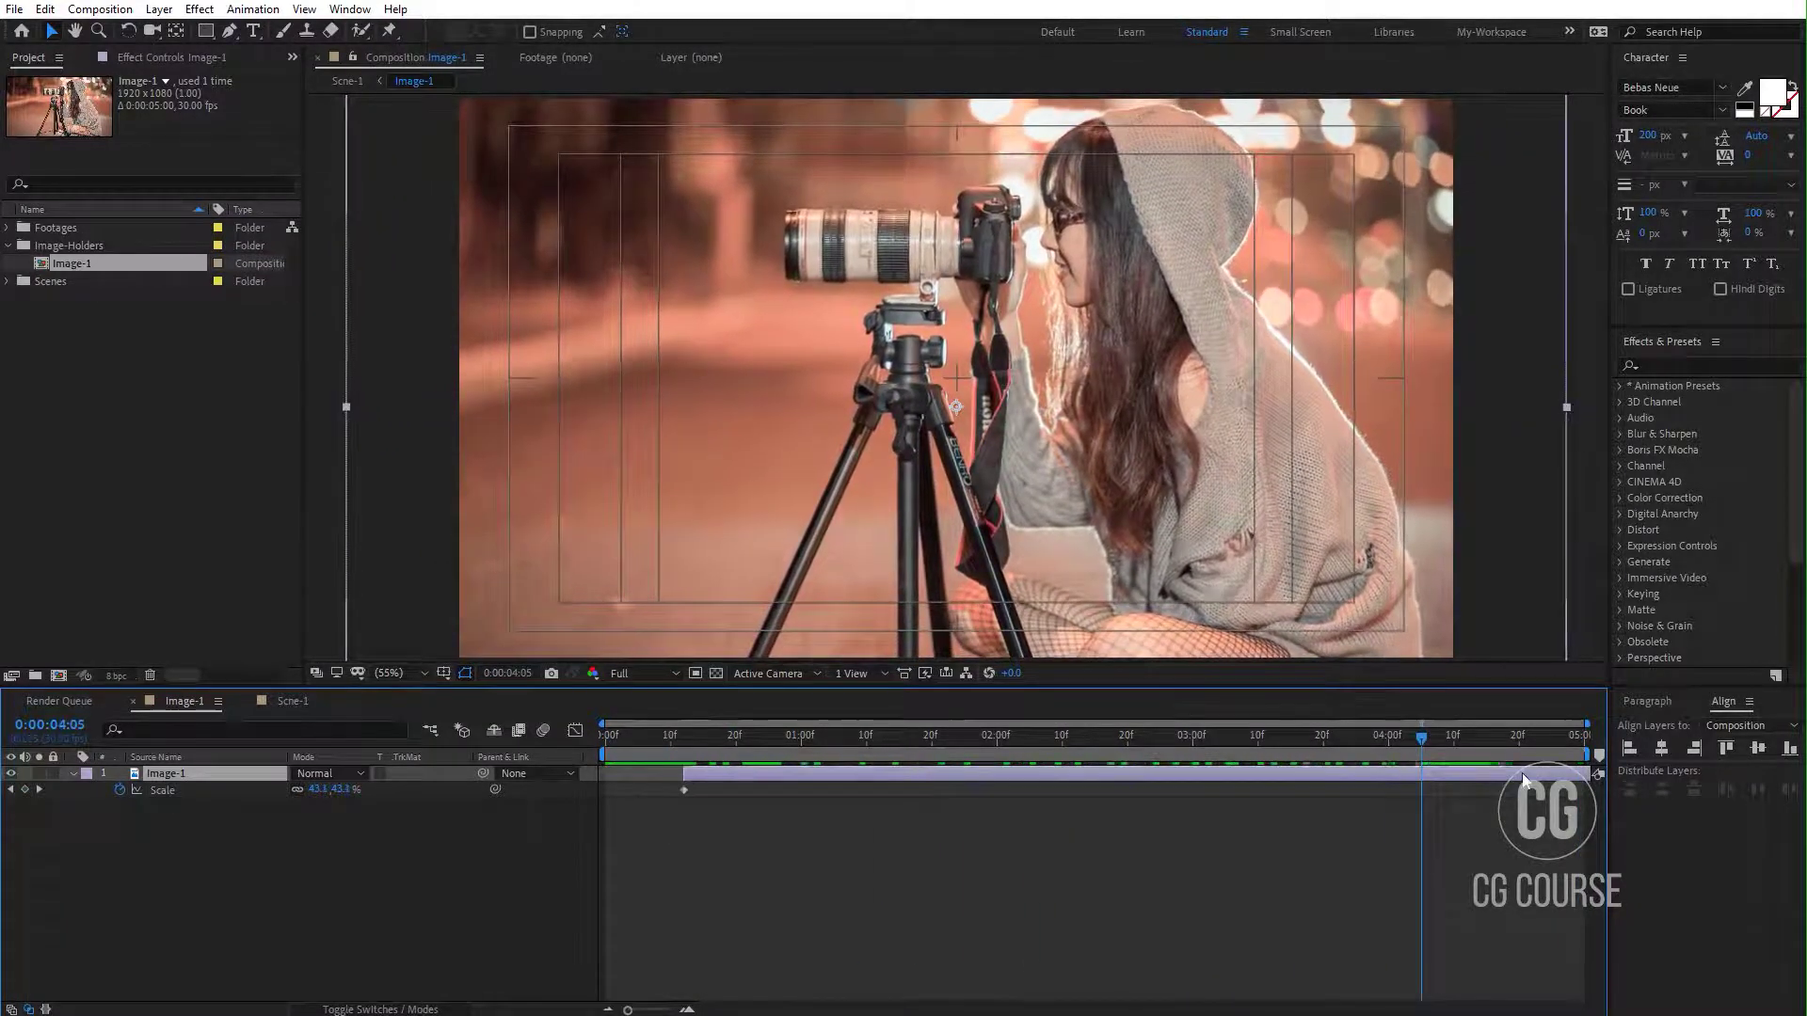
{"action": "key", "text": "alt+Home"}
{"action": "left_click", "coordinate": [764, 849]}
{"action": "left_click_drag", "start_coordinate": [611, 737], "coordinate": [1480, 737]}
Step: Duplicate the Image-1 layer in Scne-1 via Edit > Duplicate
{"action": "left_click", "coordinate": [281, 701]}
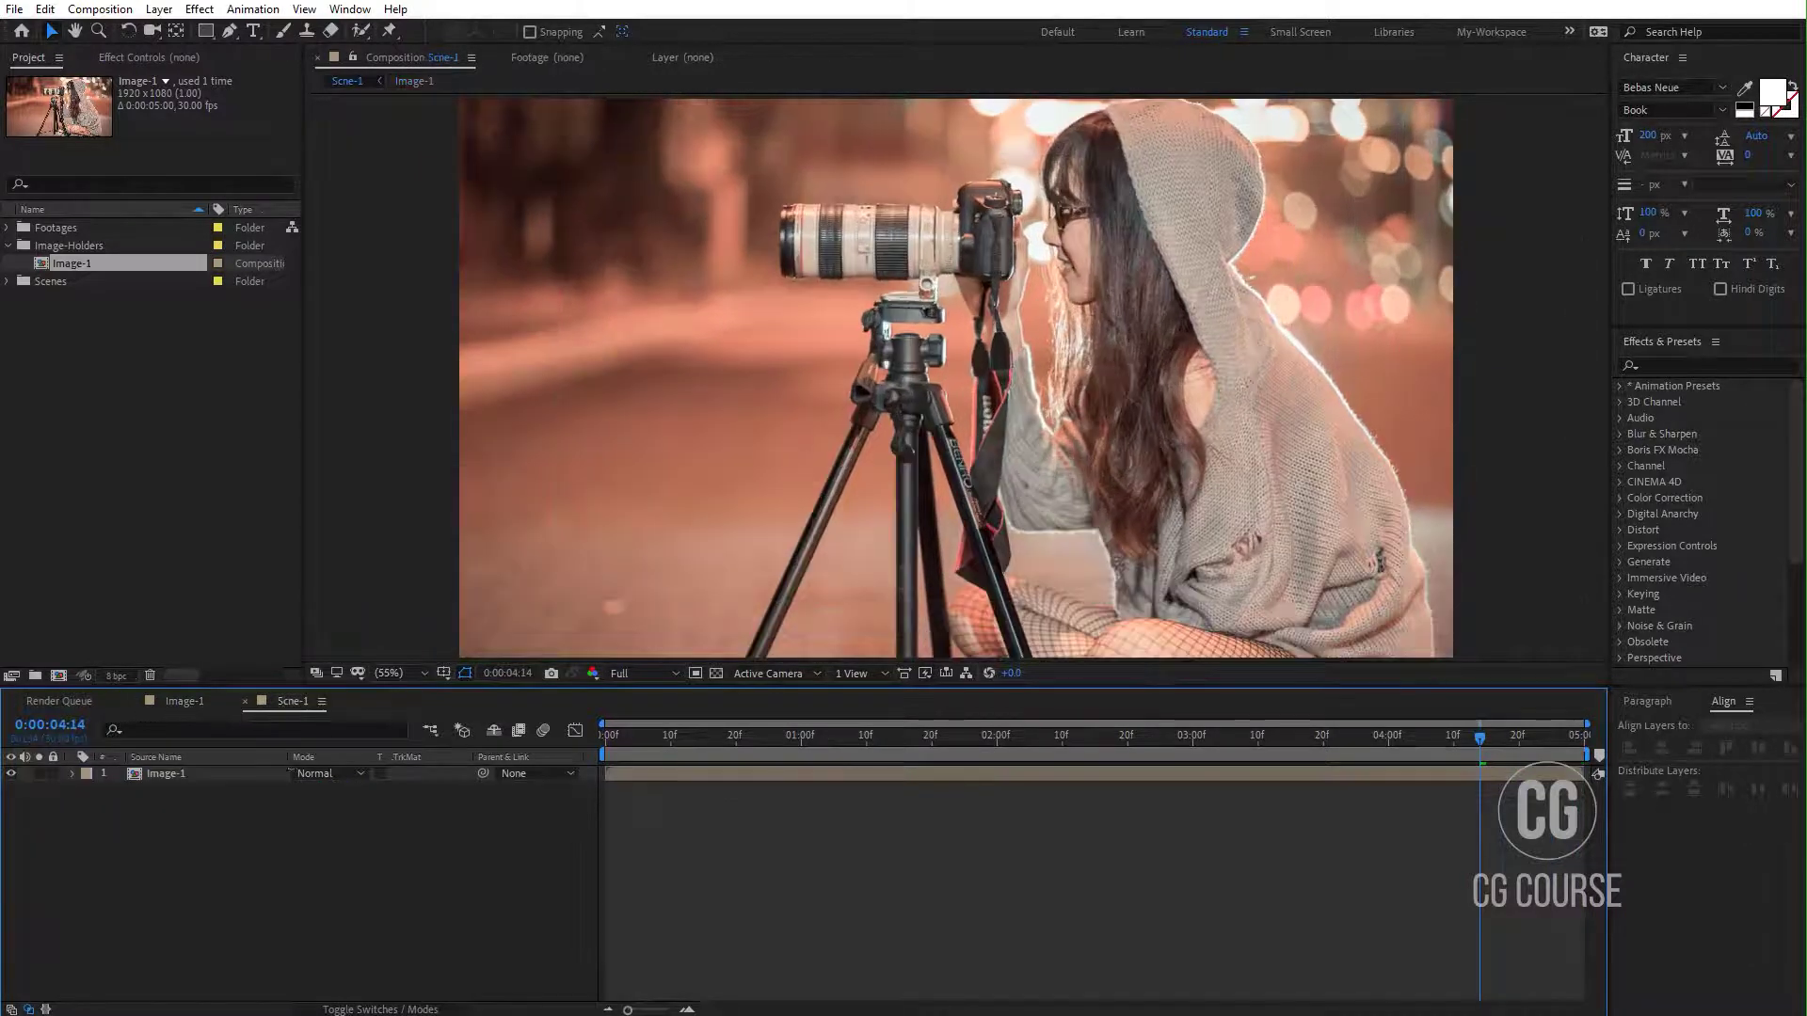
{"action": "left_click", "coordinate": [772, 774]}
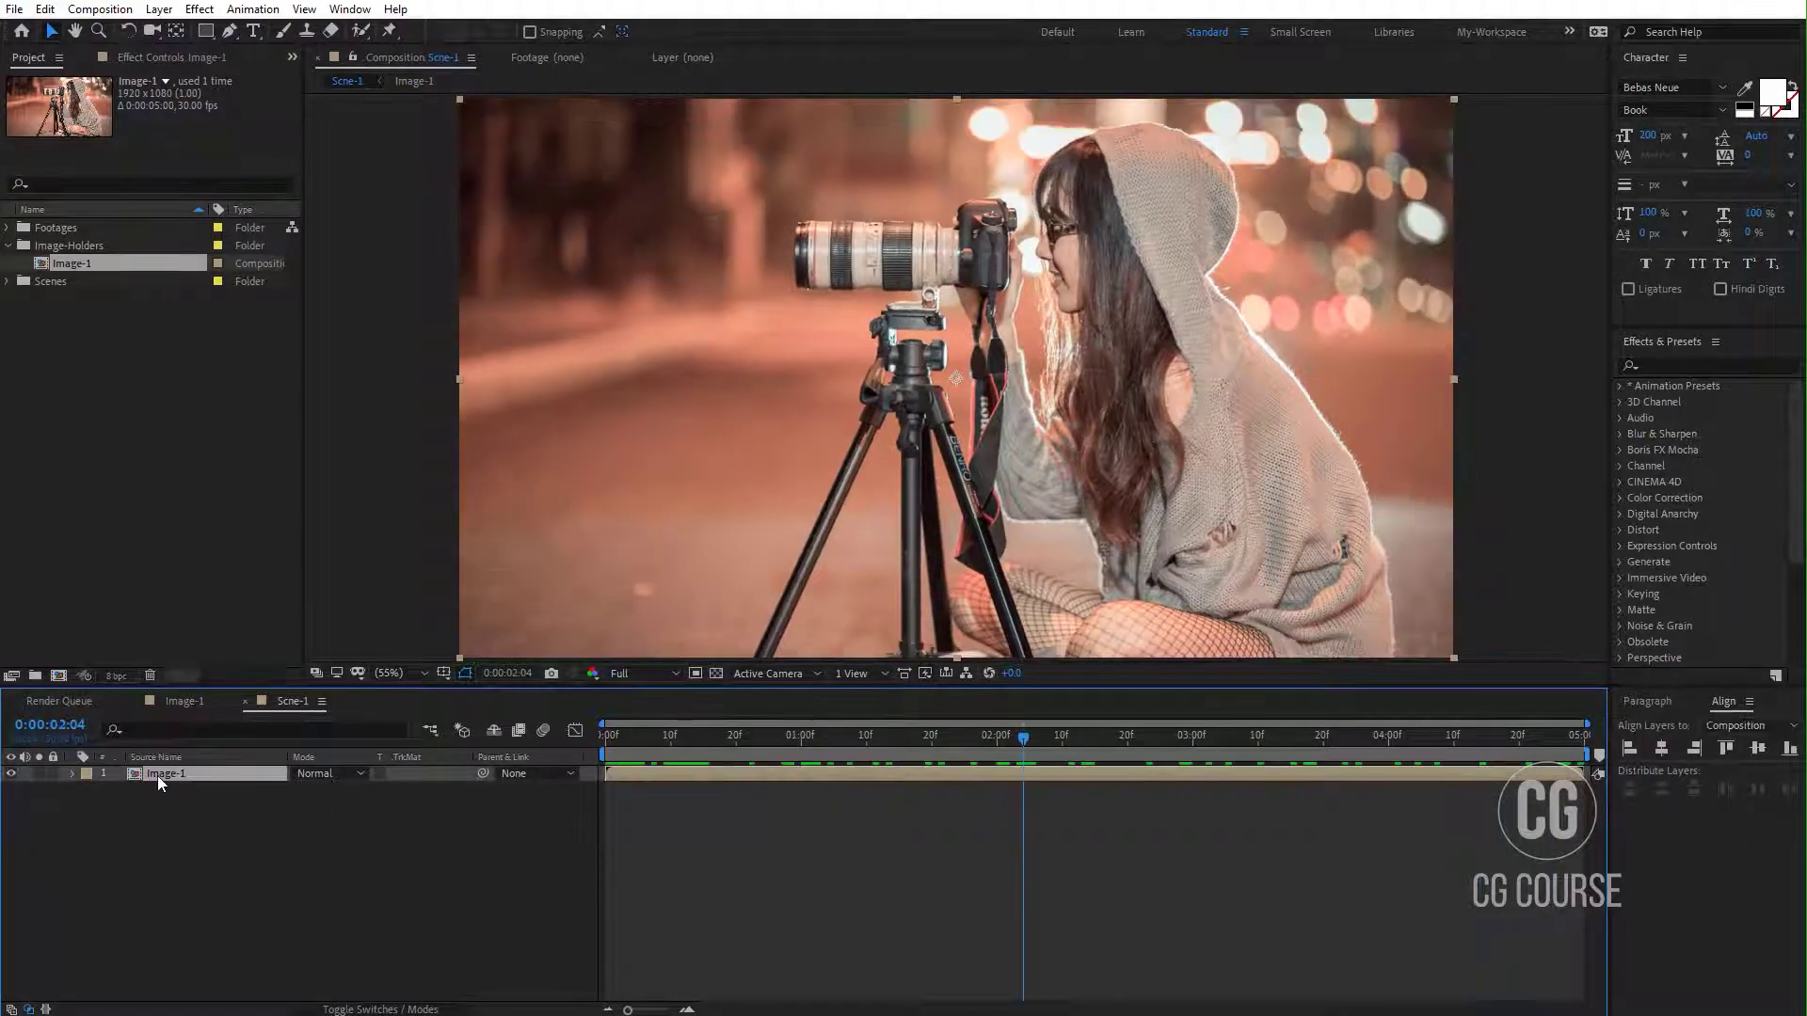
{"action": "left_click", "coordinate": [44, 9]}
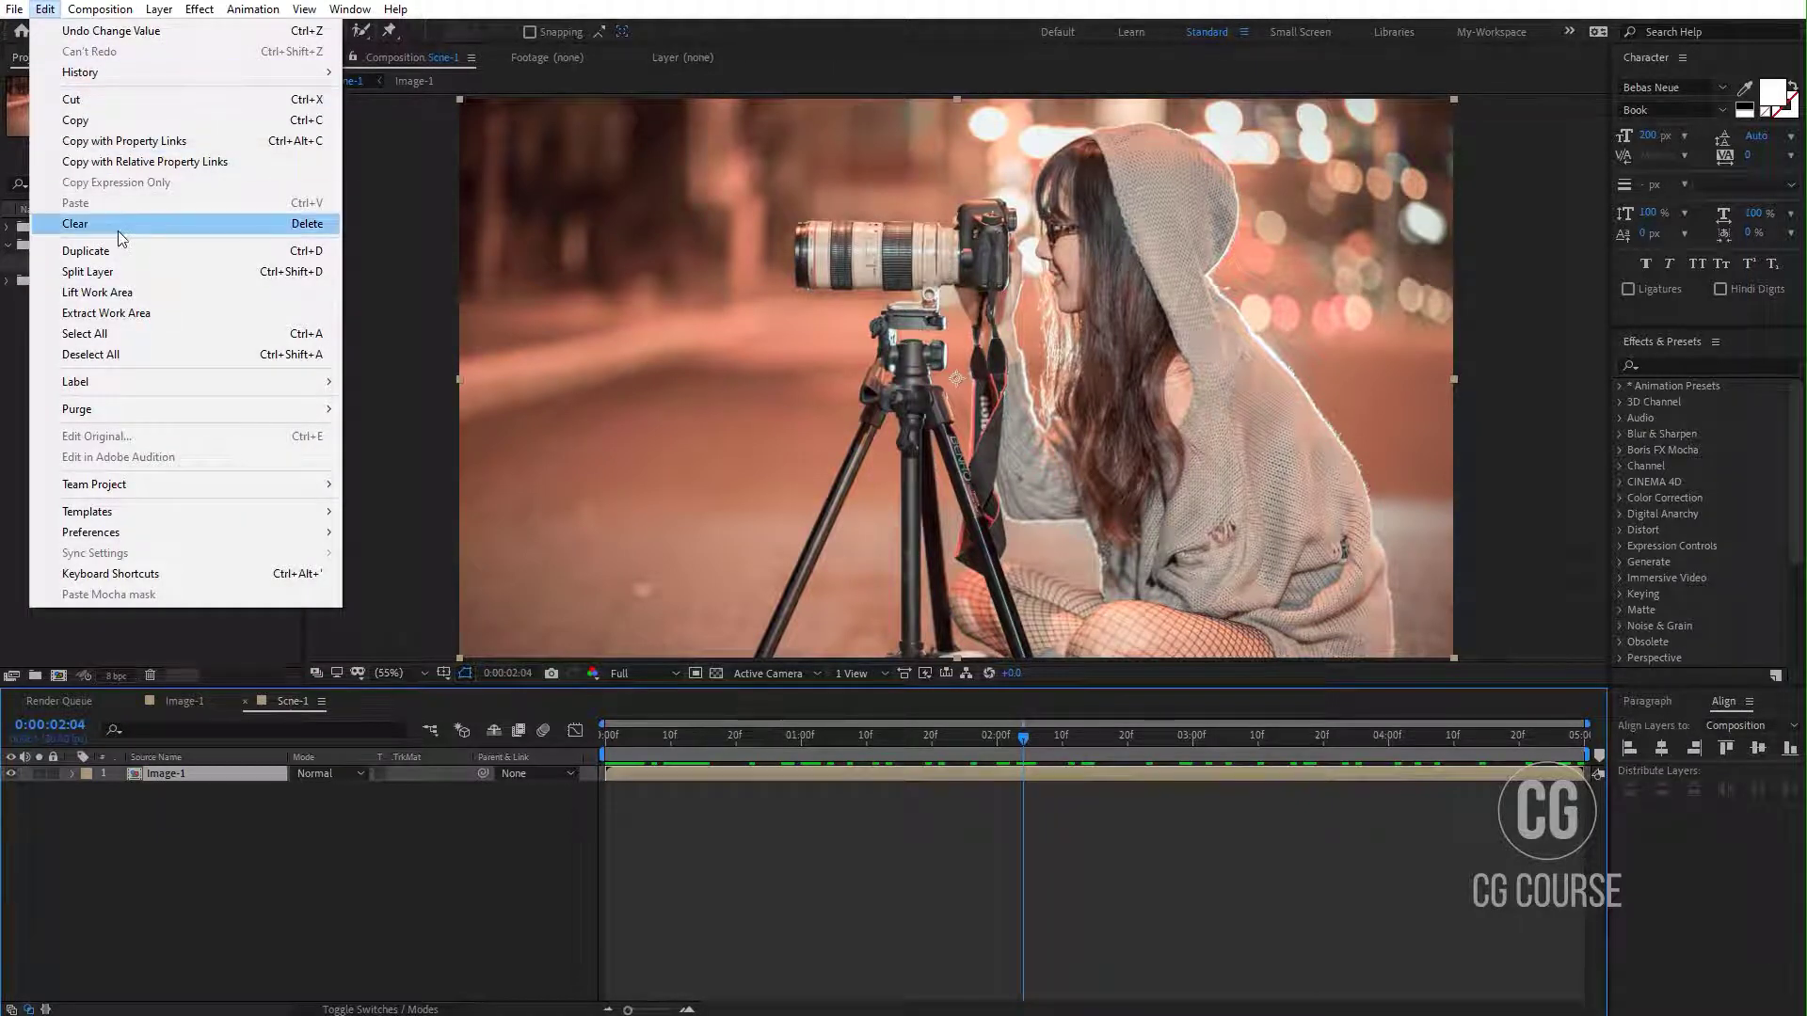
{"action": "left_click", "coordinate": [295, 252]}
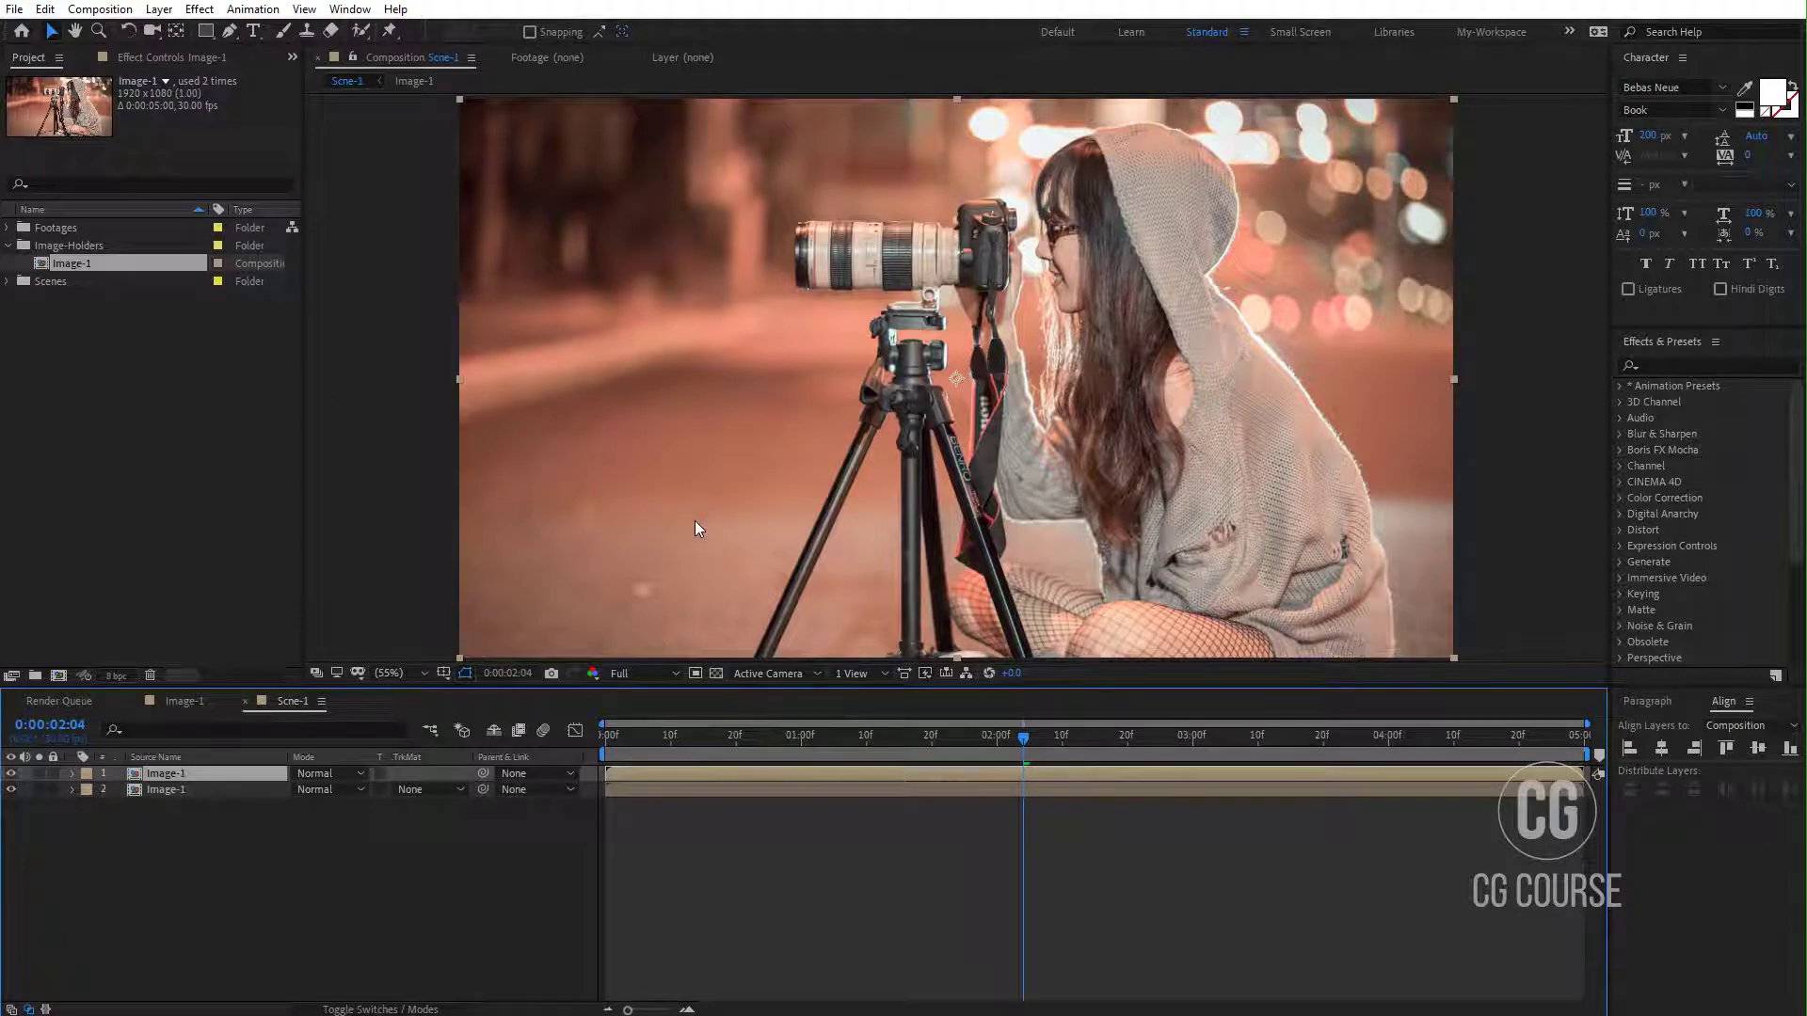
Step: Draw a slanted four-point mask left of the frame with the Pen tool
{"action": "scroll", "coordinate": [694, 521], "scroll_direction": "down", "scroll_amount": 3}
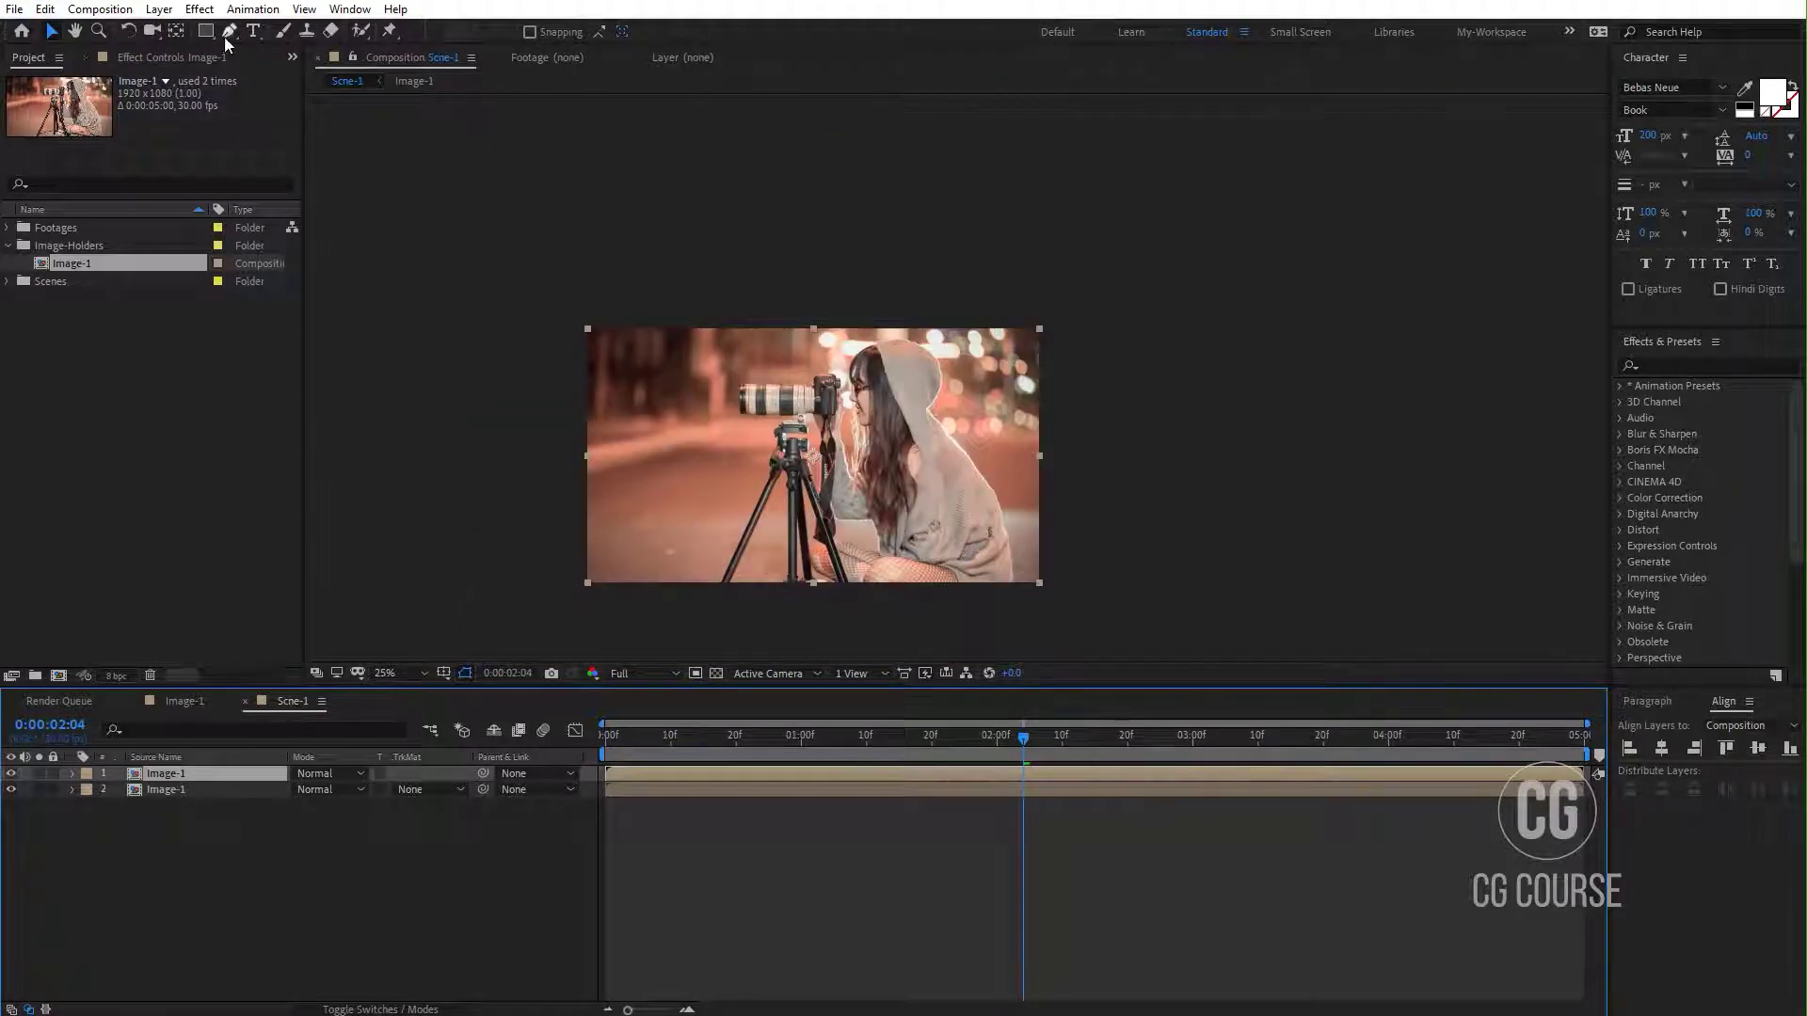
{"action": "left_click_drag", "start_coordinate": [229, 30], "coordinate": [283, 58]}
{"action": "left_click_drag", "start_coordinate": [921, 509], "coordinate": [1010, 436]}
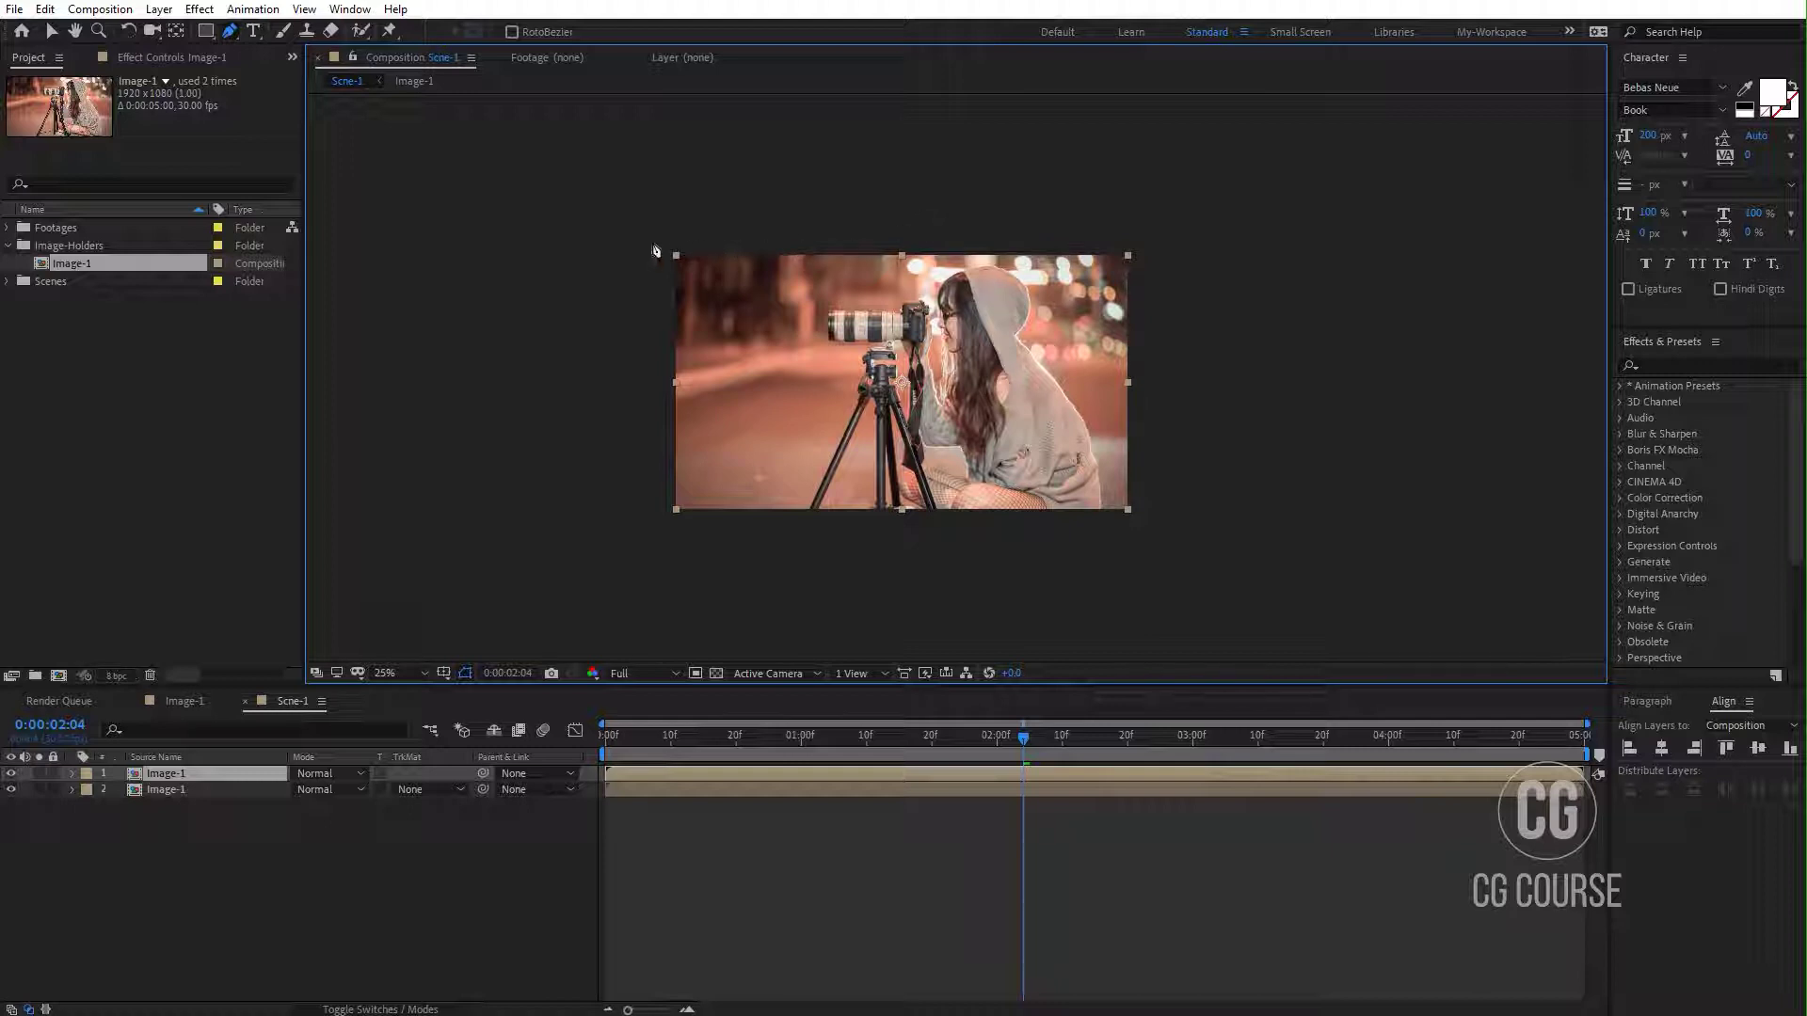
{"action": "key", "text": "Return"}
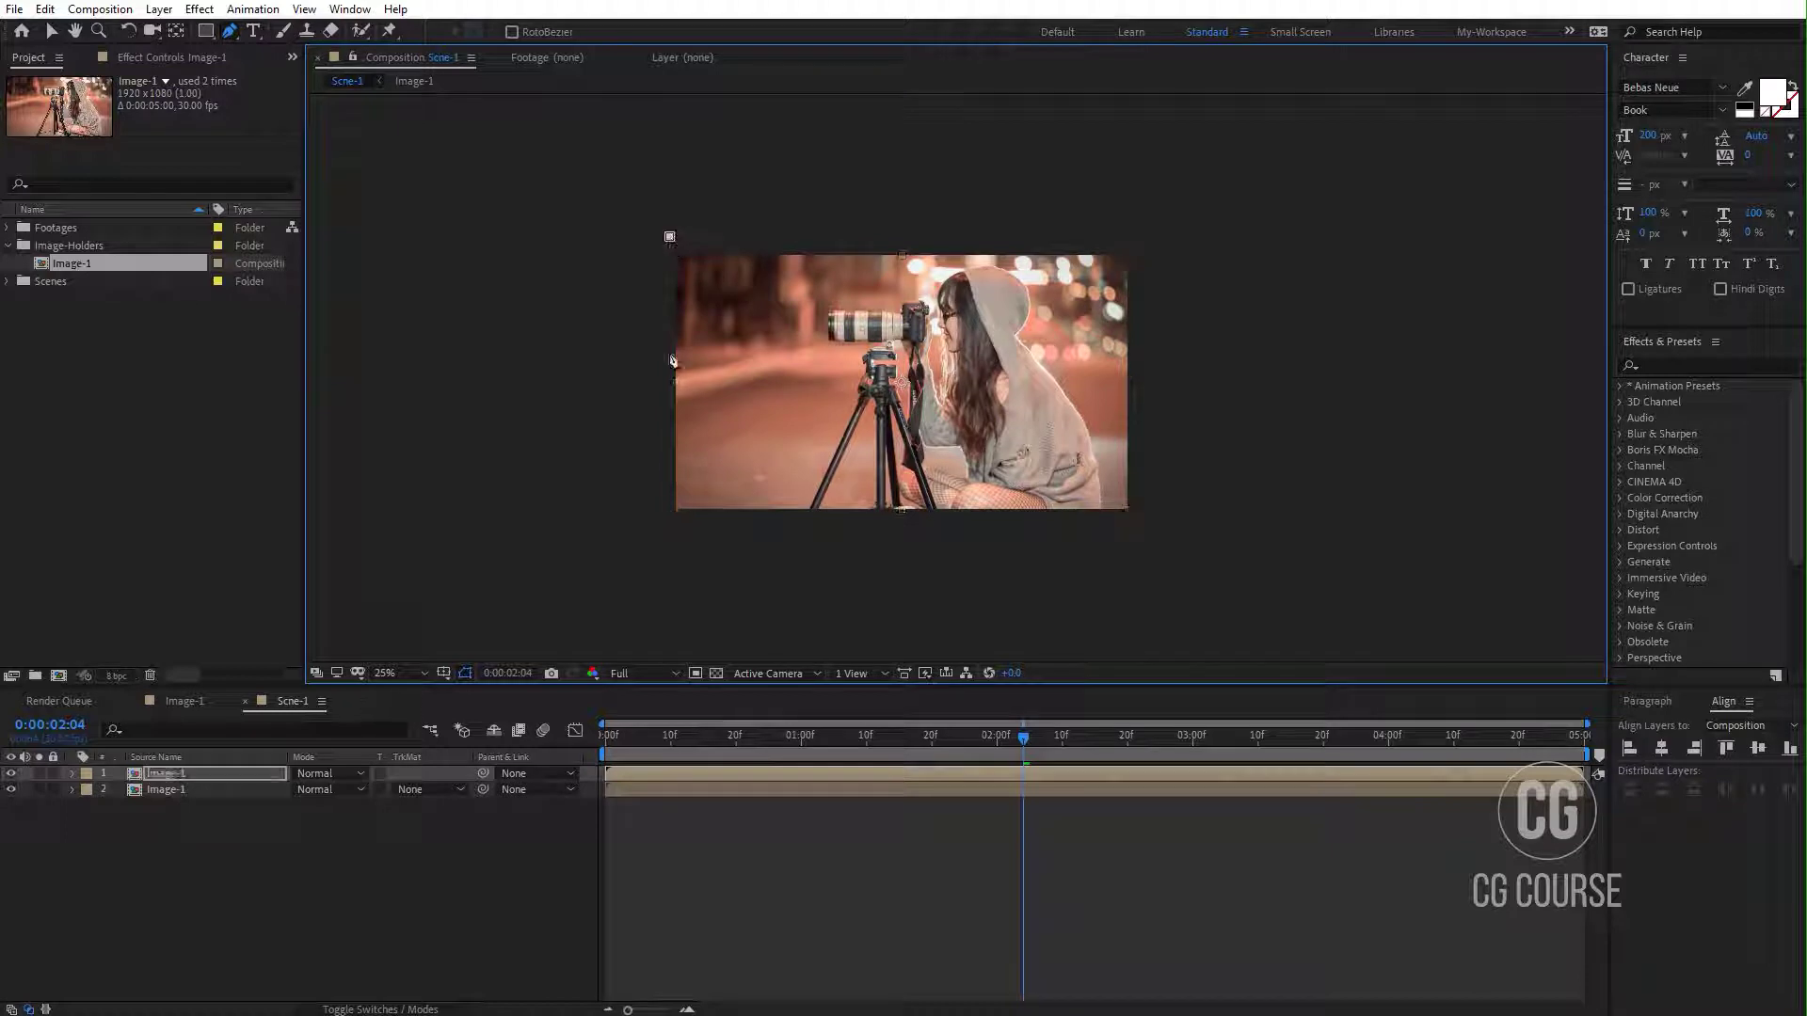
{"action": "left_click", "coordinate": [666, 534]}
{"action": "left_click", "coordinate": [548, 522]}
{"action": "left_click", "coordinate": [575, 246]}
{"action": "left_click", "coordinate": [669, 237]}
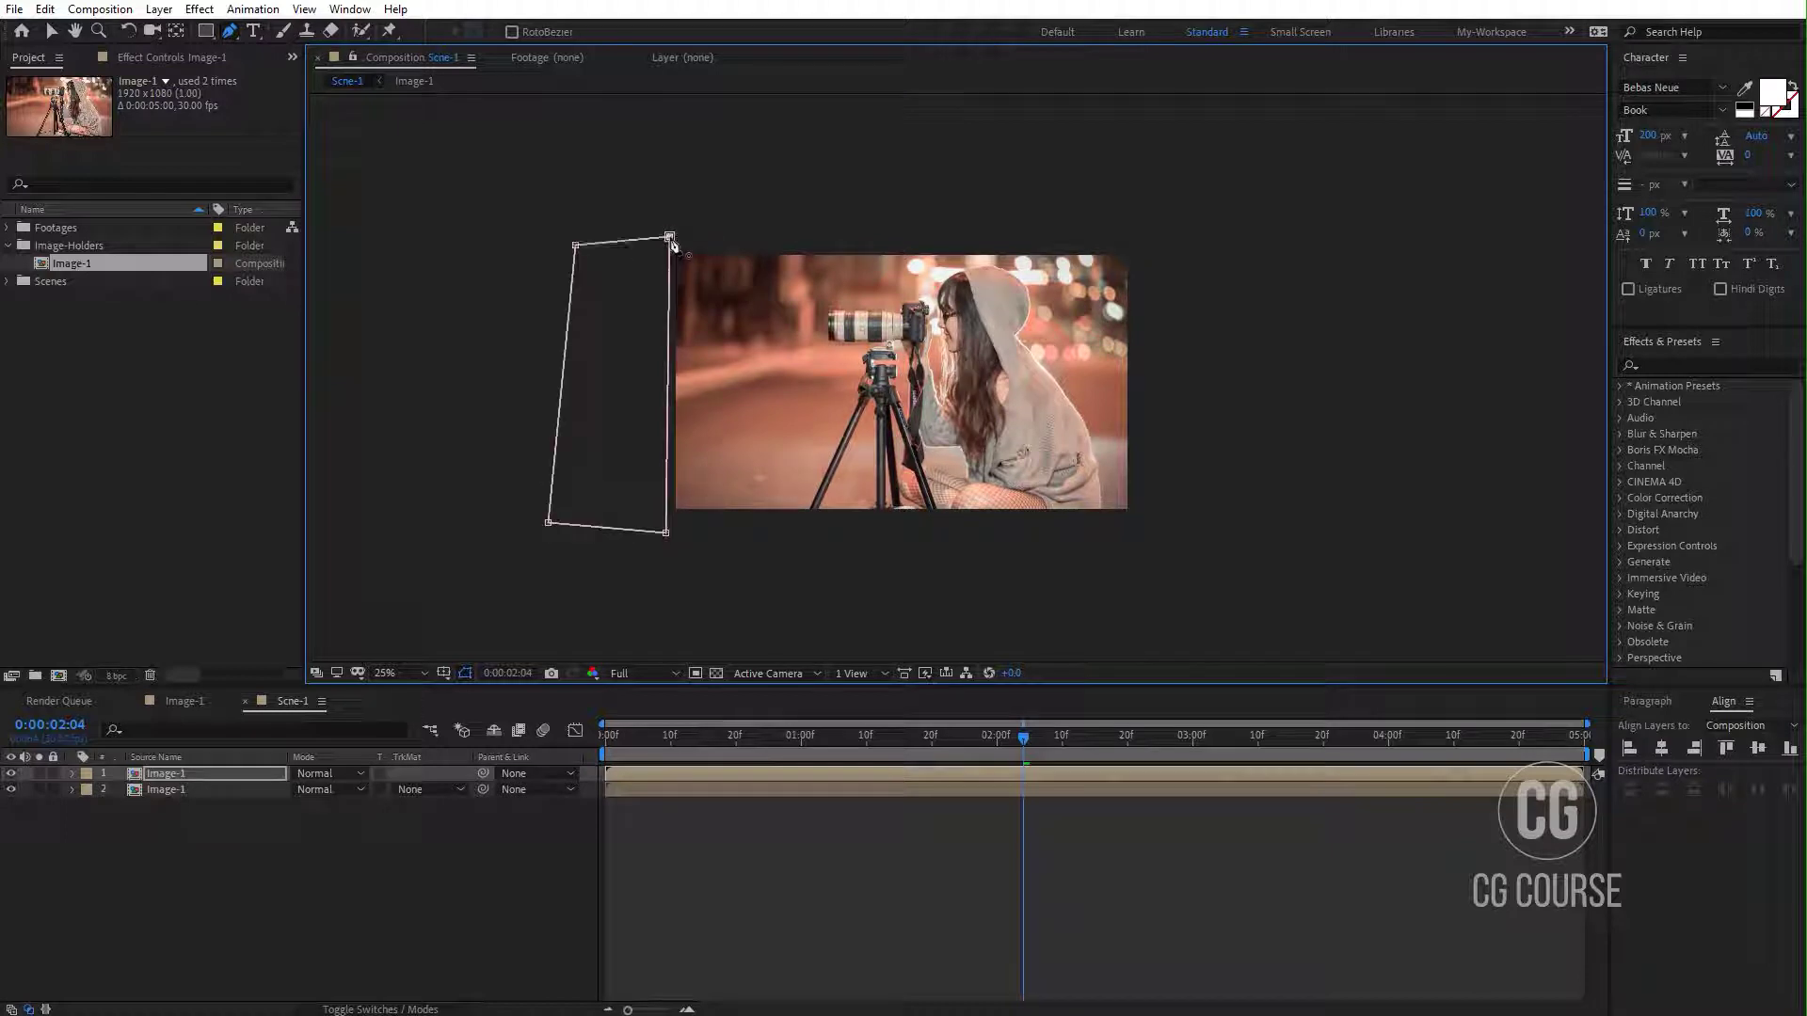
Step: Reveal the top layer's mask properties and return to the start of the comp
{"action": "left_click", "coordinate": [190, 773]}
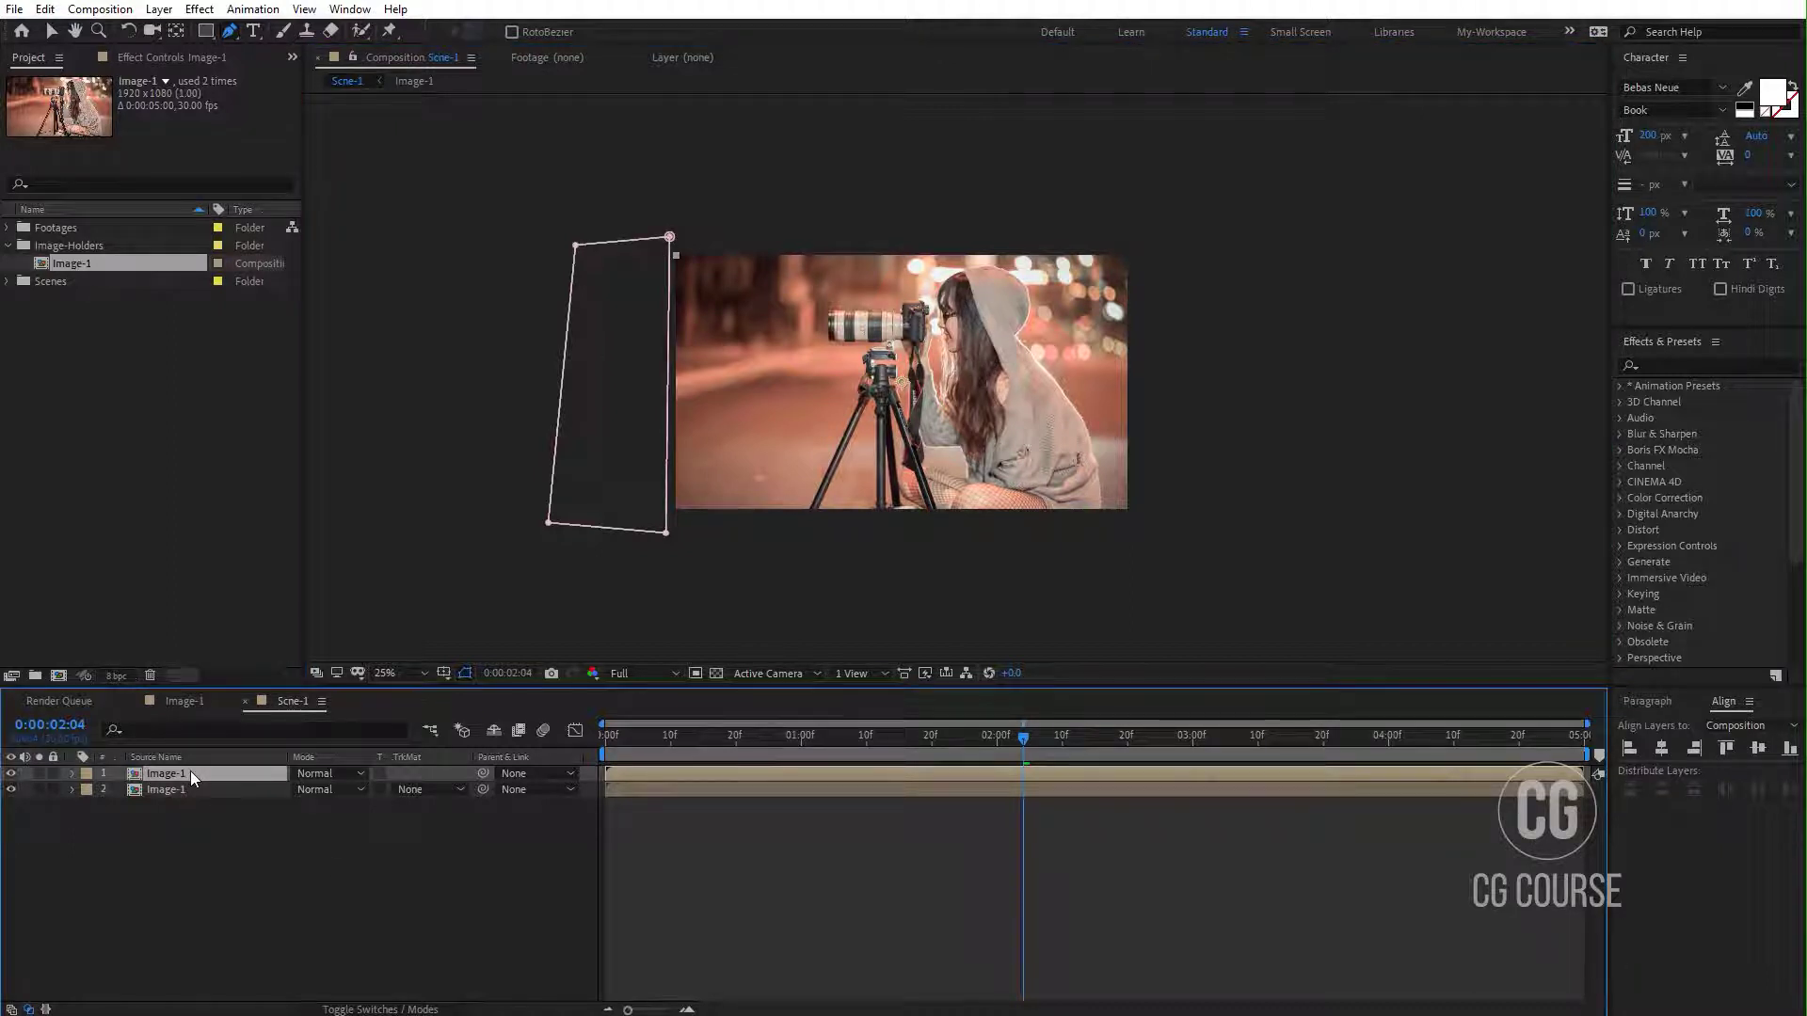
{"action": "key", "text": "m"}
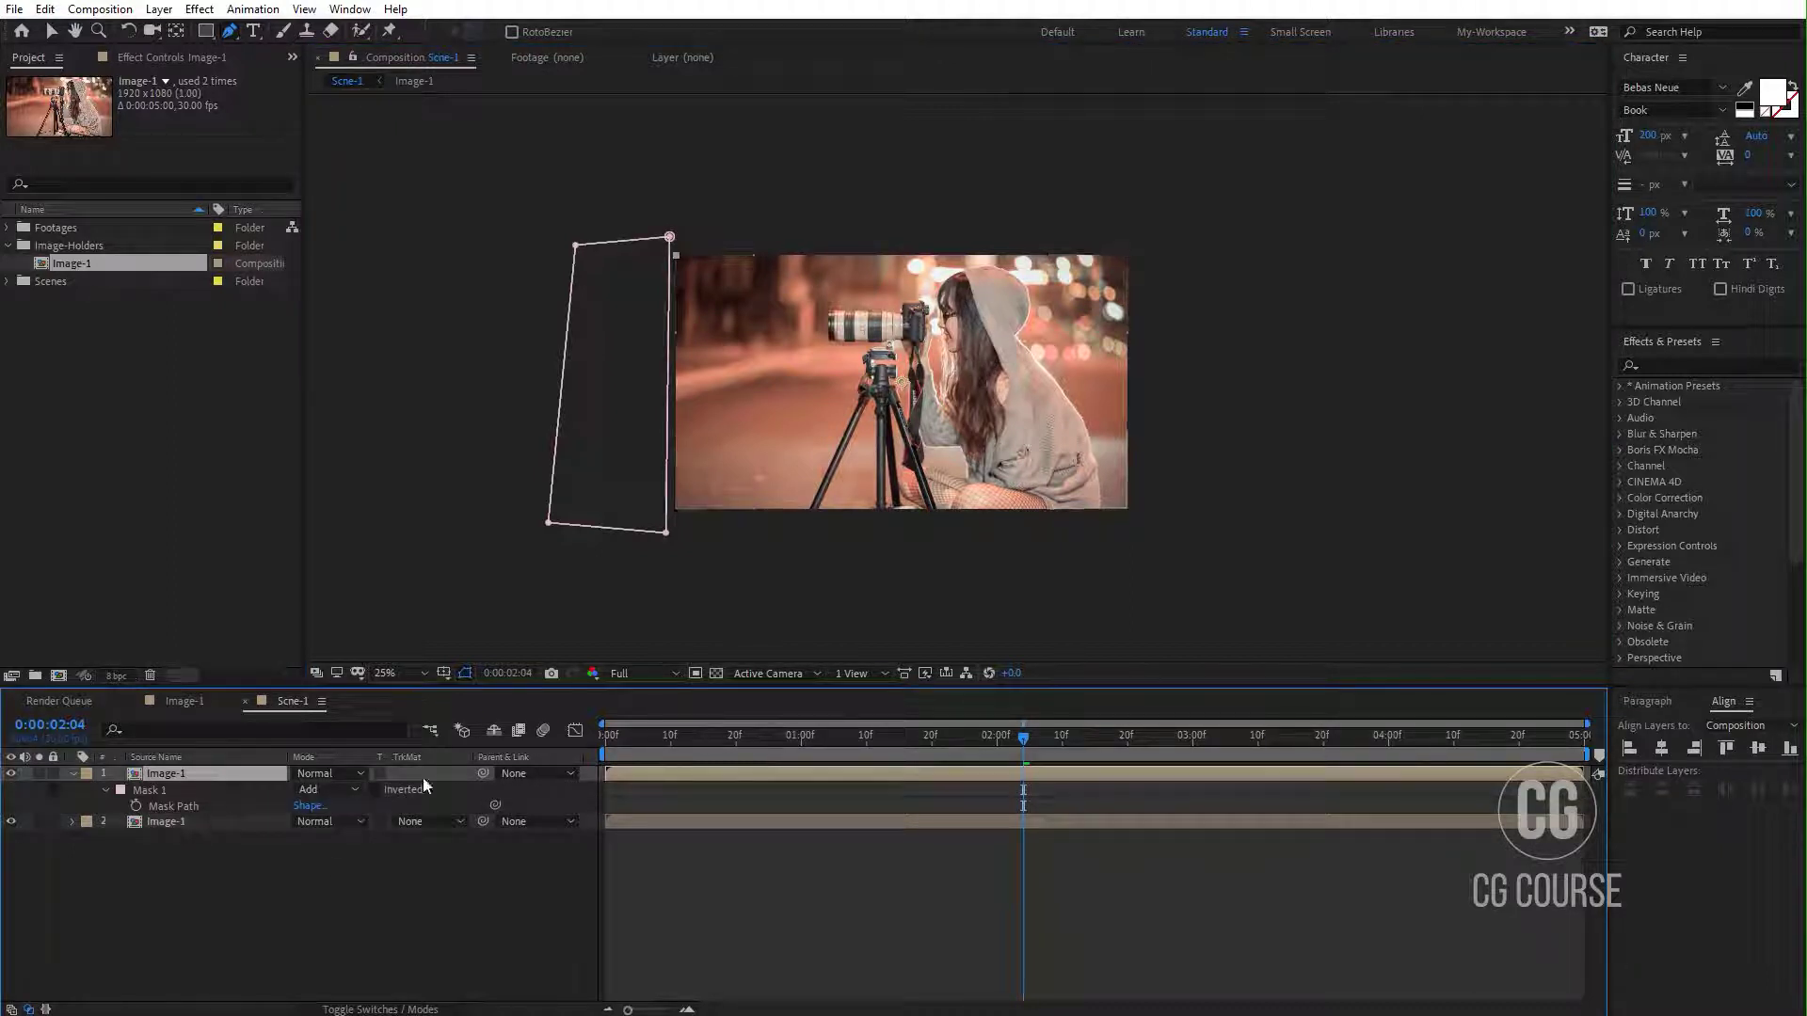
{"action": "key", "text": "Home"}
{"action": "key", "text": "space"}
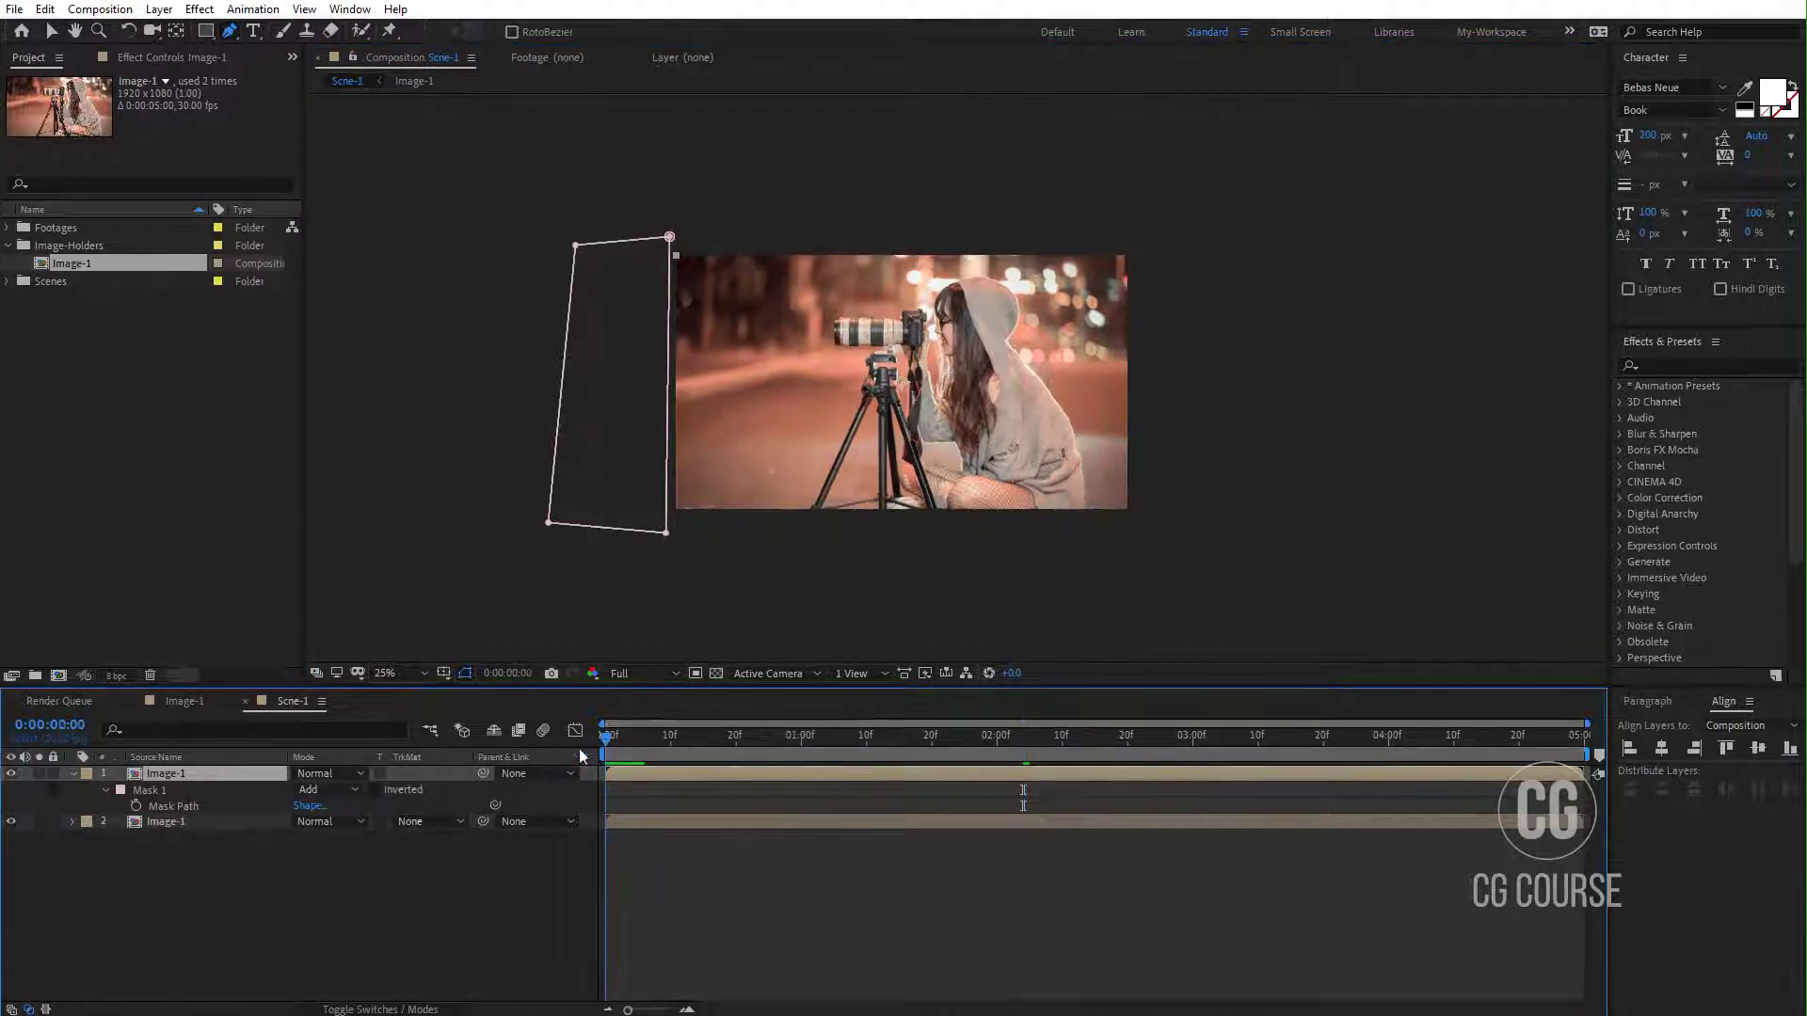
Step: Keyframe the Mask Path at 0:00, then move the mask's corners right near 1:00
{"action": "left_click", "coordinate": [138, 805]}
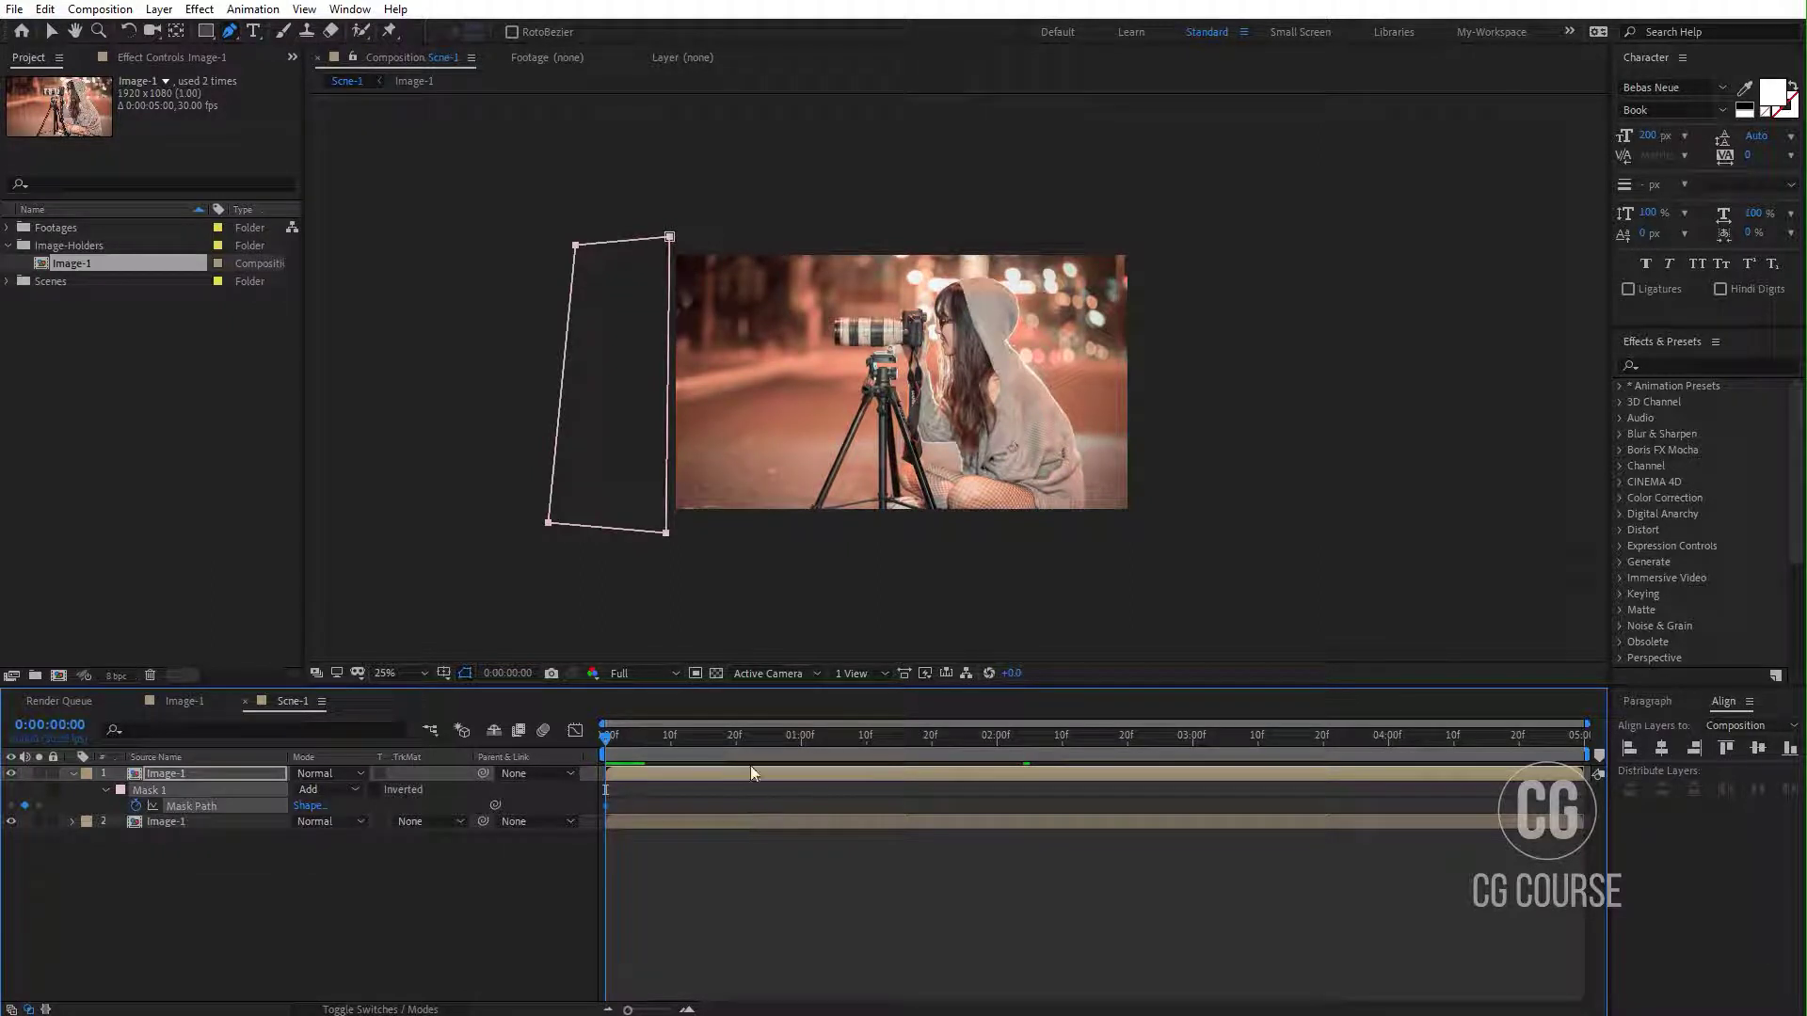
{"action": "mouse_move", "coordinate": [800, 746]}
{"action": "left_mouse_down"}
{"action": "mouse_move", "coordinate": [995, 749]}
{"action": "mouse_move", "coordinate": [801, 760]}
{"action": "left_mouse_up"}
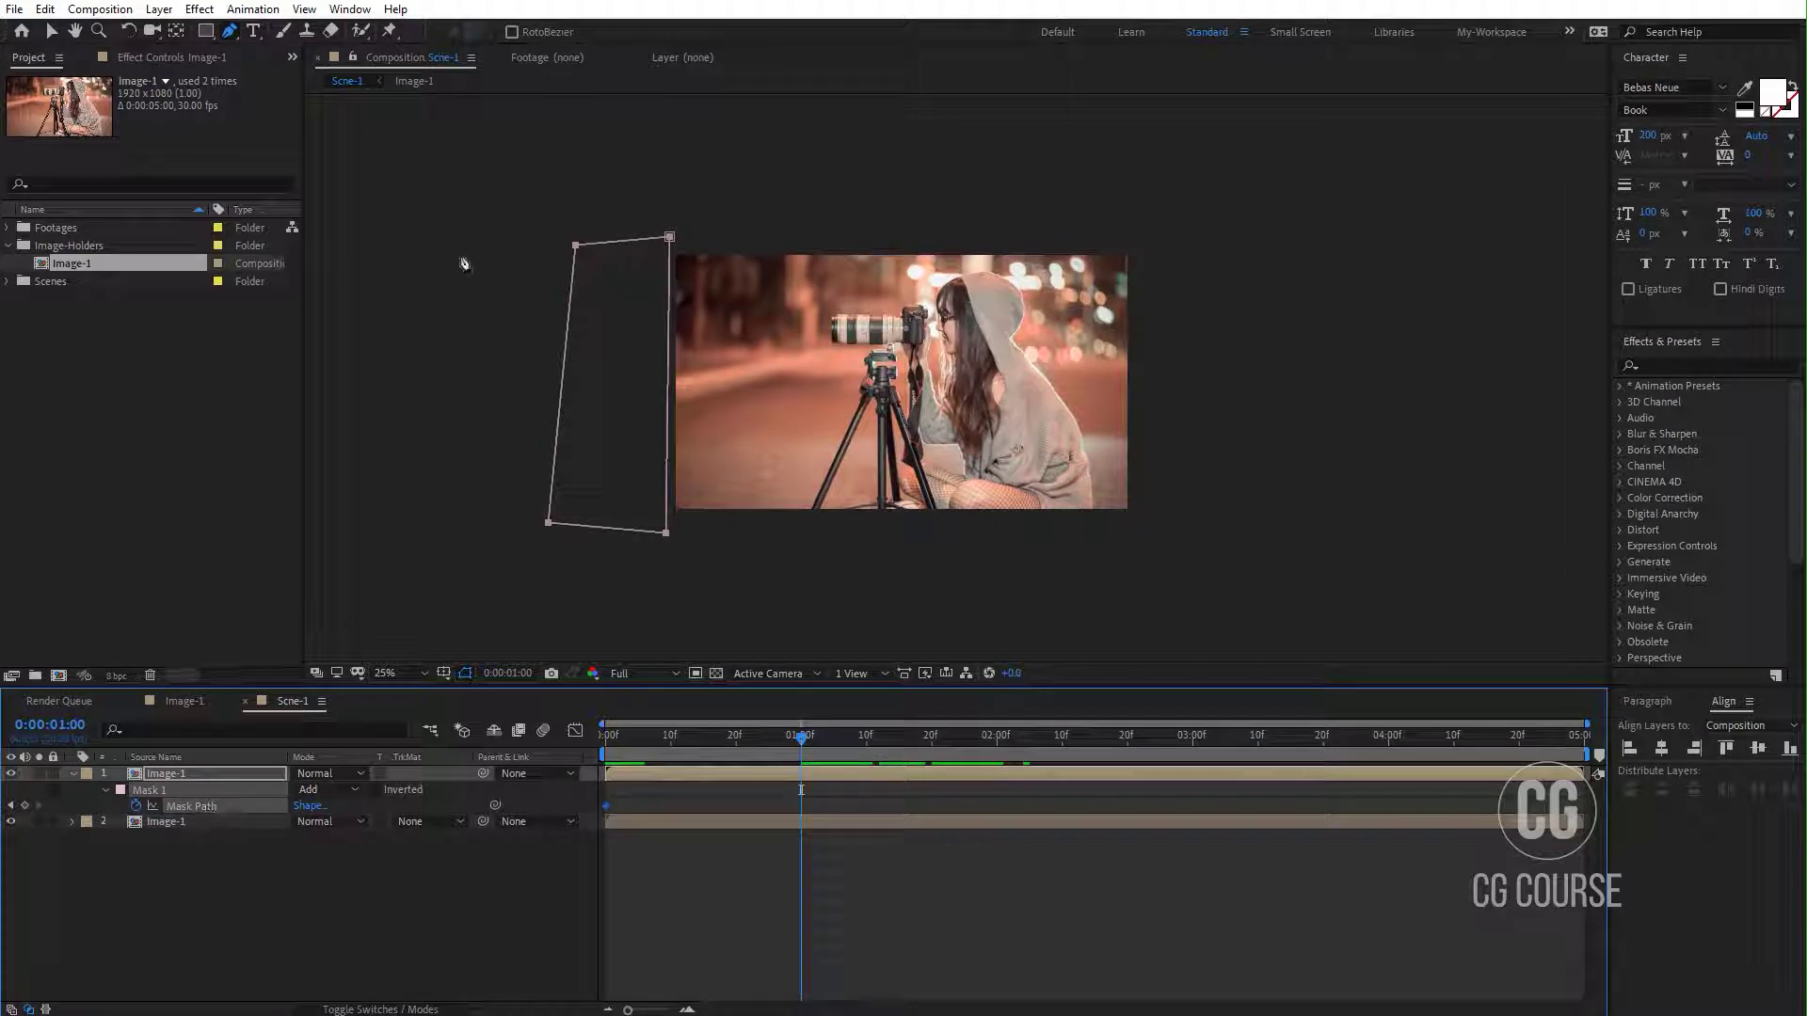
{"action": "left_click", "coordinate": [51, 31]}
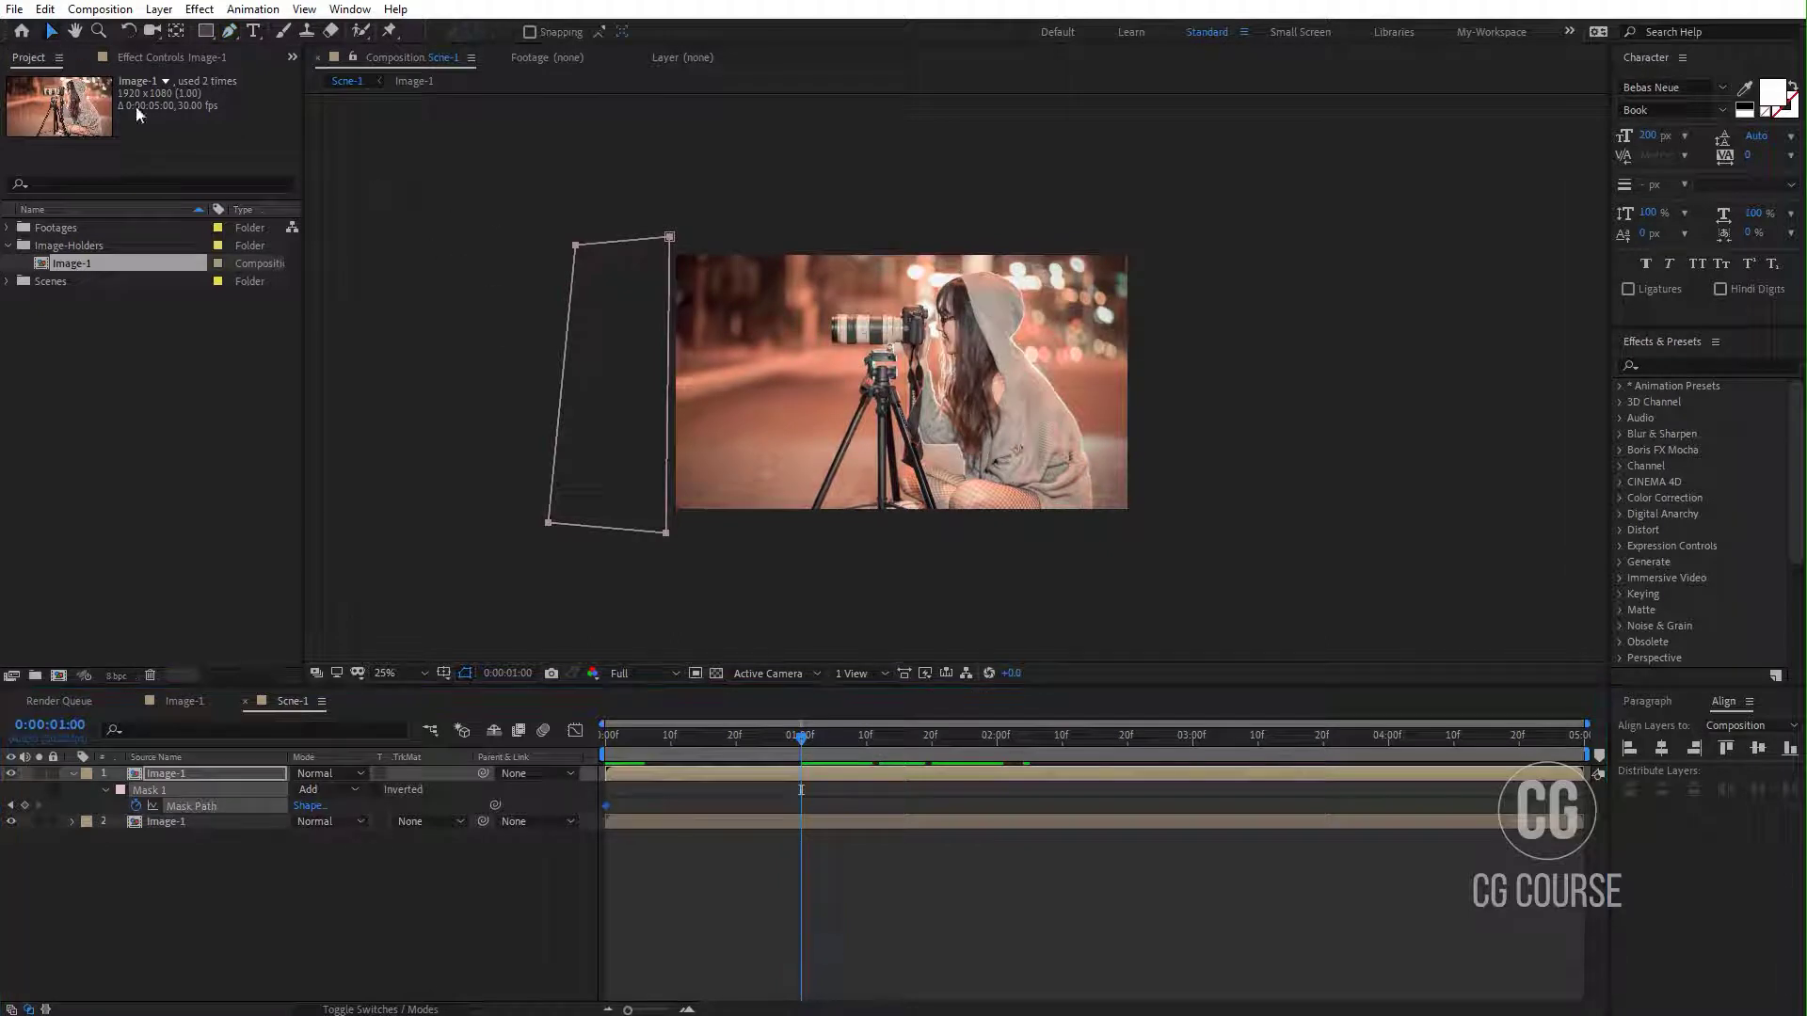
{"action": "left_click_drag", "start_coordinate": [505, 201], "coordinate": [1165, 532]}
{"action": "left_click", "coordinate": [754, 749]}
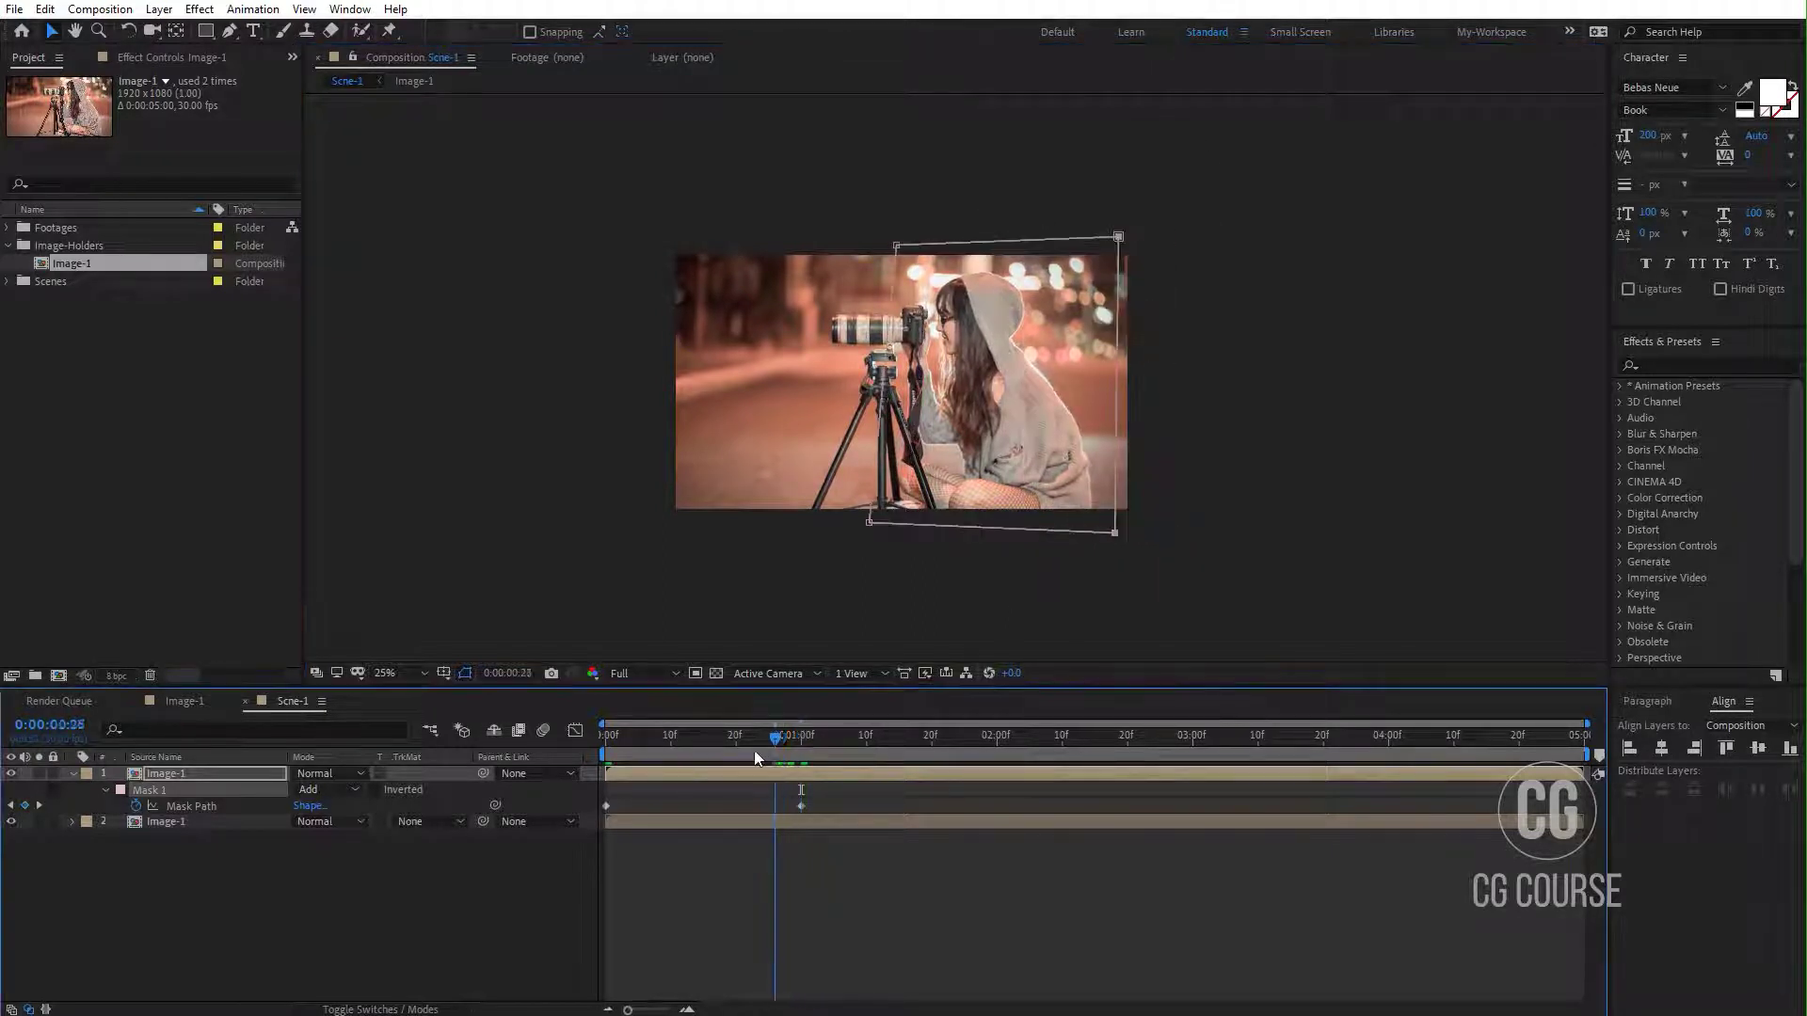
Step: Hide the lower photo copy, preview the wipe, and select the second Mask Path keyframe
{"action": "left_click", "coordinate": [11, 821]}
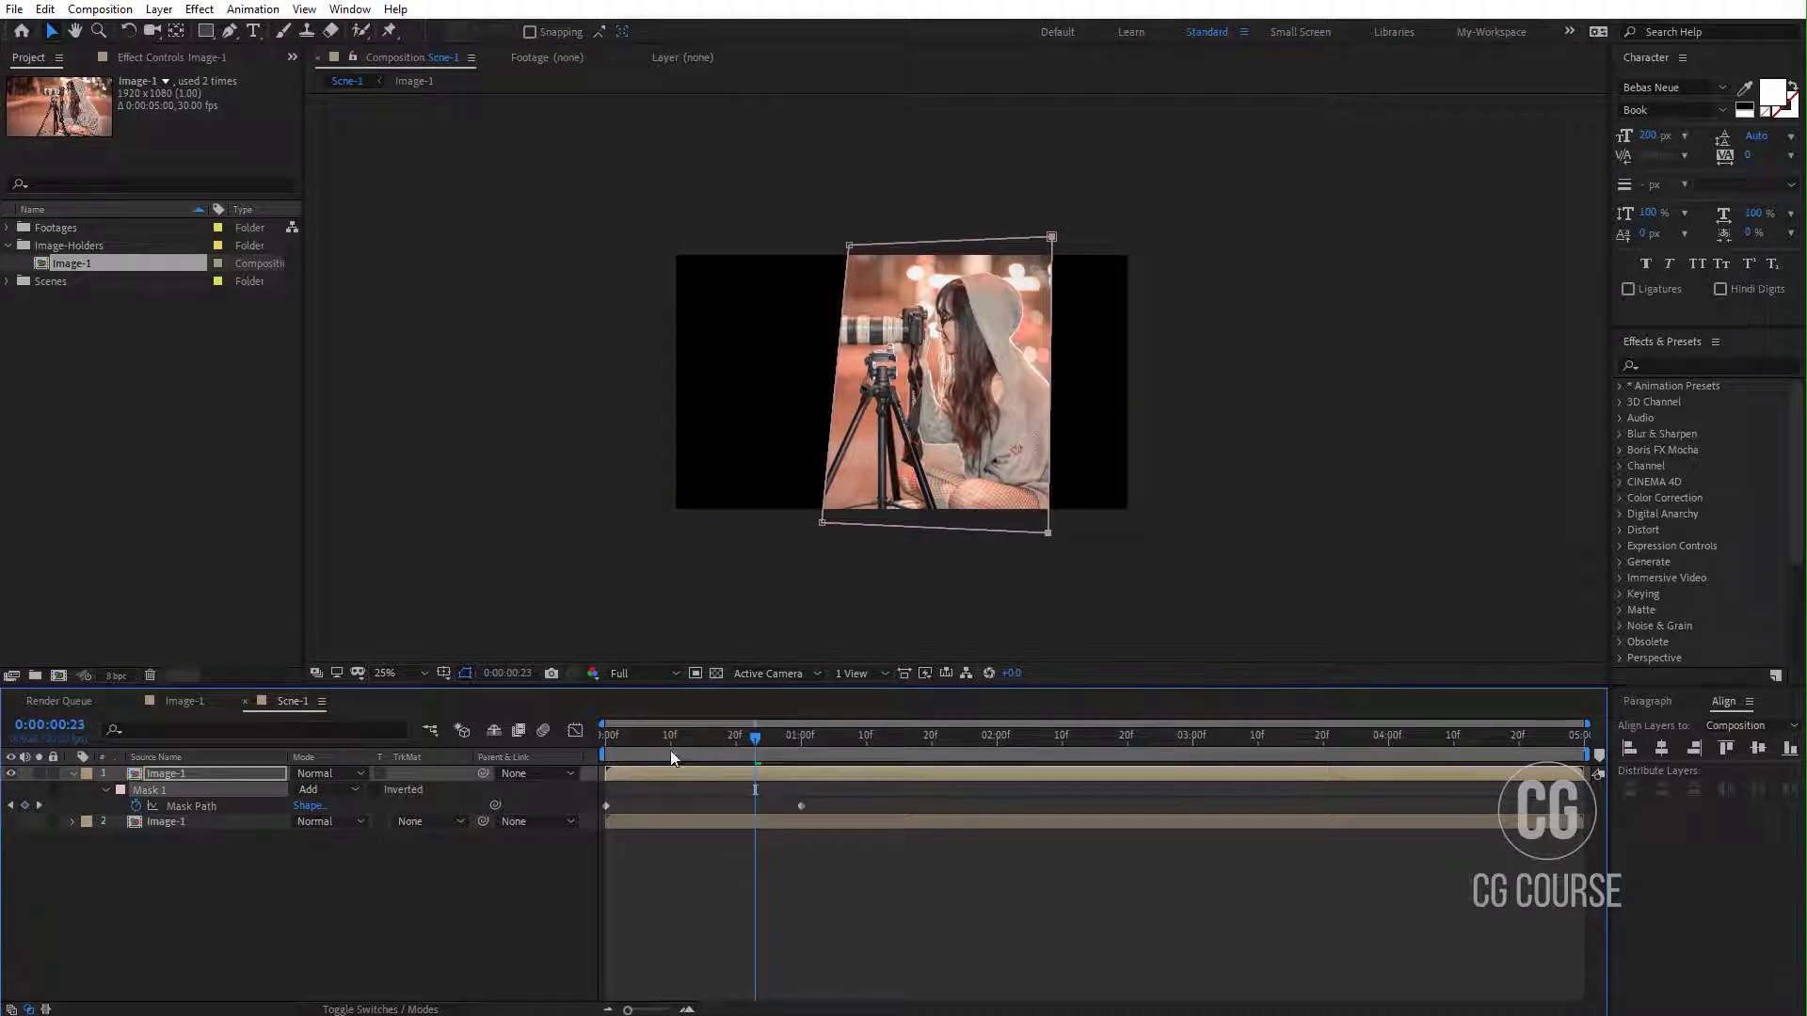
{"action": "mouse_move", "coordinate": [670, 749]}
{"action": "left_mouse_down"}
{"action": "mouse_move", "coordinate": [607, 752]}
{"action": "mouse_move", "coordinate": [889, 743]}
{"action": "mouse_move", "coordinate": [684, 749]}
{"action": "left_mouse_up"}
{"action": "key", "text": "space"}
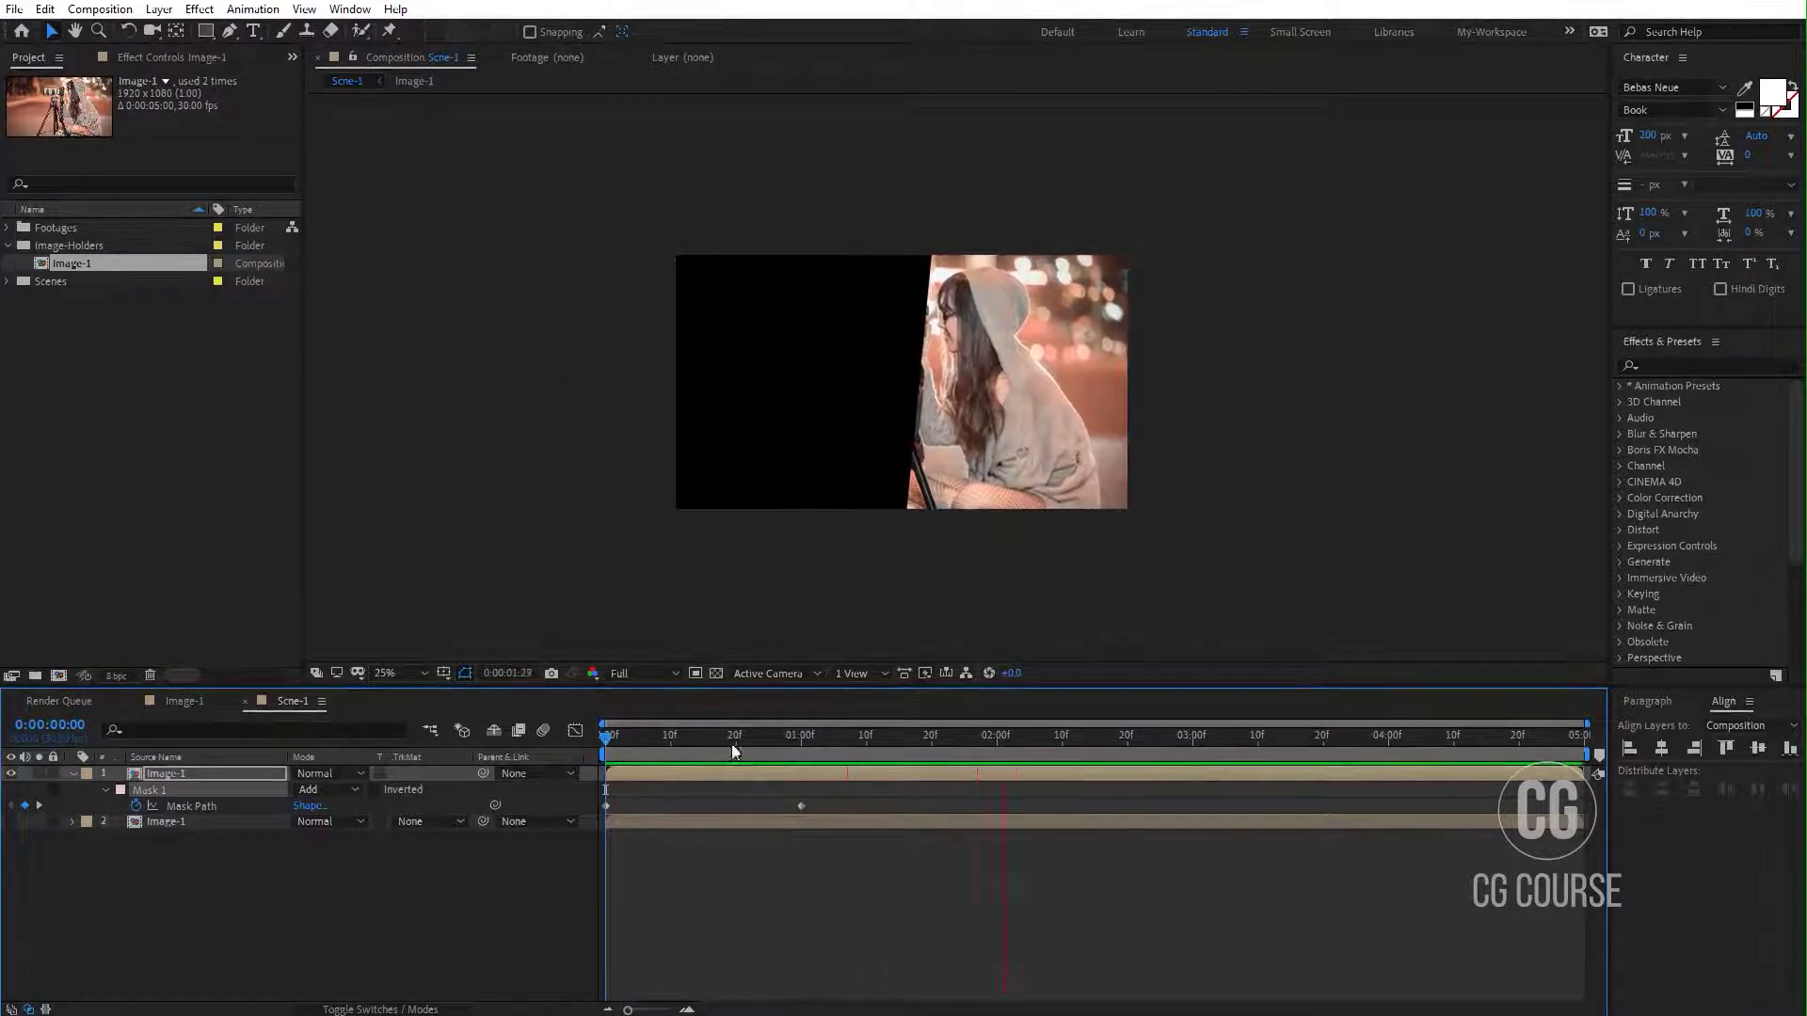
{"action": "left_click_drag", "start_coordinate": [731, 743], "coordinate": [1593, 777]}
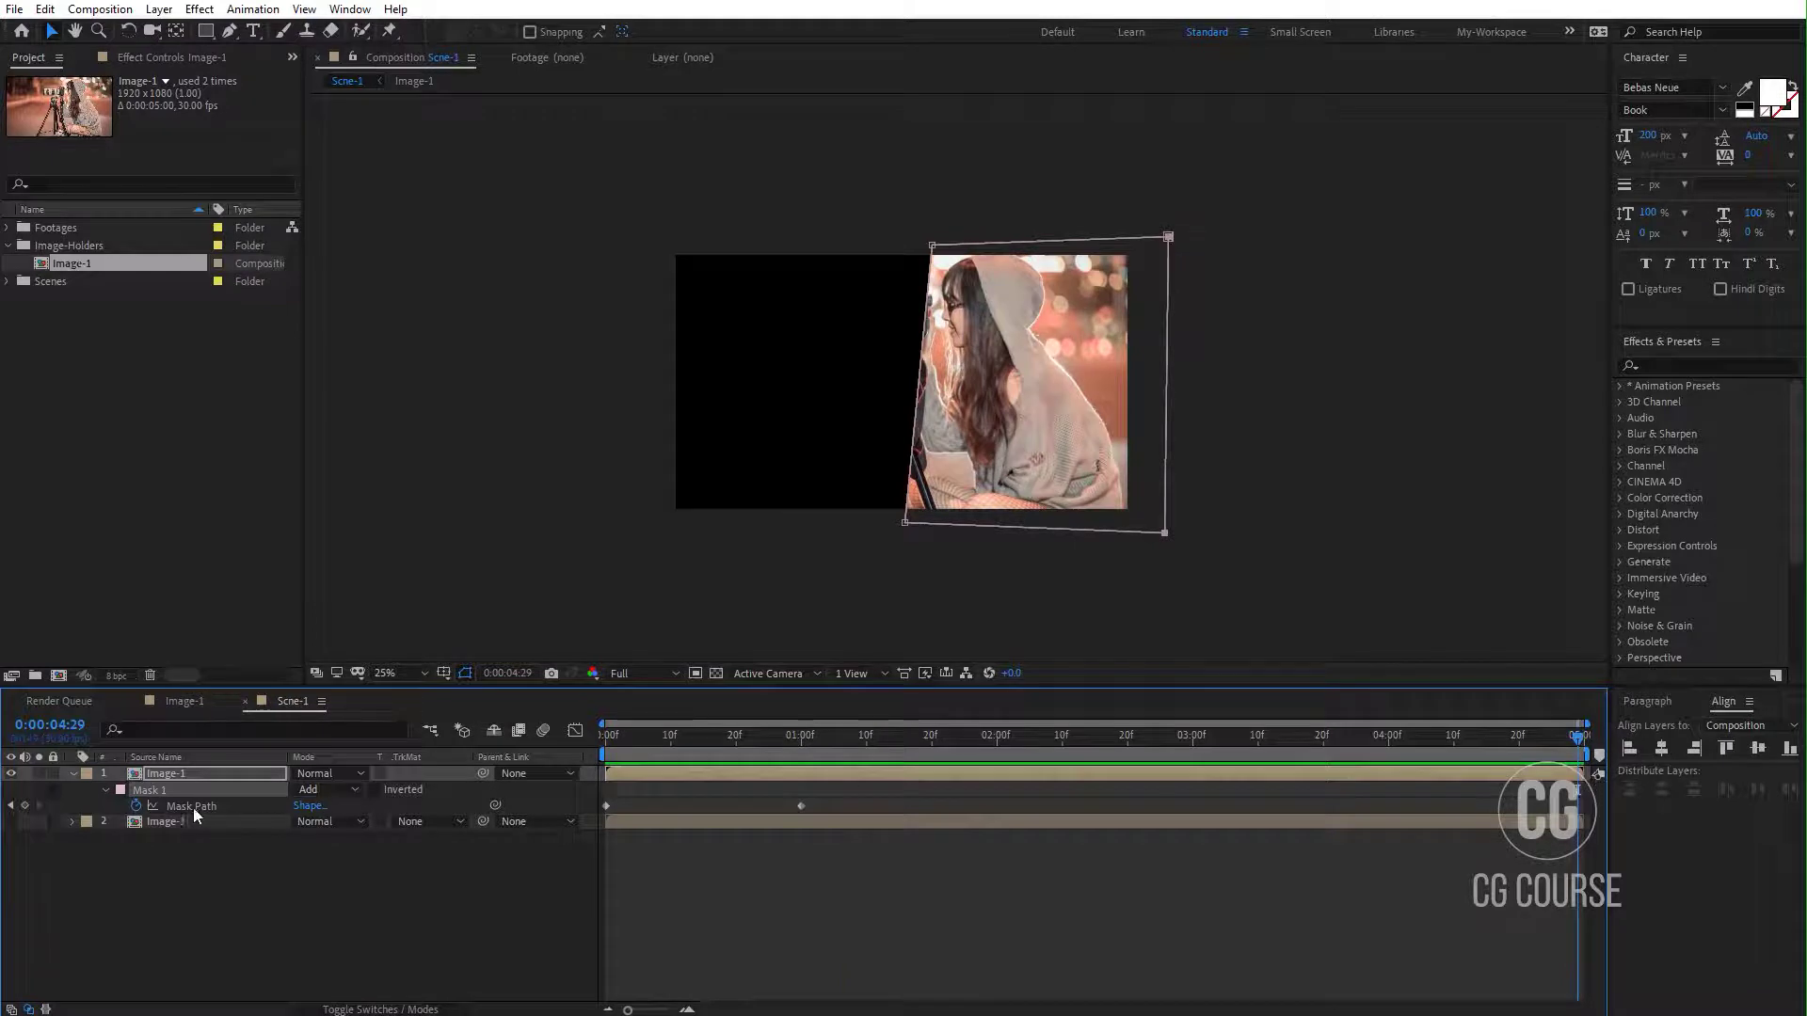
{"action": "left_click_drag", "start_coordinate": [855, 197], "coordinate": [1012, 525]}
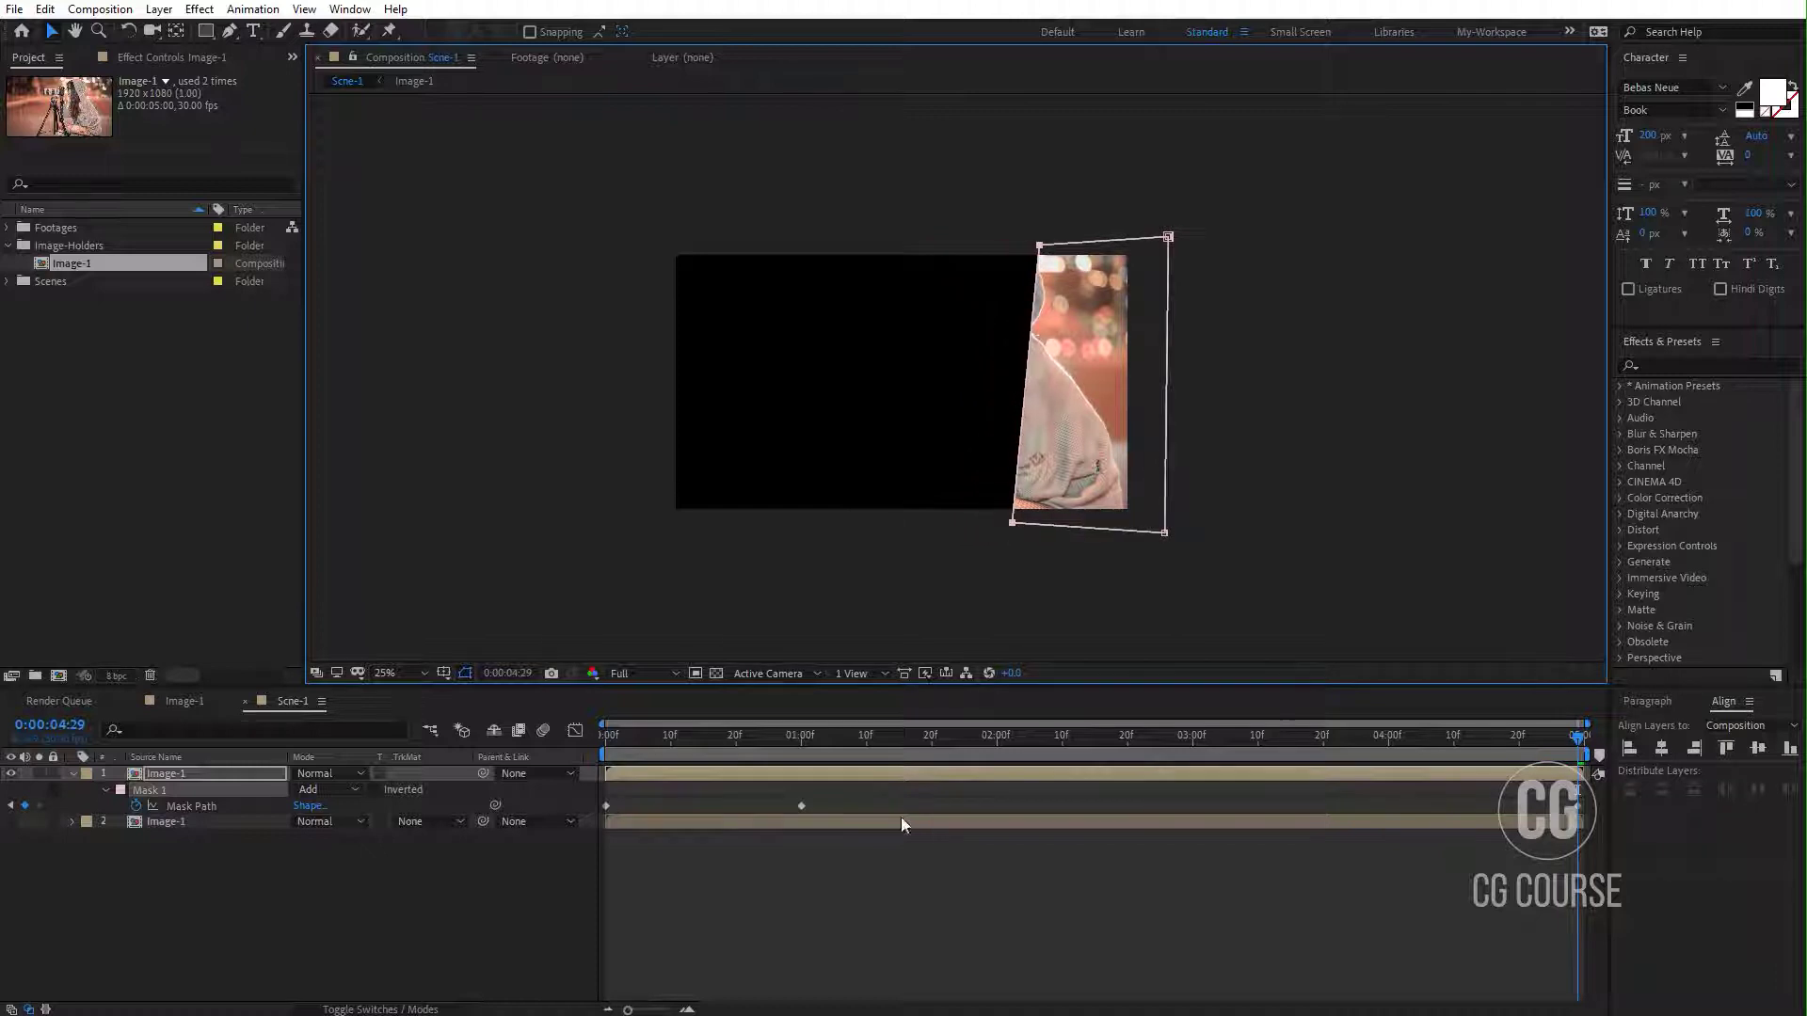
{"action": "left_click", "coordinate": [883, 881]}
{"action": "key", "text": "space"}
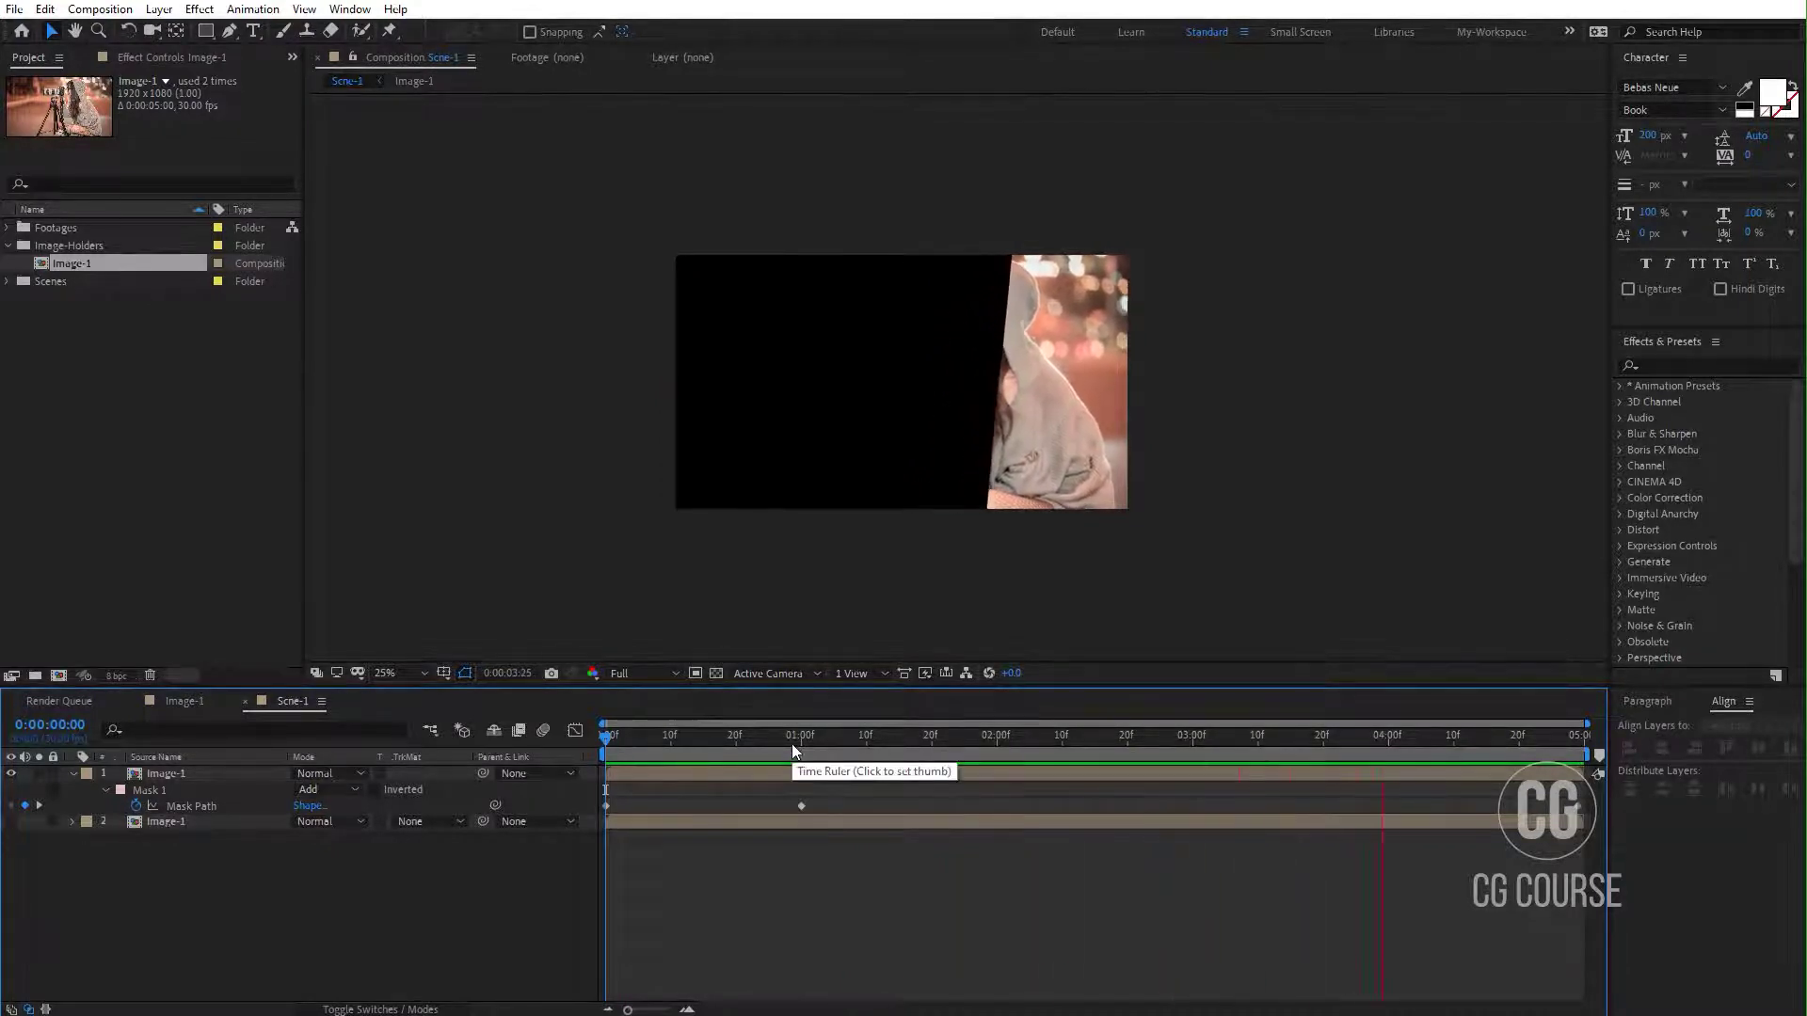
{"action": "key", "text": "space"}
{"action": "key", "text": "space"}
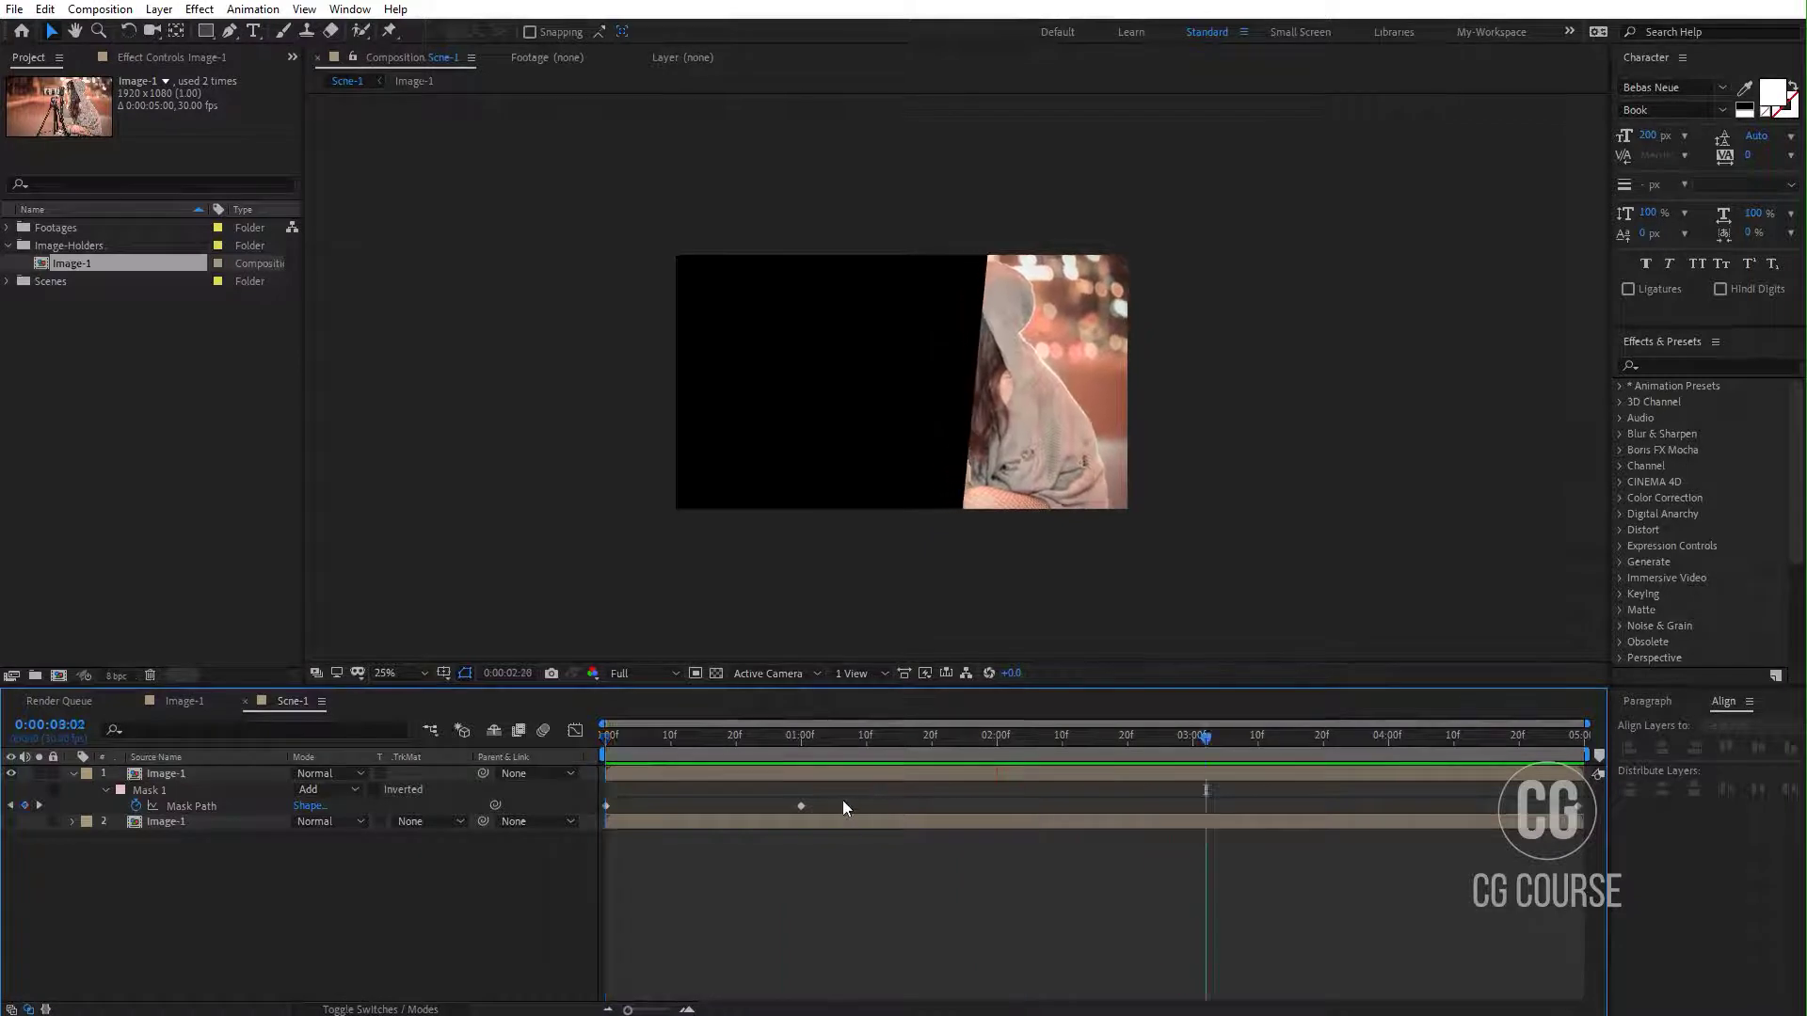
{"action": "left_click_drag", "start_coordinate": [843, 800], "coordinate": [794, 805]}
{"action": "right_click", "coordinate": [800, 805]}
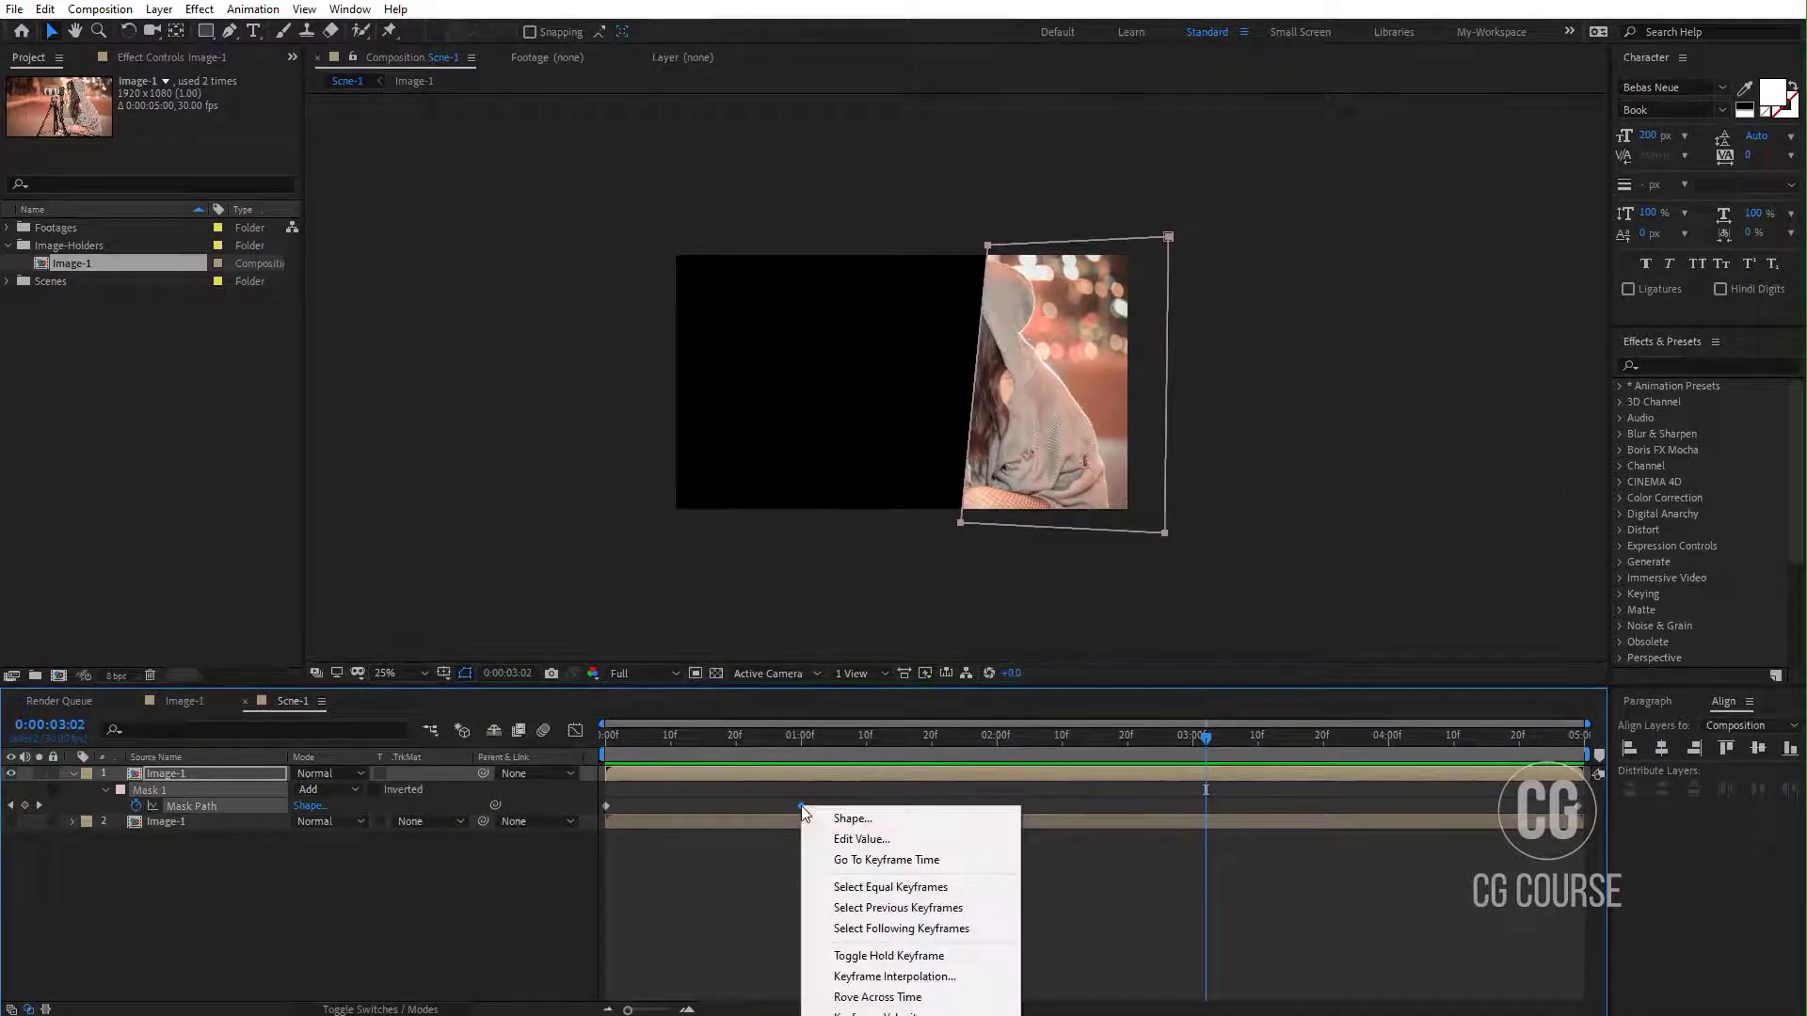
{"action": "mouse_move", "coordinate": [884, 1013]}
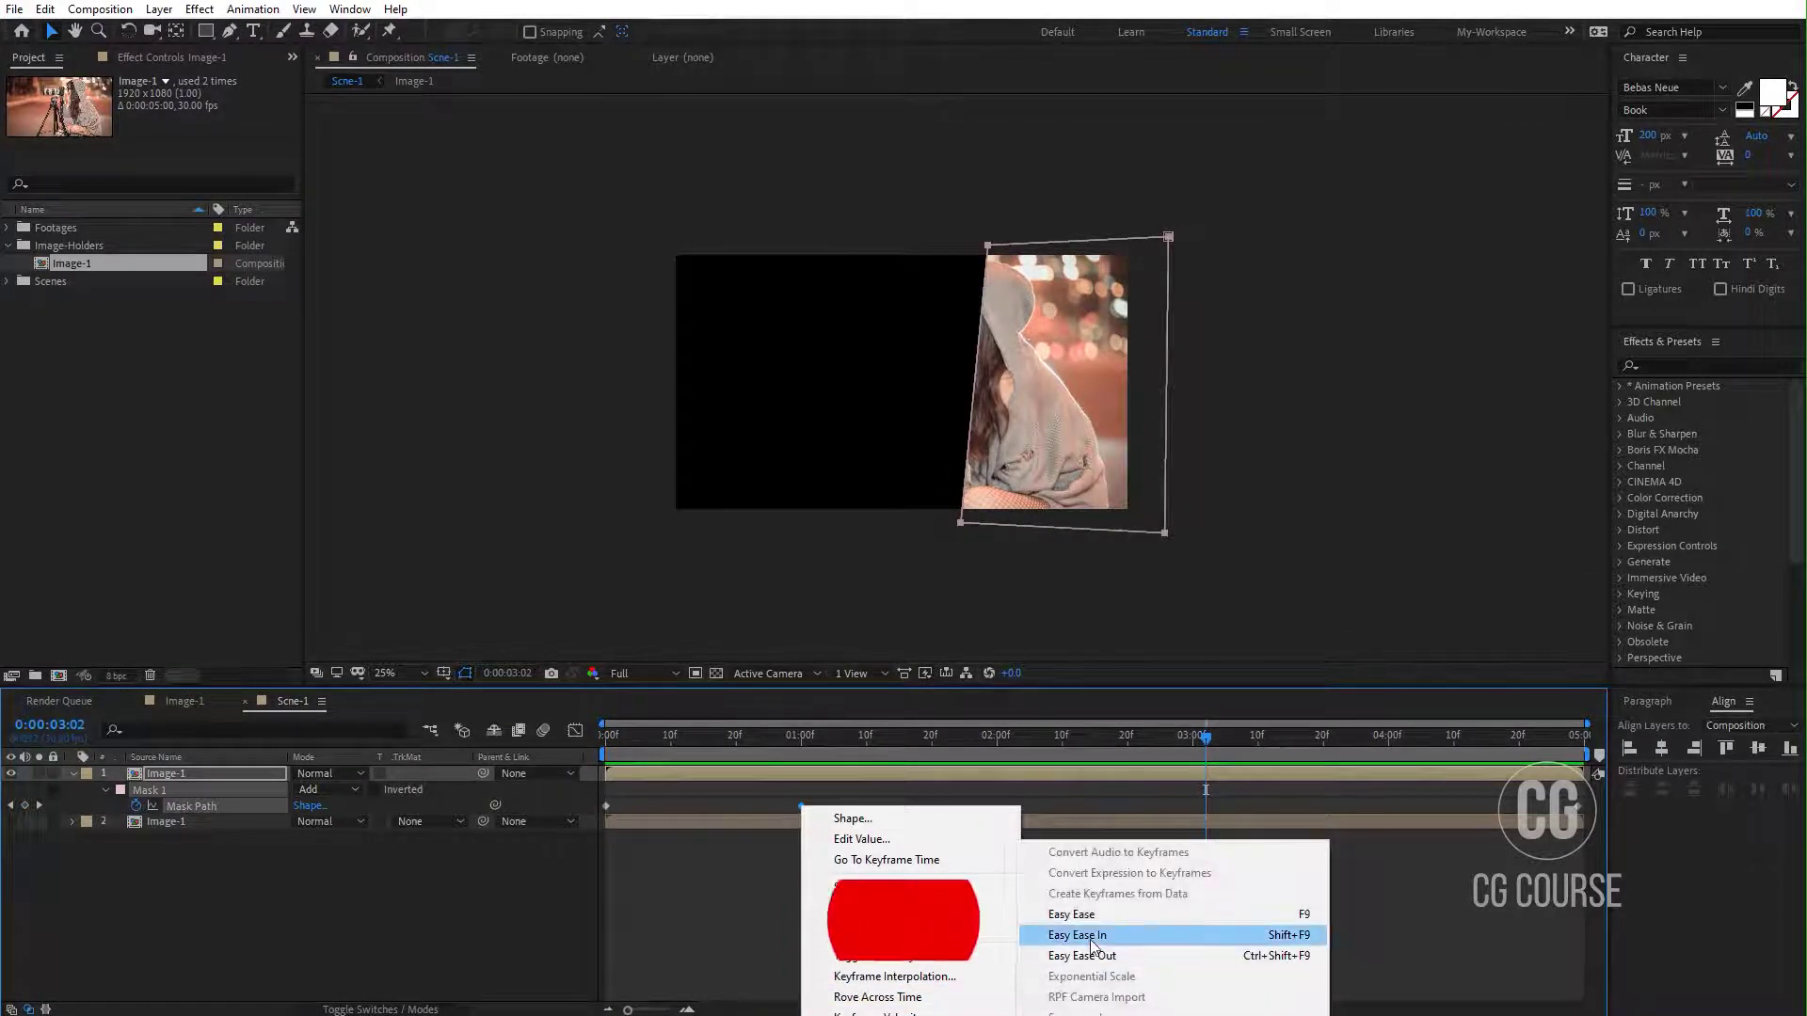
{"action": "left_click", "coordinate": [1129, 932]}
{"action": "key", "text": "Home"}
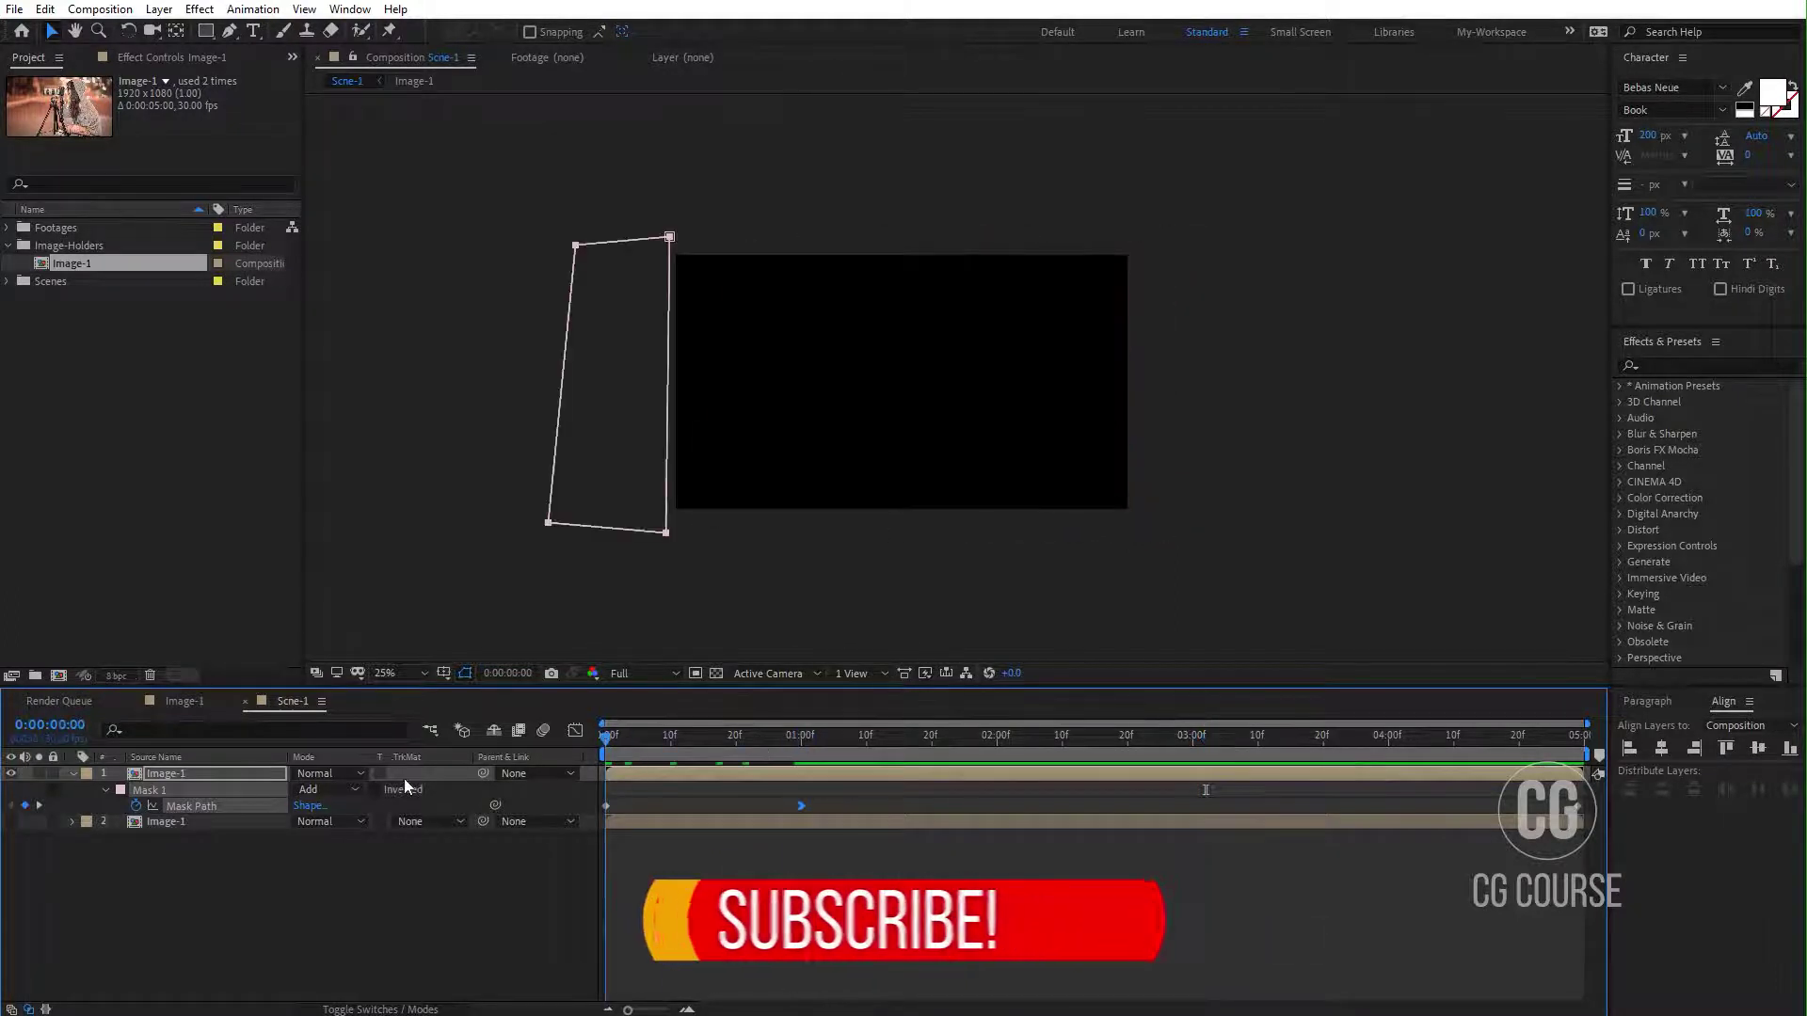
{"action": "key", "text": "space"}
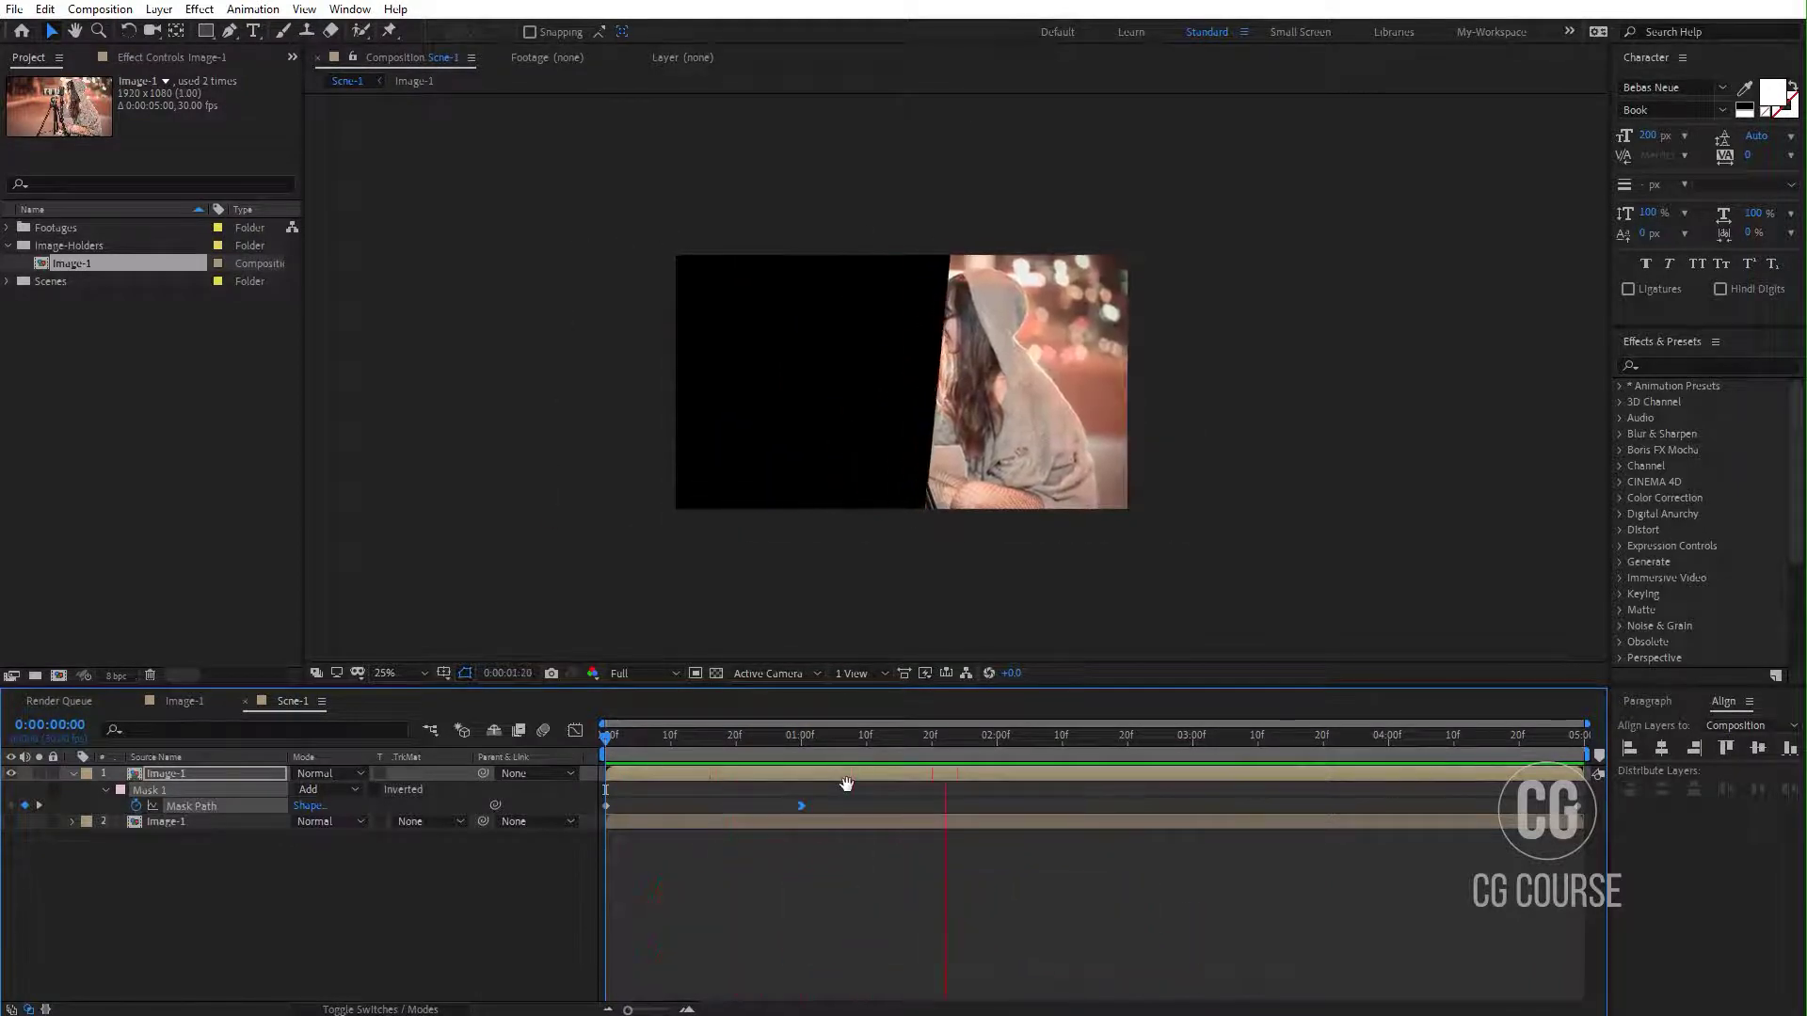
{"action": "left_click", "coordinate": [808, 738]}
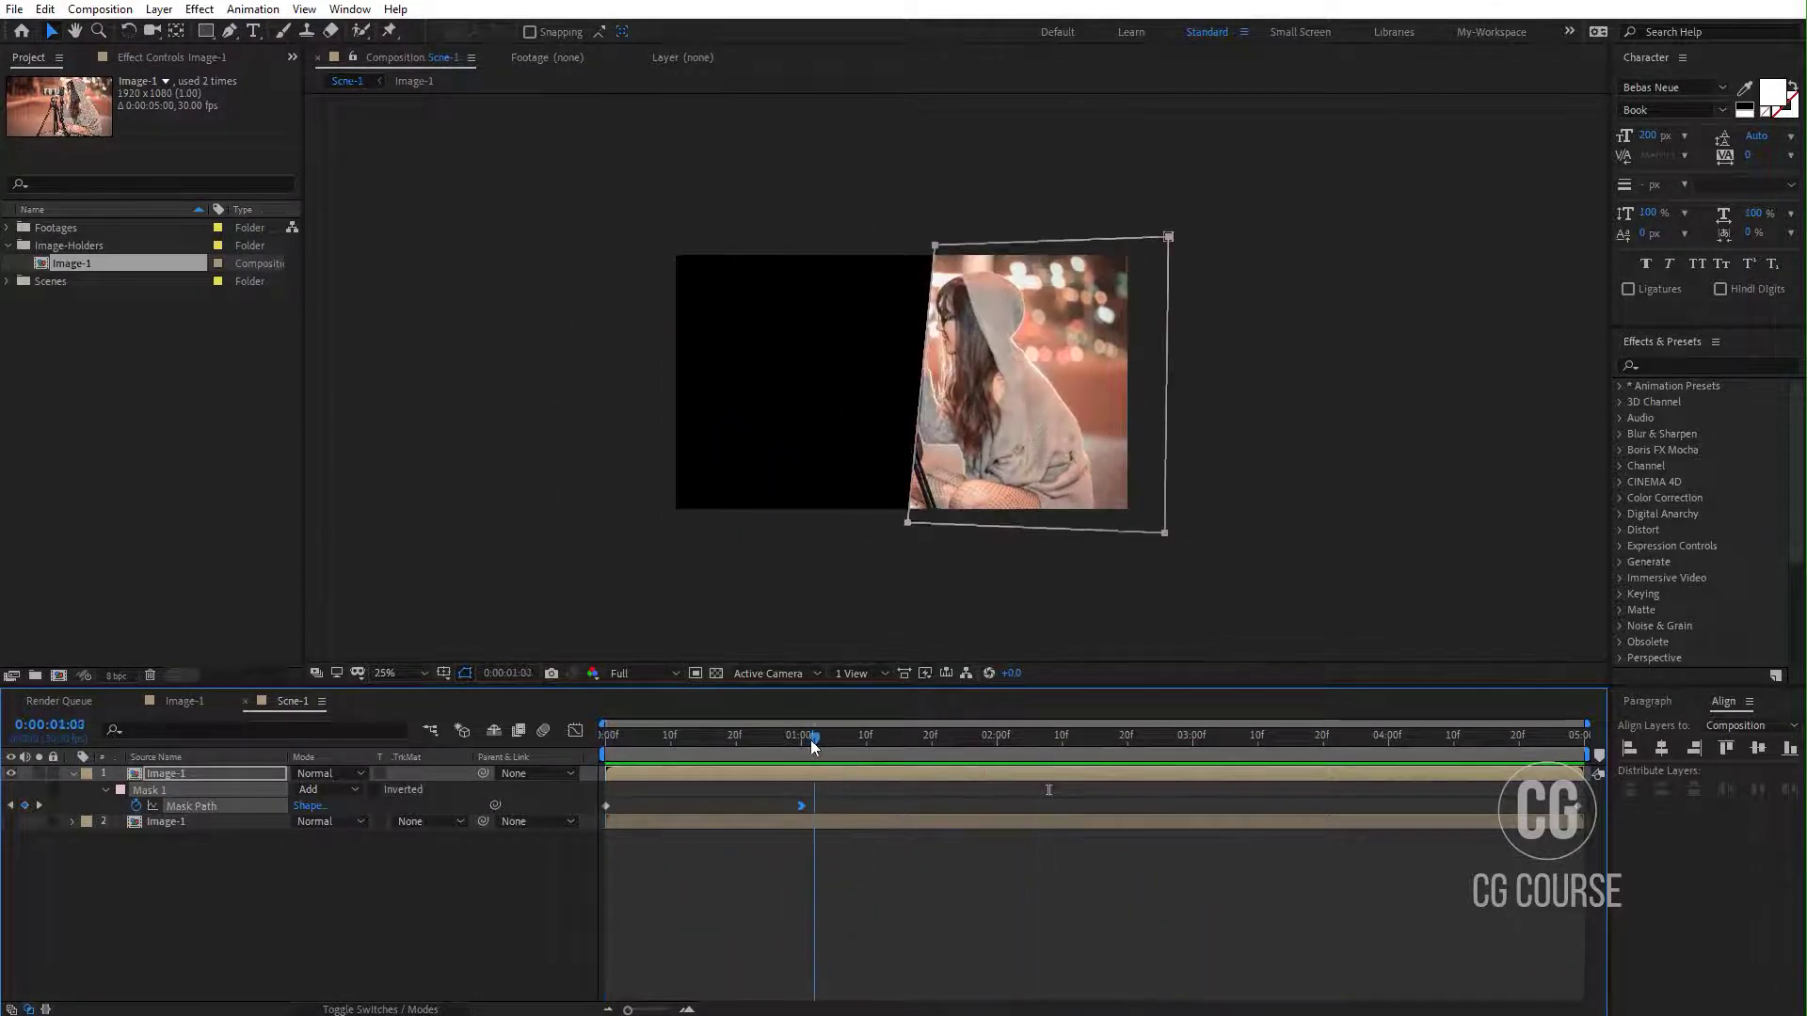
{"action": "left_click", "coordinate": [354, 878]}
{"action": "left_click", "coordinate": [212, 781]}
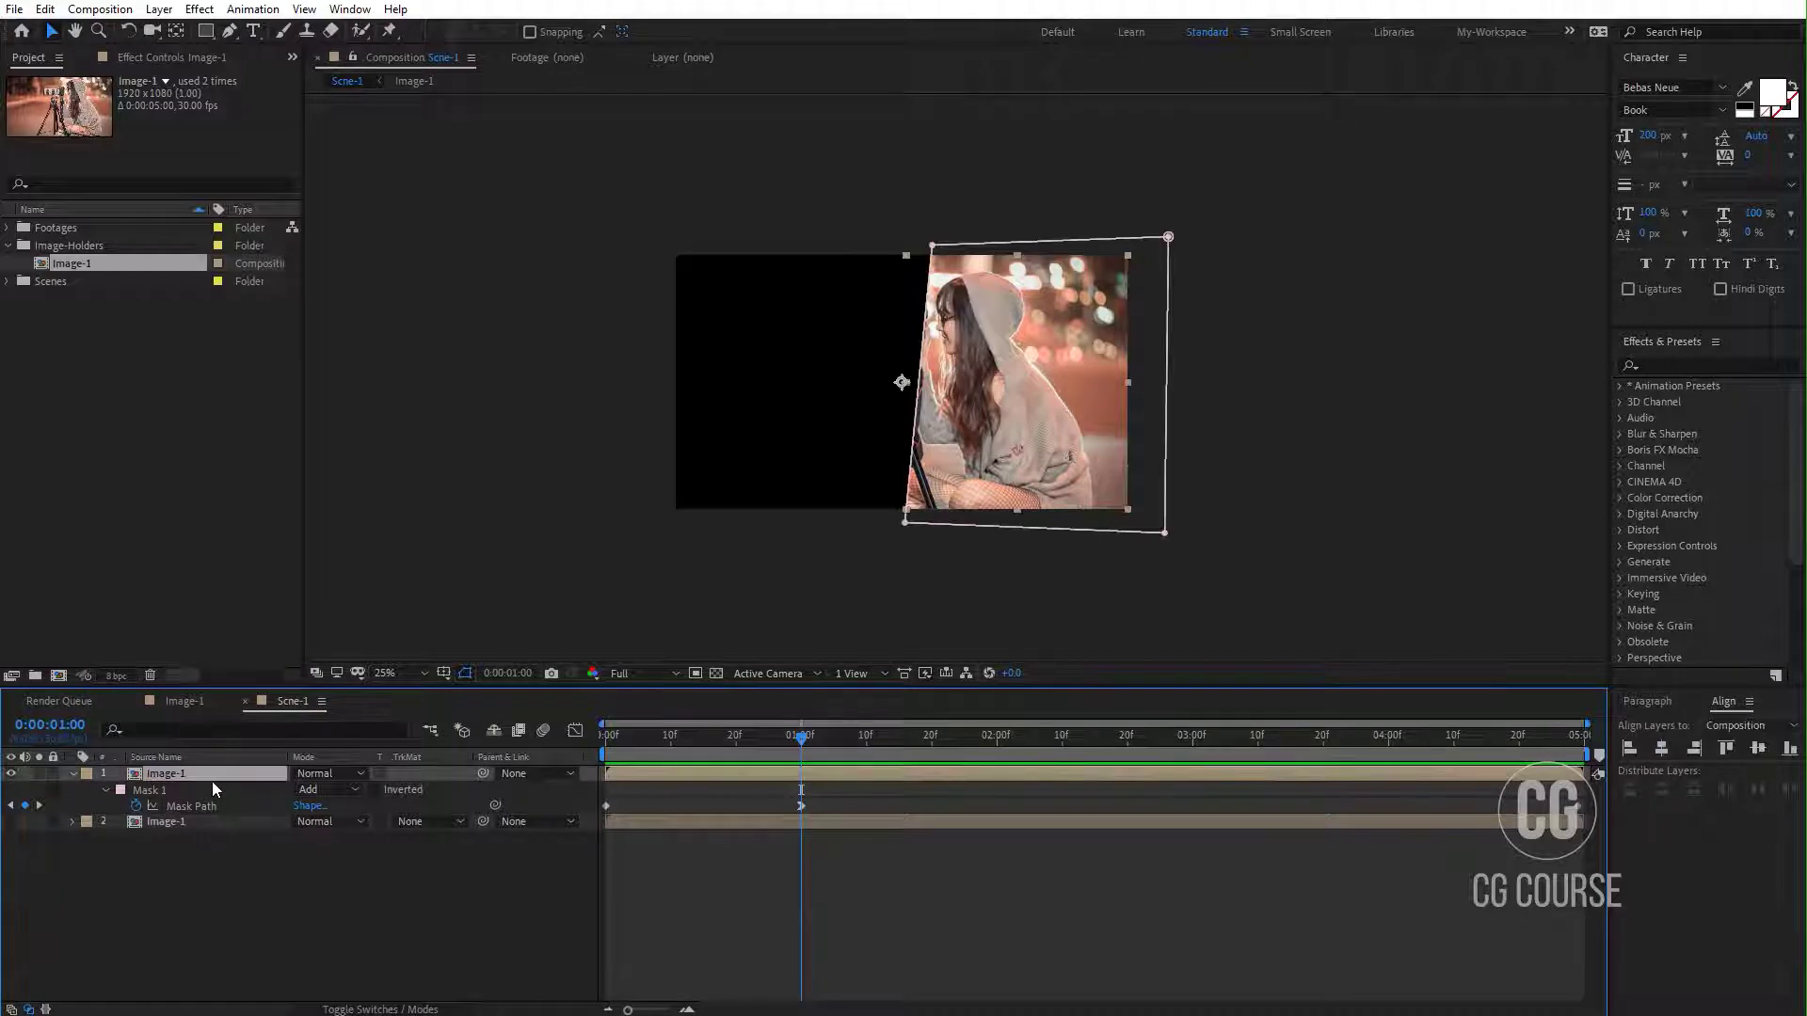
{"action": "left_click", "coordinate": [226, 857]}
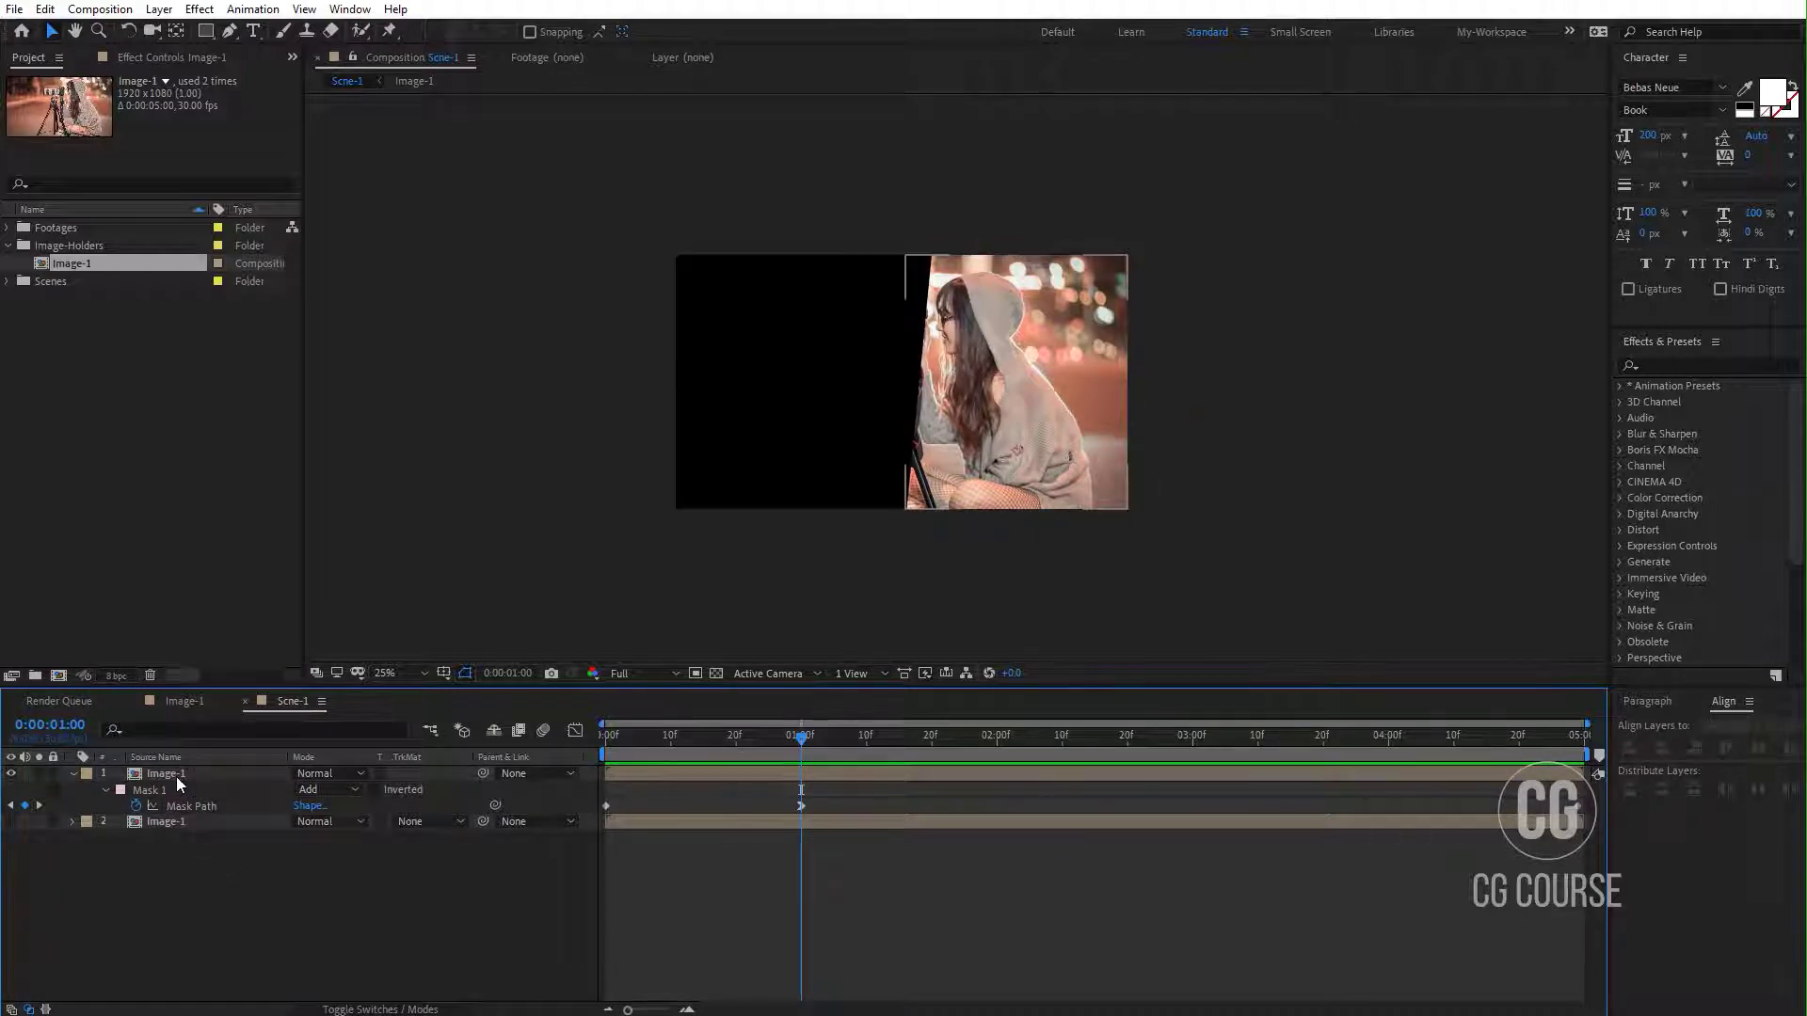
{"action": "left_click", "coordinate": [177, 776]}
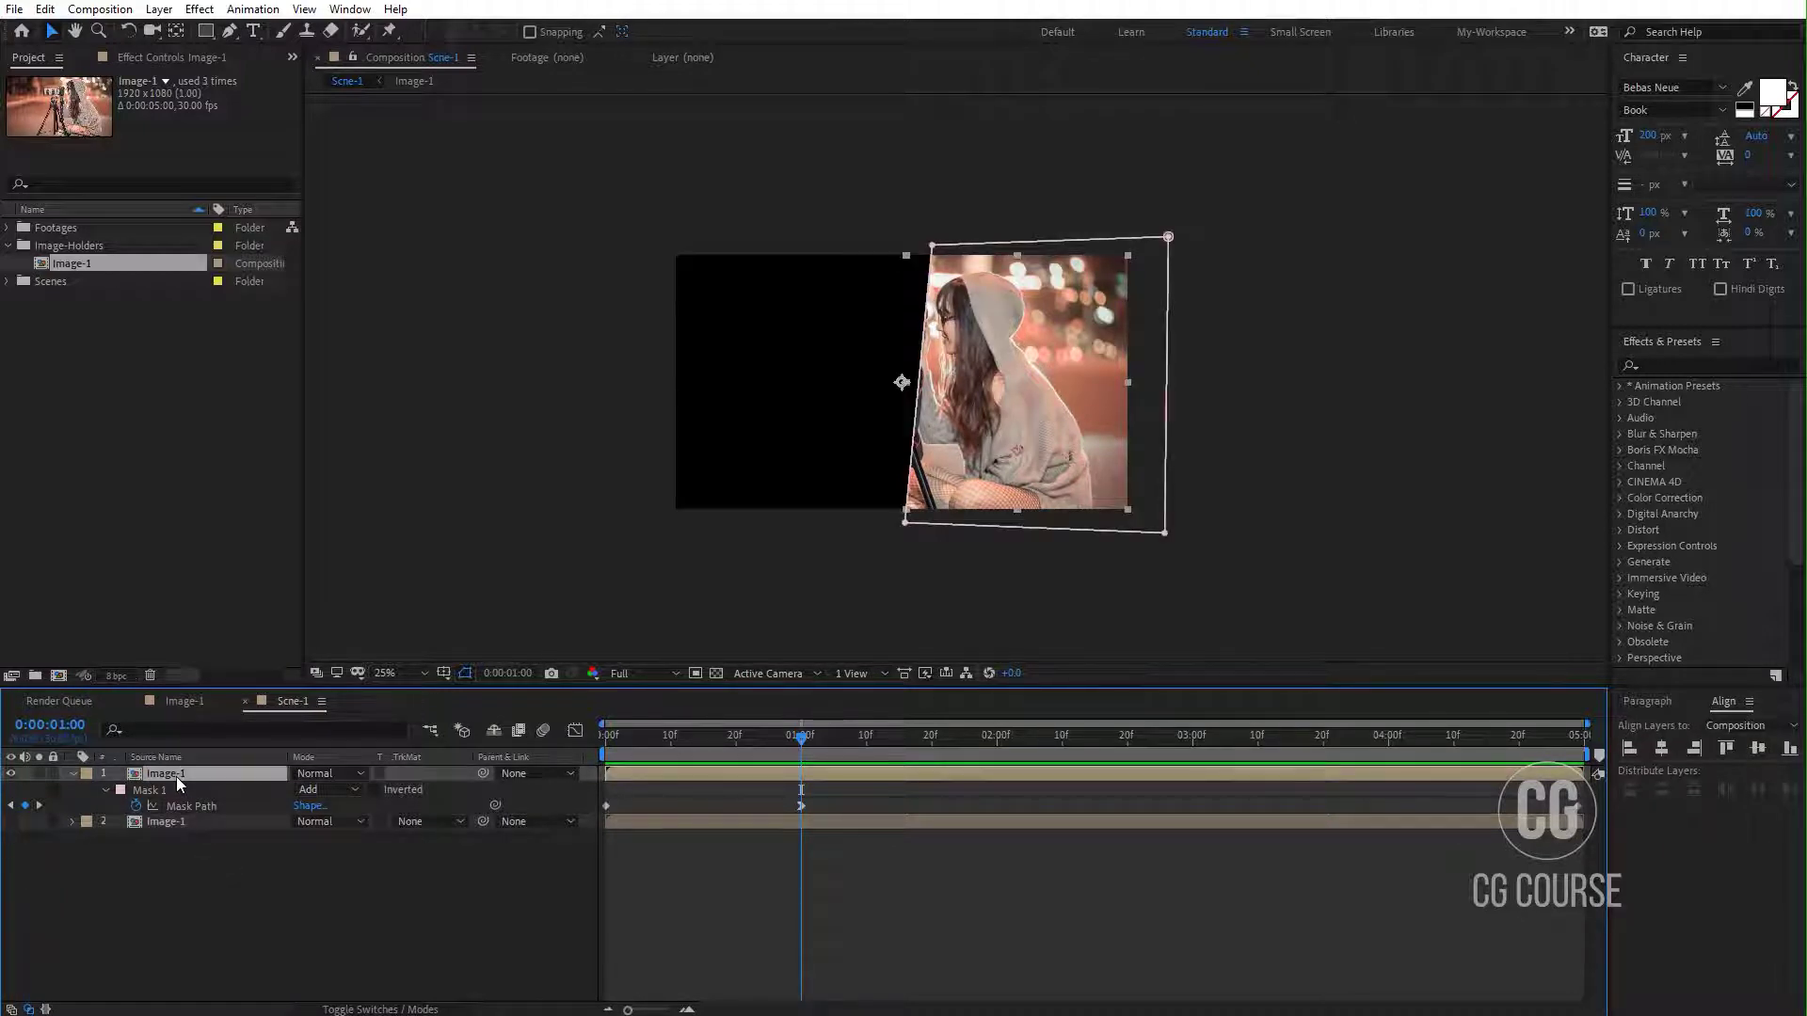
Step: Duplicate the masked layer and push its mask's left edge further left at the last frame
{"action": "key", "text": "ctrl+d"}
{"action": "key", "text": "u"}
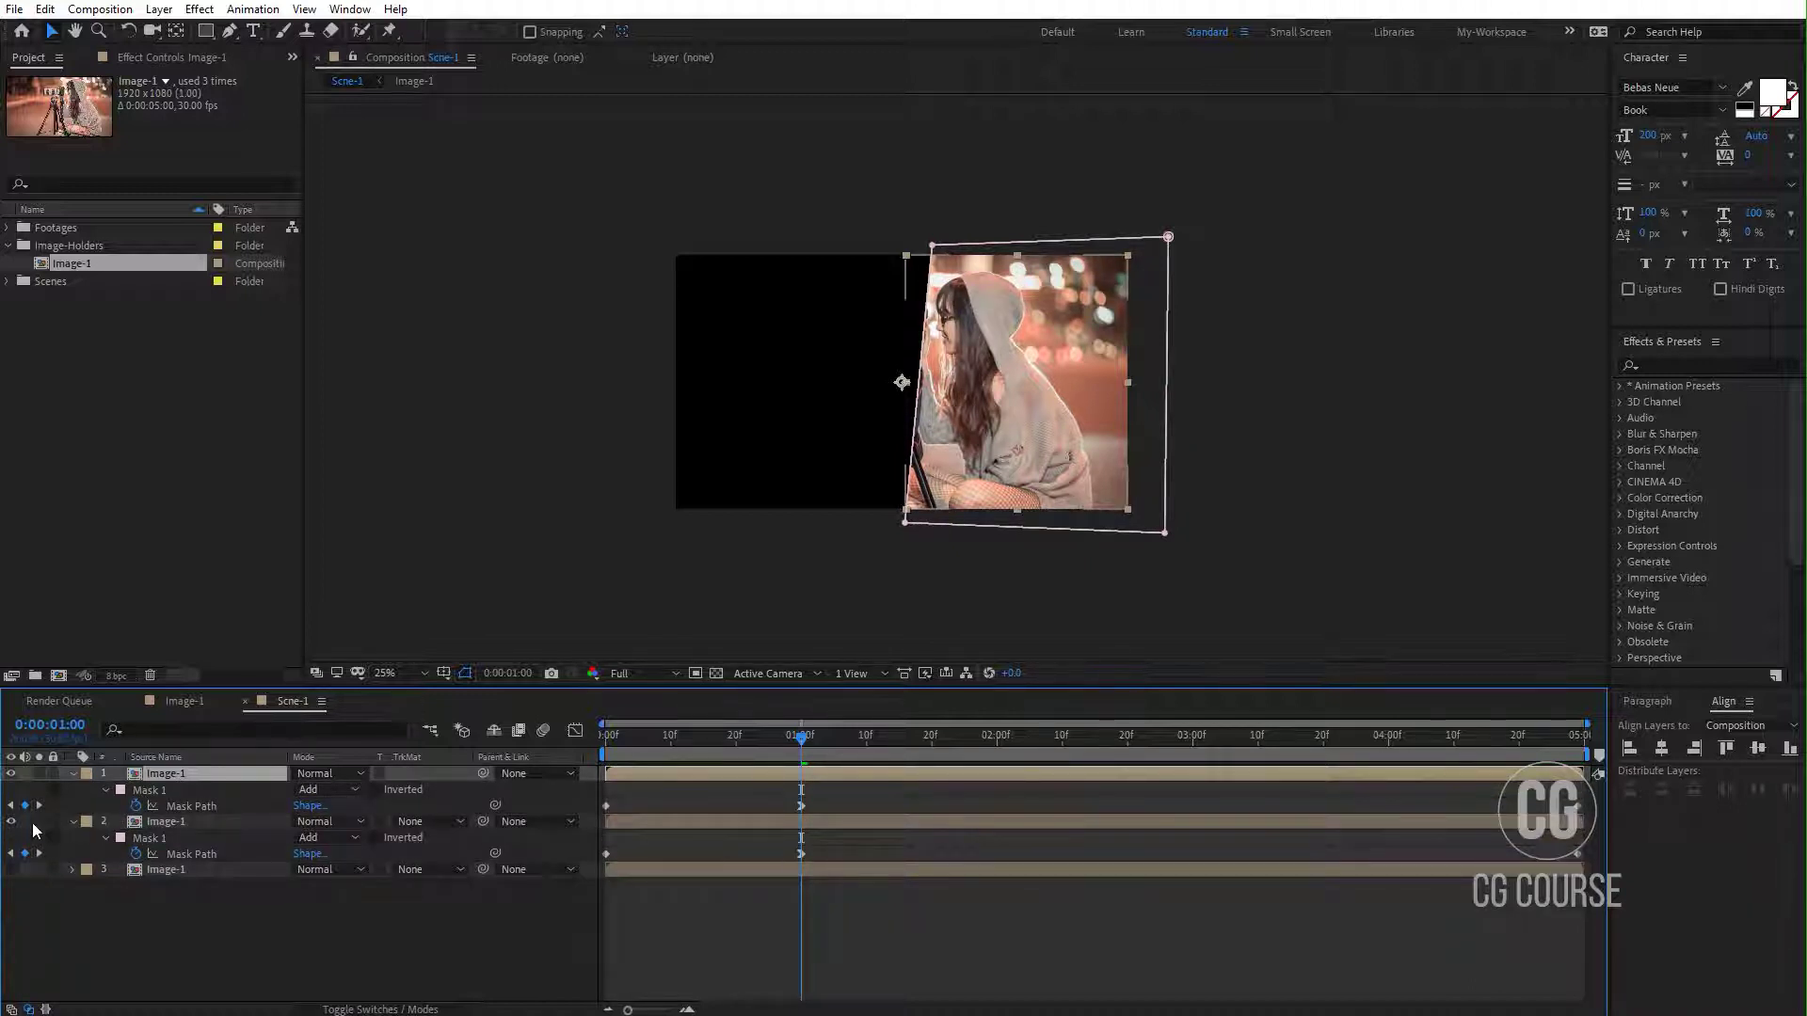
{"action": "left_click", "coordinate": [150, 792]}
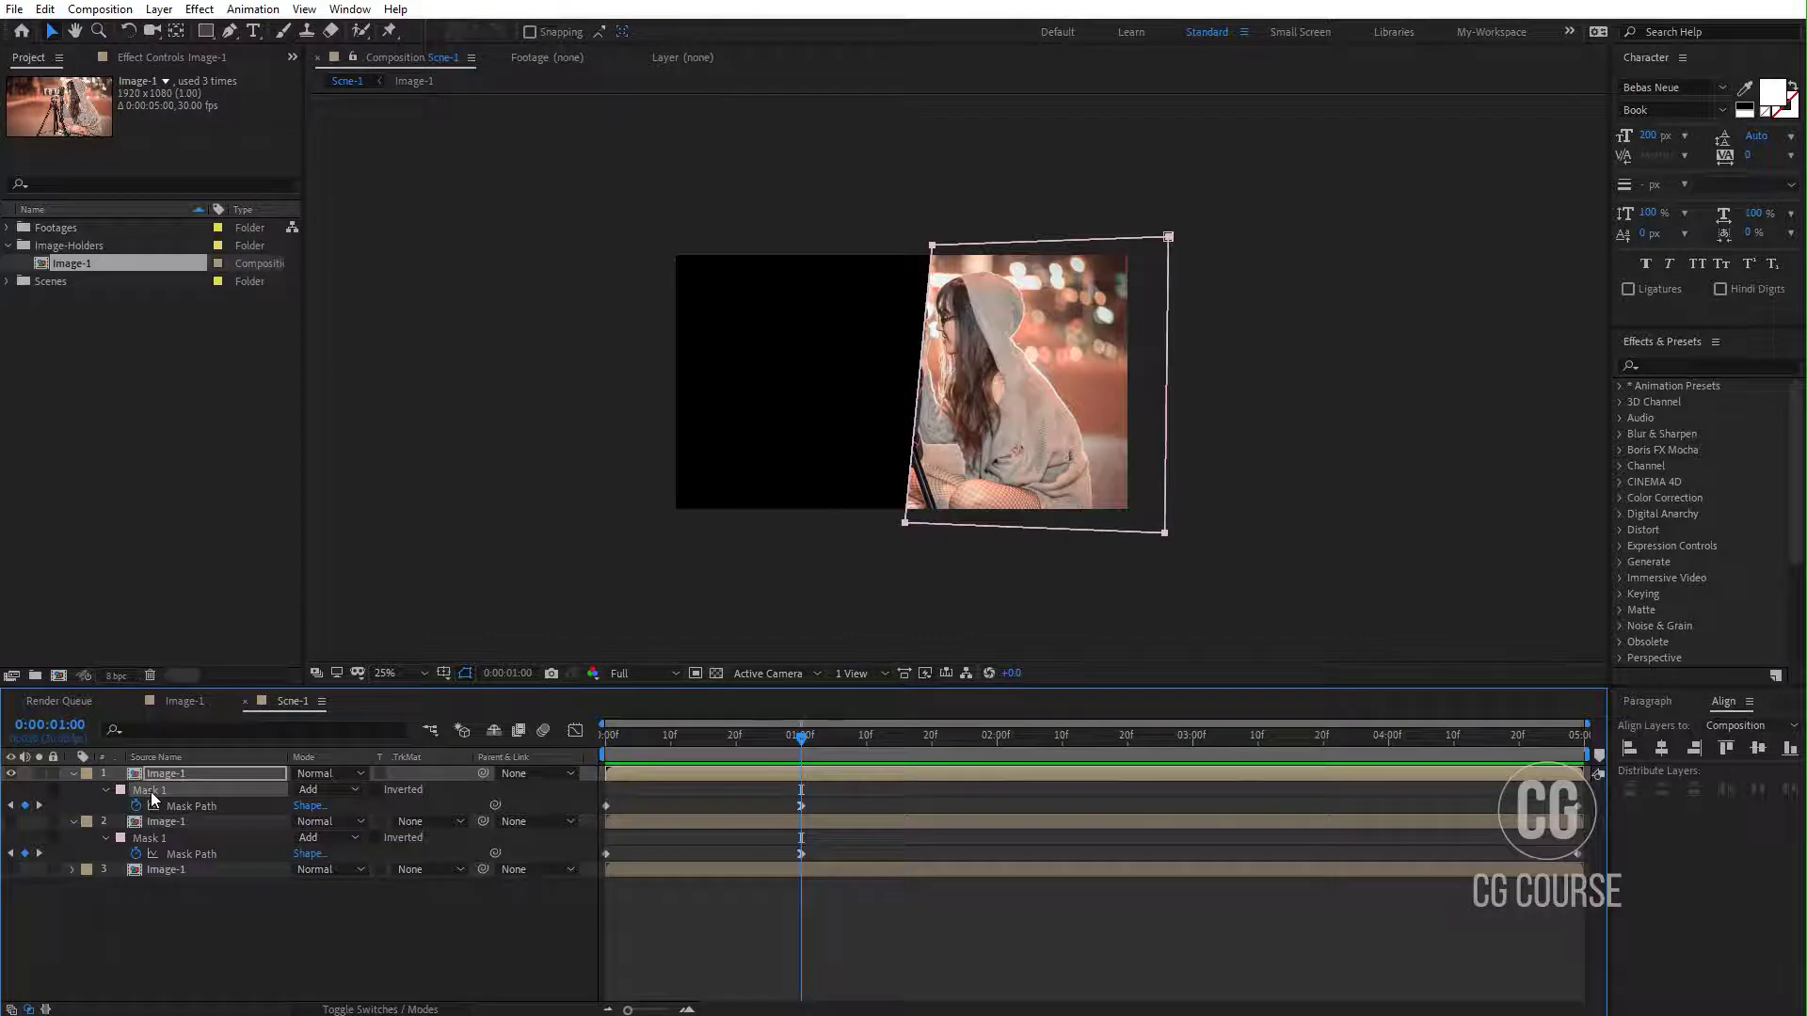
{"action": "left_click_drag", "start_coordinate": [862, 222], "coordinate": [809, 526]}
{"action": "left_click_drag", "start_coordinate": [833, 743], "coordinate": [1664, 743]}
{"action": "left_click_drag", "start_coordinate": [921, 194], "coordinate": [1038, 596]}
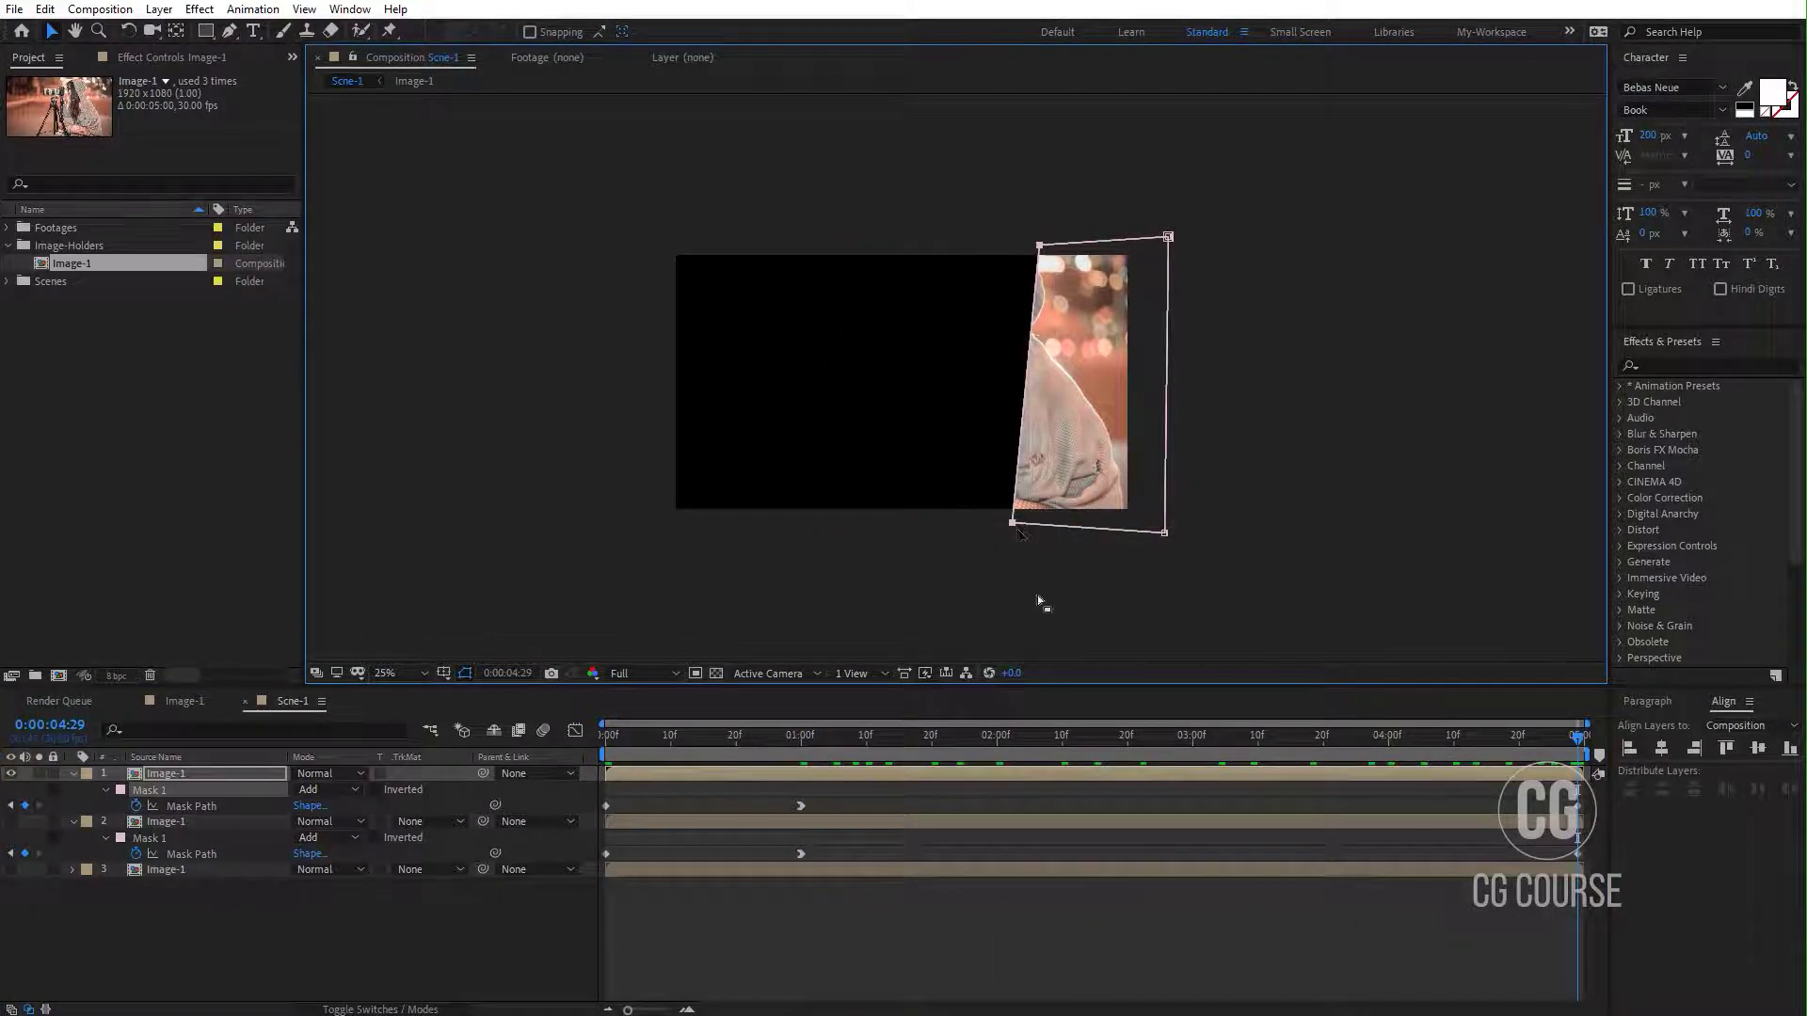
{"action": "left_click_drag", "start_coordinate": [1019, 528], "coordinate": [909, 523]}
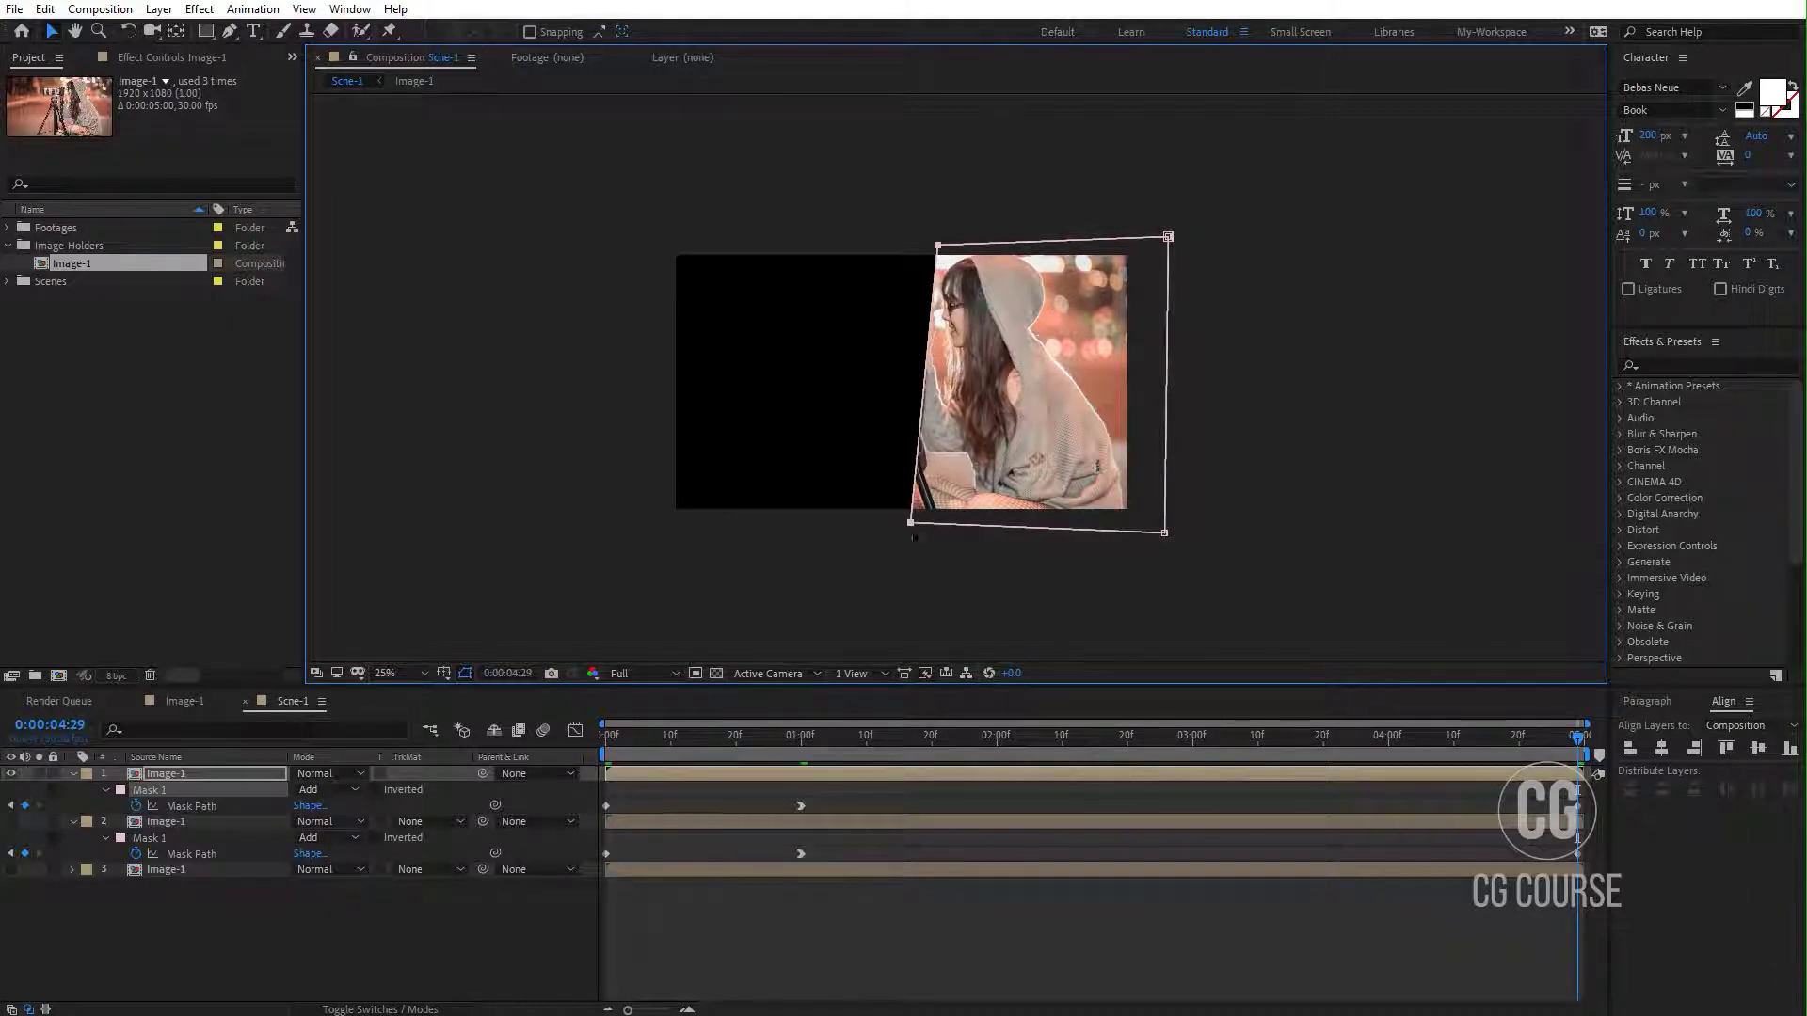
{"action": "left_click_drag", "start_coordinate": [788, 744], "coordinate": [1179, 743]}
Step: Collapse the layer properties and turn the bottom full photo layer visible again
{"action": "left_click", "coordinate": [978, 931]}
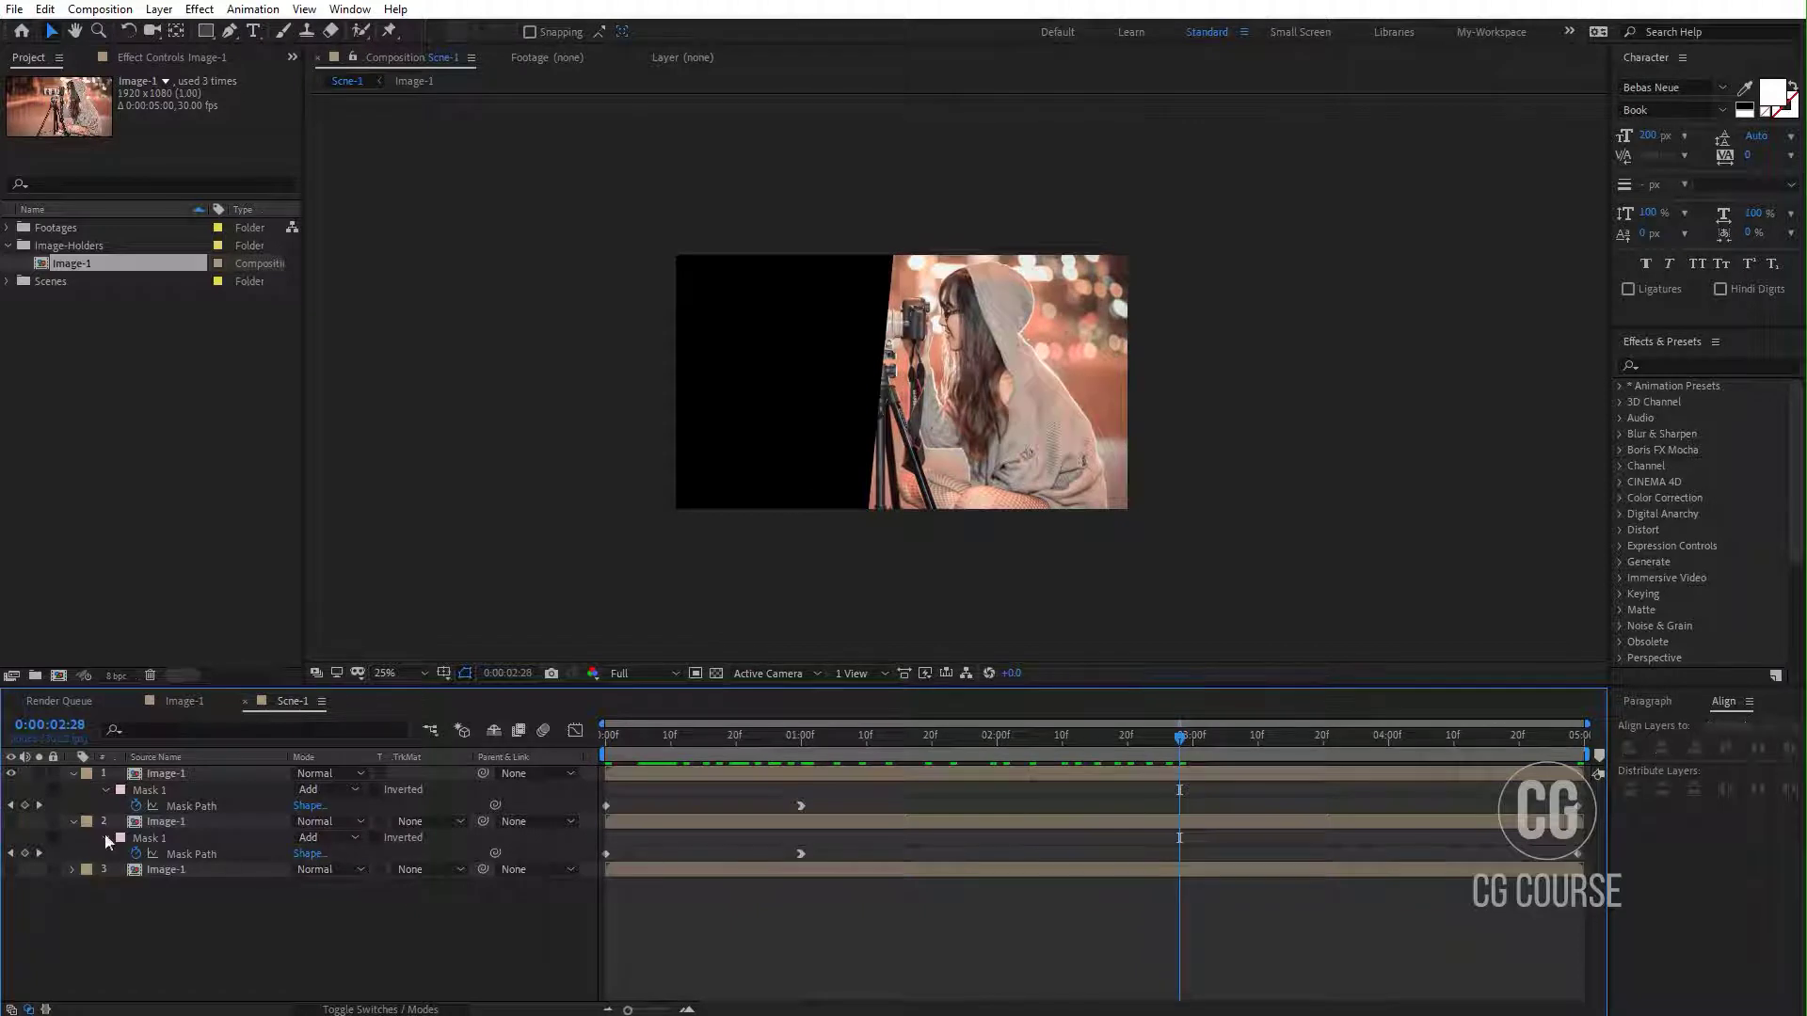
{"action": "left_click", "coordinate": [83, 824]}
{"action": "left_click", "coordinate": [75, 822]}
{"action": "left_click", "coordinate": [73, 822]}
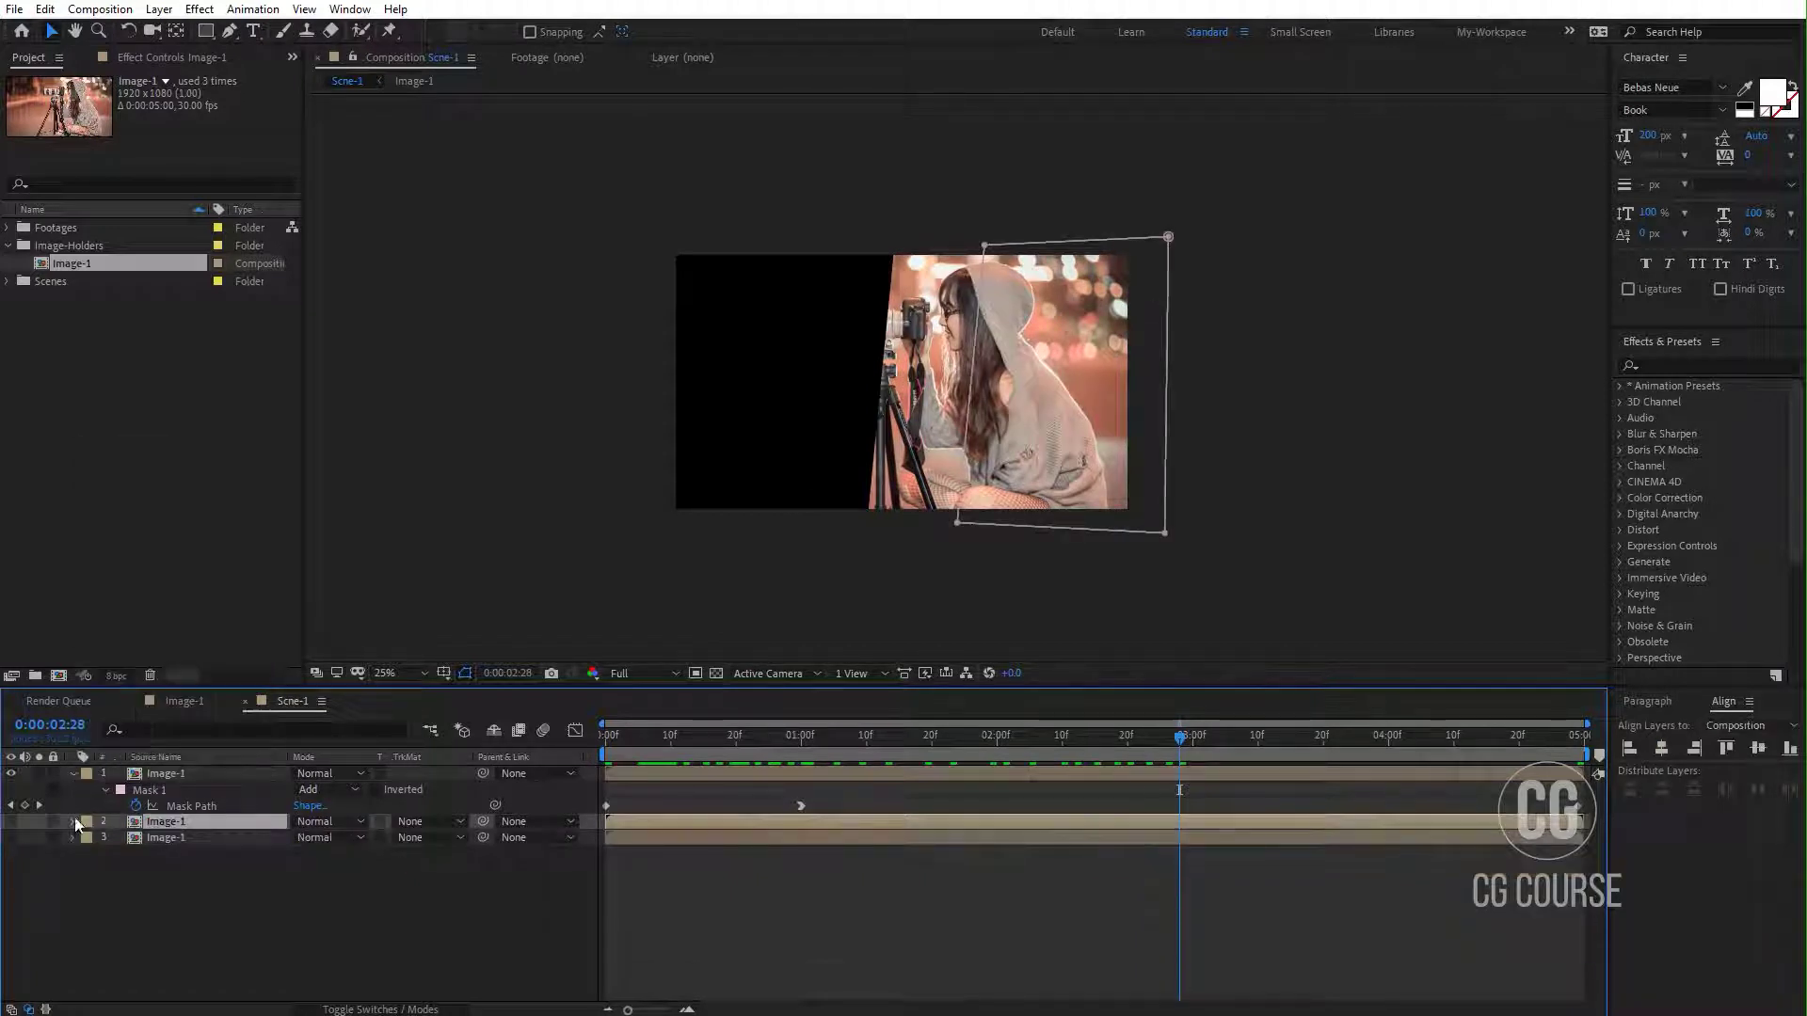
{"action": "left_click", "coordinate": [73, 773]}
{"action": "left_click", "coordinate": [77, 831]}
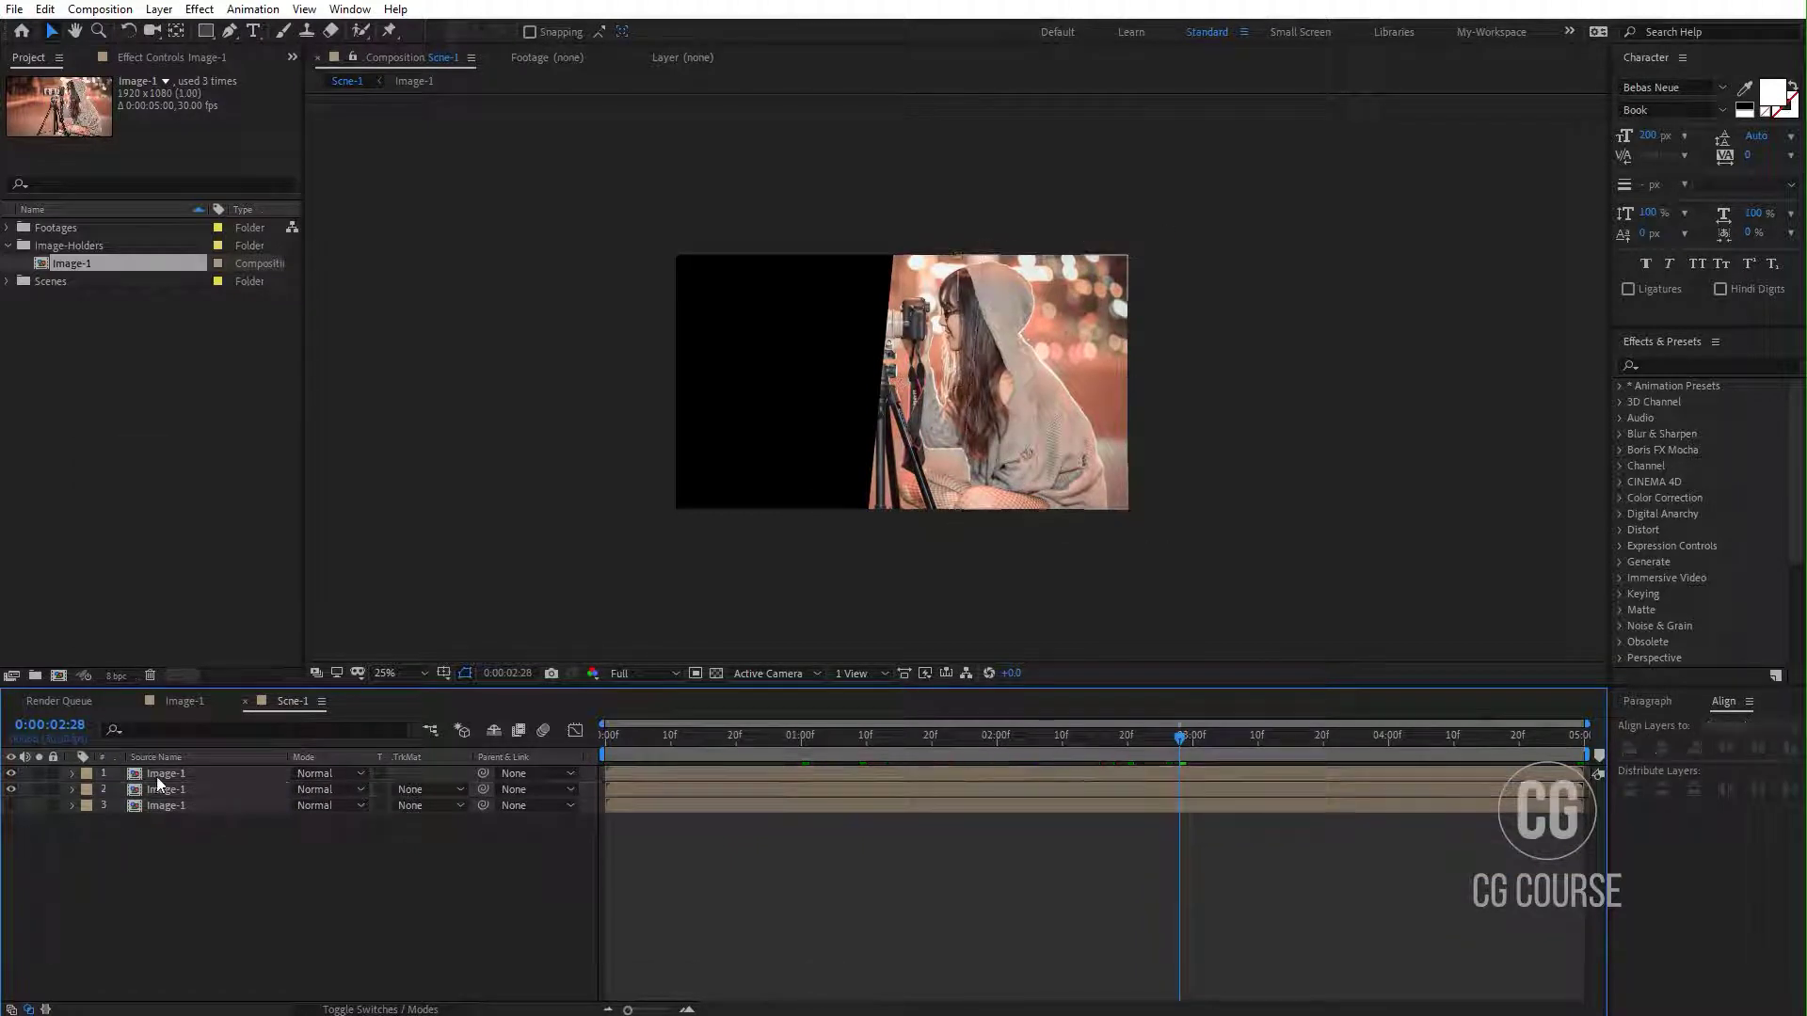
{"action": "left_click", "coordinate": [159, 775]}
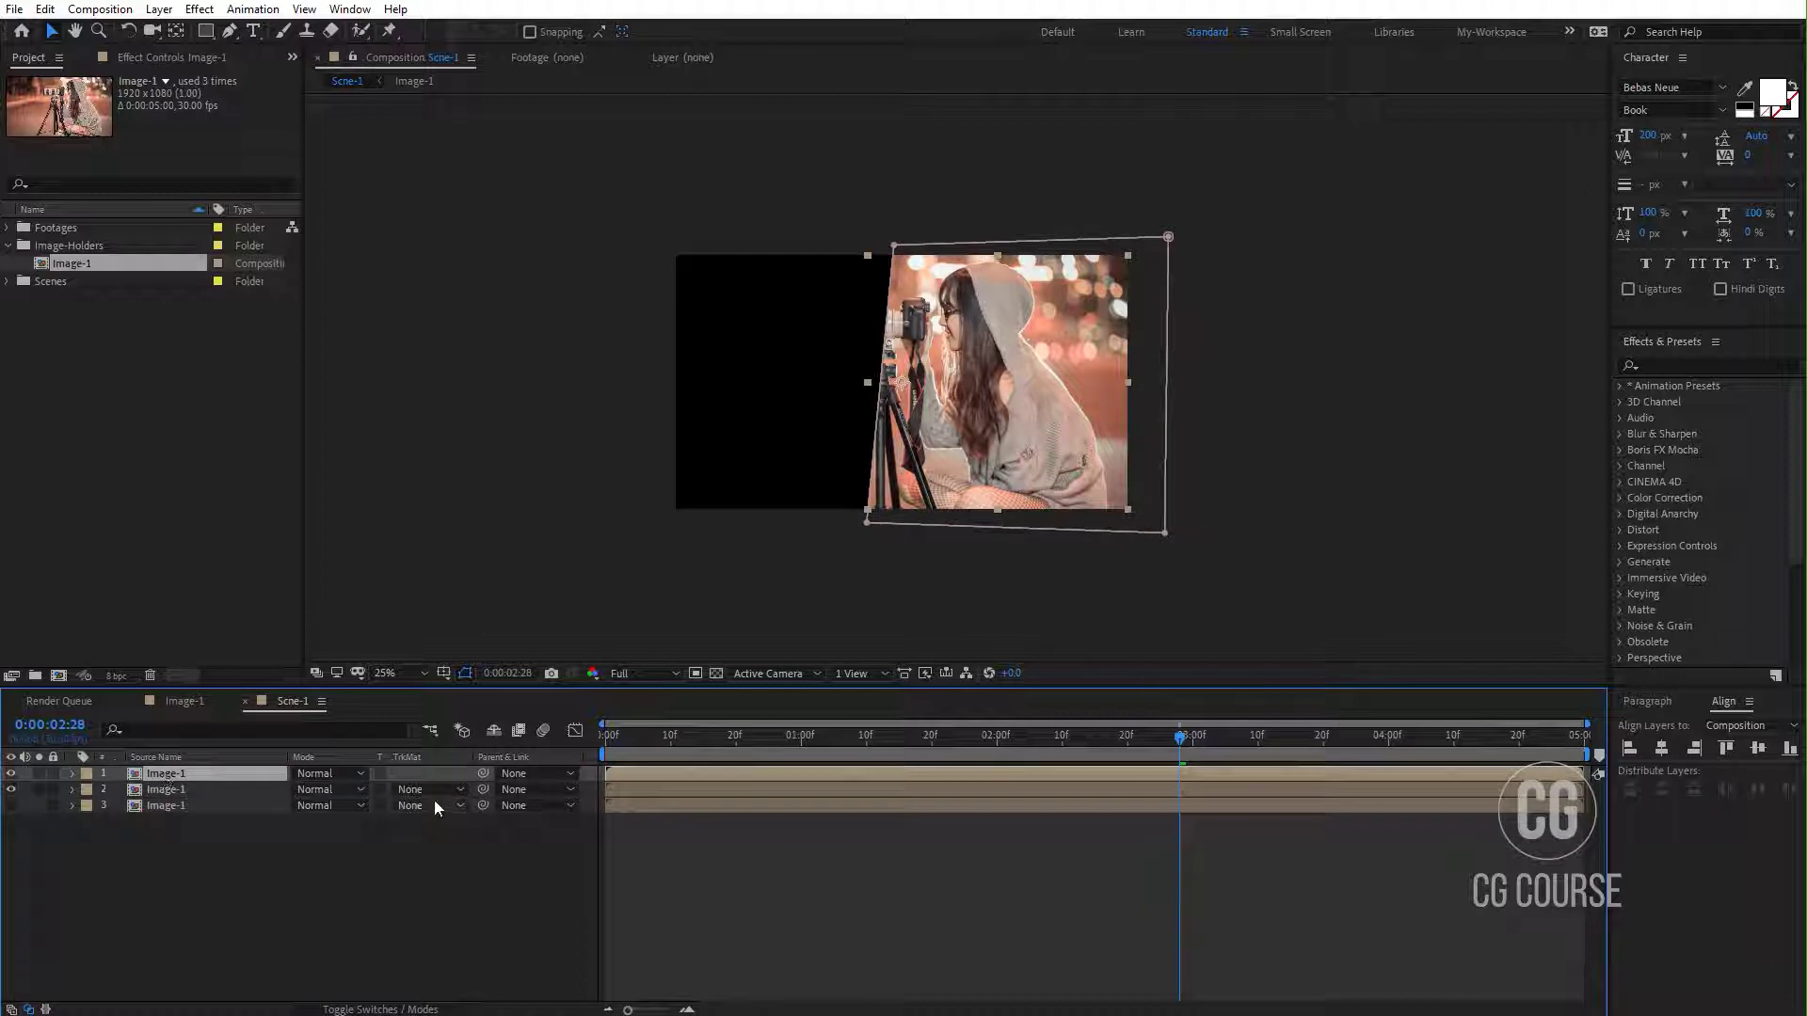
{"action": "left_click", "coordinate": [21, 815]}
{"action": "left_click", "coordinate": [11, 806]}
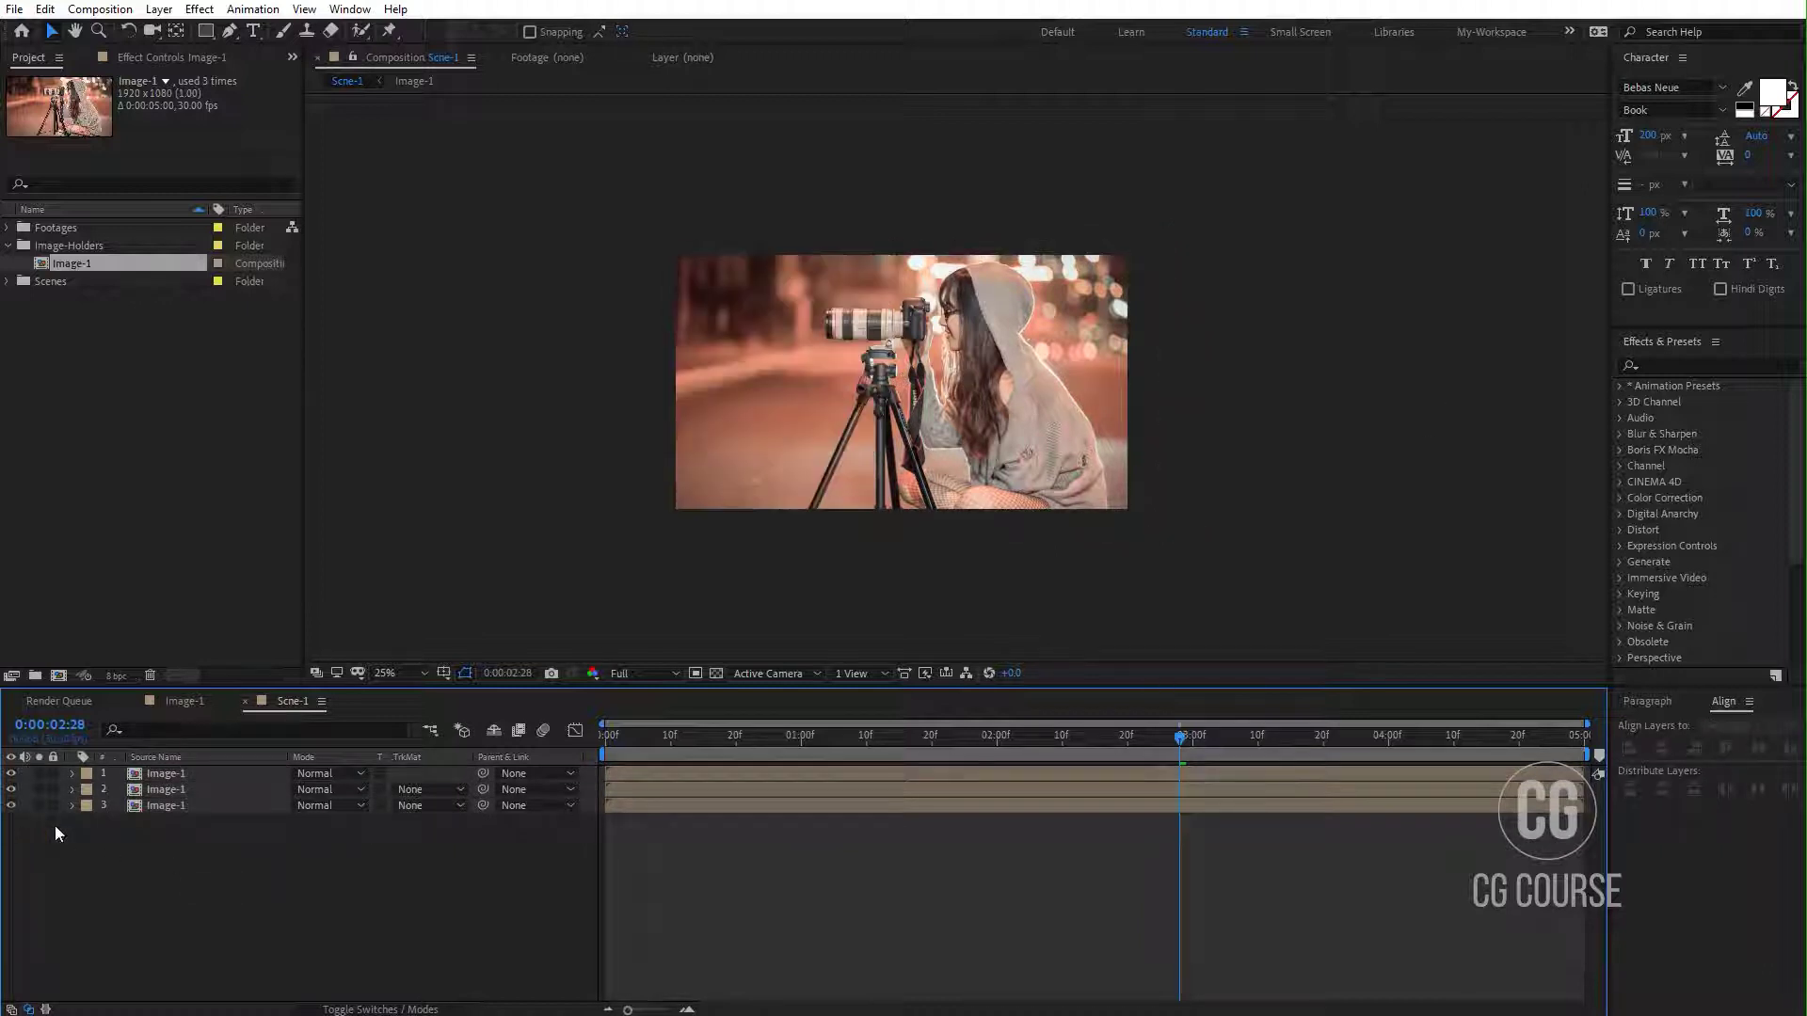
Step: Apply a Tritone effect to the top Image-1 layer and move it beneath layer 2
{"action": "left_click", "coordinate": [167, 777]}
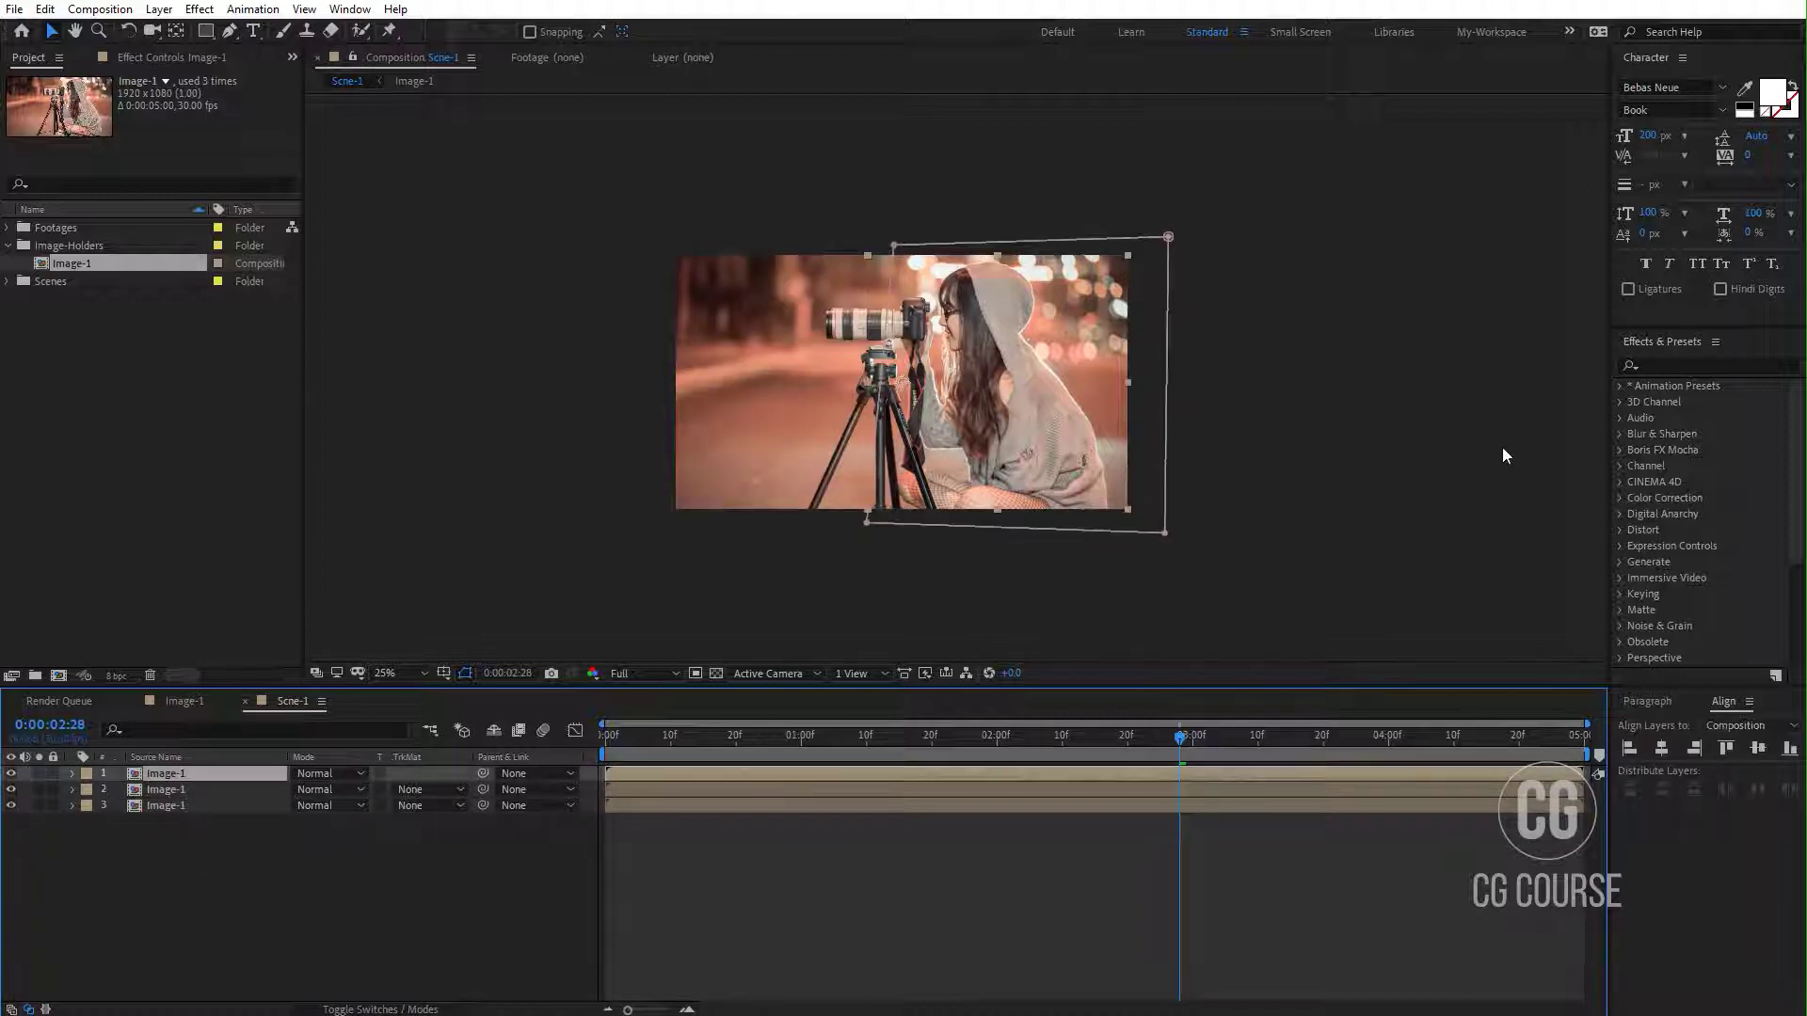
{"action": "left_click", "coordinate": [1674, 366]}
{"action": "type", "text": "trito"}
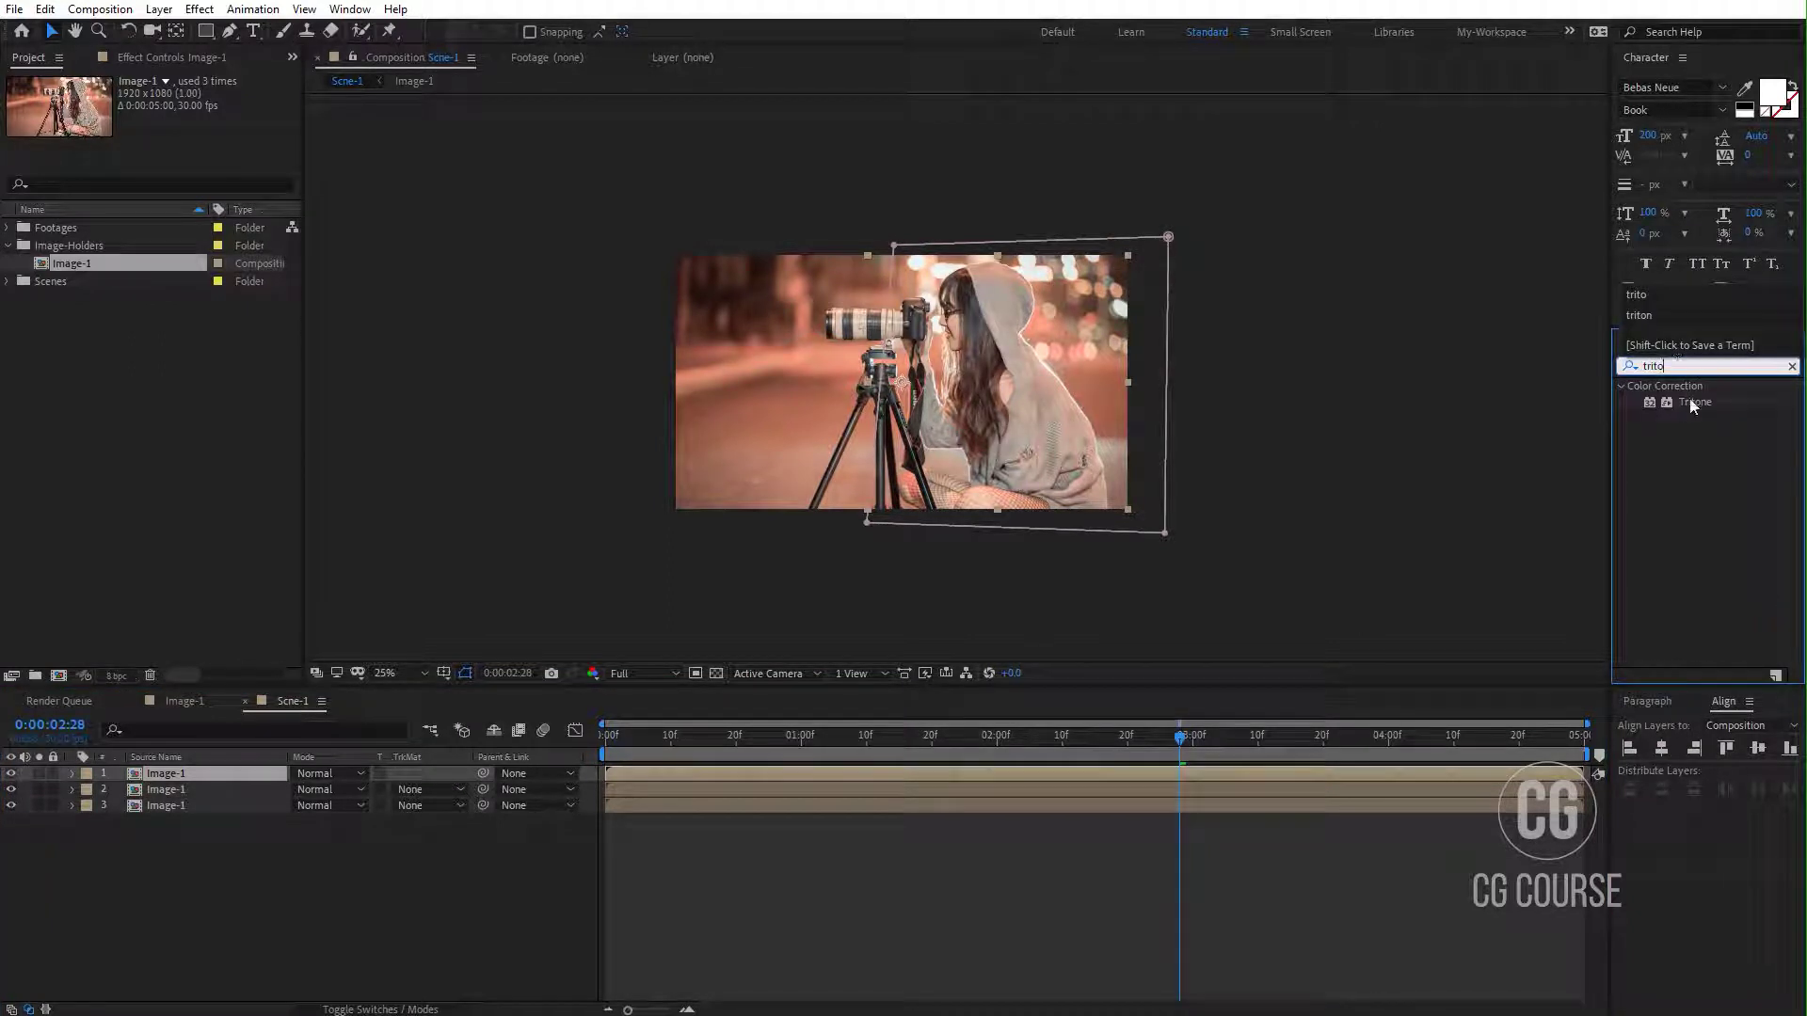
{"action": "left_click_drag", "start_coordinate": [1691, 405], "coordinate": [235, 789]}
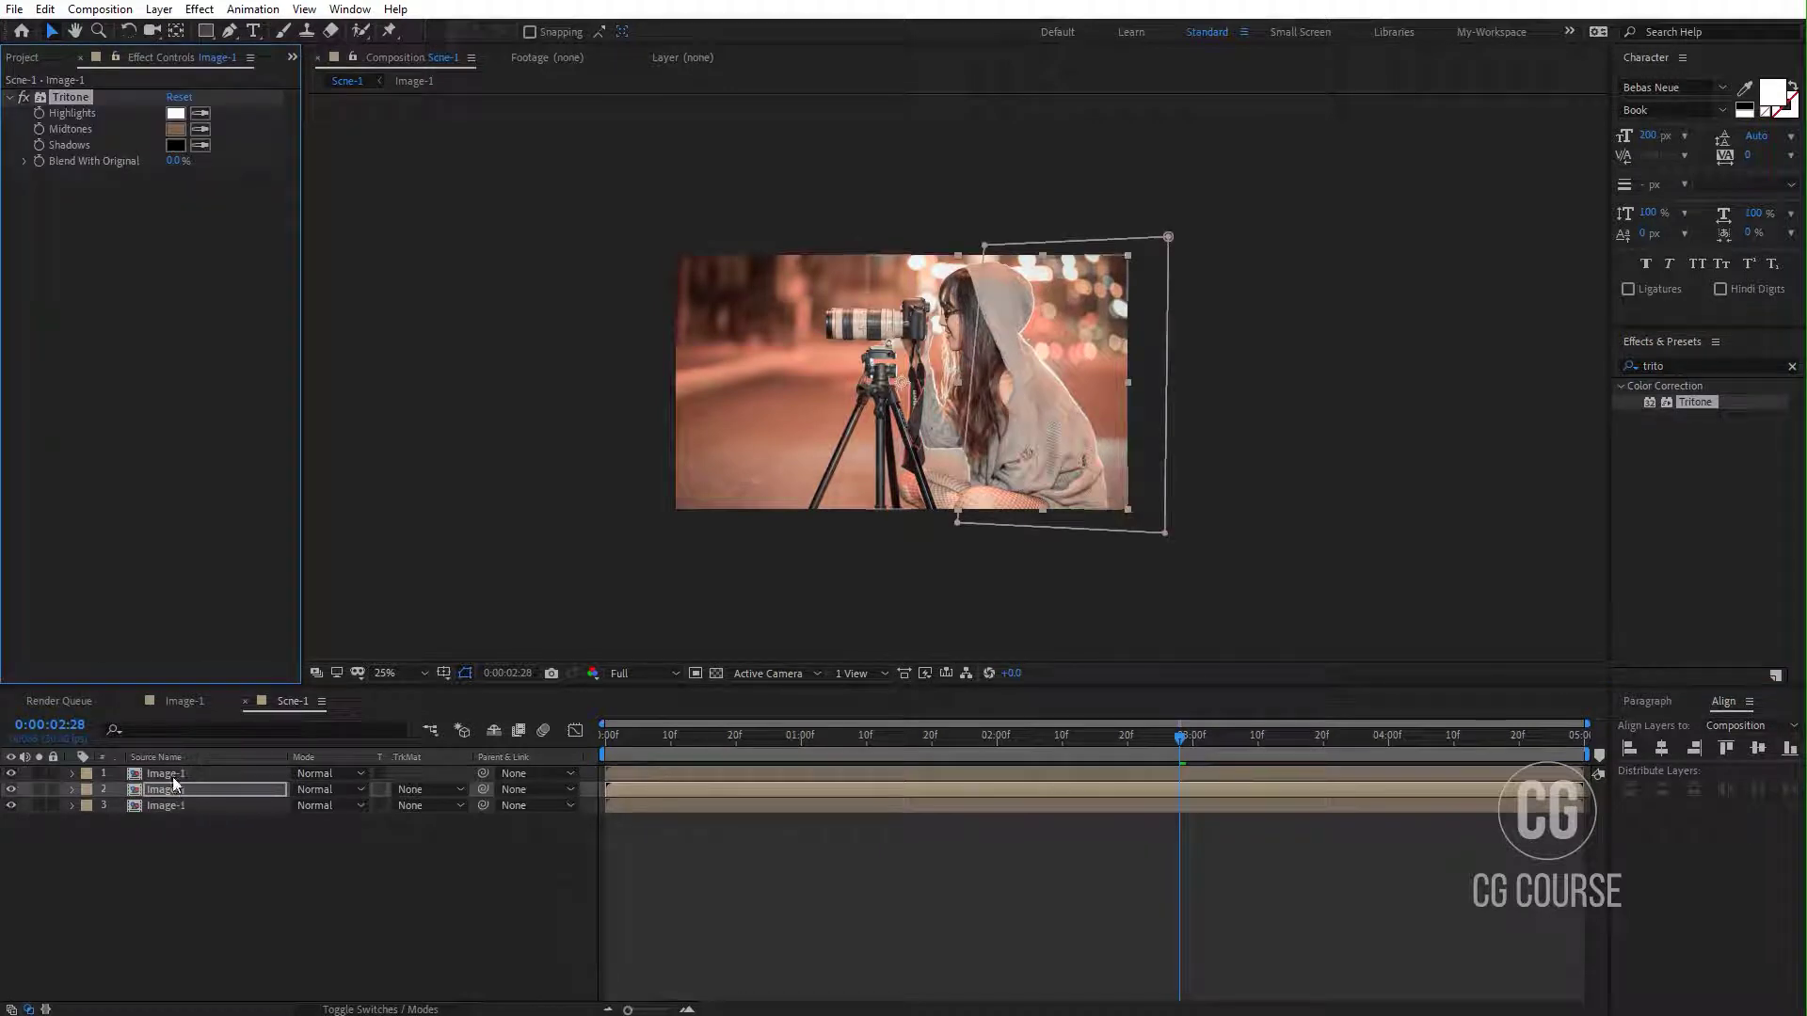
{"action": "left_click_drag", "start_coordinate": [173, 776], "coordinate": [168, 790]}
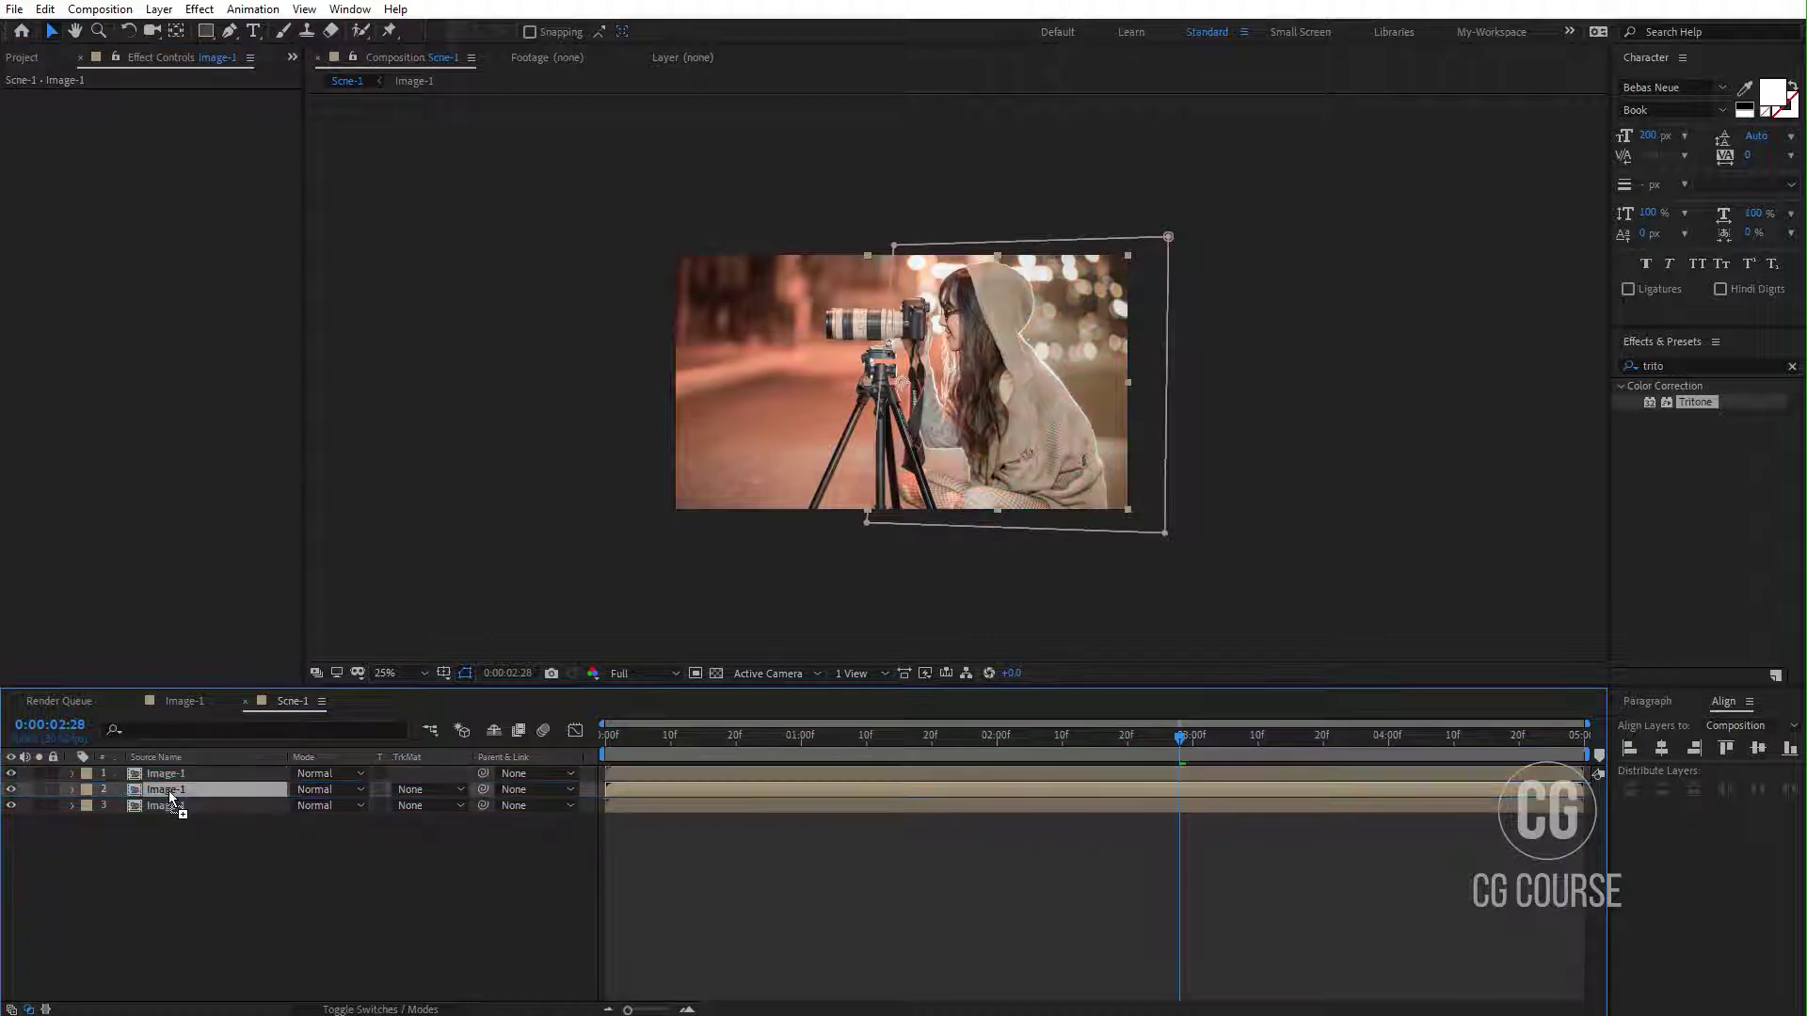
{"action": "left_click", "coordinate": [170, 776]}
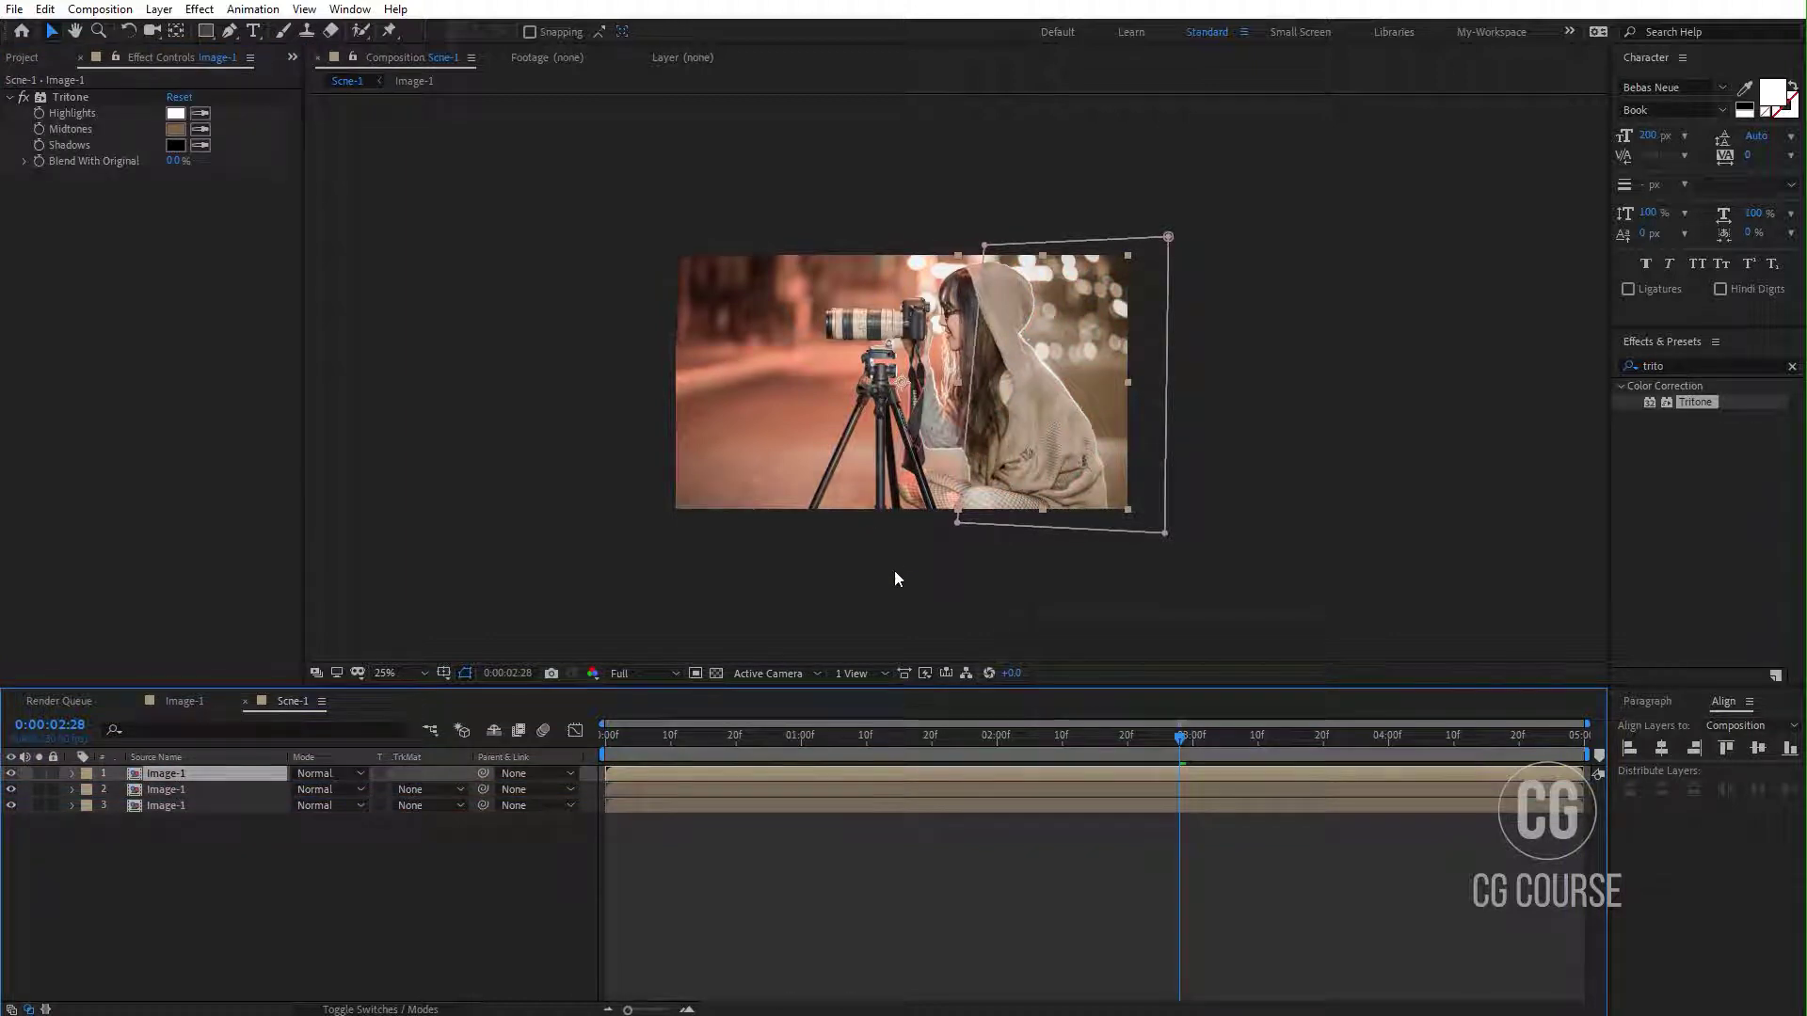
Step: Apply a second Tritone to layer 2 and set its Midtones to blue 46647F
{"action": "scroll", "coordinate": [1040, 407], "scroll_direction": "up", "scroll_amount": 2}
{"action": "left_click_drag", "start_coordinate": [1001, 397], "coordinate": [1040, 469]}
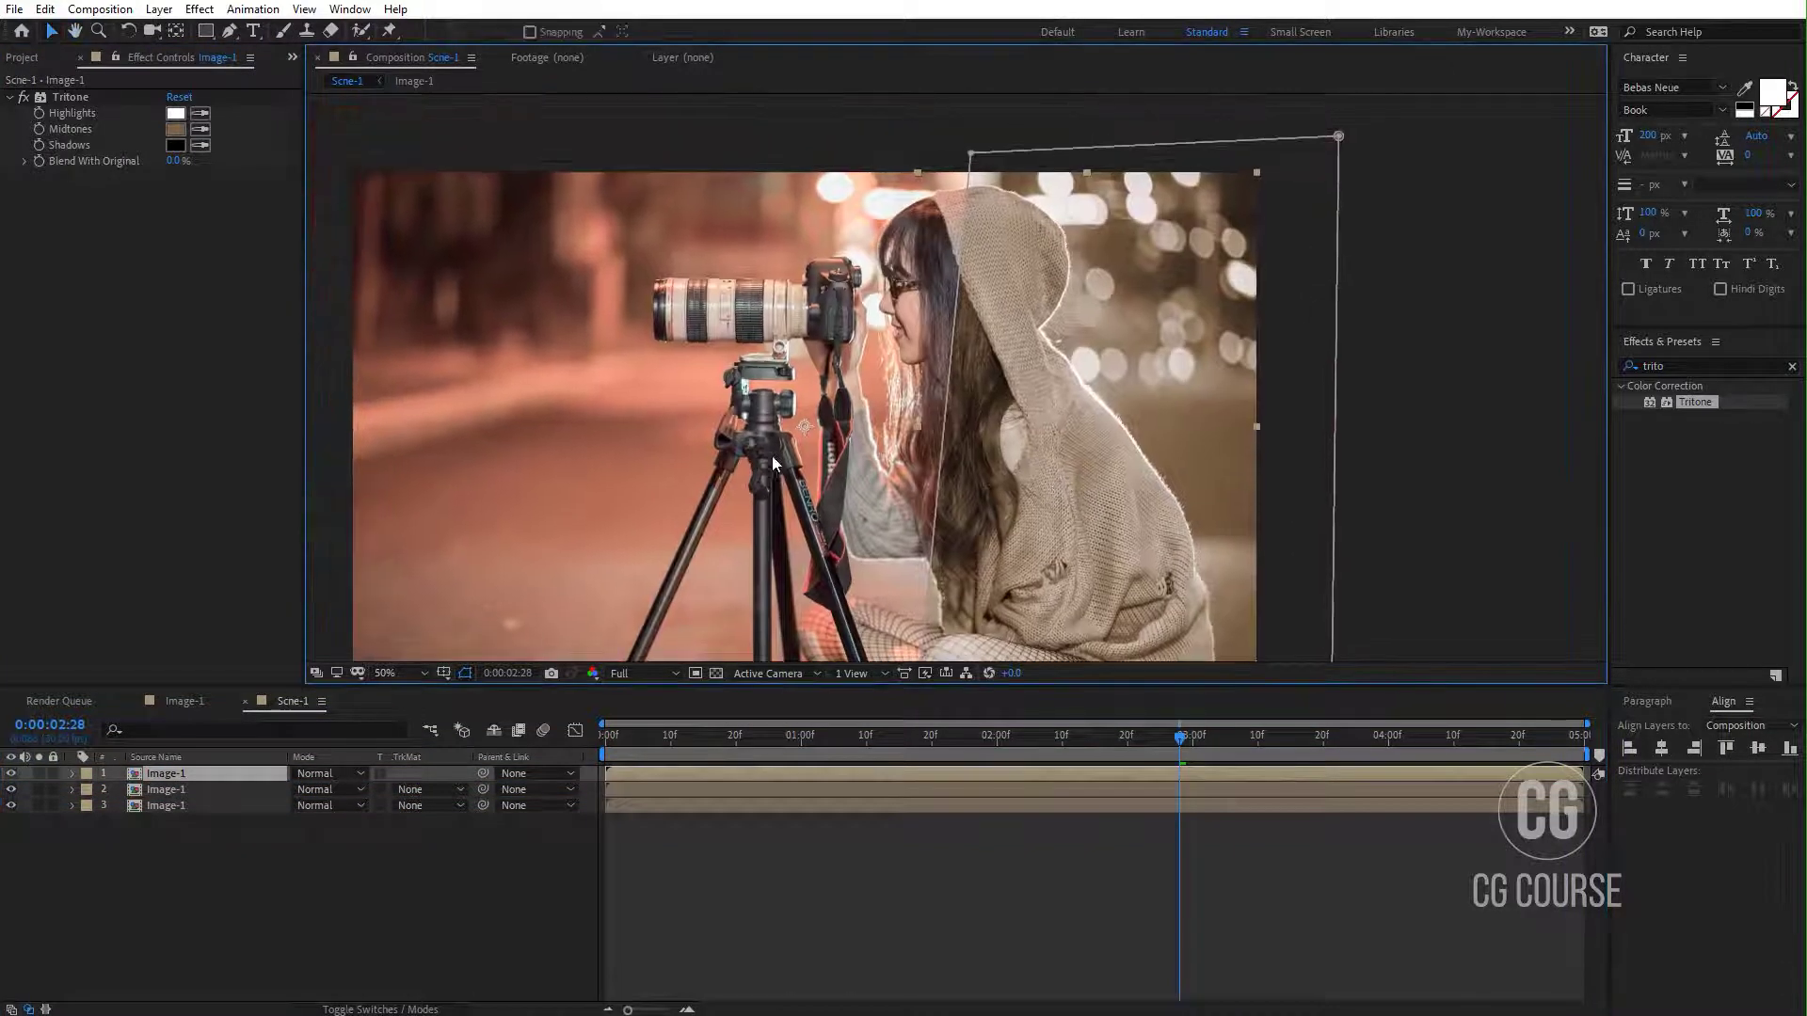
{"action": "left_click", "coordinate": [194, 817]}
{"action": "left_click", "coordinate": [194, 803]}
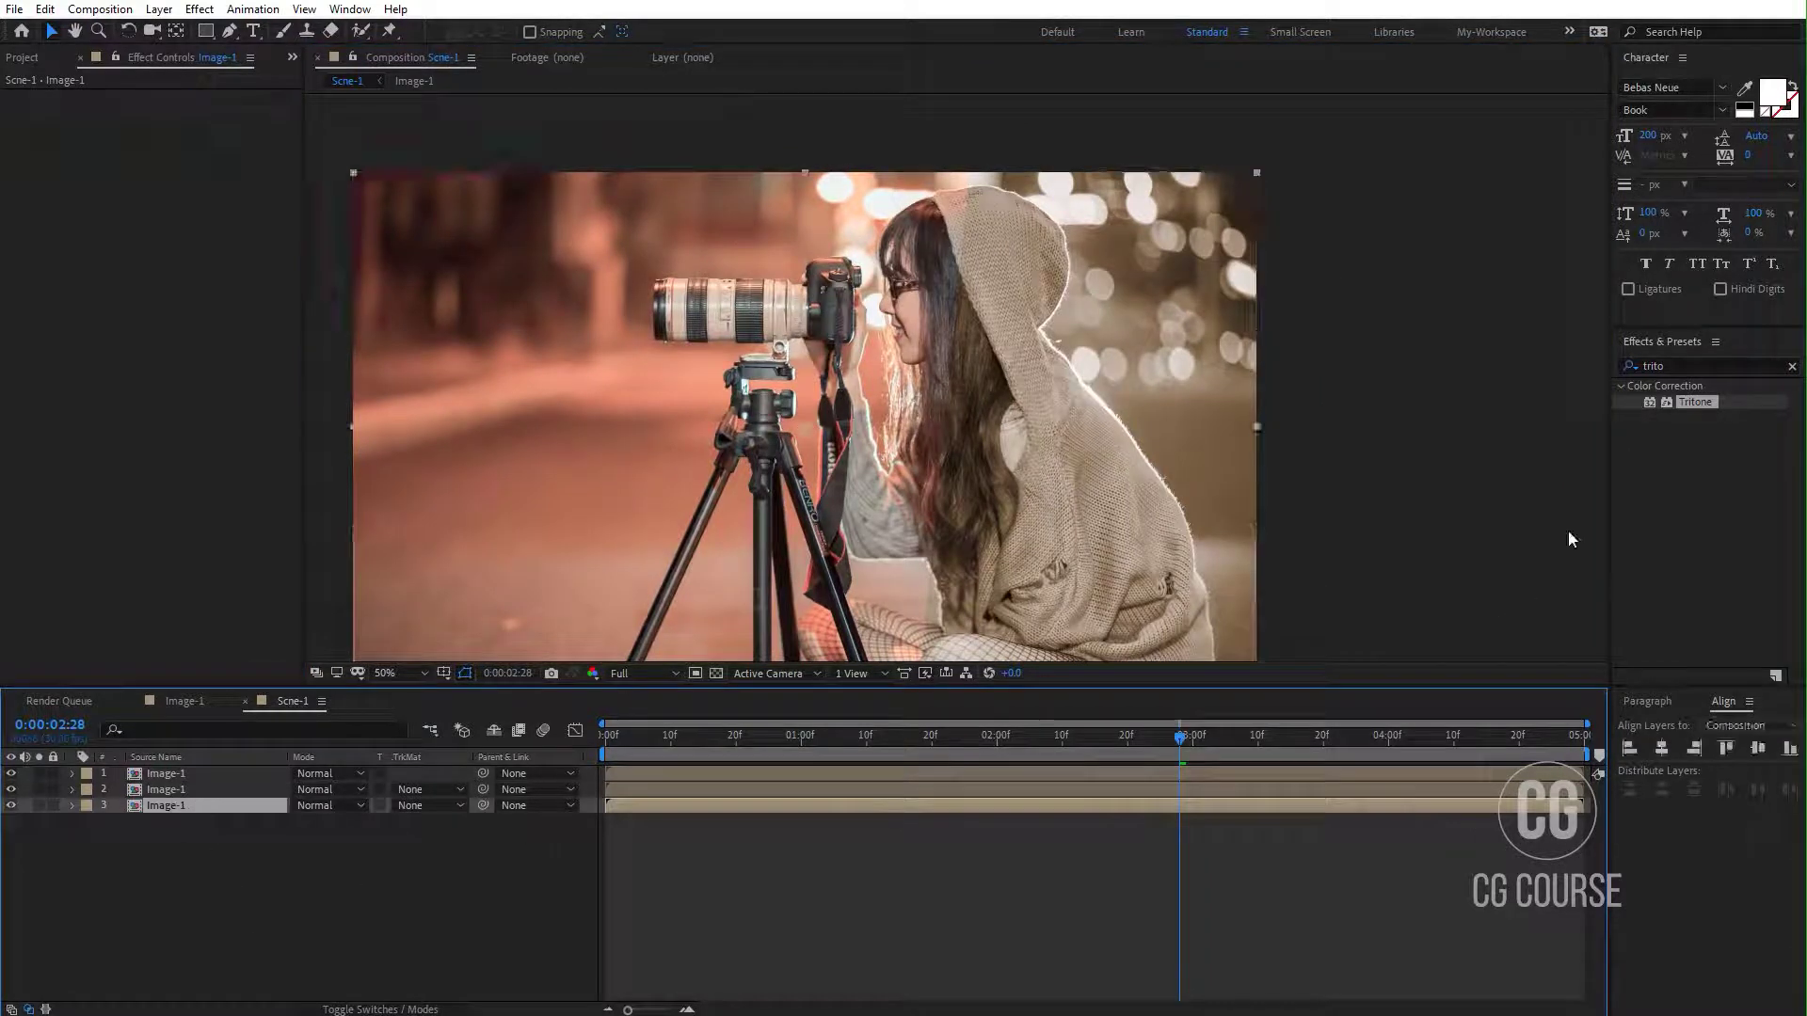
{"action": "left_click_drag", "start_coordinate": [1687, 403], "coordinate": [189, 791]}
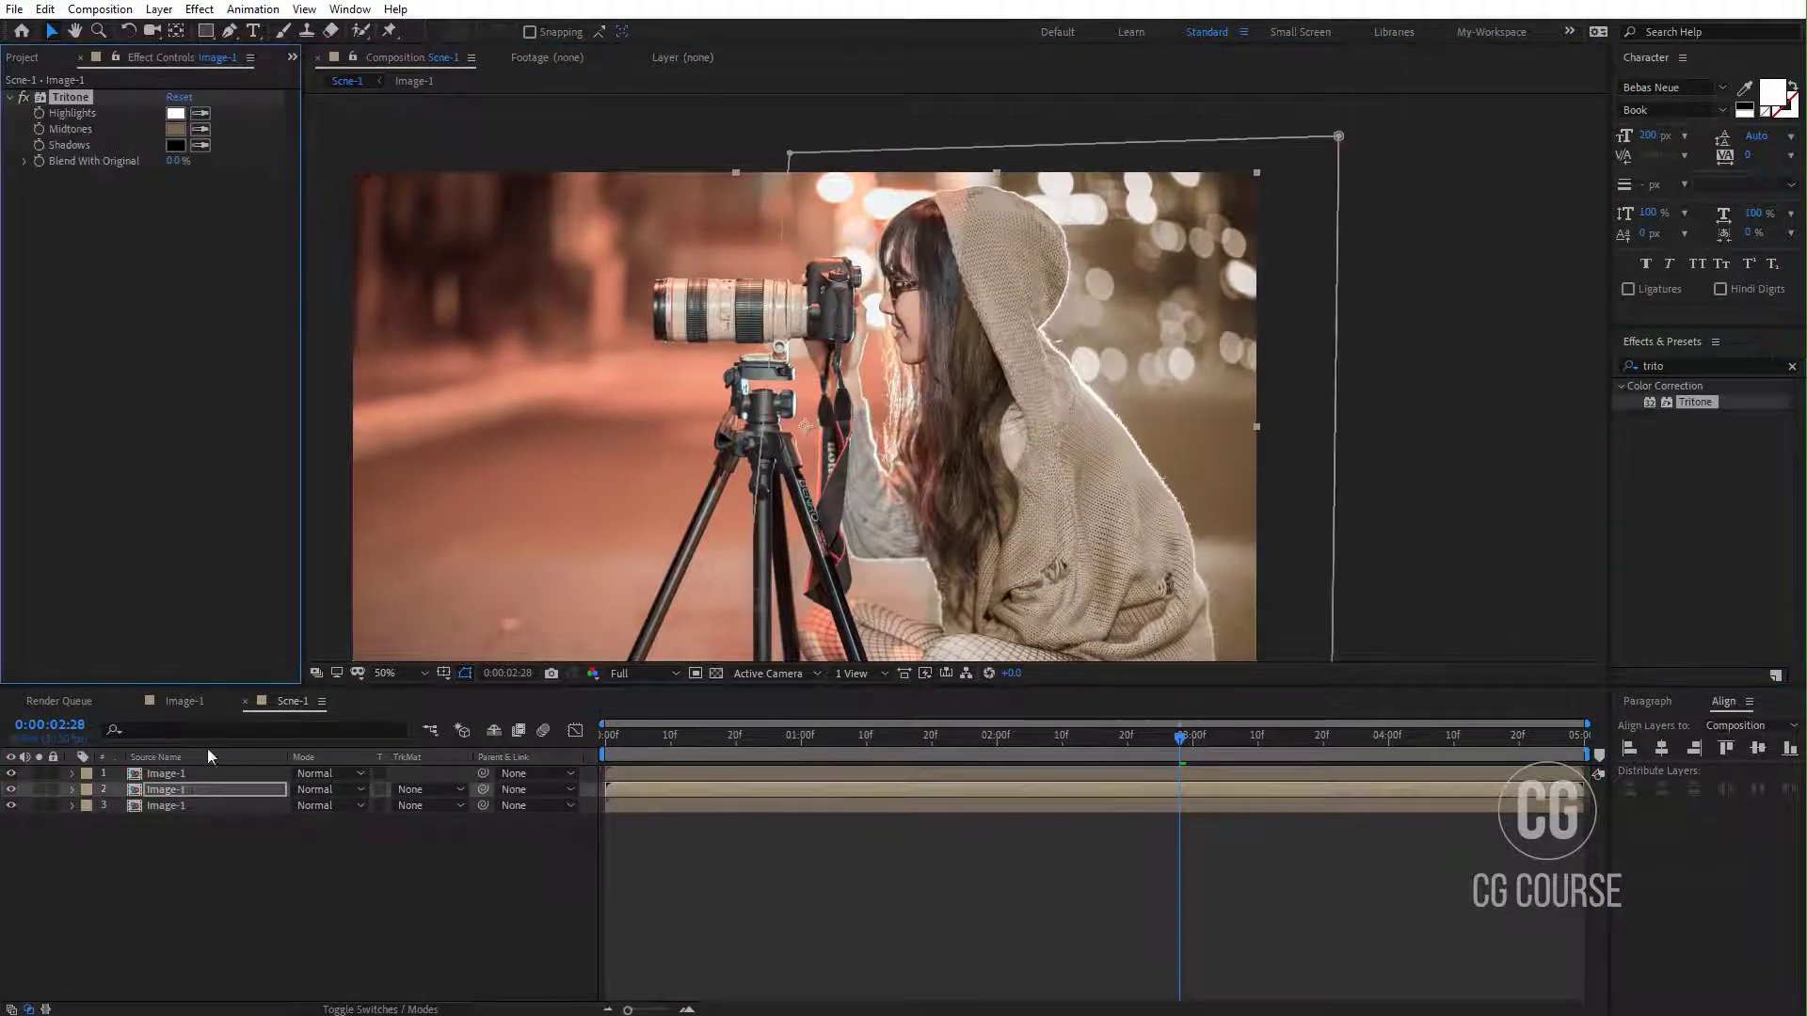
{"action": "left_click", "coordinate": [176, 131]}
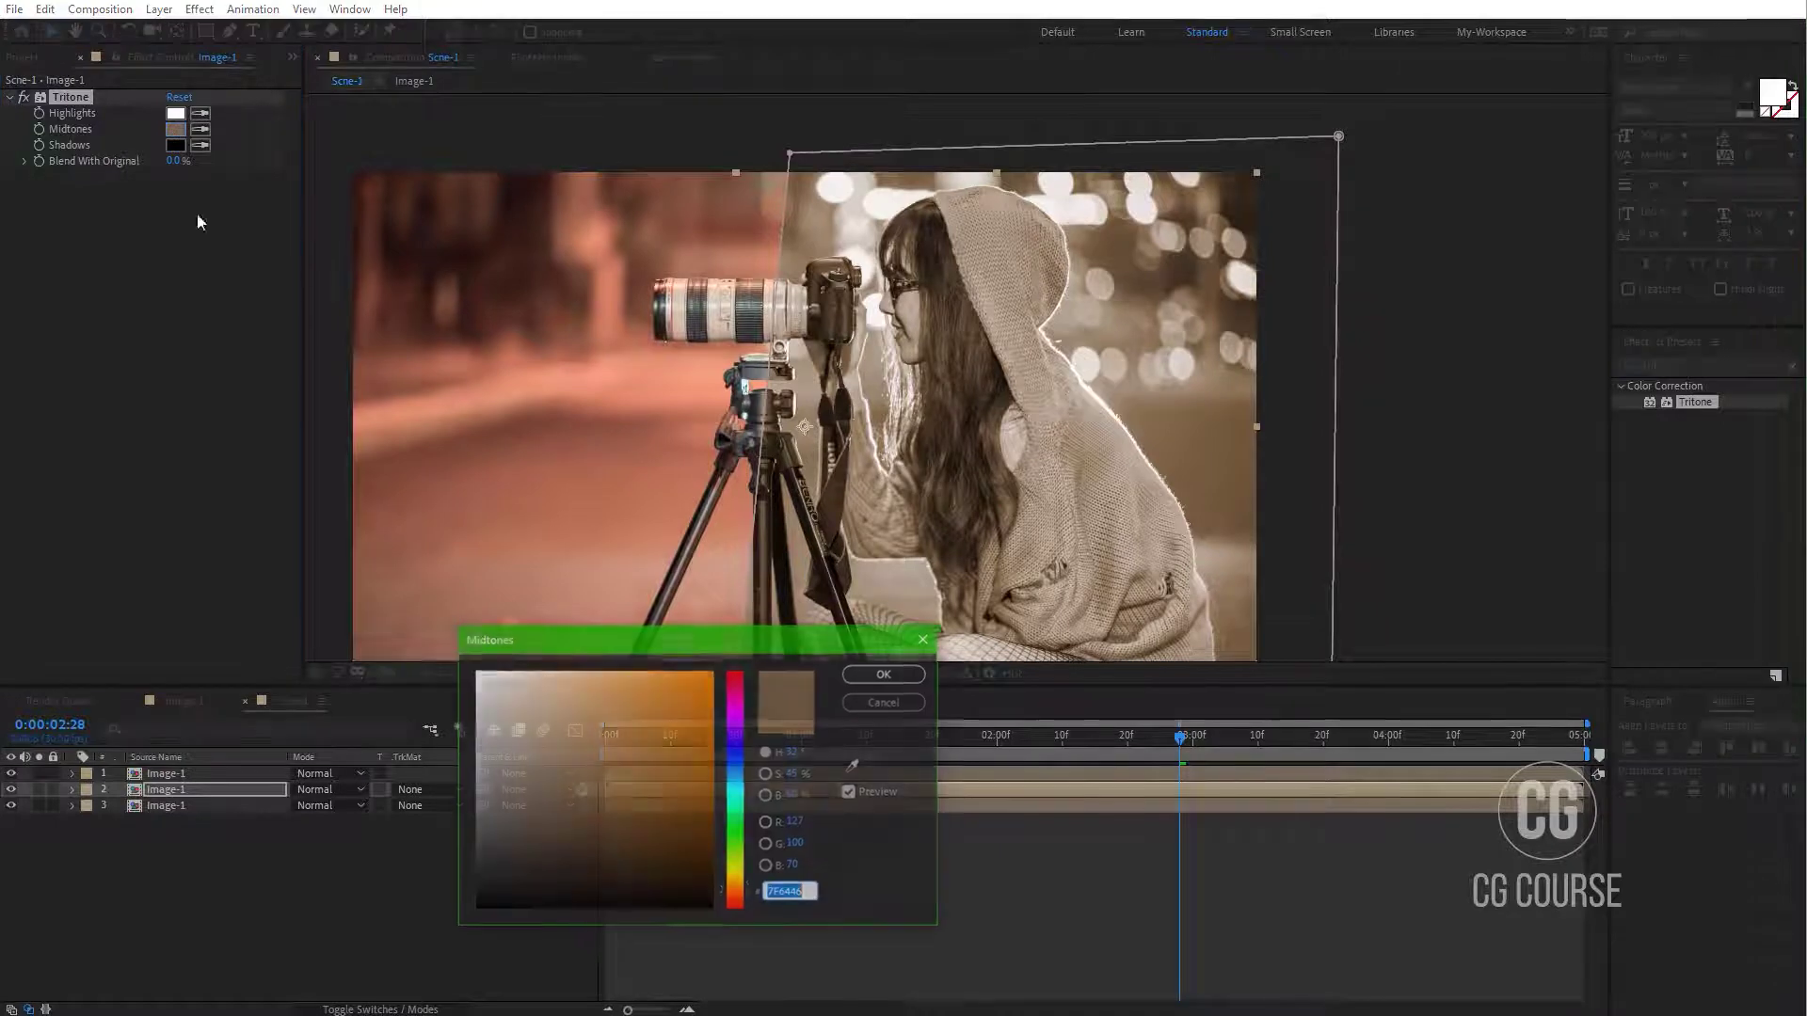
{"action": "mouse_move", "coordinate": [736, 758]}
{"action": "left_mouse_down"}
{"action": "mouse_move", "coordinate": [738, 738]}
{"action": "mouse_move", "coordinate": [730, 767]}
{"action": "left_mouse_up"}
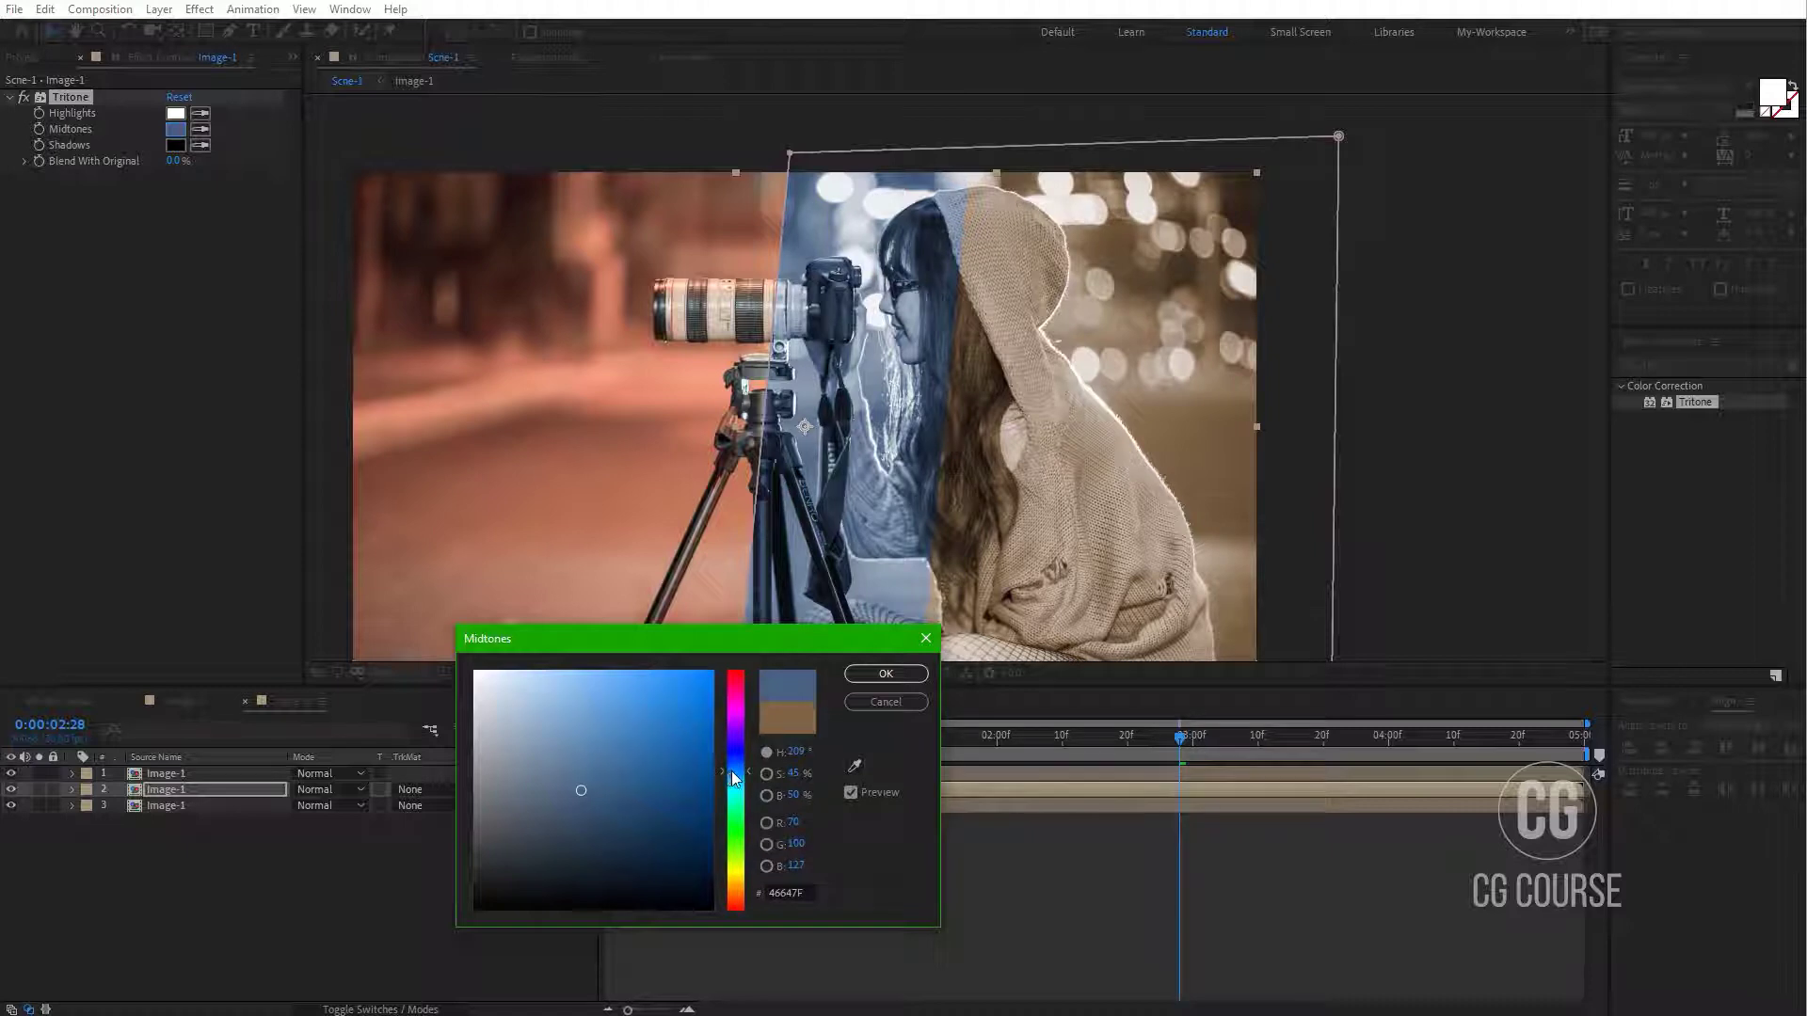
{"action": "left_click", "coordinate": [885, 674]}
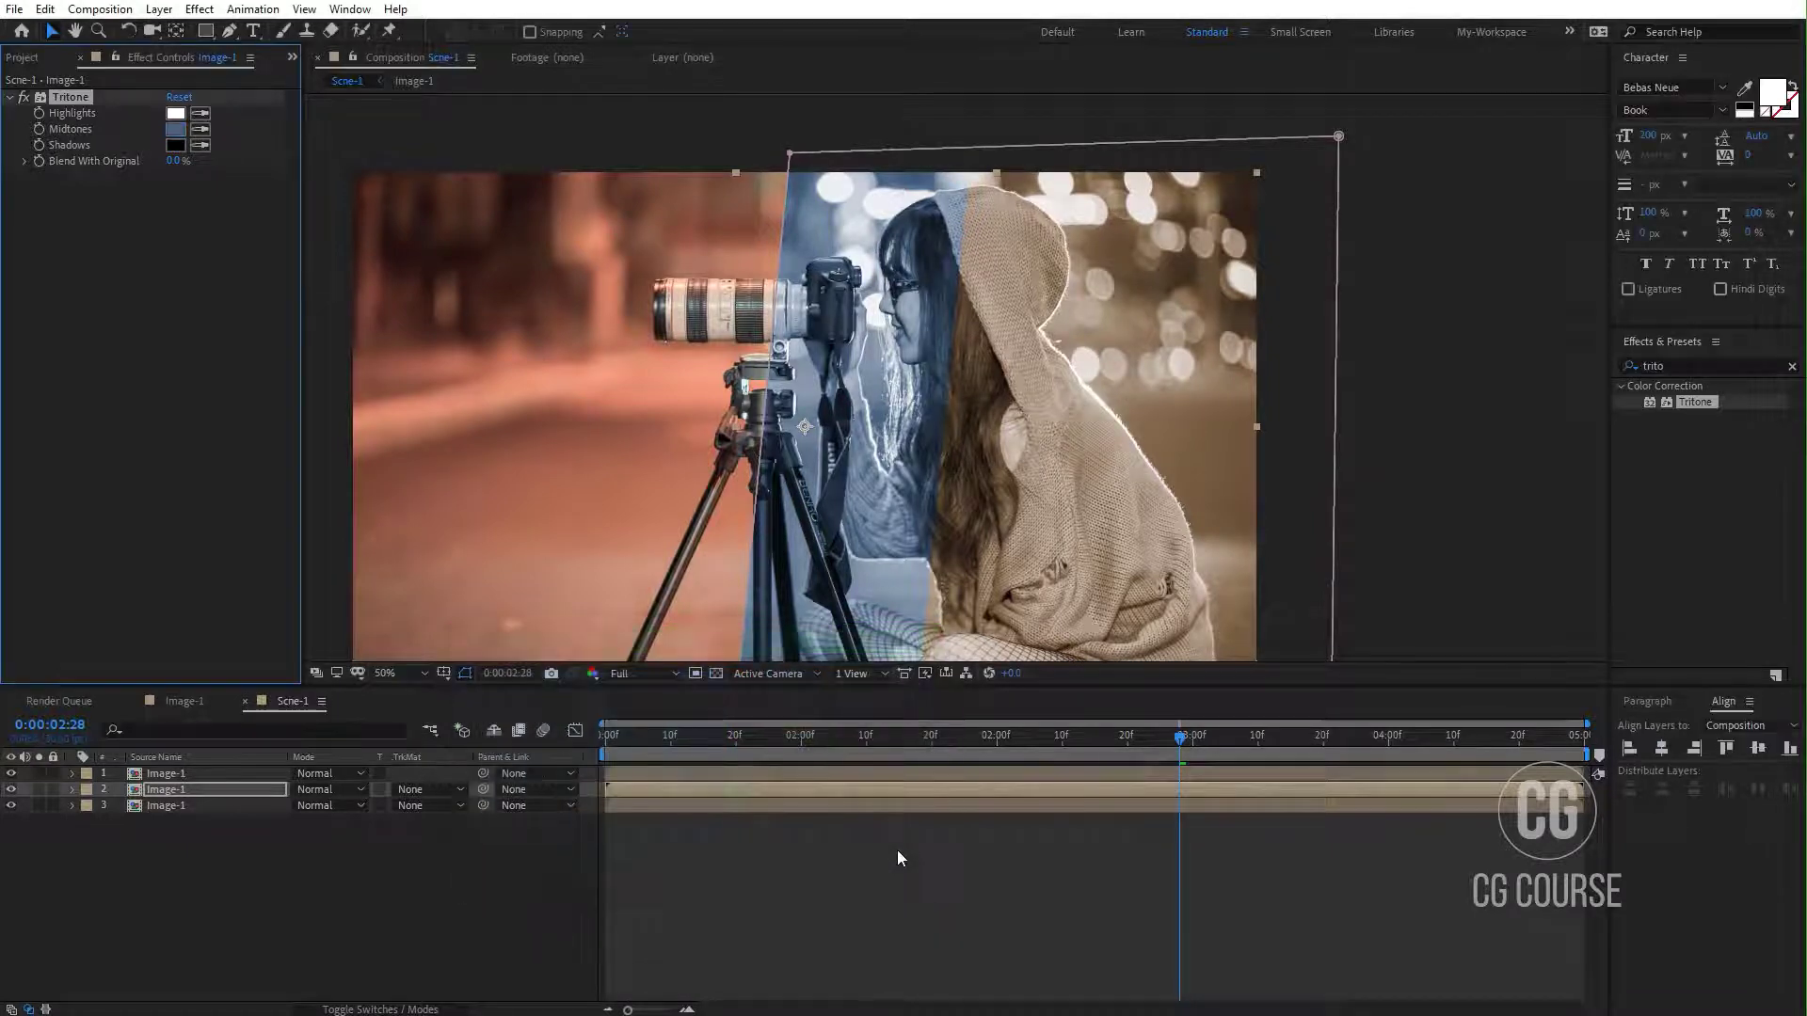
{"action": "left_click_drag", "start_coordinate": [842, 750], "coordinate": [450, 770]}
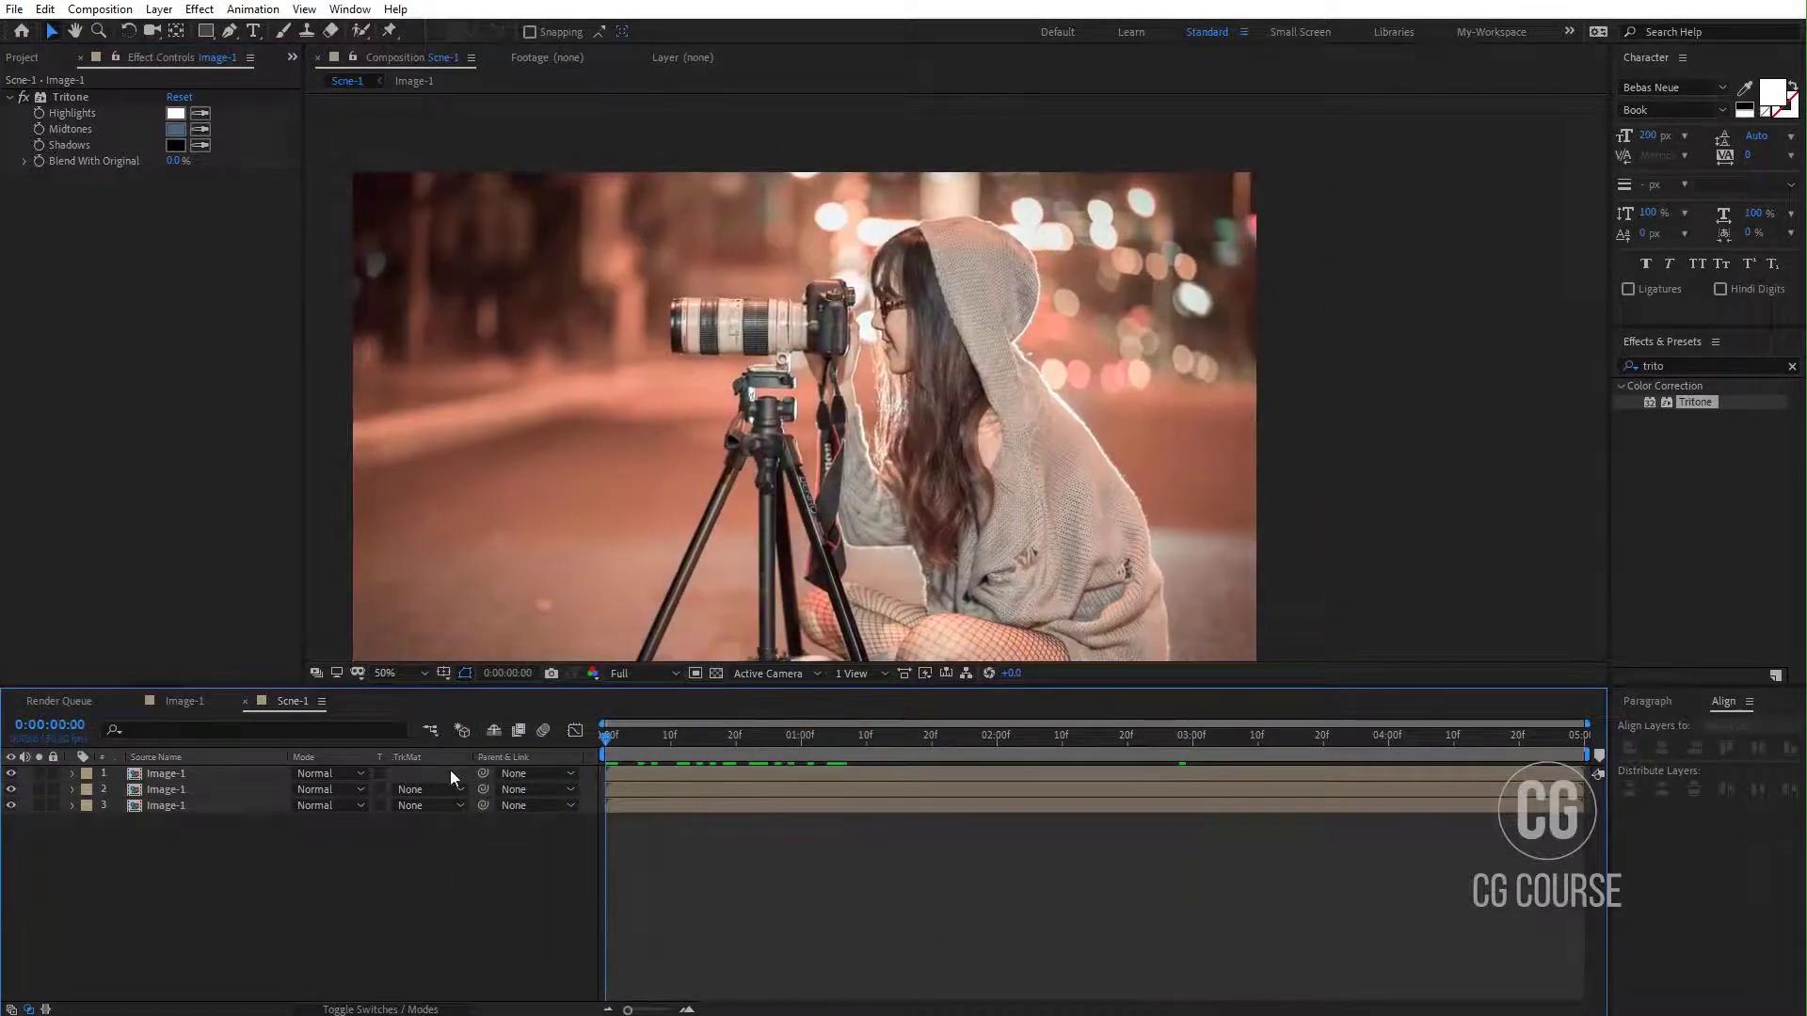
{"action": "key", "text": "space"}
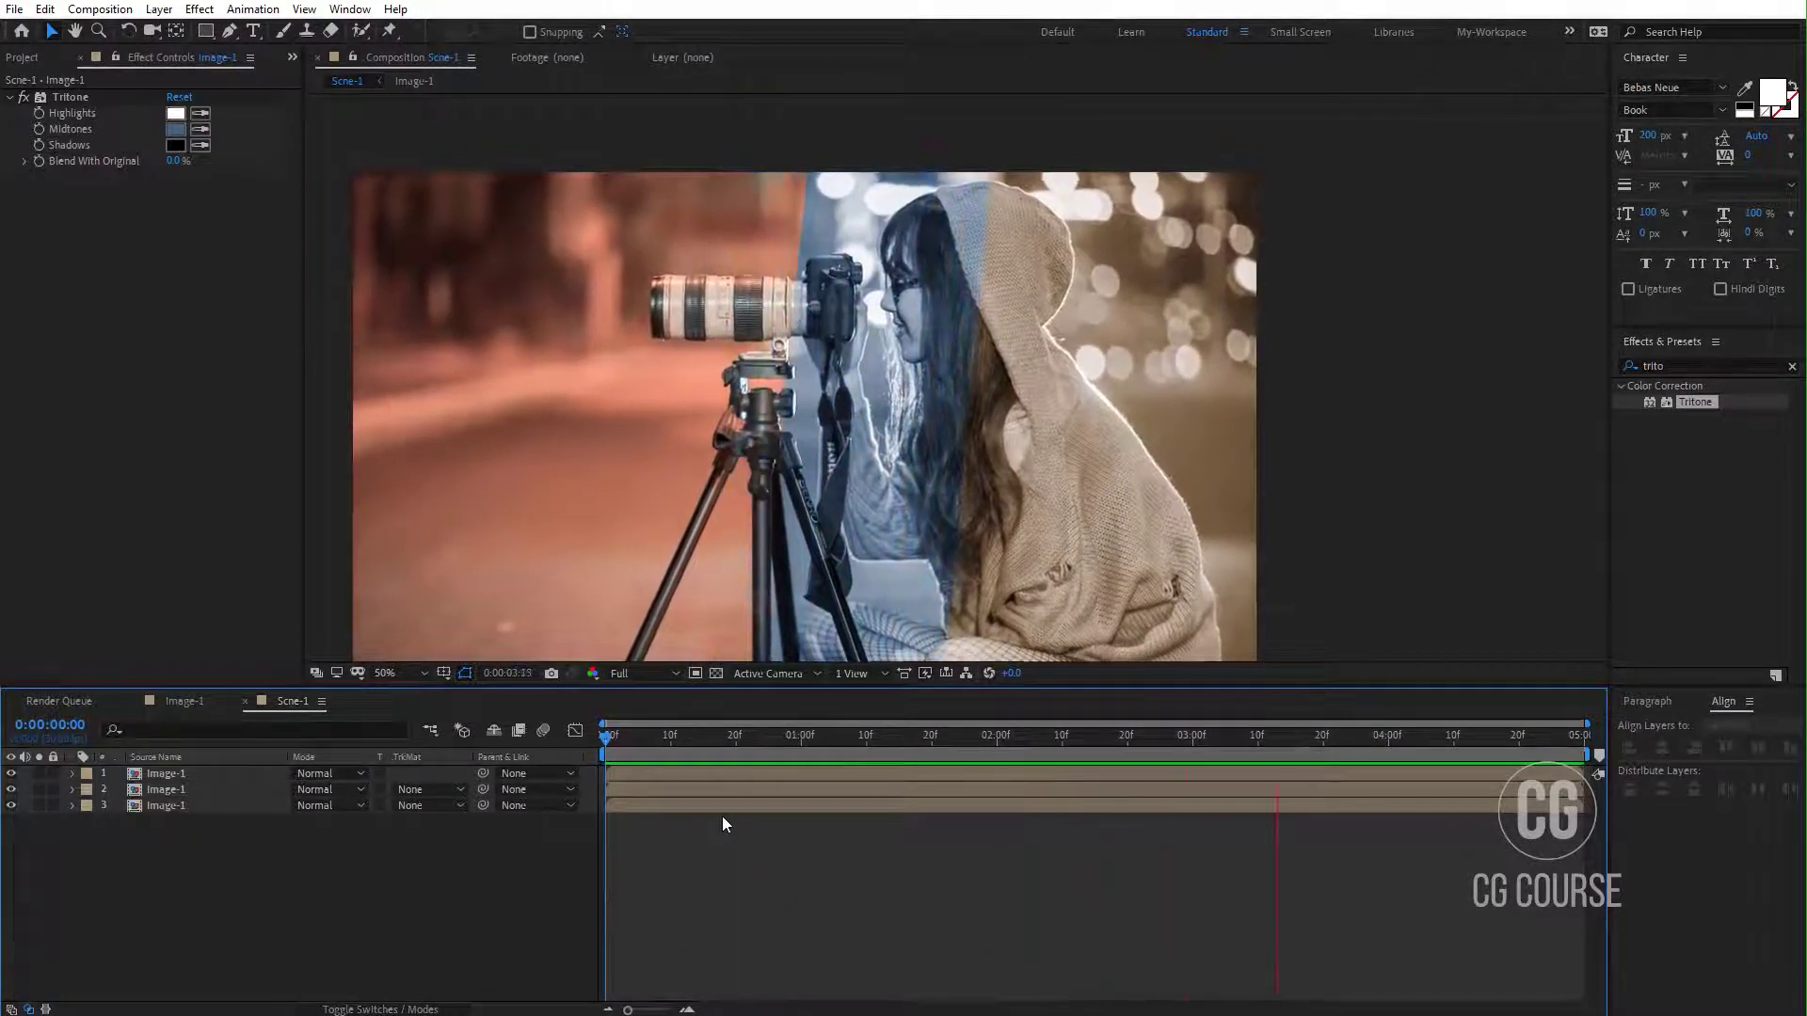
{"action": "key", "text": "space"}
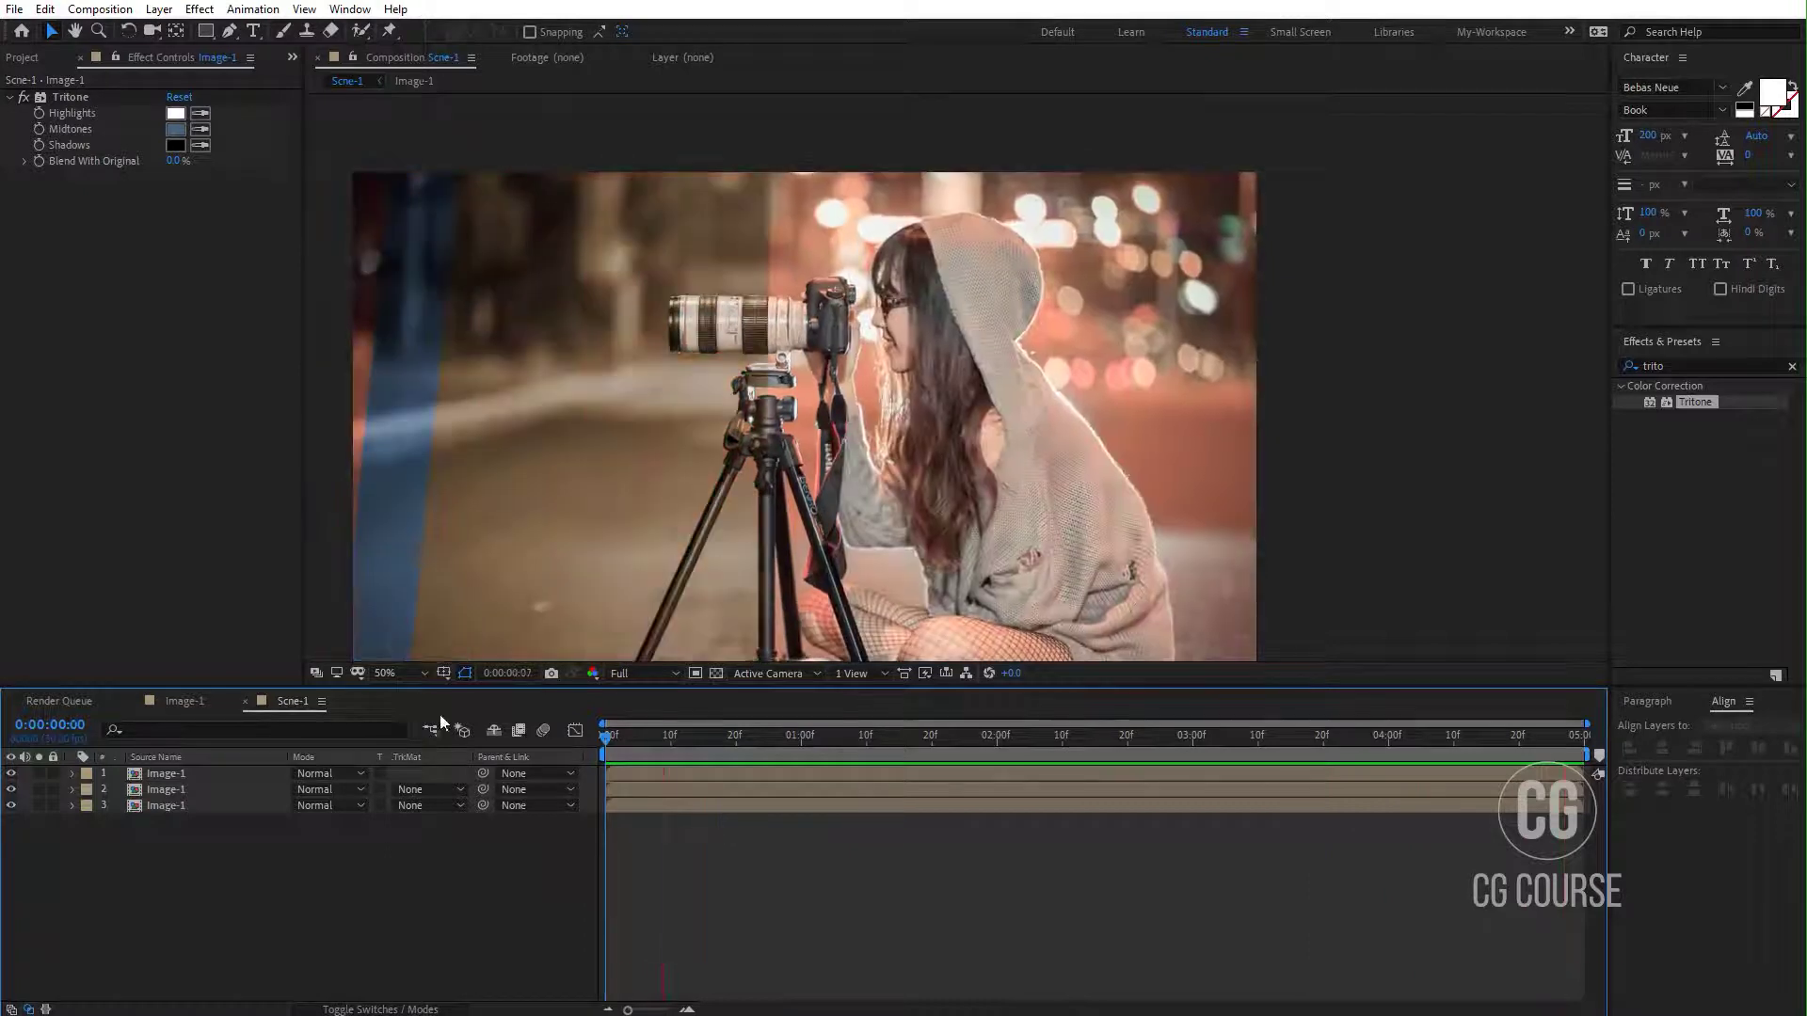
{"action": "left_click", "coordinate": [669, 734]}
{"action": "left_click", "coordinate": [416, 675]}
{"action": "left_click", "coordinate": [433, 707]}
{"action": "left_click", "coordinate": [431, 894]}
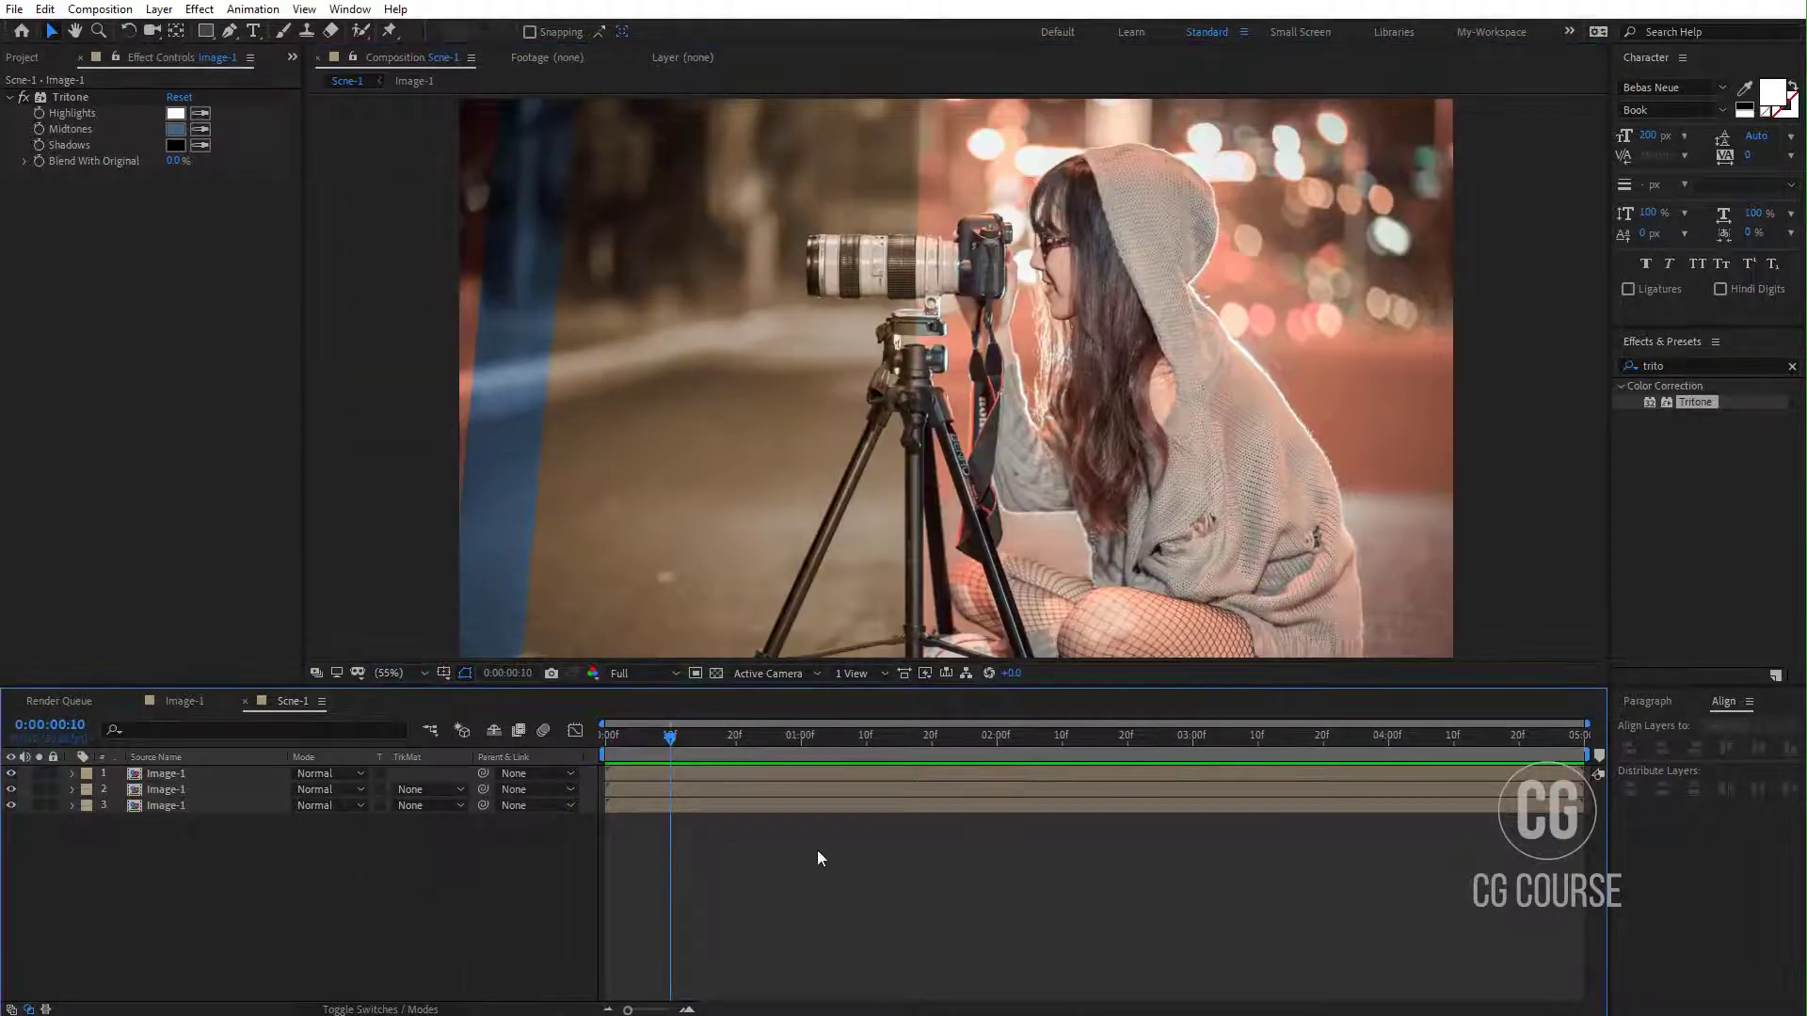
{"action": "left_click_drag", "start_coordinate": [704, 748], "coordinate": [890, 750]}
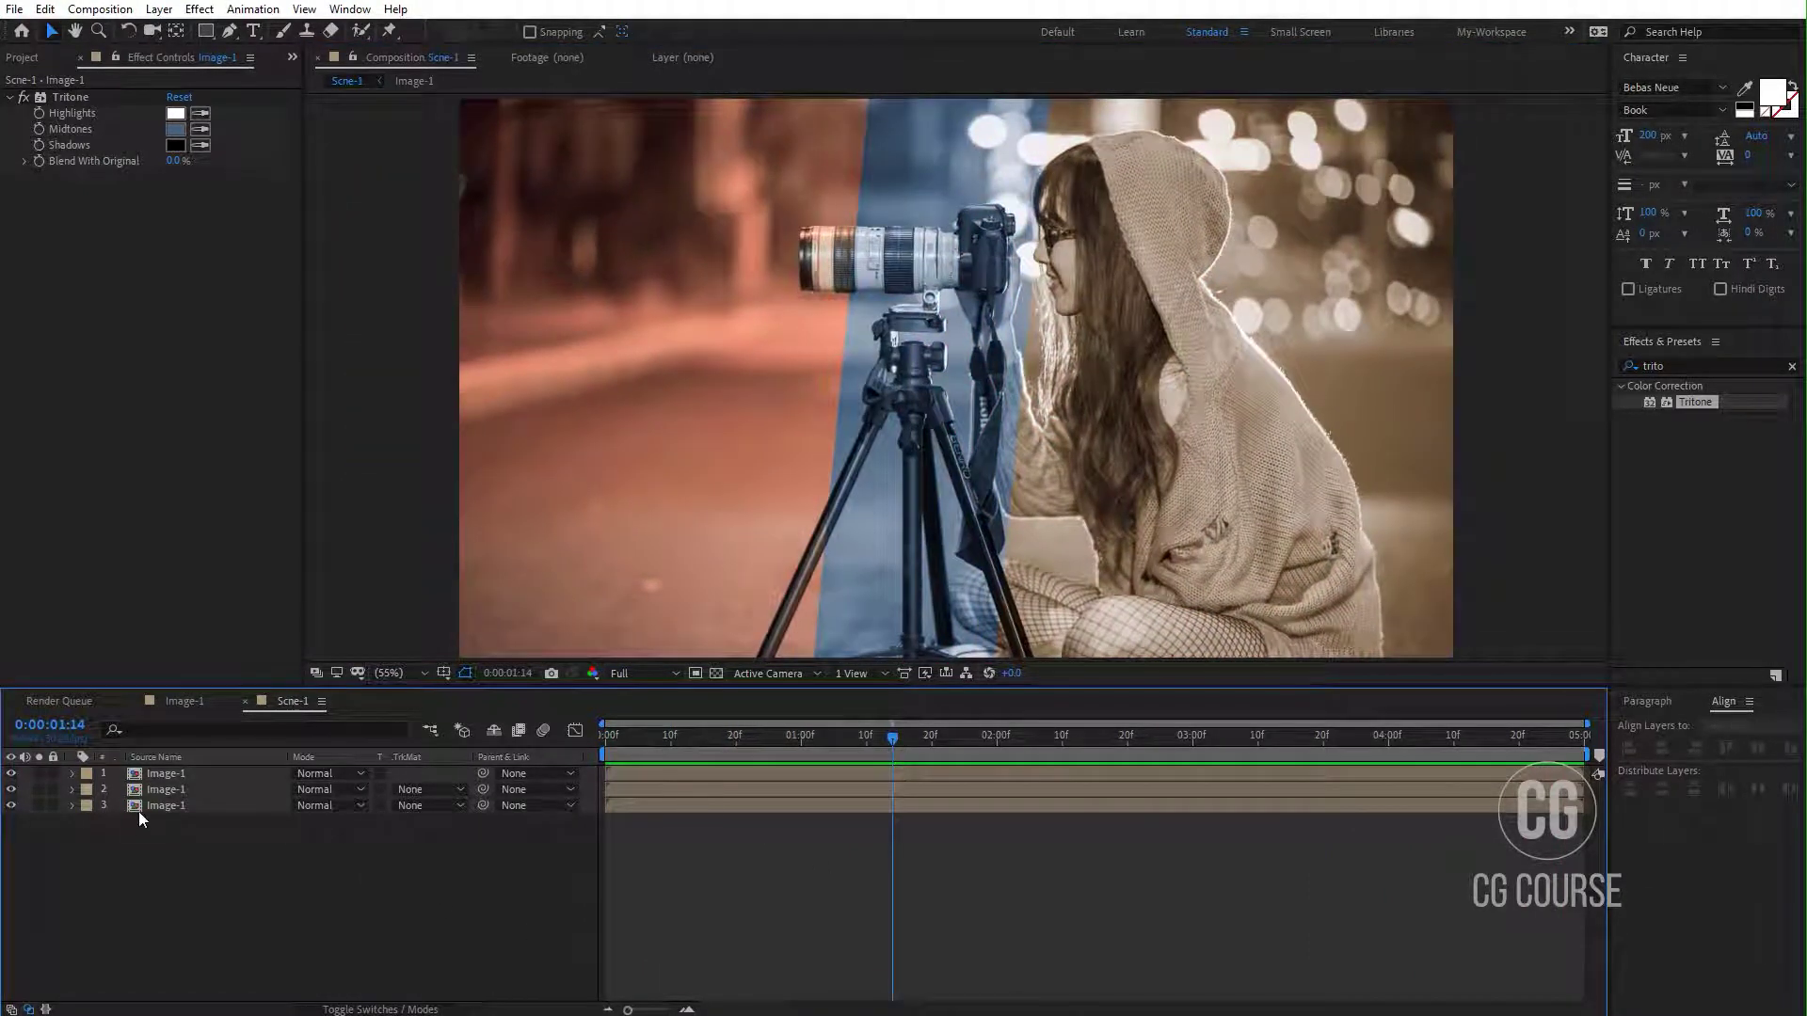
{"action": "left_click", "coordinate": [176, 793]}
Step: Add a Stroke effect to the middle Image-1 layer and bring its Brush Size to 2.0
{"action": "left_click", "coordinate": [1669, 365]}
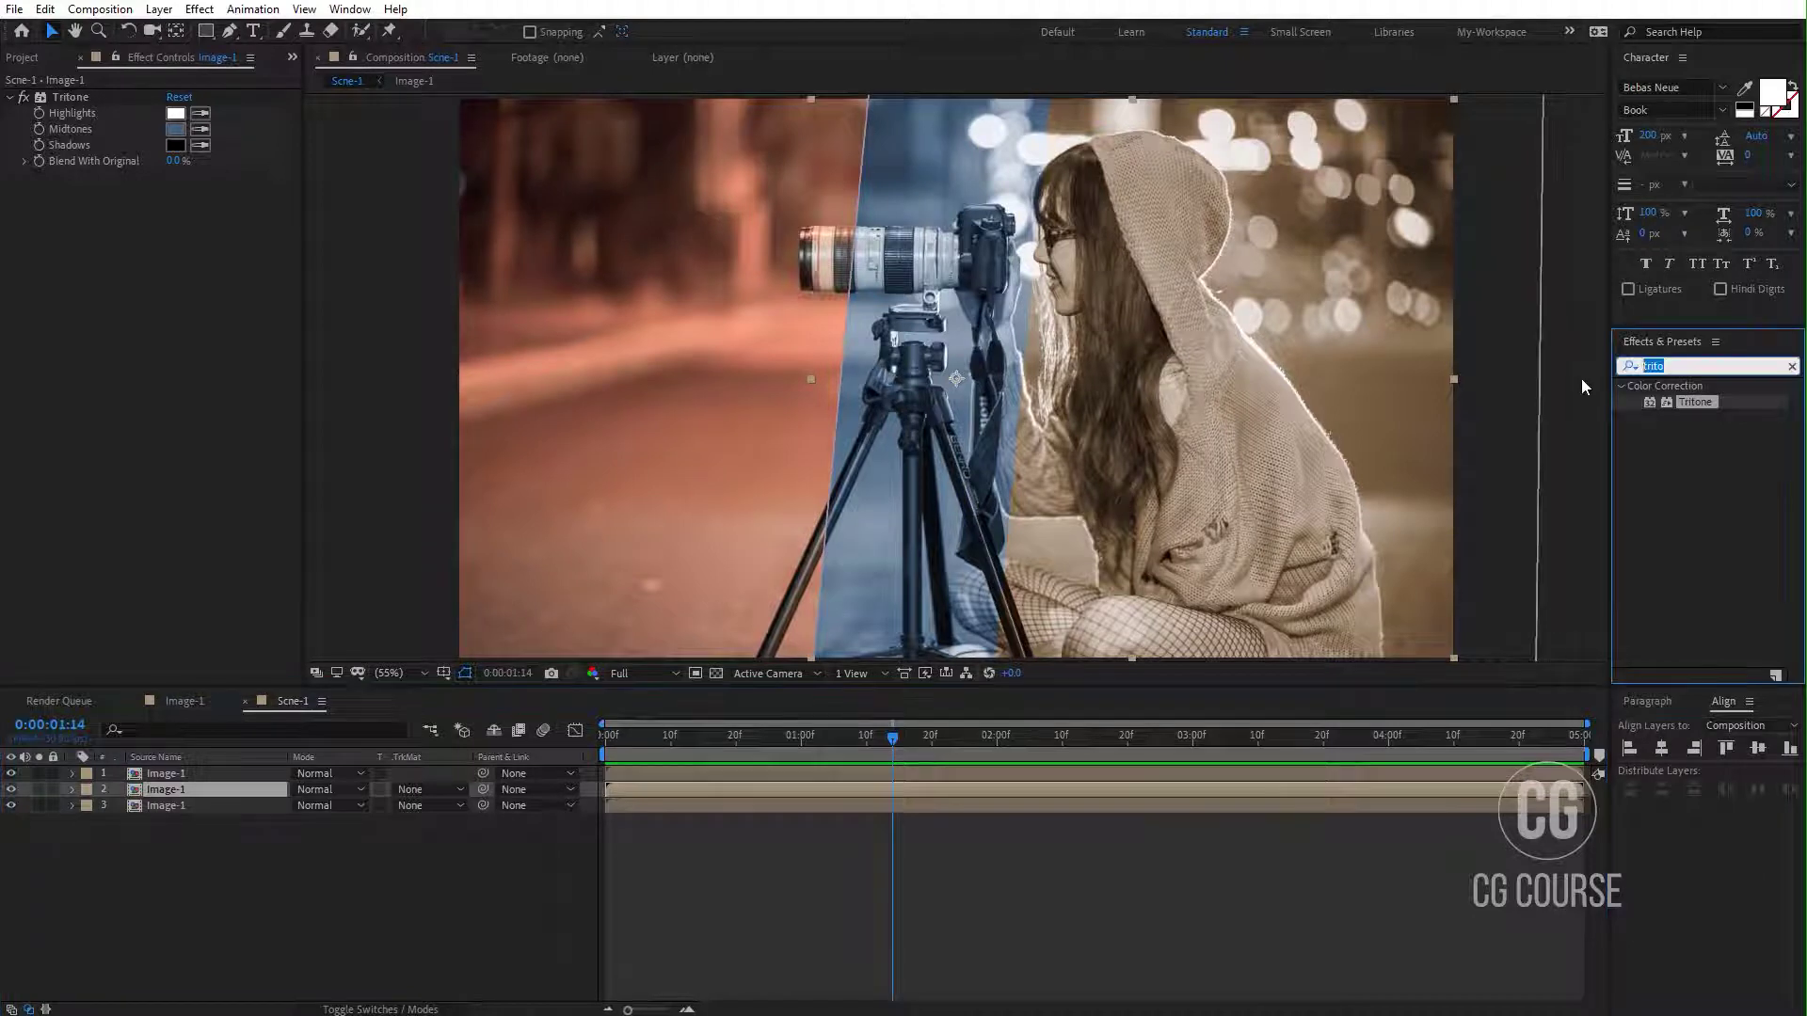
{"action": "type", "text": "stroke"}
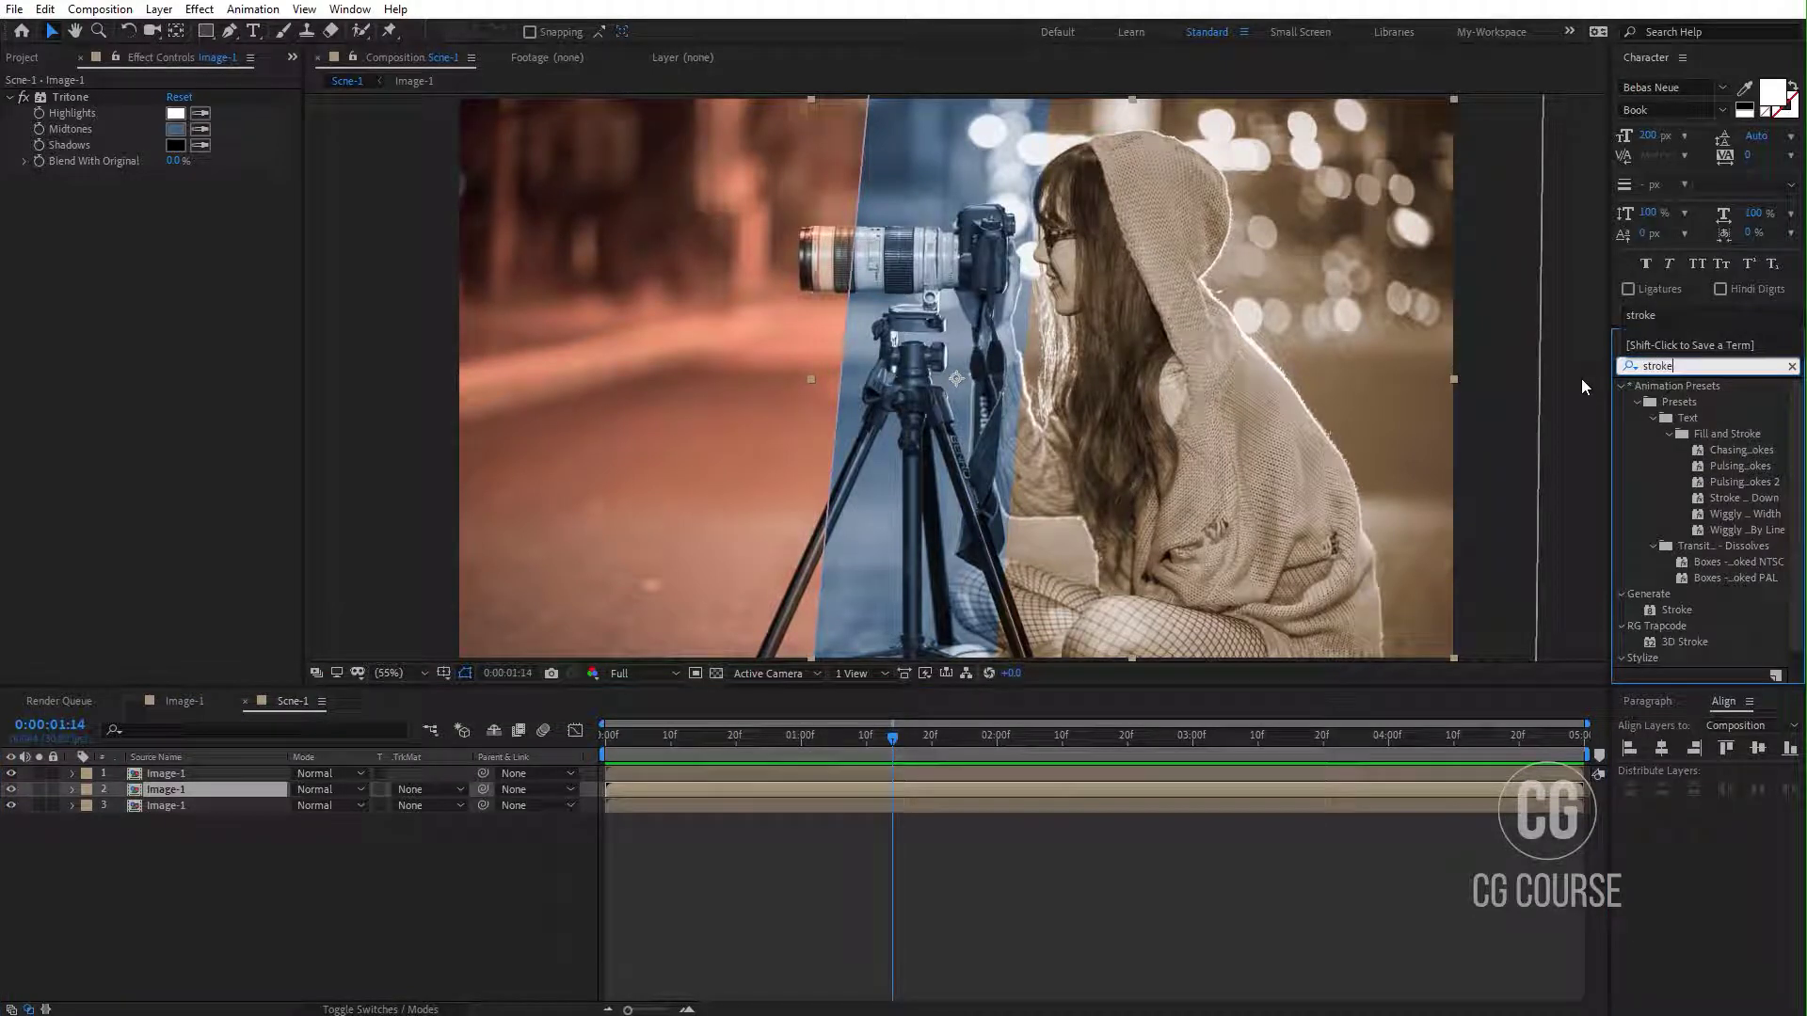
{"action": "scroll", "coordinate": [1731, 602], "scroll_direction": "down", "scroll_amount": 2}
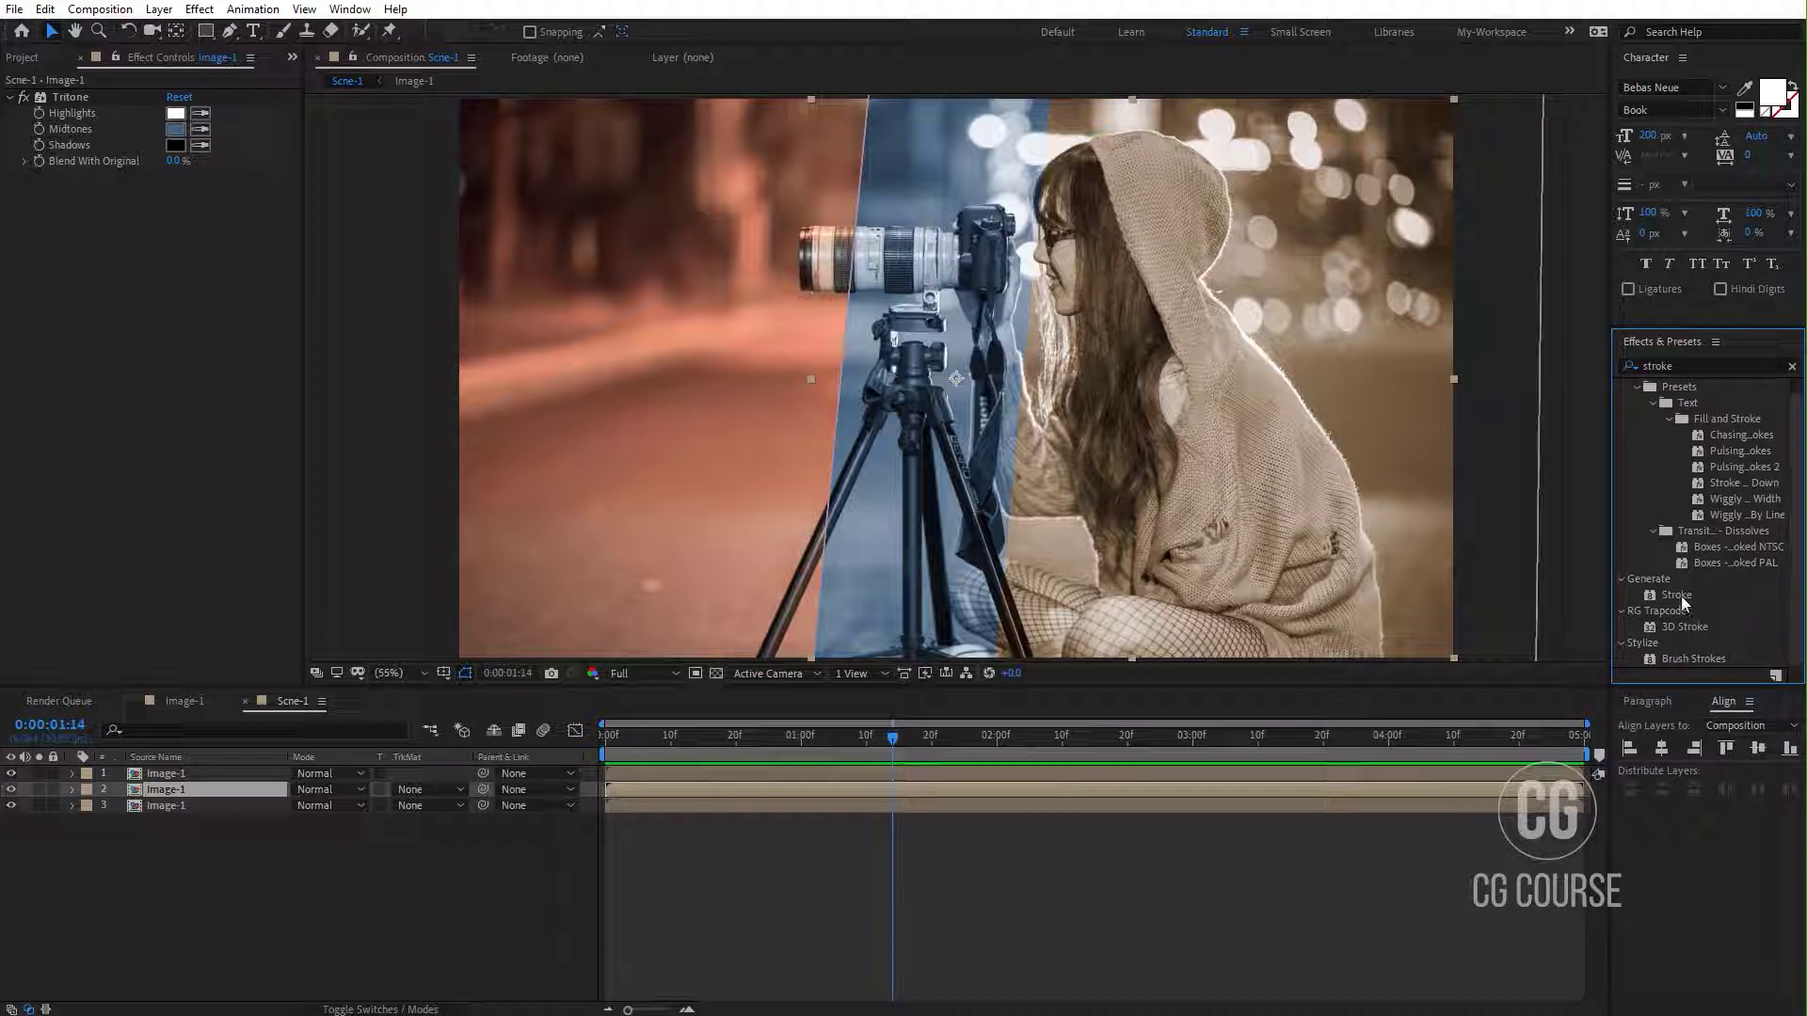
{"action": "mouse_move", "coordinate": [1680, 595]}
{"action": "left_mouse_down"}
{"action": "mouse_move", "coordinate": [376, 927]}
{"action": "mouse_move", "coordinate": [181, 815]}
{"action": "mouse_move", "coordinate": [206, 793]}
{"action": "left_mouse_up"}
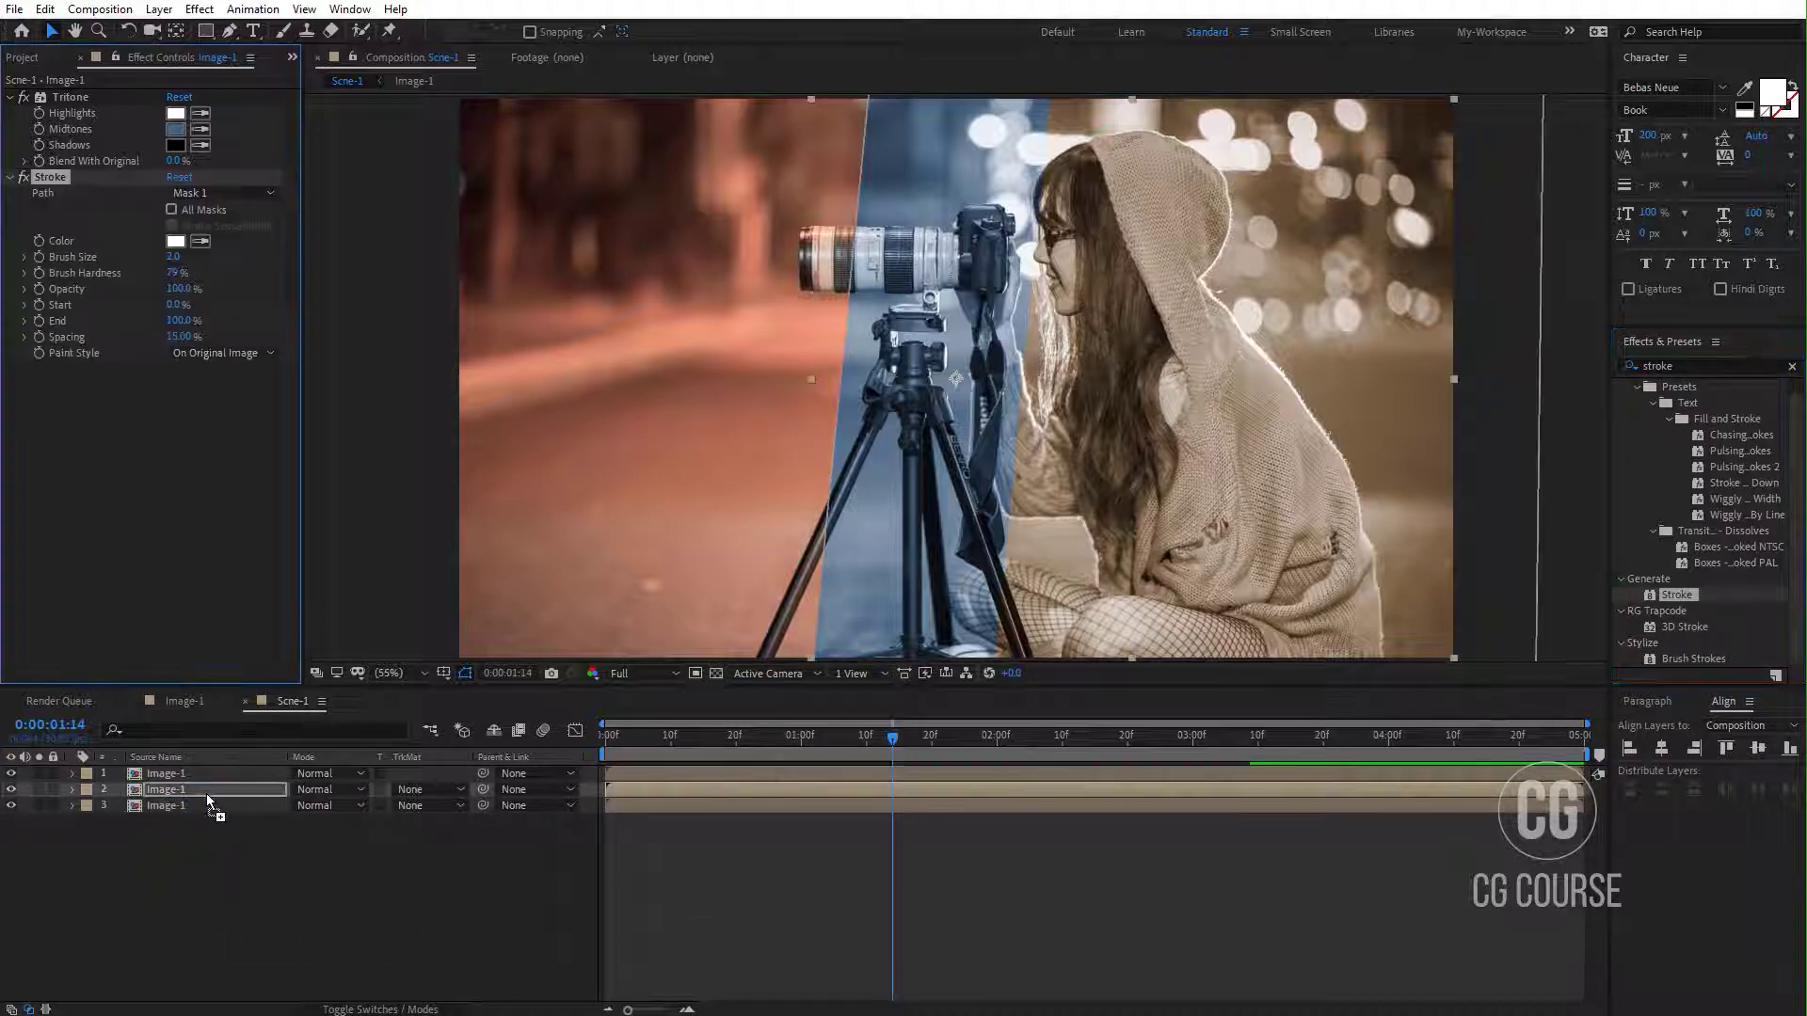
{"action": "left_click", "coordinate": [291, 890]}
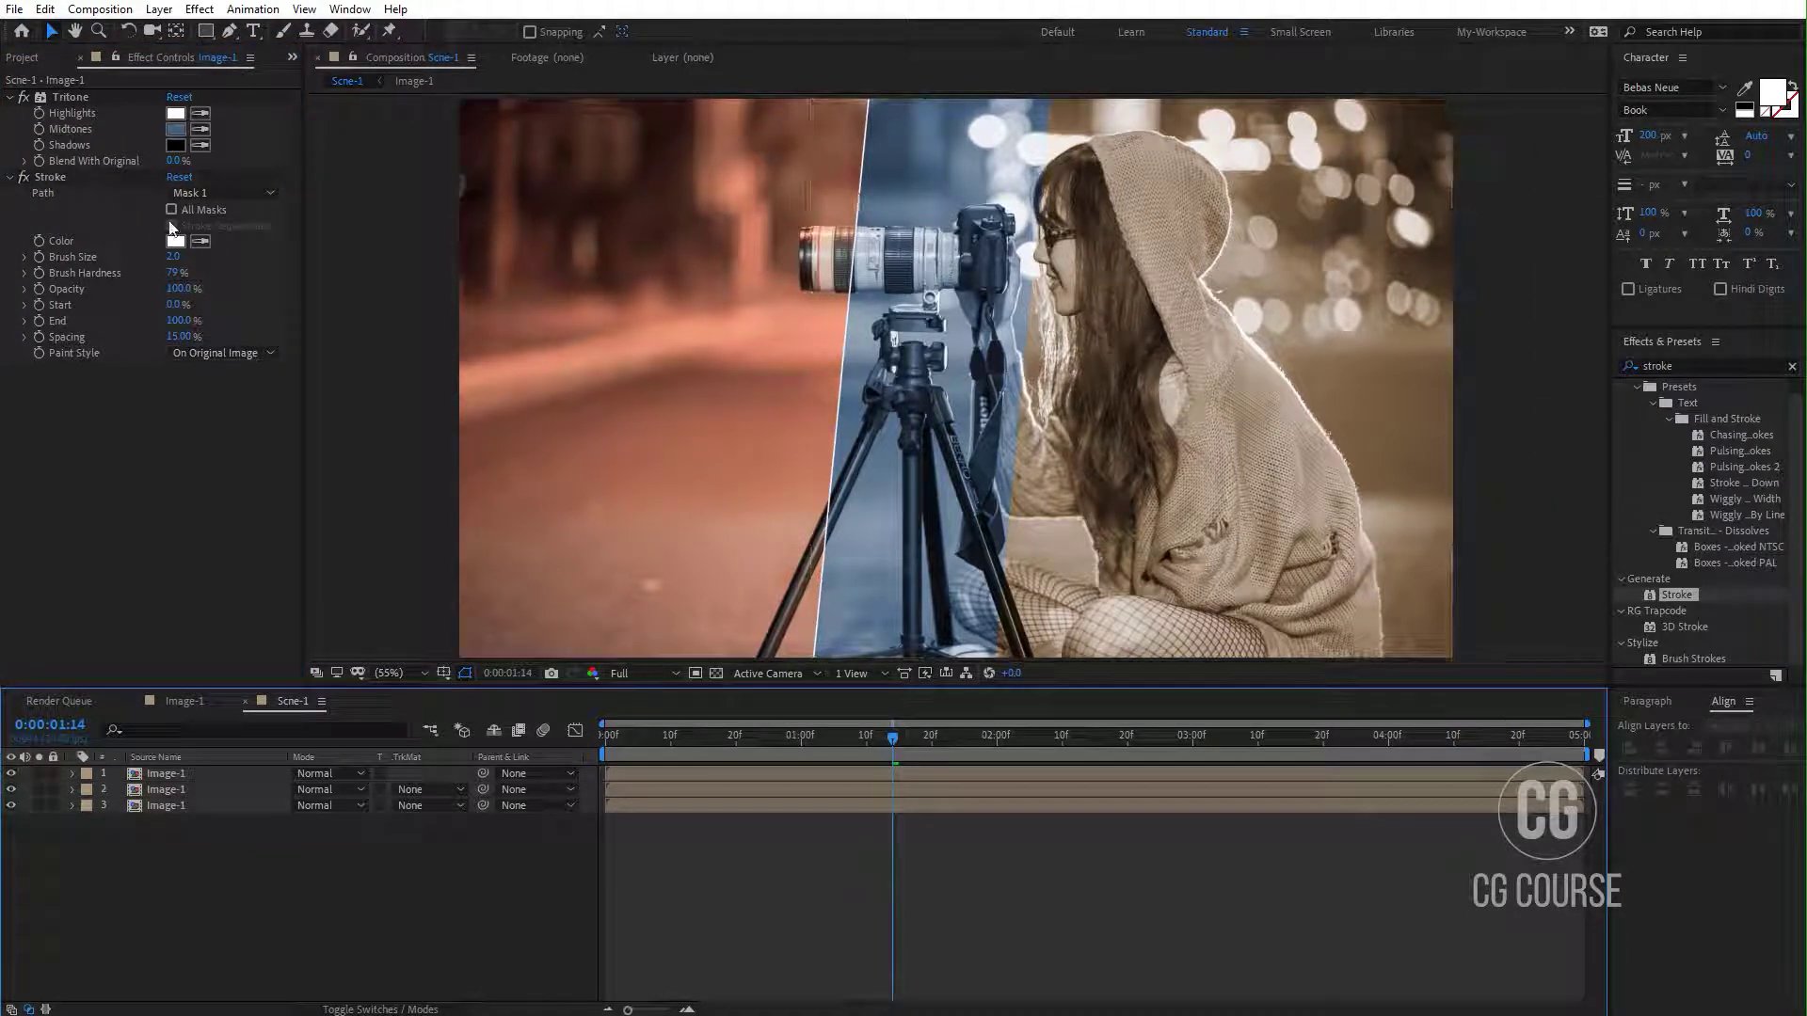
{"action": "left_click", "coordinate": [174, 257]}
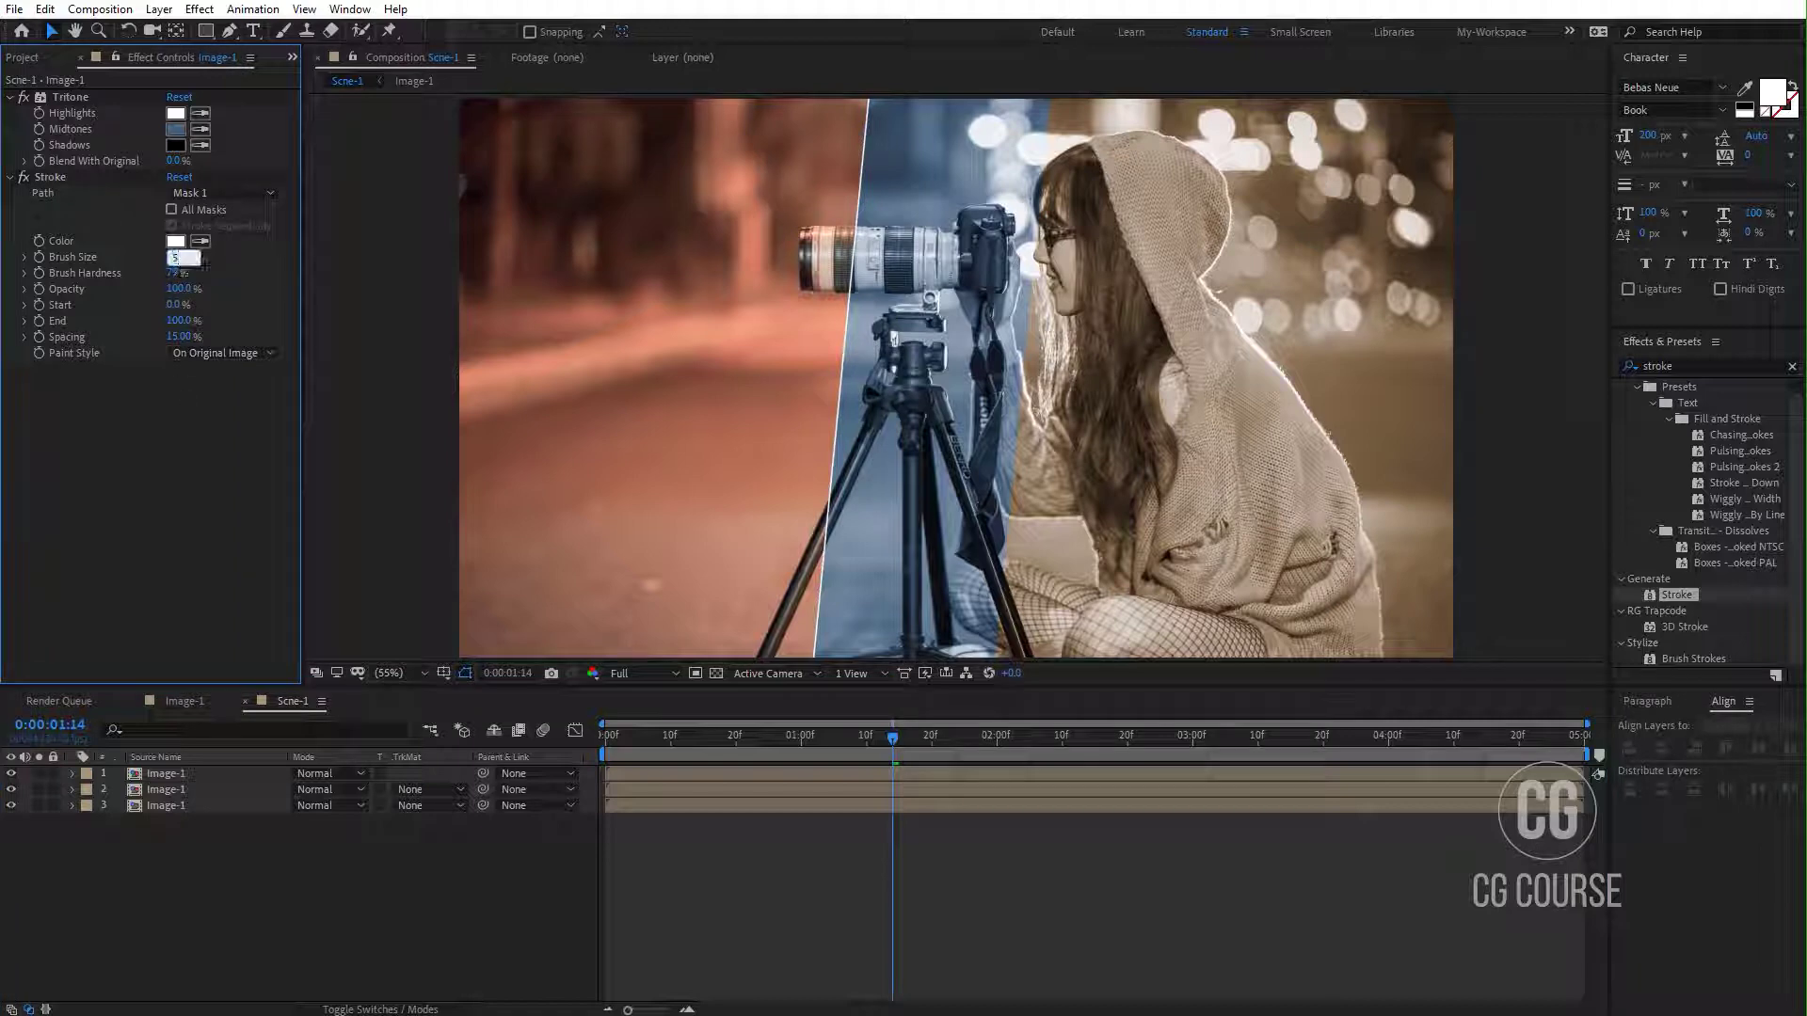
{"action": "type", "text": "5"}
{"action": "left_click", "coordinate": [884, 409]}
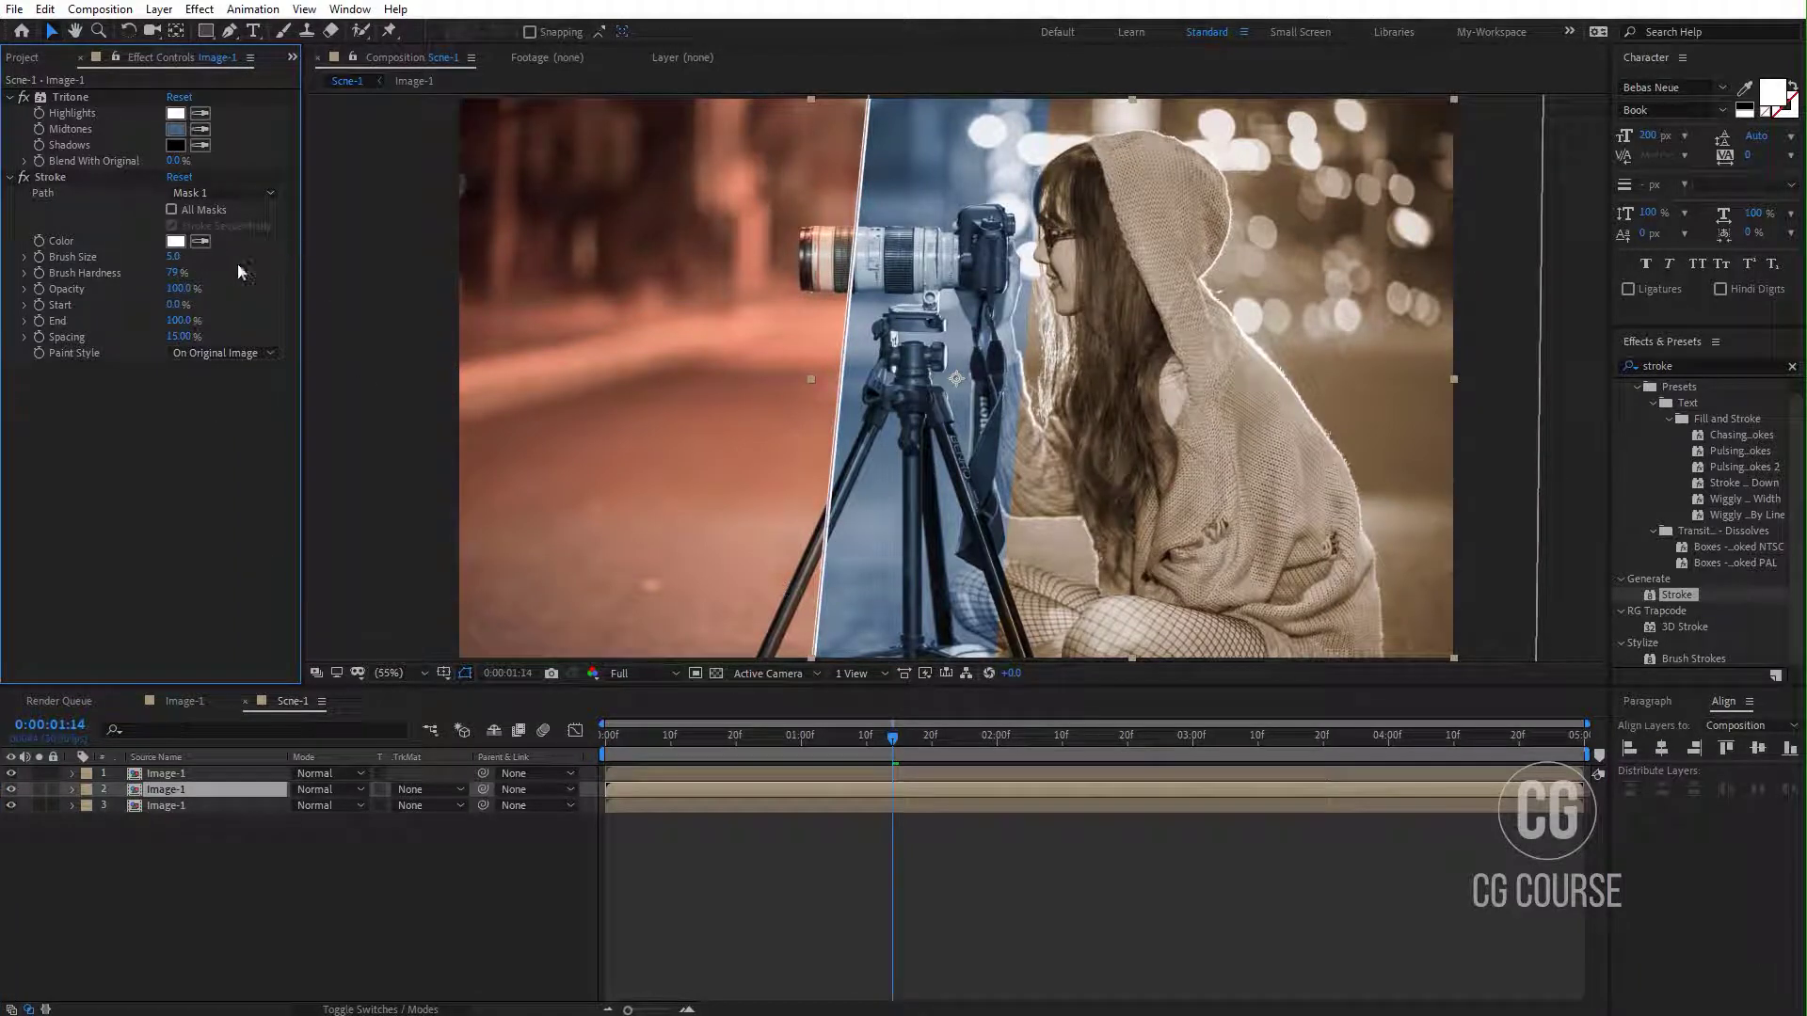
{"action": "left_click_drag", "start_coordinate": [173, 262], "coordinate": [243, 478]}
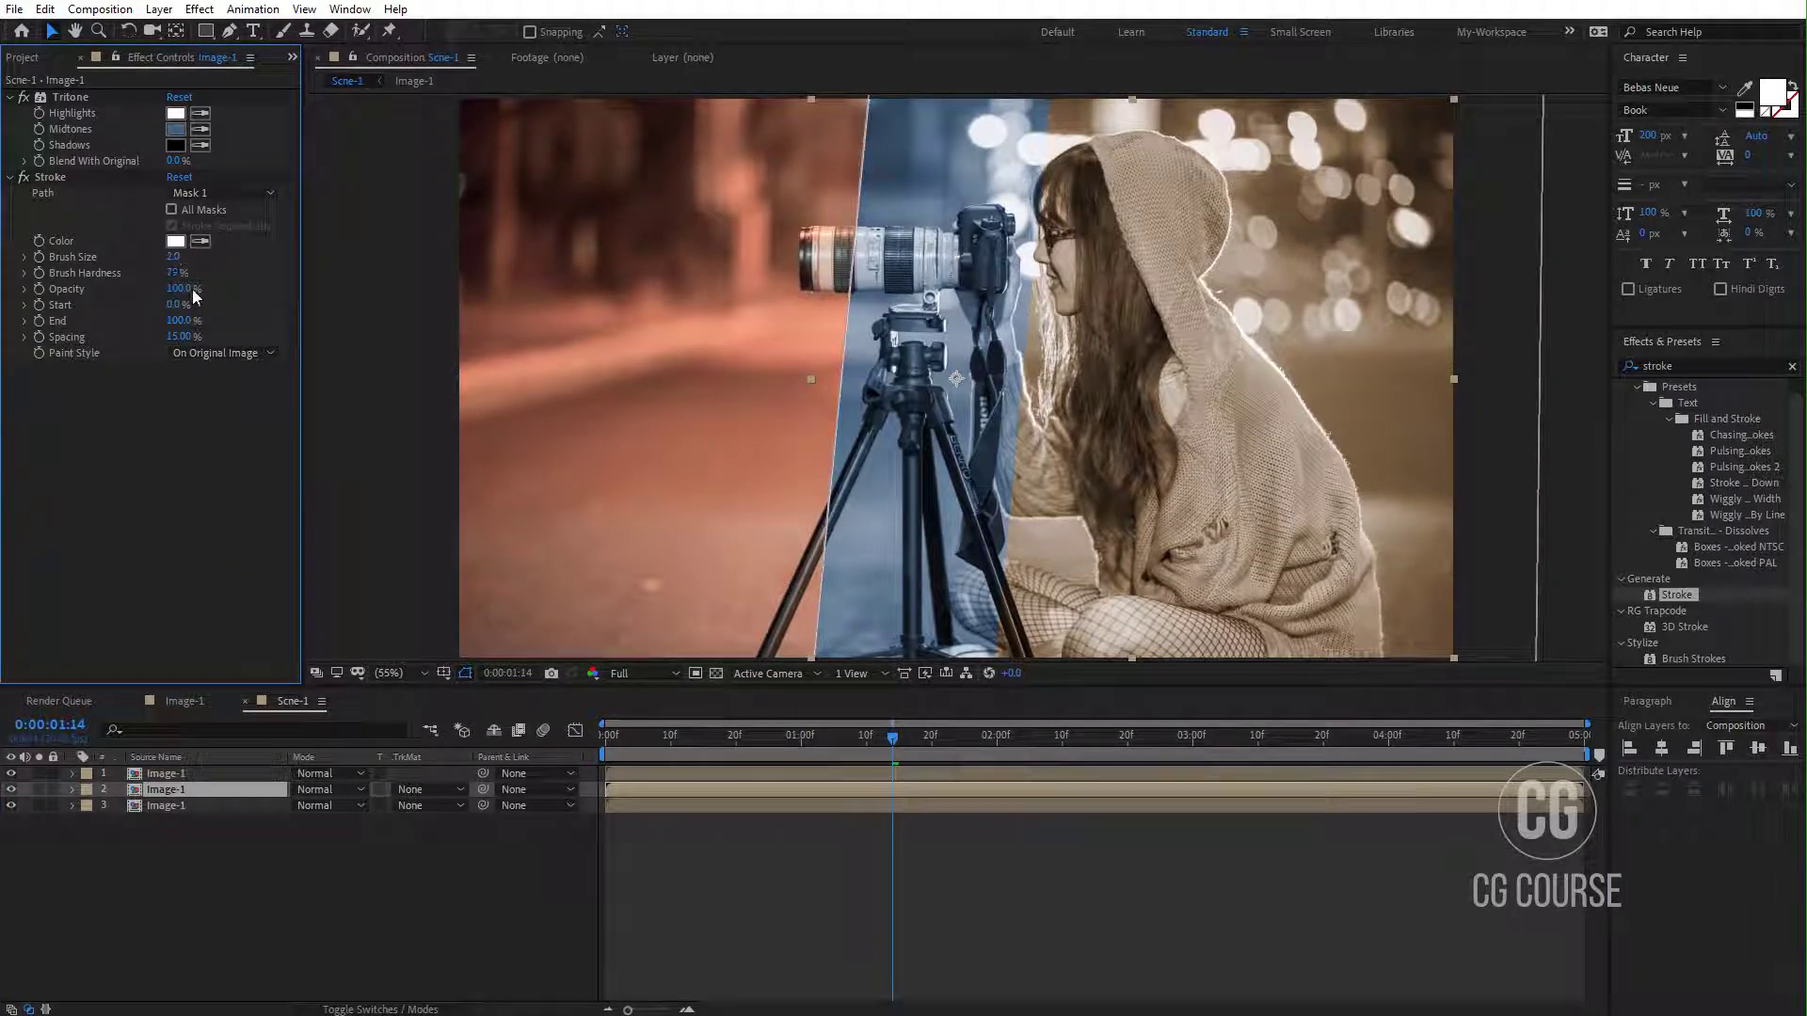
Step: Set the Stroke color to yellow FFD800, keep its Path on Mask 1, and select the effect
{"action": "left_click", "coordinate": [176, 242]}
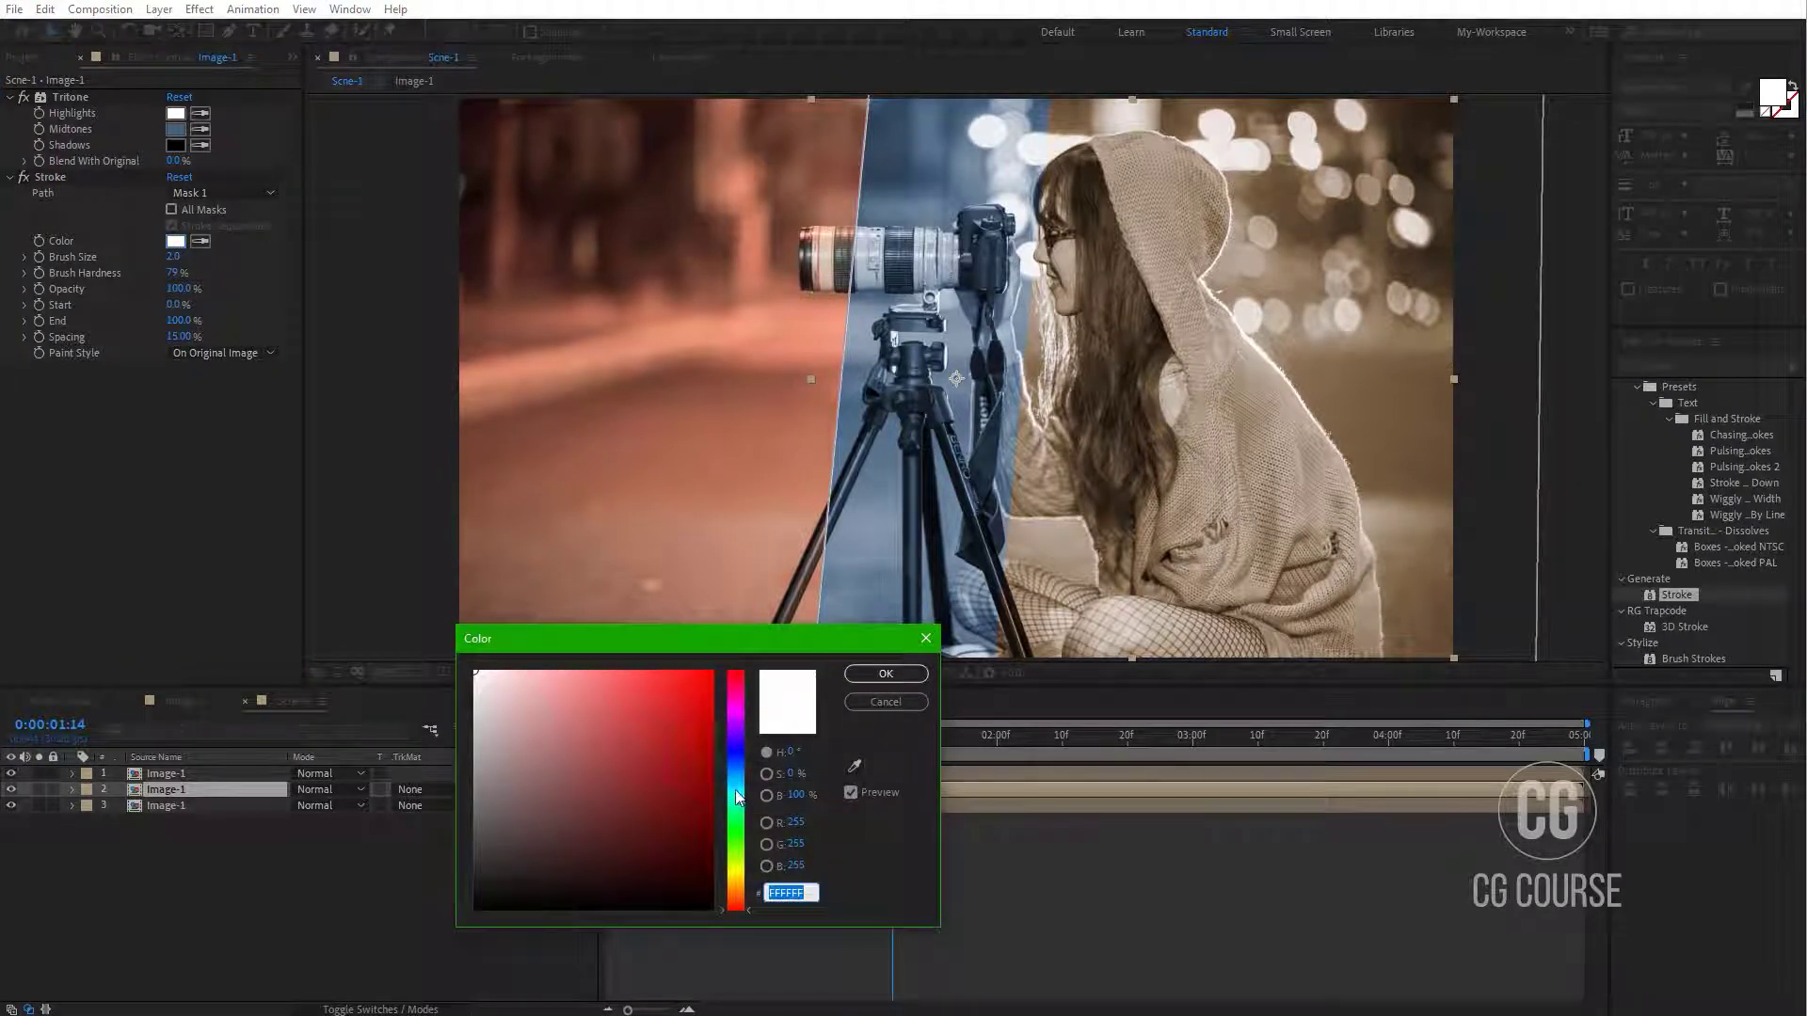
{"action": "left_click_drag", "start_coordinate": [737, 797], "coordinate": [735, 875]}
{"action": "mouse_move", "coordinate": [689, 772]}
{"action": "left_mouse_down"}
{"action": "mouse_move", "coordinate": [694, 693]}
{"action": "mouse_move", "coordinate": [725, 660]}
{"action": "left_mouse_up"}
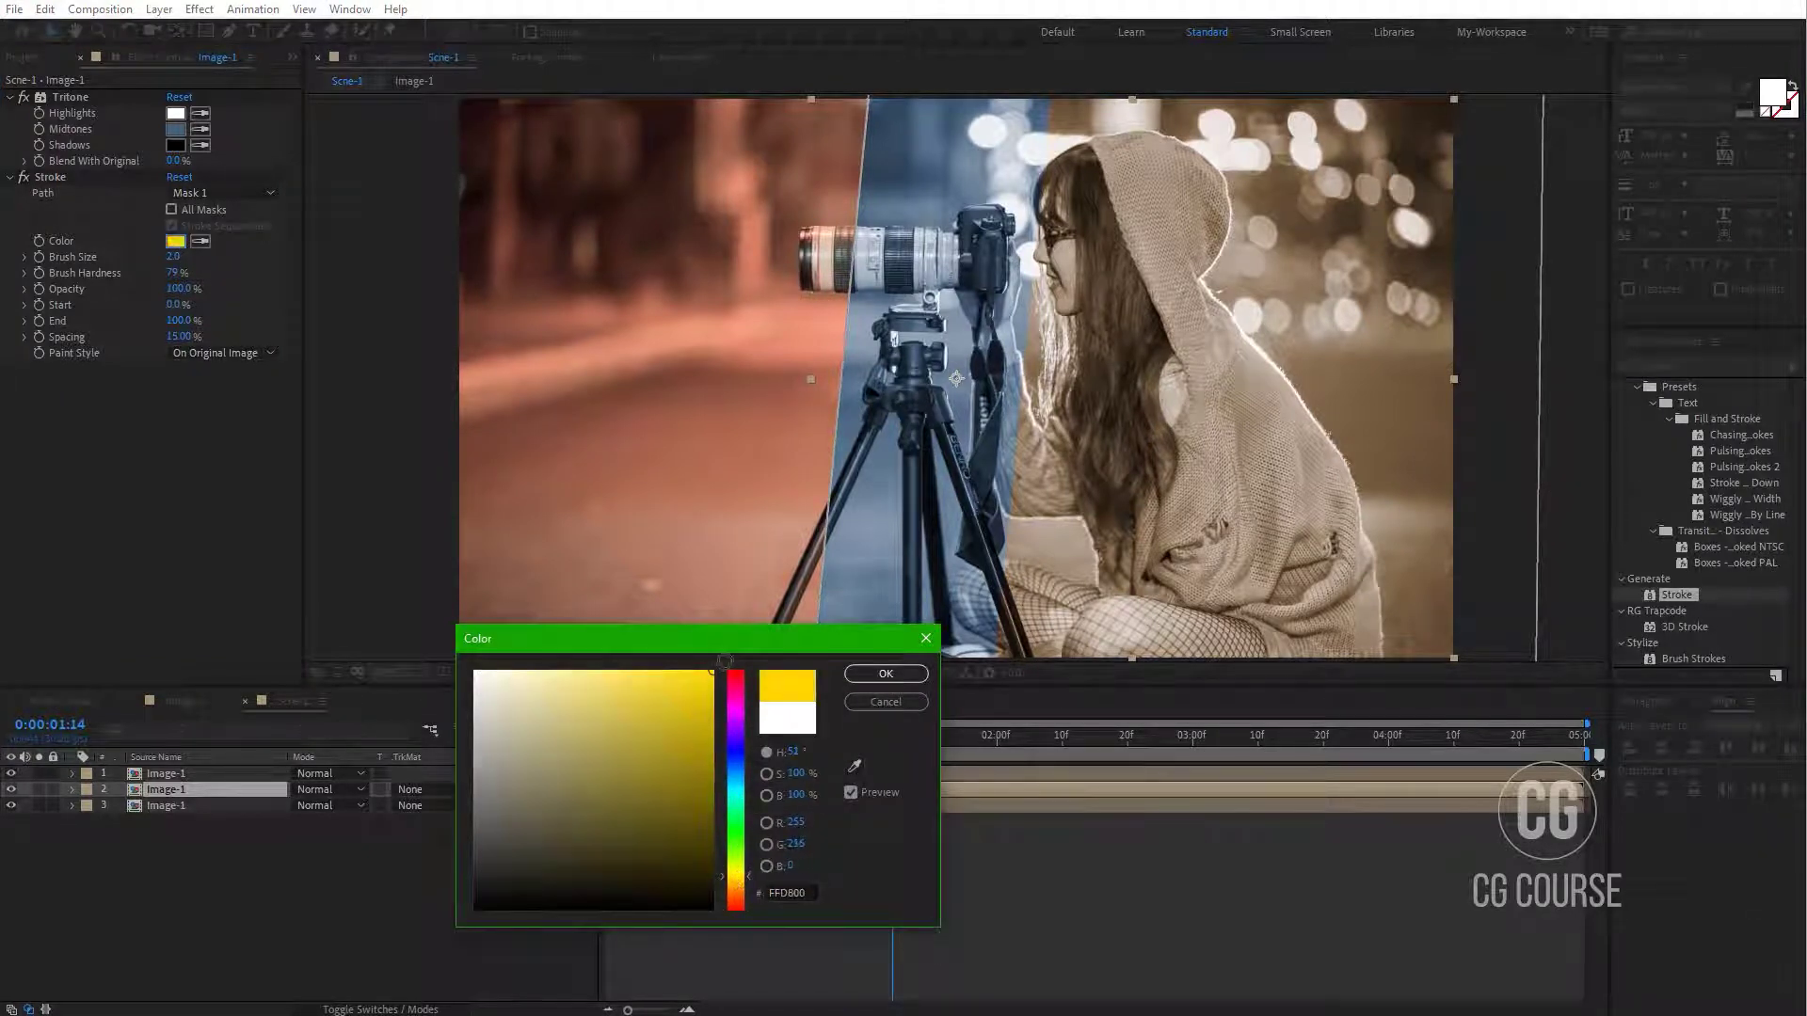
{"action": "left_click", "coordinate": [882, 674]}
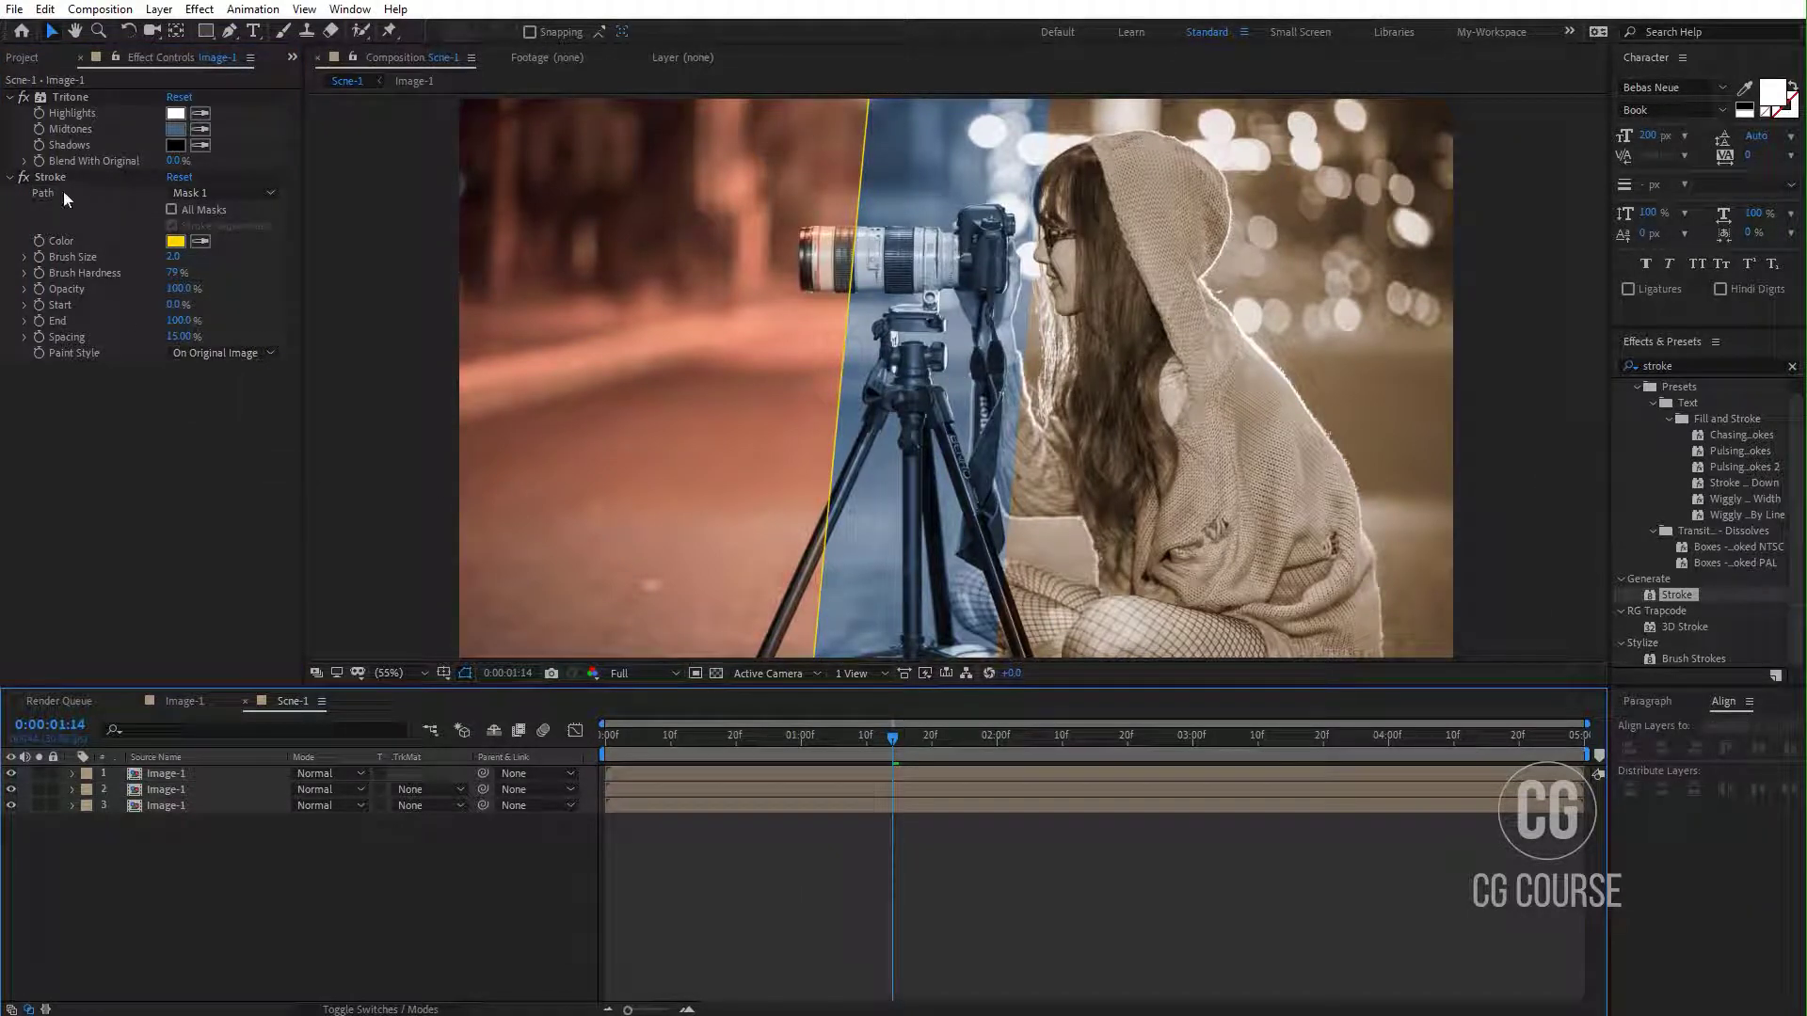
{"action": "left_click", "coordinate": [216, 194]}
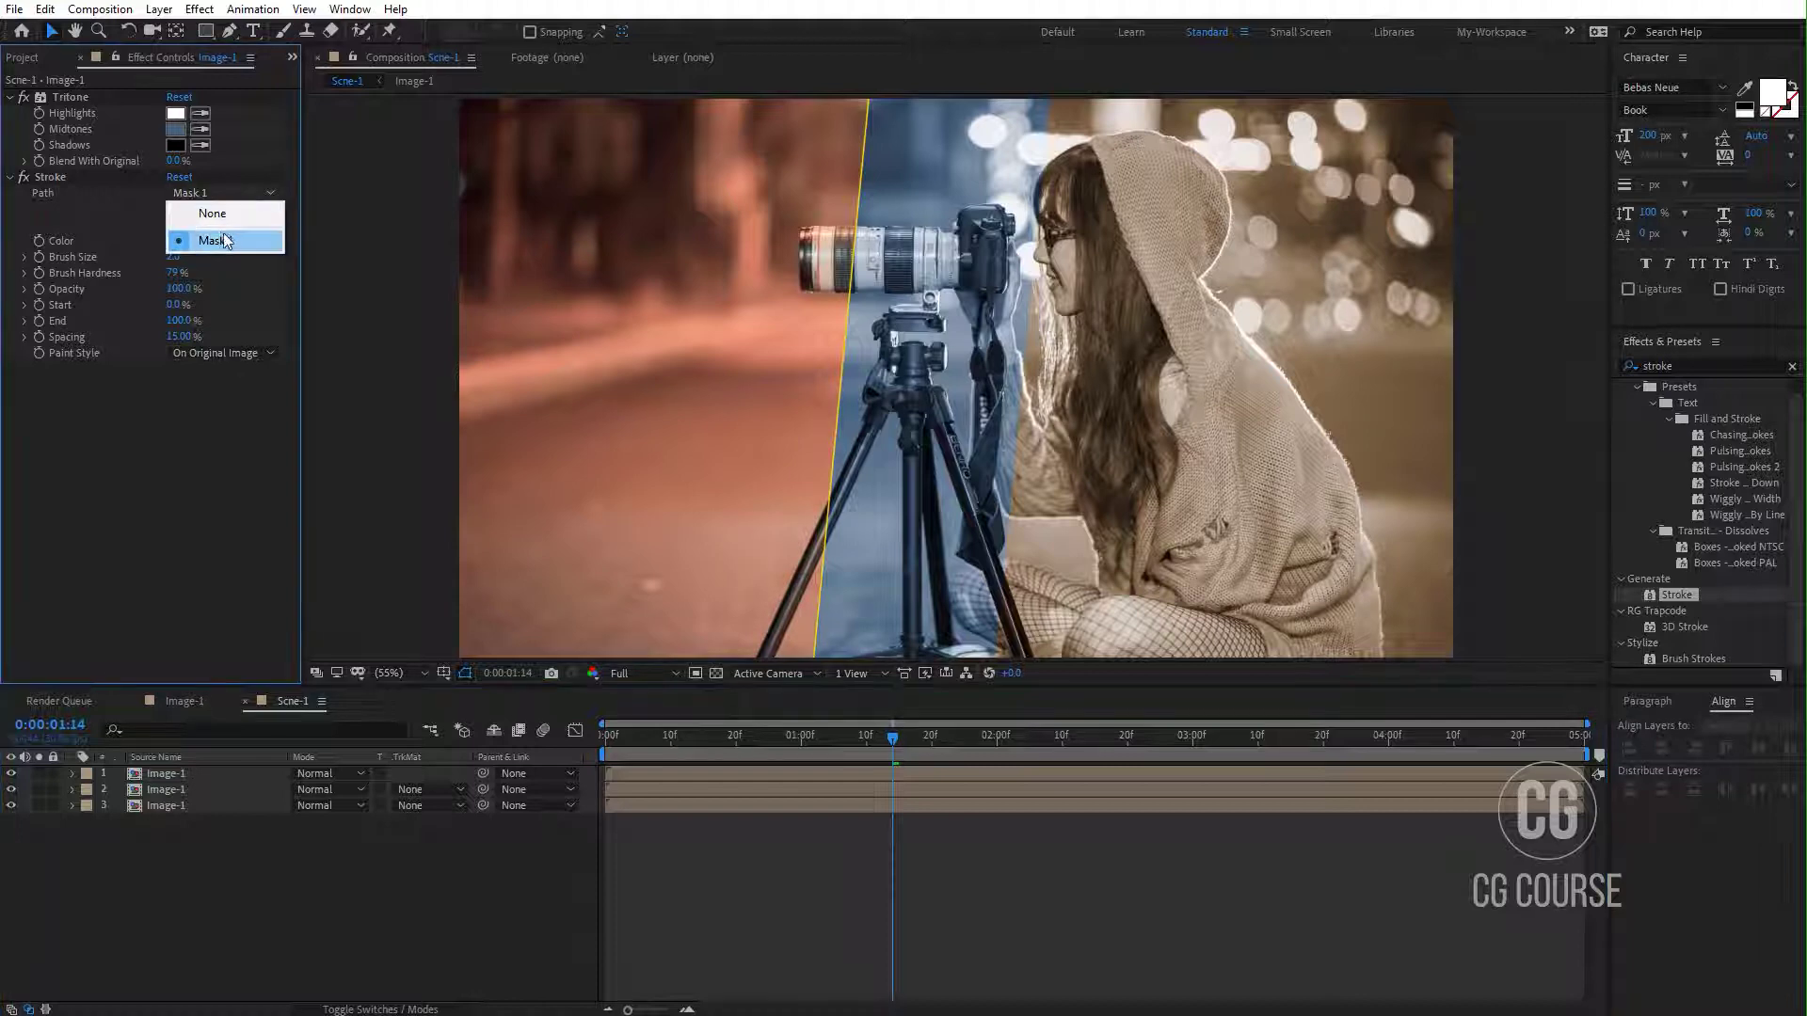
{"action": "left_click", "coordinate": [226, 240]}
{"action": "left_click", "coordinate": [47, 177]}
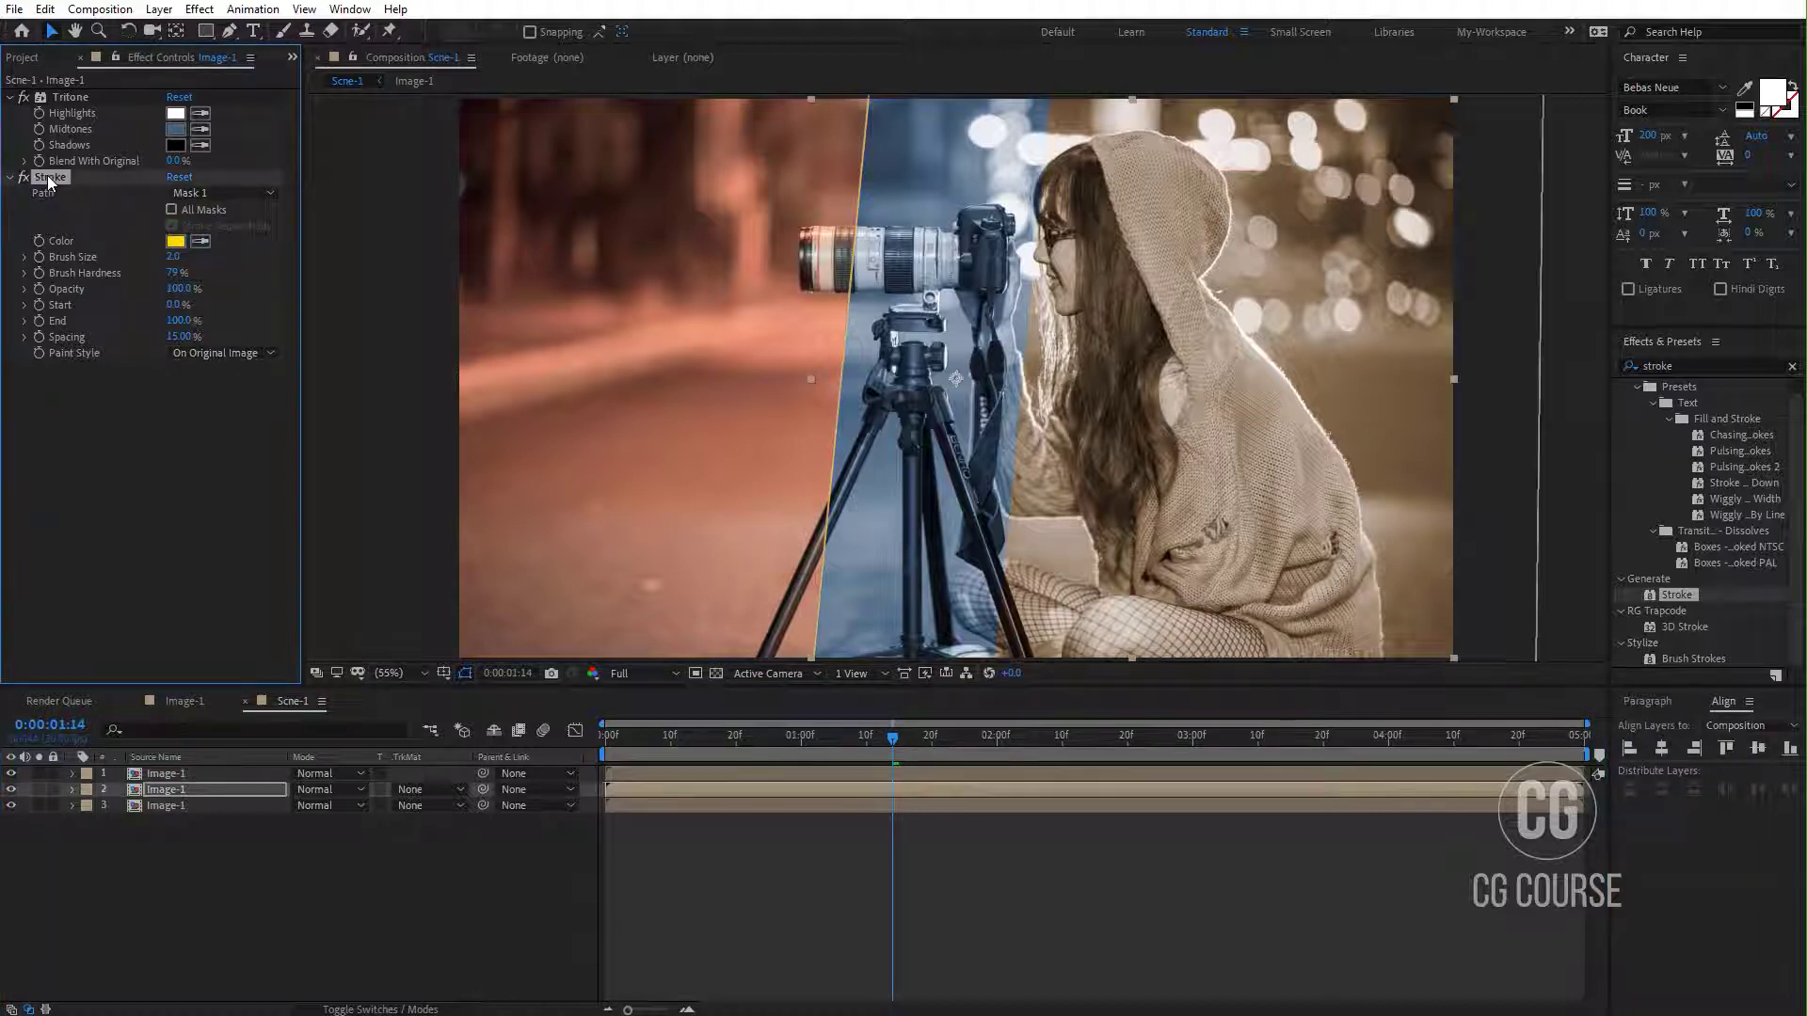
Step: Paste the copied Stroke effect onto the top photo layer
{"action": "left_click", "coordinate": [165, 774]}
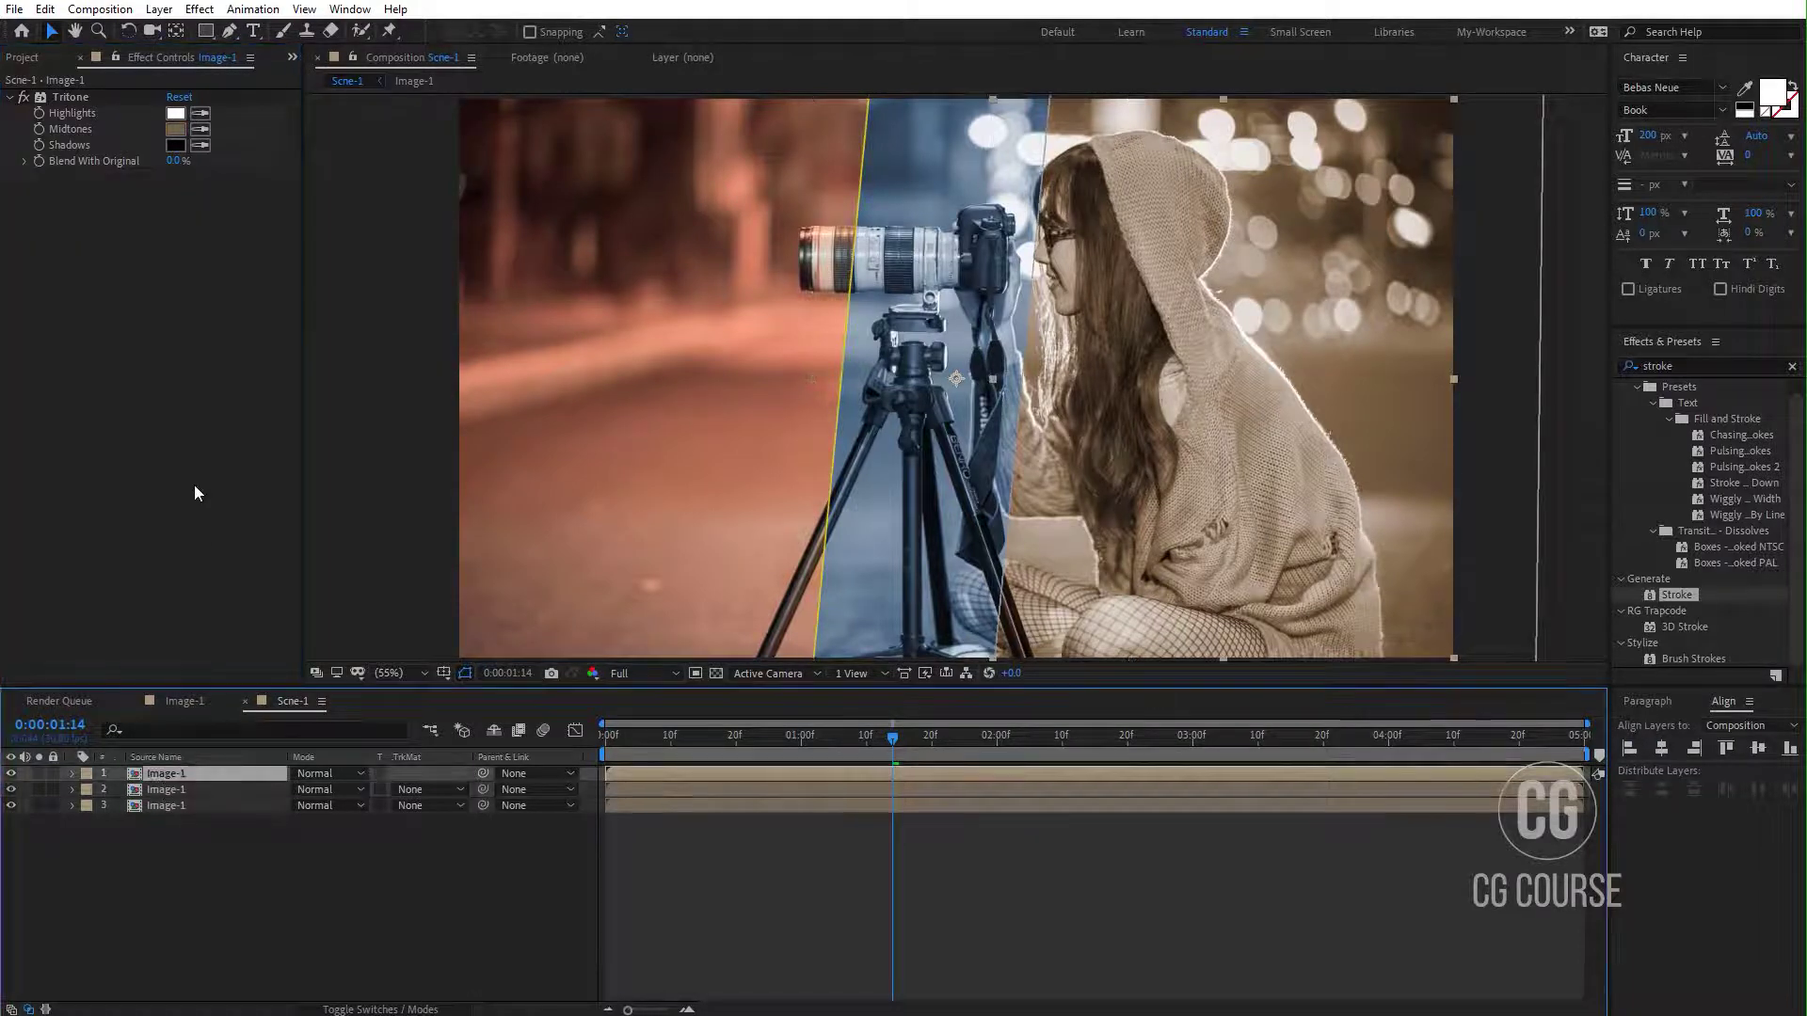
{"action": "key", "text": "ctrl+v"}
{"action": "left_click", "coordinate": [811, 916]}
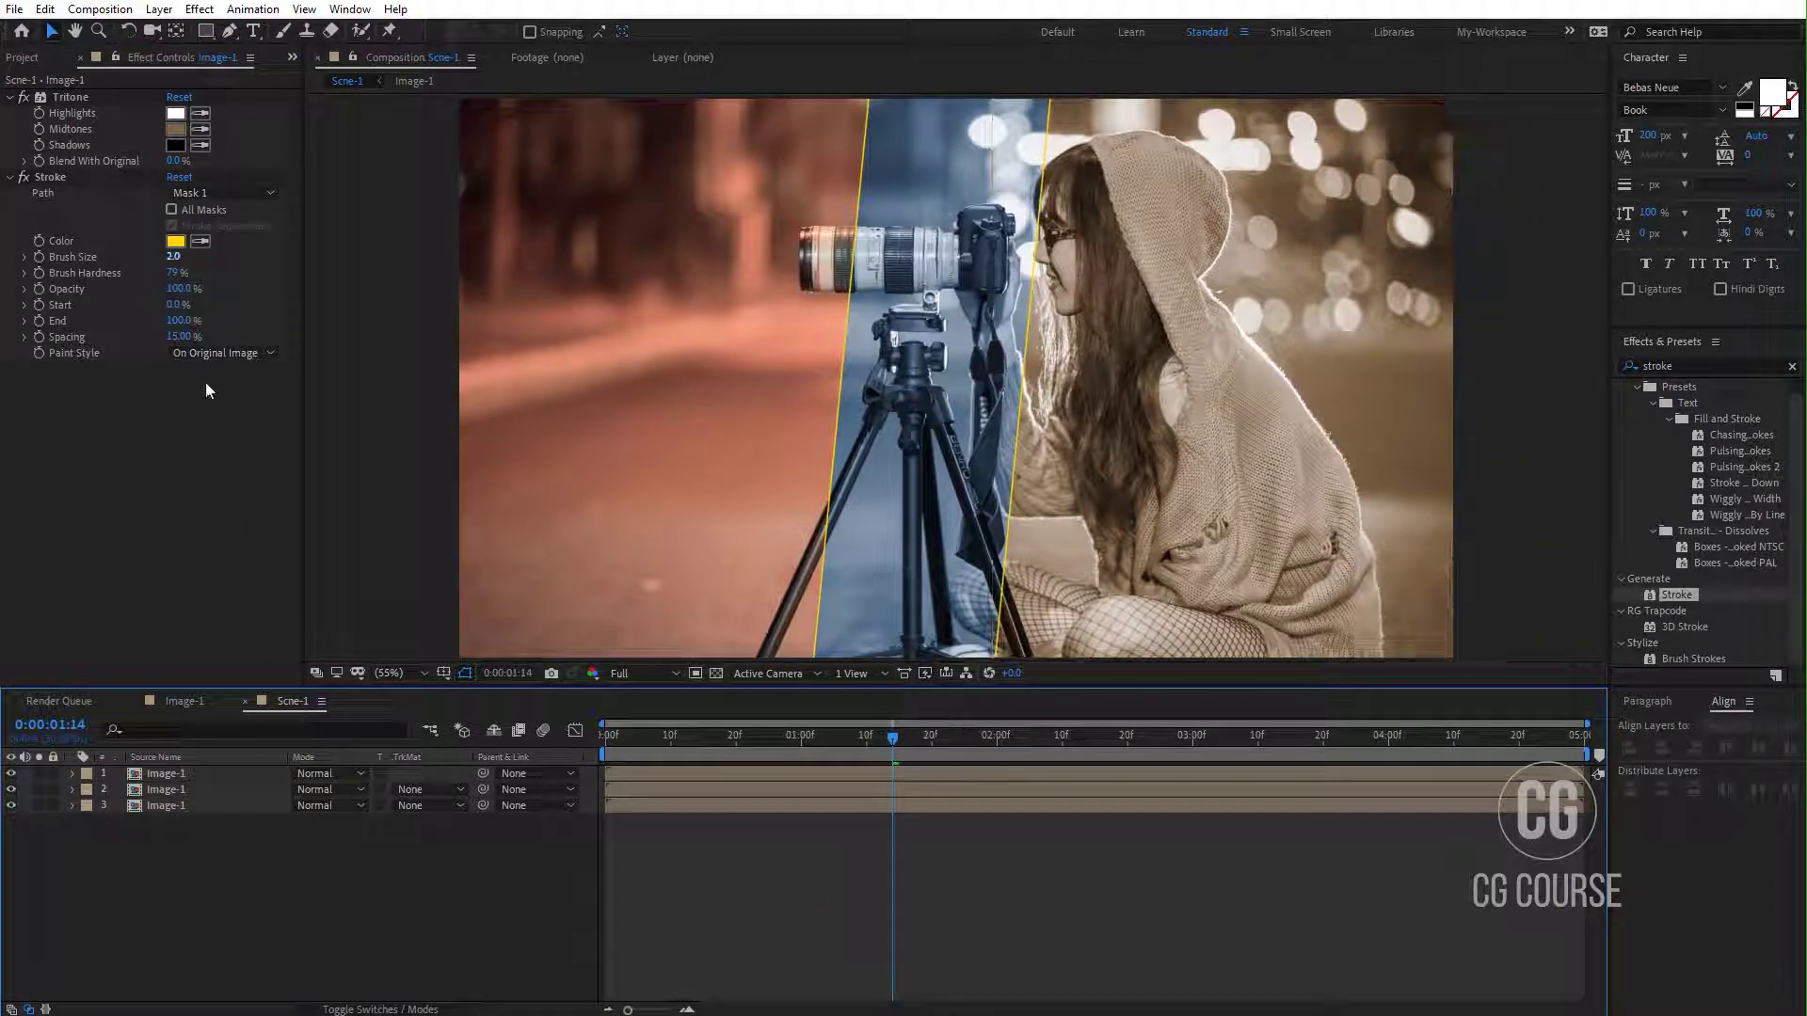
Step: Change the top layer's stroke colour to a light blue (005AFF)
{"action": "left_click", "coordinate": [175, 242]}
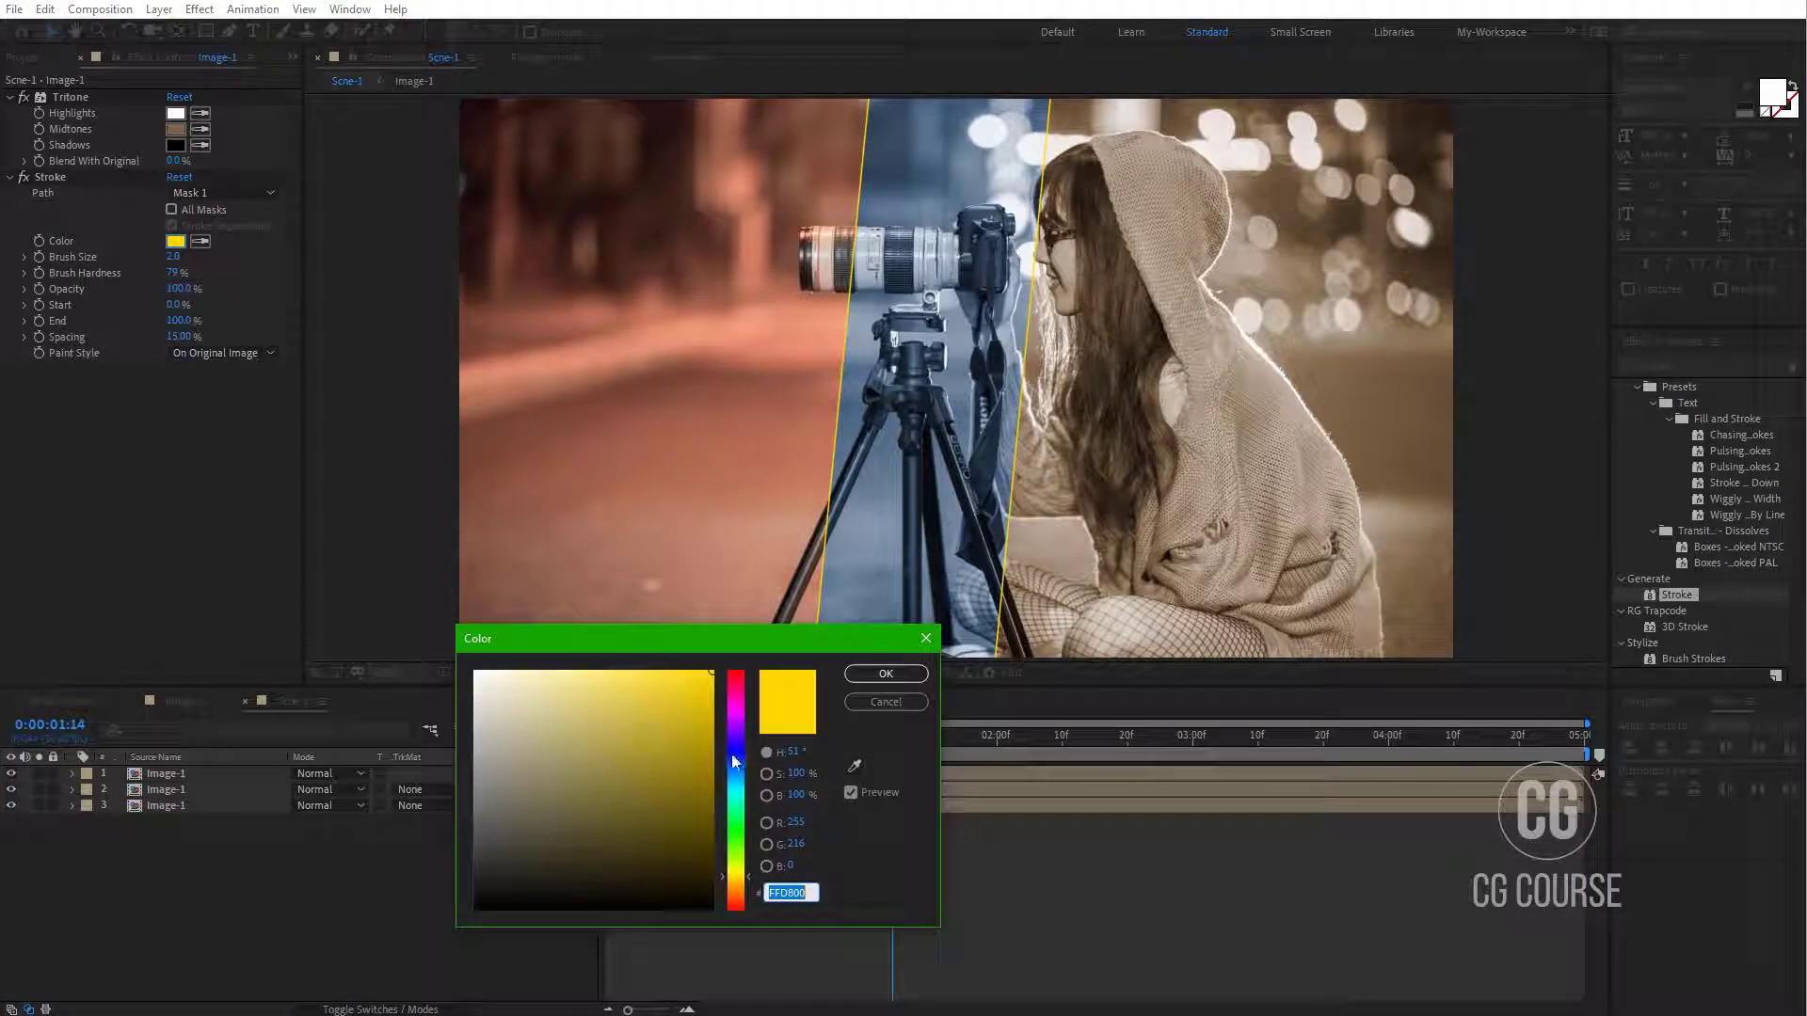
{"action": "left_click", "coordinate": [732, 755]}
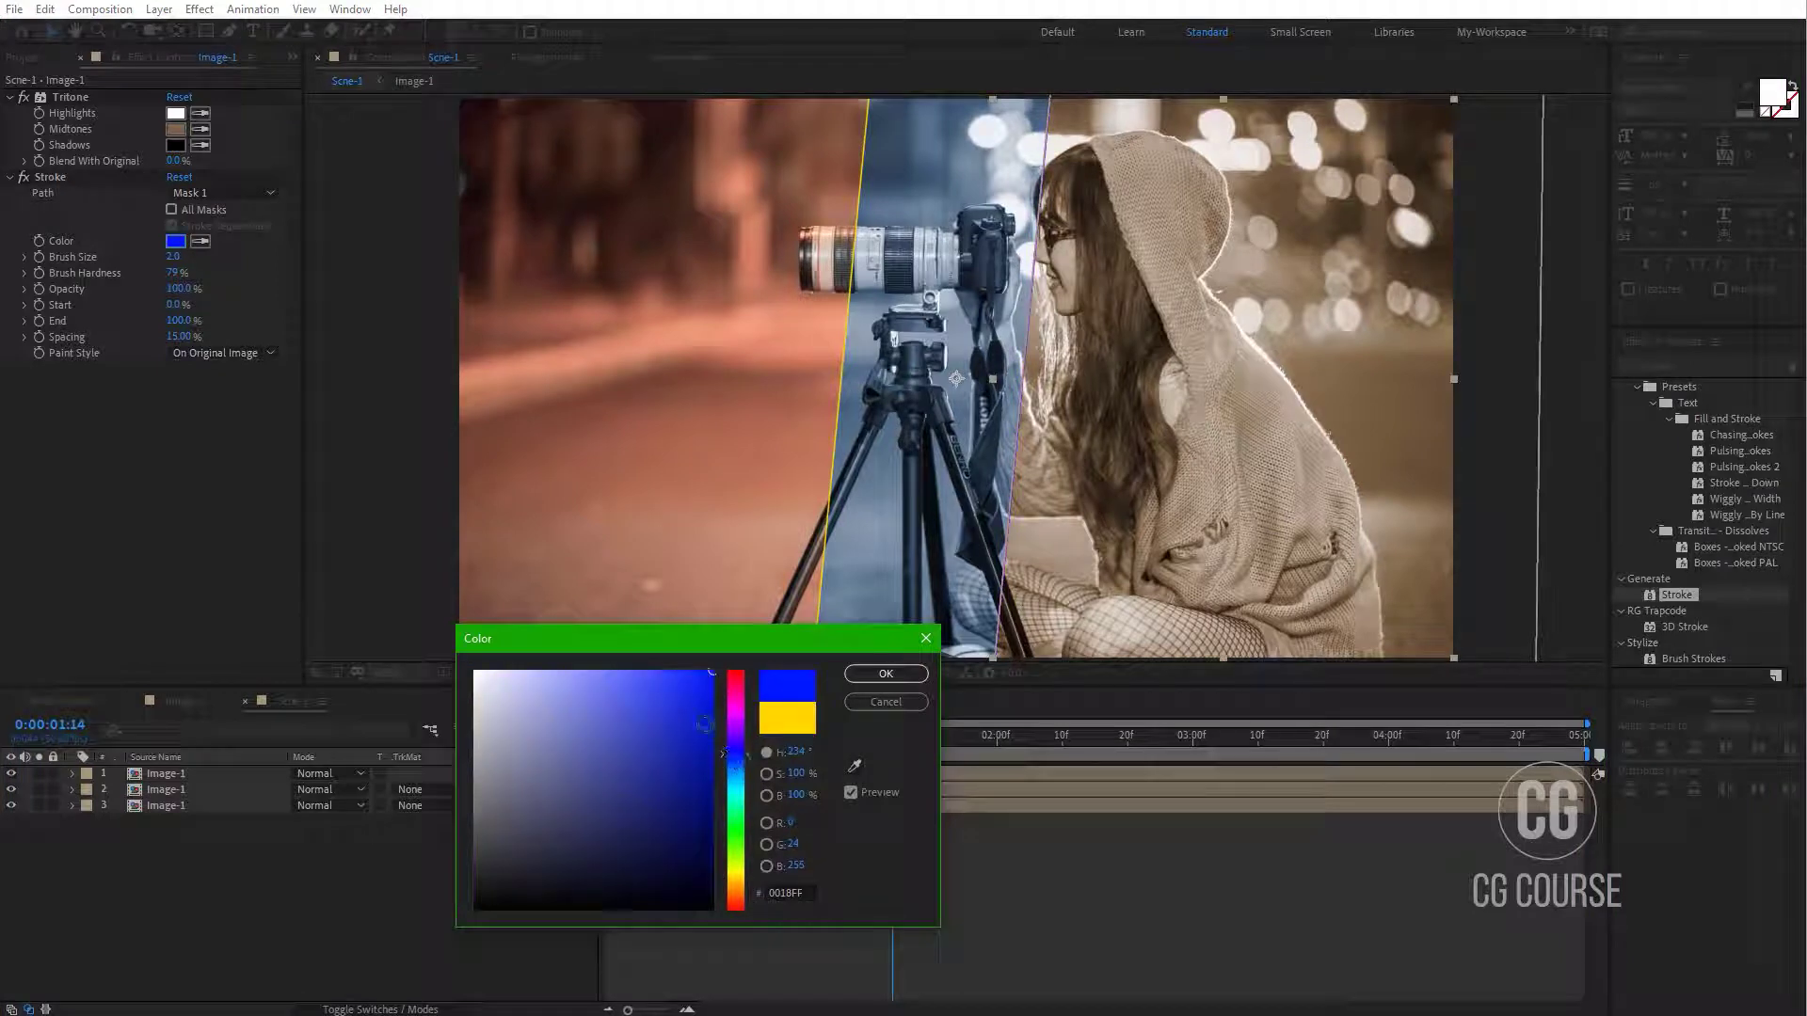
{"action": "left_click", "coordinate": [885, 674]}
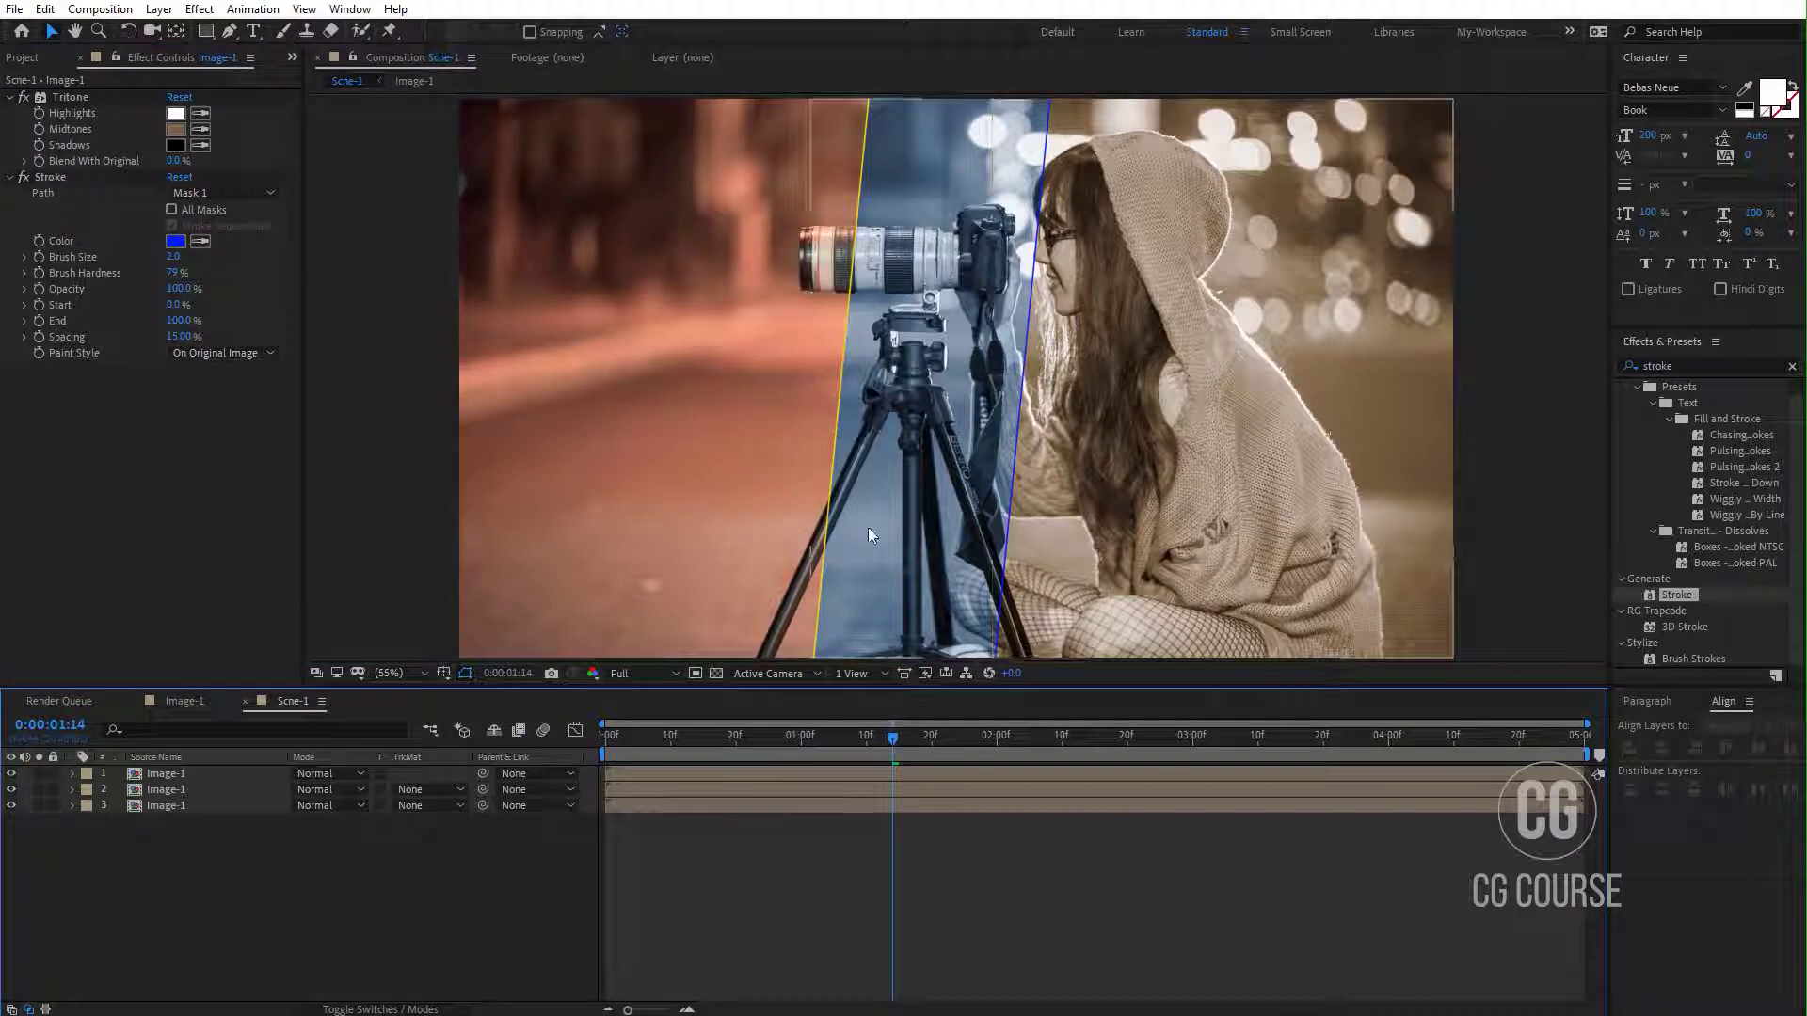
{"action": "left_click", "coordinate": [175, 242]}
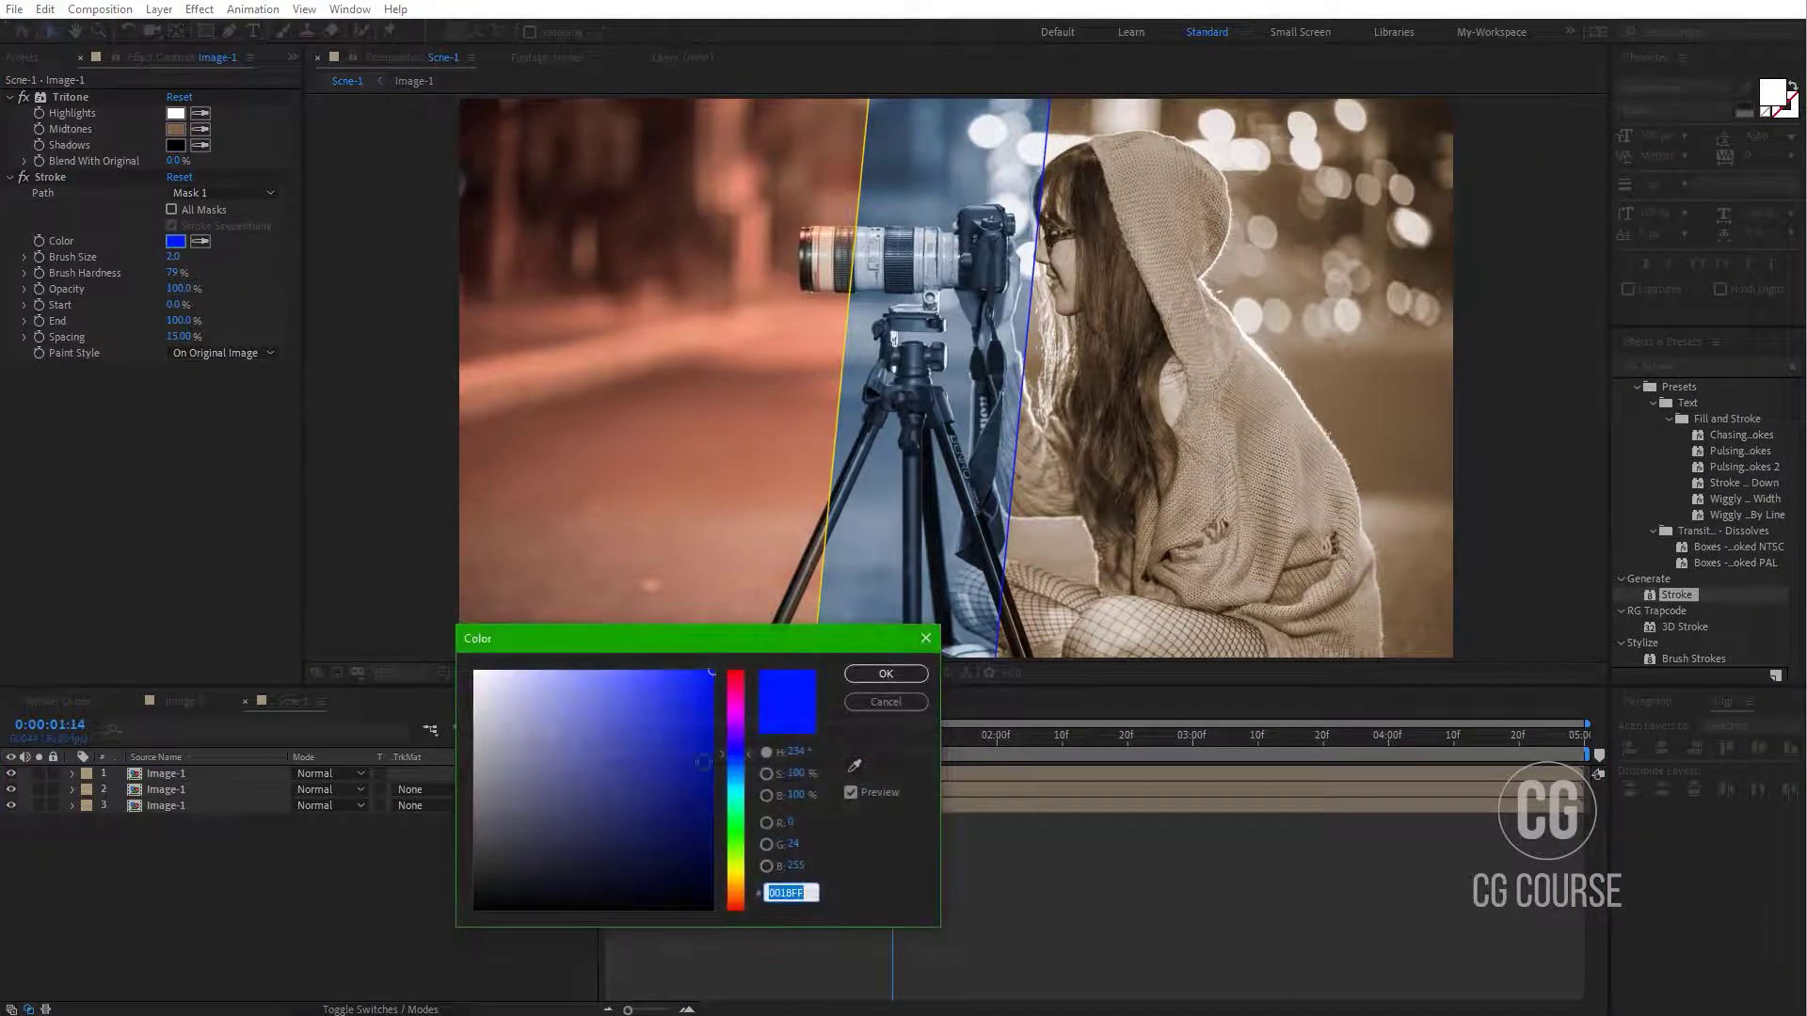
{"action": "left_click", "coordinate": [733, 770]}
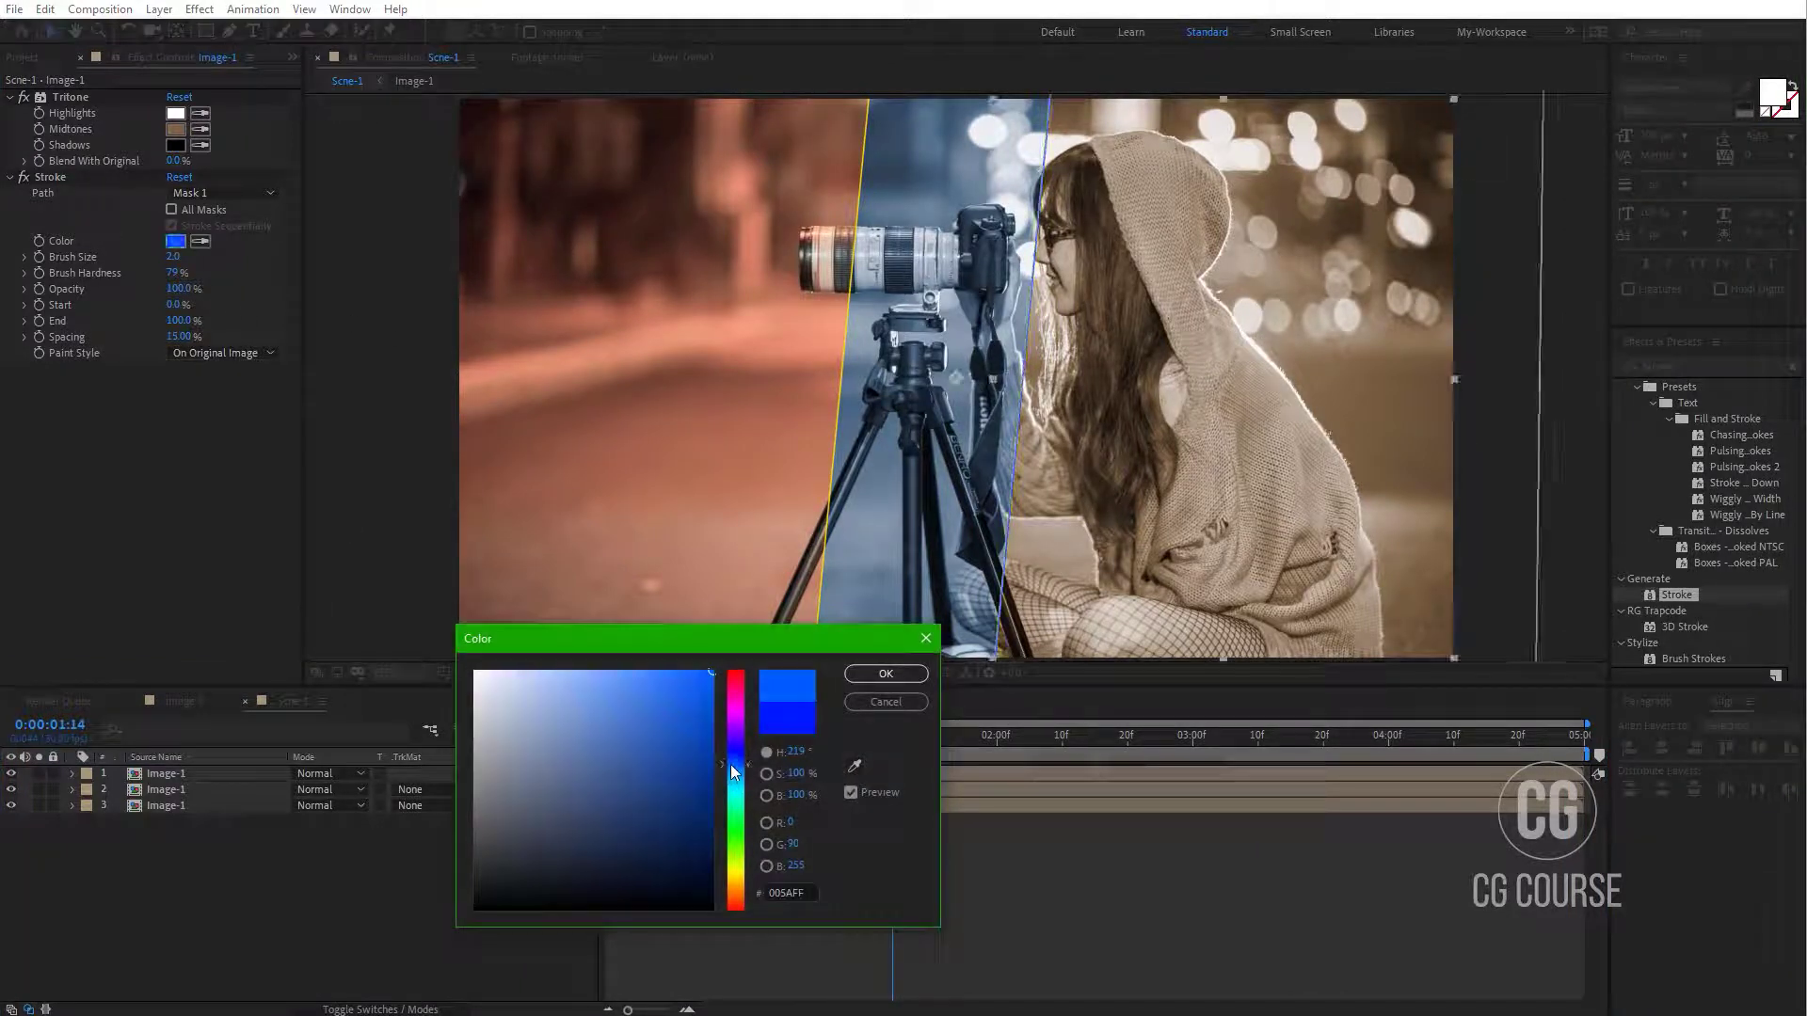
{"action": "left_click", "coordinate": [887, 675]}
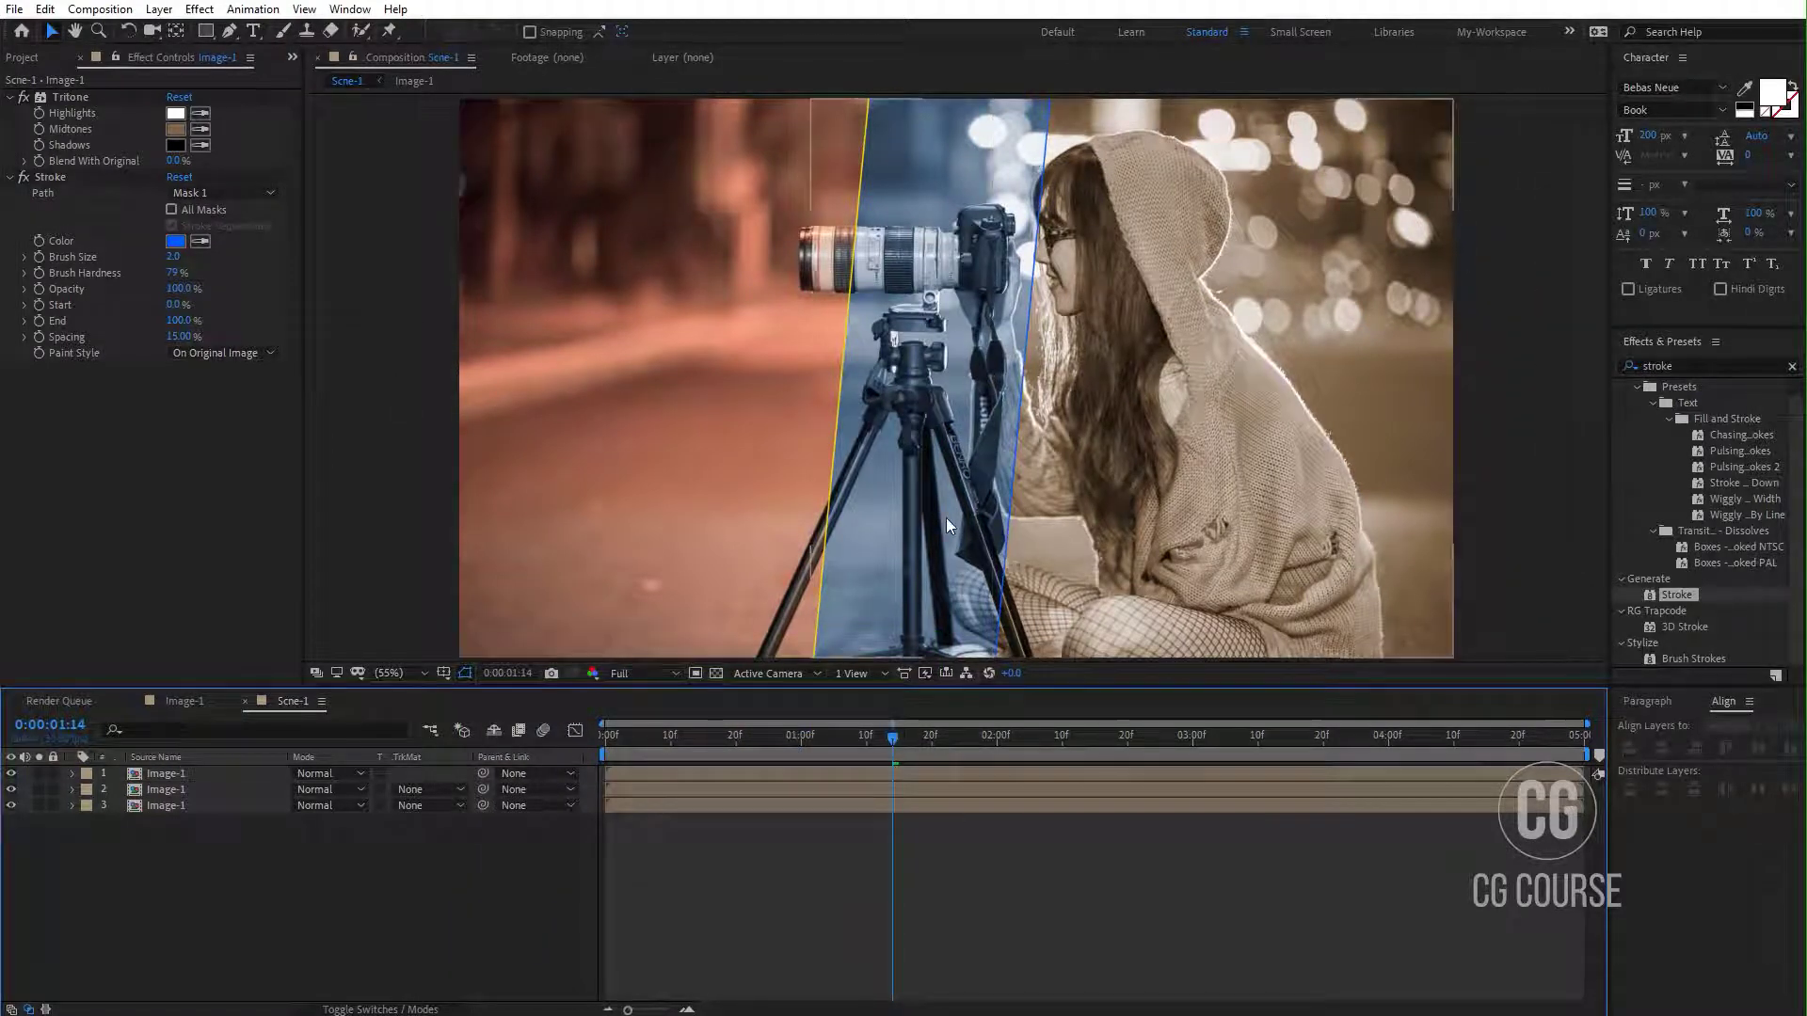
Step: Set the middle layer's mask-edge stroke colour to white after trying orange
{"action": "left_click", "coordinate": [179, 789]}
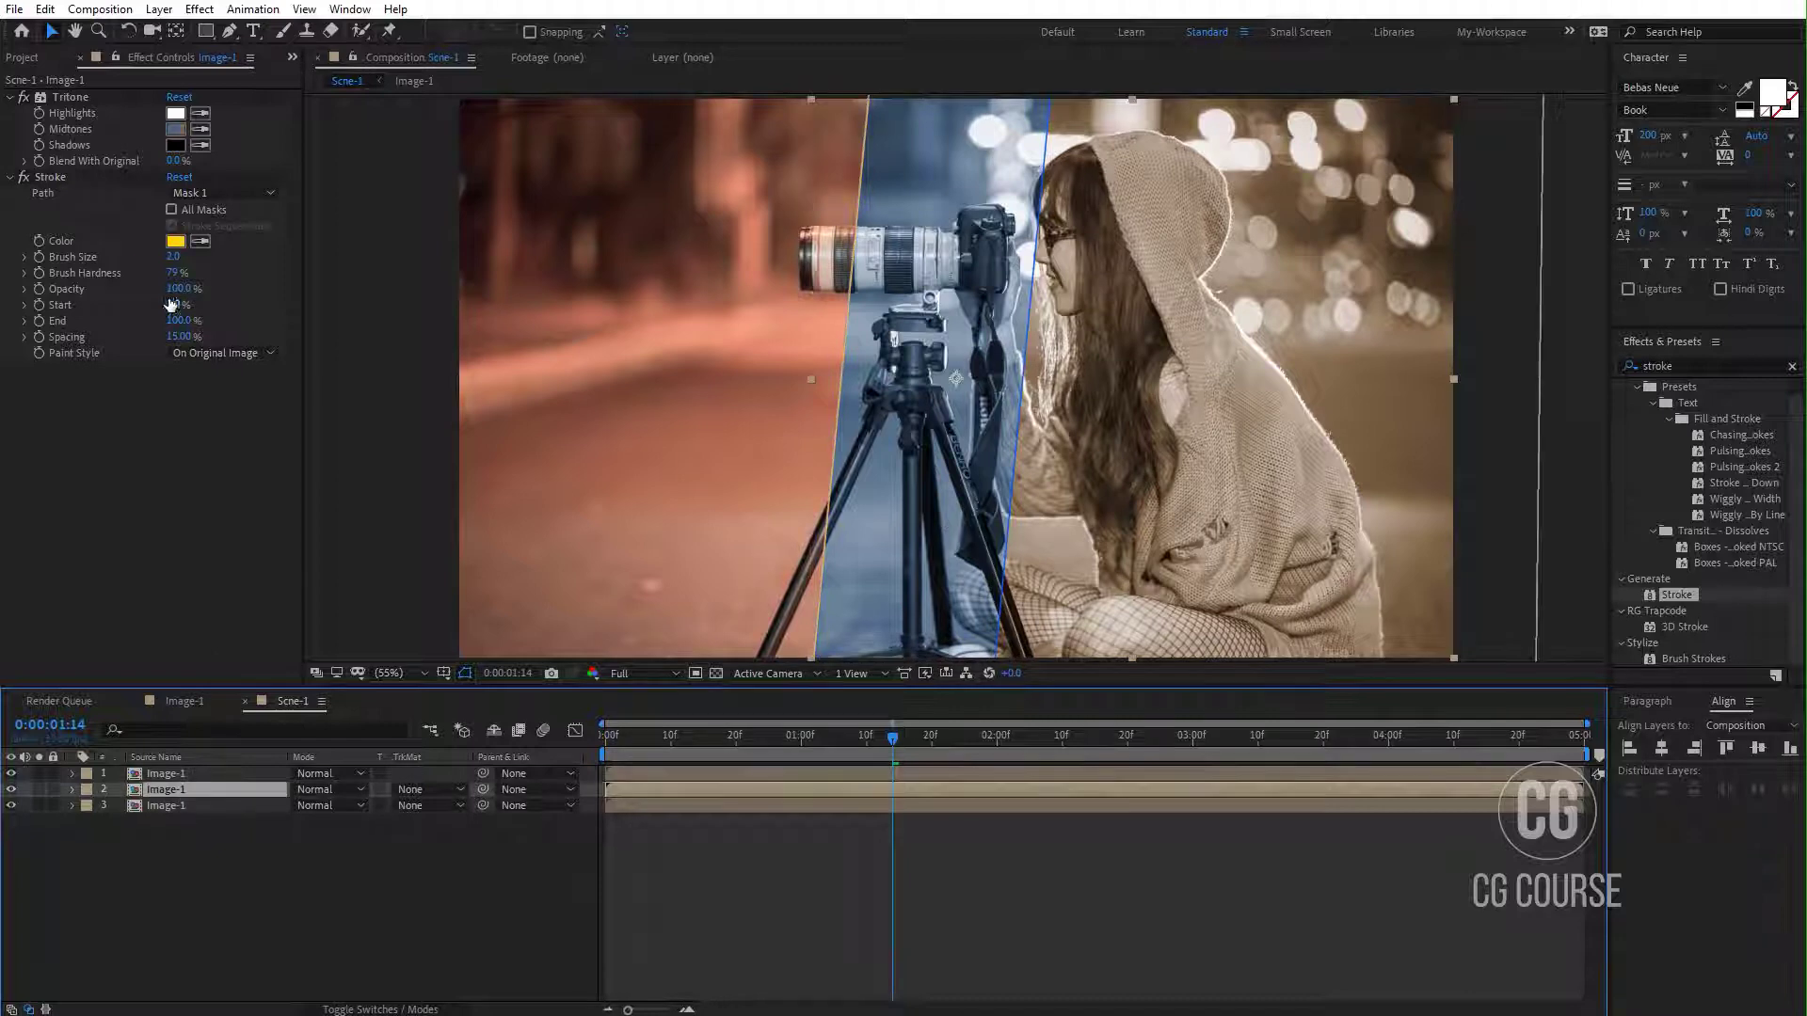
{"action": "left_click", "coordinate": [176, 241]}
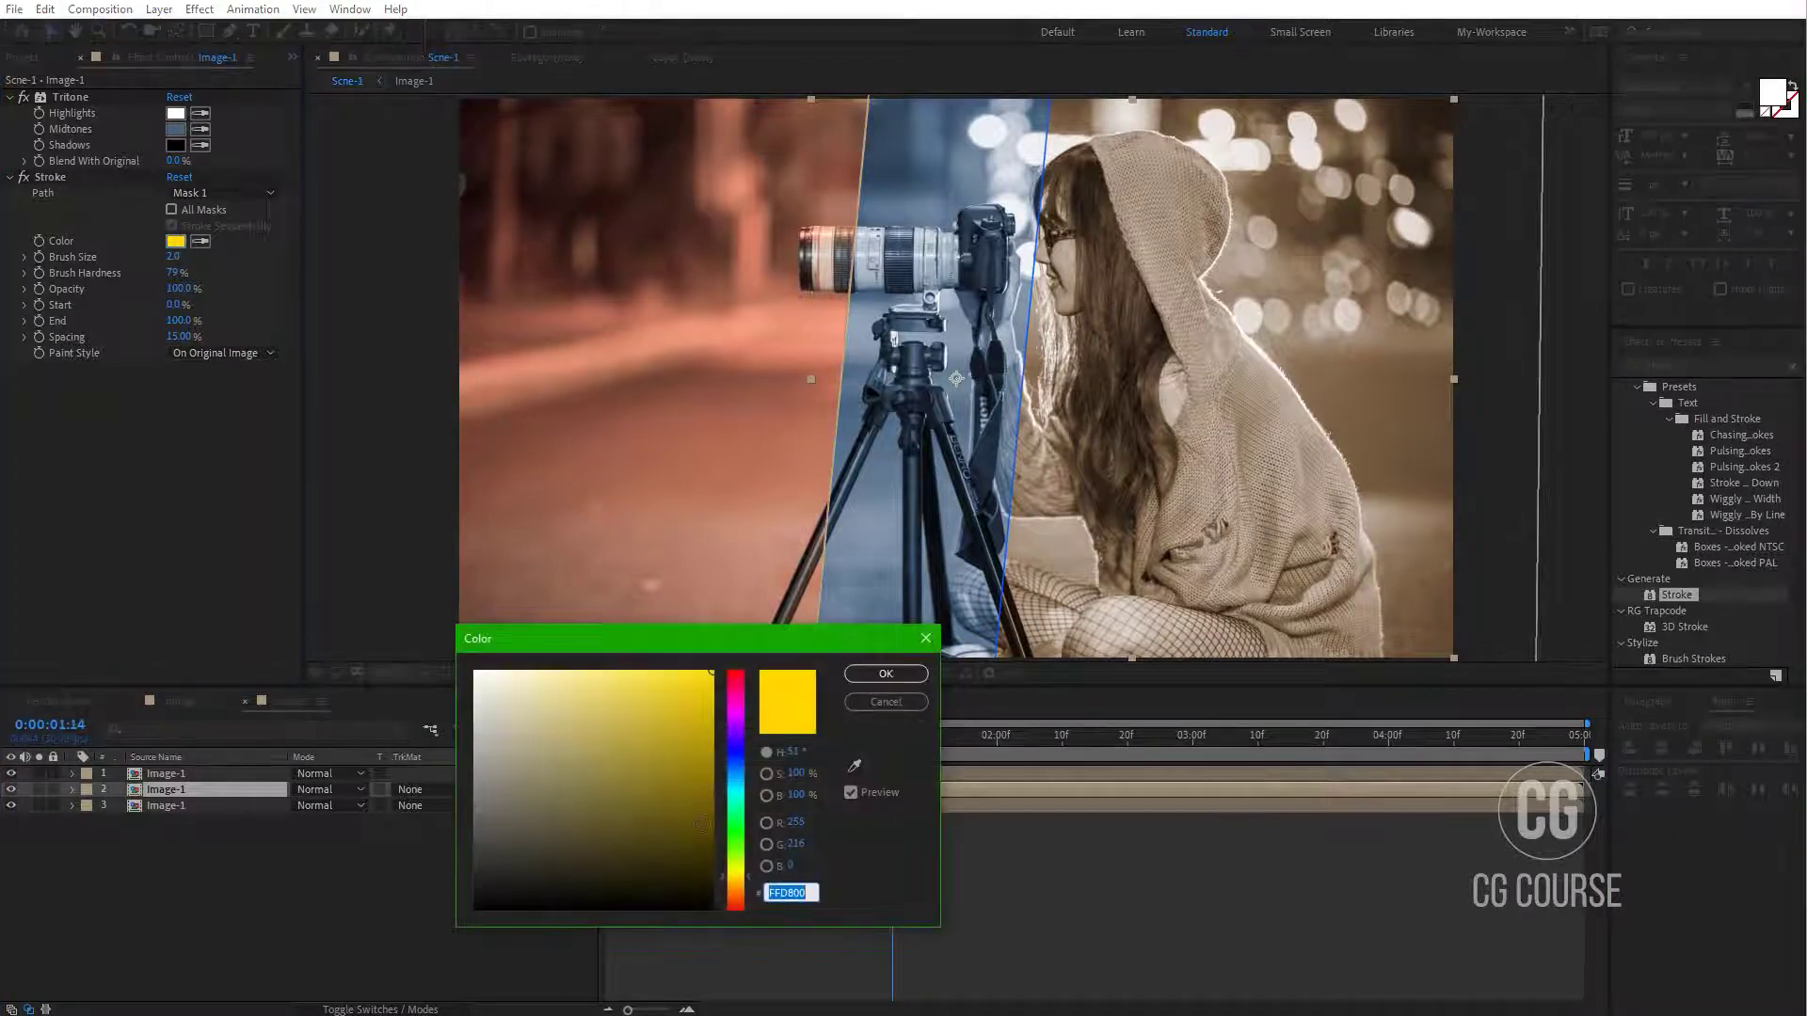
{"action": "left_click_drag", "start_coordinate": [732, 882], "coordinate": [733, 896]}
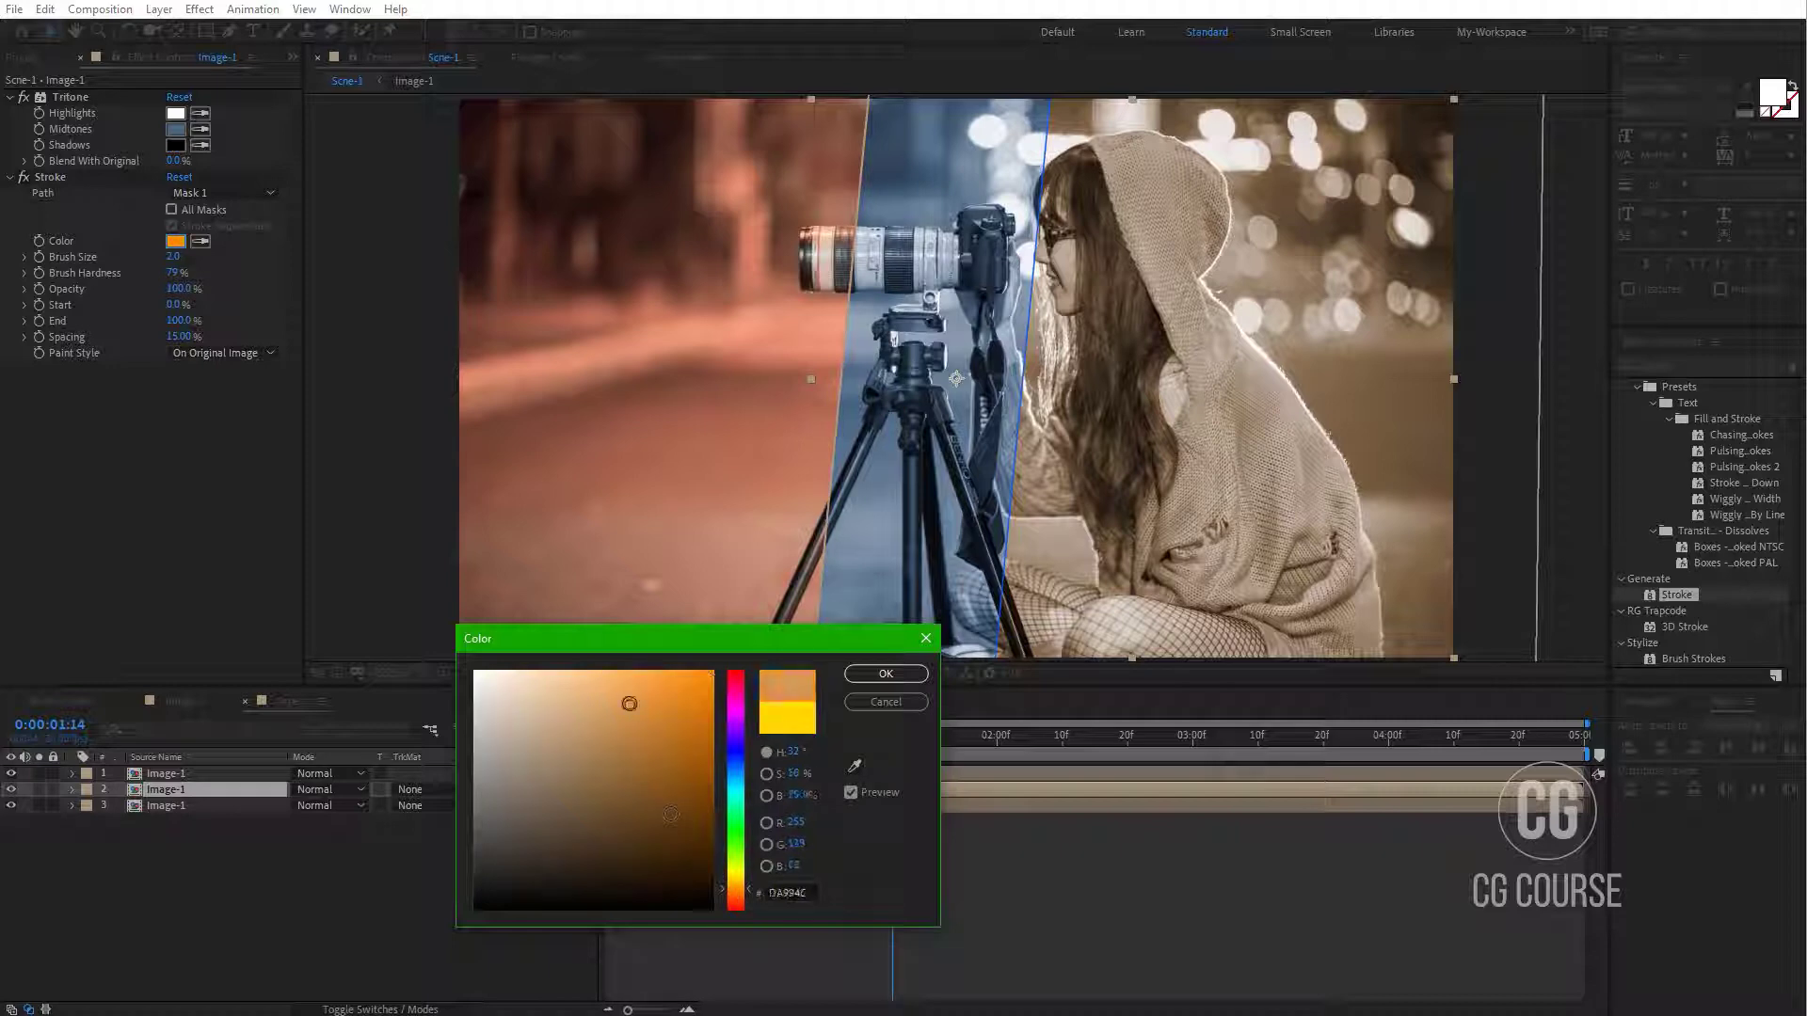
{"action": "left_click", "coordinate": [698, 674]}
{"action": "left_click", "coordinate": [738, 889]}
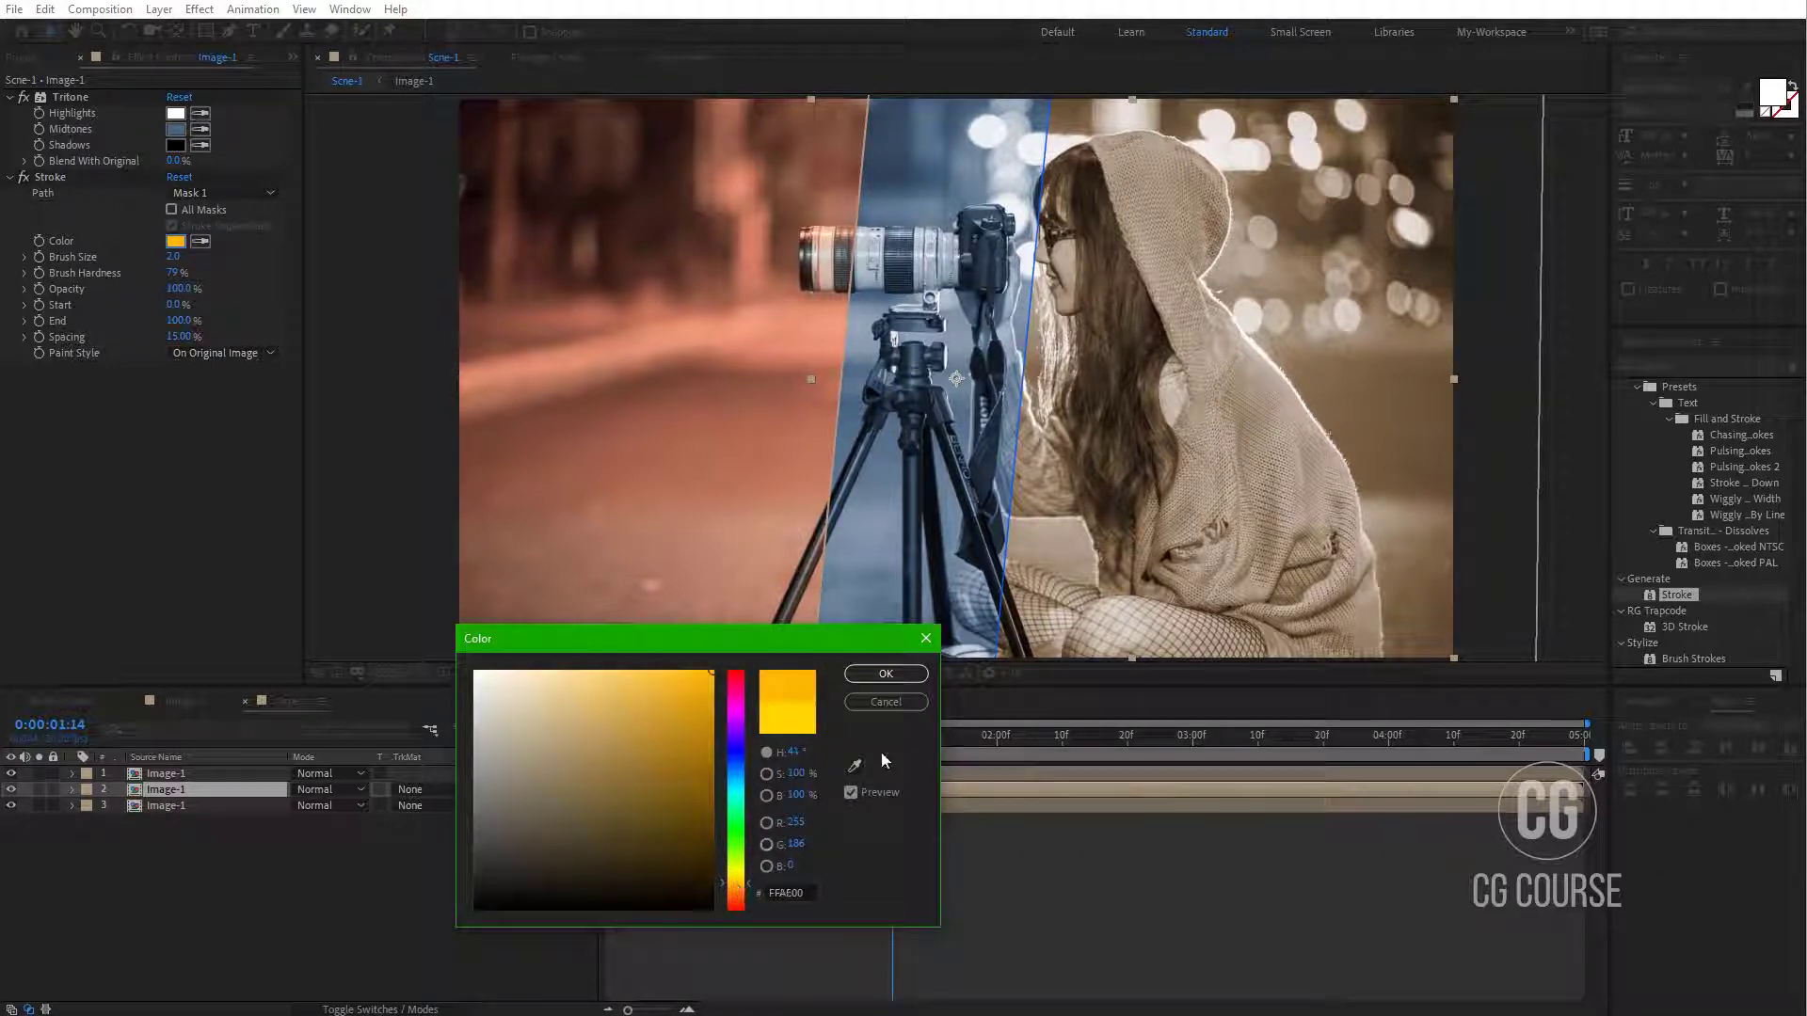
{"action": "left_click", "coordinate": [884, 675]}
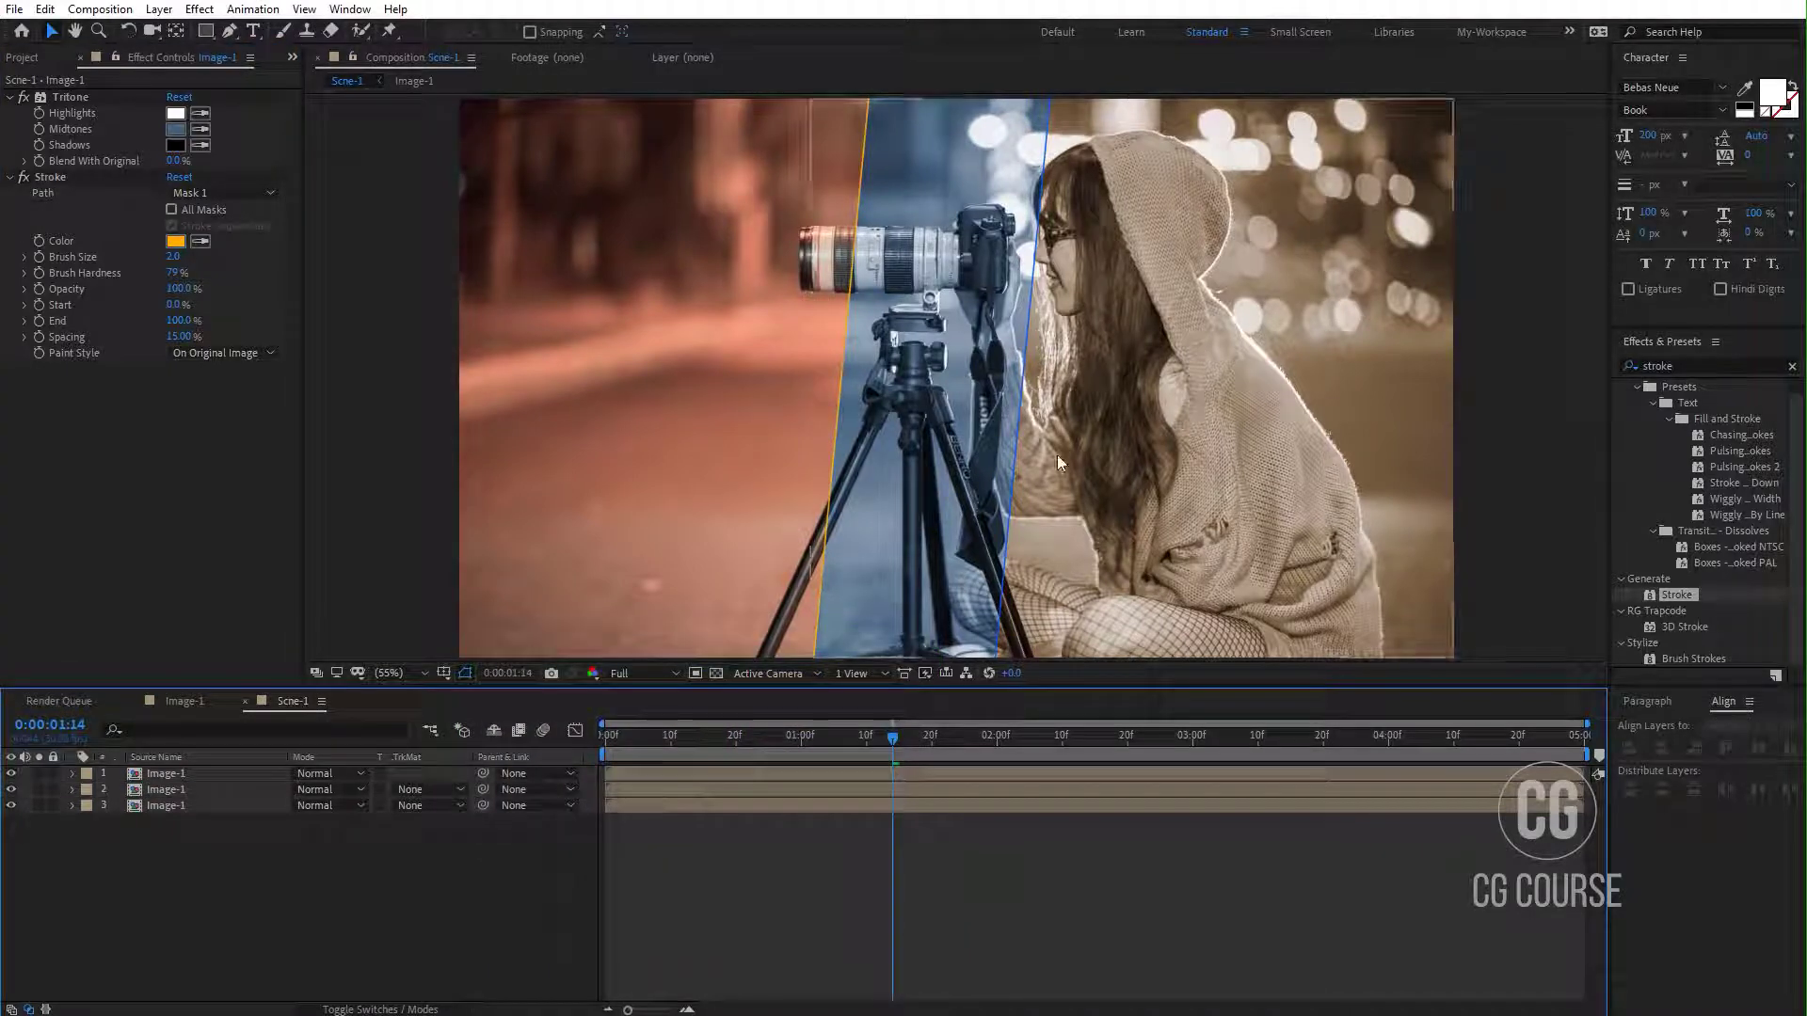
{"action": "mouse_move", "coordinate": [885, 741]}
{"action": "left_mouse_down"}
{"action": "mouse_move", "coordinate": [647, 750]}
{"action": "mouse_move", "coordinate": [873, 737]}
{"action": "left_mouse_up"}
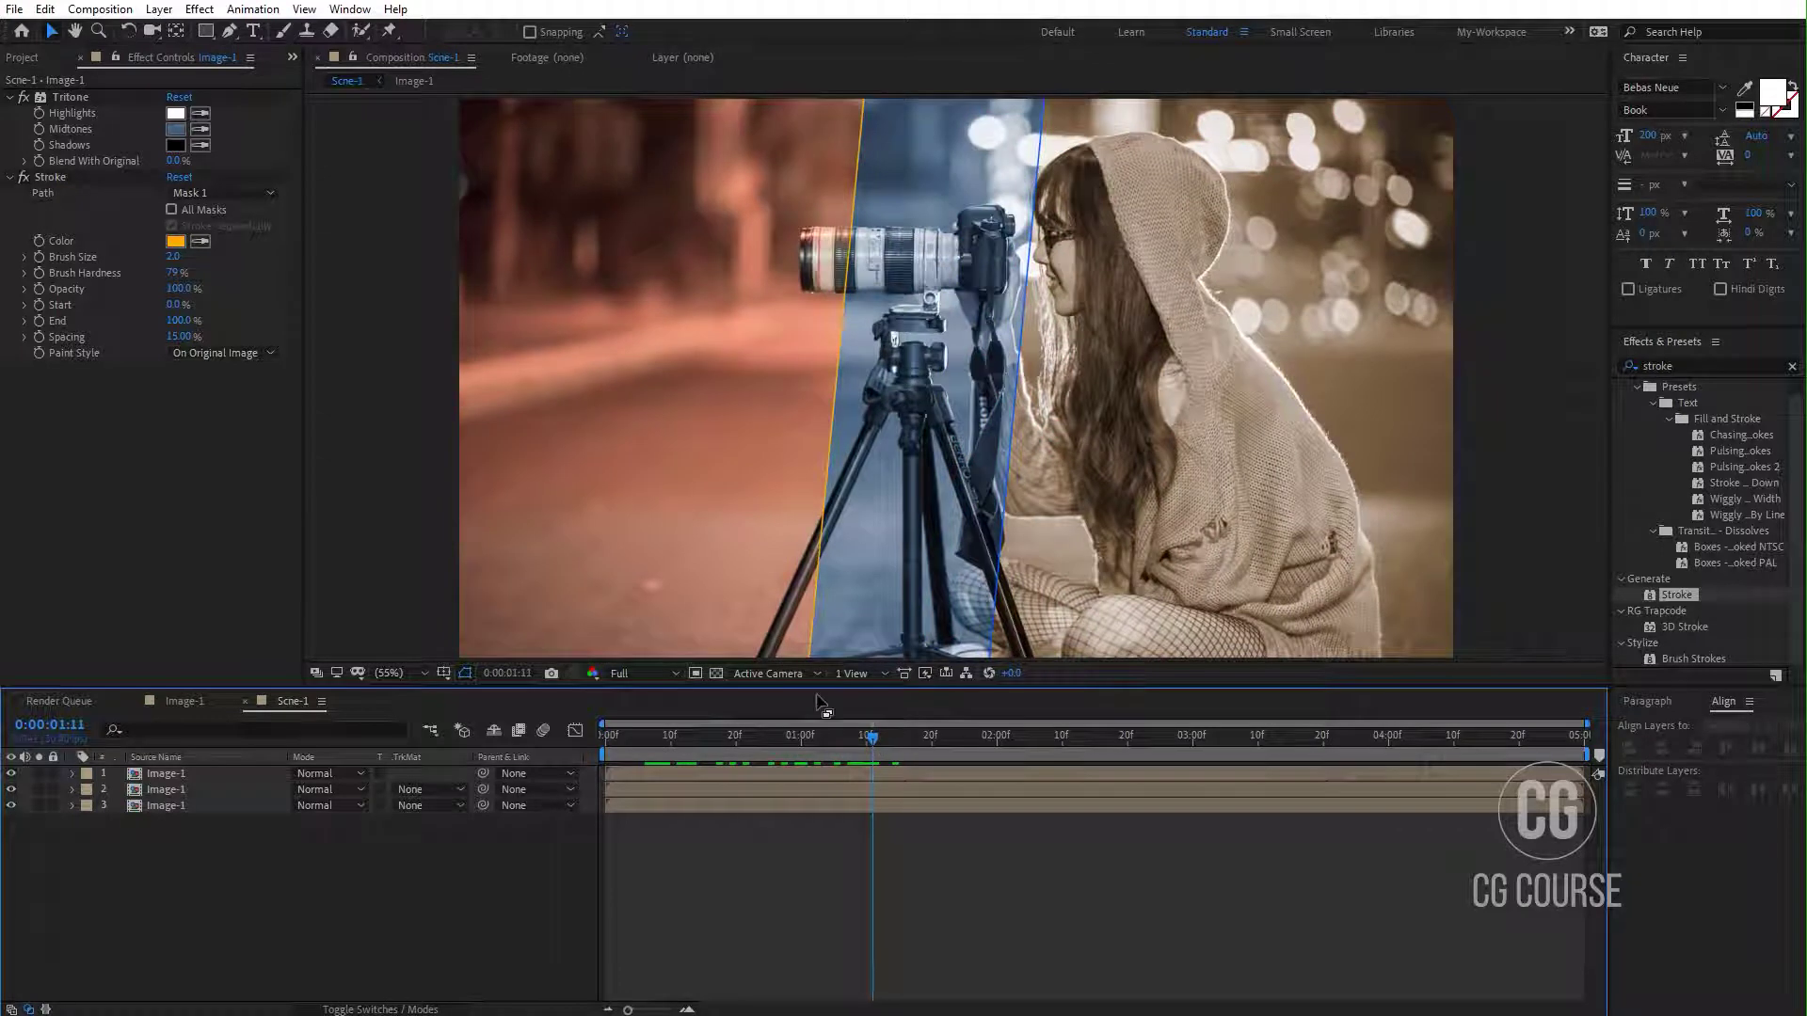
{"action": "left_click", "coordinate": [175, 241]}
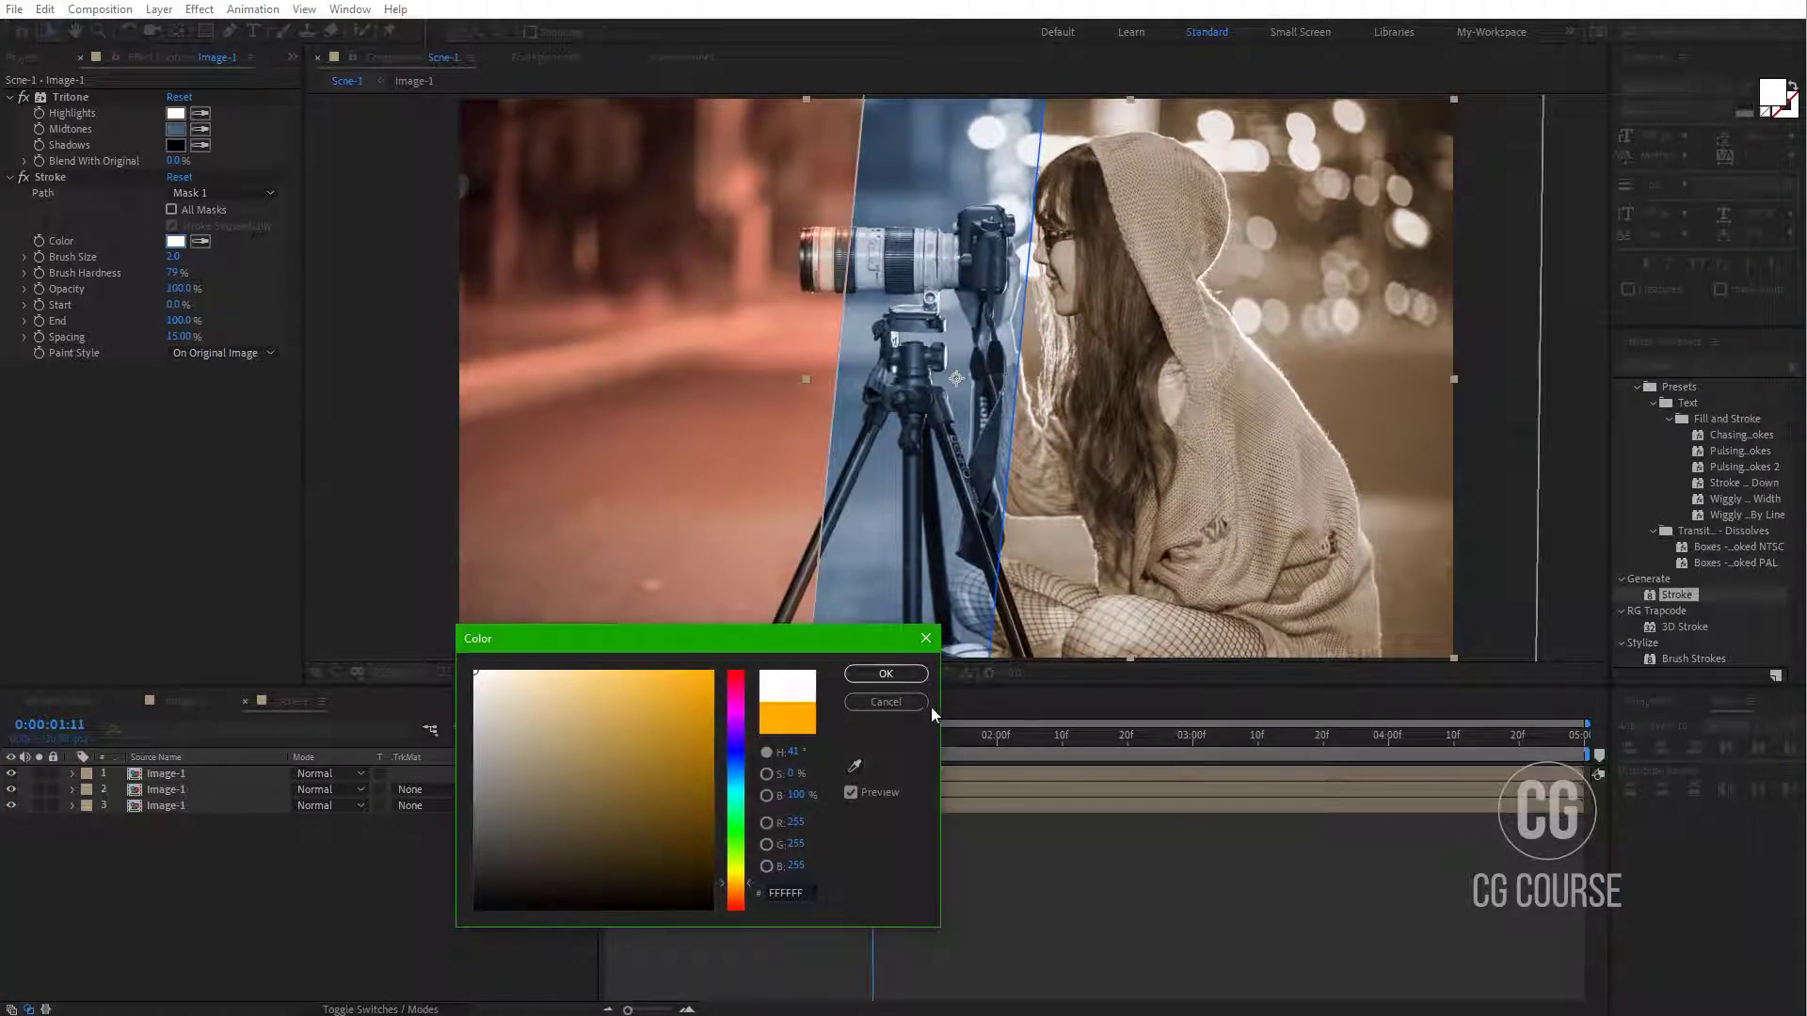
{"action": "left_click", "coordinate": [862, 675]}
Step: Set the top photo layer's stroke colour to white as well
{"action": "left_click", "coordinate": [169, 774]}
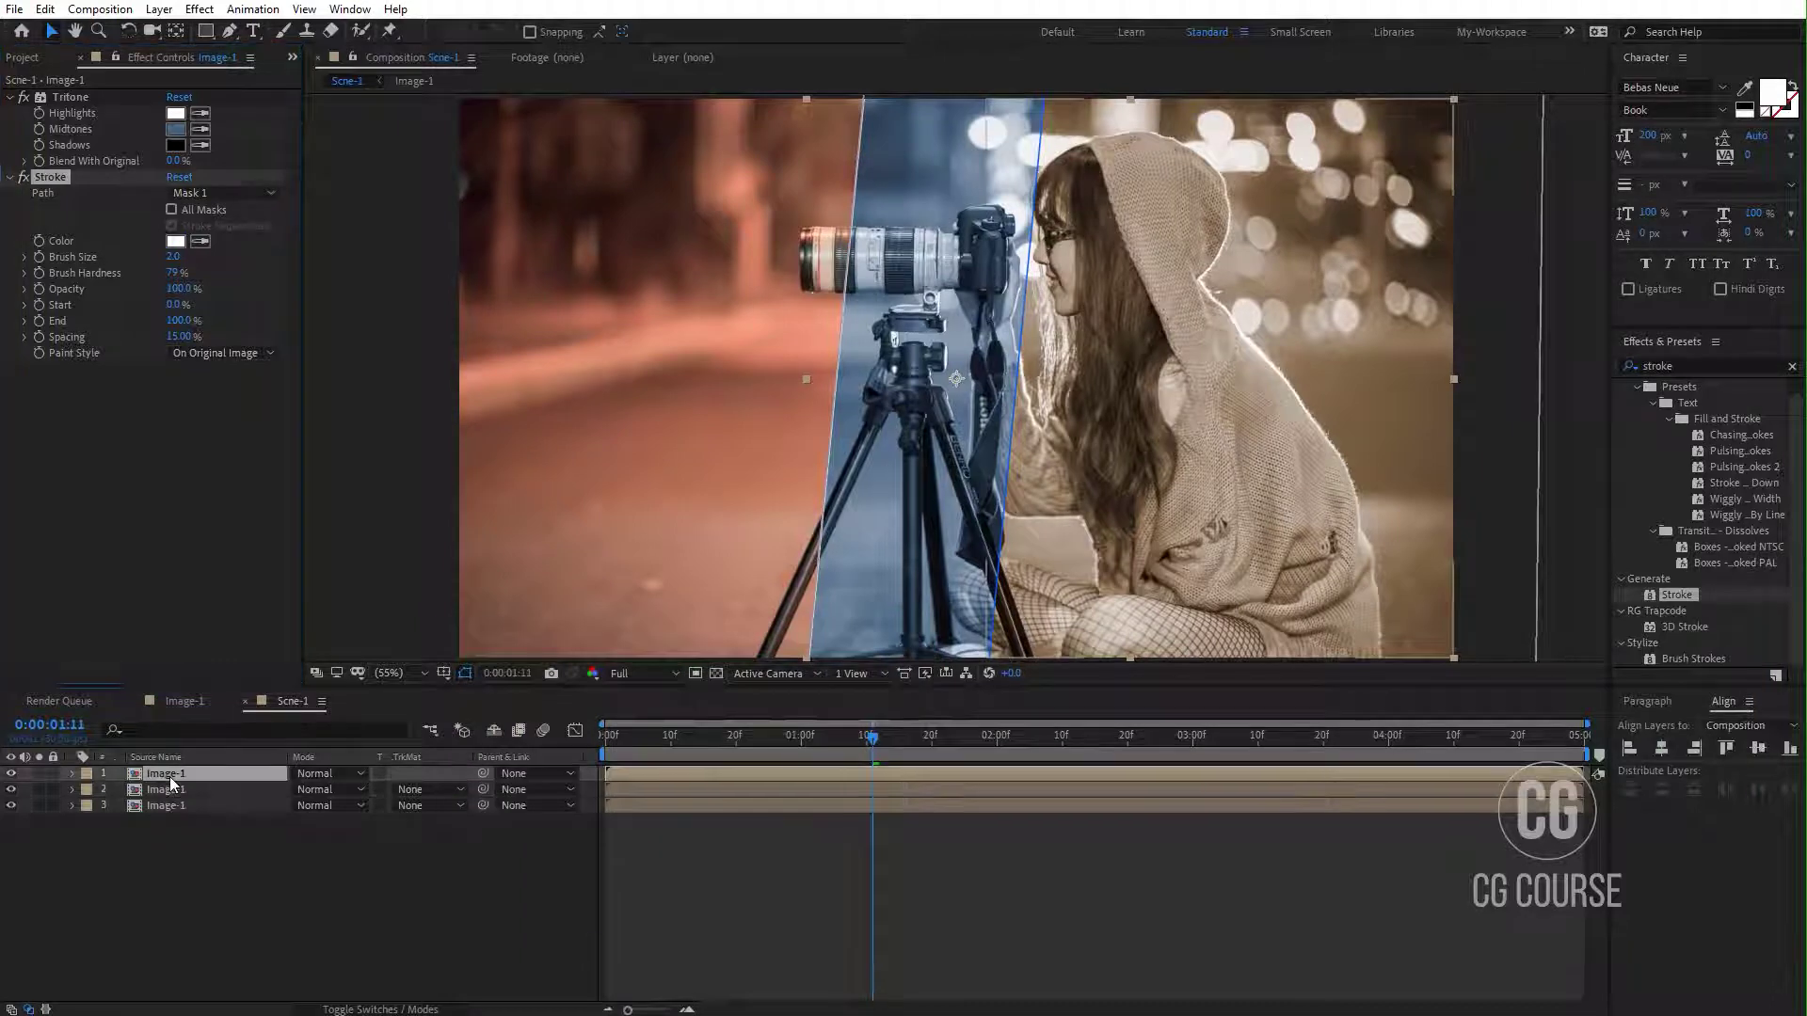
{"action": "left_click", "coordinate": [176, 241]}
{"action": "left_click_drag", "start_coordinate": [542, 759], "coordinate": [463, 659]}
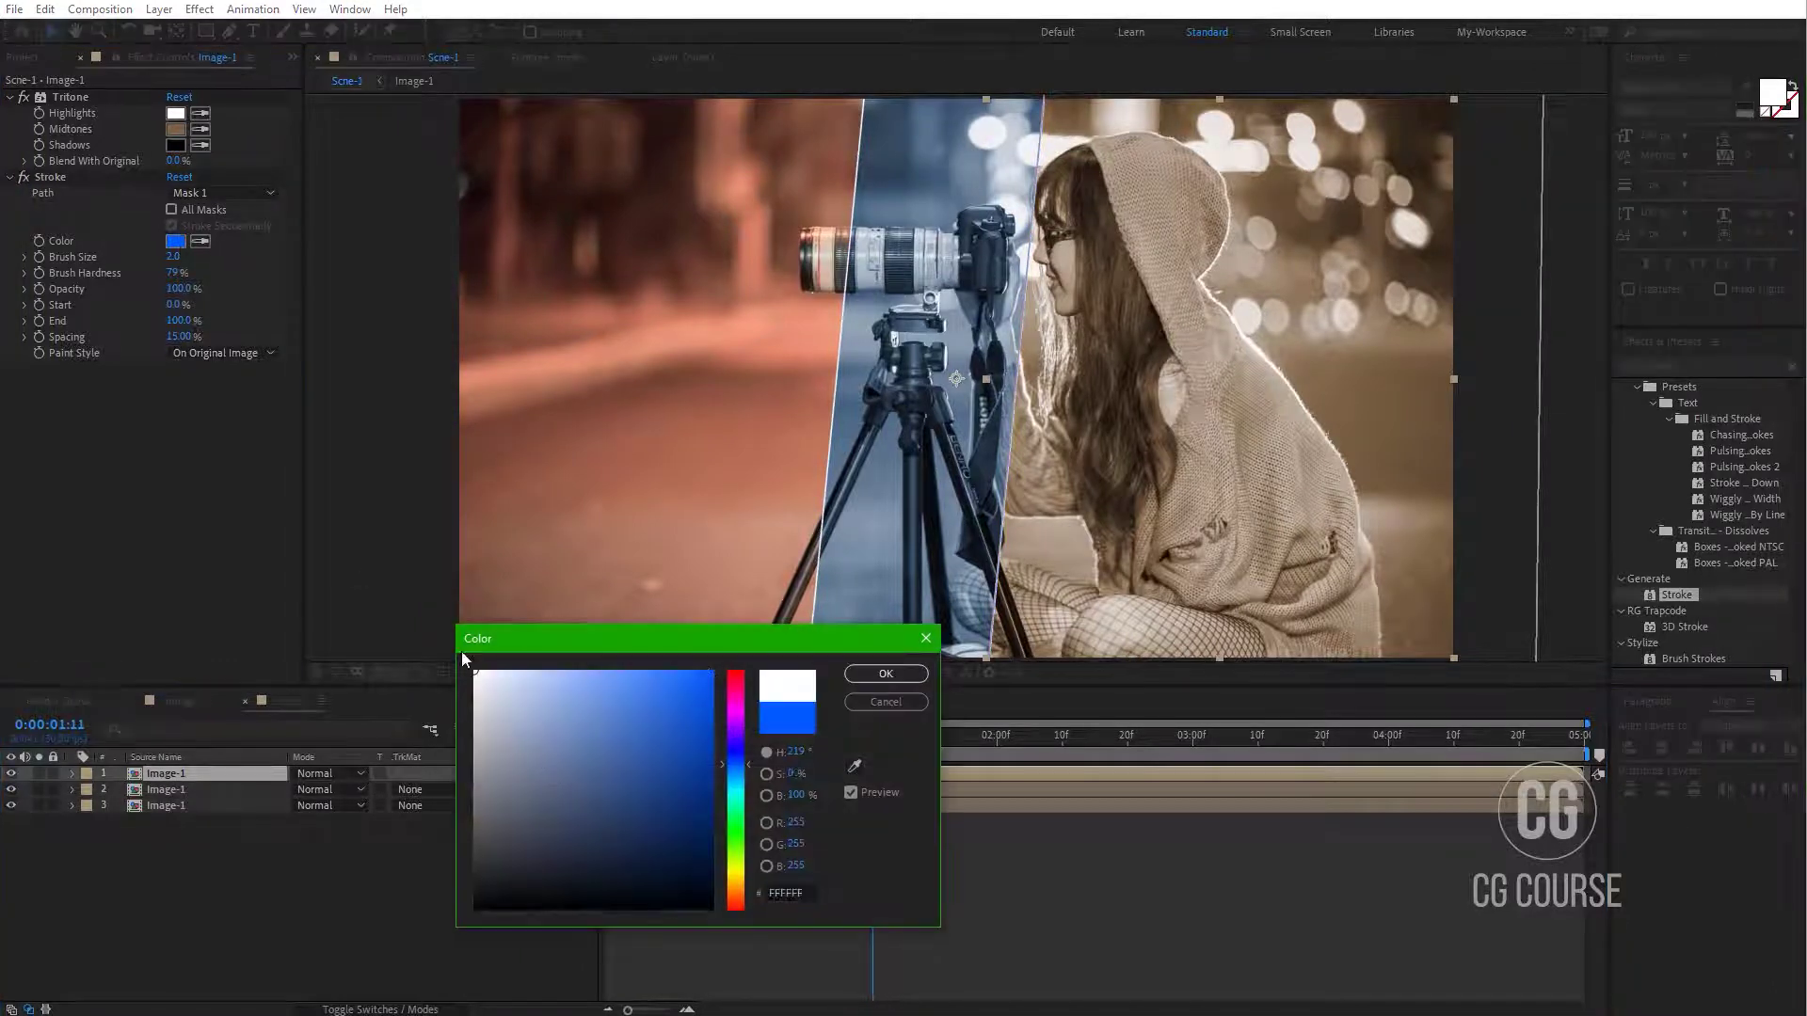
{"action": "left_click", "coordinate": [920, 680]}
{"action": "left_click", "coordinate": [983, 931]}
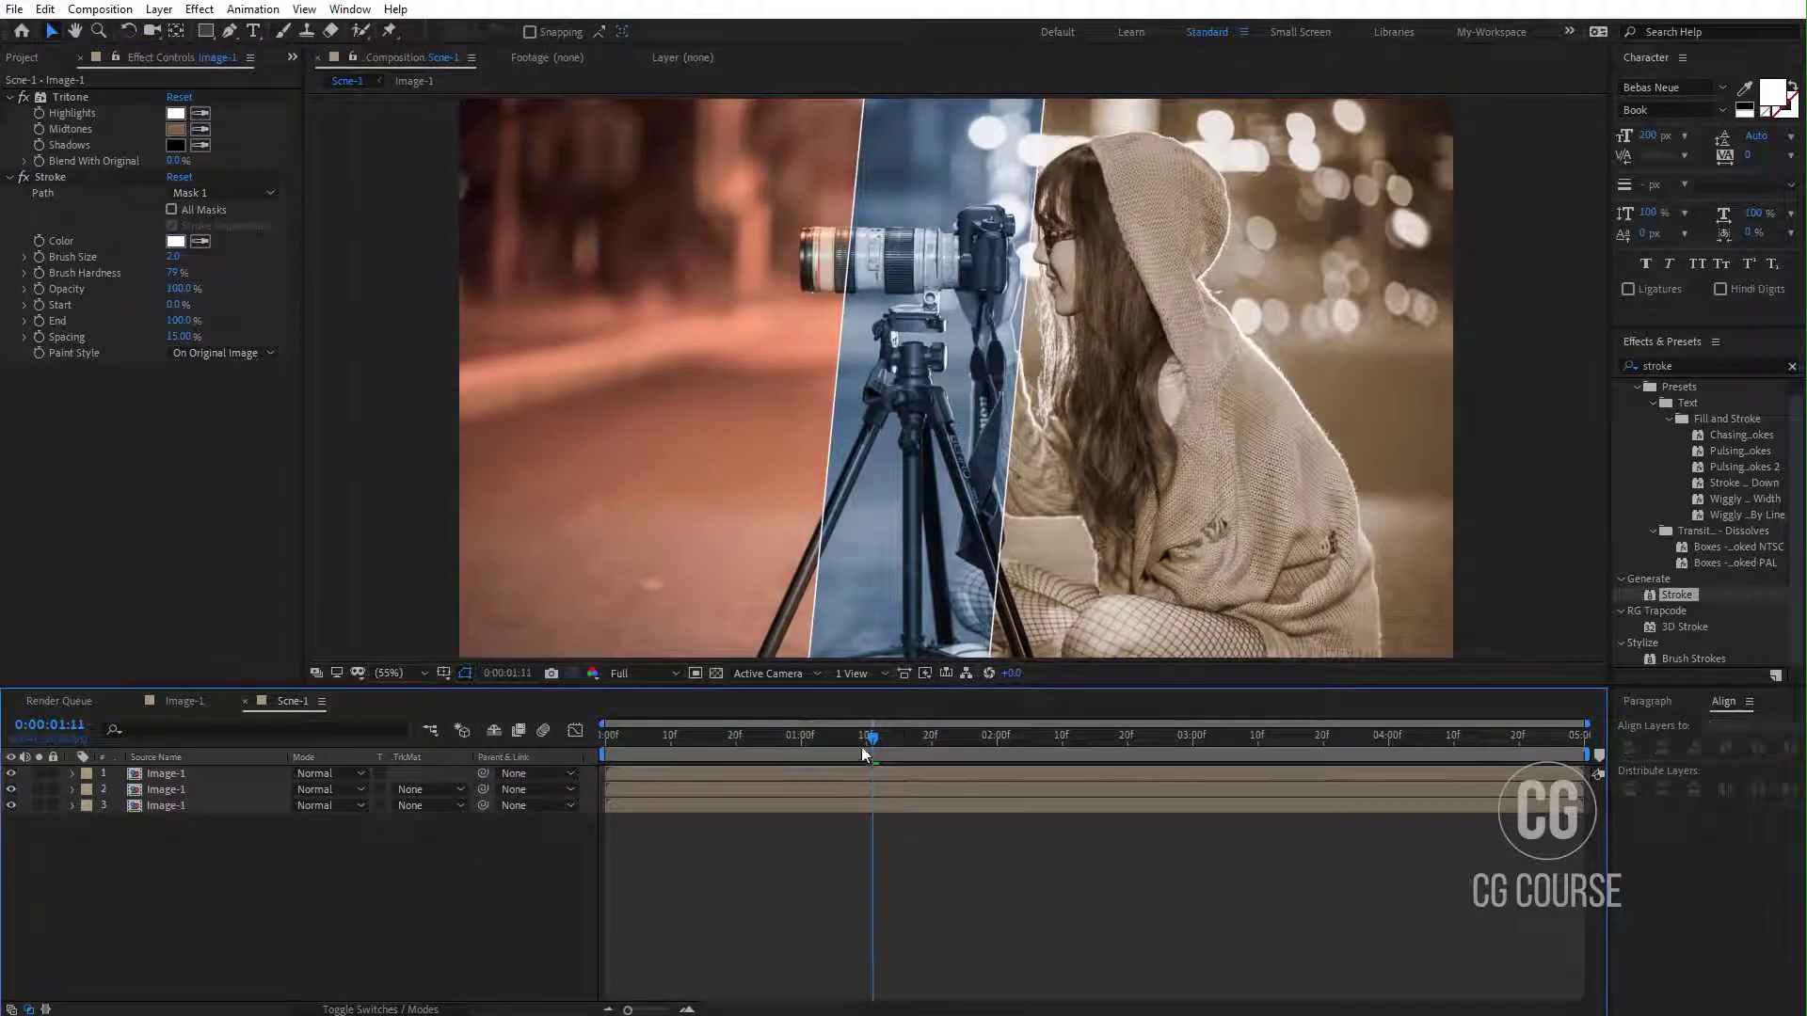
{"action": "left_click_drag", "start_coordinate": [868, 736], "coordinate": [1425, 762]}
Step: Play the composition preview, then bring up the Project panel with Ctrl+0
{"action": "key", "text": "space"}
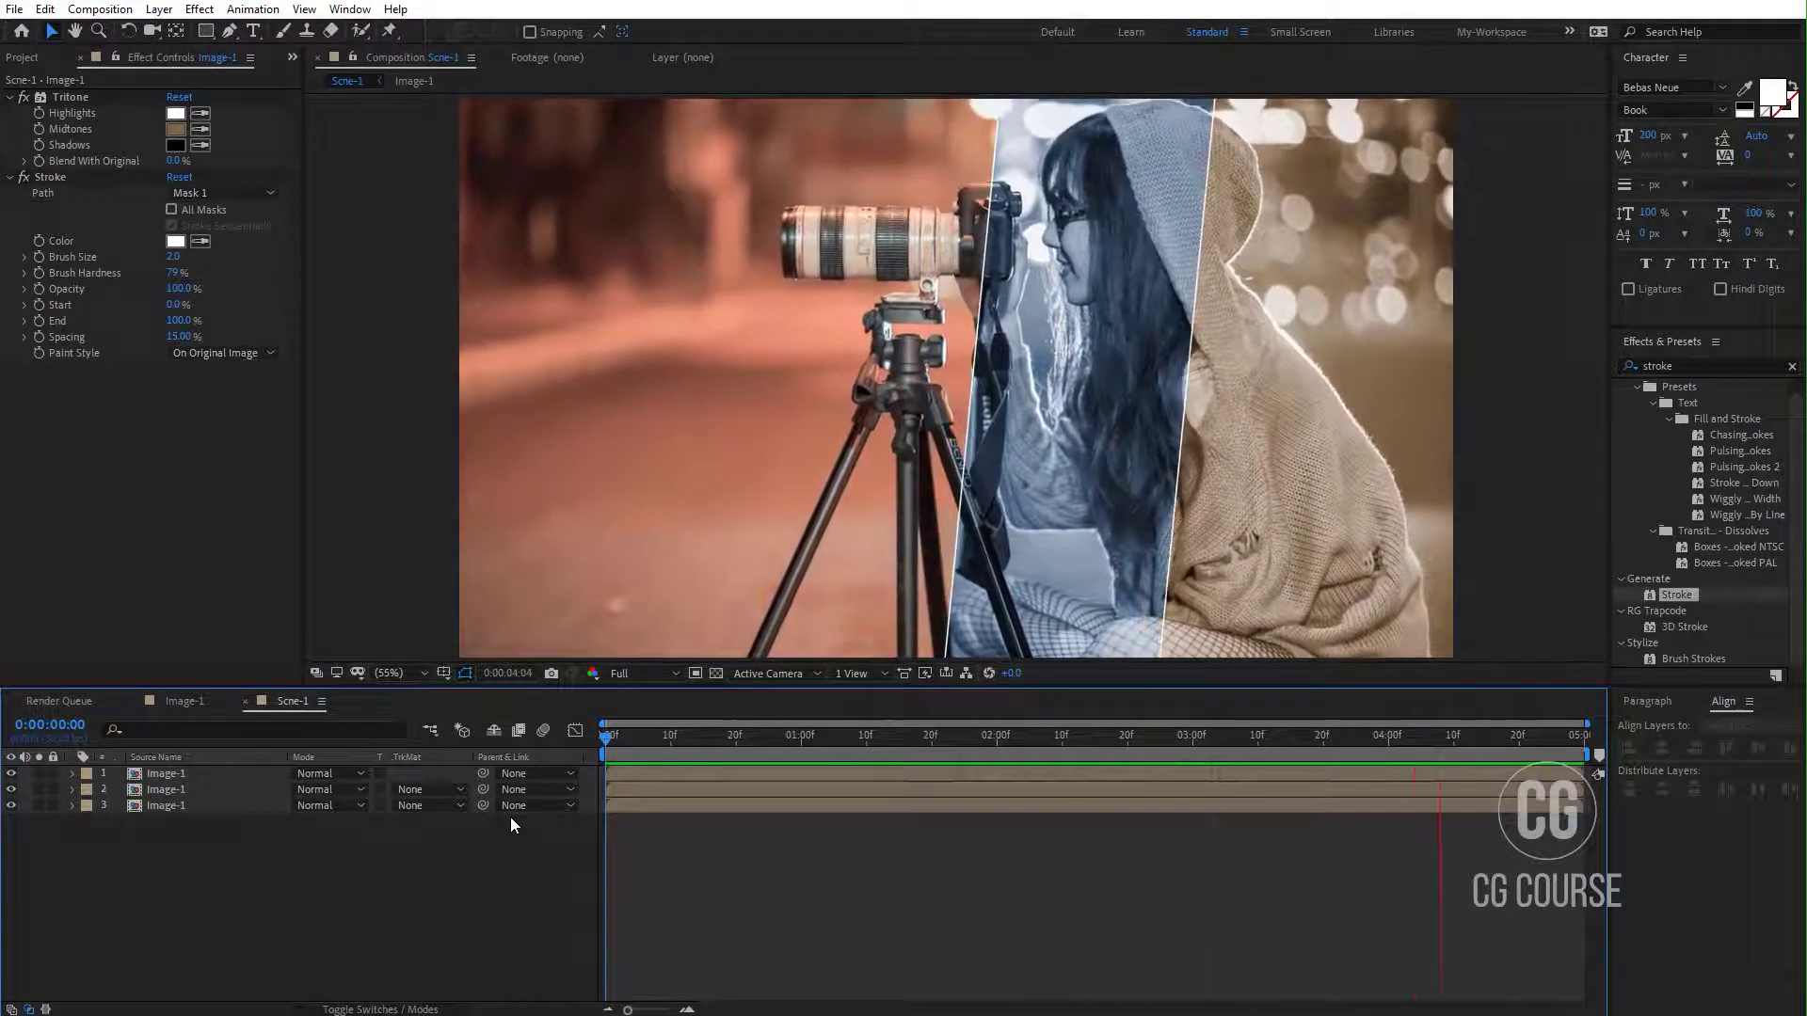
{"action": "key", "text": "ctrl+0"}
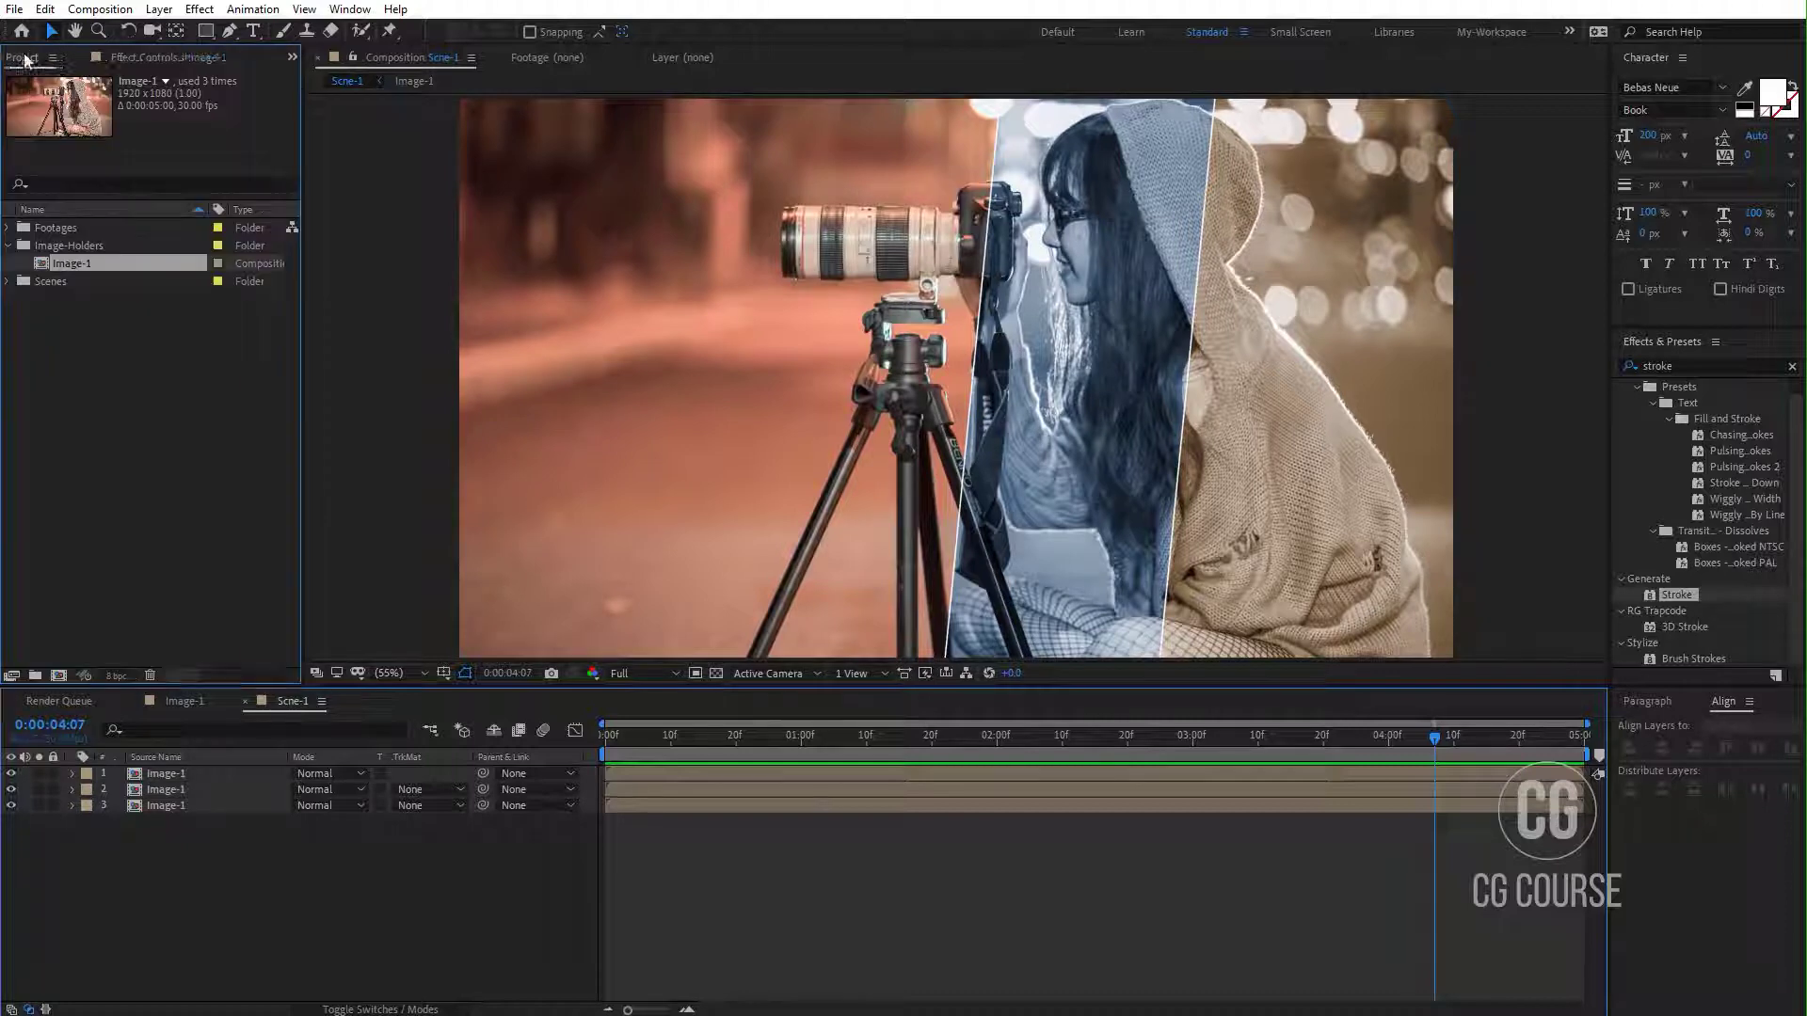
Step: Add Bokeh Effect.mp4 from the Footages folder as the top layer of Scne-1
{"action": "left_click", "coordinate": [8, 228]}
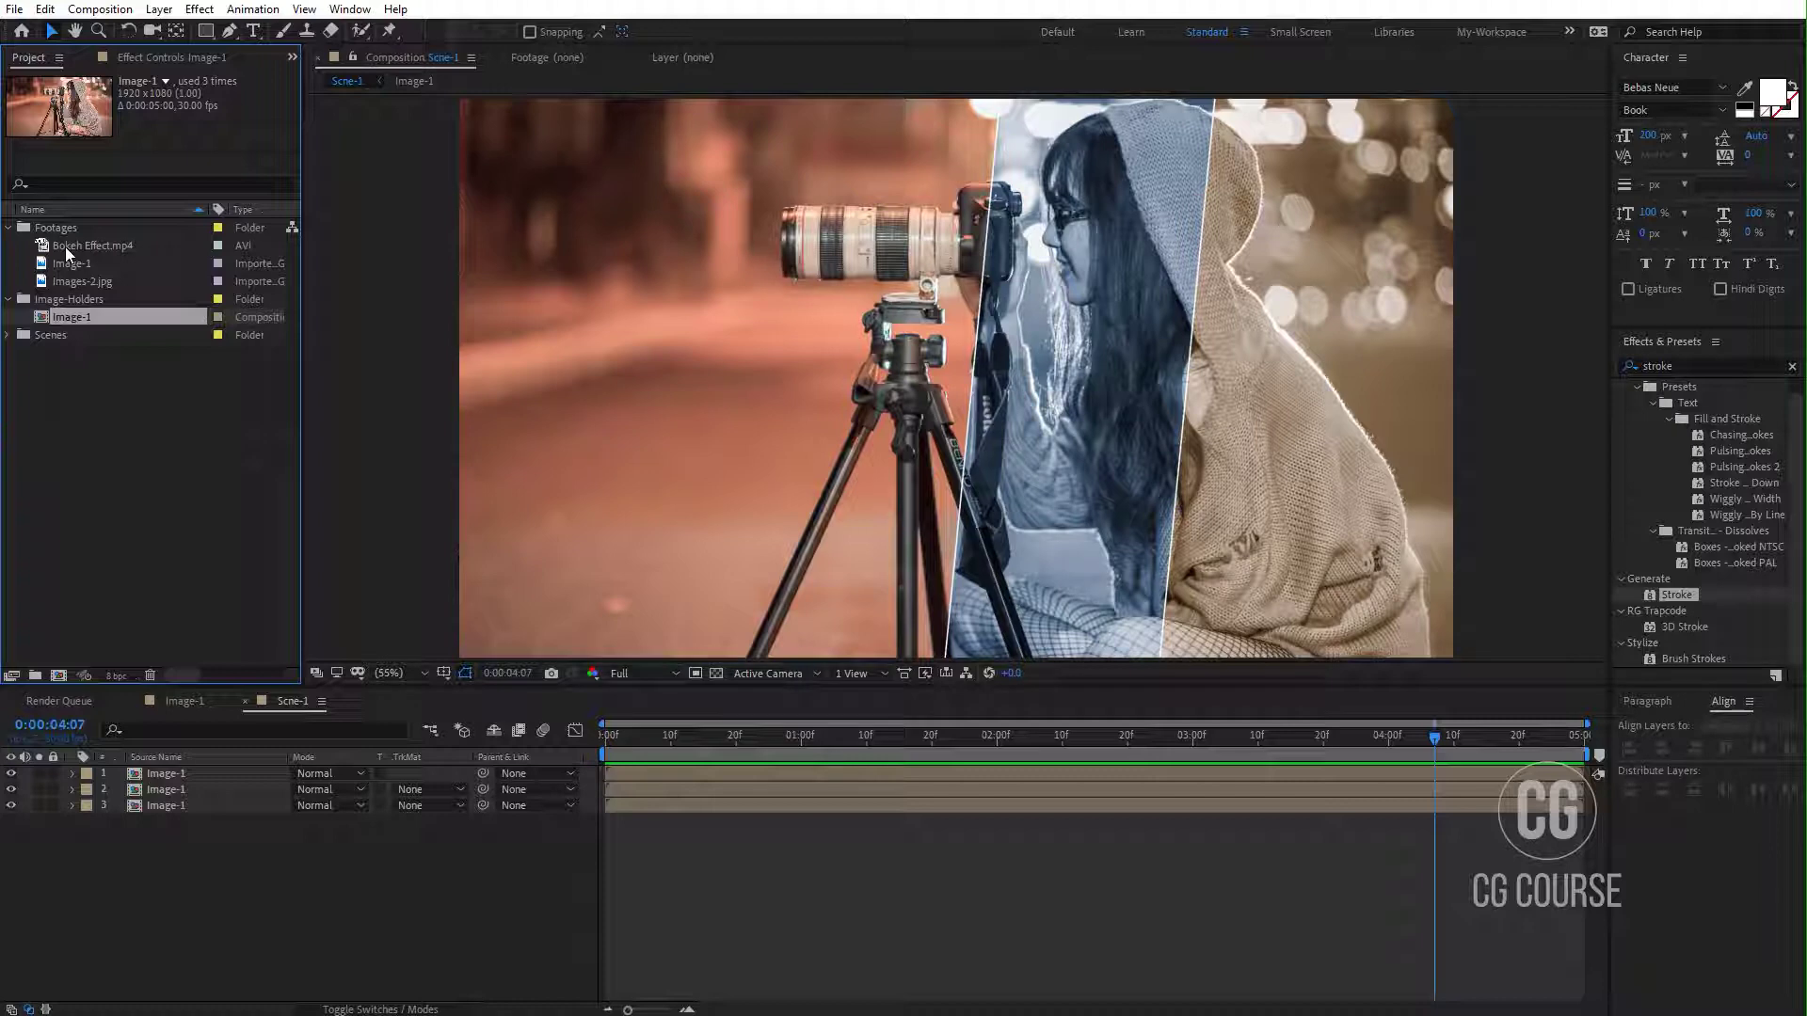
{"action": "left_click", "coordinate": [65, 247]}
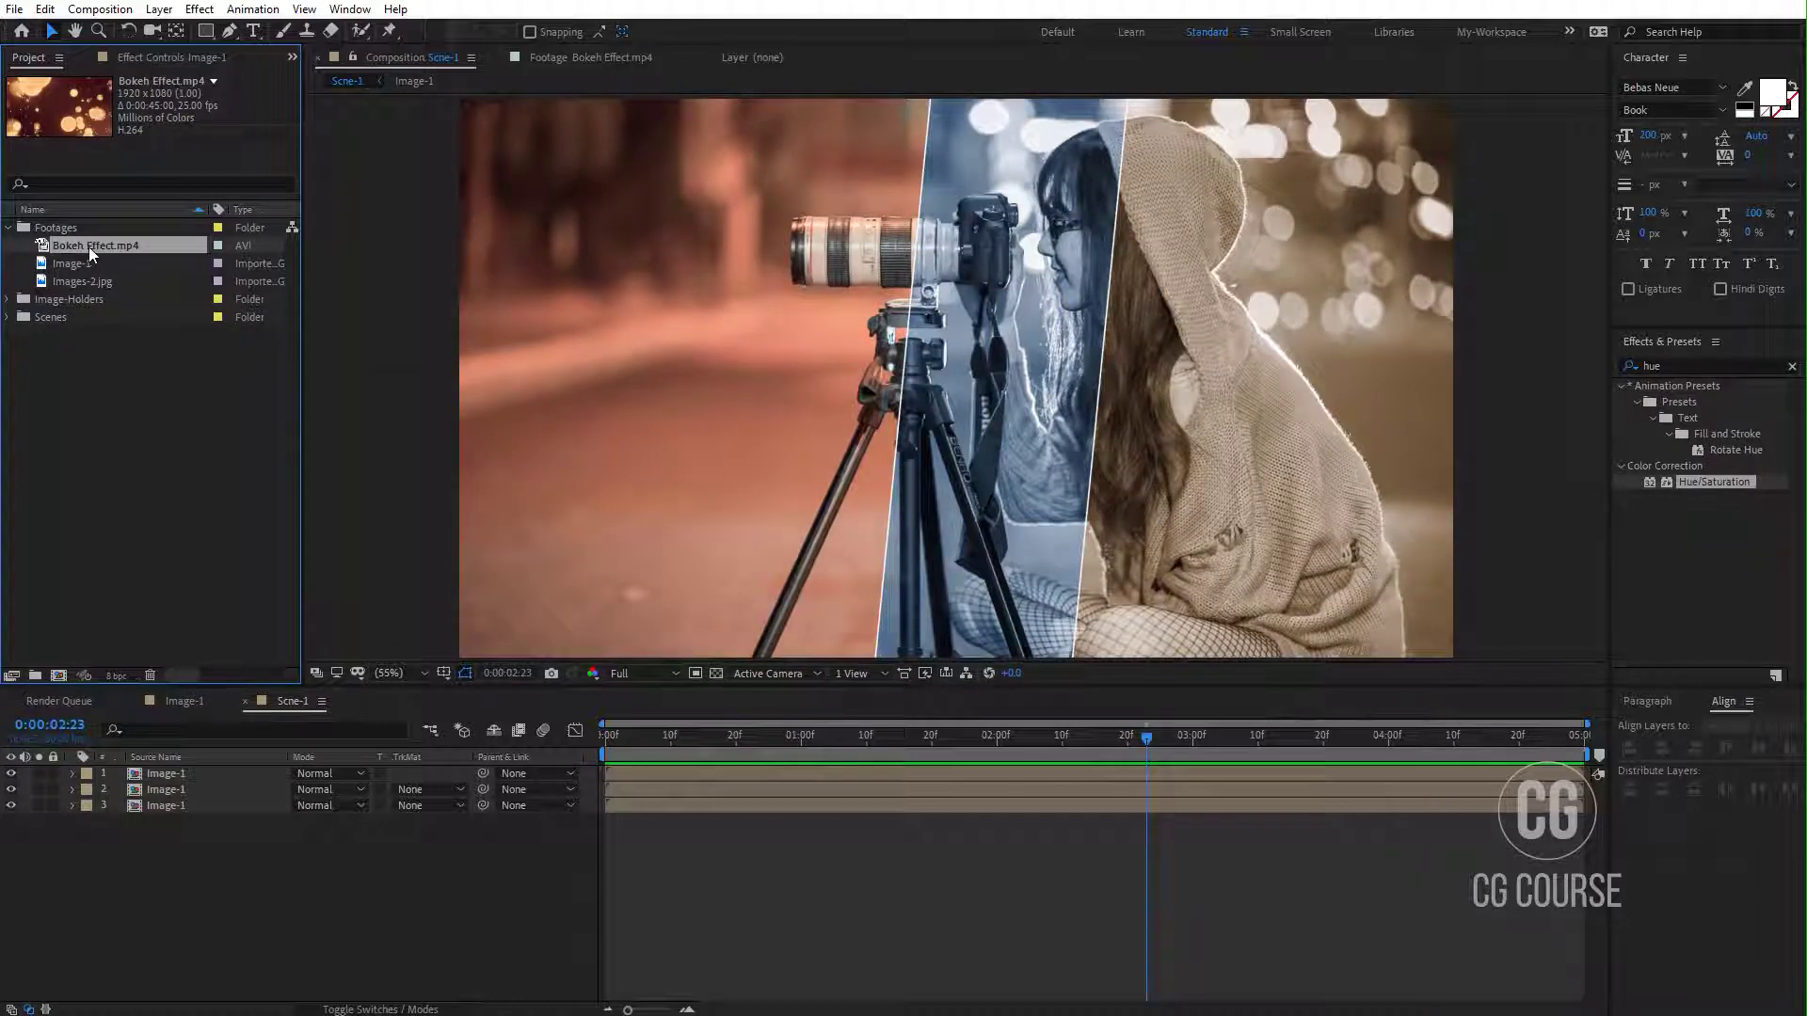
{"action": "left_click_drag", "start_coordinate": [88, 246], "coordinate": [239, 770]}
{"action": "left_click", "coordinate": [696, 741]}
{"action": "left_click_drag", "start_coordinate": [683, 753], "coordinate": [827, 741]}
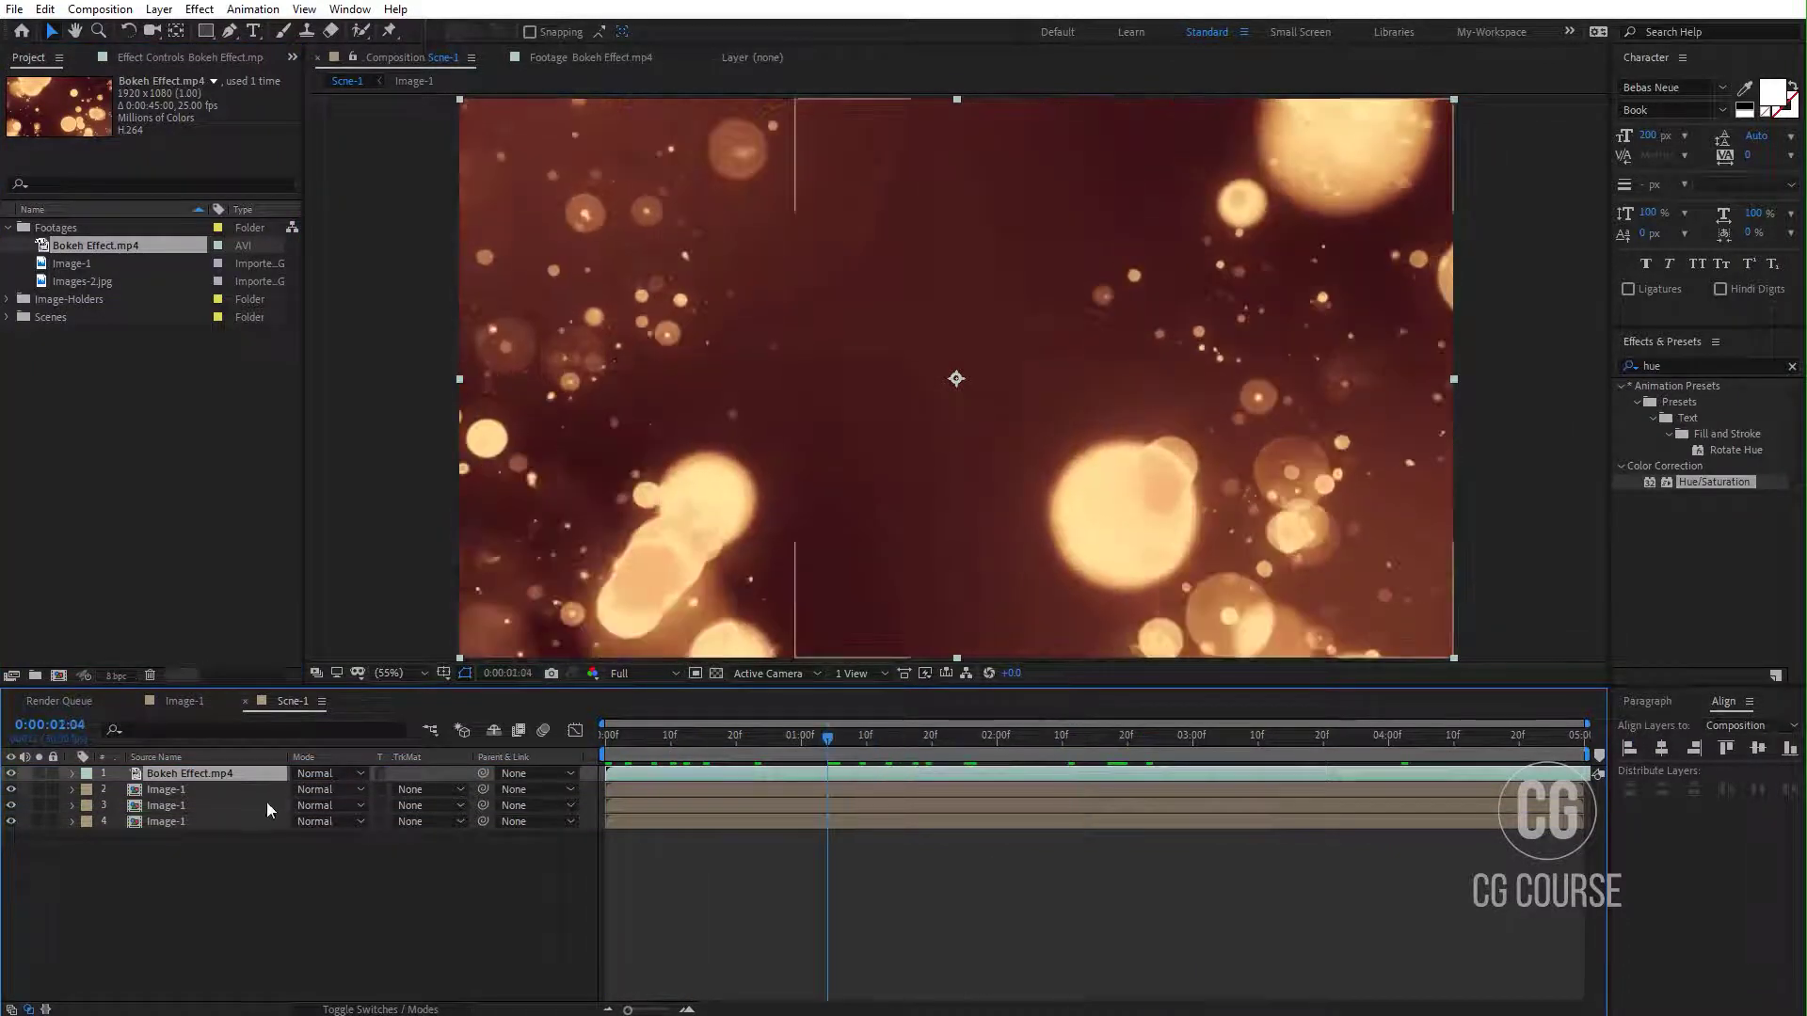
{"action": "left_click", "coordinate": [216, 791]}
{"action": "key", "text": "m"}
{"action": "left_click", "coordinate": [159, 806]}
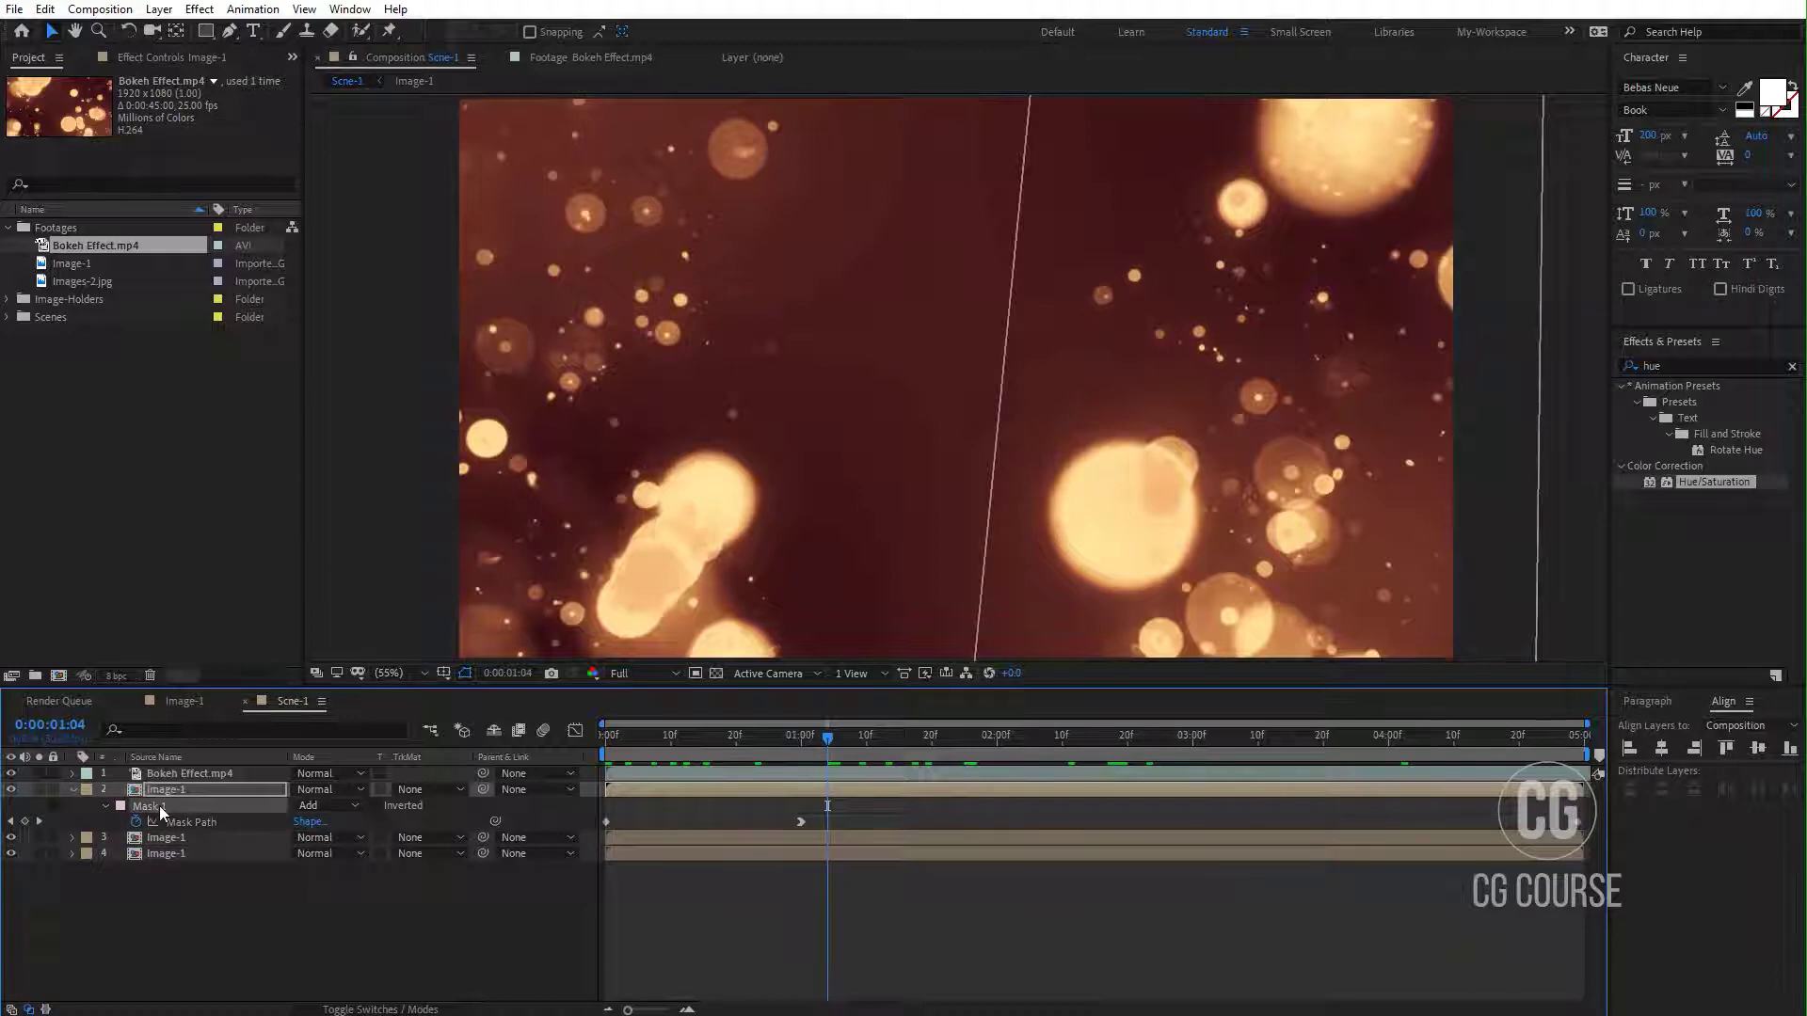
{"action": "left_click_drag", "start_coordinate": [622, 749], "coordinate": [585, 771]}
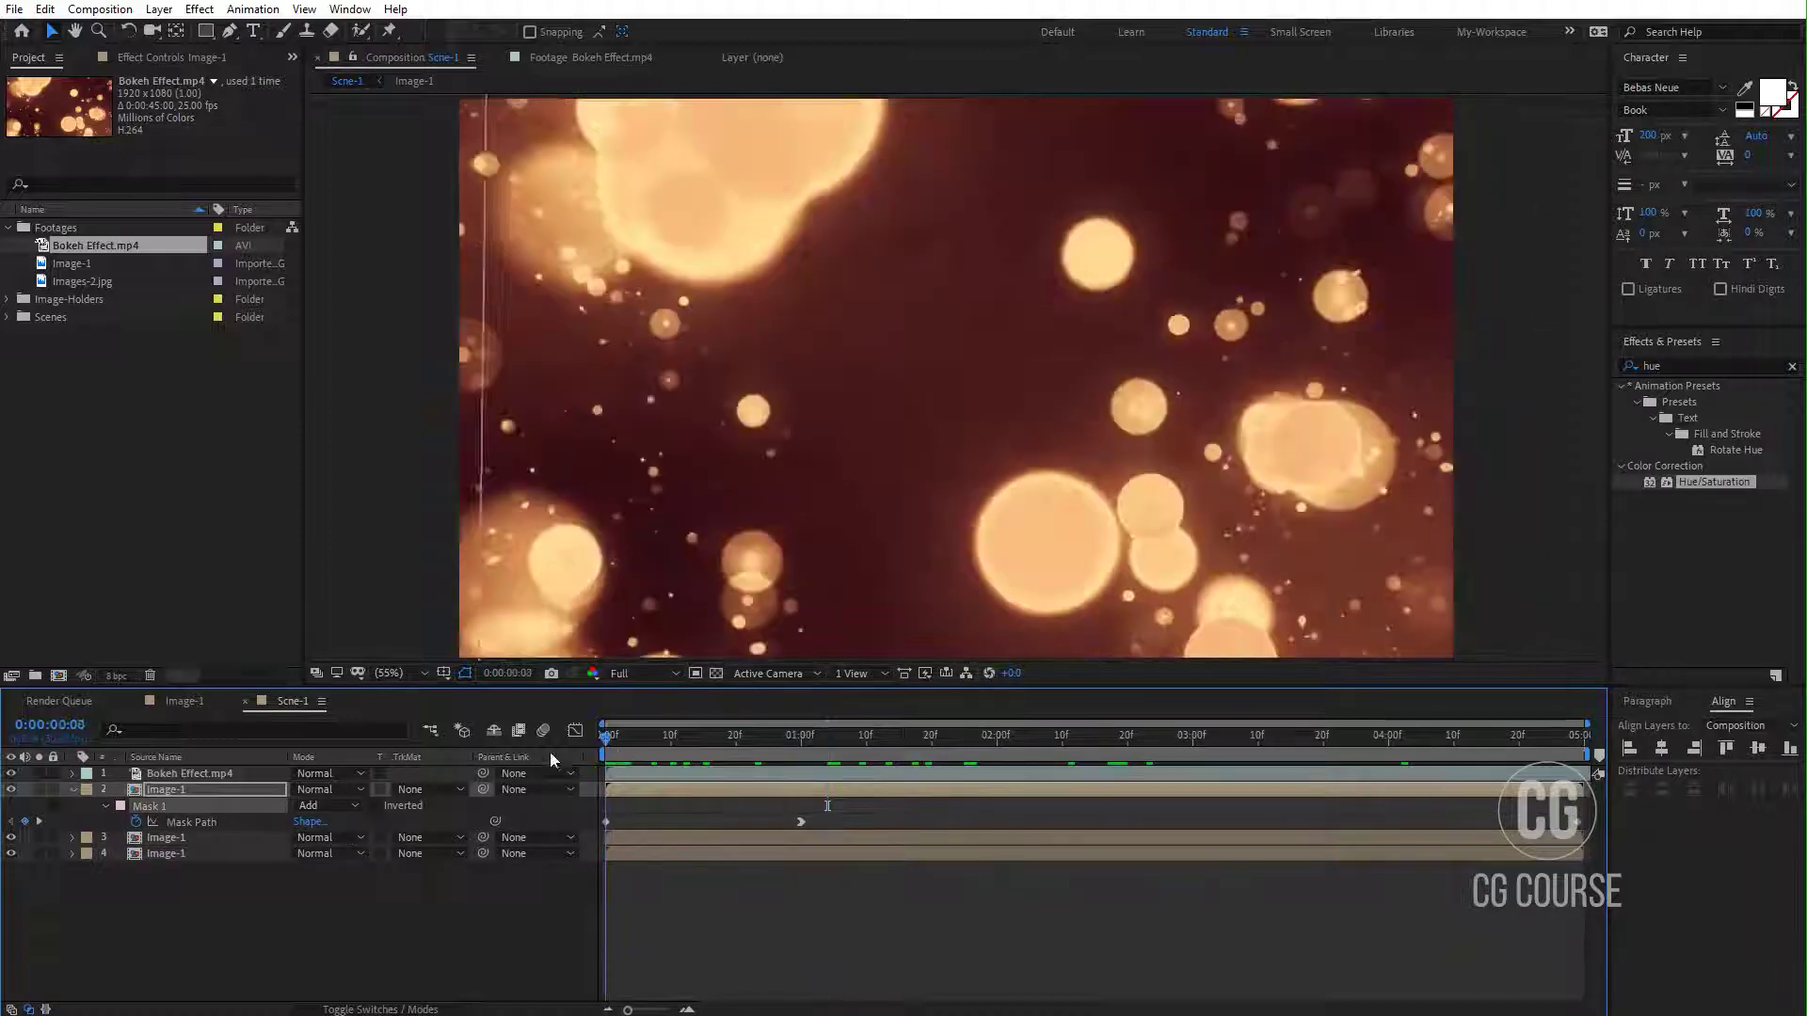
{"action": "left_click", "coordinate": [262, 773]}
{"action": "key", "text": "Return"}
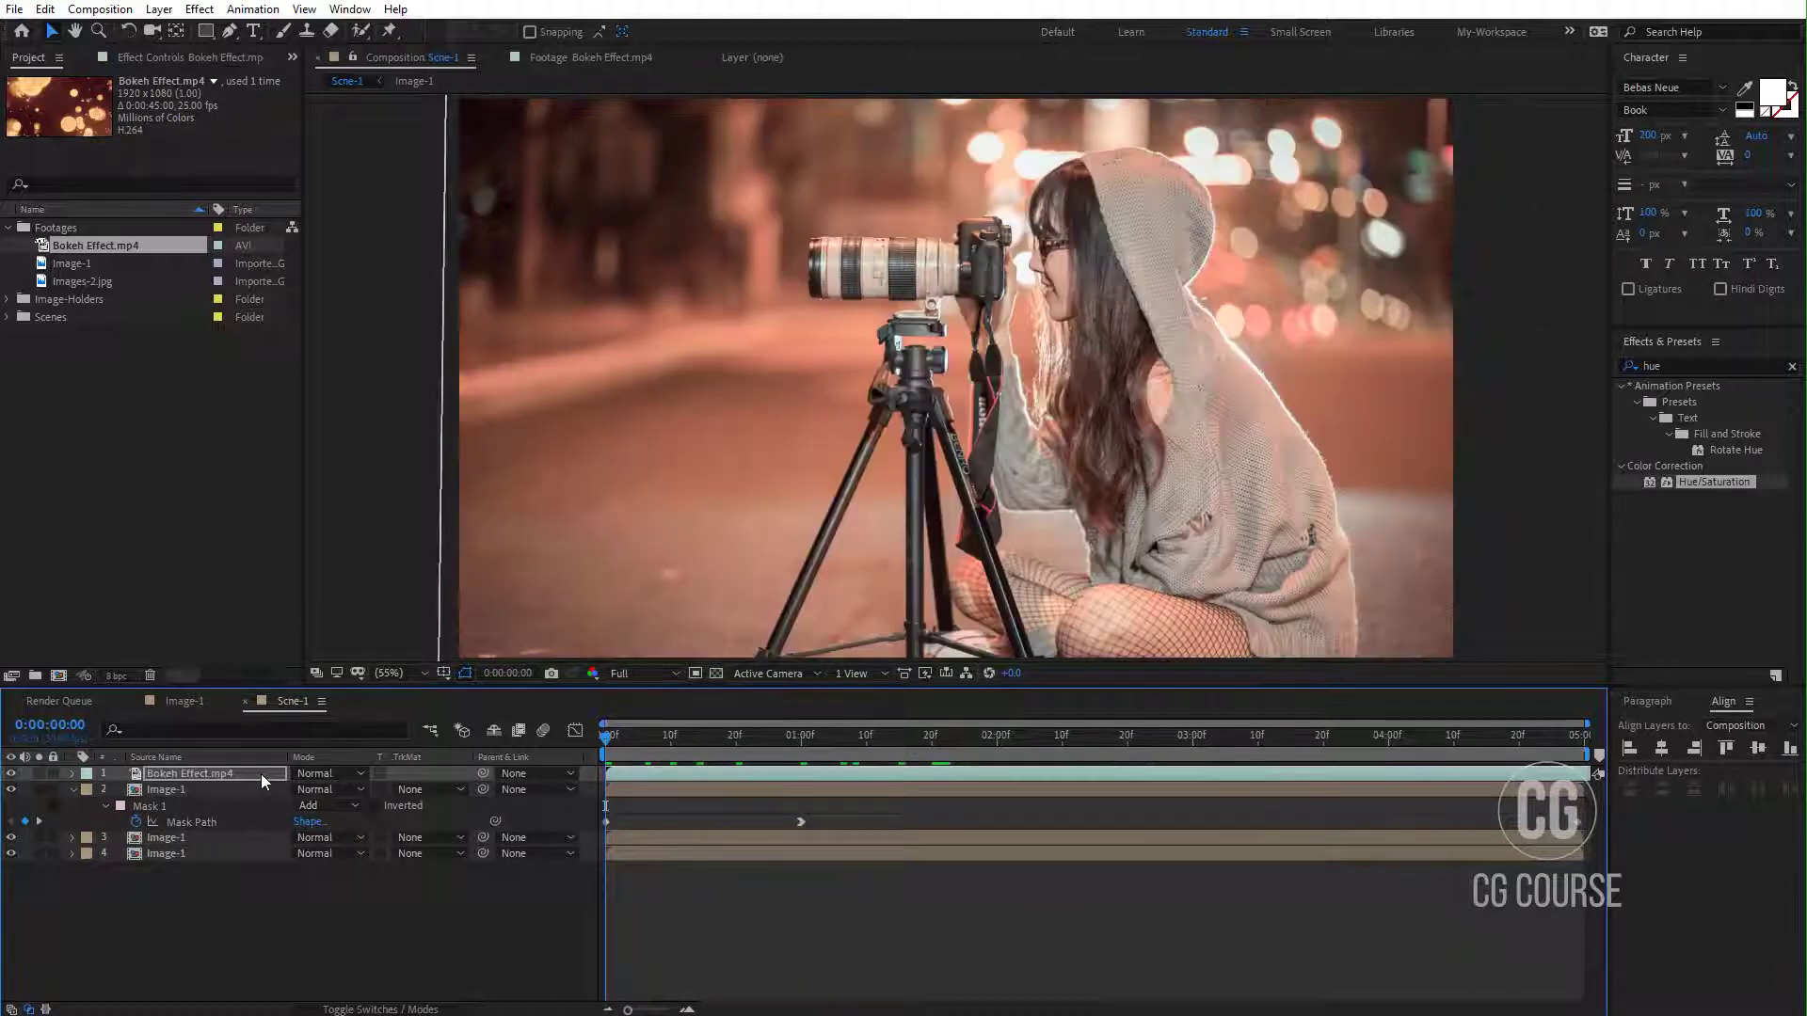
{"action": "left_click_drag", "start_coordinate": [638, 753], "coordinate": [1036, 759]}
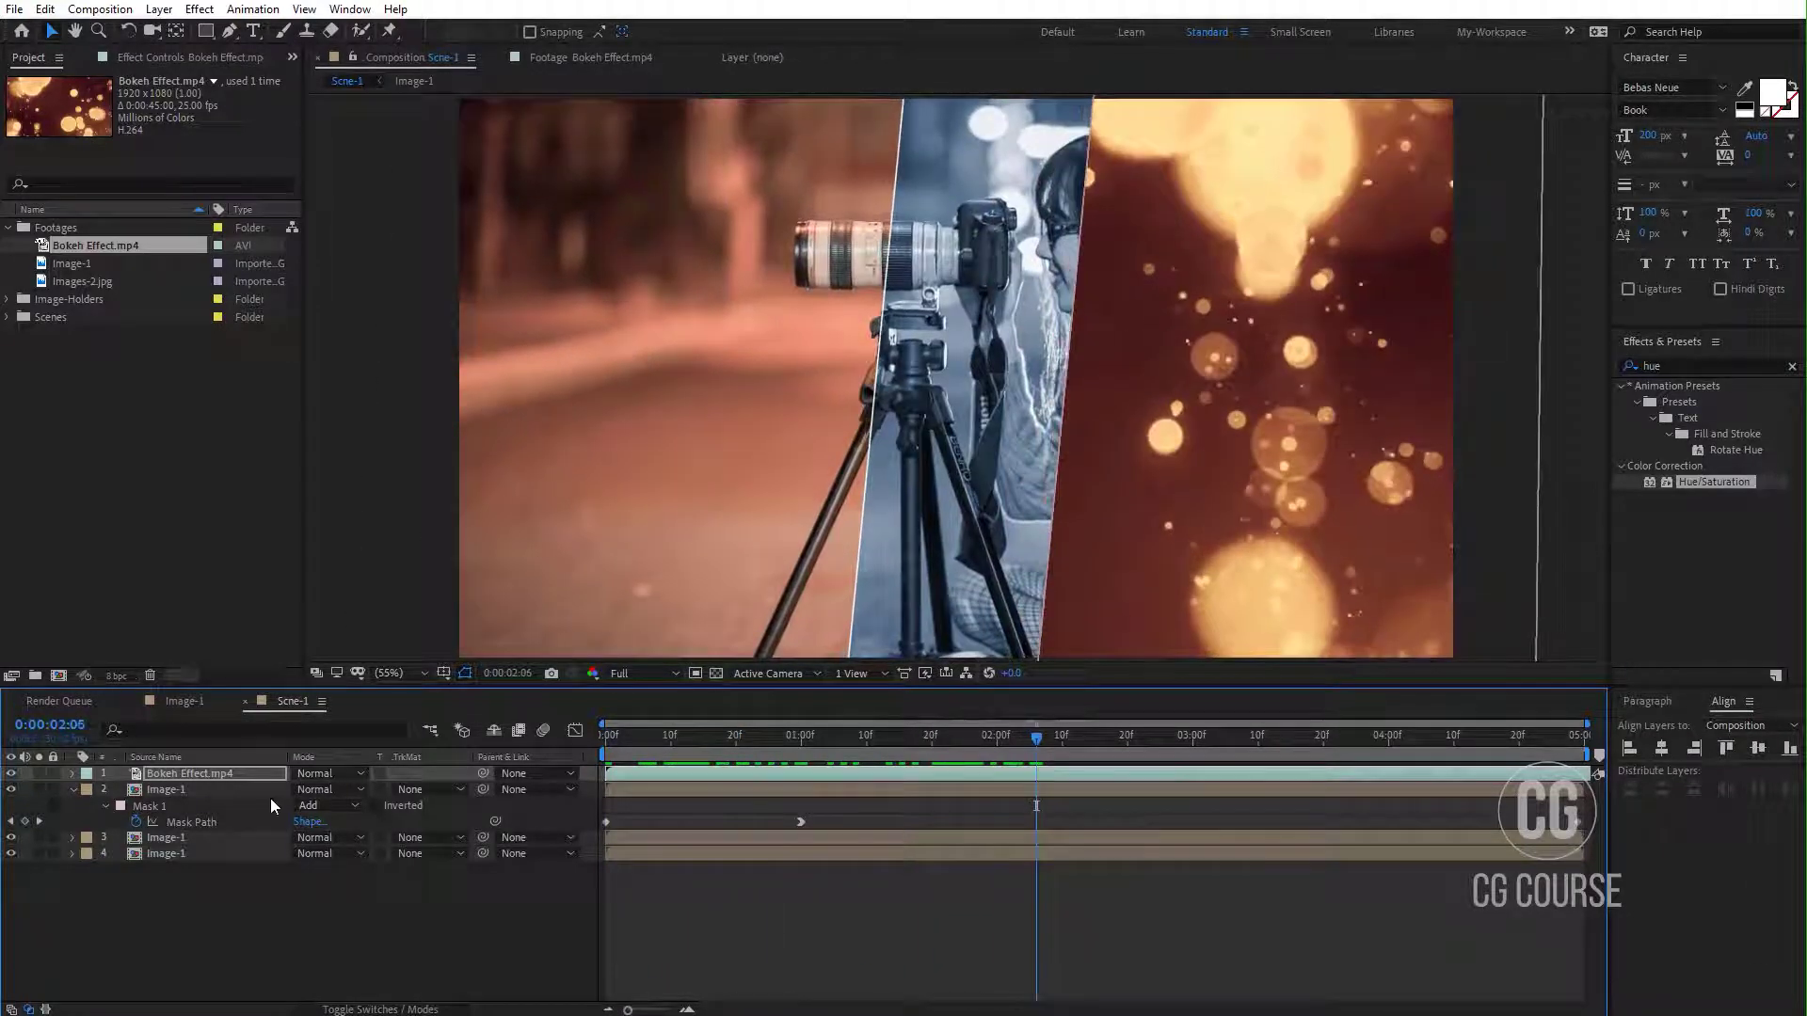
Step: Switch the Bokeh Effect.mp4 layer to Screen mode and scrub to 0:00:04:12
{"action": "left_click", "coordinate": [318, 773]}
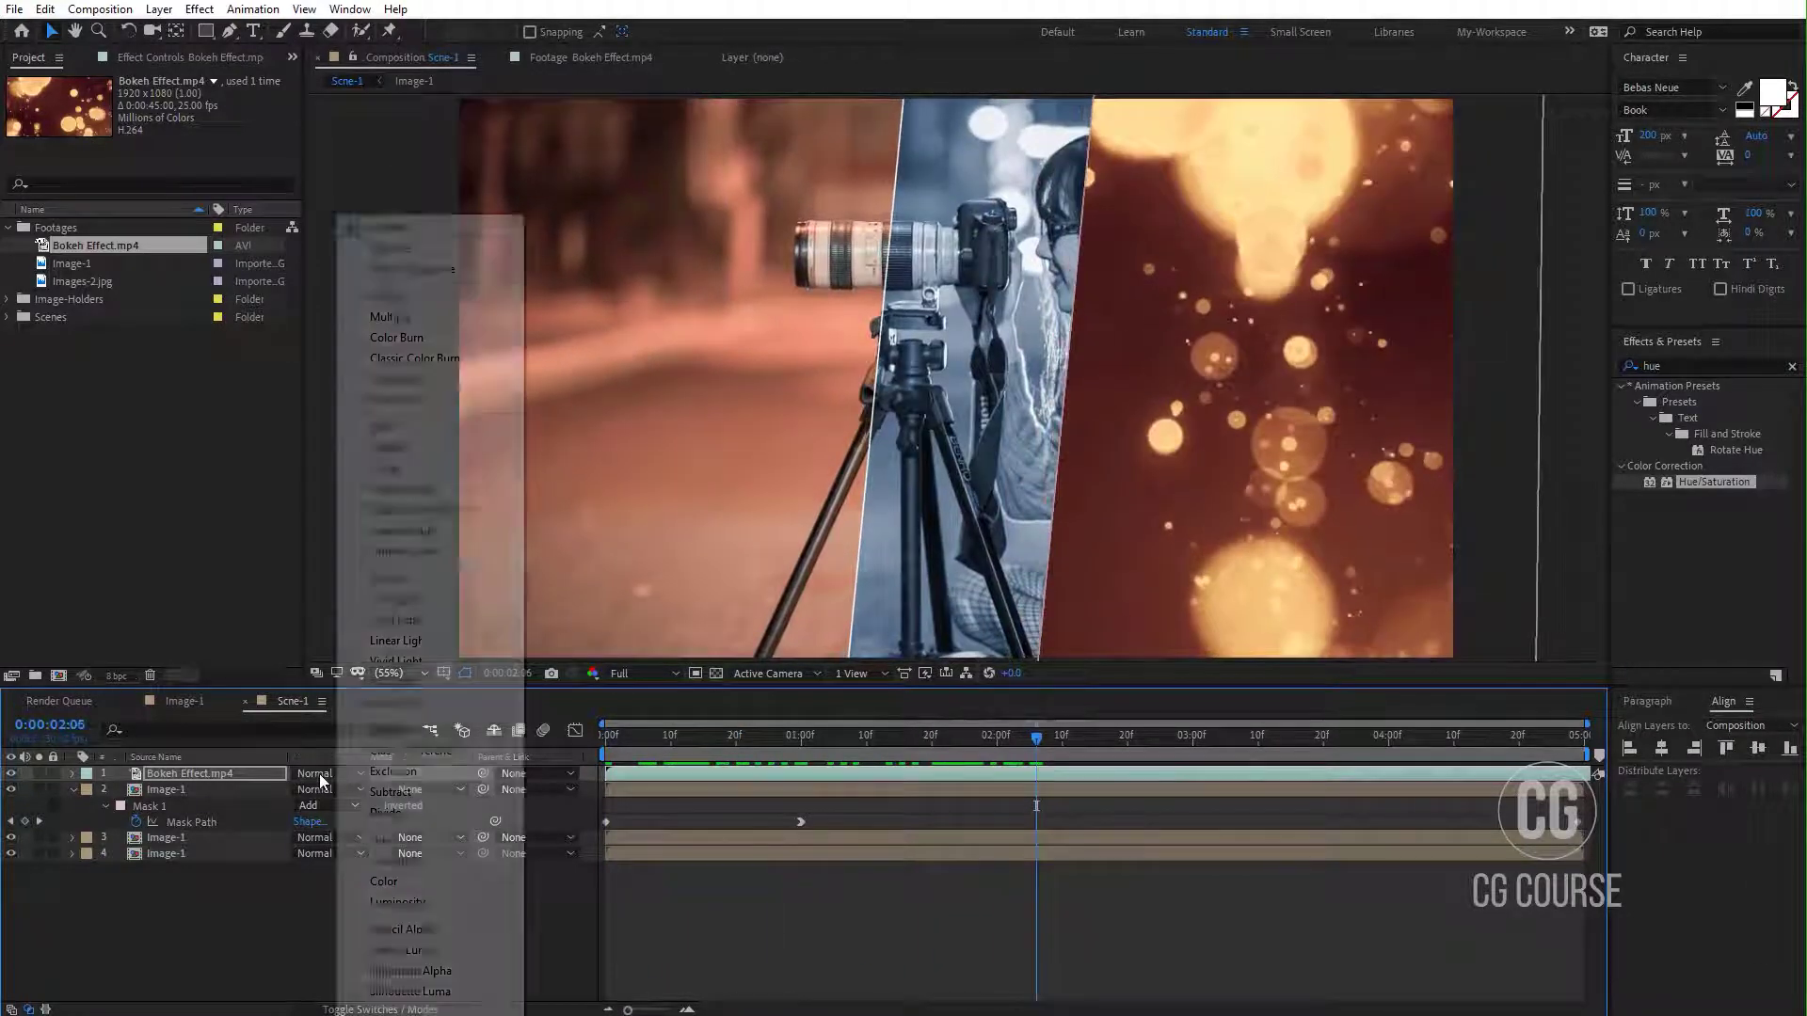
{"action": "left_click", "coordinate": [405, 475]}
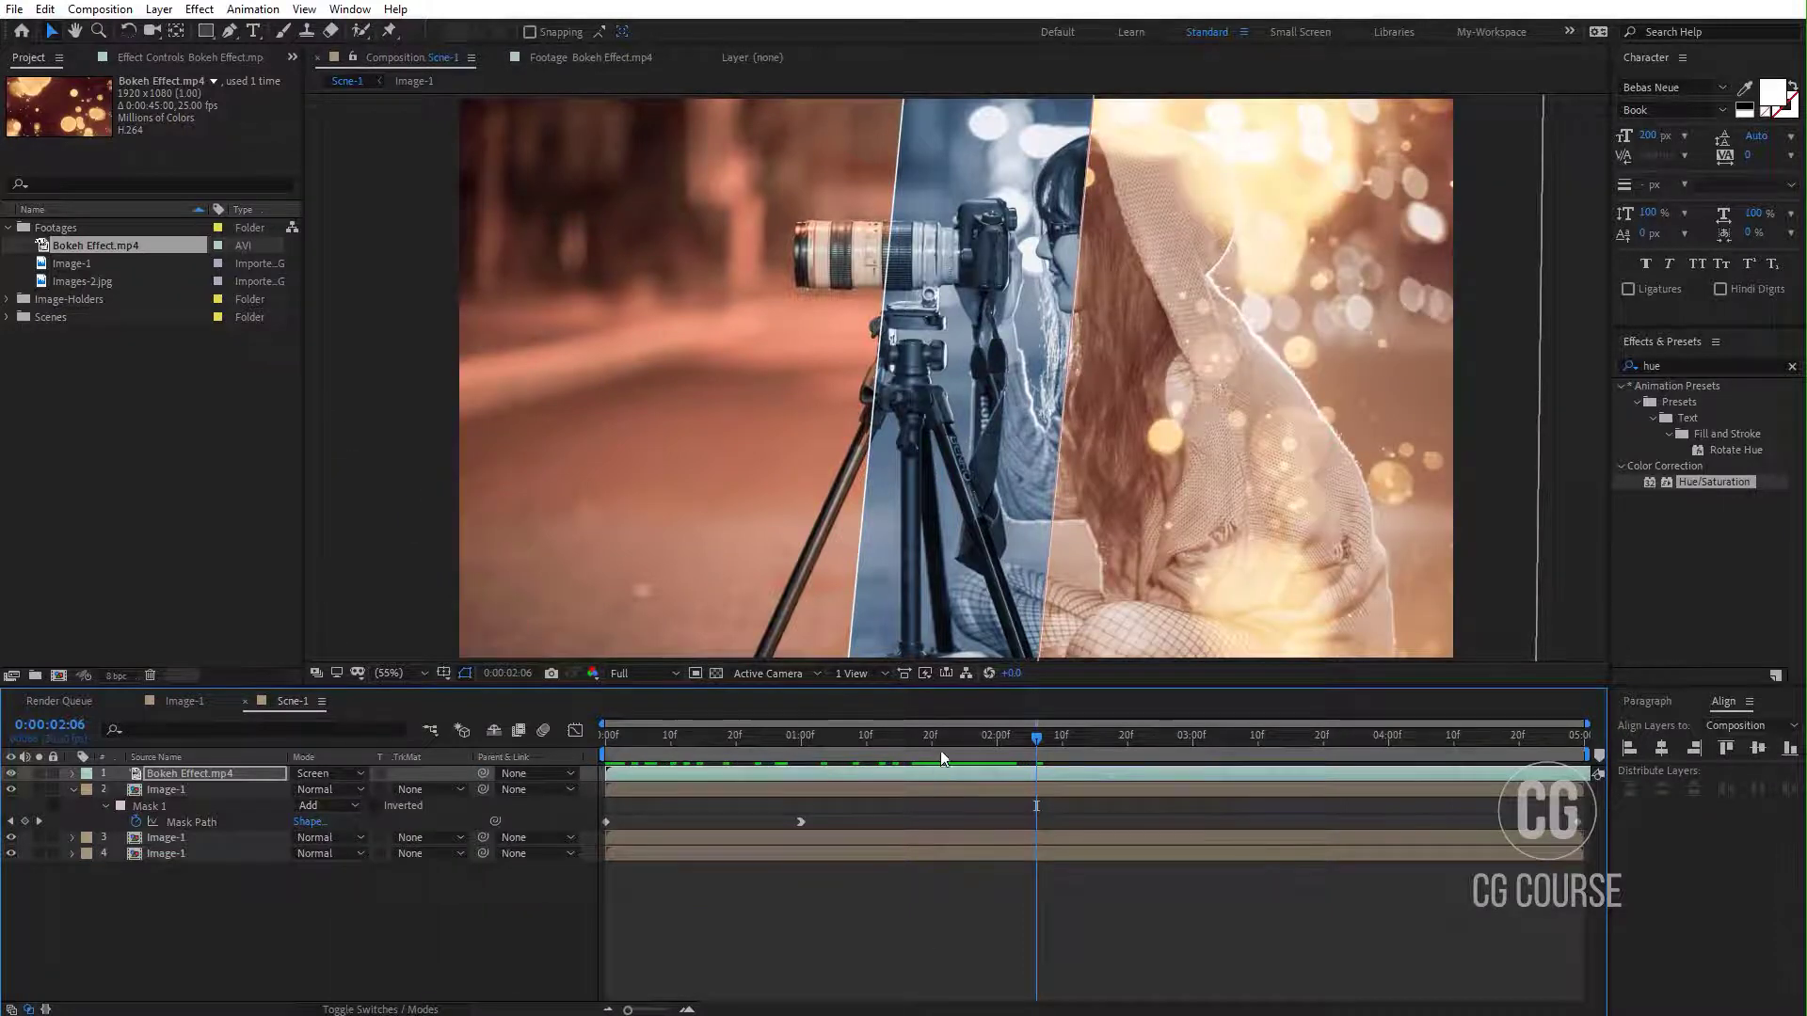
{"action": "left_click_drag", "start_coordinate": [940, 749], "coordinate": [675, 771]}
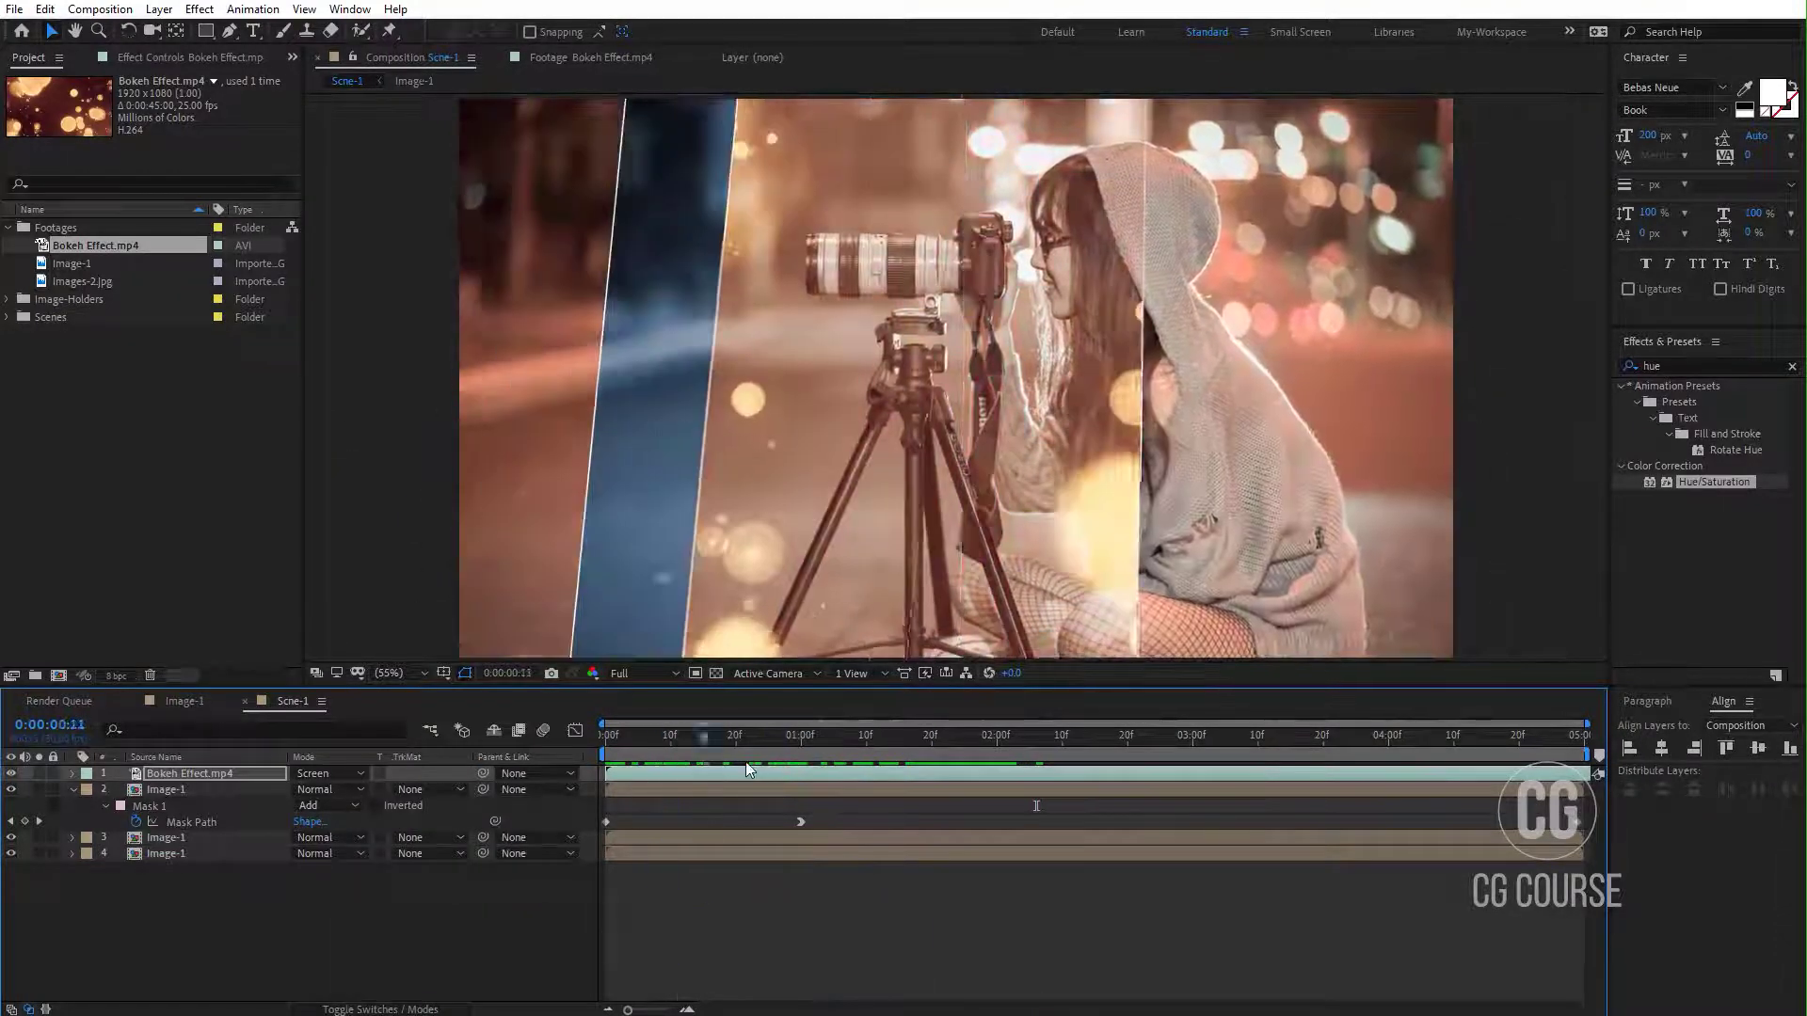
{"action": "left_click", "coordinate": [822, 759]}
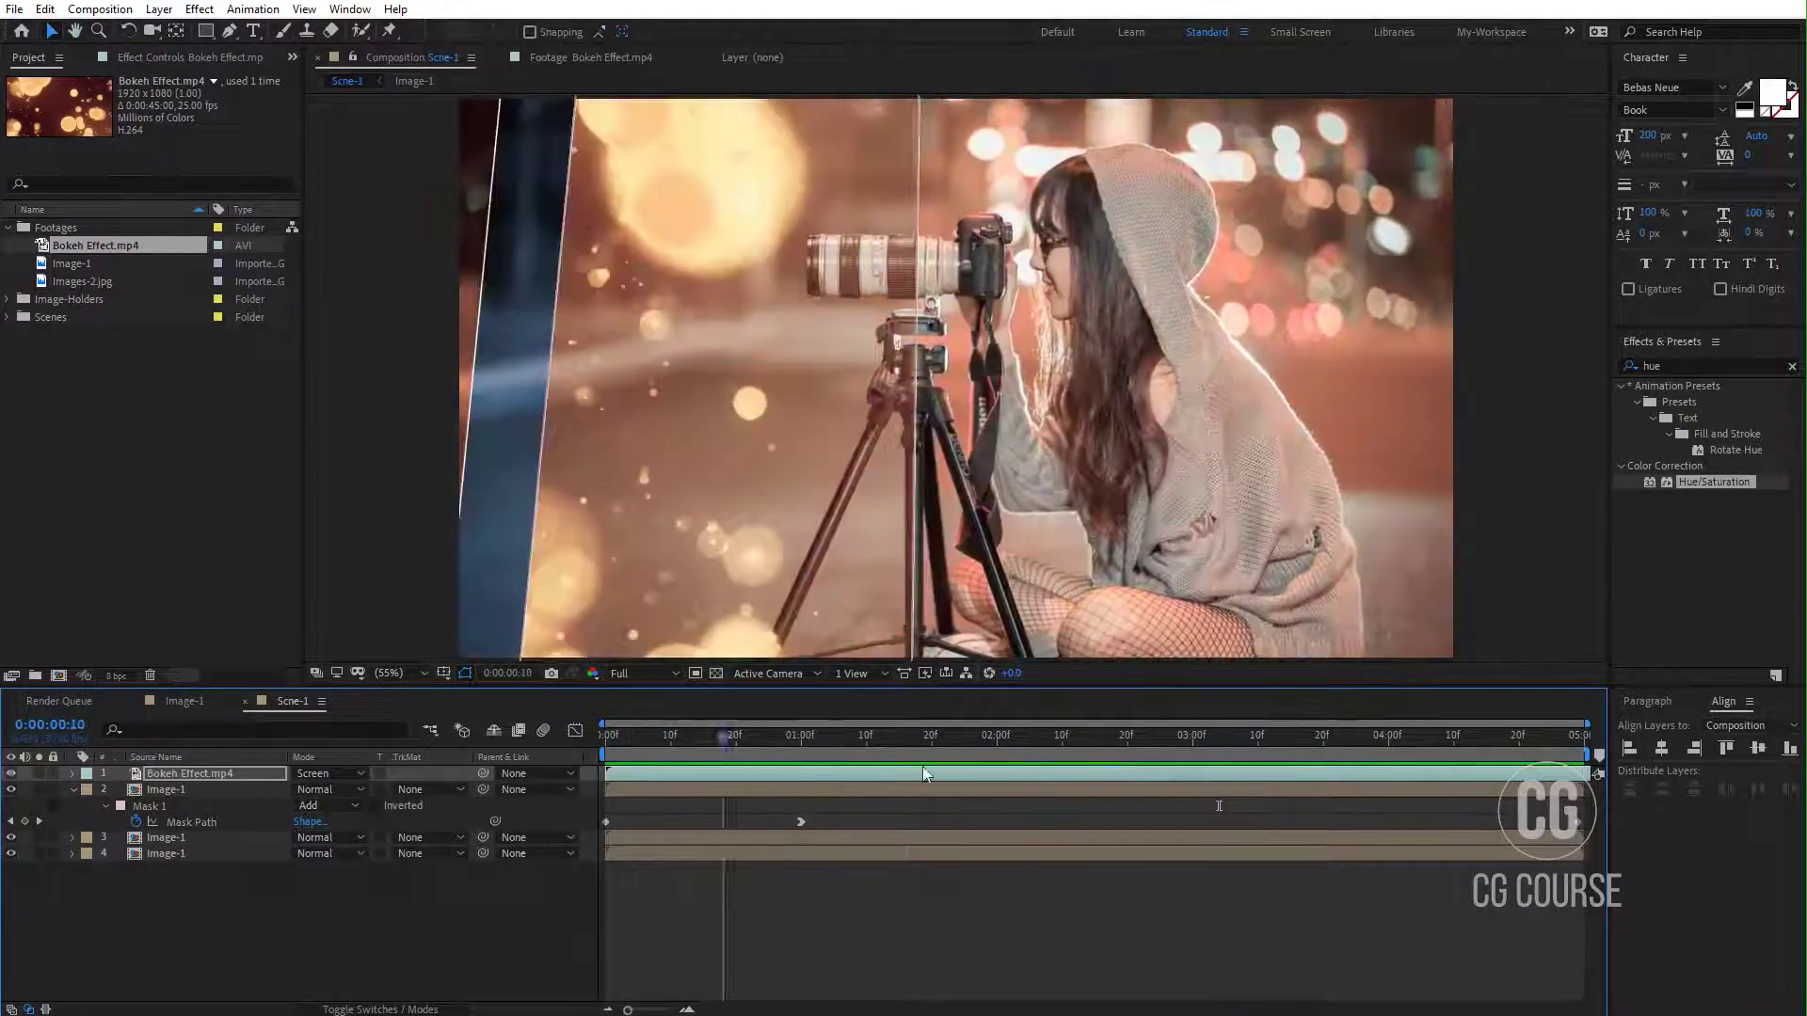
{"action": "left_click", "coordinate": [74, 791]}
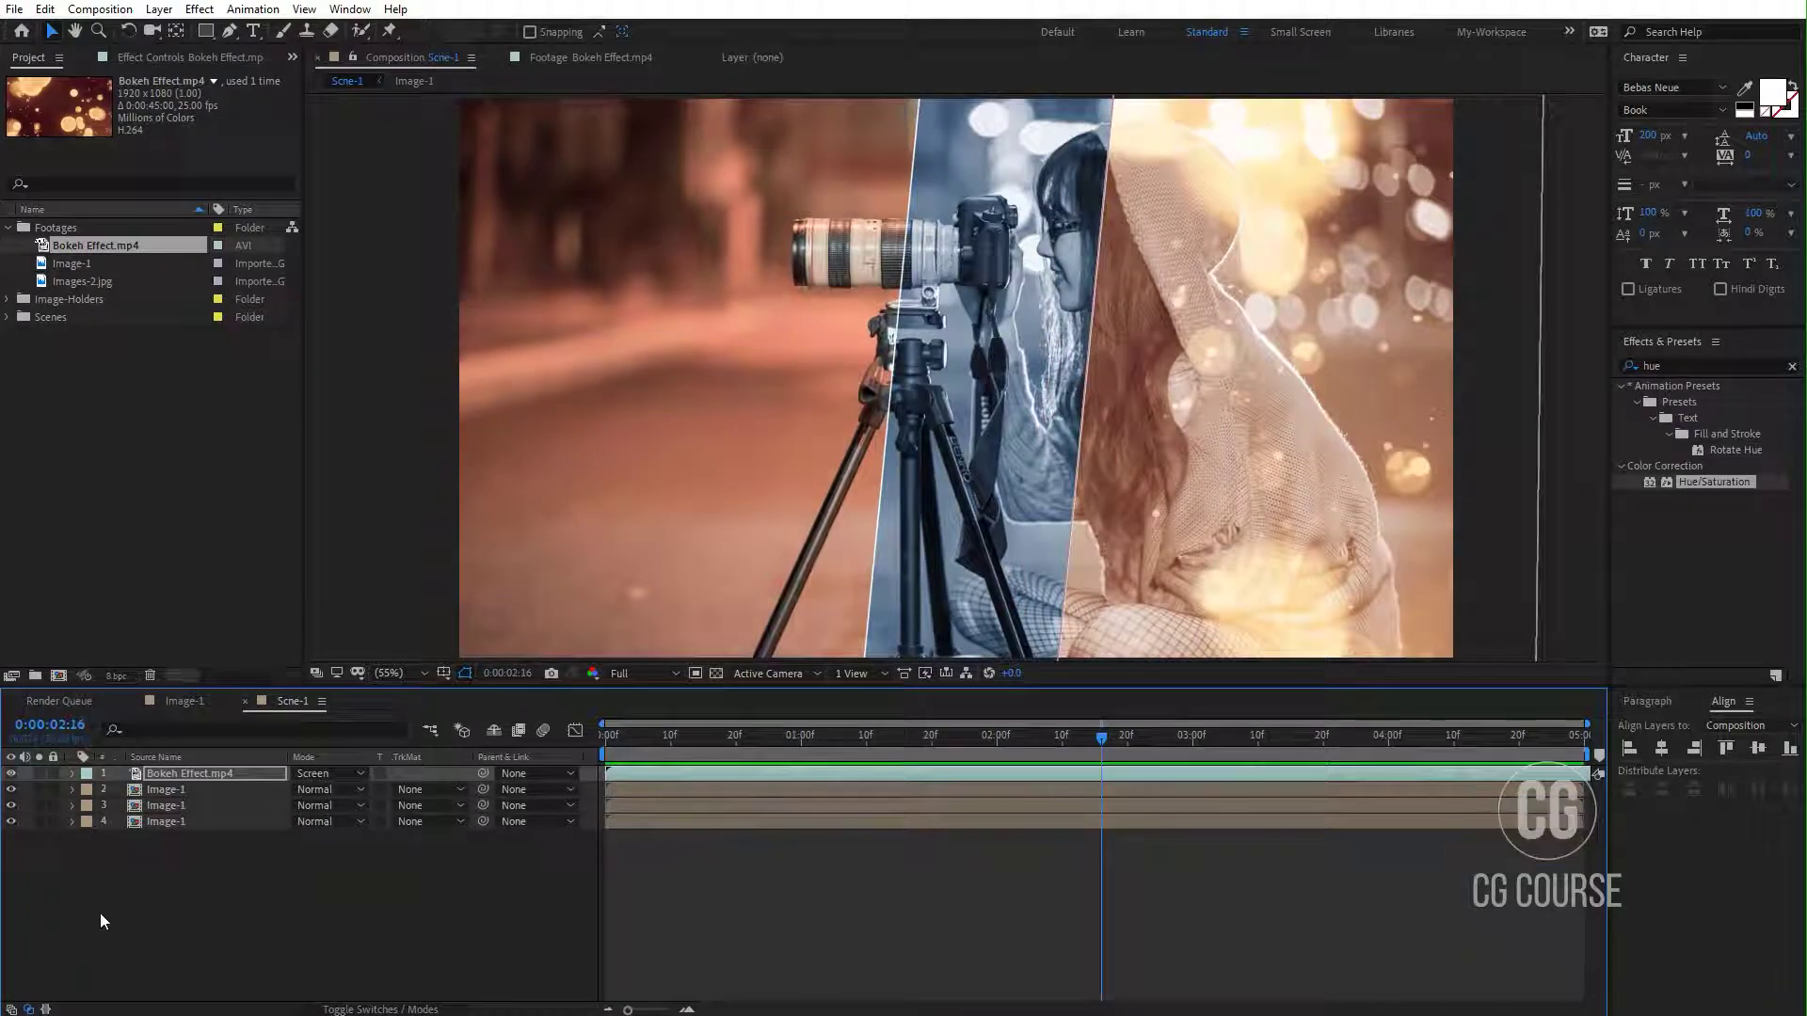
{"action": "left_click_drag", "start_coordinate": [789, 725], "coordinate": [1466, 767]}
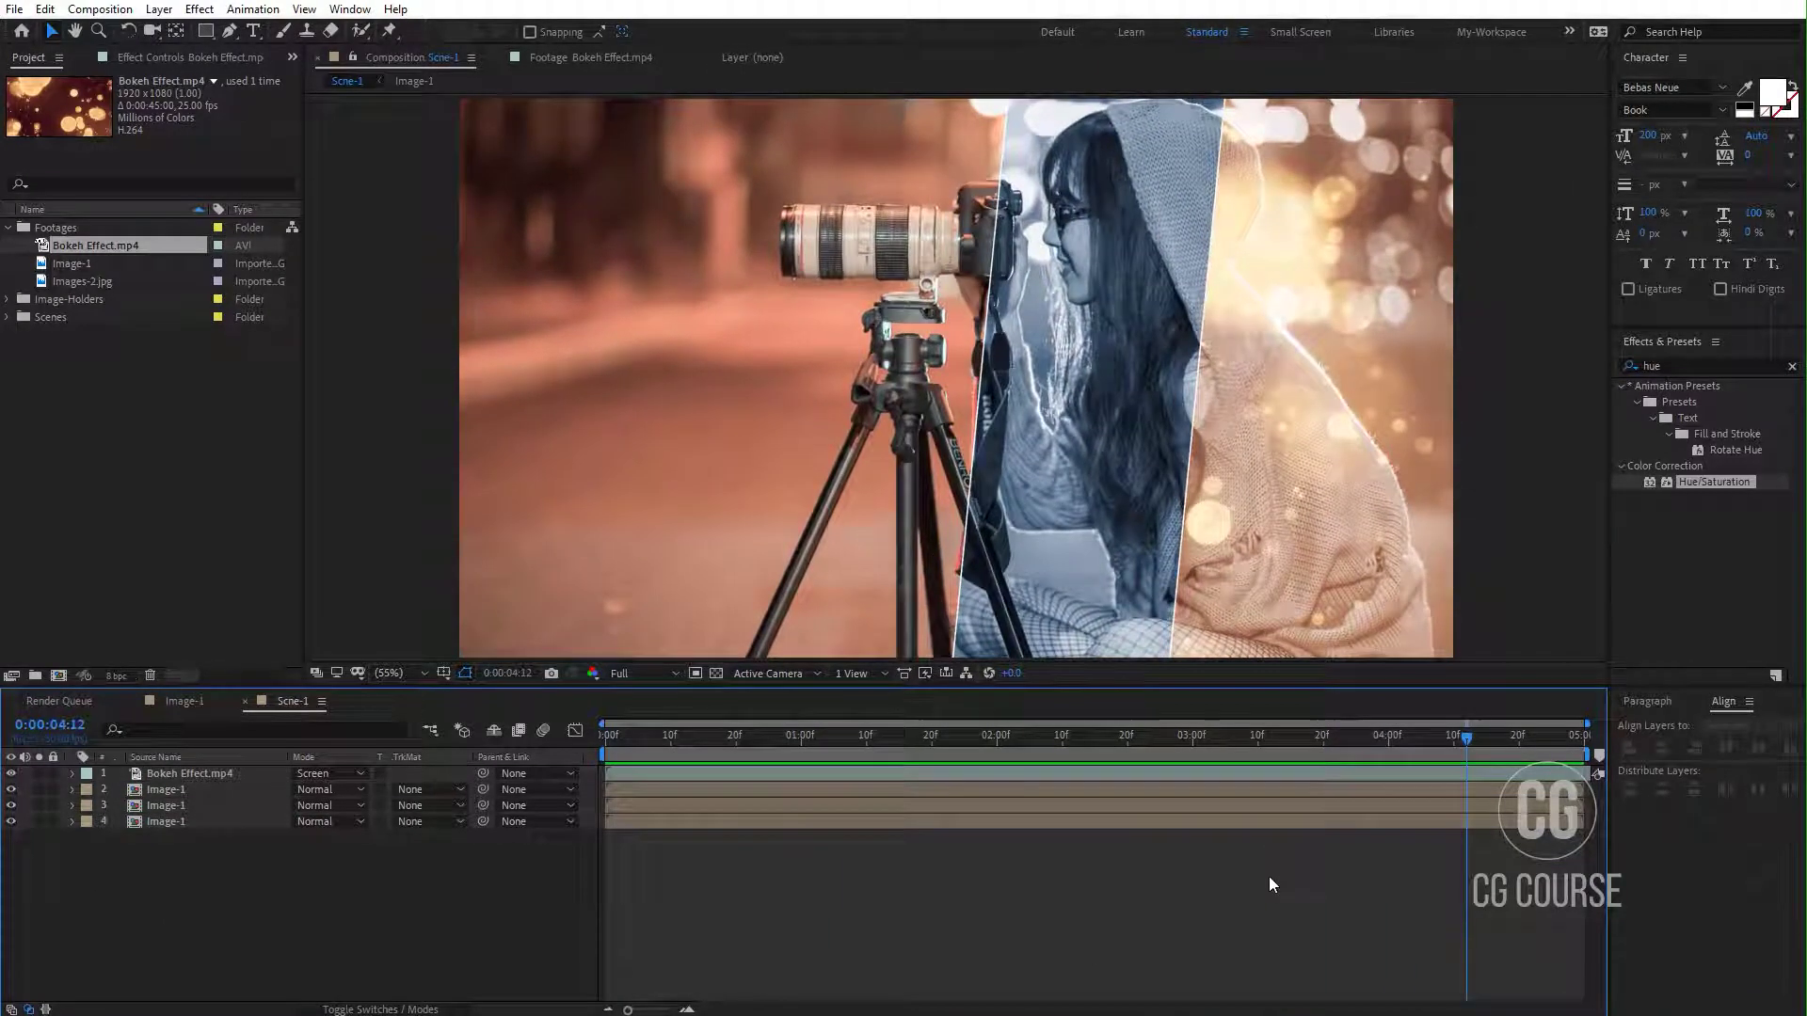
Step: Add a text layer reading 'image slide show' in the middle of the composition
{"action": "left_click", "coordinate": [259, 35]}
{"action": "left_click", "coordinate": [649, 467]}
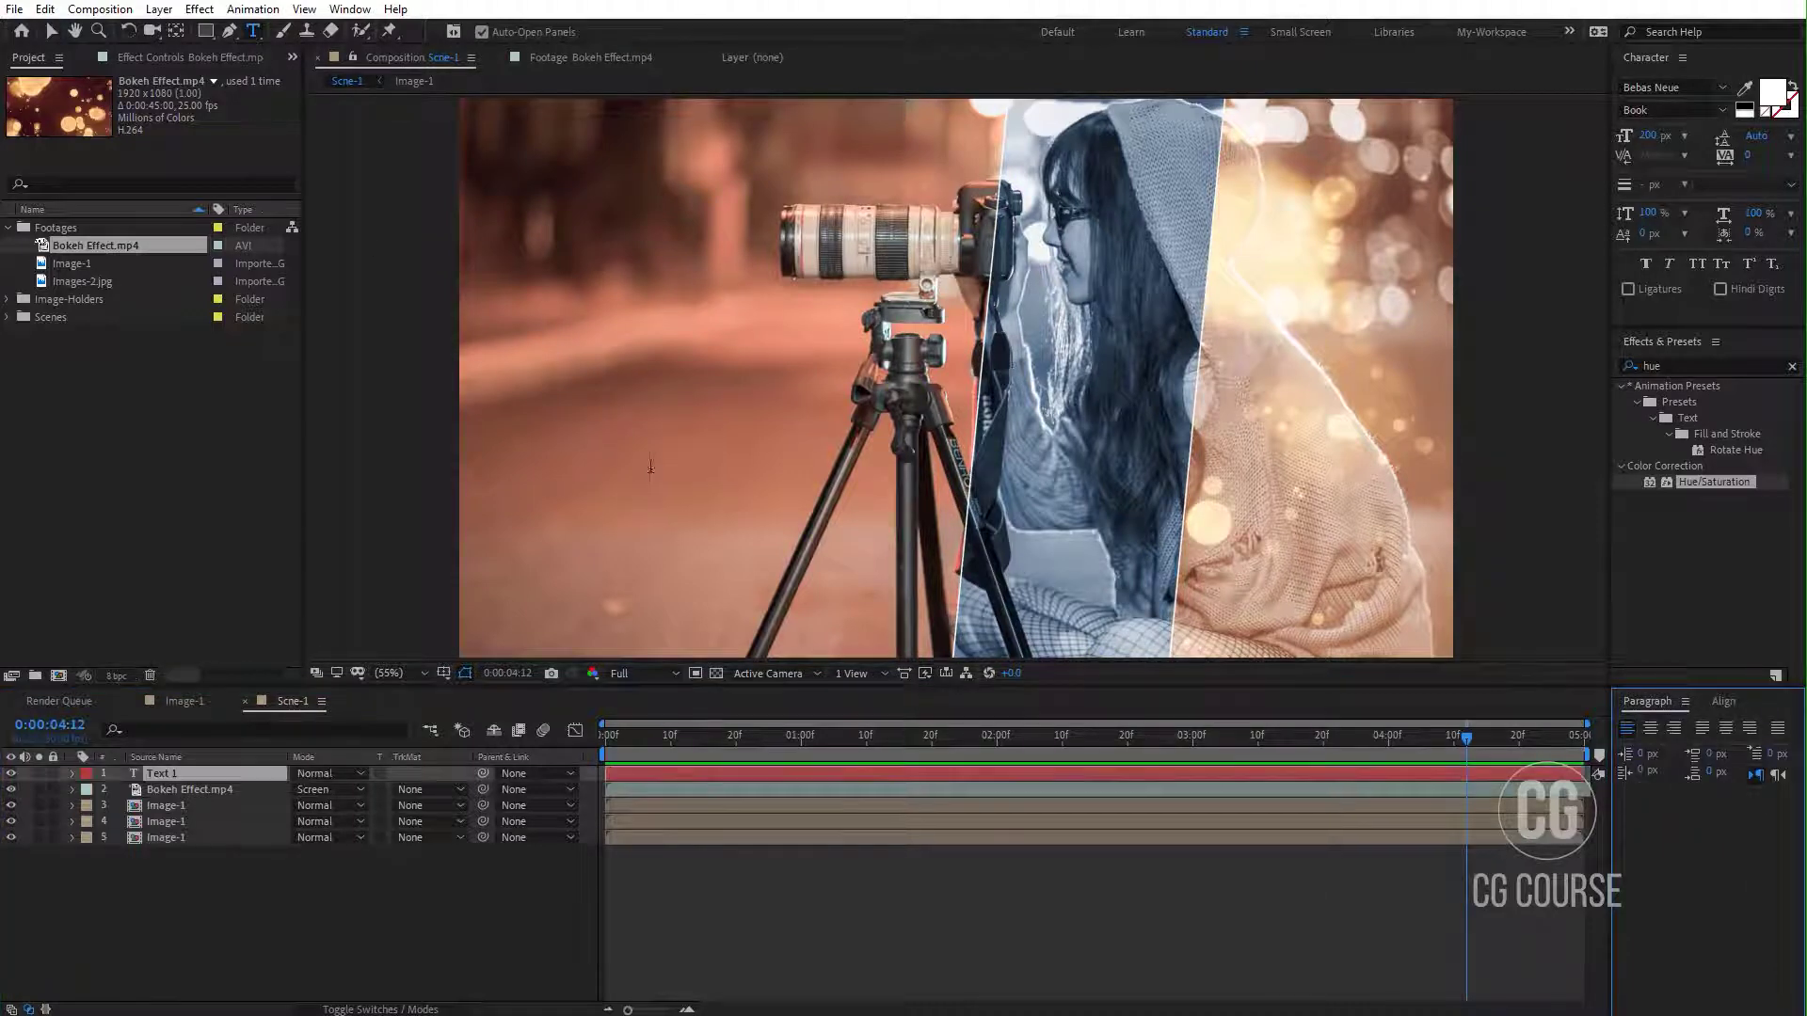
{"action": "type", "text": "image"}
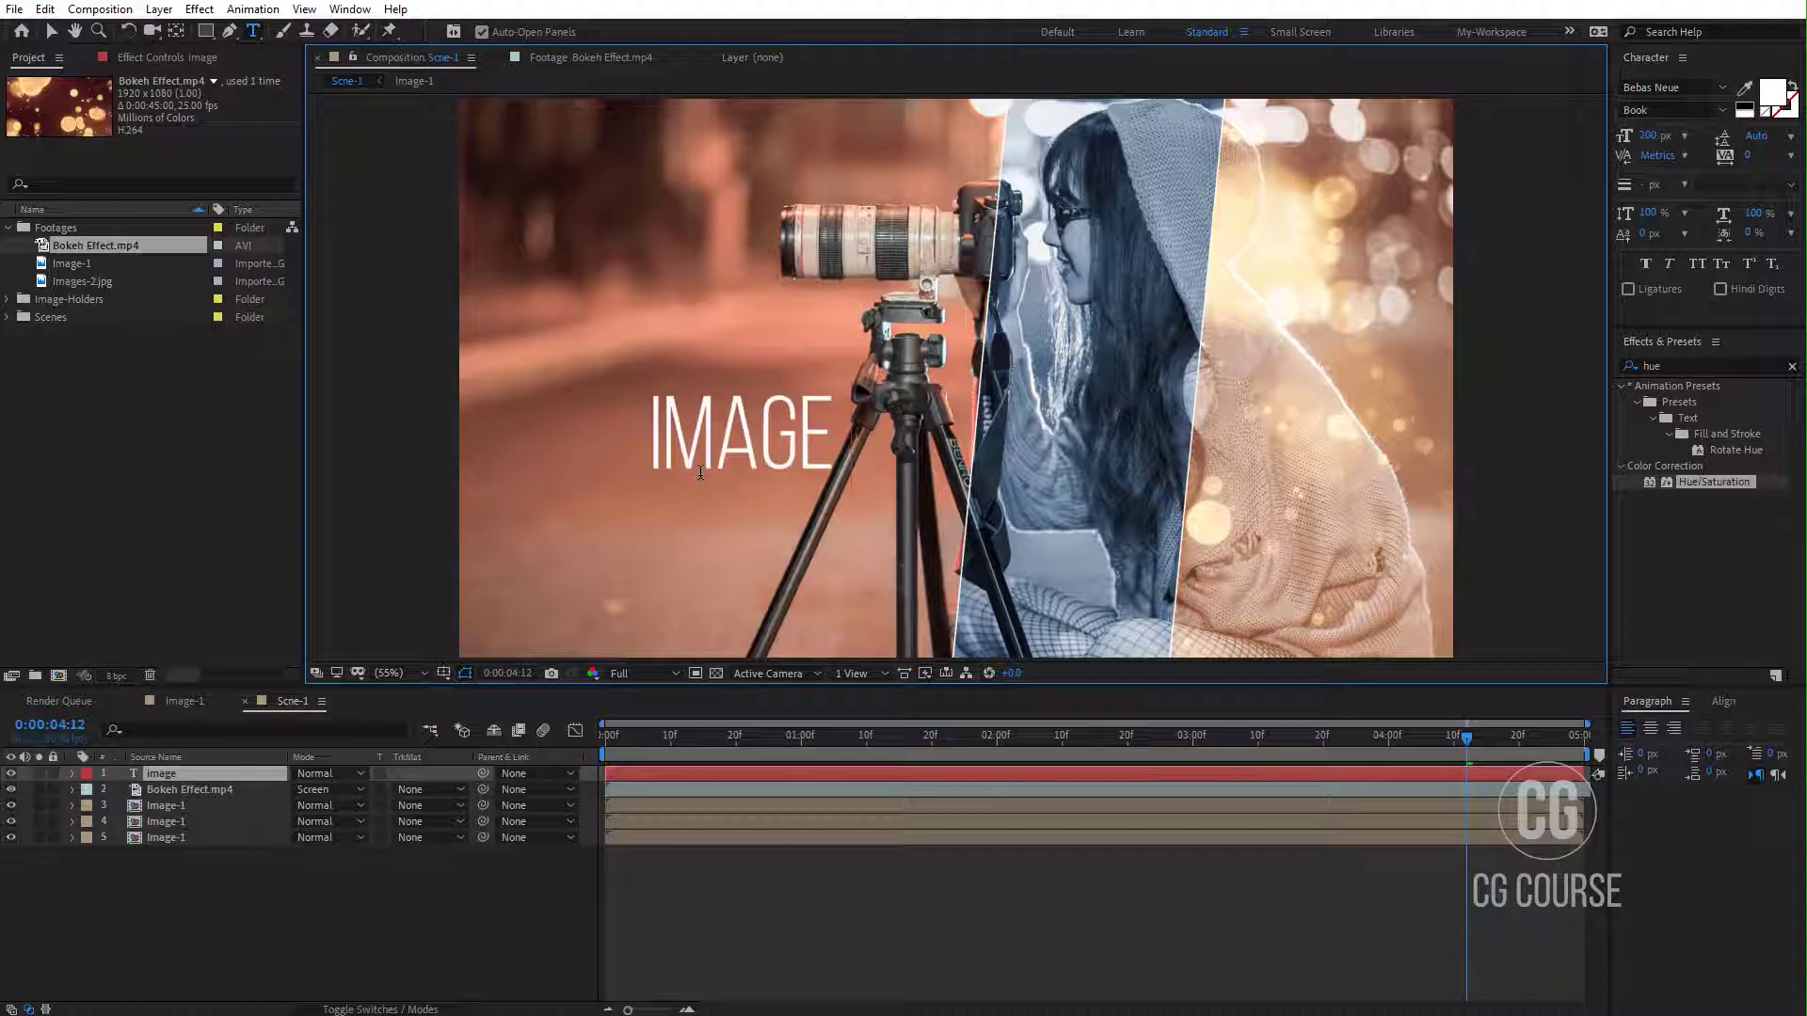
{"action": "type", "text": " slide"}
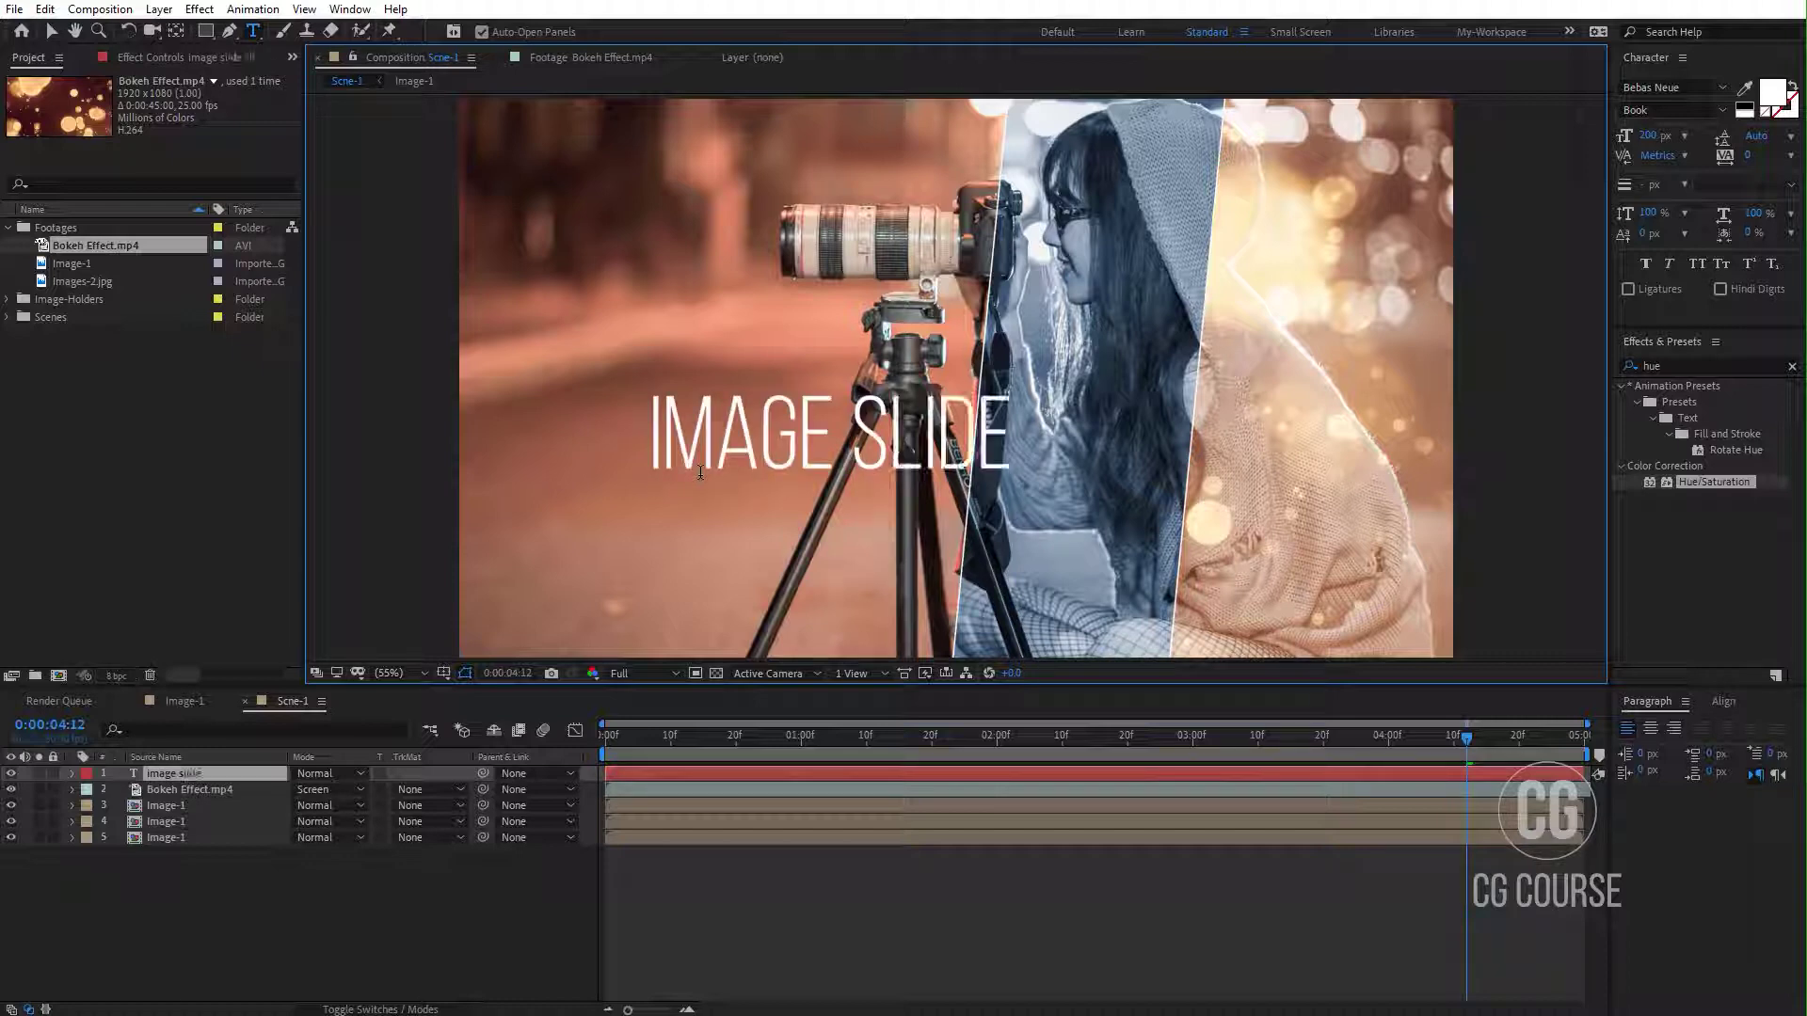
{"action": "type", "text": " show"}
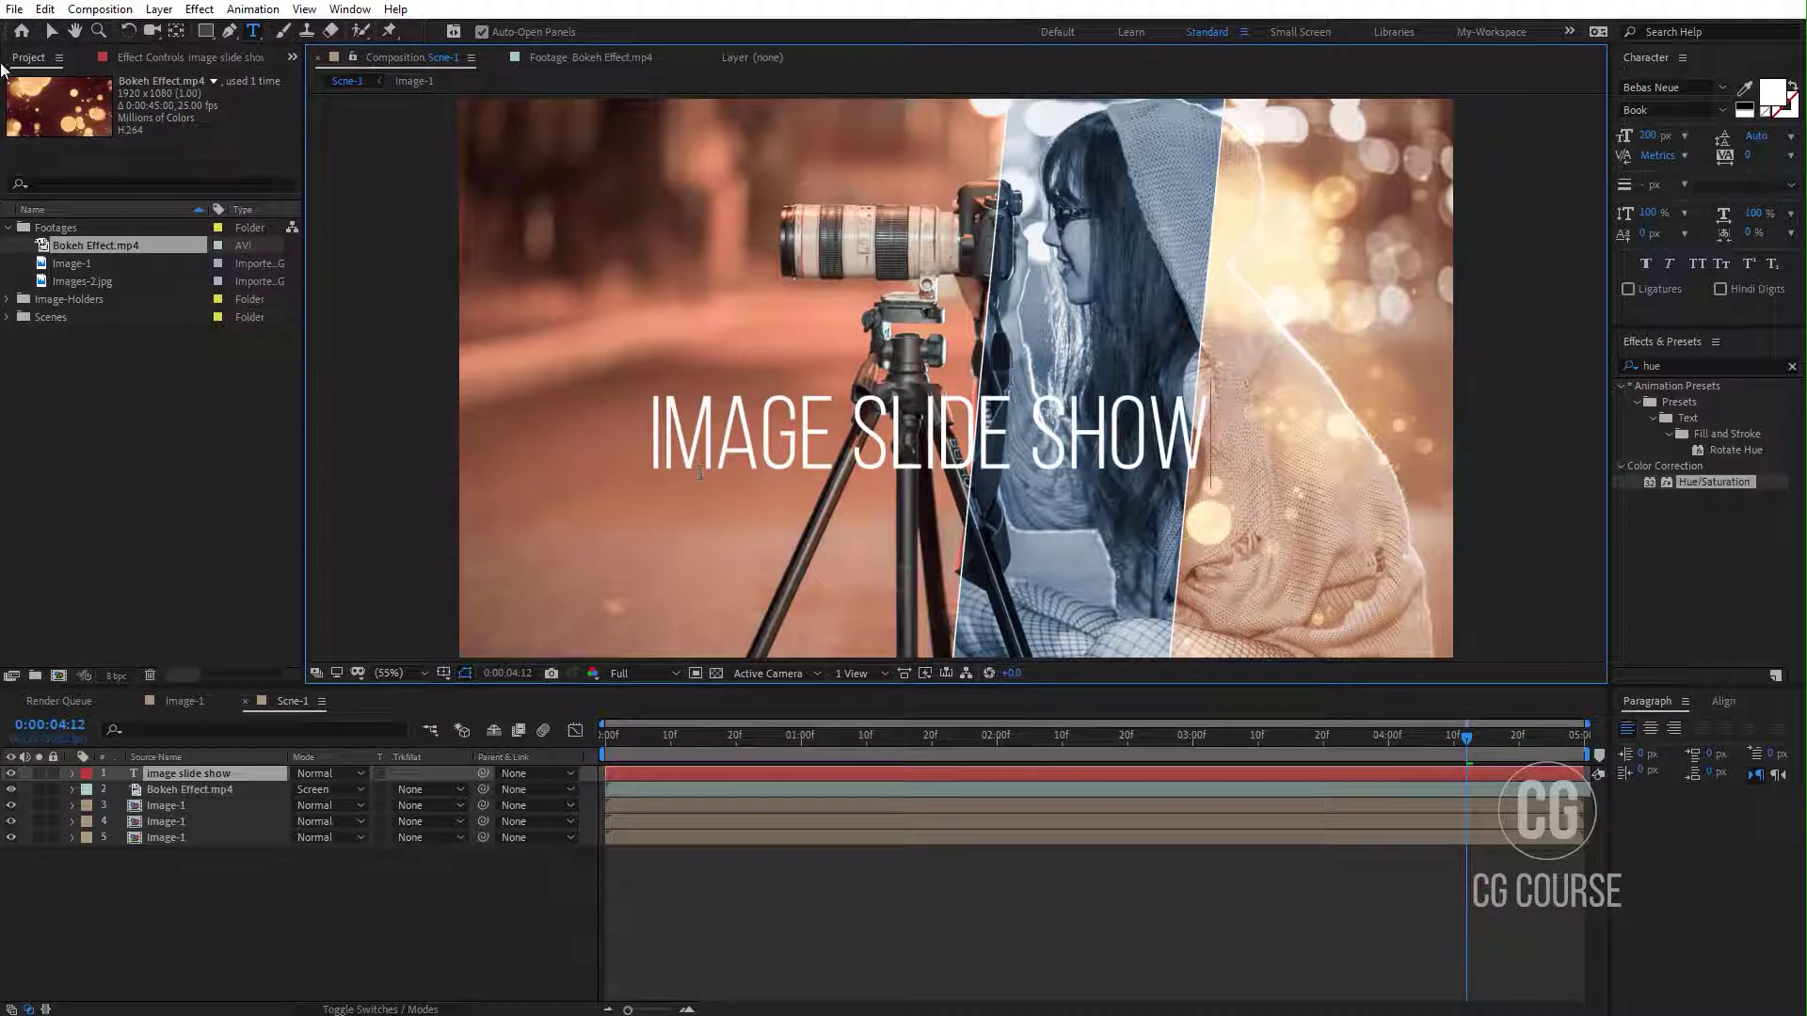
{"action": "left_click", "coordinate": [49, 31]}
Step: Set the title's font size to 150 px and move it lower left
{"action": "left_click_drag", "start_coordinate": [801, 444], "coordinate": [641, 492]}
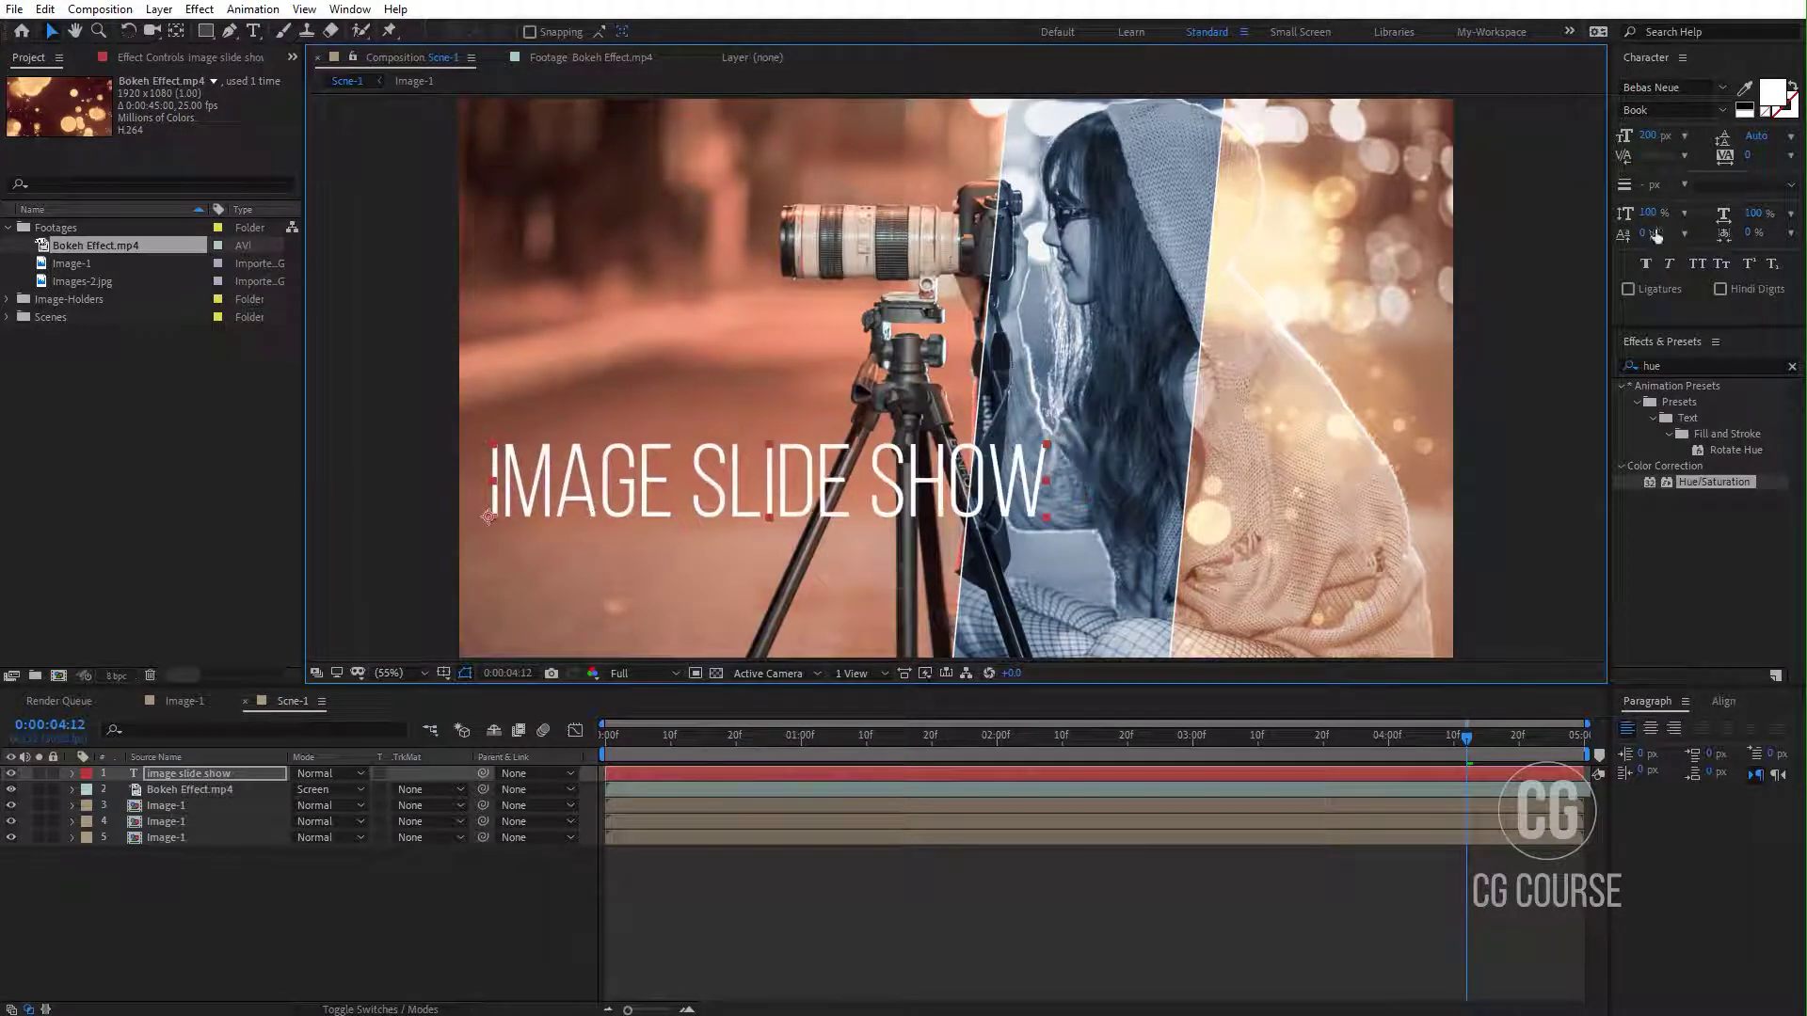
{"action": "left_click", "coordinate": [1648, 139]}
{"action": "type", "text": "150"}
{"action": "key", "text": "Return"}
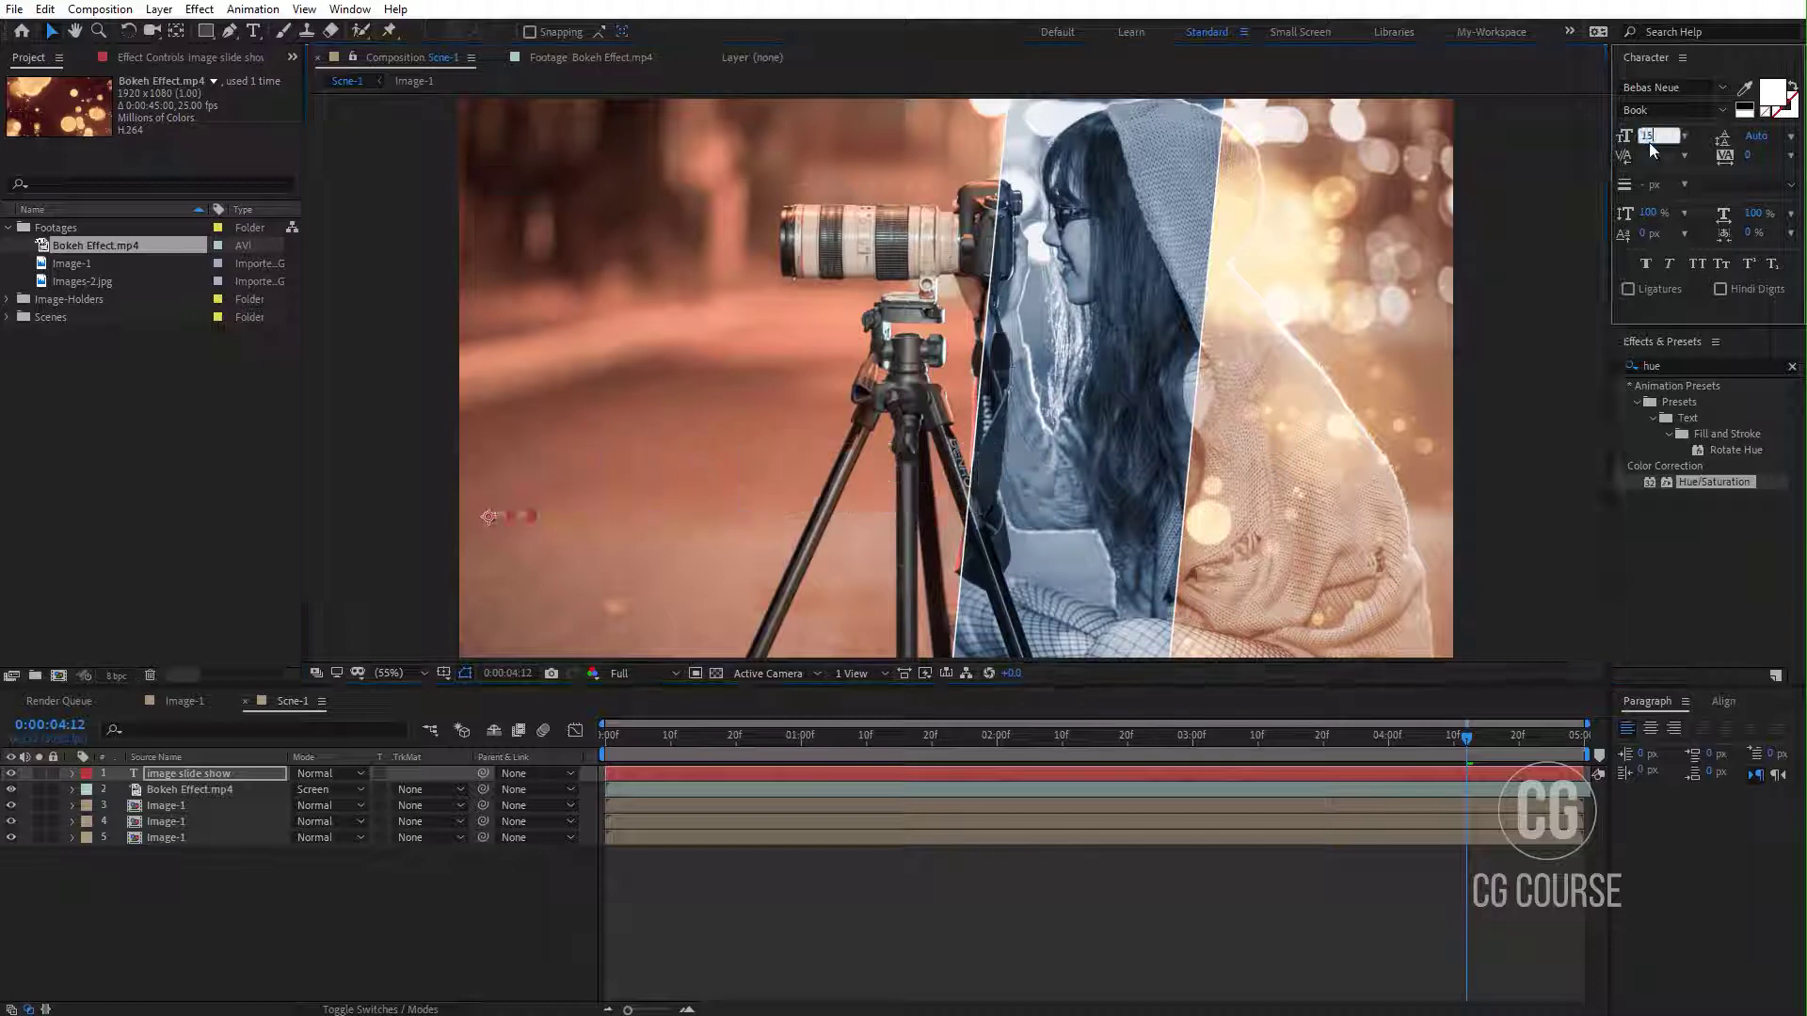
{"action": "left_click_drag", "start_coordinate": [824, 483], "coordinate": [867, 489]}
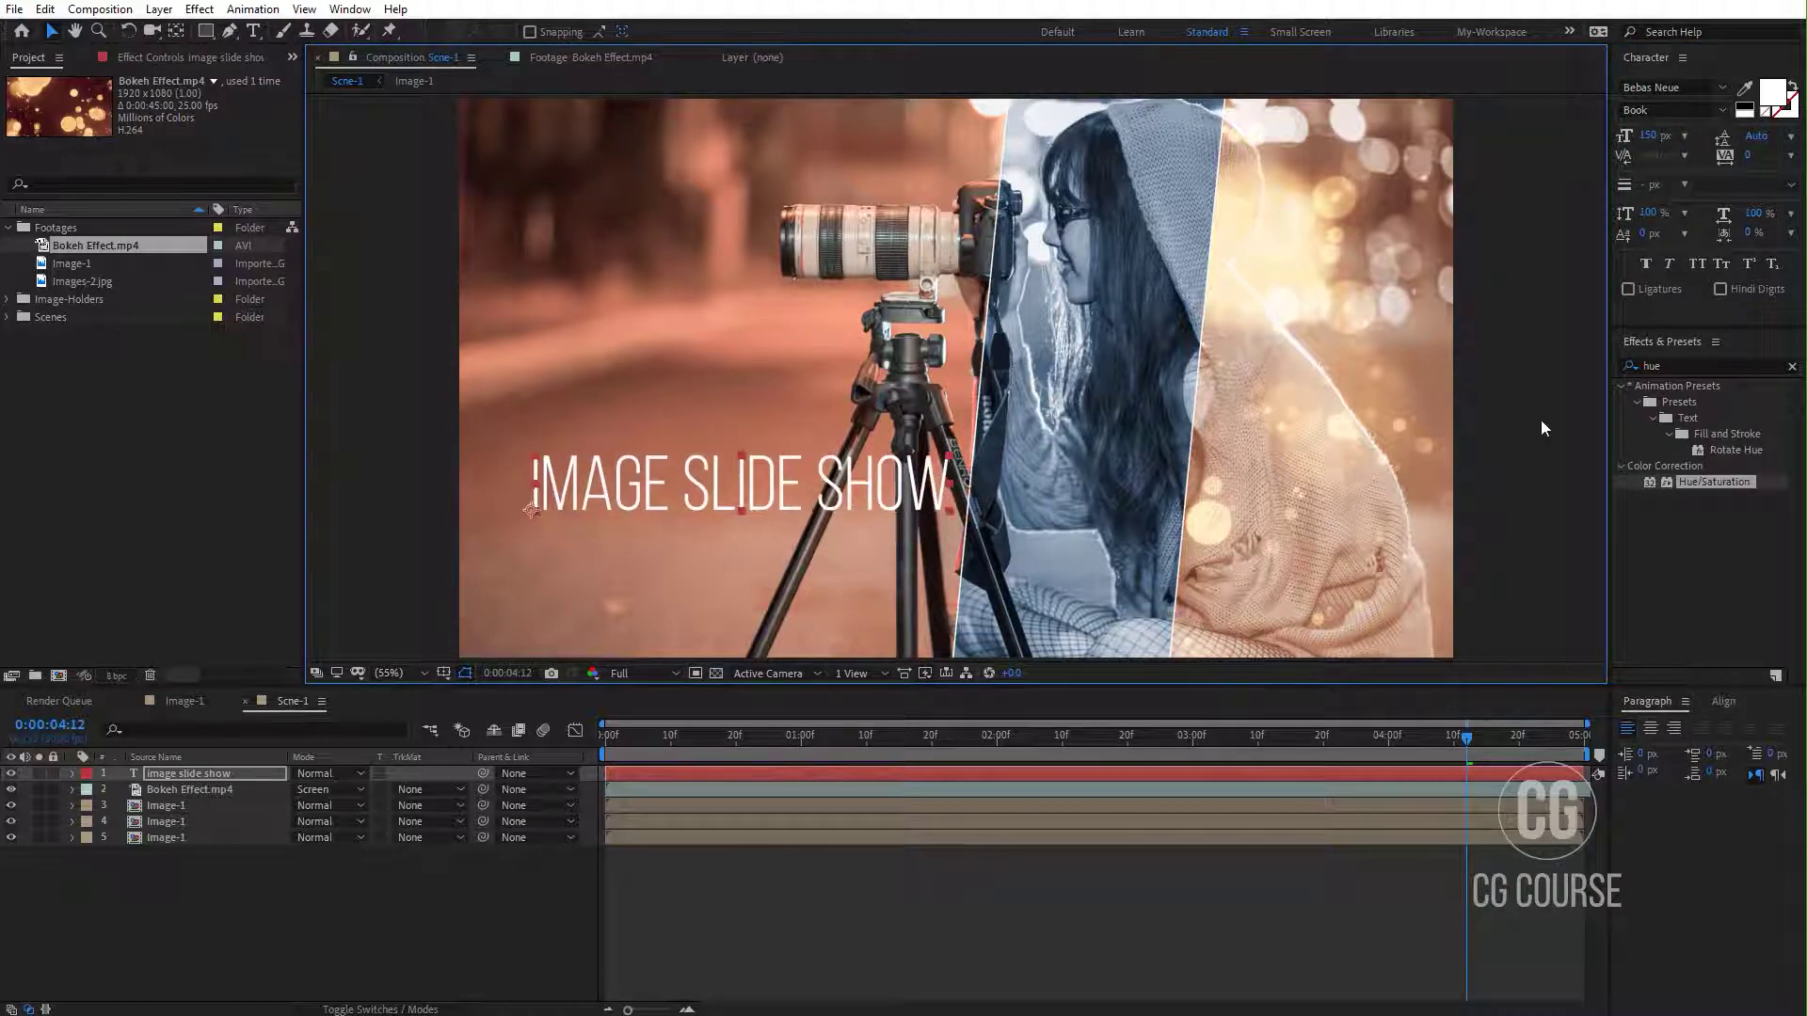
Step: Change the title's font style to Regular, nudge it into place, and preview
{"action": "left_click", "coordinate": [1720, 113]}
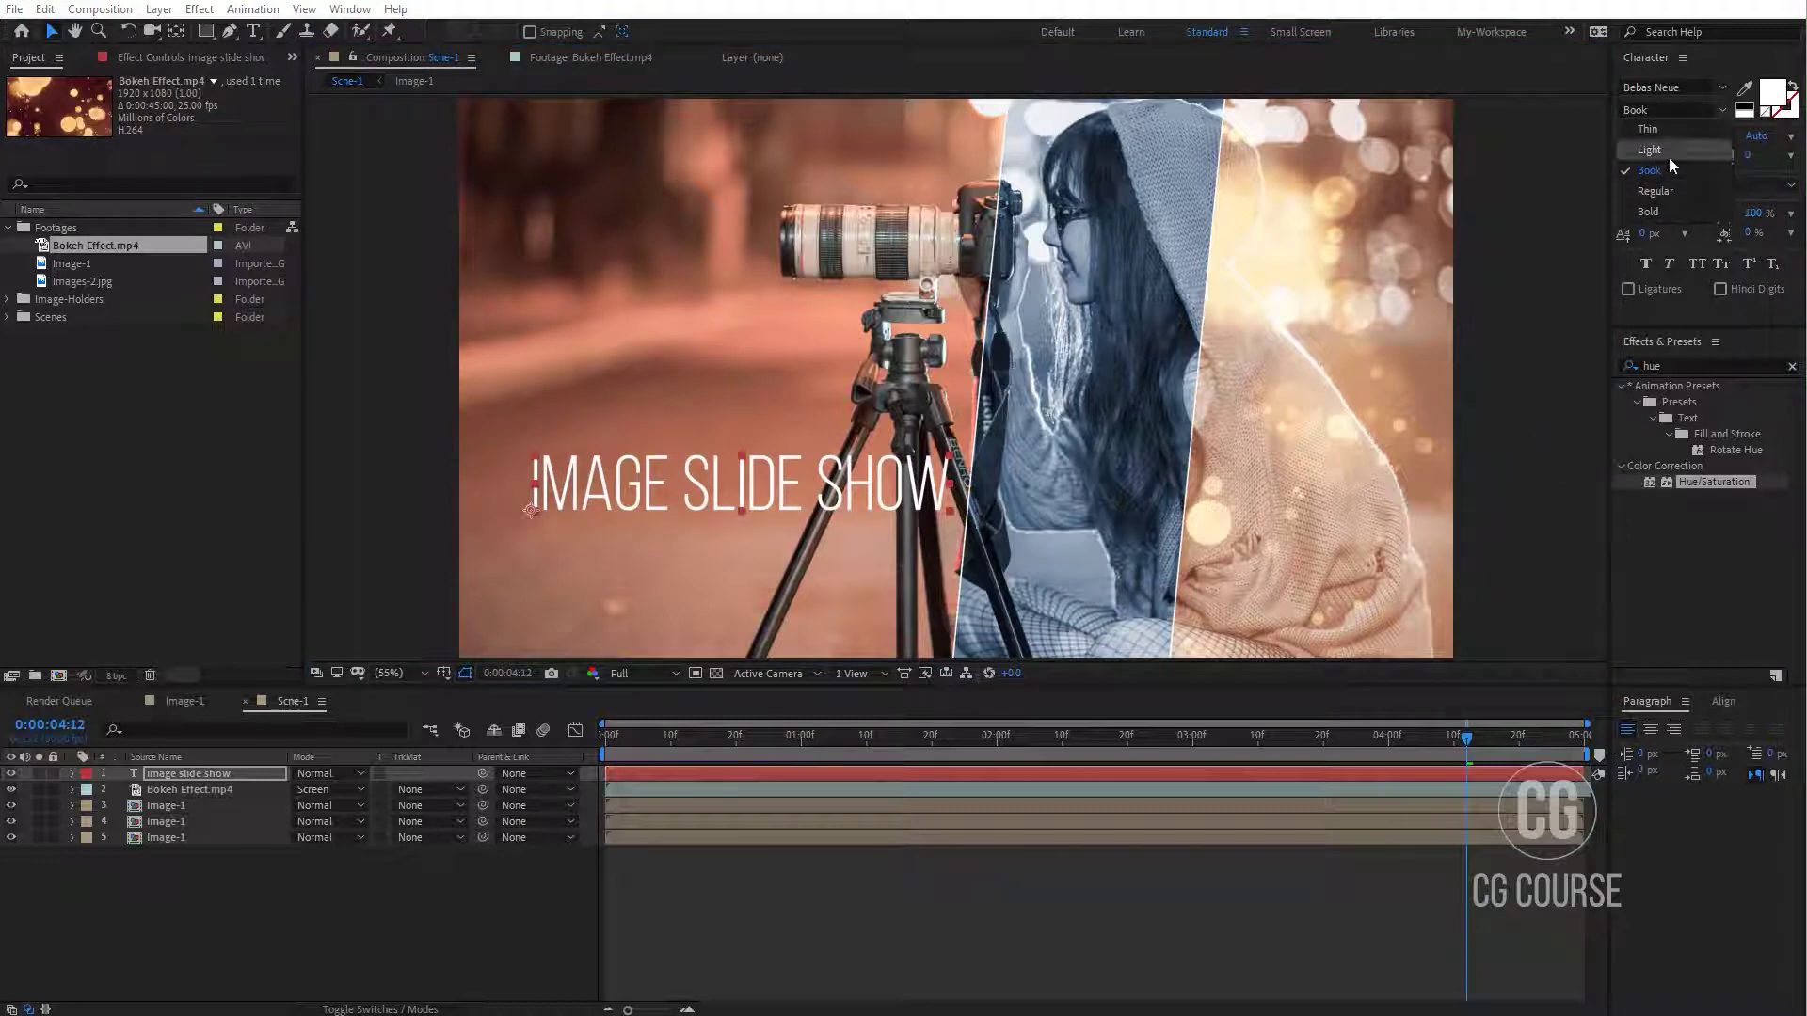
{"action": "left_click", "coordinate": [1663, 191]}
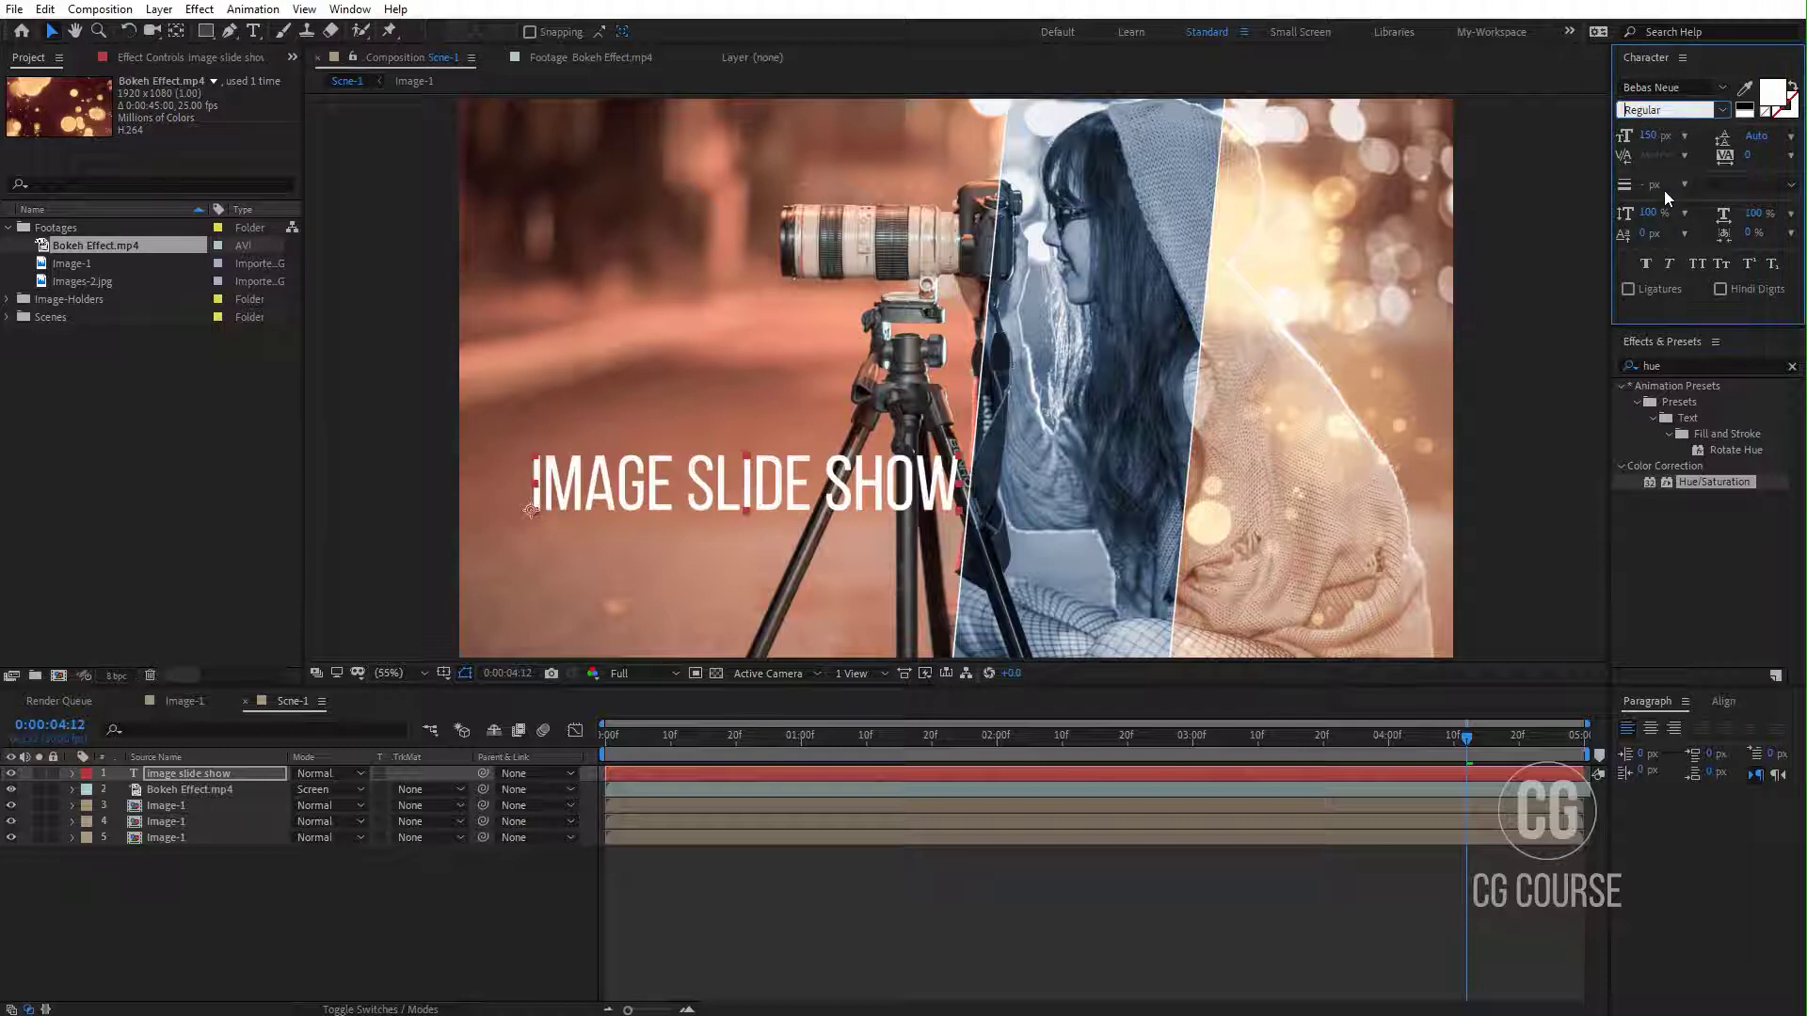
{"action": "left_click", "coordinate": [1723, 115]}
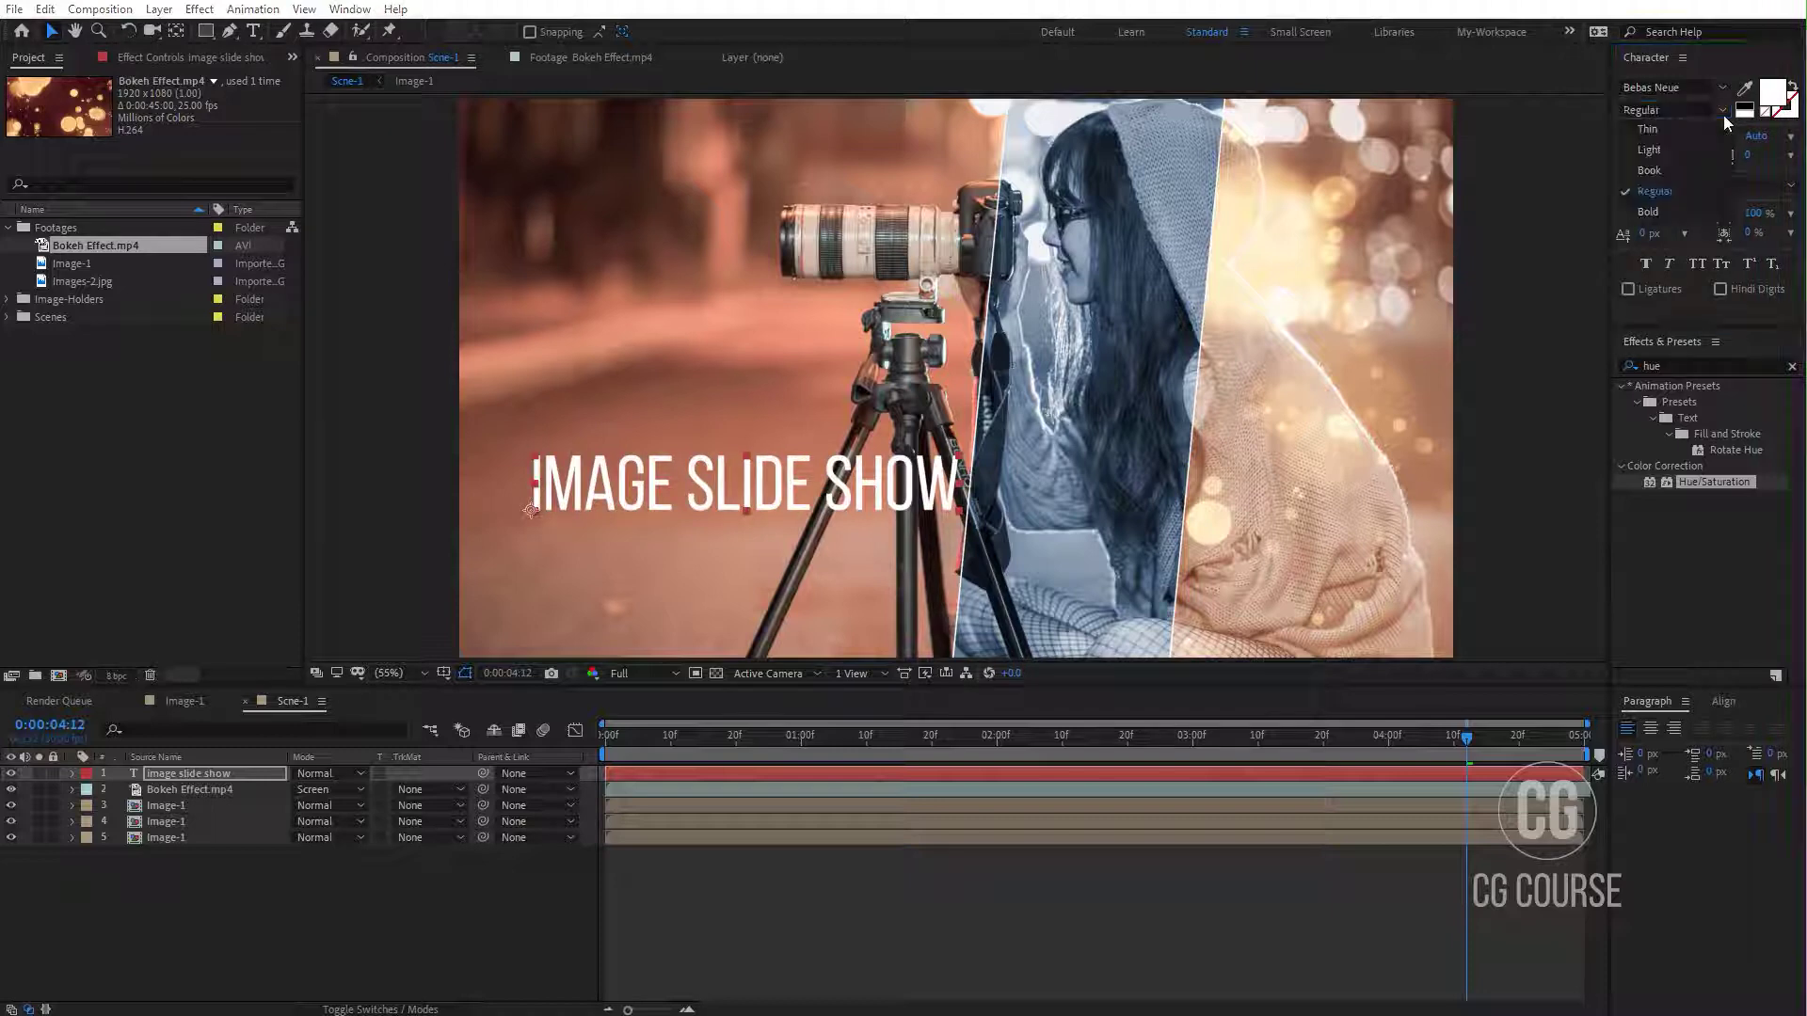
{"action": "left_click", "coordinate": [1724, 111]}
{"action": "left_click_drag", "start_coordinate": [854, 495], "coordinate": [813, 512]}
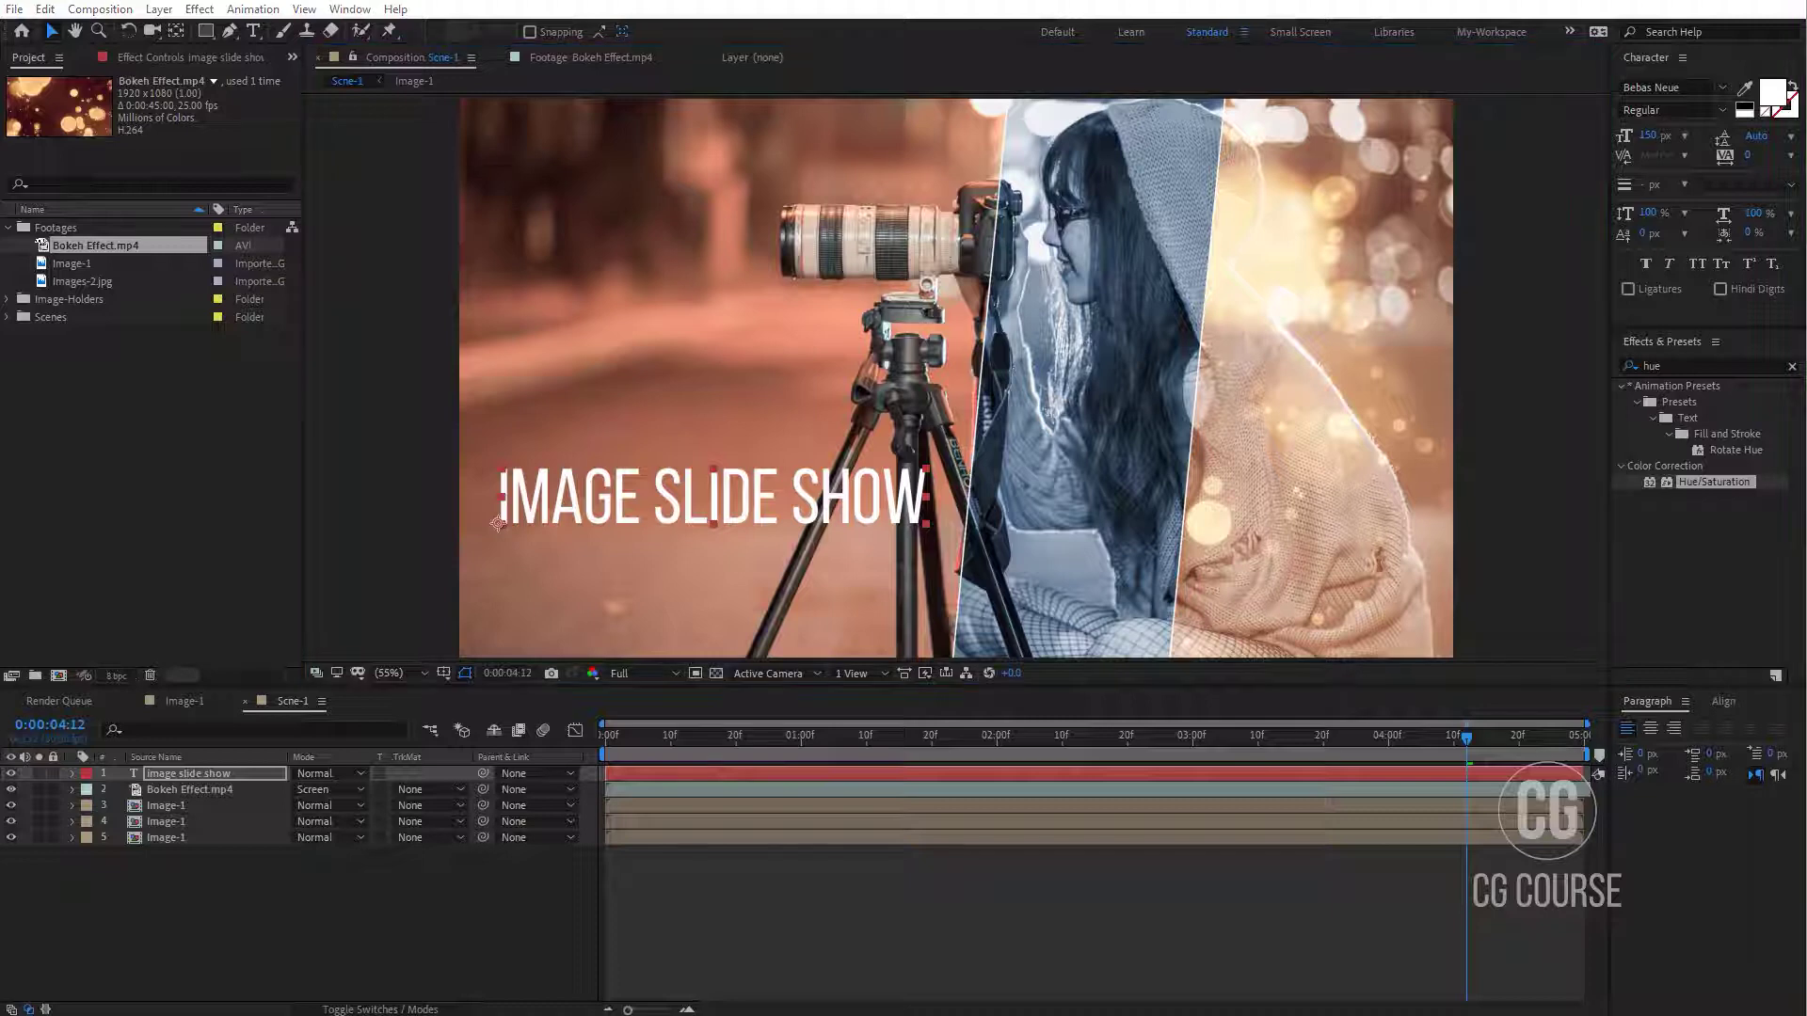
{"action": "left_click_drag", "start_coordinate": [1146, 754], "coordinate": [618, 764]}
{"action": "left_click_drag", "start_coordinate": [599, 765], "coordinate": [1475, 795]}
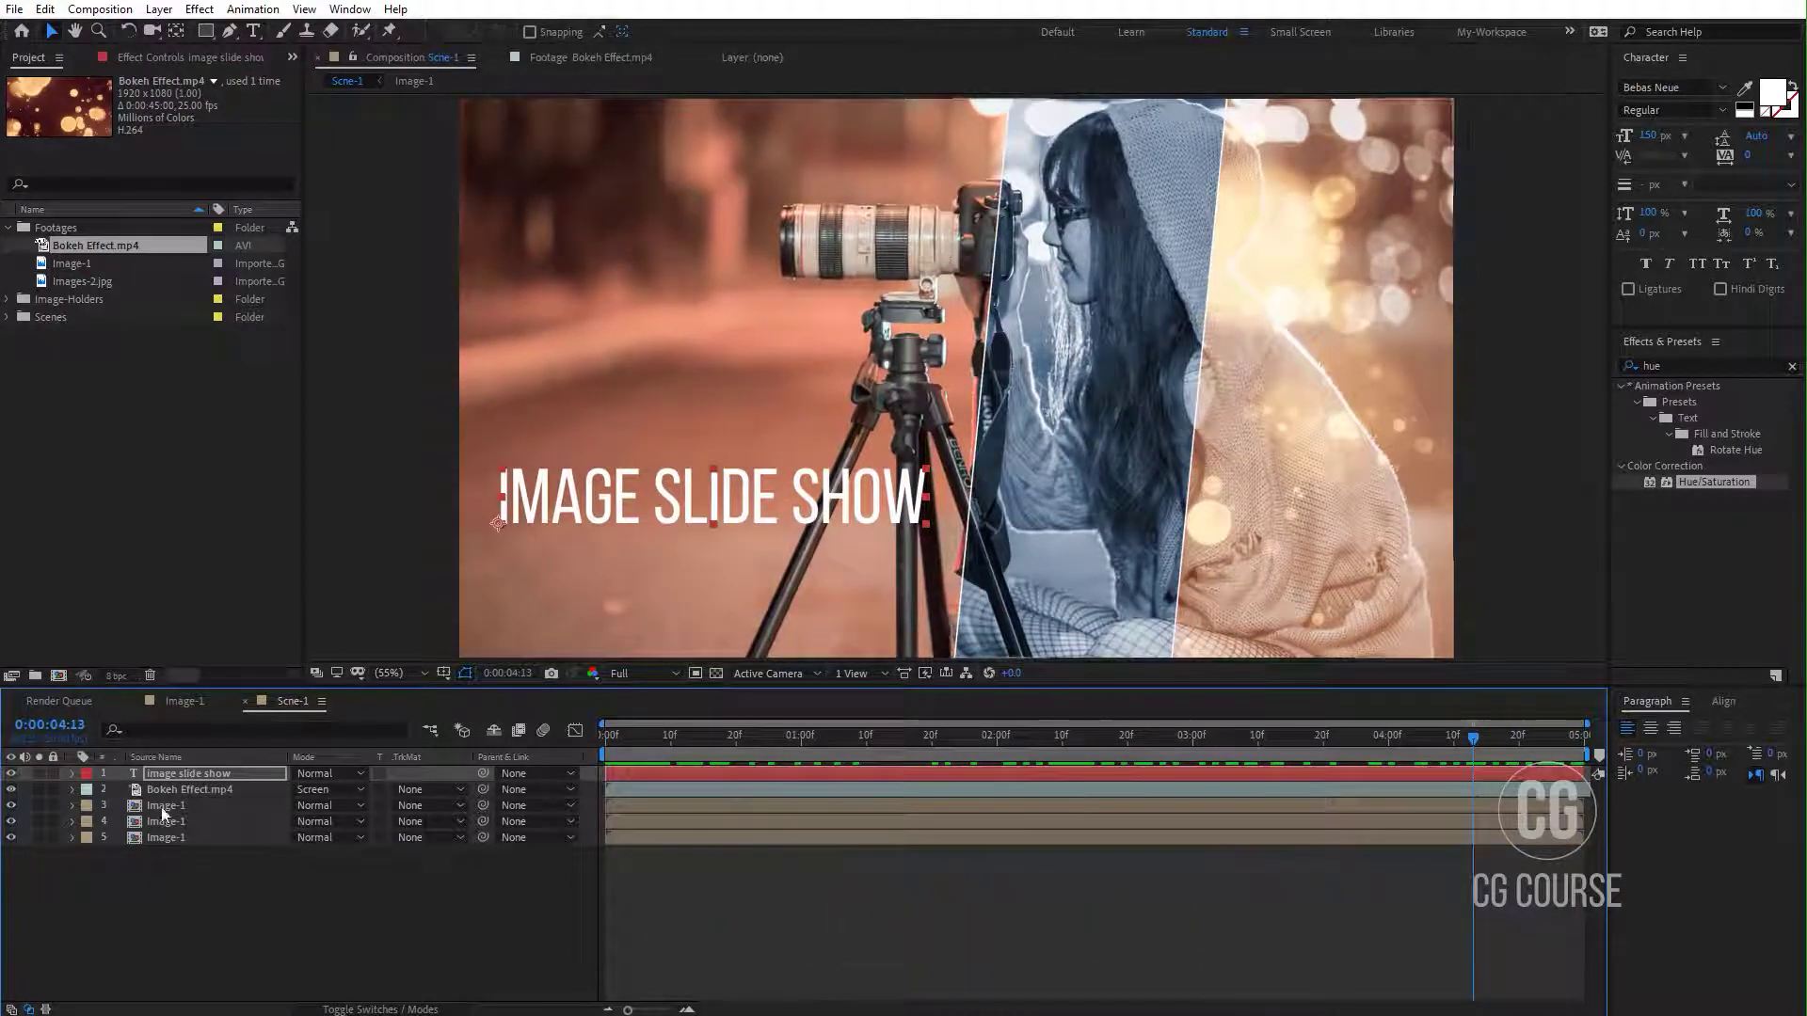
Step: Keyframe the title's Position at 1 s, starting below the frame at 0:00, with safe guides shown
{"action": "key", "text": "p"}
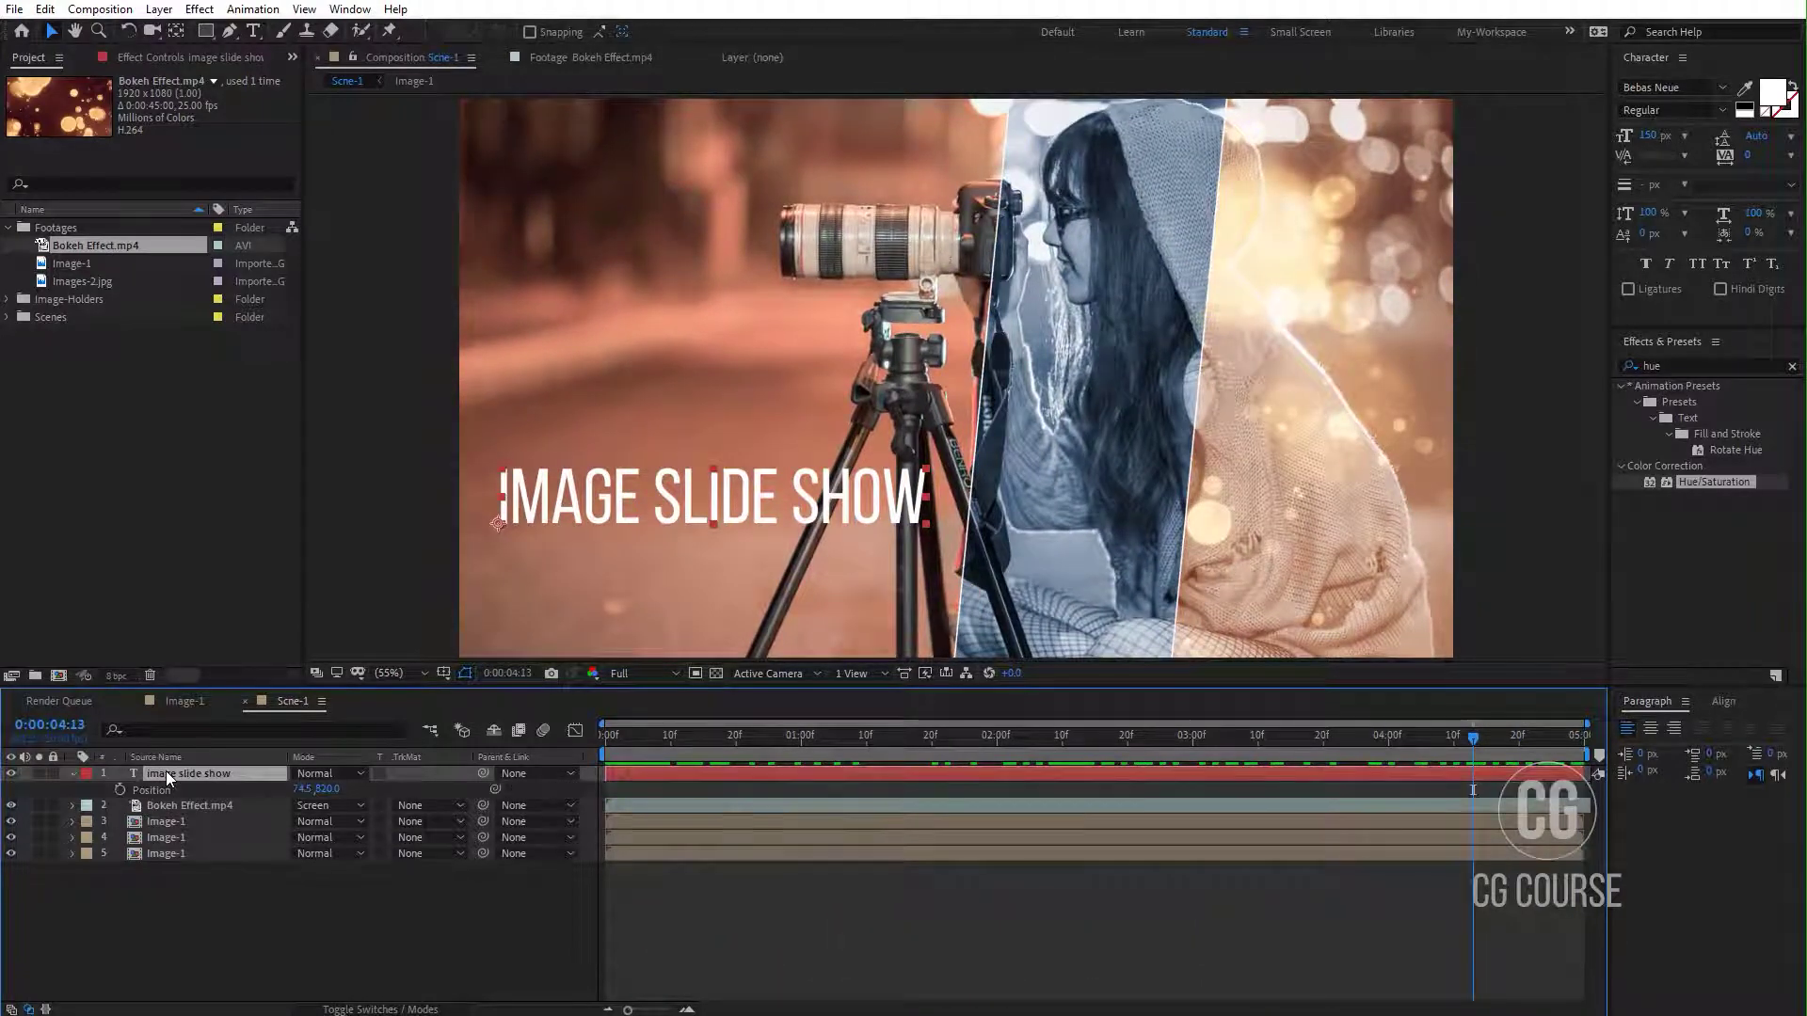
{"action": "left_click", "coordinate": [804, 749]}
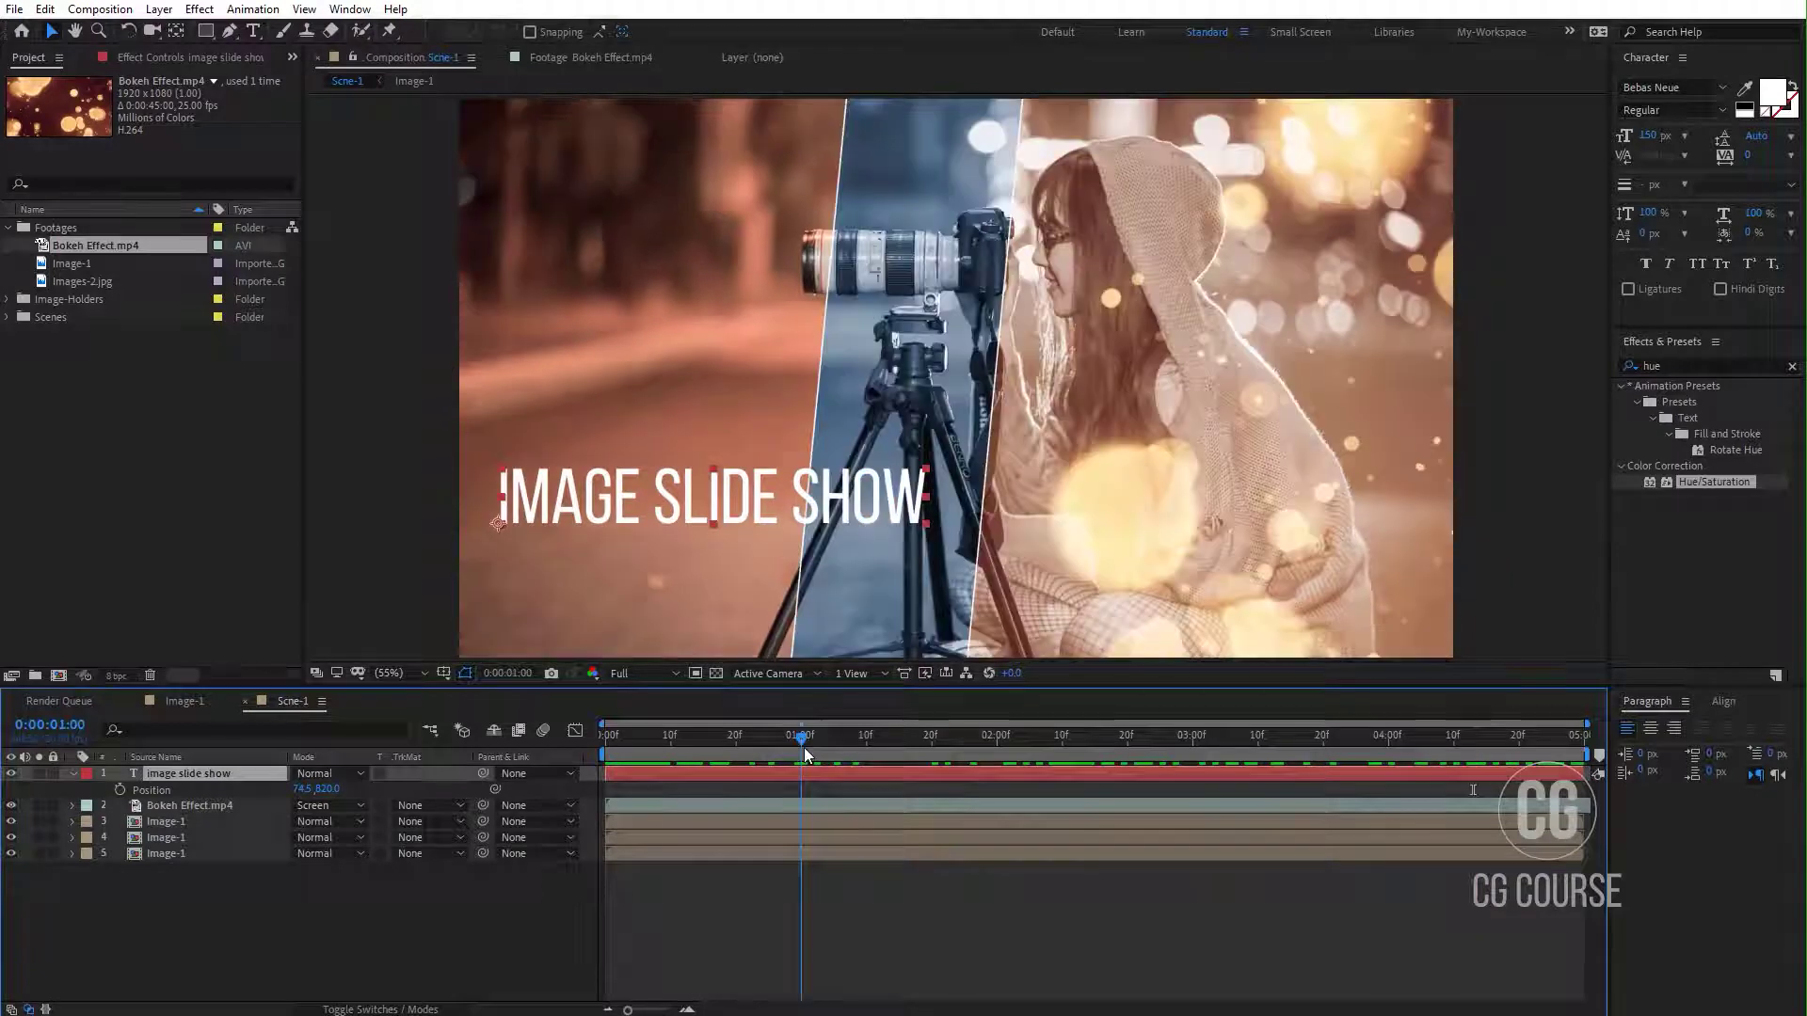
{"action": "left_click", "coordinate": [121, 788]}
{"action": "key", "text": "Home"}
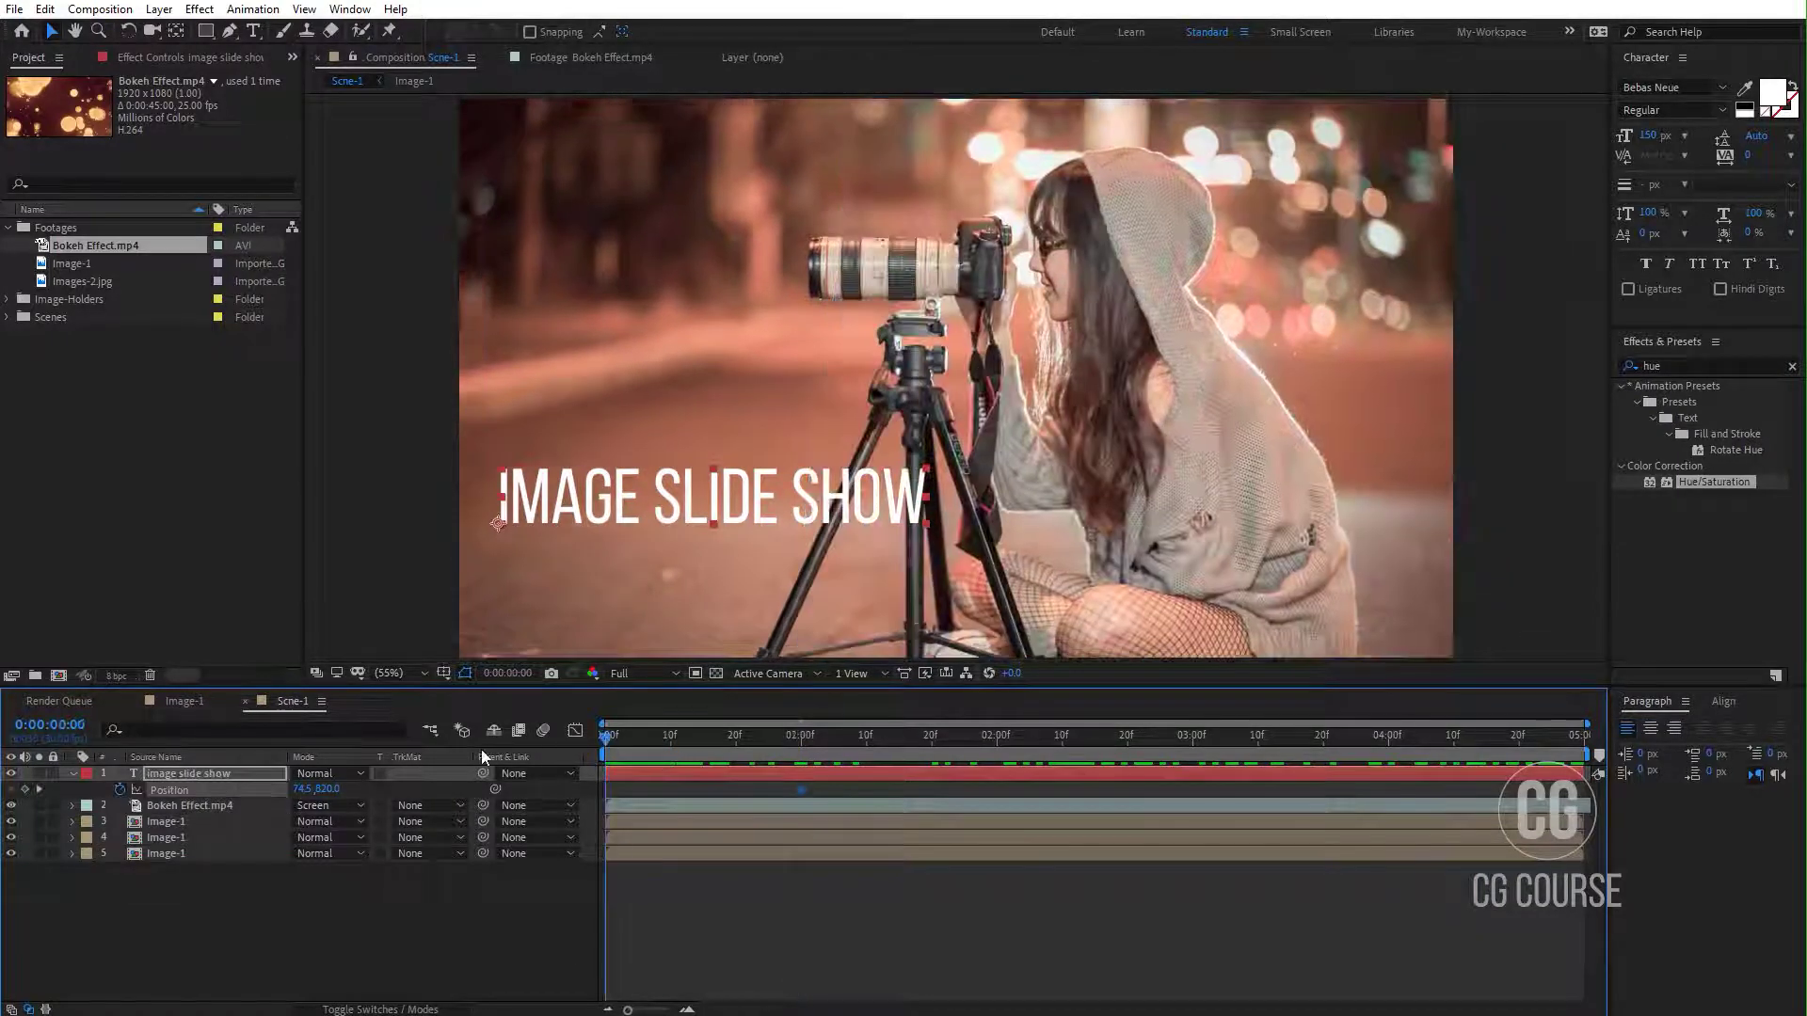
{"action": "left_click", "coordinate": [748, 508]}
{"action": "left_click_drag", "start_coordinate": [750, 527], "coordinate": [748, 706]}
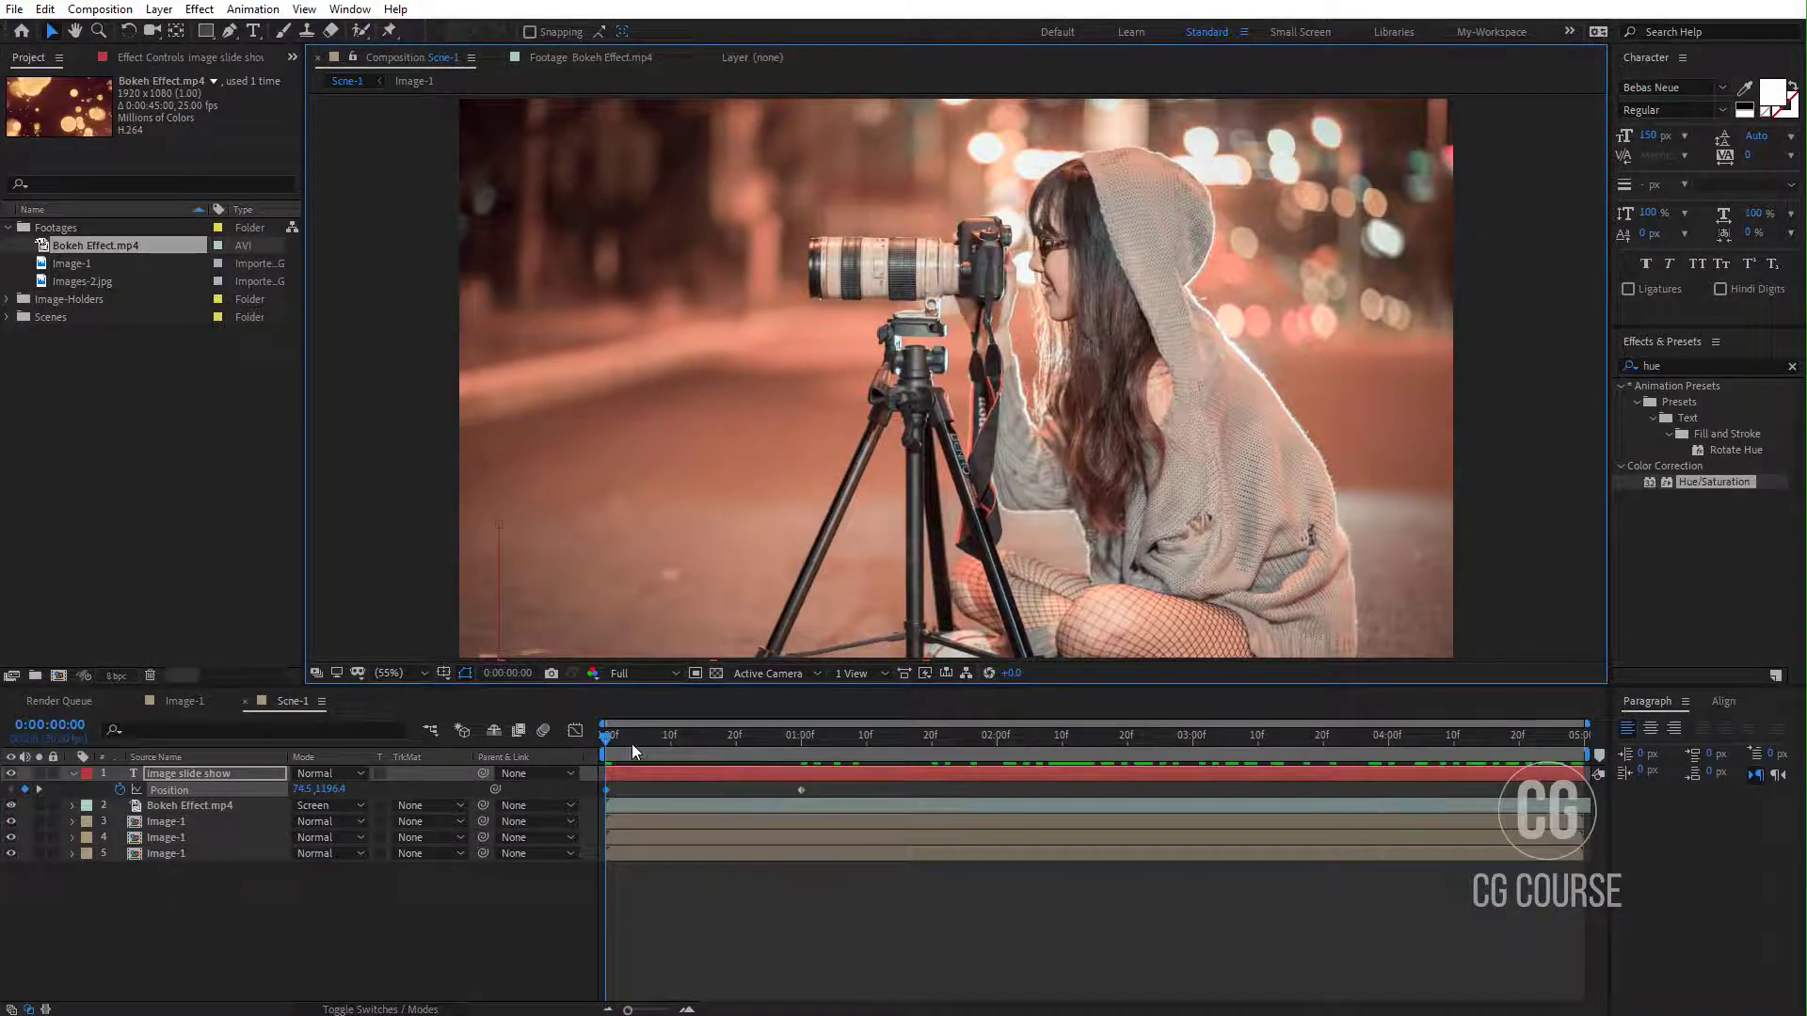
{"action": "left_click_drag", "start_coordinate": [631, 744], "coordinate": [811, 759]}
{"action": "left_click_drag", "start_coordinate": [840, 503], "coordinate": [745, 571]}
{"action": "left_click", "coordinate": [443, 673]}
{"action": "left_click", "coordinate": [507, 694]}
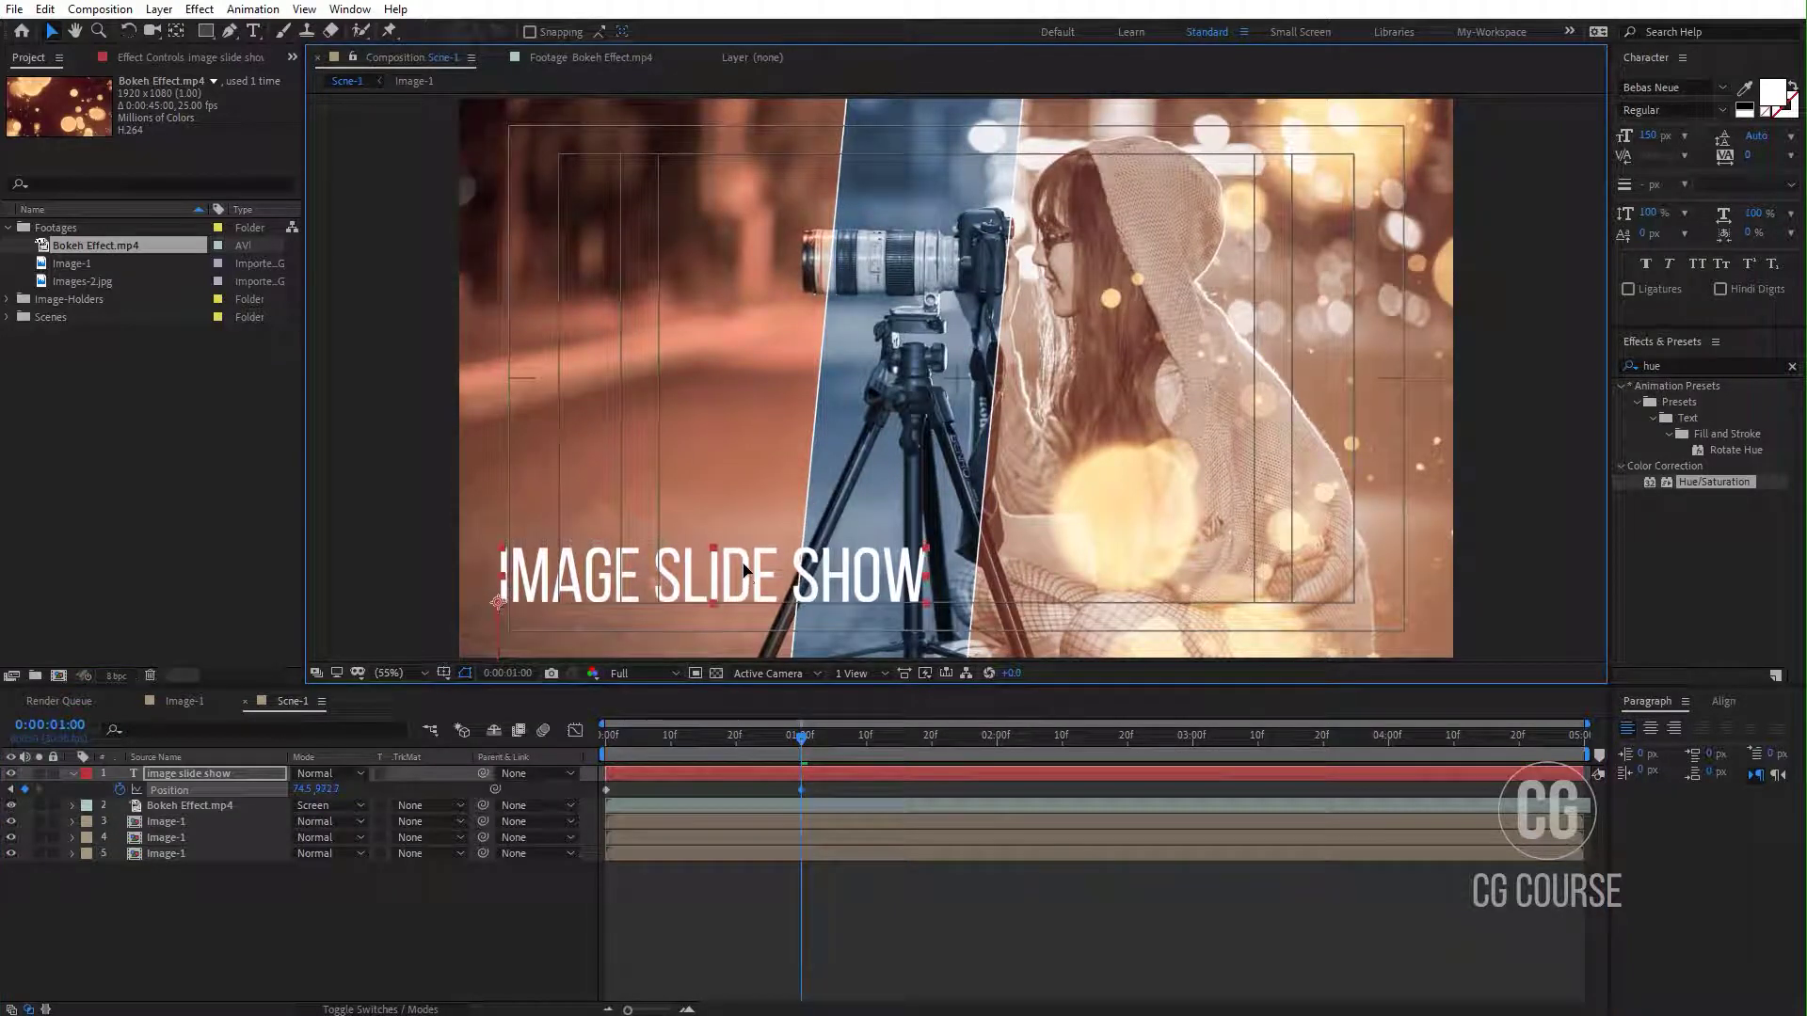
Step: Raise the title slightly at the last frame and Easy Ease the 1-second keyframe
{"action": "left_click_drag", "start_coordinate": [795, 732], "coordinate": [1775, 762]}
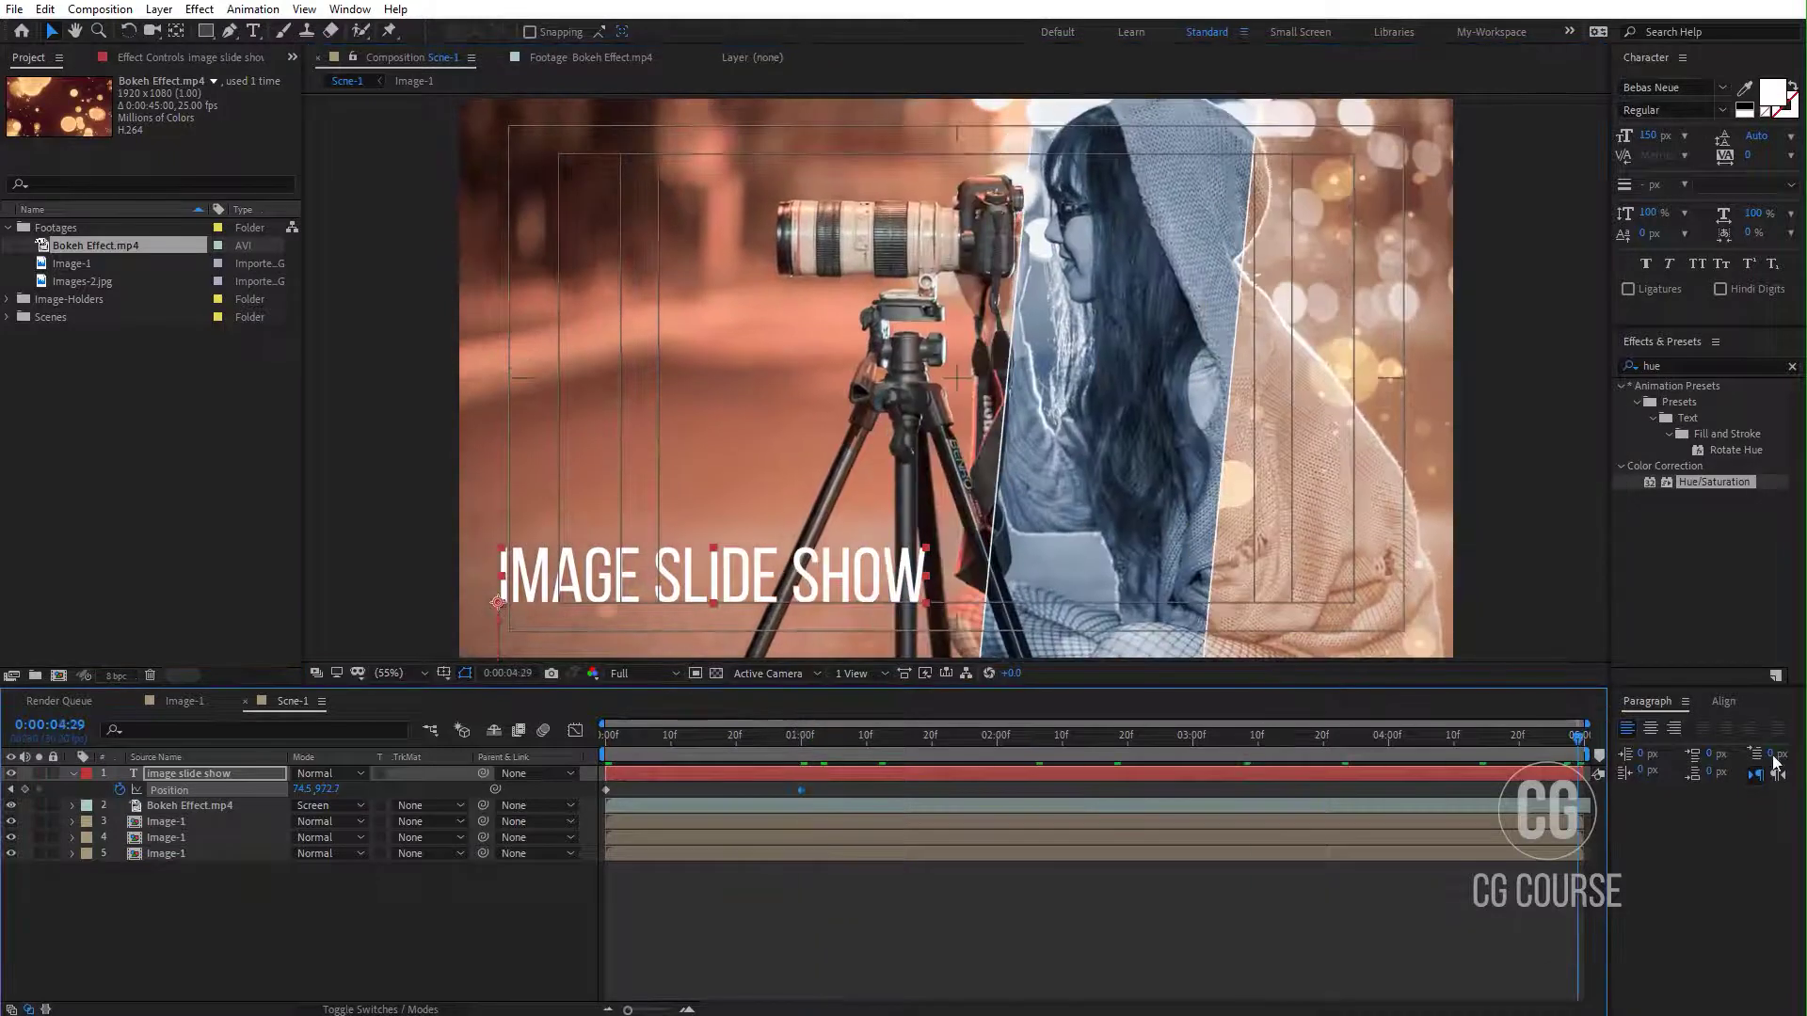
{"action": "left_click_drag", "start_coordinate": [696, 583], "coordinate": [696, 552]}
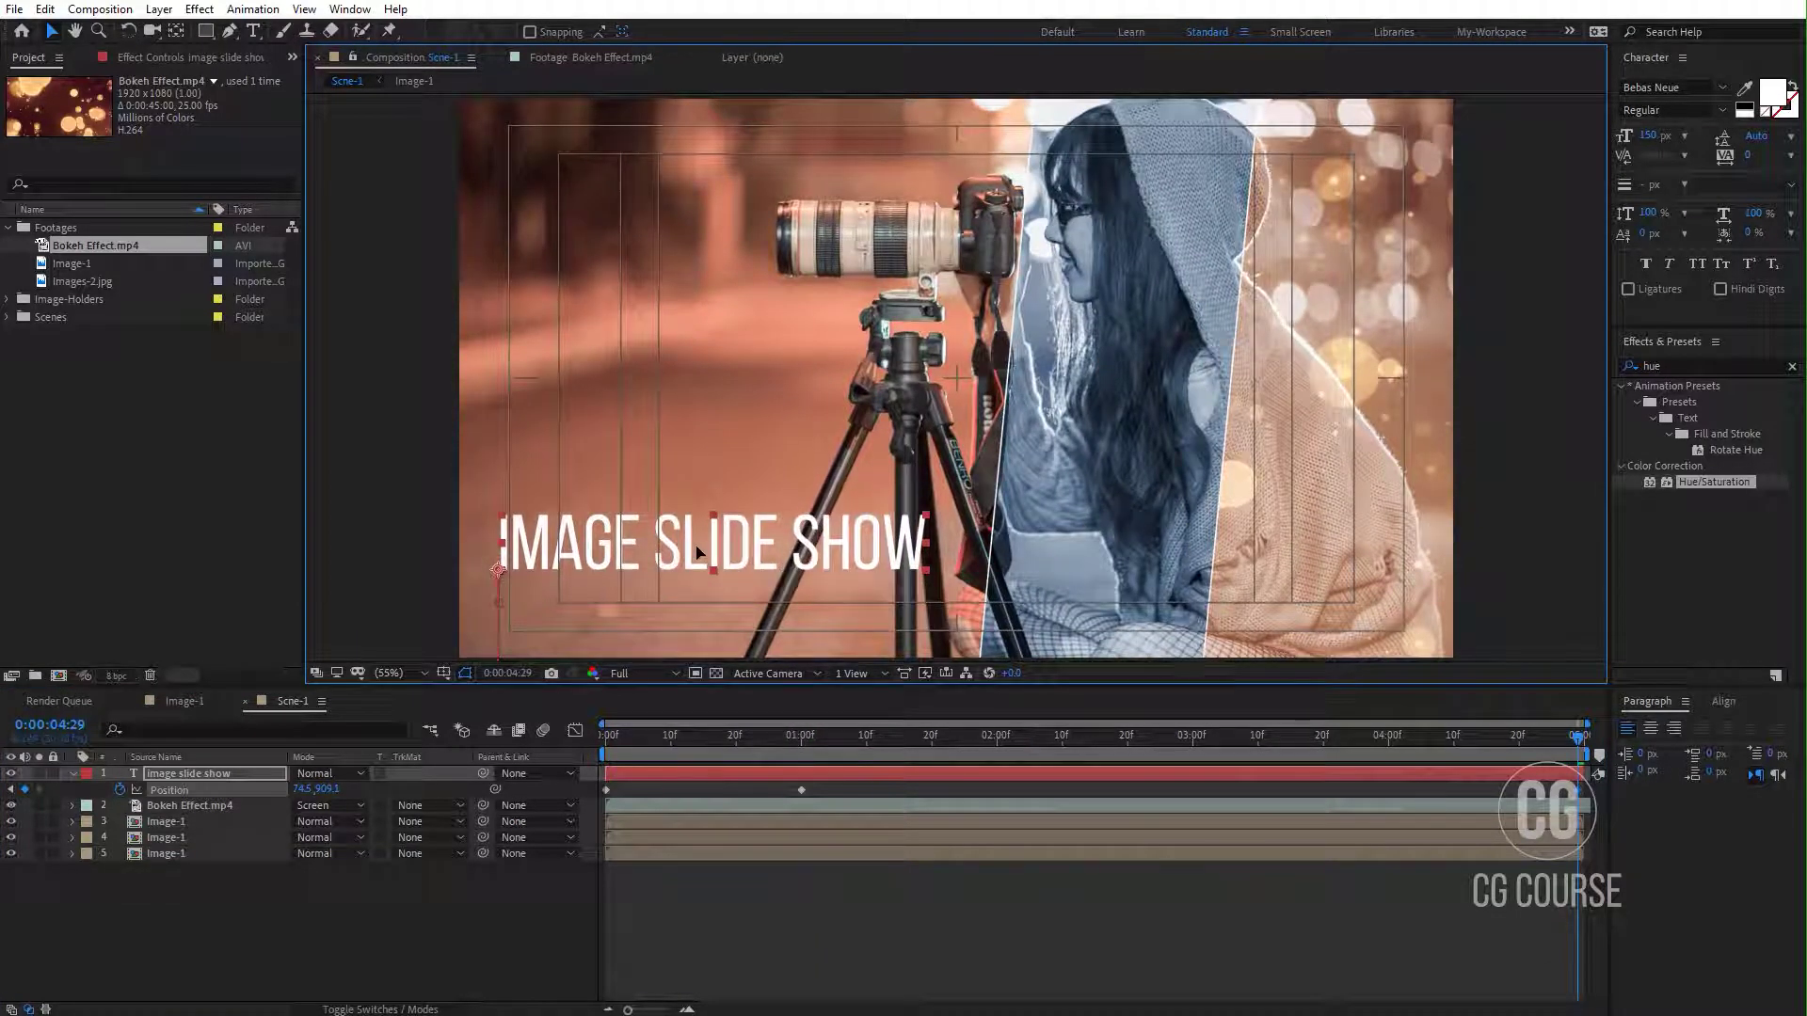
{"action": "left_click", "coordinate": [798, 788]}
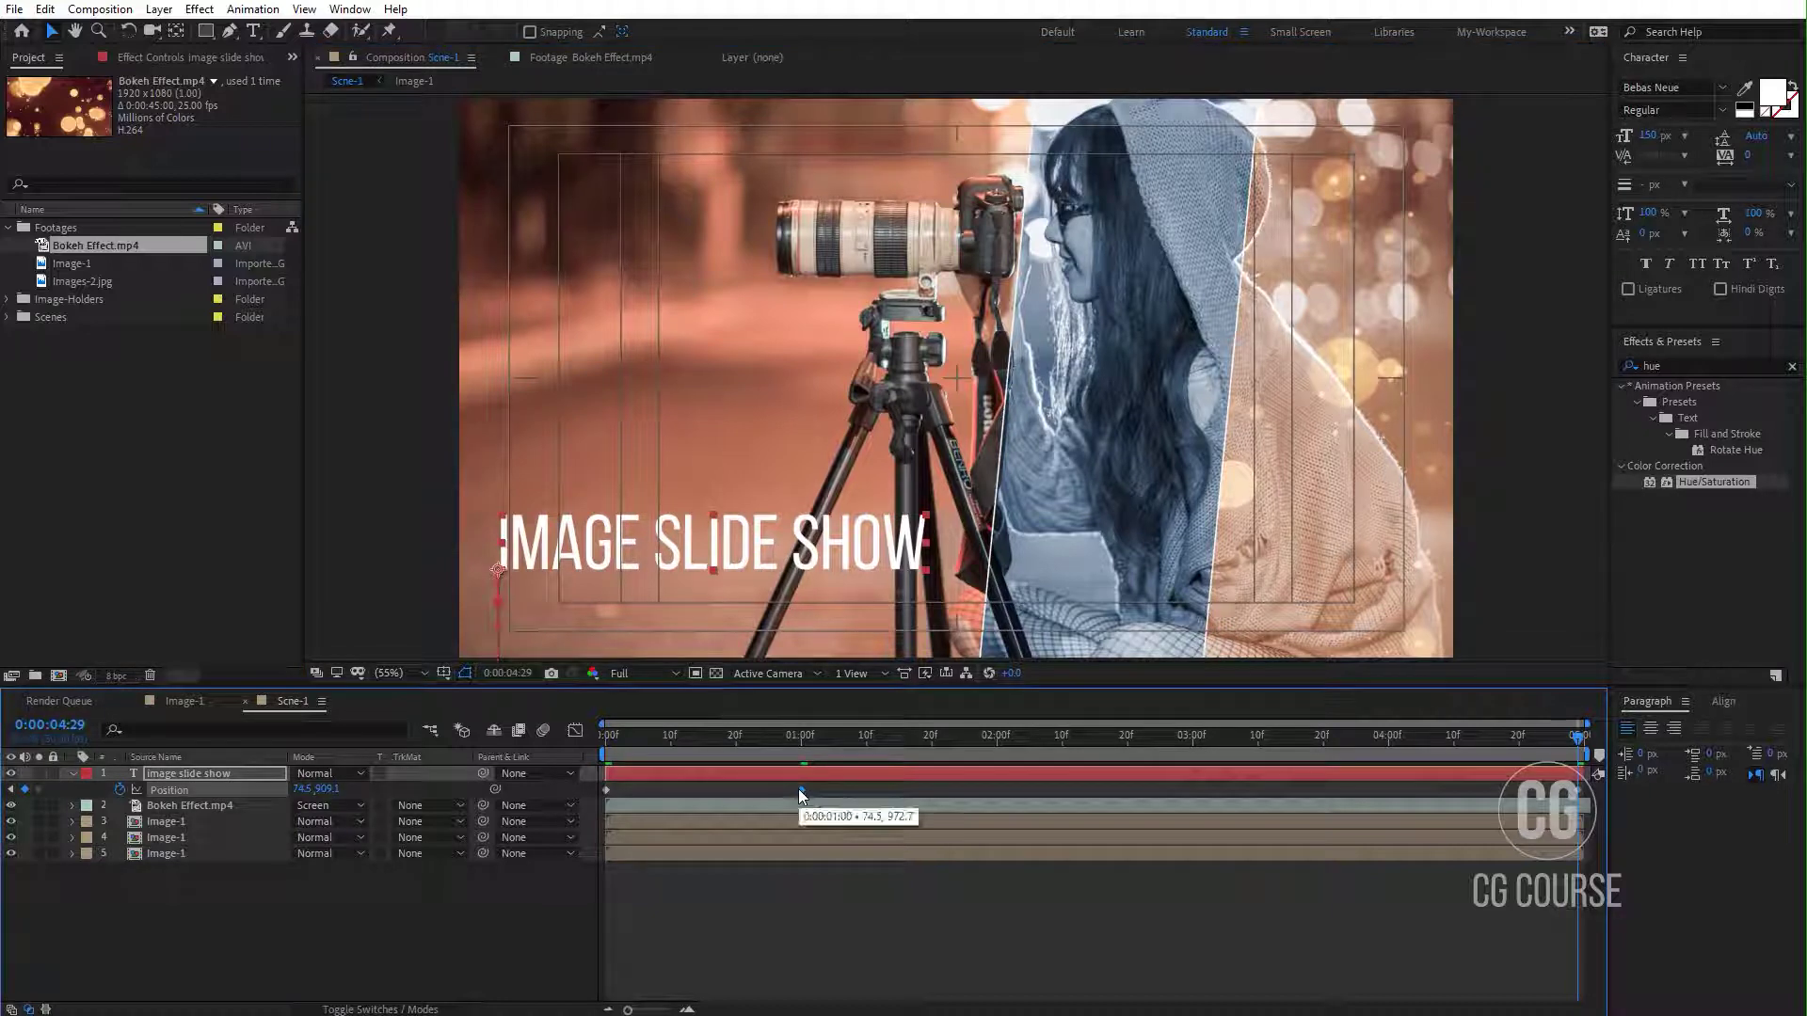
{"action": "right_click", "coordinate": [801, 793]}
{"action": "mouse_move", "coordinate": [885, 1013]}
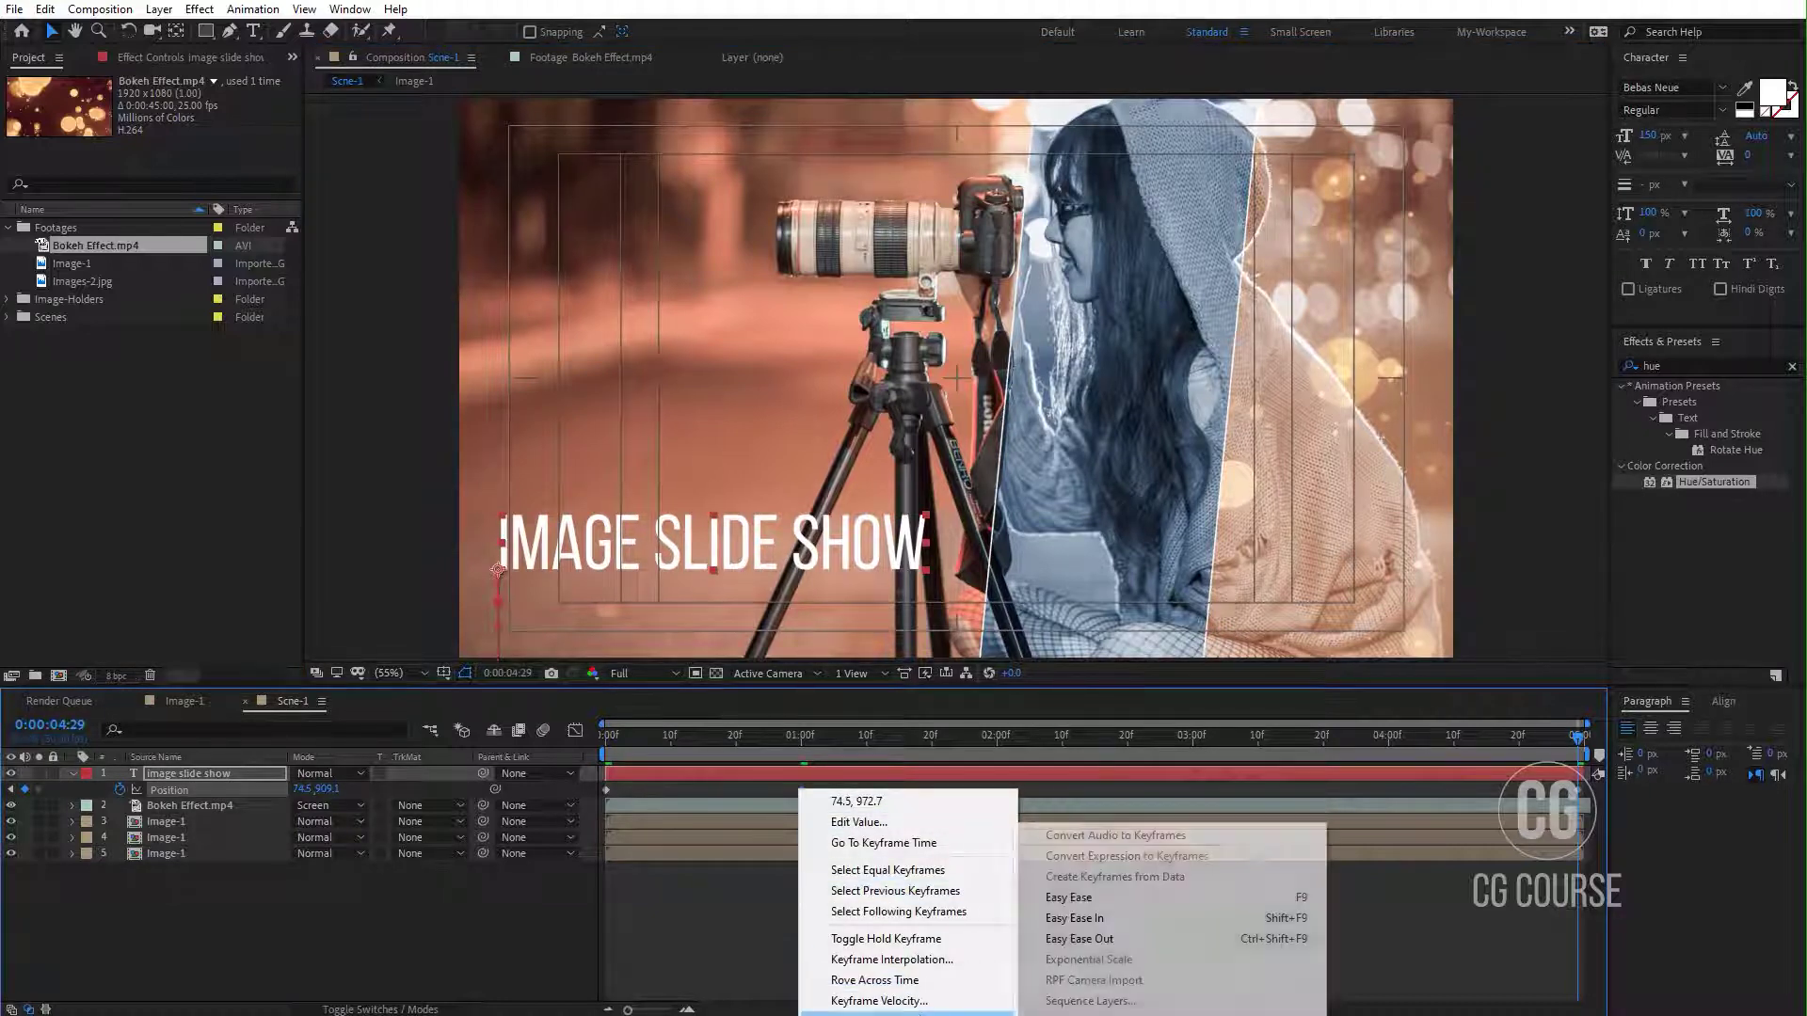
{"action": "left_click", "coordinate": [1068, 917]}
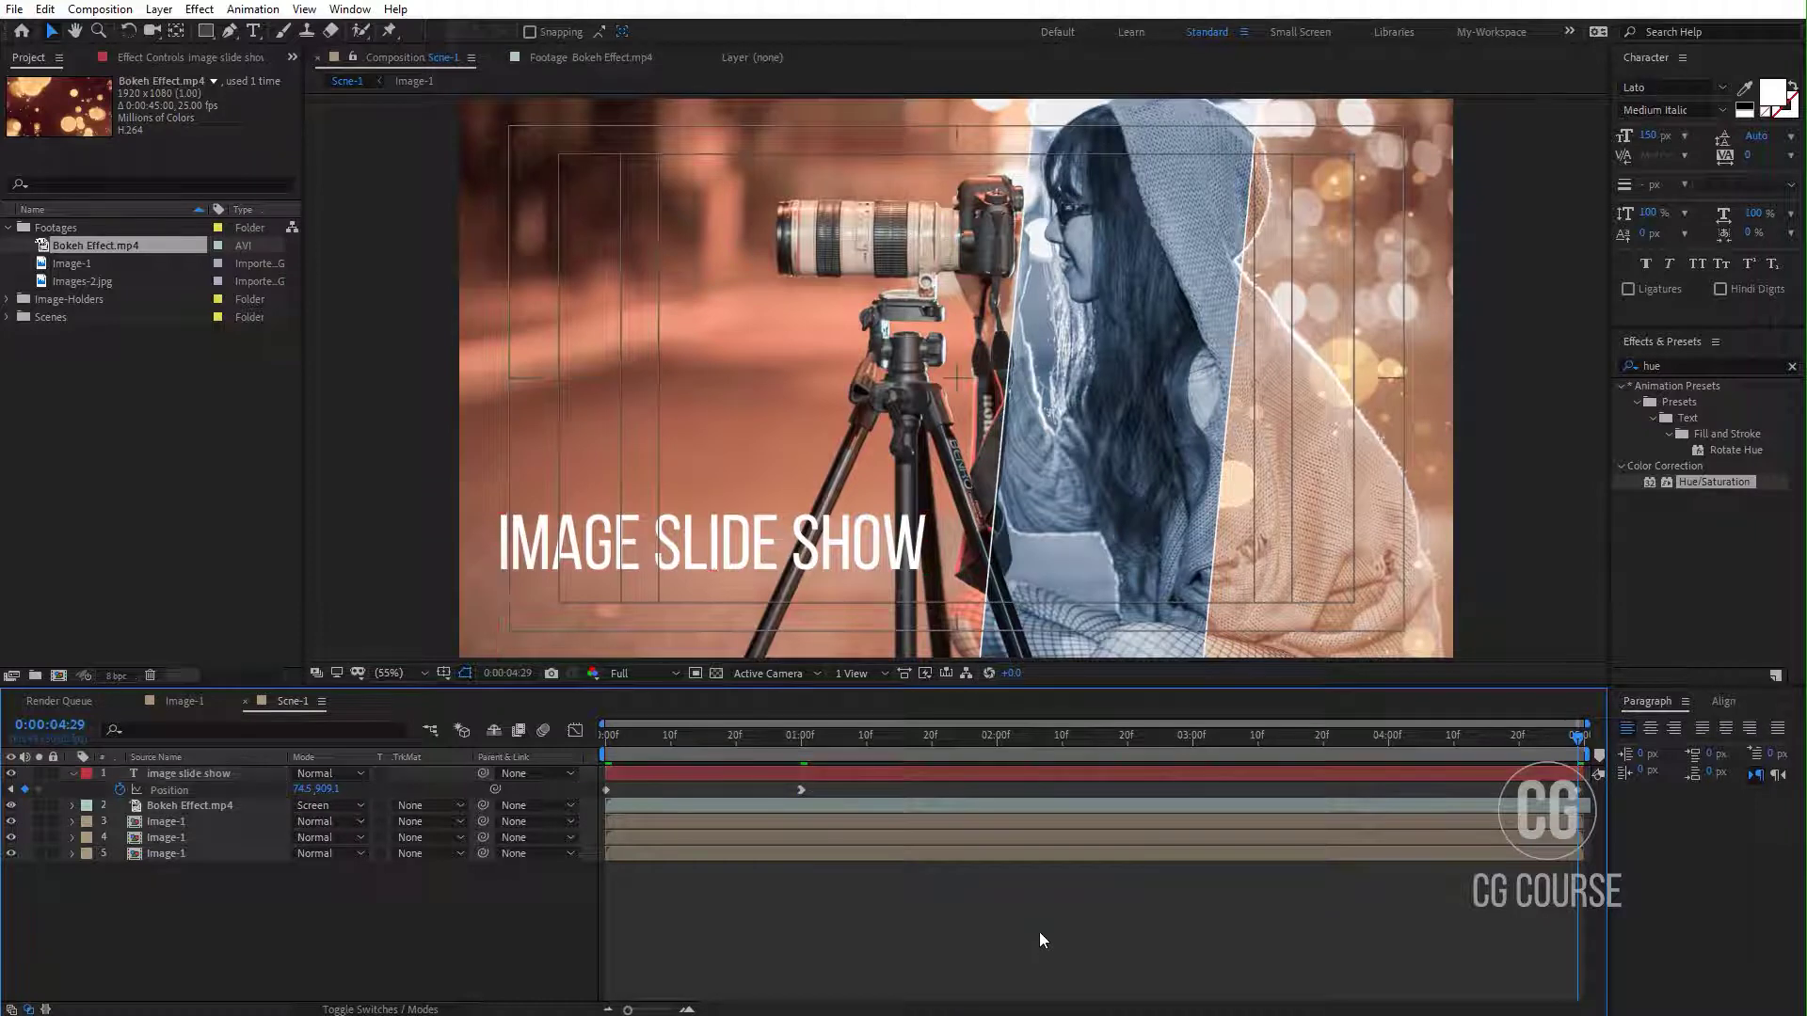
{"action": "key", "text": "space"}
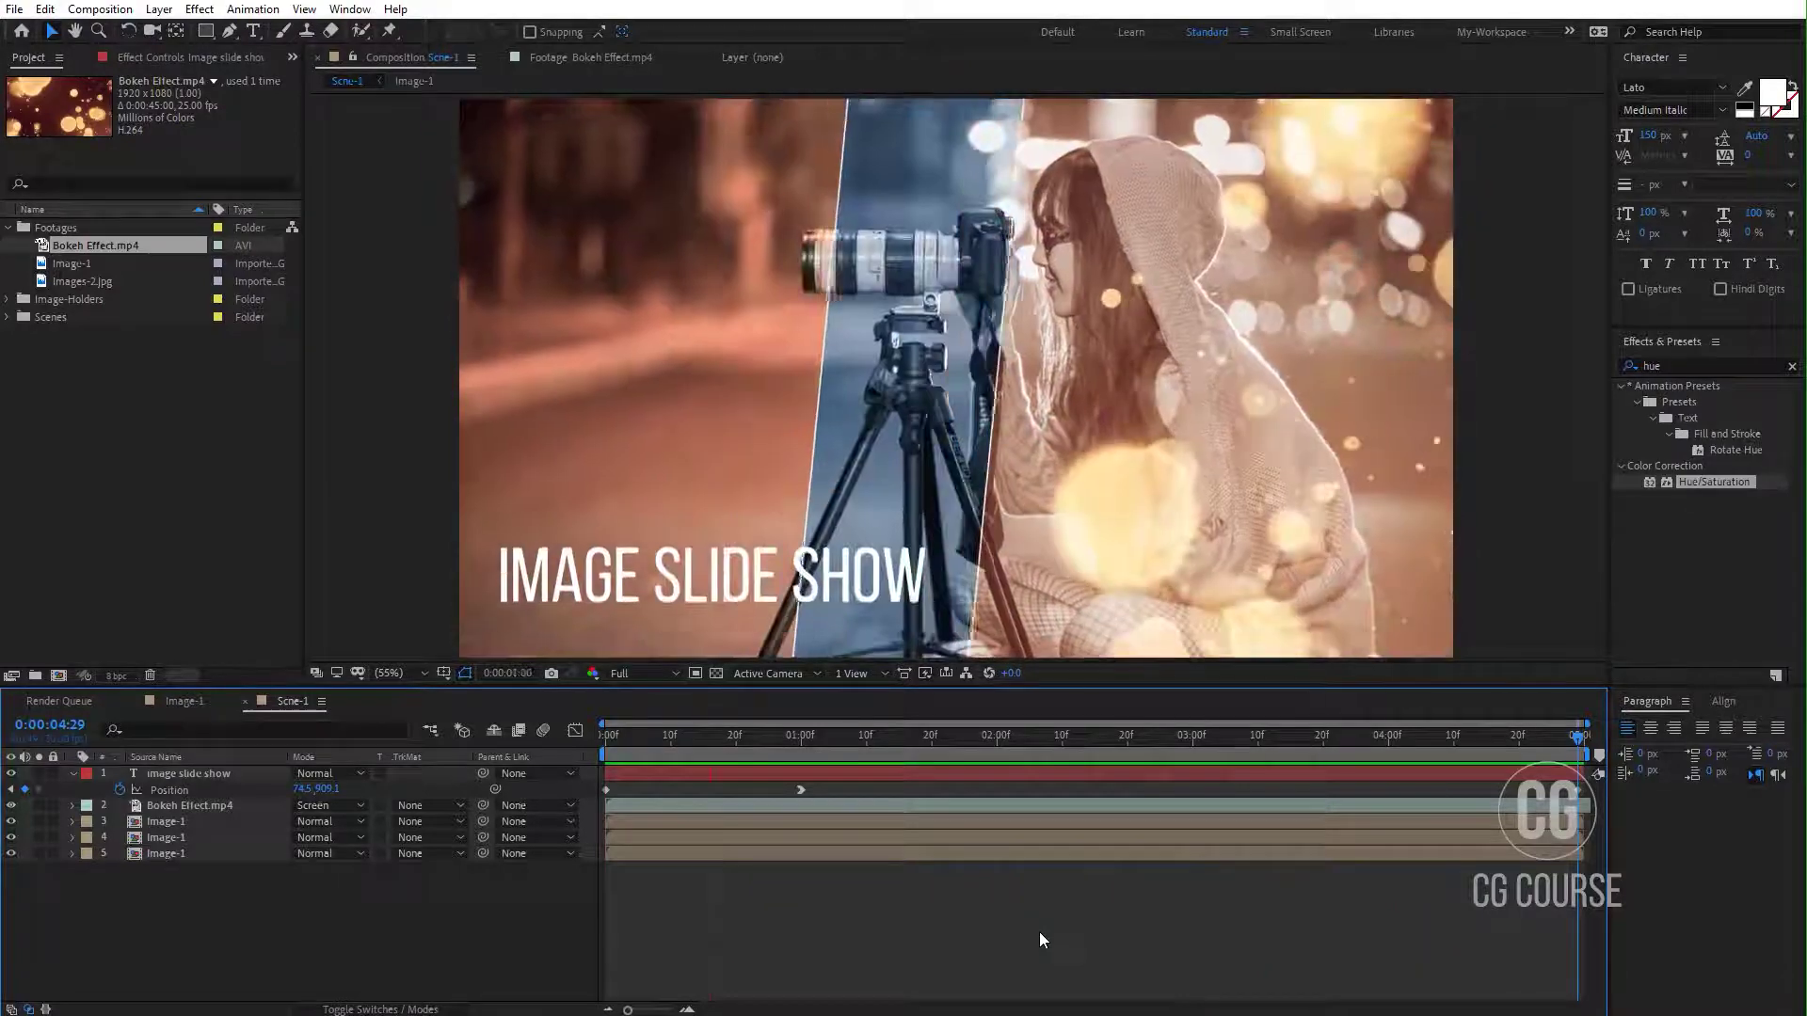
Step: Add an Opacity keyframe to the title at 0:00:01:00 and scrub the first second
{"action": "left_click", "coordinate": [802, 745]}
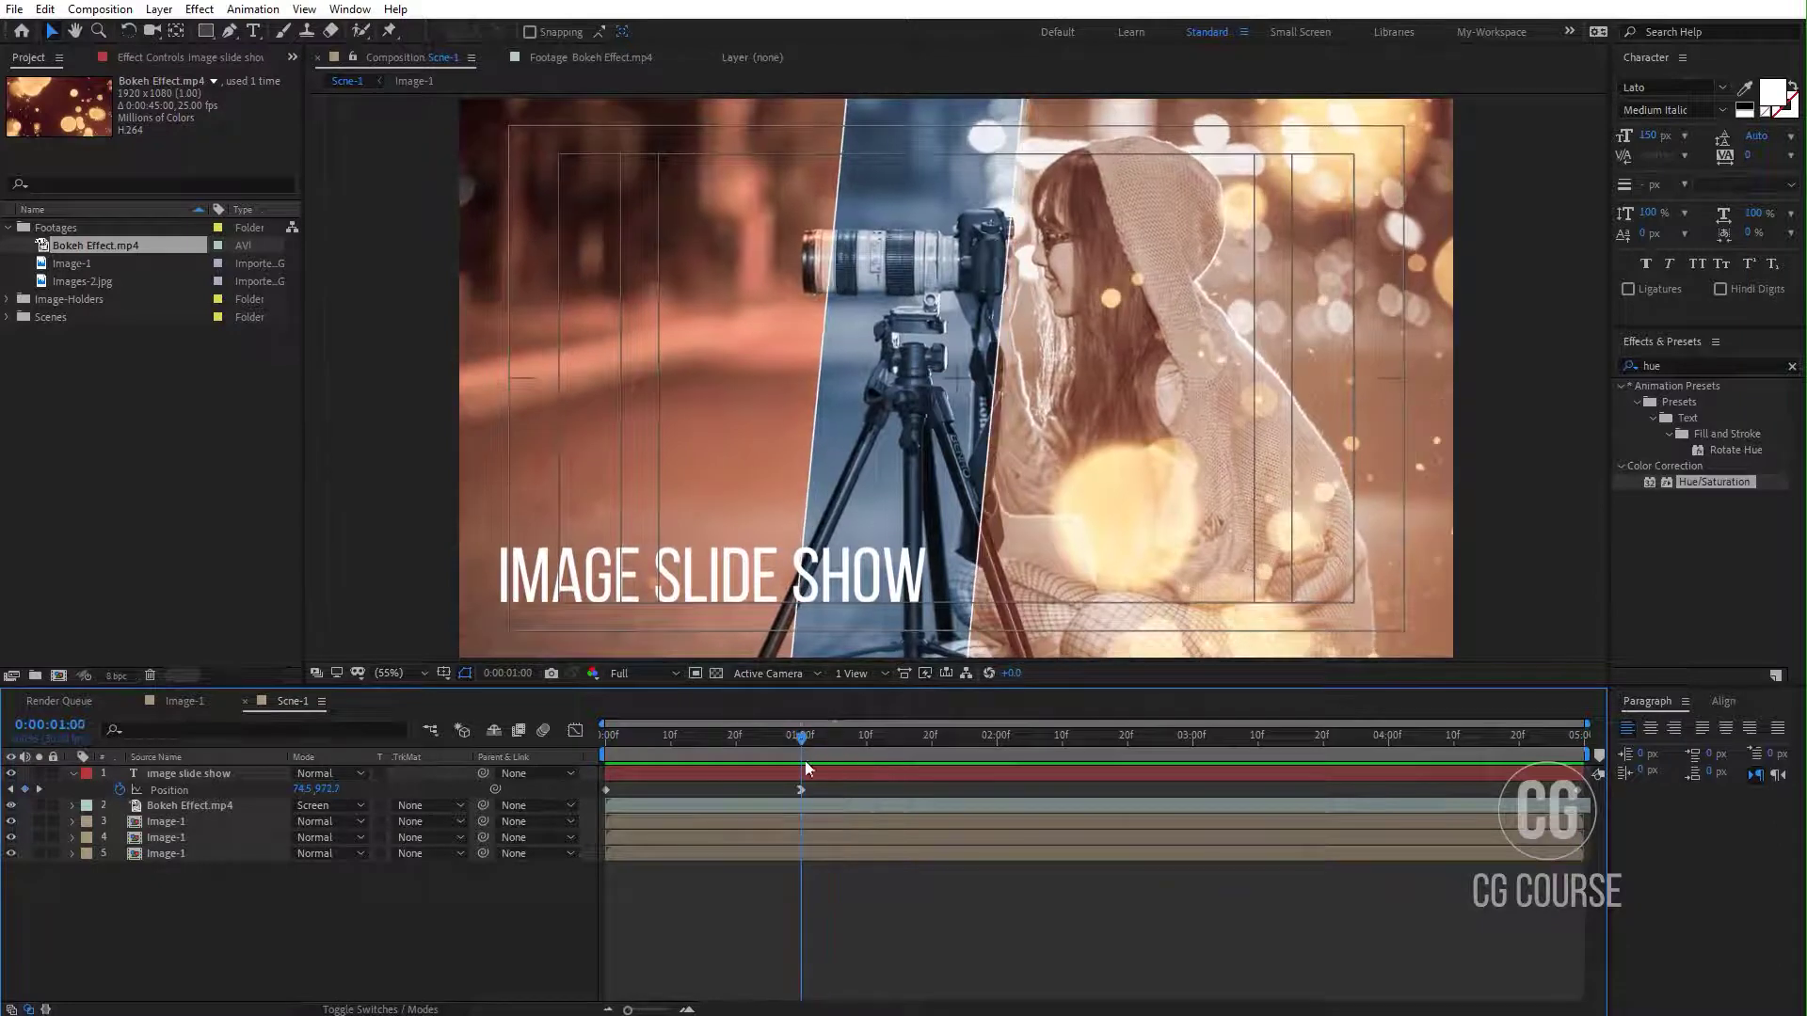
{"action": "left_click", "coordinate": [784, 775]}
{"action": "key", "text": "shift+t"}
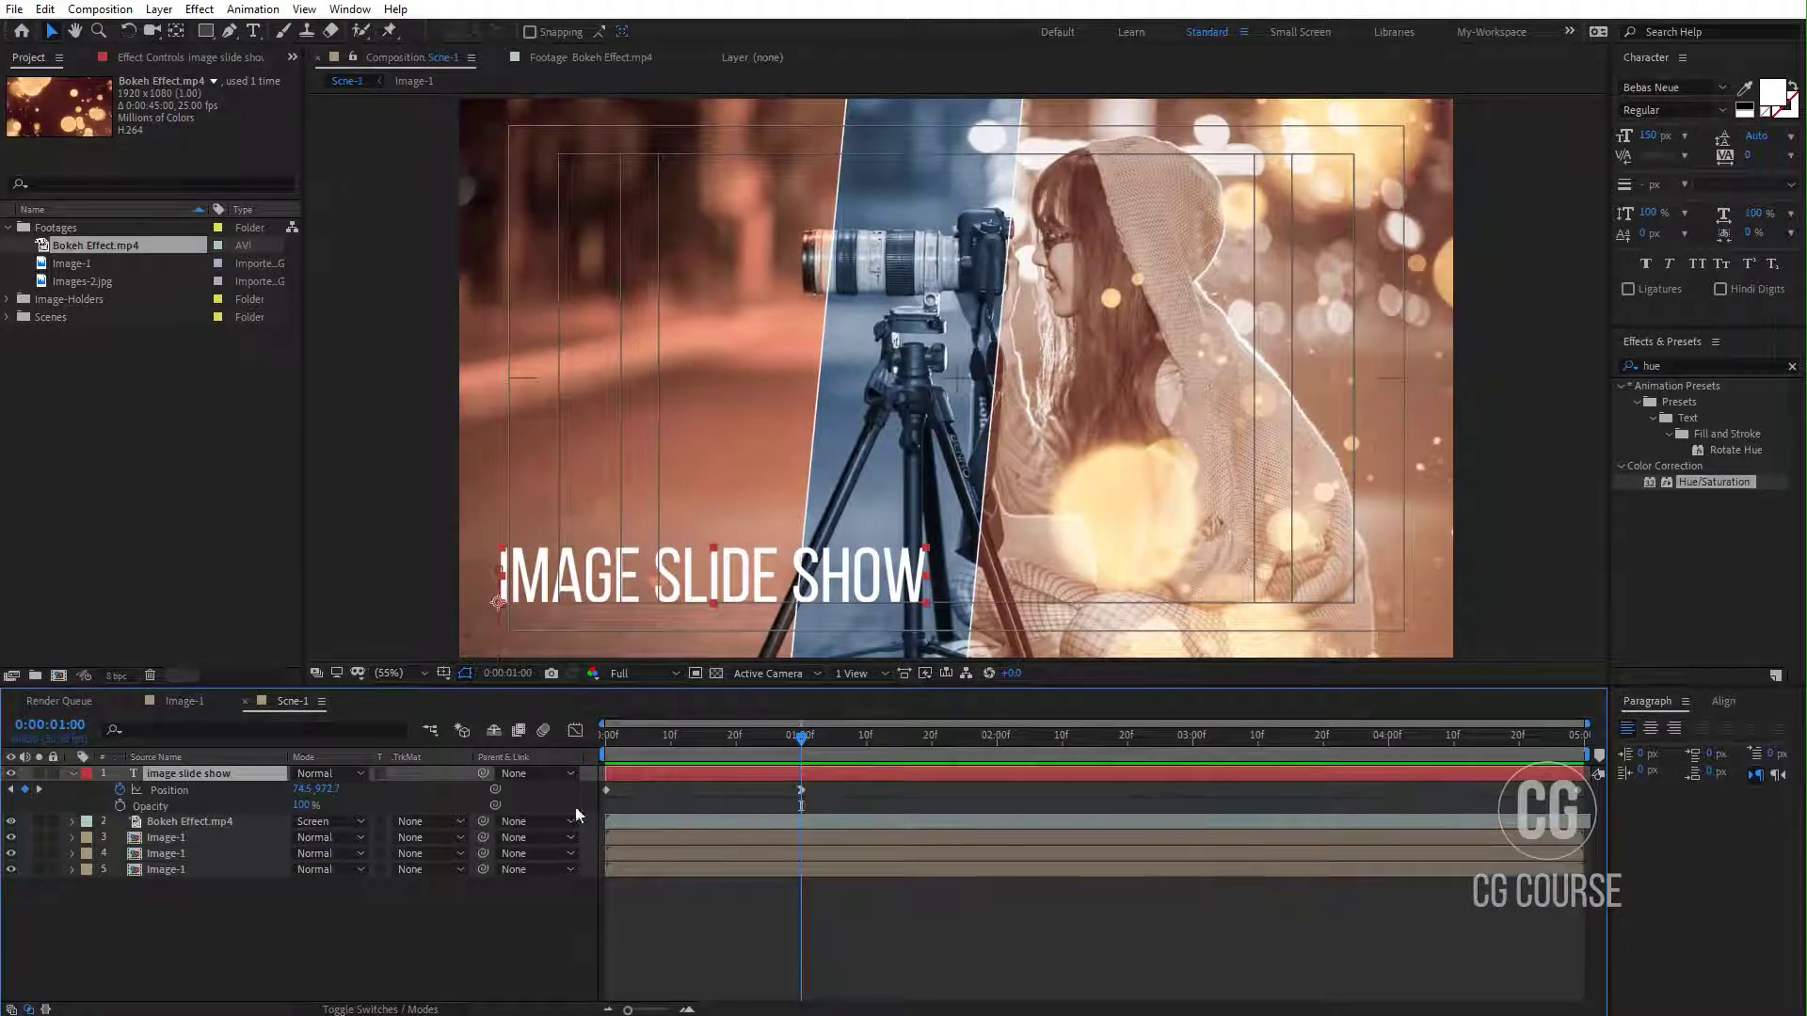
{"action": "left_click", "coordinate": [120, 805]}
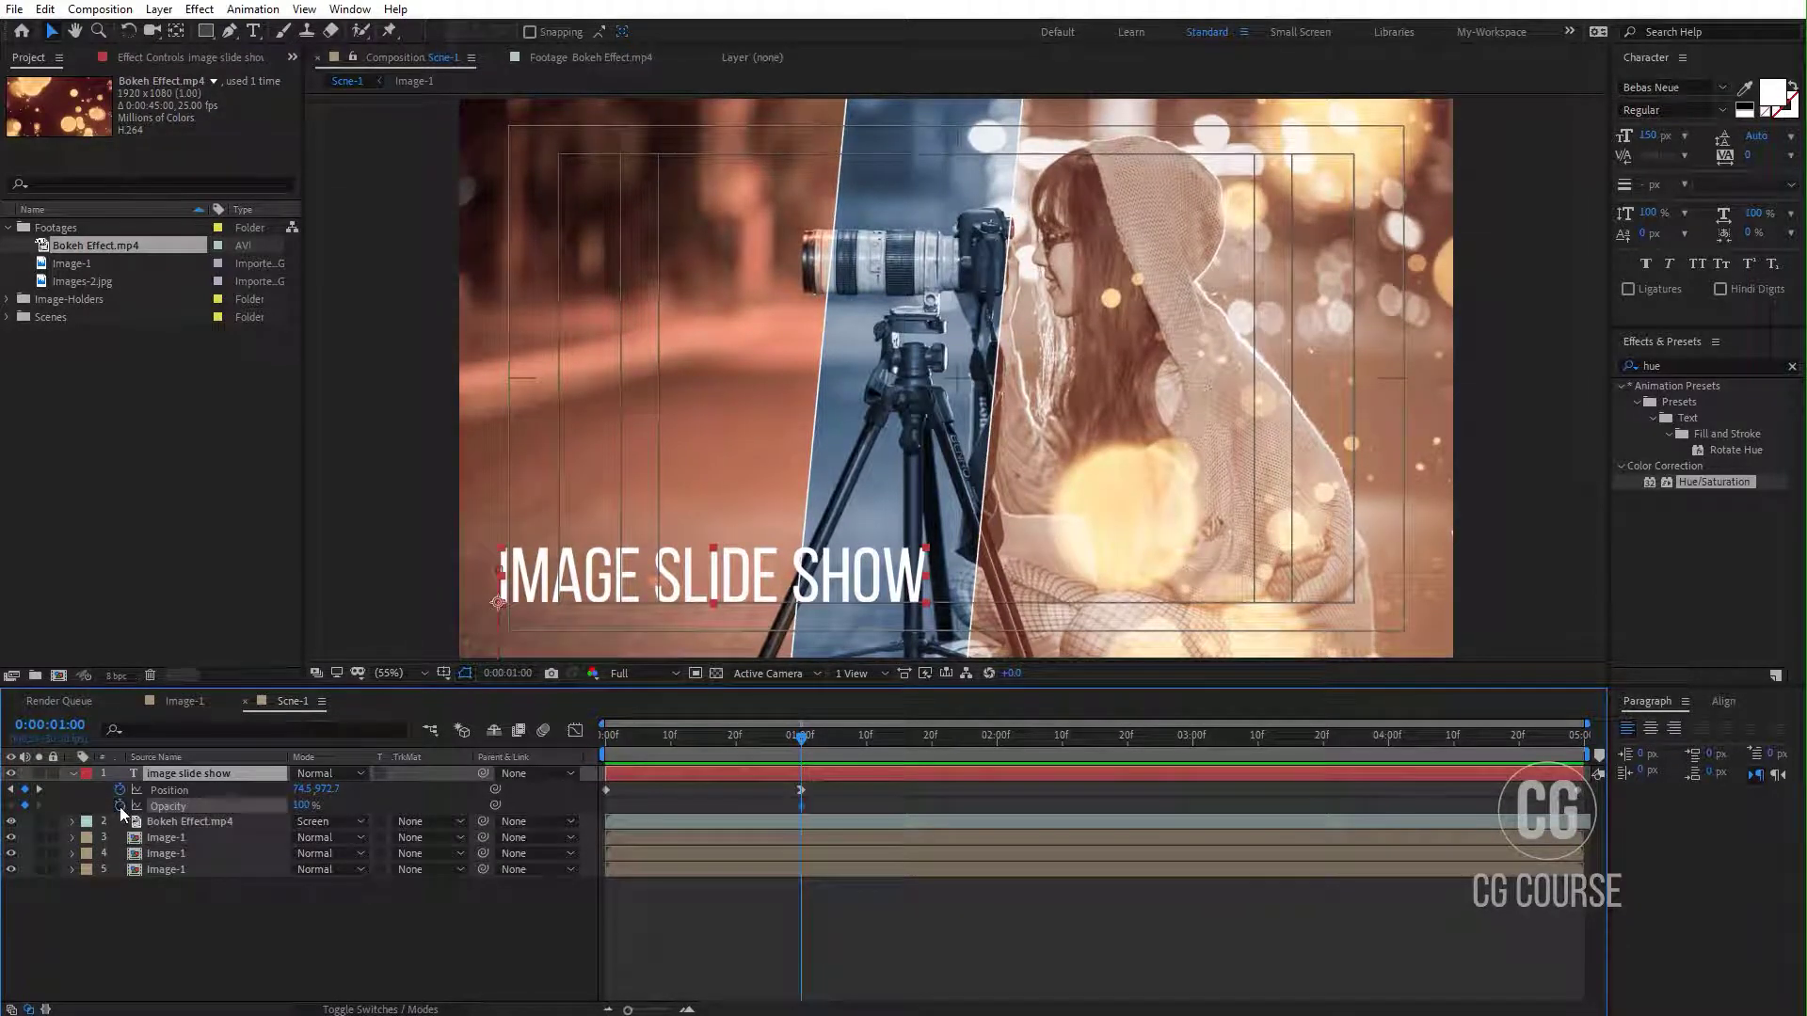
{"action": "left_click_drag", "start_coordinate": [800, 735], "coordinate": [369, 798]}
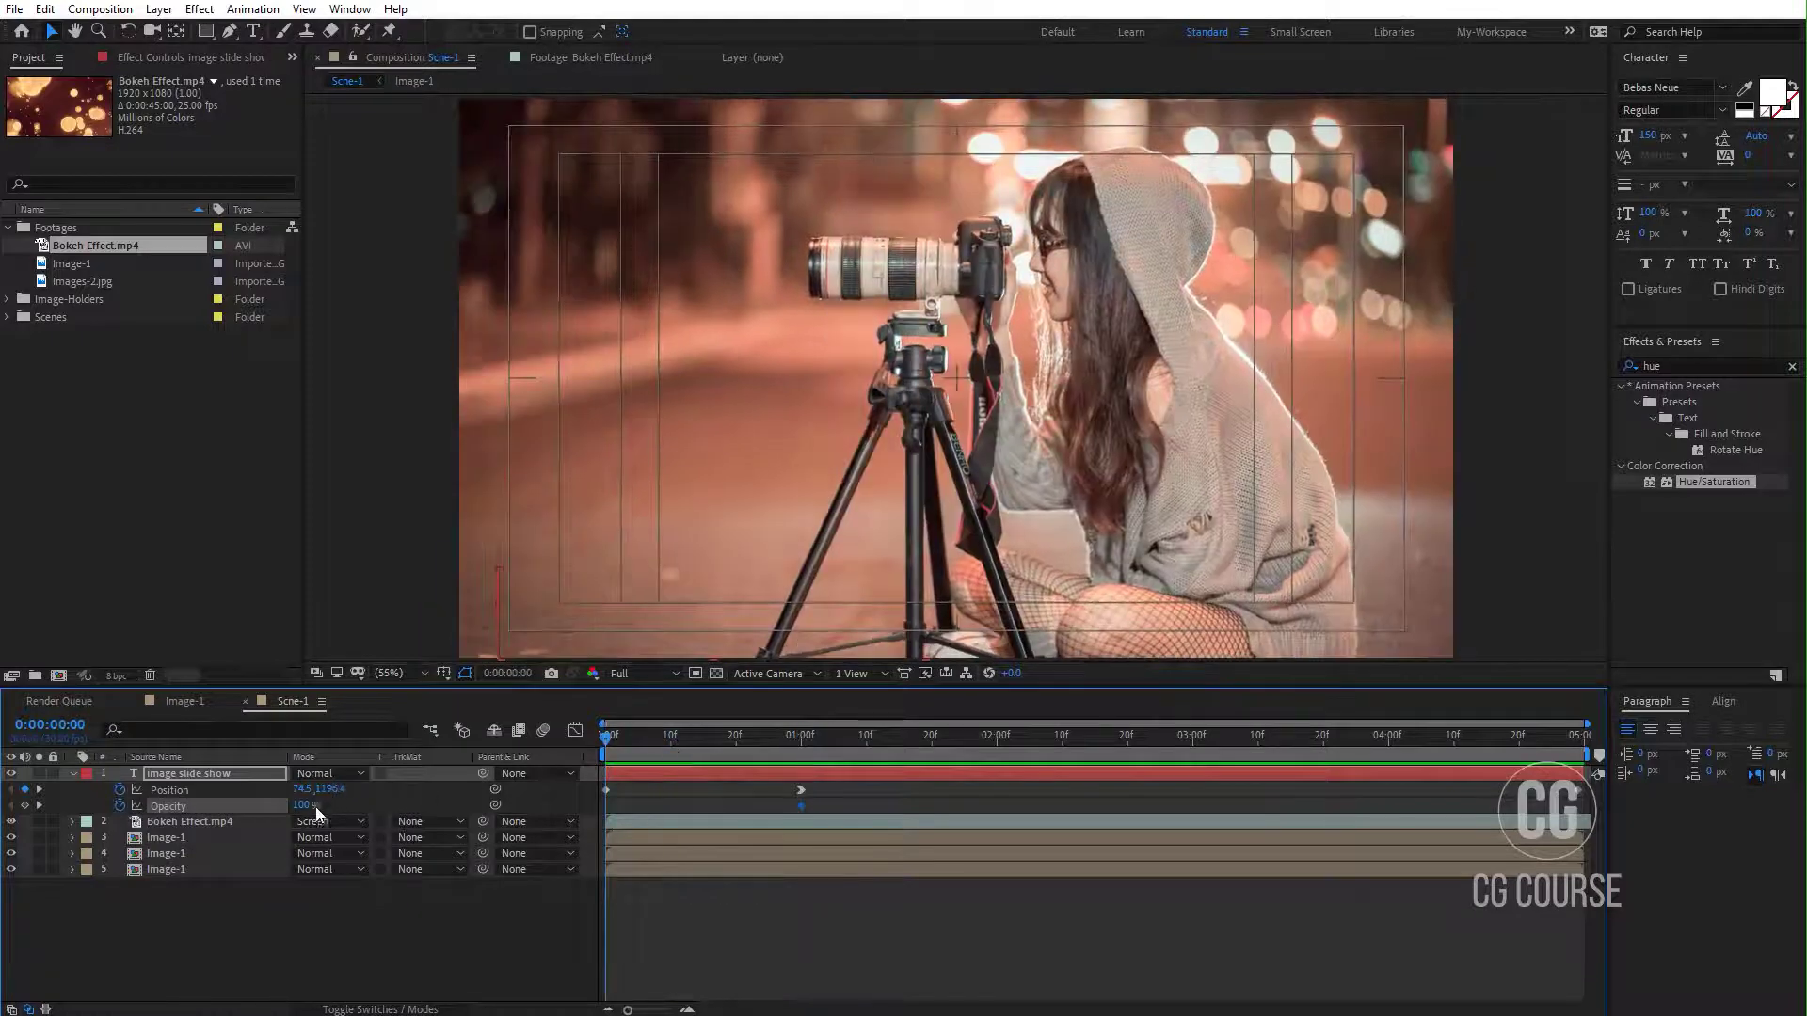
{"action": "left_click_drag", "start_coordinate": [670, 748], "coordinate": [801, 747]}
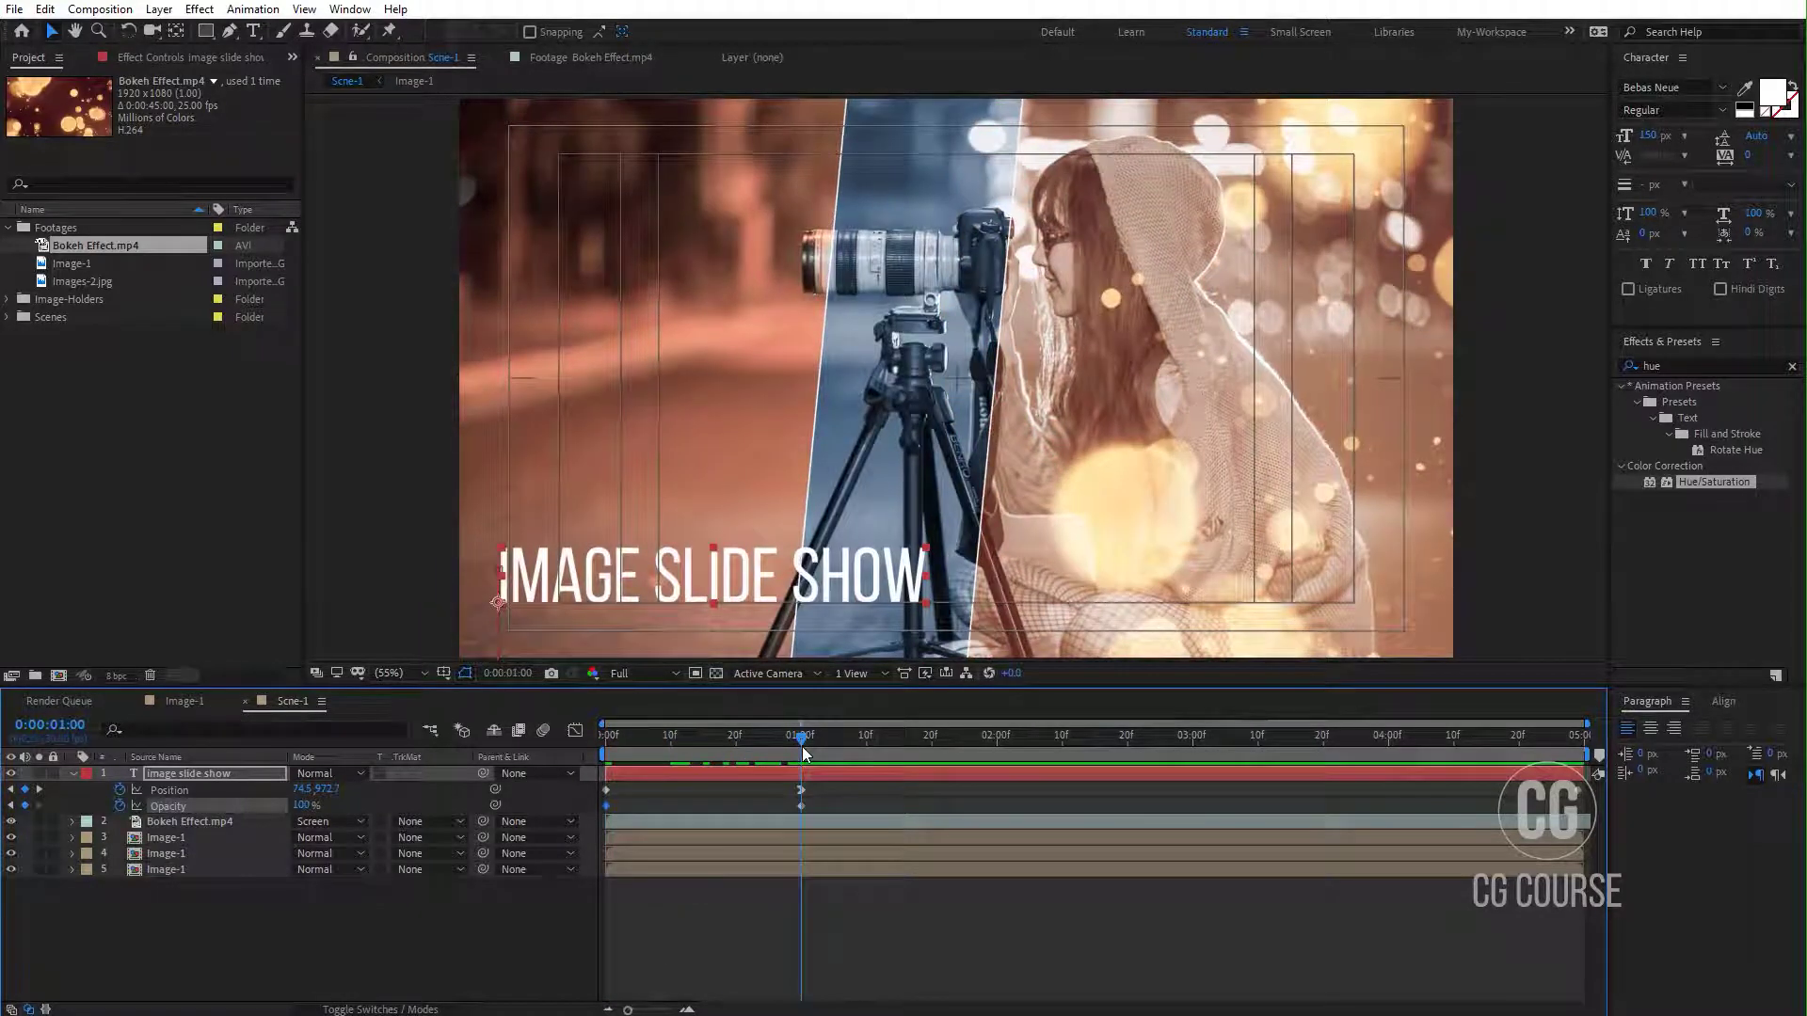
{"action": "left_click", "coordinate": [1661, 366]}
Step: Apply Fast Box Blur to the title with Blur Radius 15 at frame 0, then preview
{"action": "type", "text": "fast"}
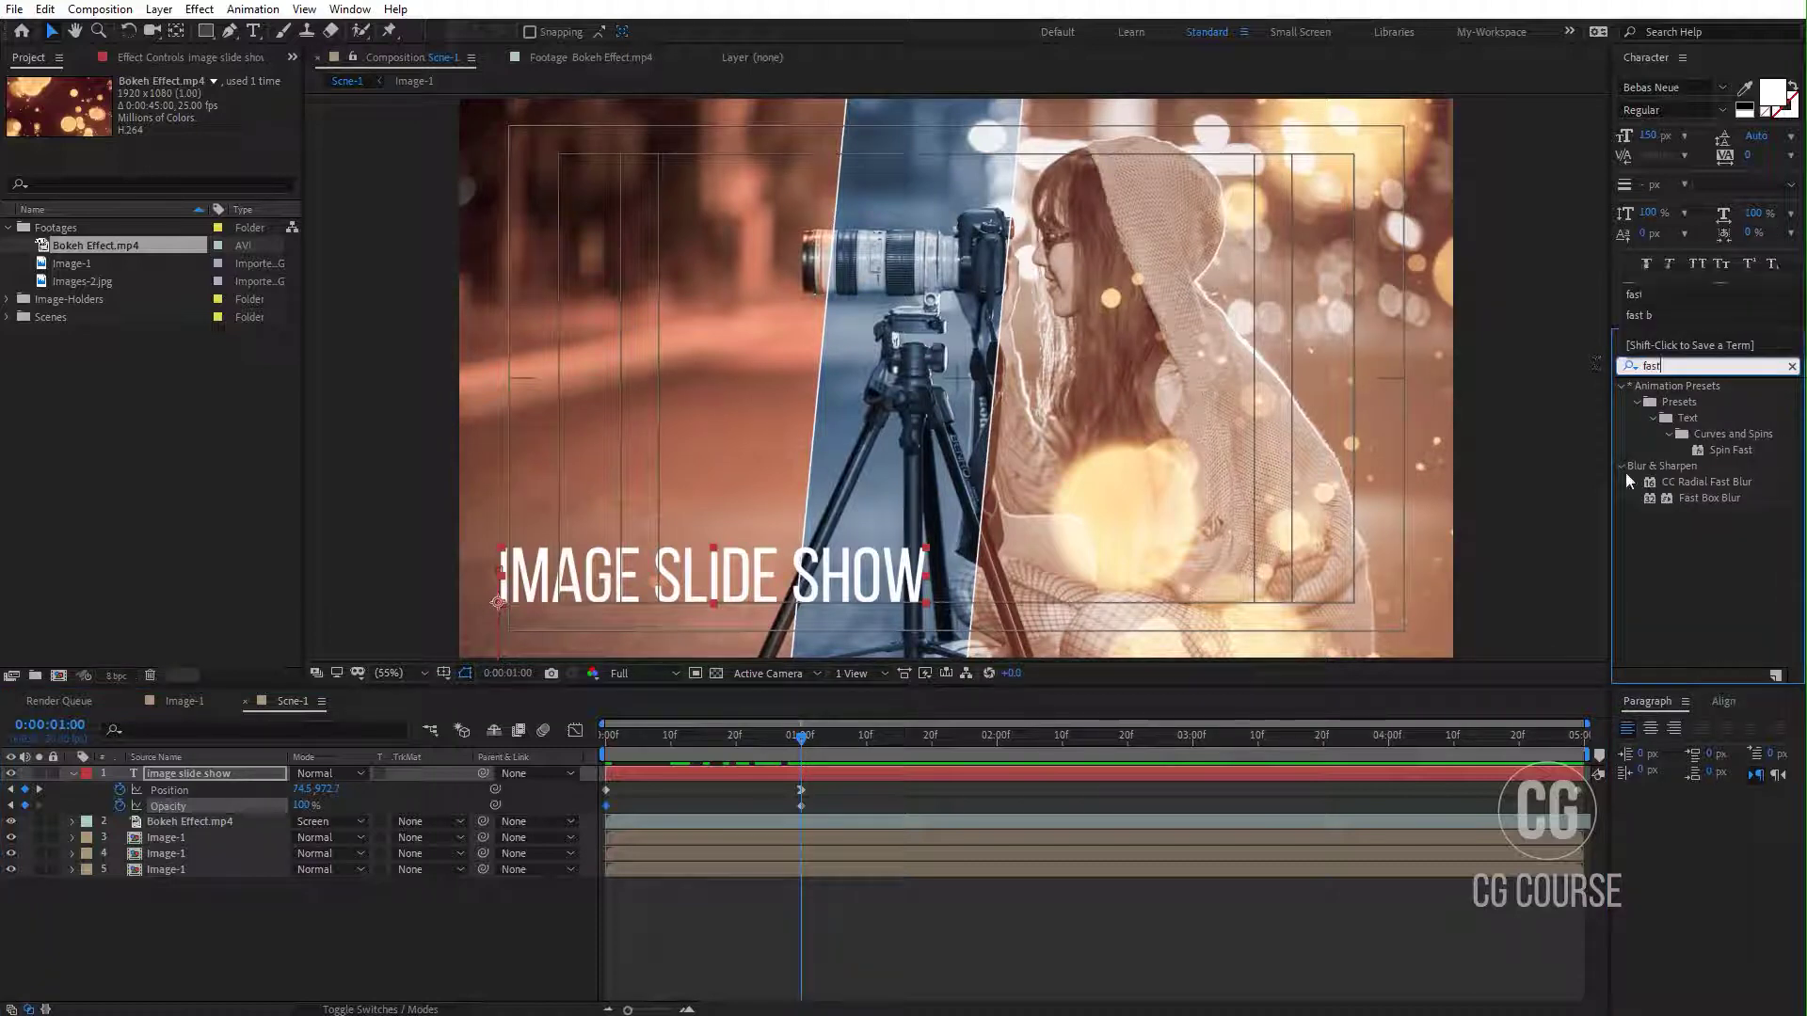
{"action": "left_click_drag", "start_coordinate": [1696, 499], "coordinate": [685, 777]}
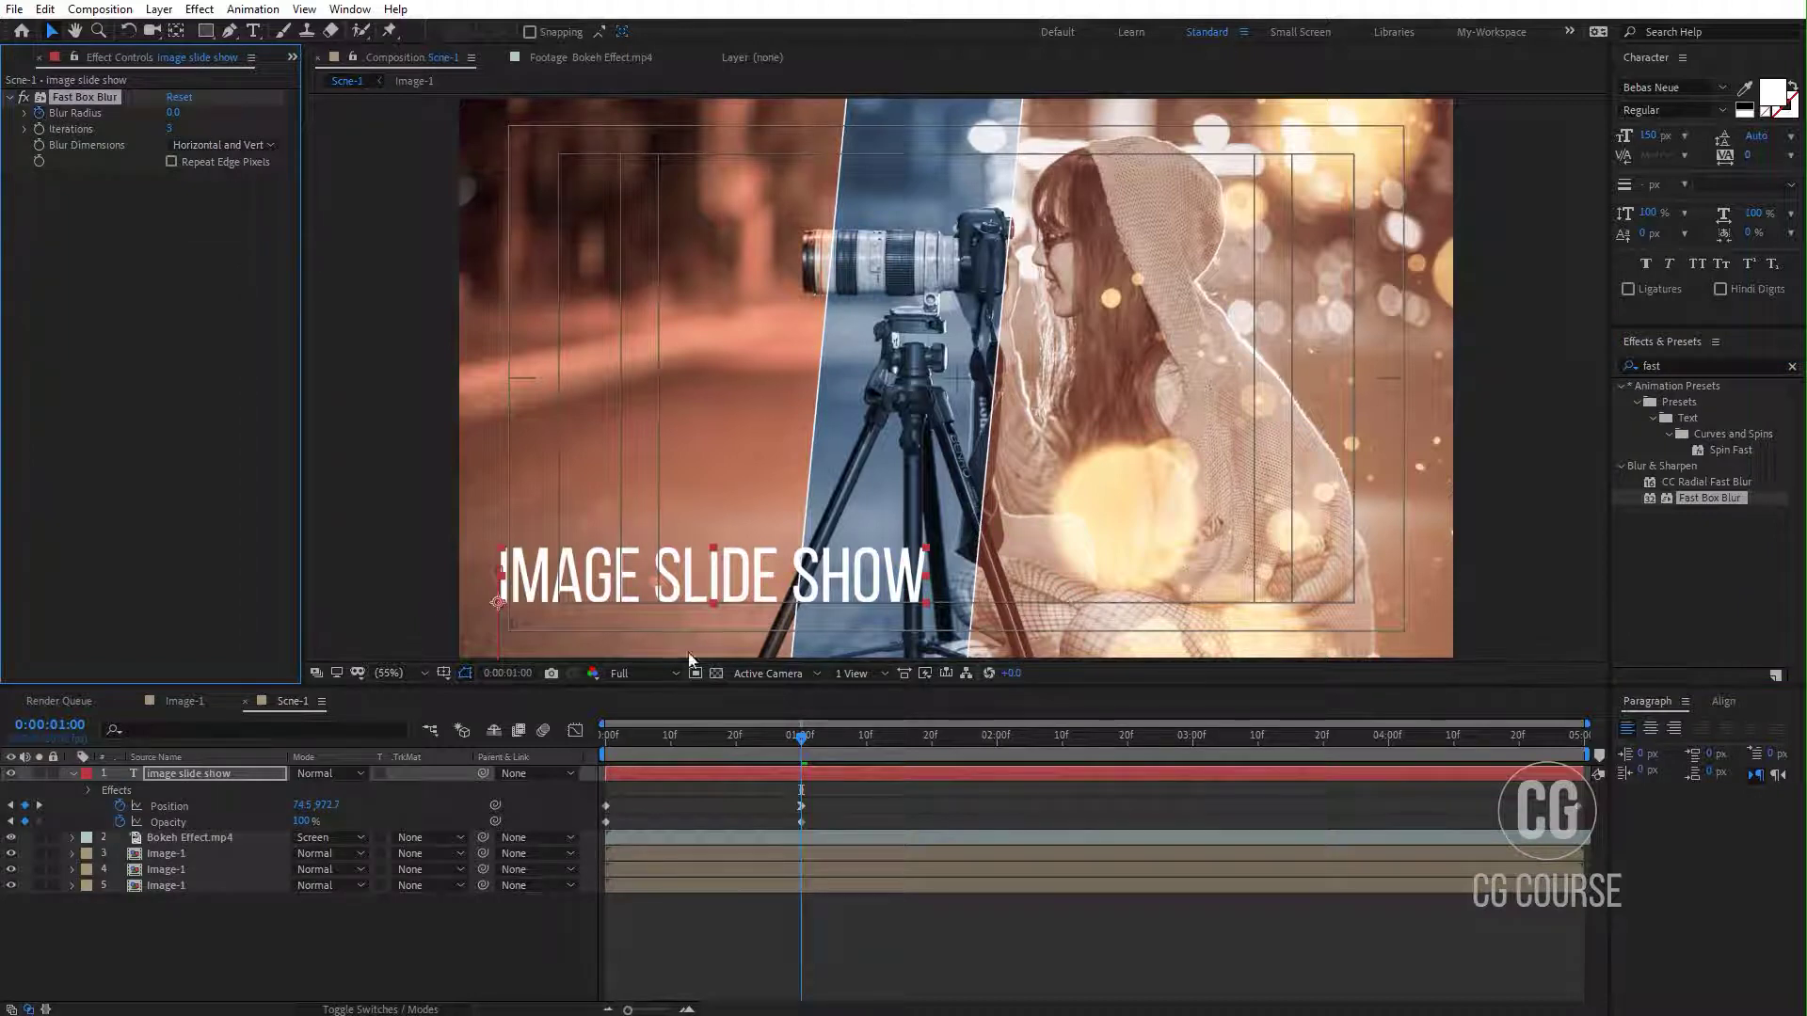
{"action": "left_click_drag", "start_coordinate": [777, 747], "coordinate": [586, 754]}
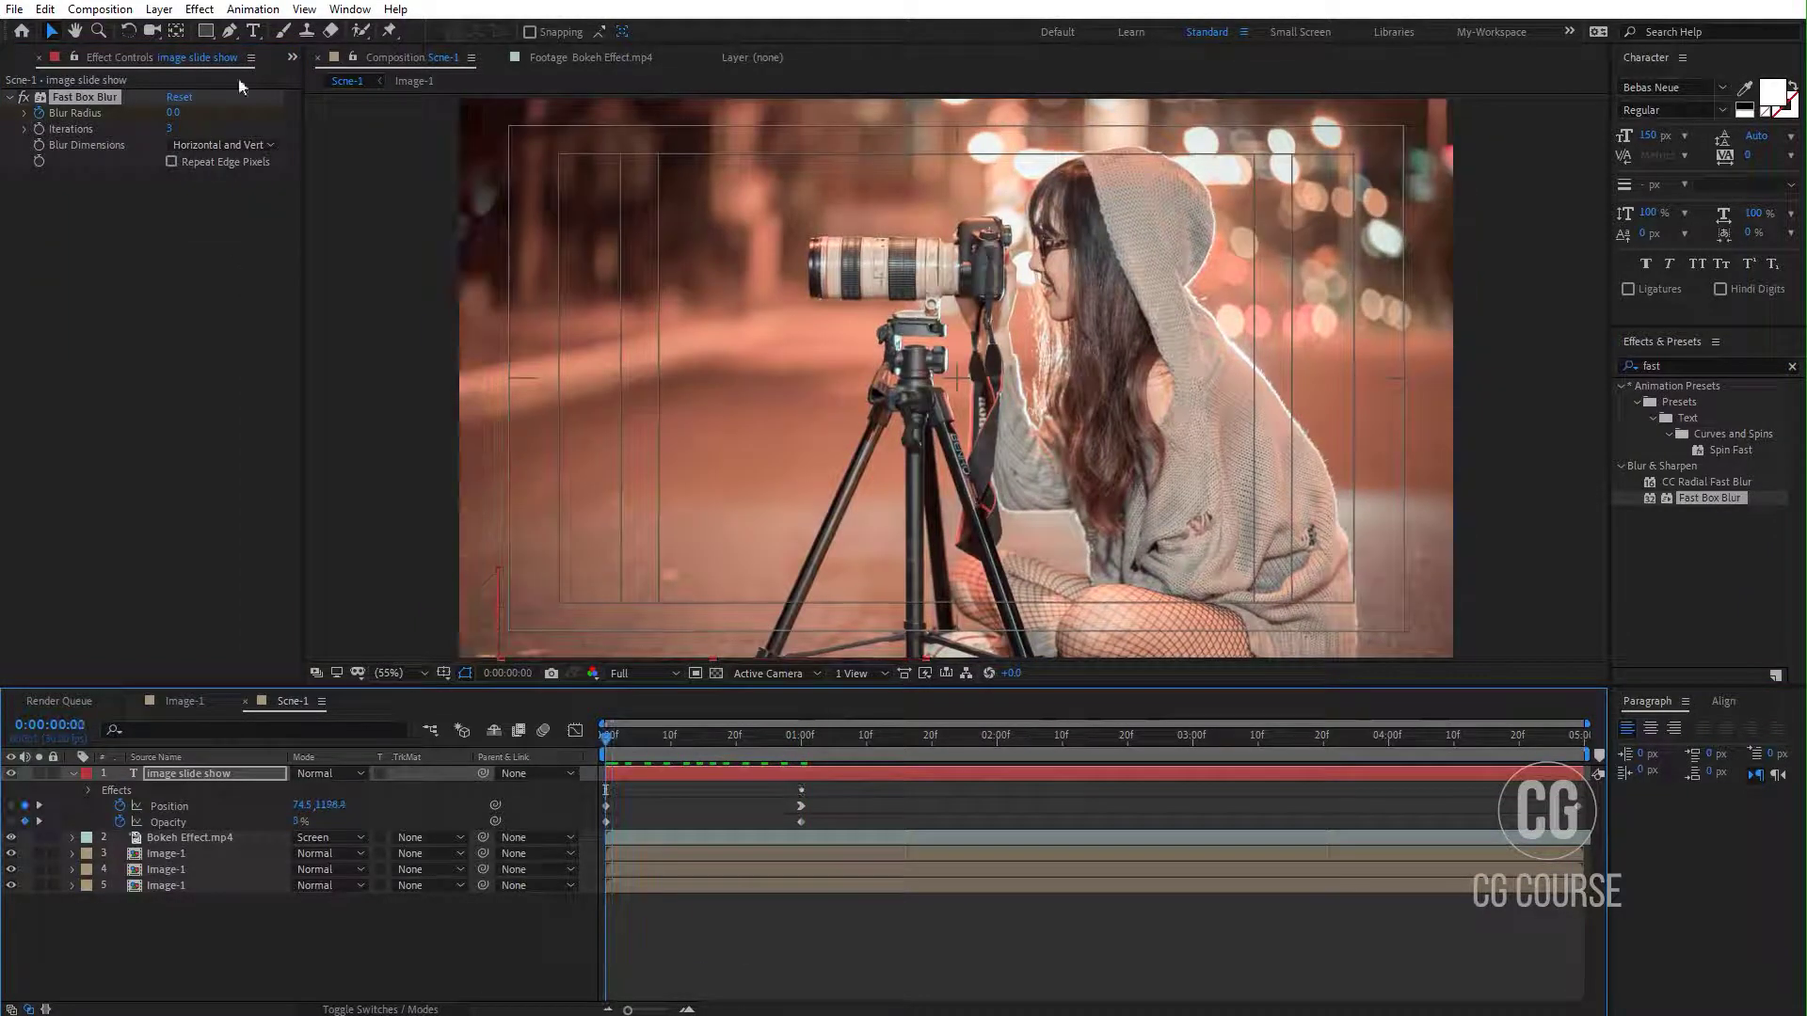
{"action": "left_click", "coordinate": [175, 114]}
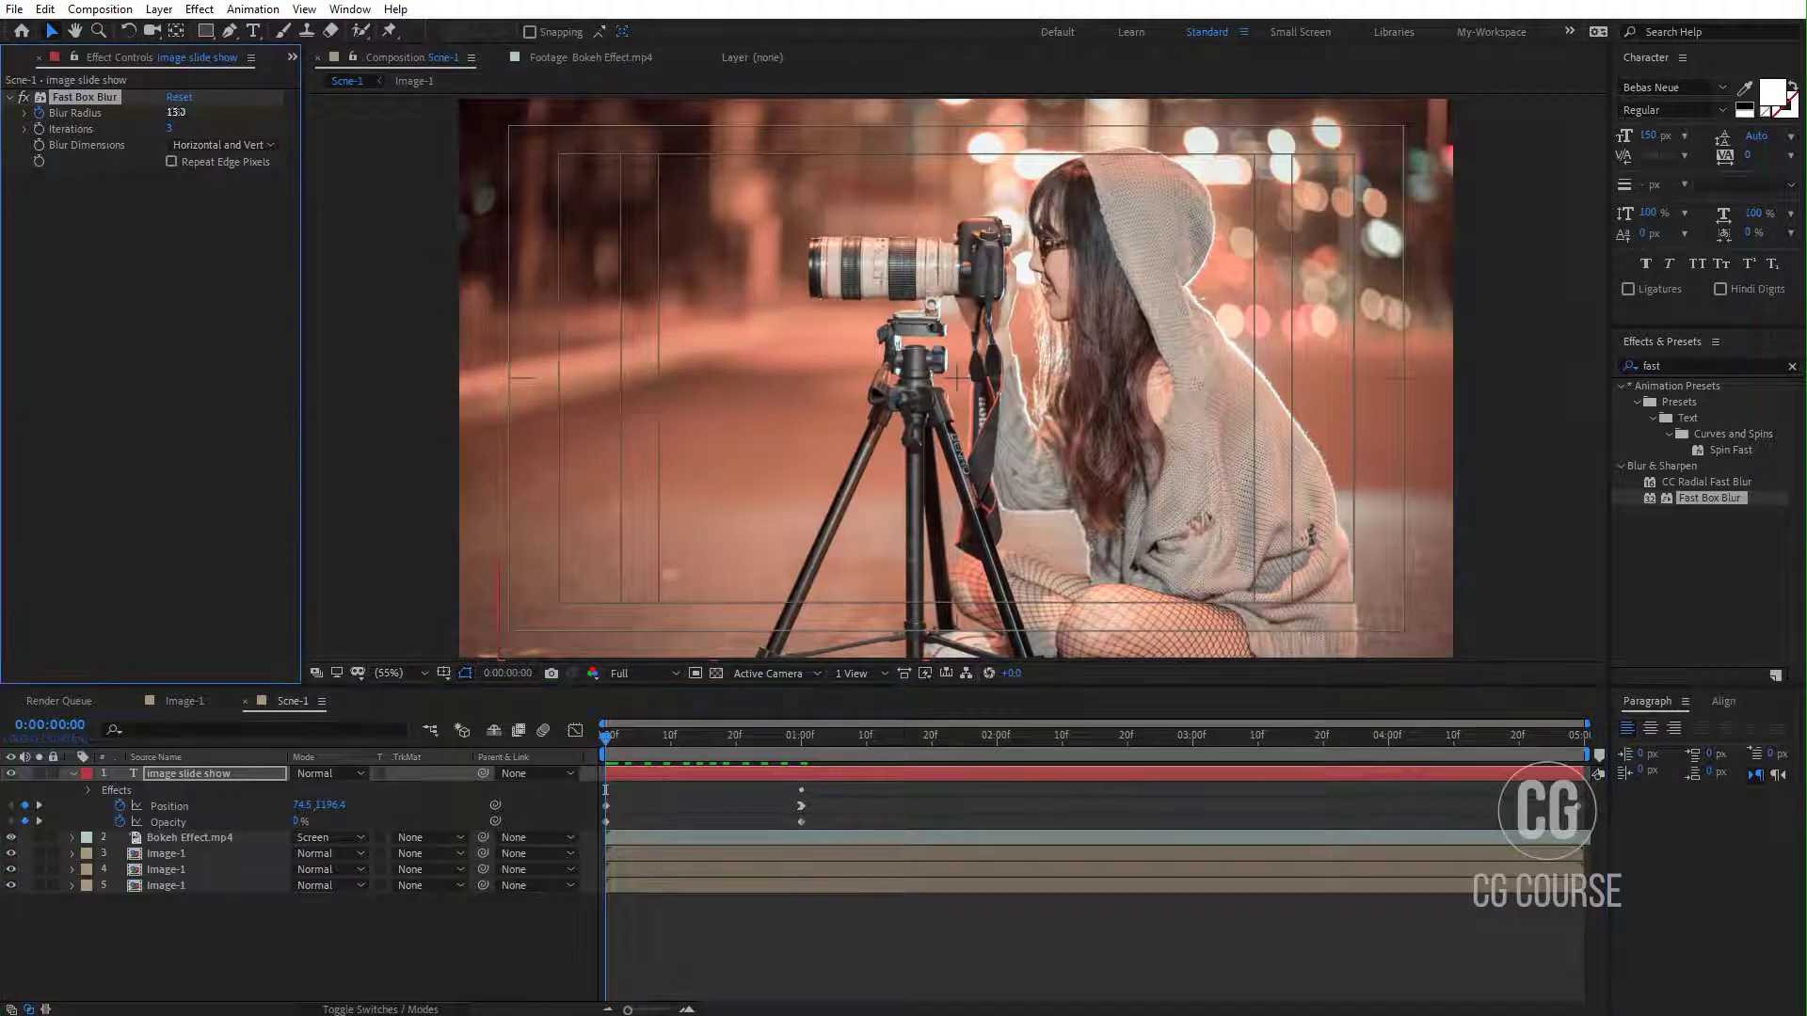
{"action": "key", "text": "space"}
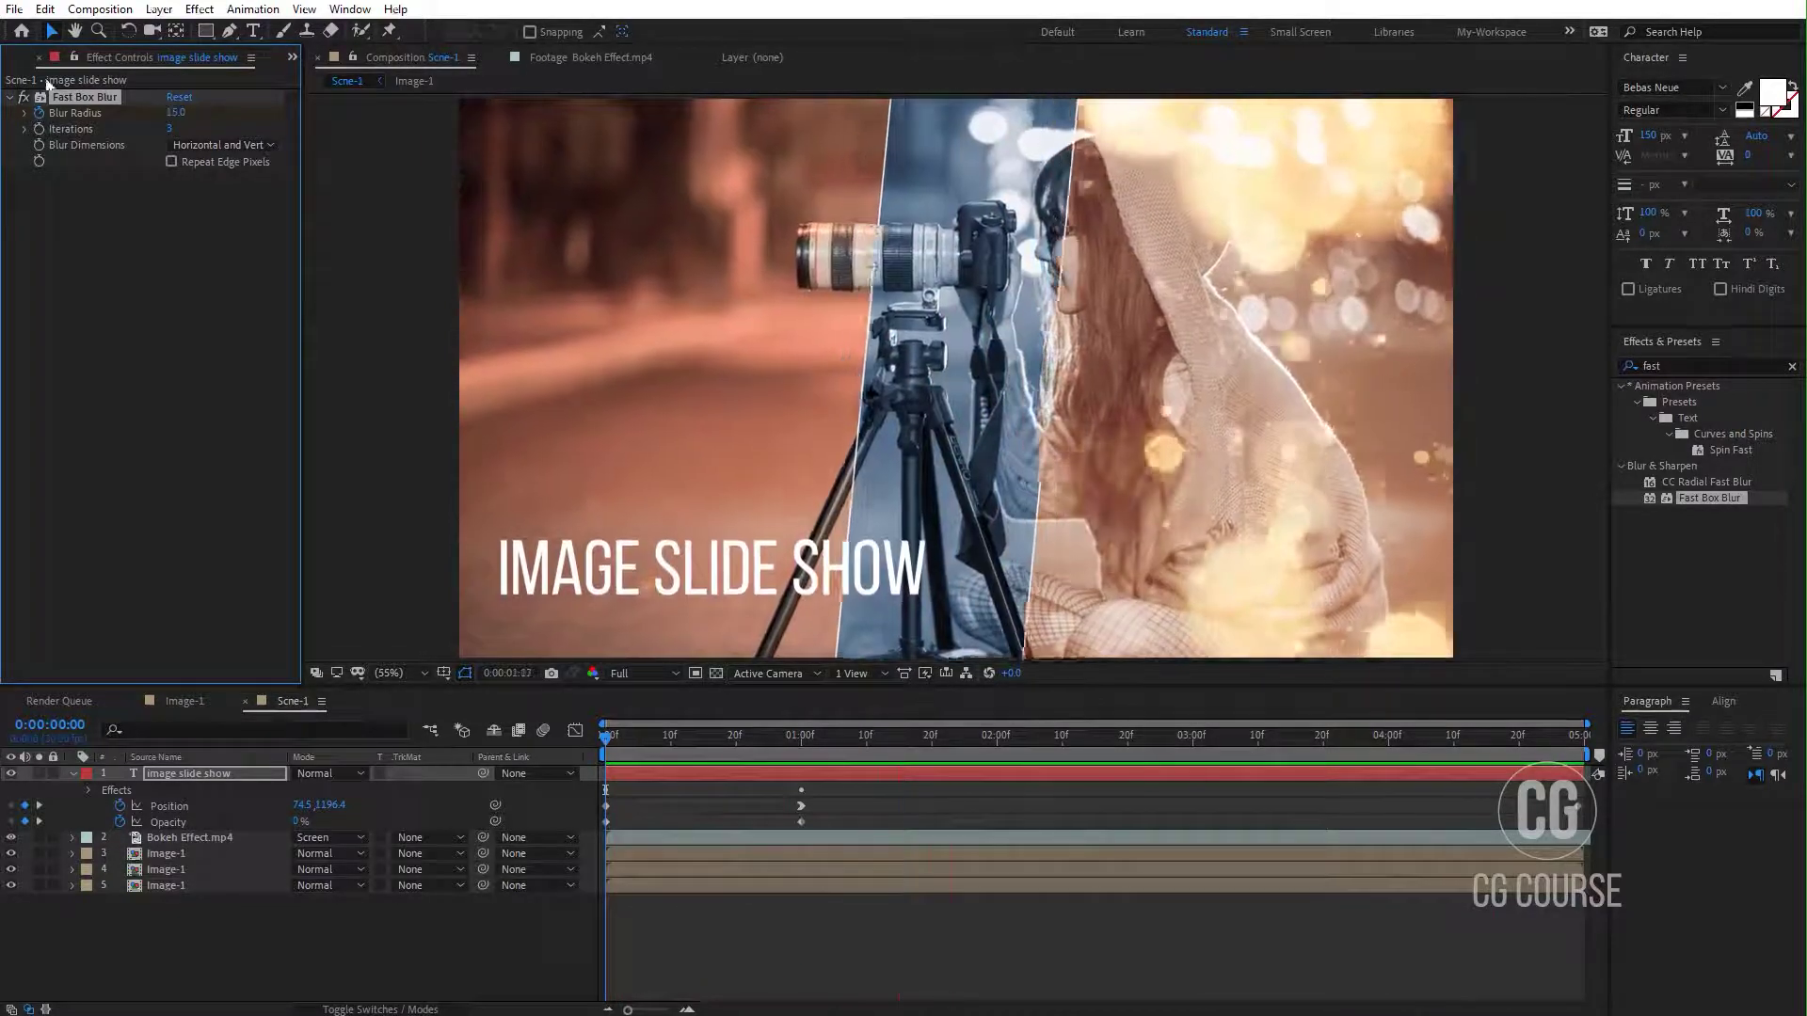
{"action": "left_click", "coordinate": [827, 805]}
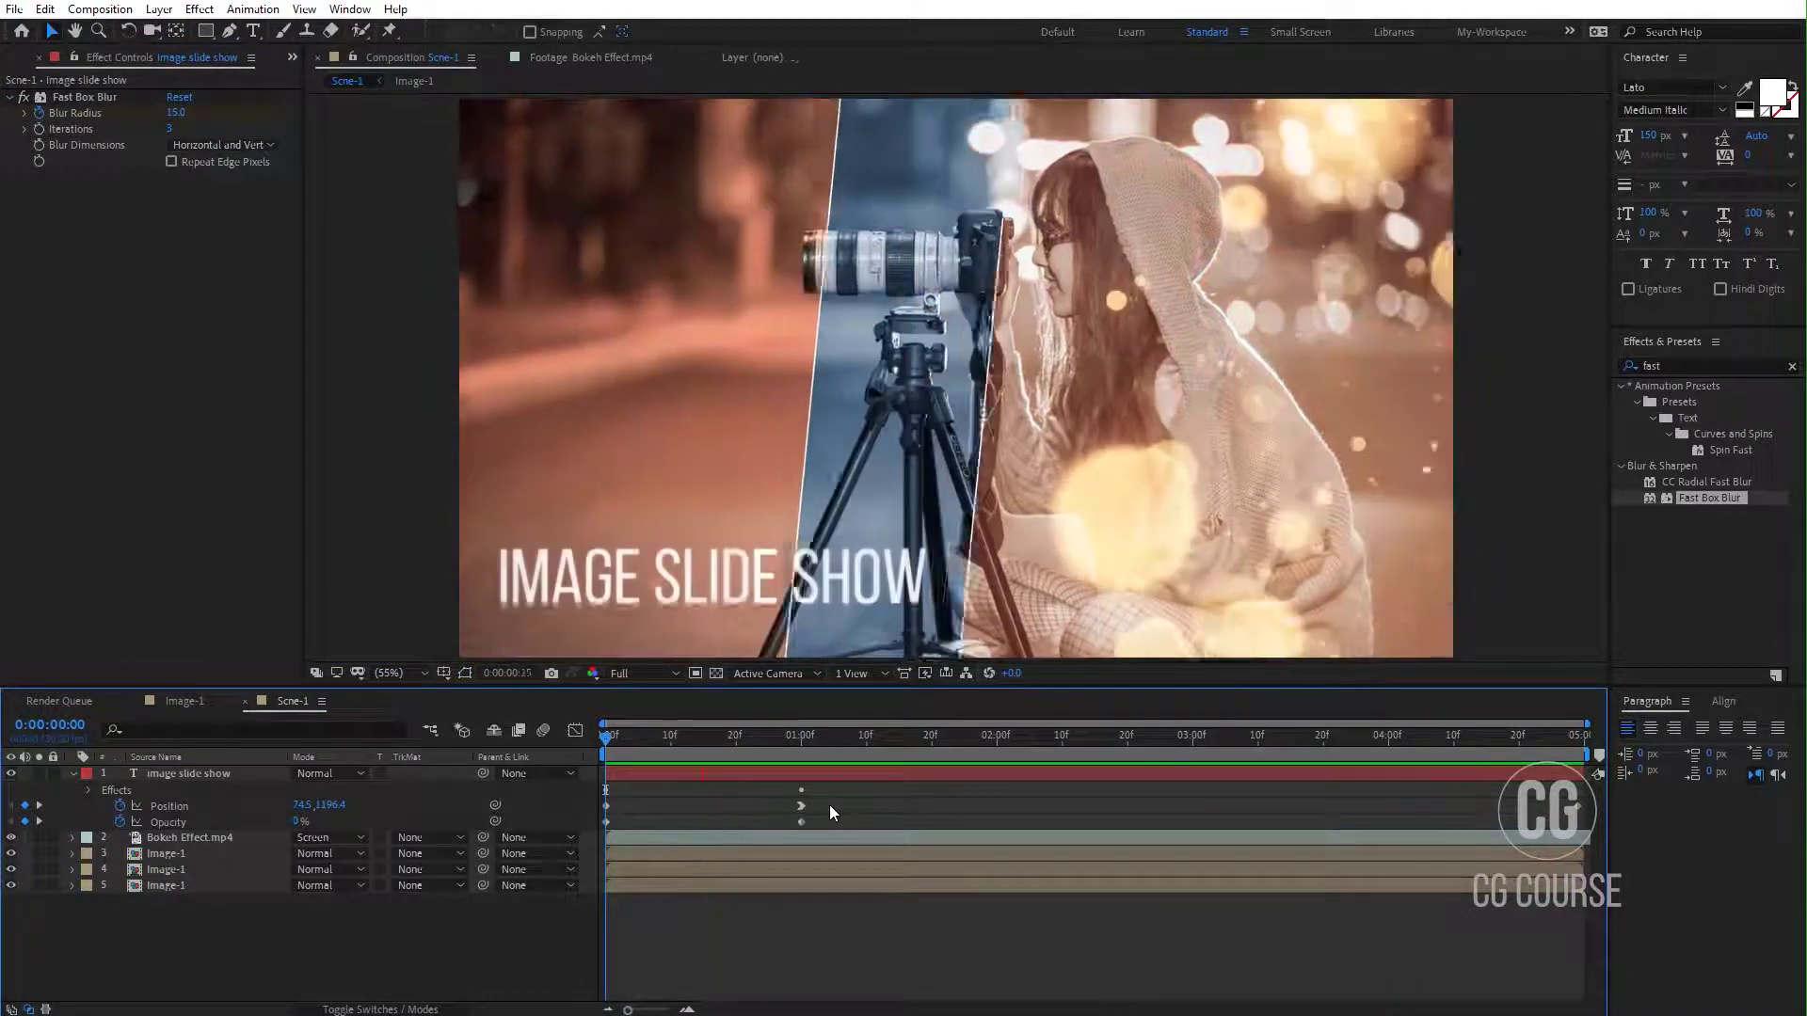
{"action": "left_click", "coordinate": [800, 737]}
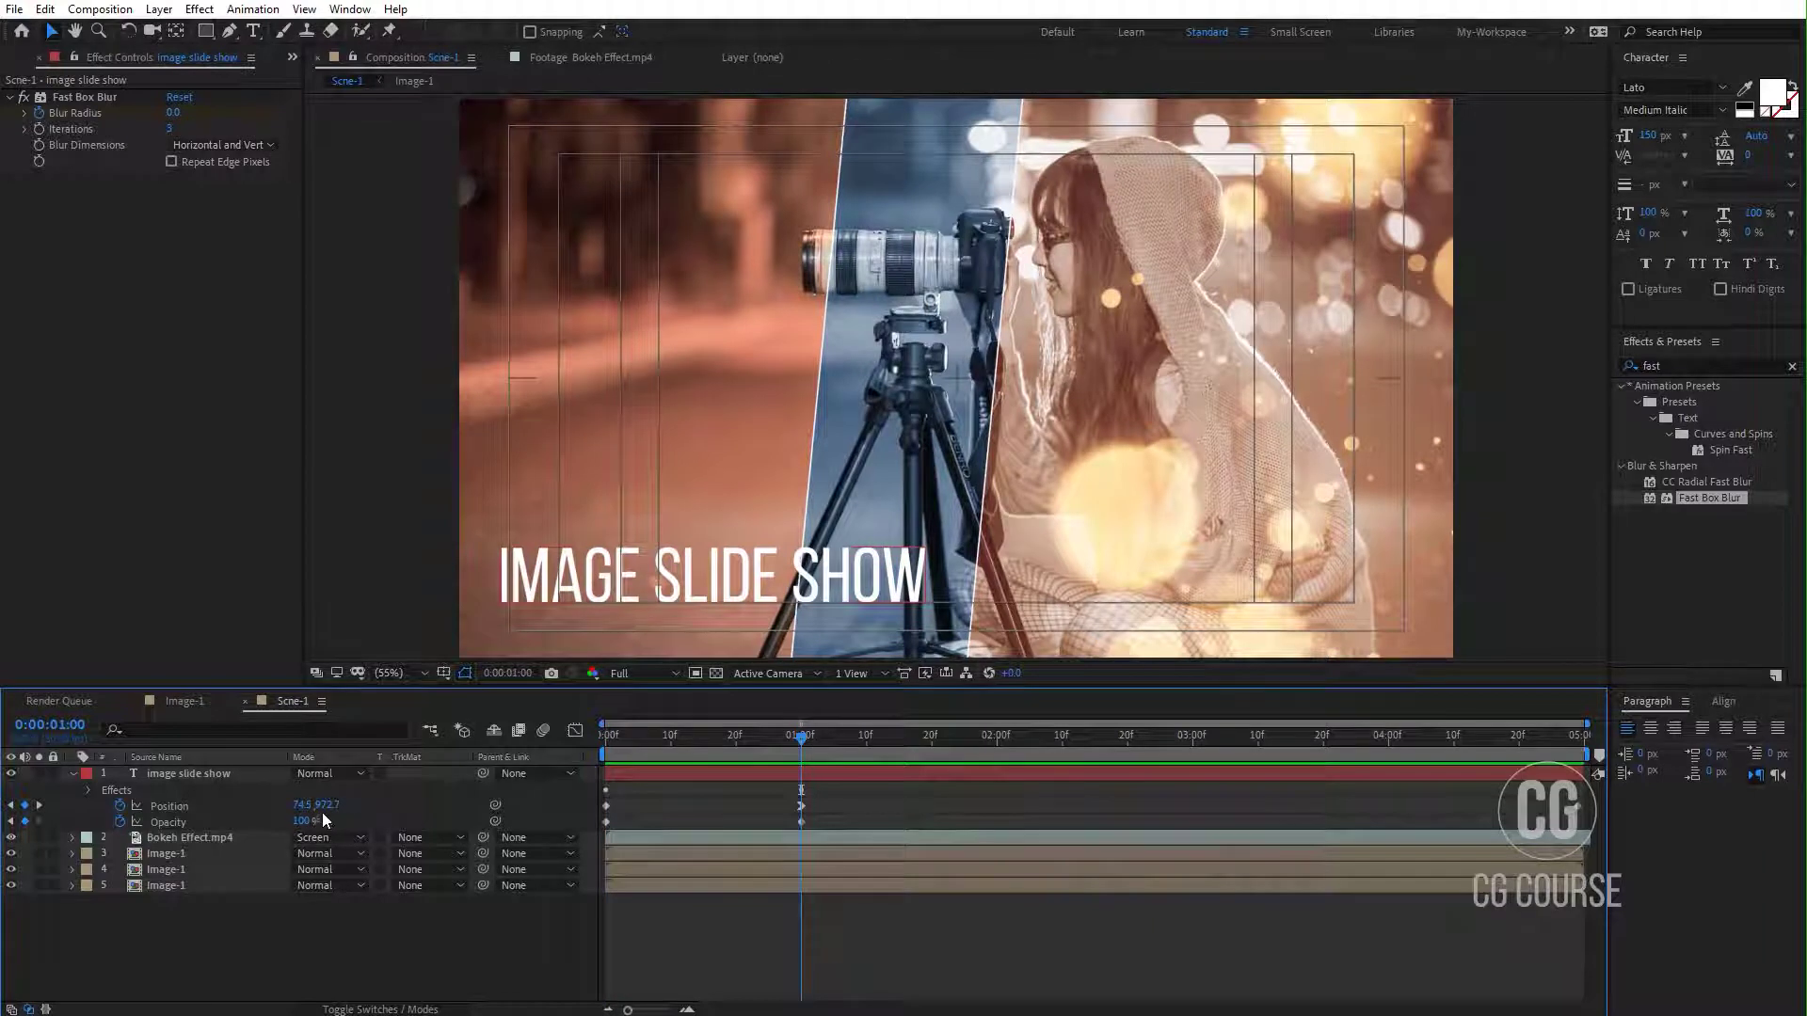
Step: Lower the title's Position Y at 0:00:04:29 so IMAGE SLIDE SHOW ends higher, then preview
{"action": "left_click_drag", "start_coordinate": [330, 807], "coordinate": [336, 805]}
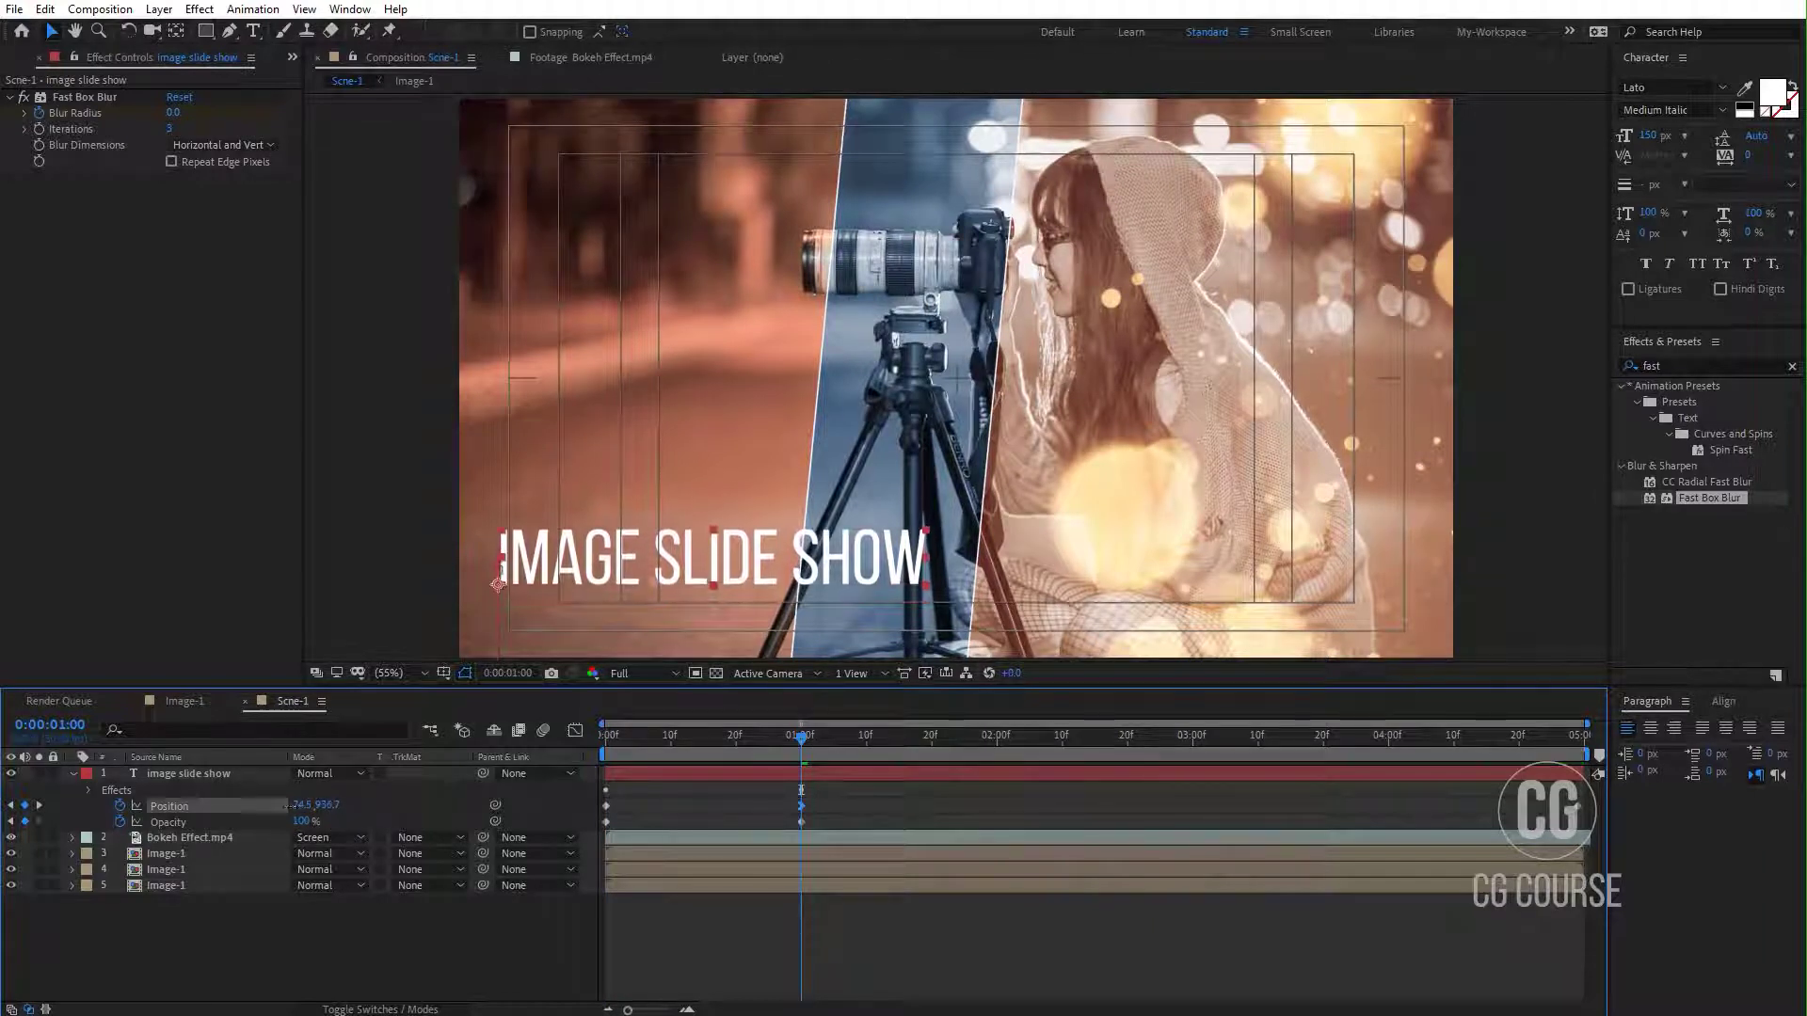
{"action": "left_click", "coordinate": [659, 774]}
{"action": "left_click_drag", "start_coordinate": [820, 743], "coordinate": [1697, 787]}
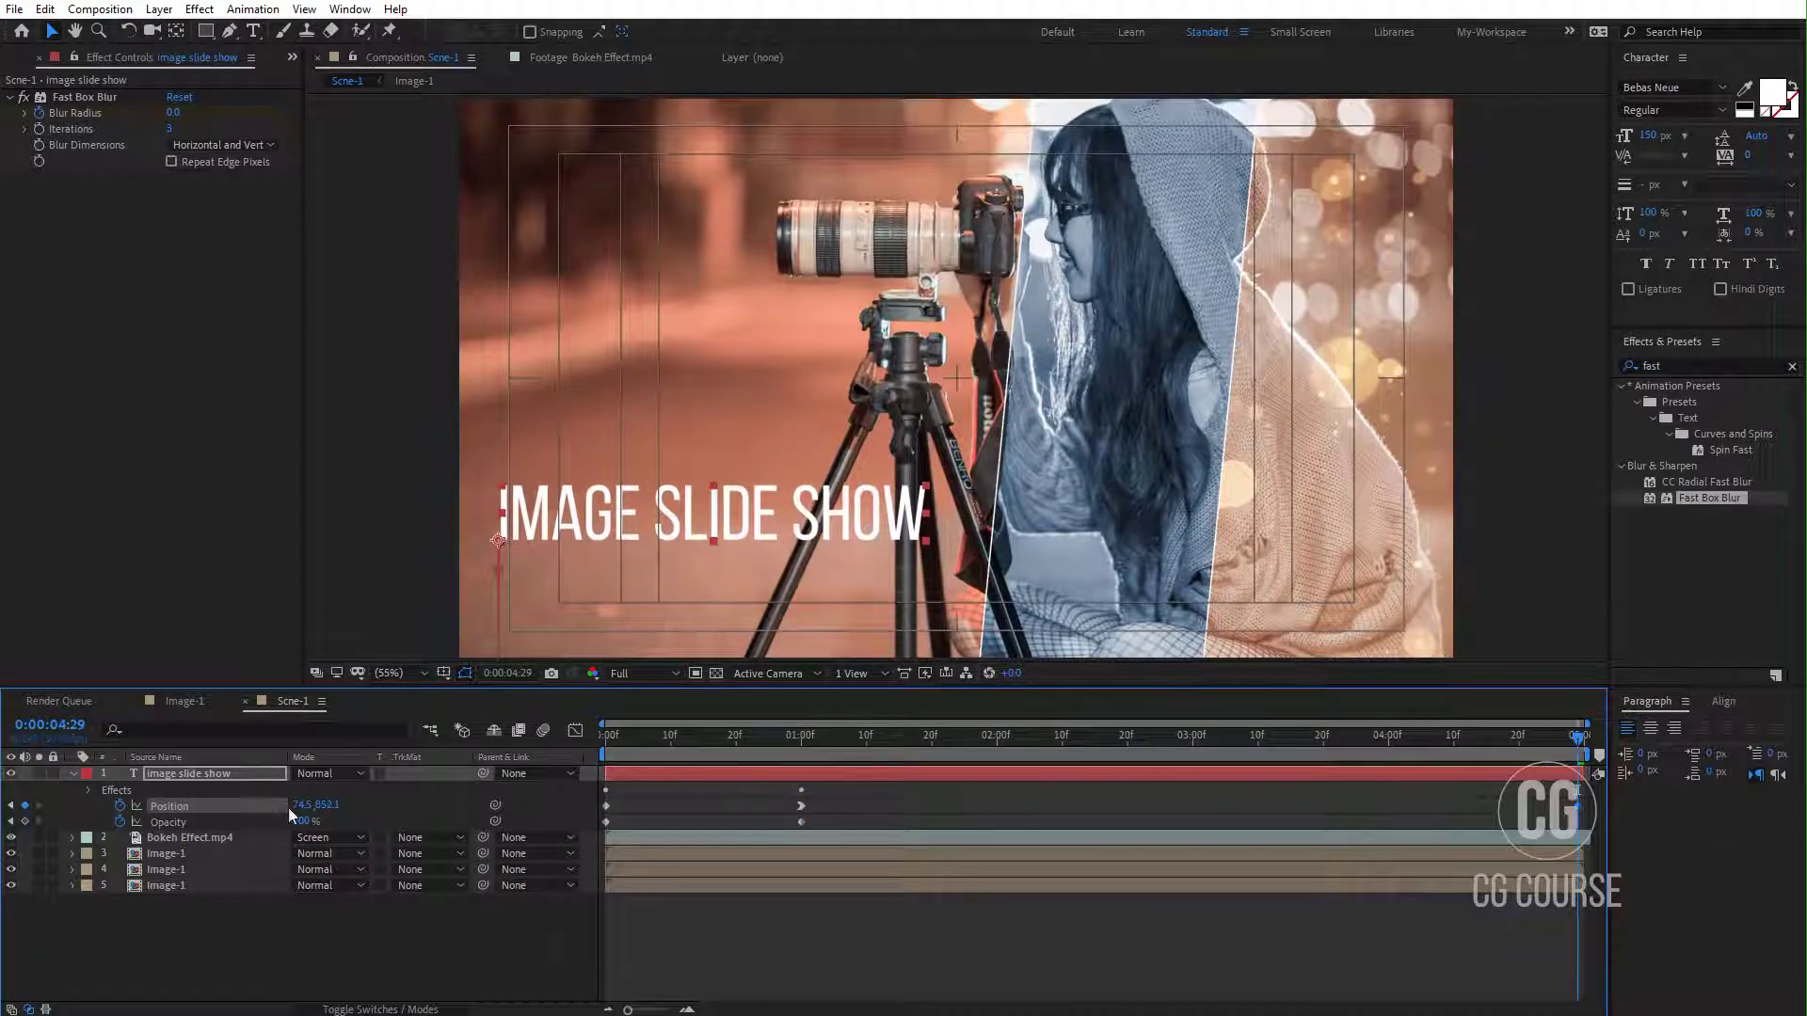
{"action": "left_click", "coordinate": [713, 940]}
{"action": "key", "text": "space"}
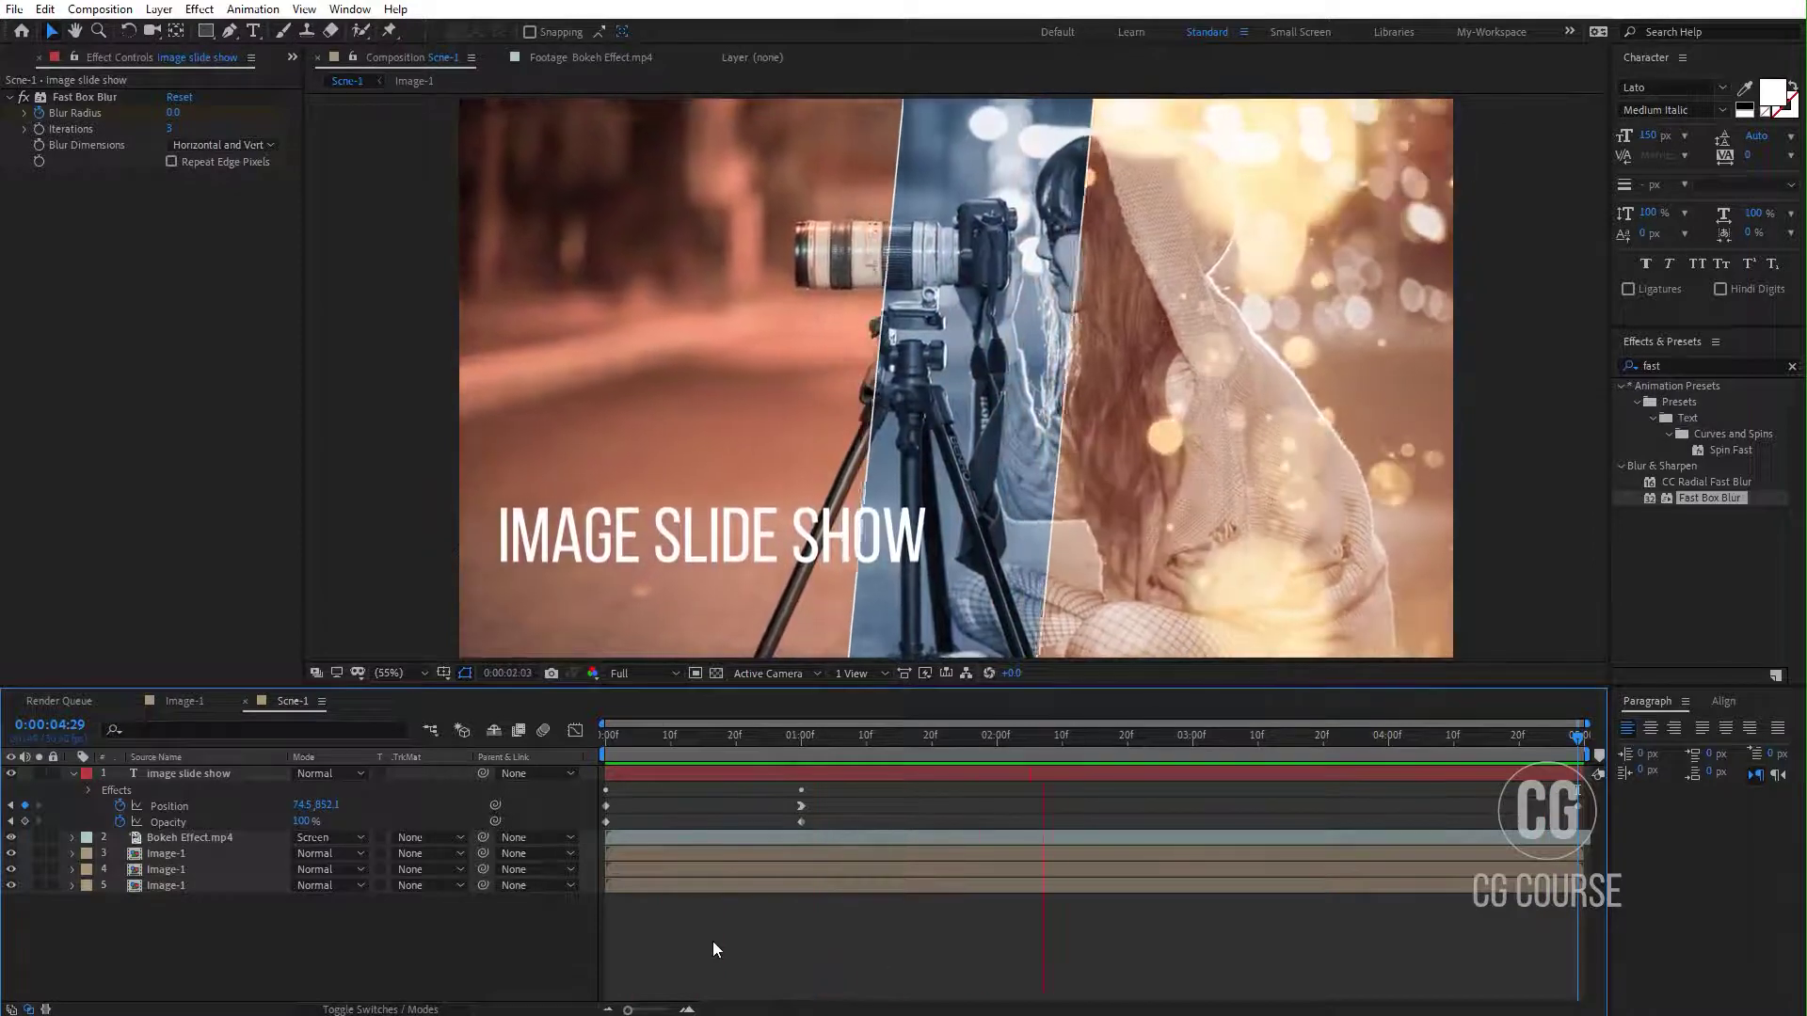
{"action": "key", "text": "space"}
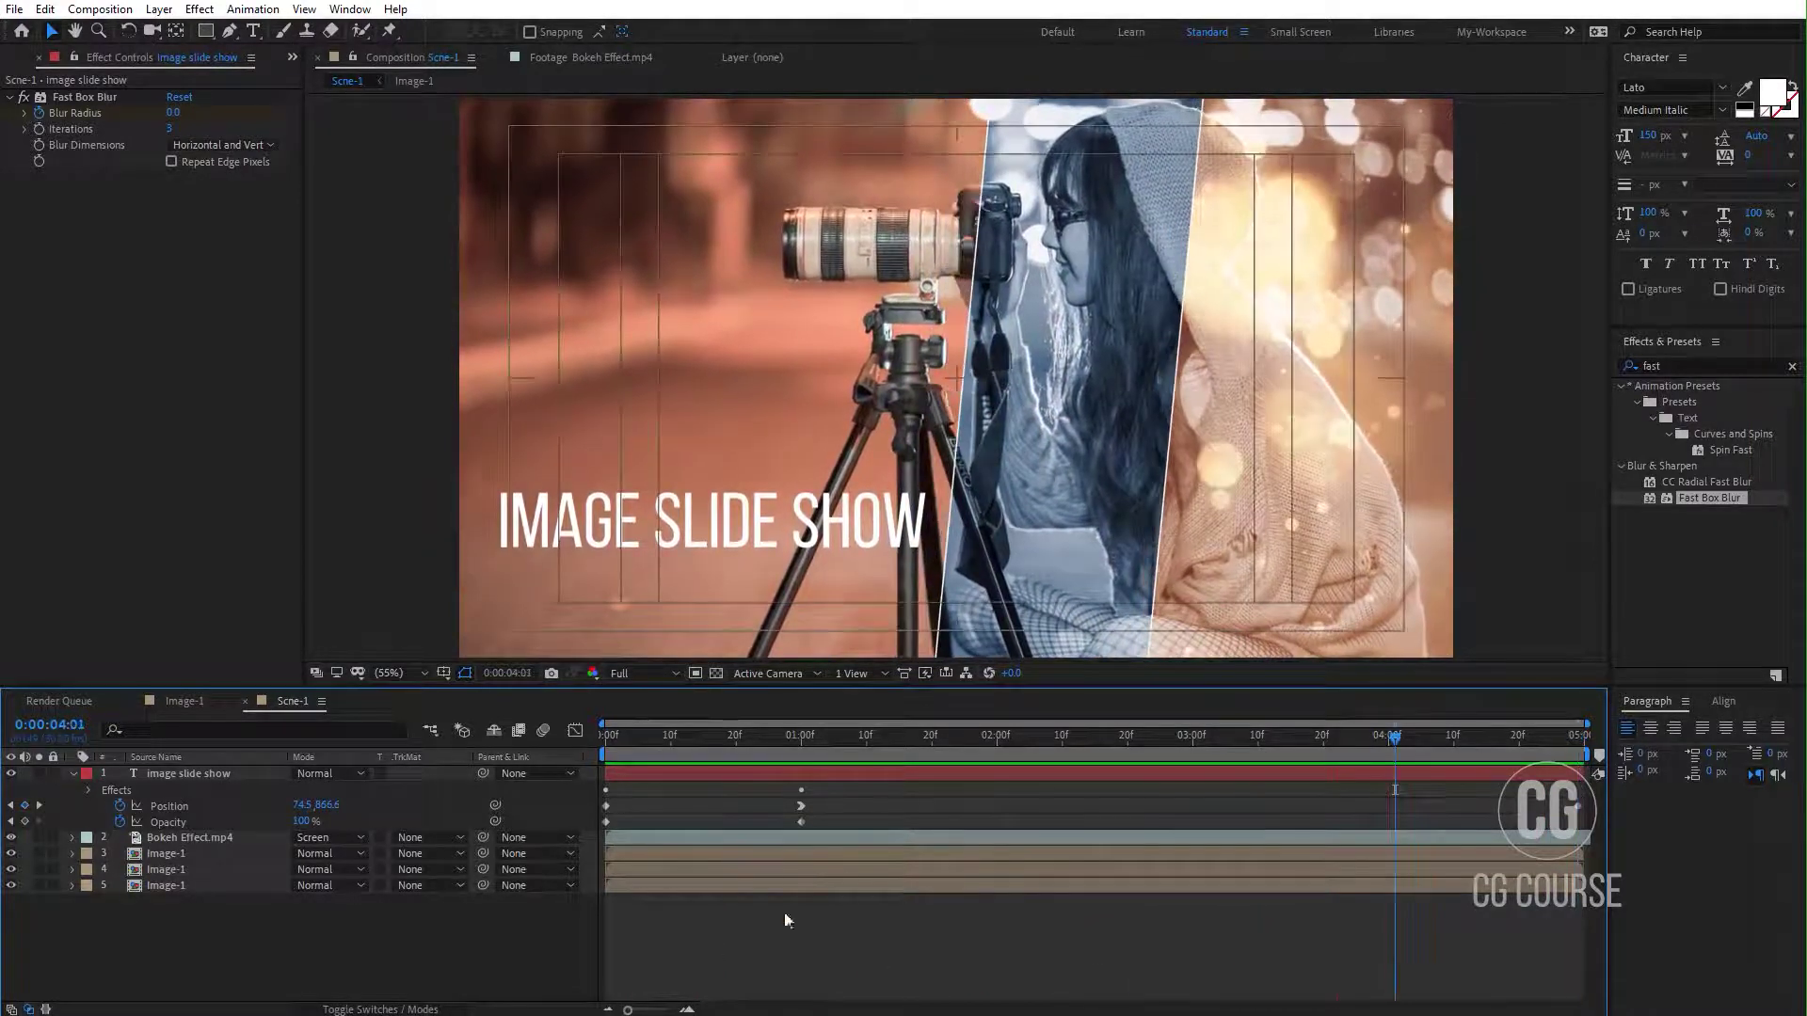
Step: Apply a Drop Shadow to the title layer with Softness 15
{"action": "left_click", "coordinate": [1626, 366]}
{"action": "type", "text": "d"}
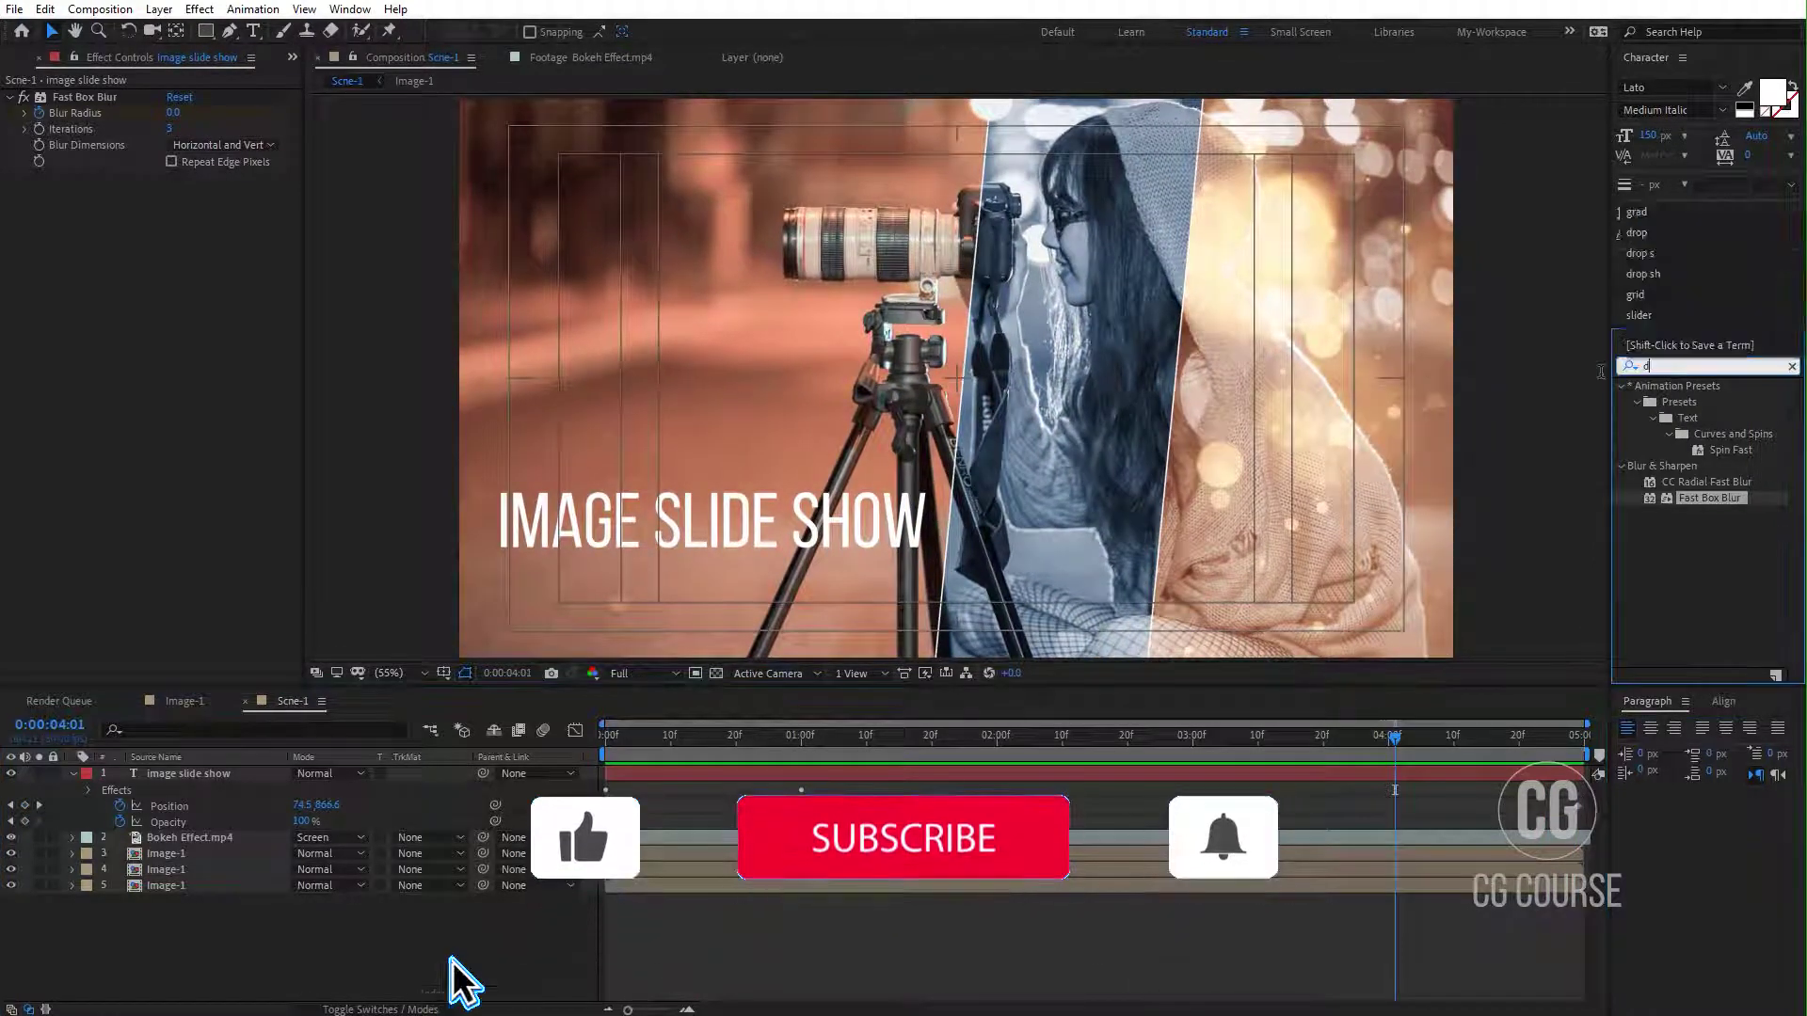
{"action": "type", "text": "rop"}
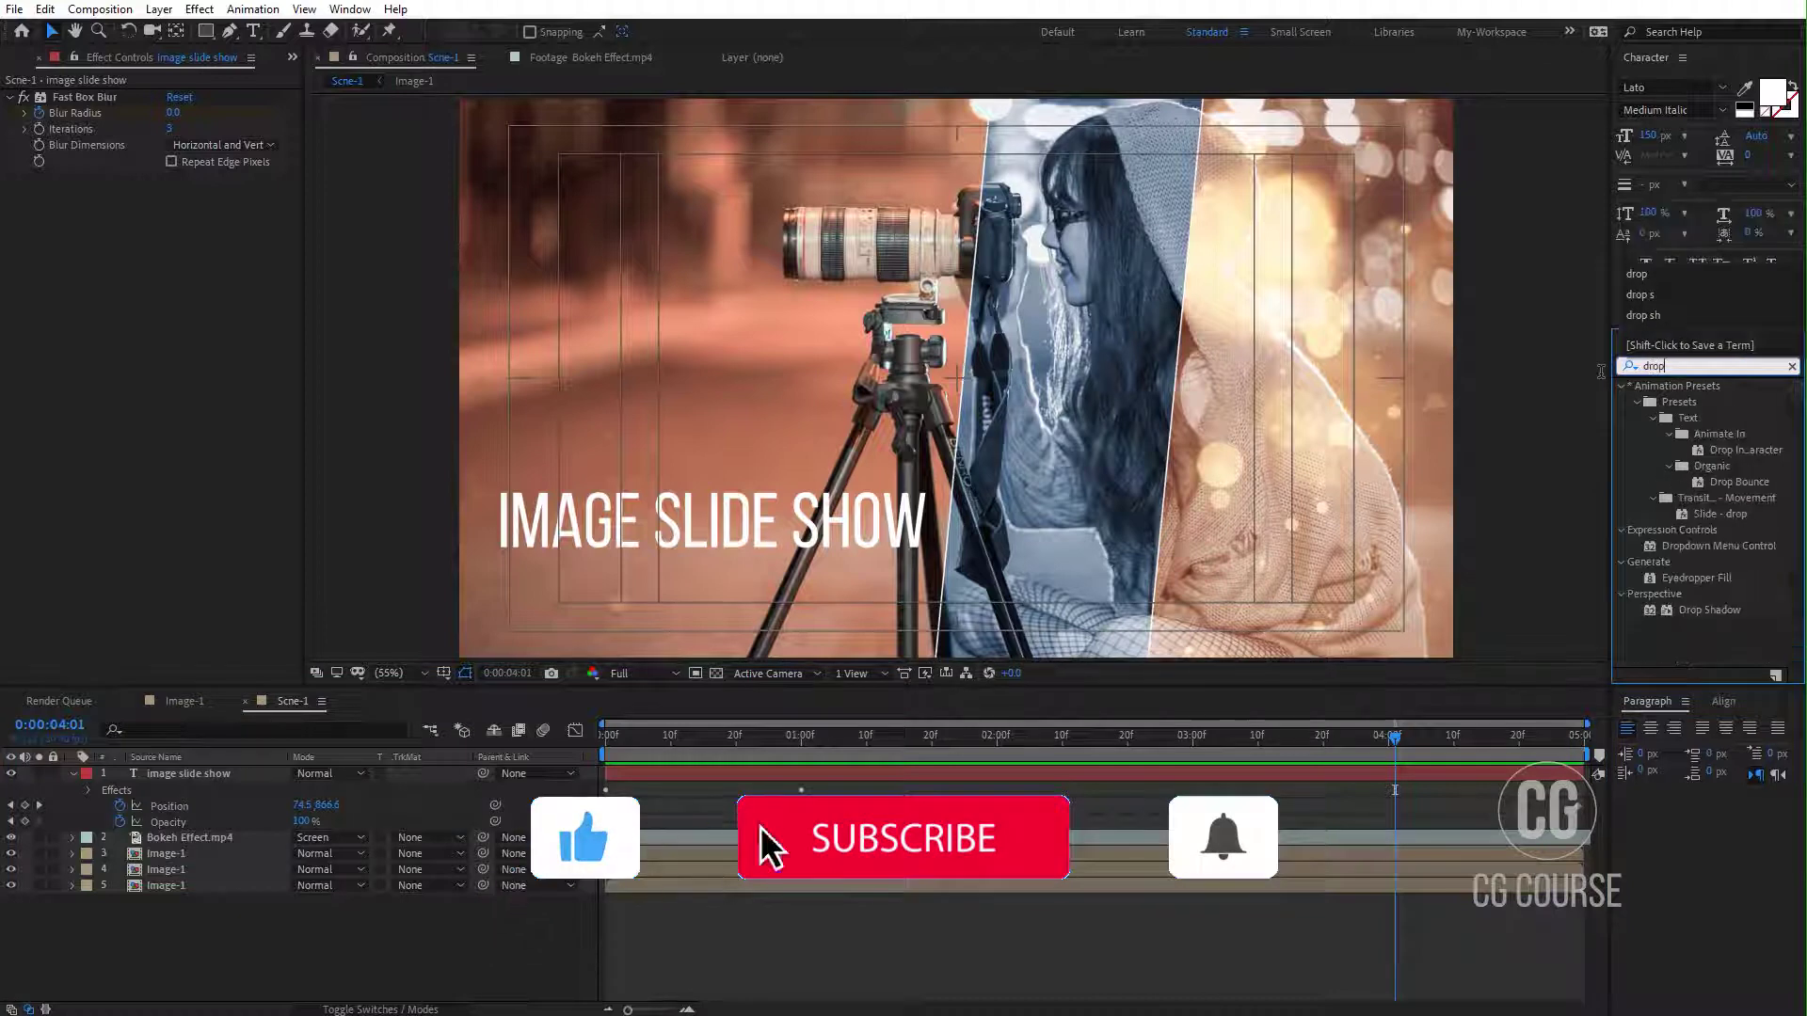
{"action": "left_click", "coordinate": [1674, 613]}
{"action": "left_click_drag", "start_coordinate": [1664, 633], "coordinate": [978, 773]}
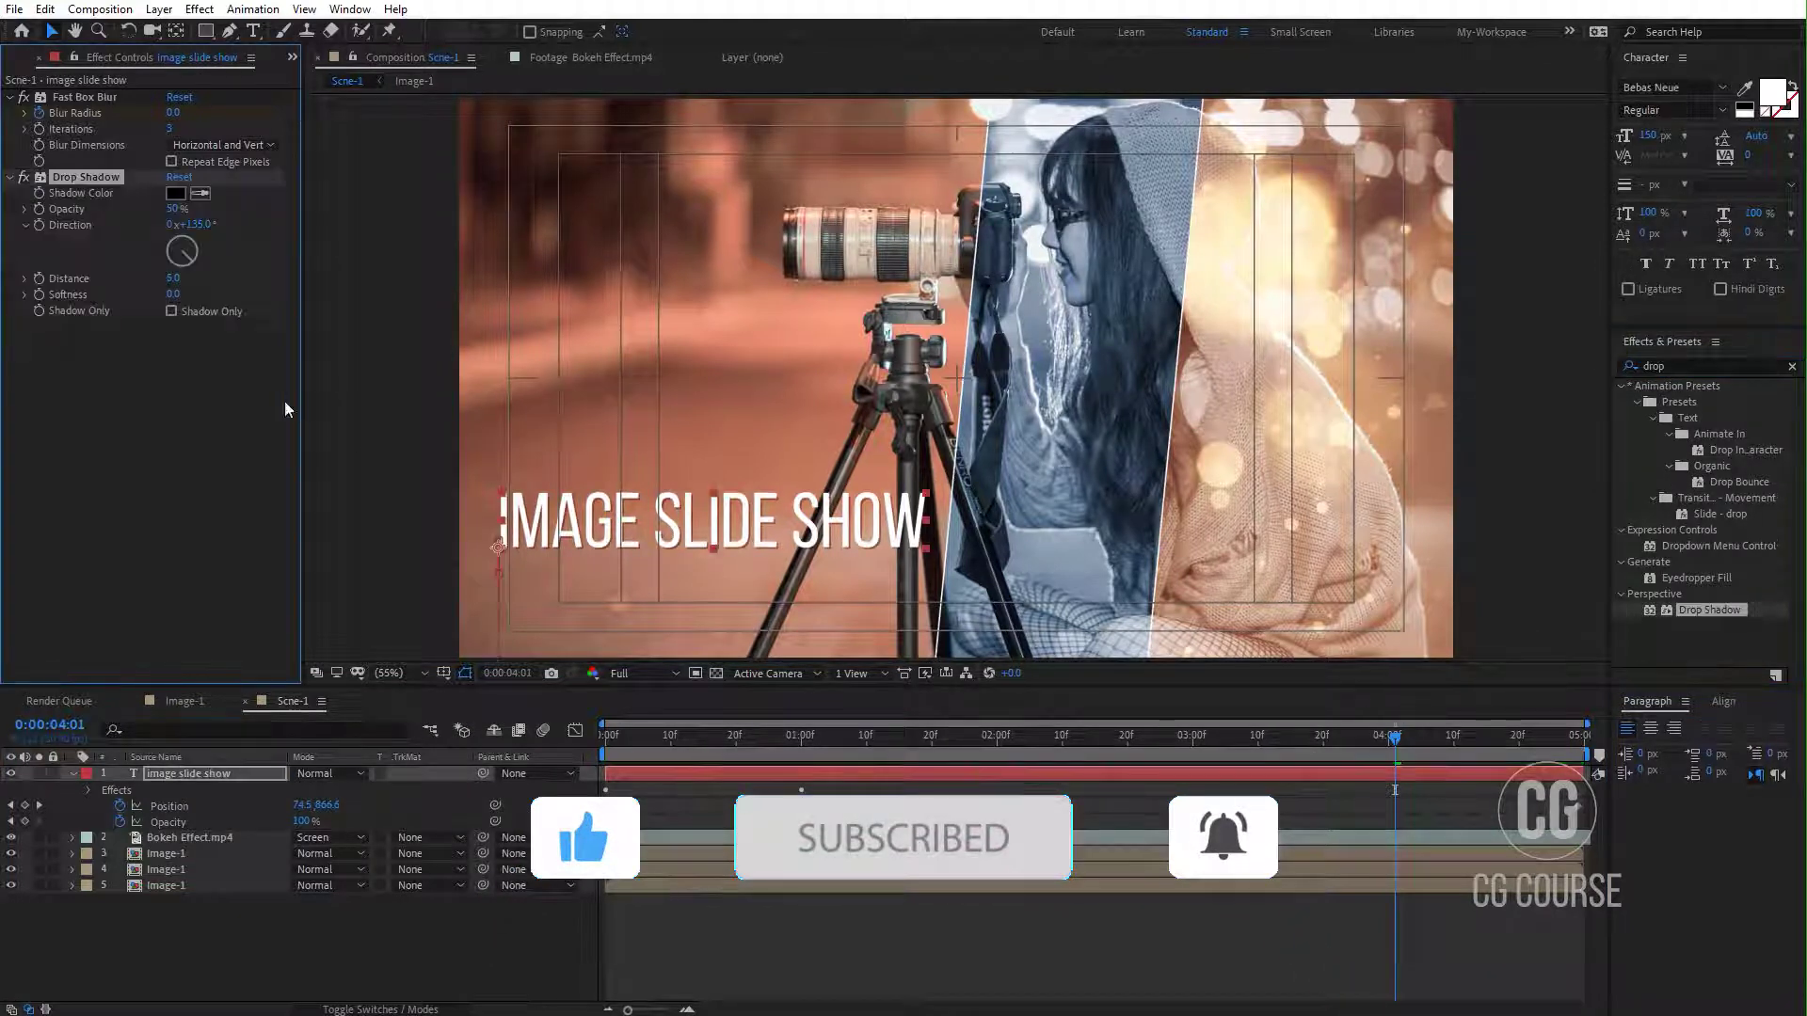
{"action": "left_click", "coordinate": [173, 294]}
{"action": "type", "text": "25"}
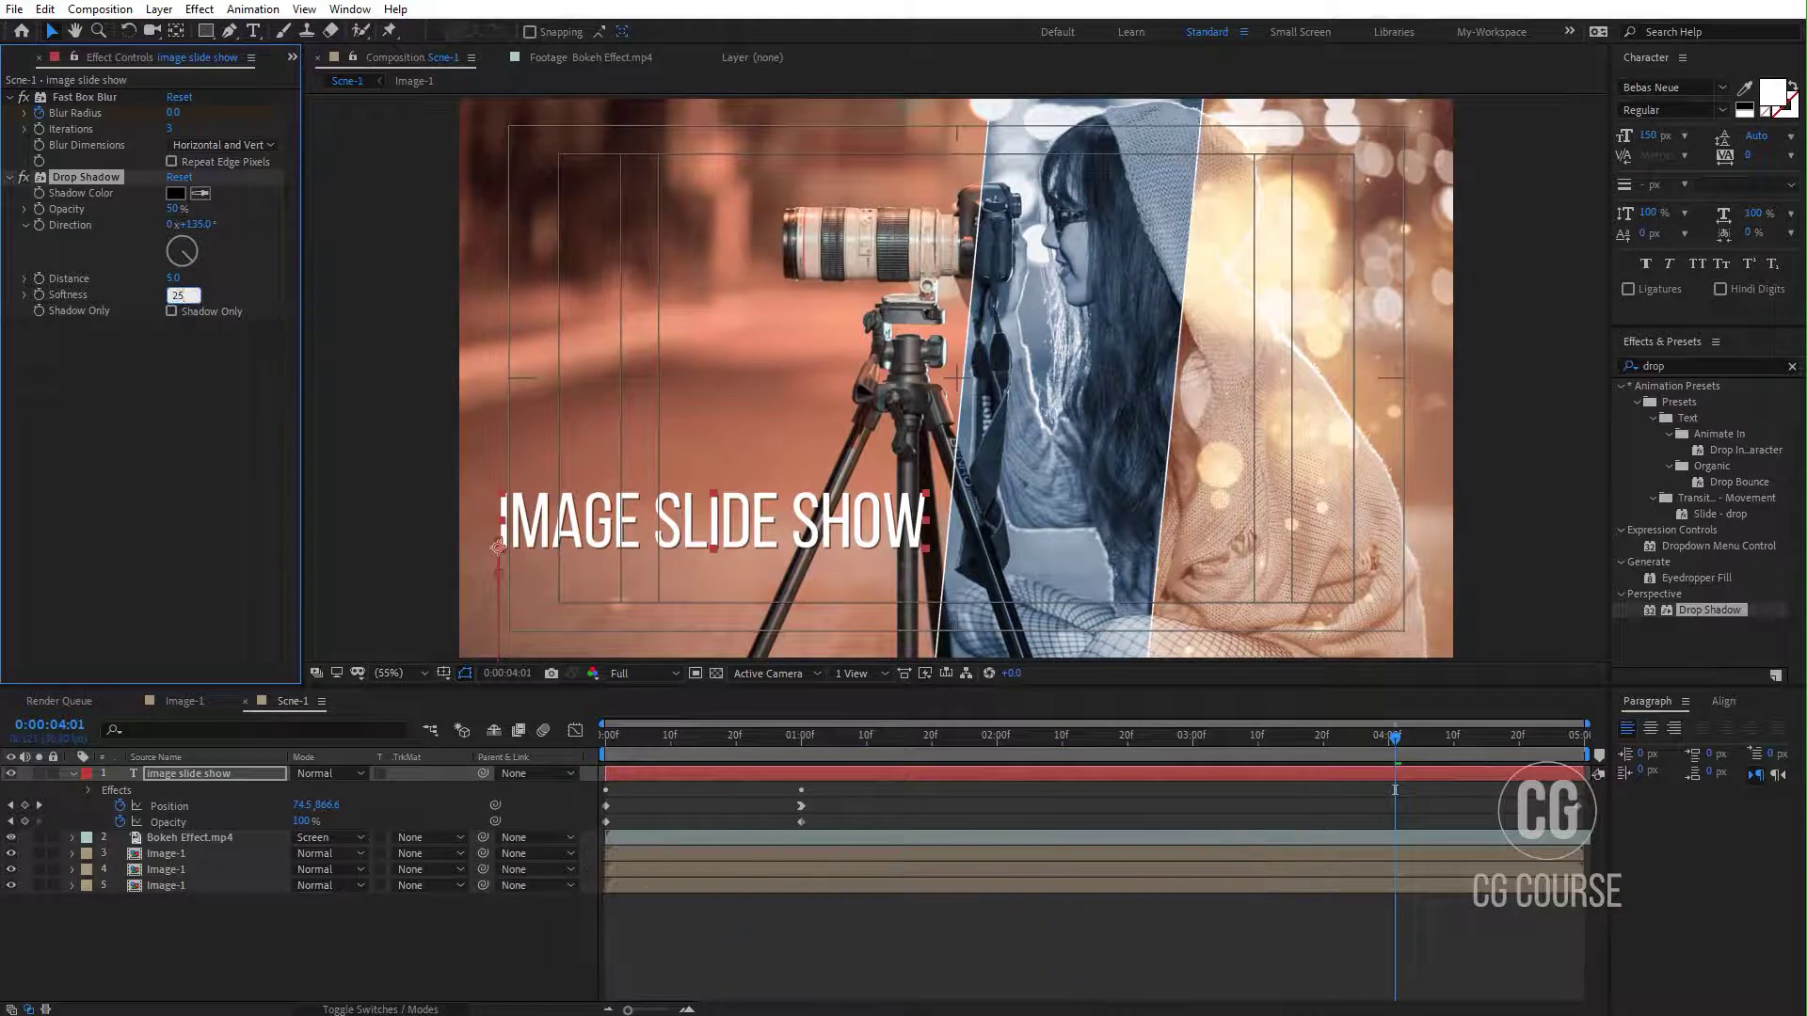
{"action": "key", "text": "Return"}
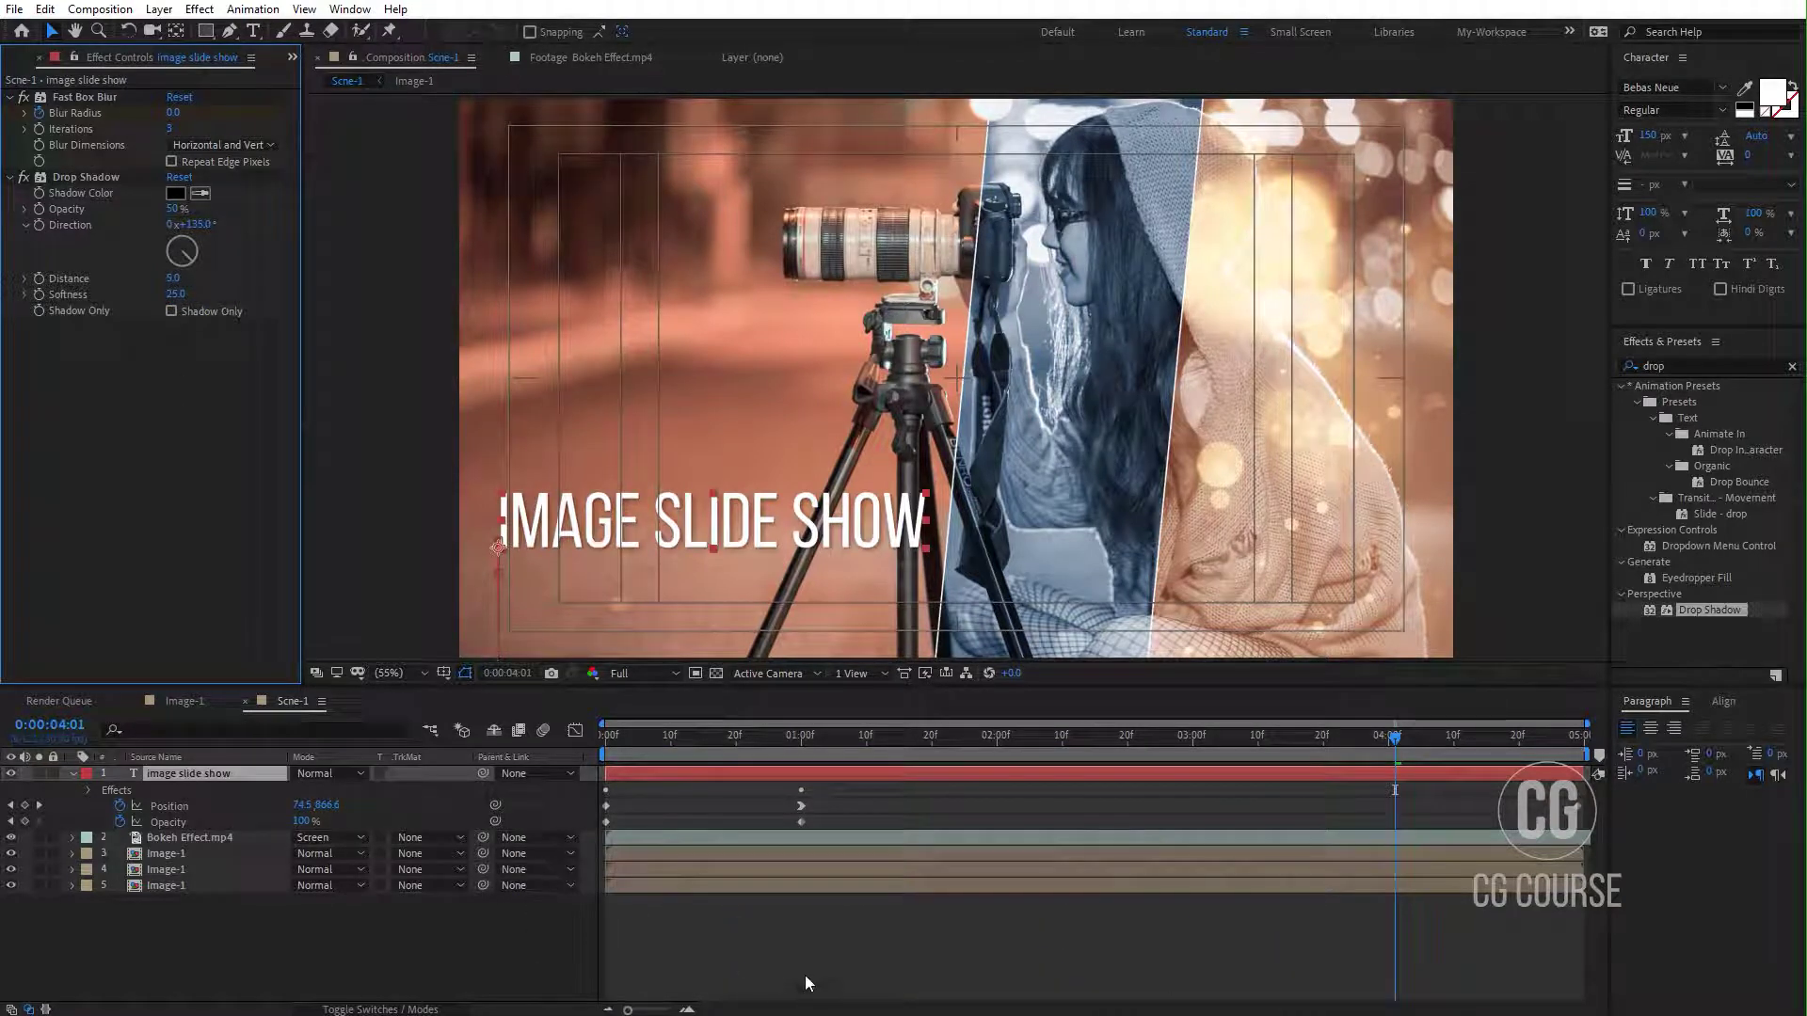
{"action": "type", "text": "15"}
{"action": "key", "text": "Return"}
{"action": "left_click", "coordinate": [826, 917]}
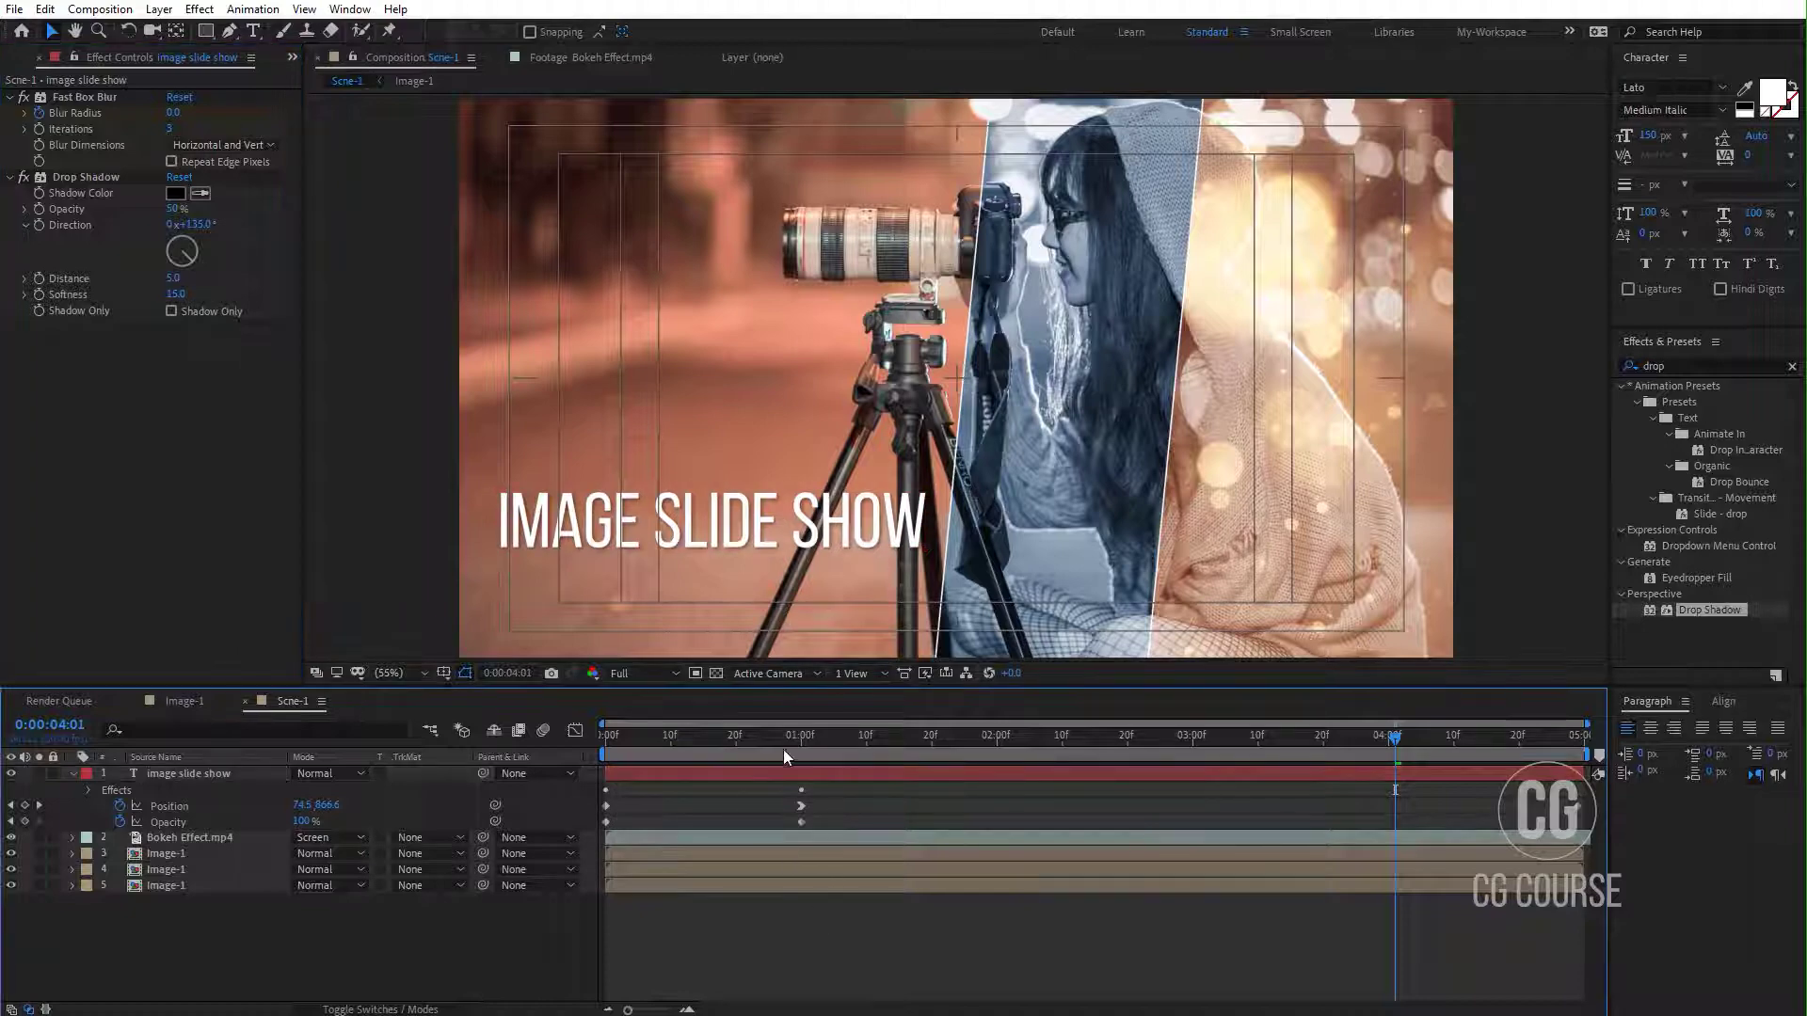
Step: Turn off the Title/Action Safe guides and scrub through the title animation
{"action": "left_click_drag", "start_coordinate": [783, 749], "coordinate": [1160, 747]}
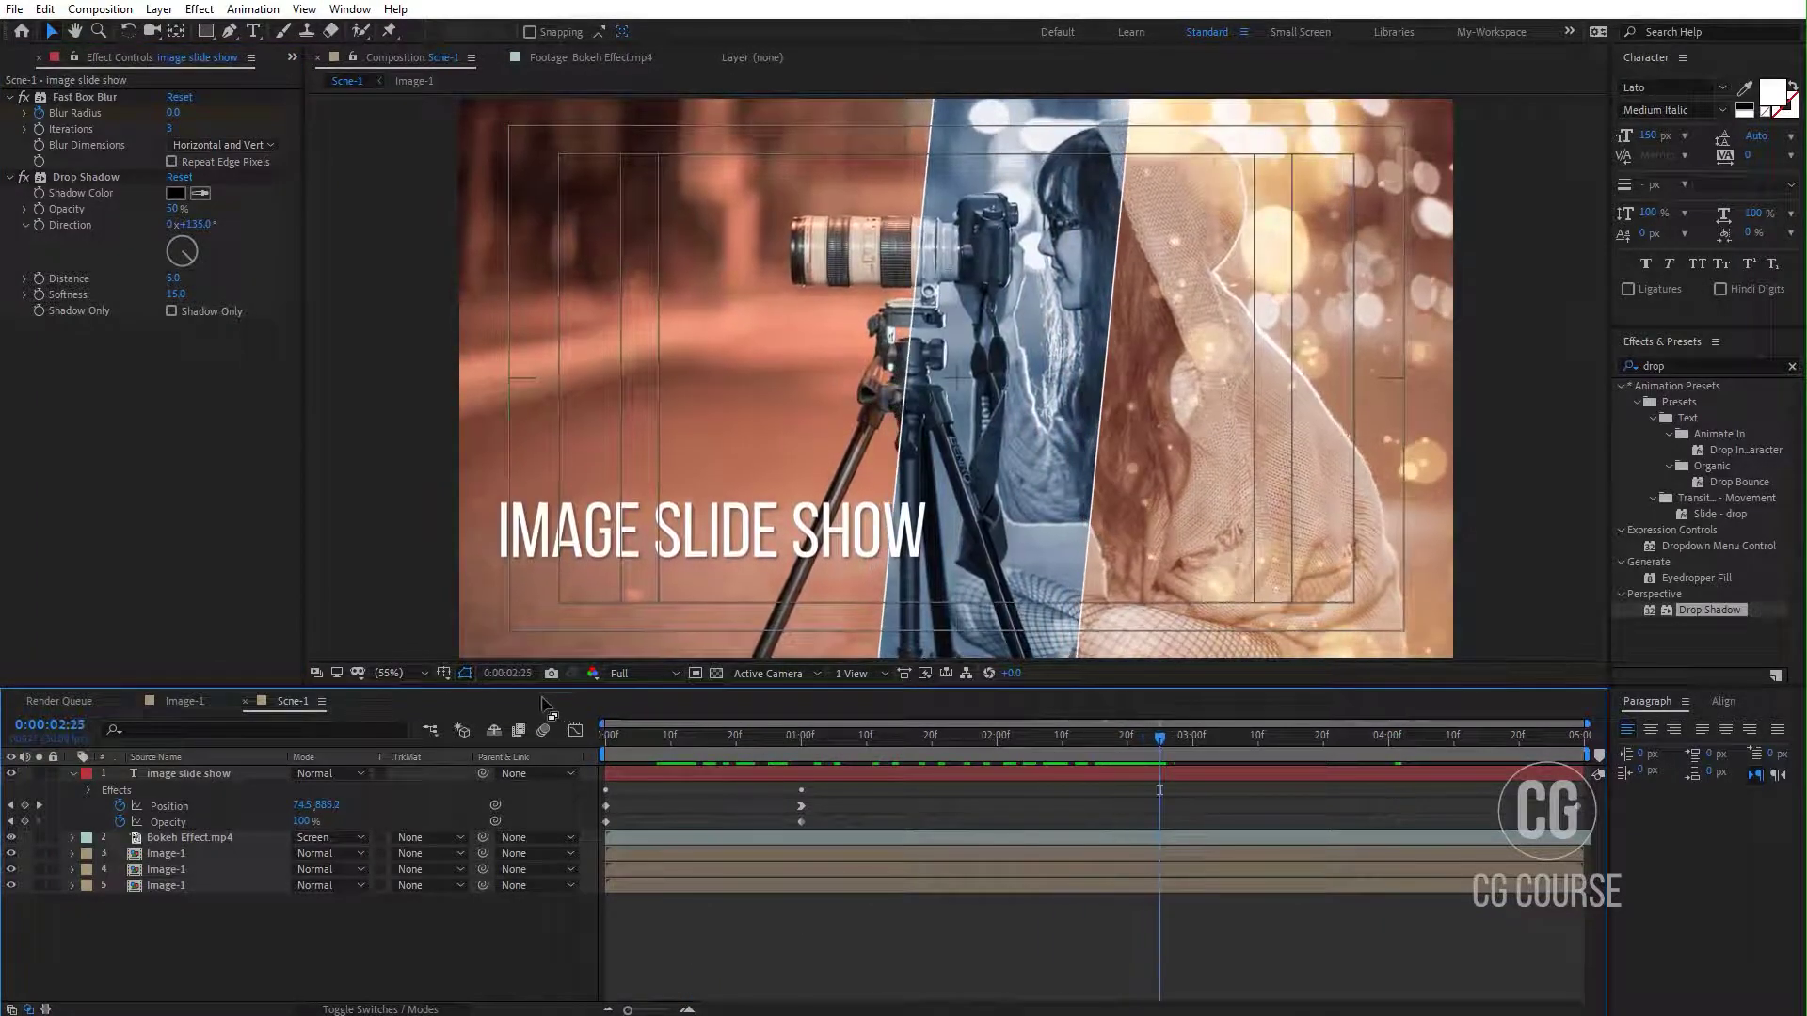
{"action": "left_click", "coordinate": [443, 673]}
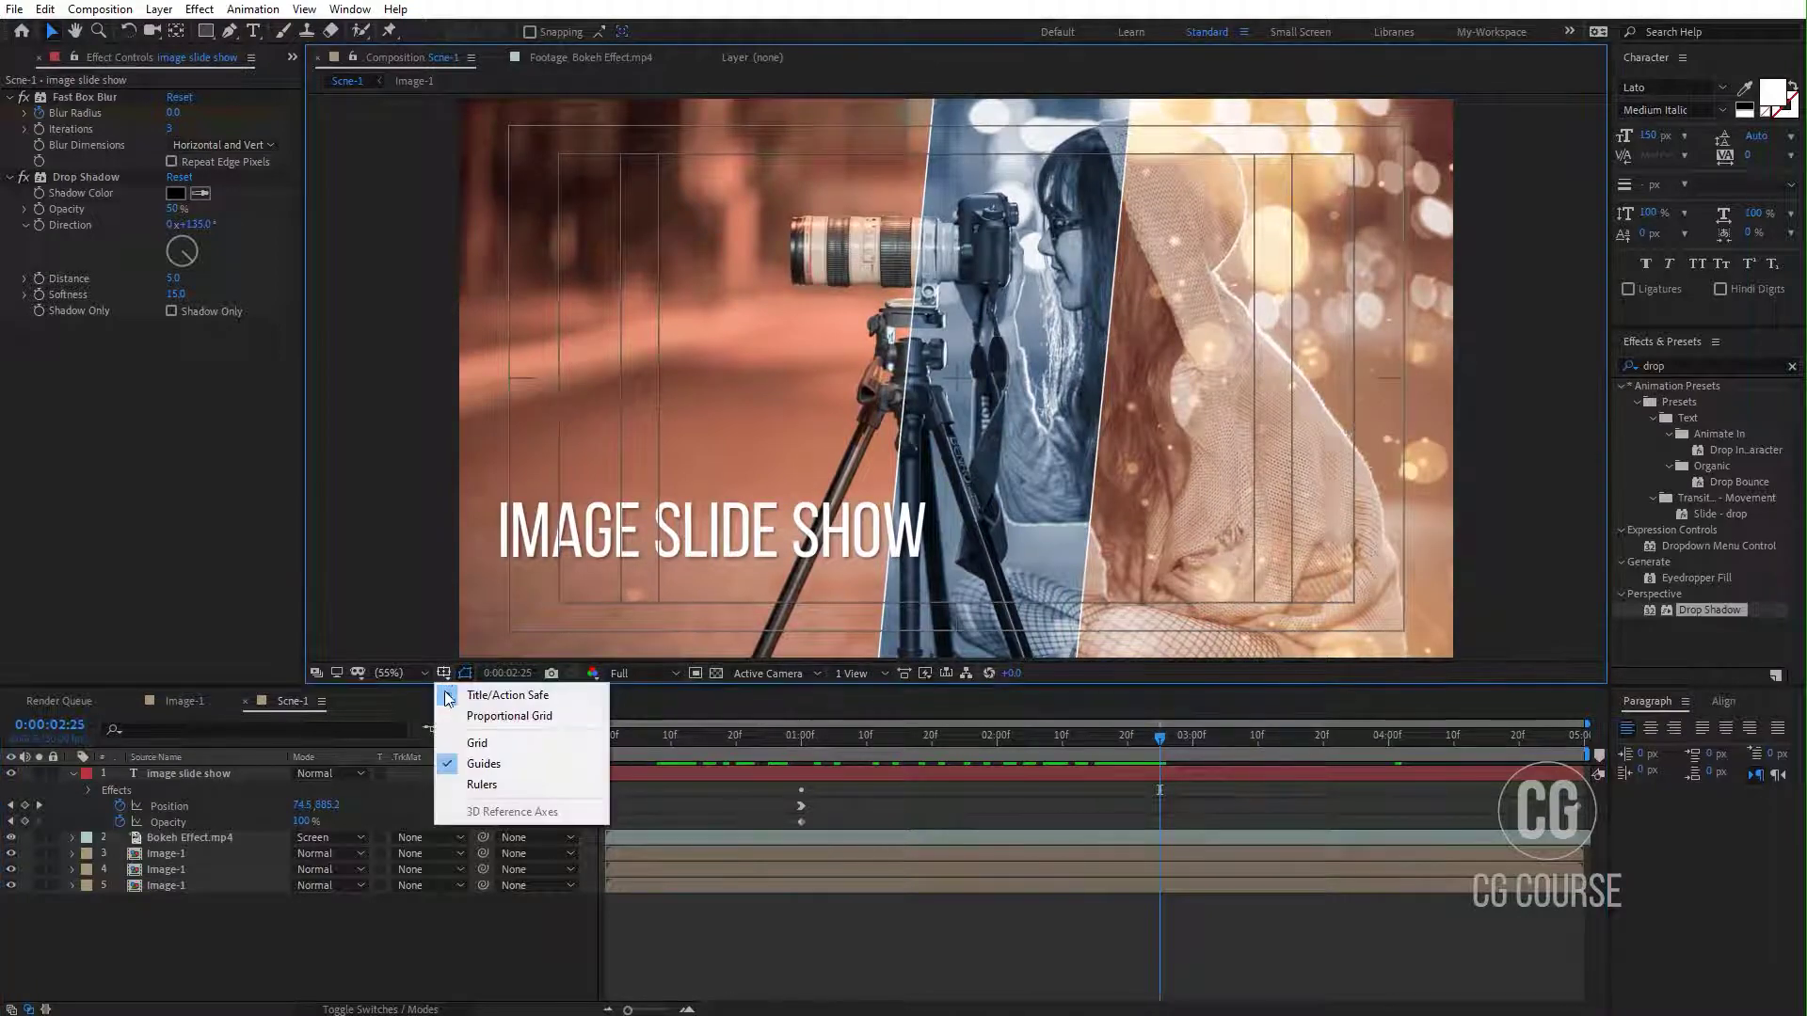
{"action": "left_click", "coordinate": [471, 697]}
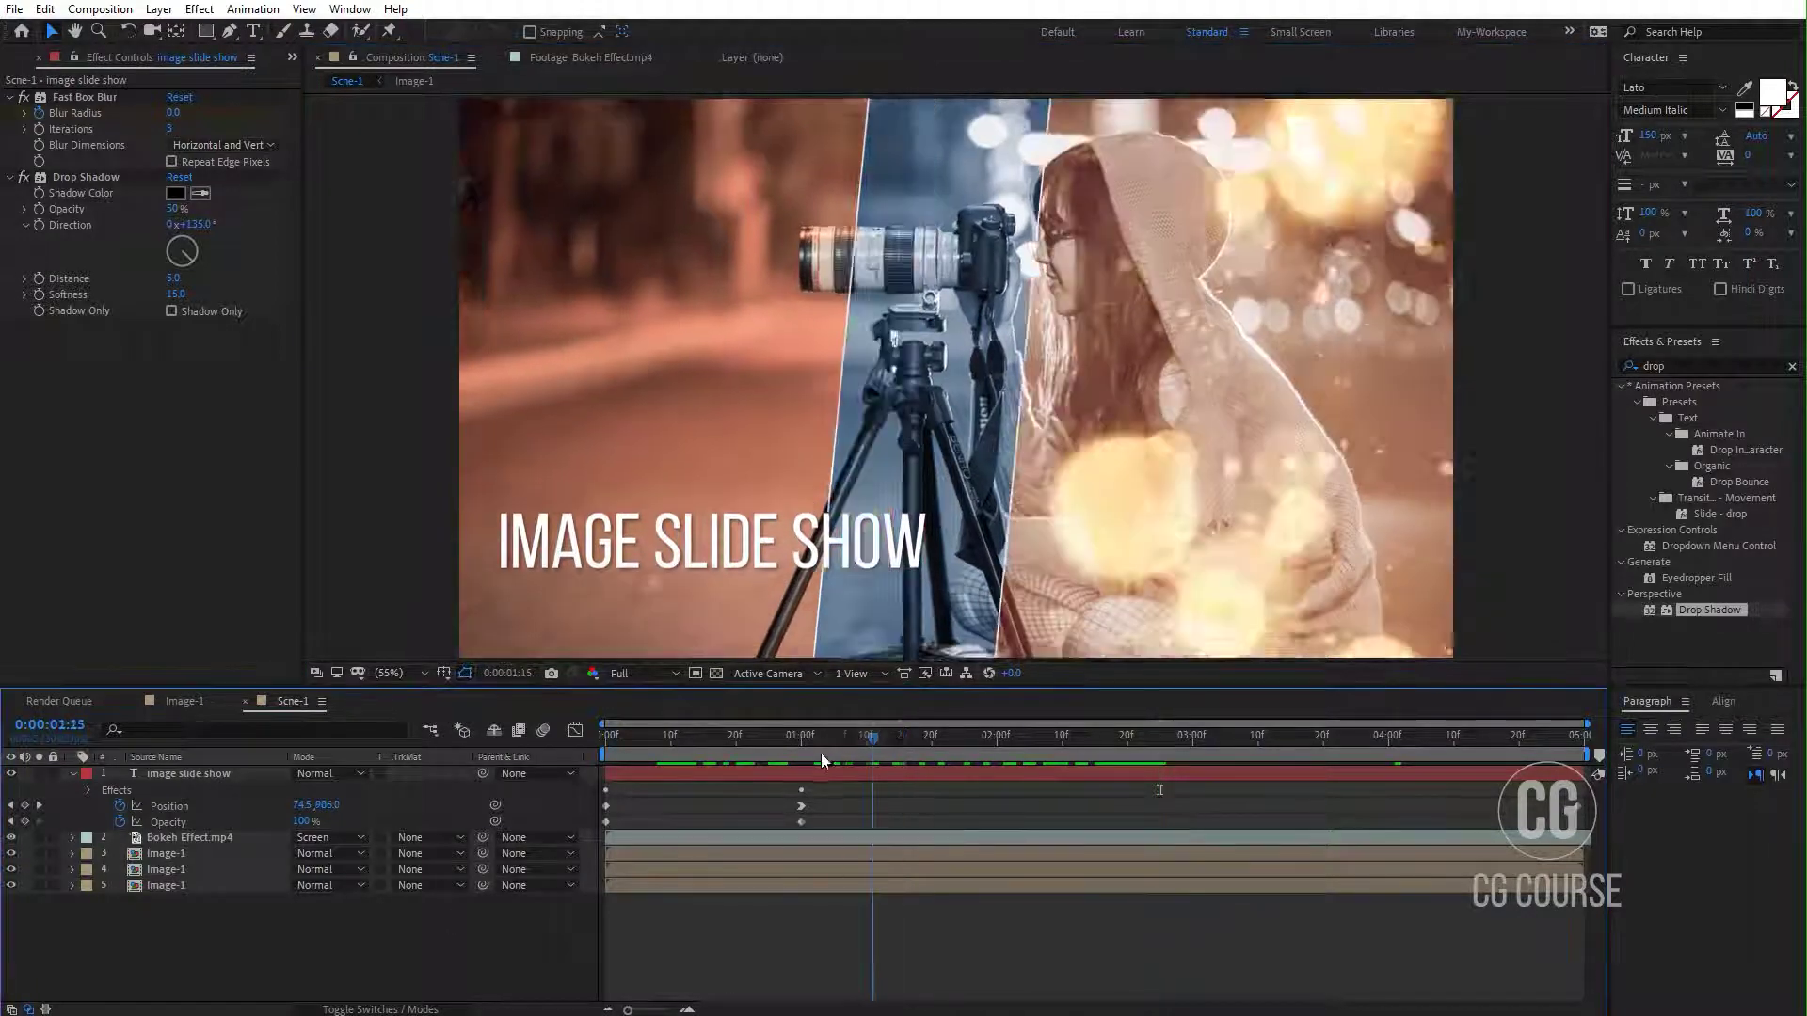
{"action": "left_click_drag", "start_coordinate": [821, 753], "coordinate": [1439, 753]}
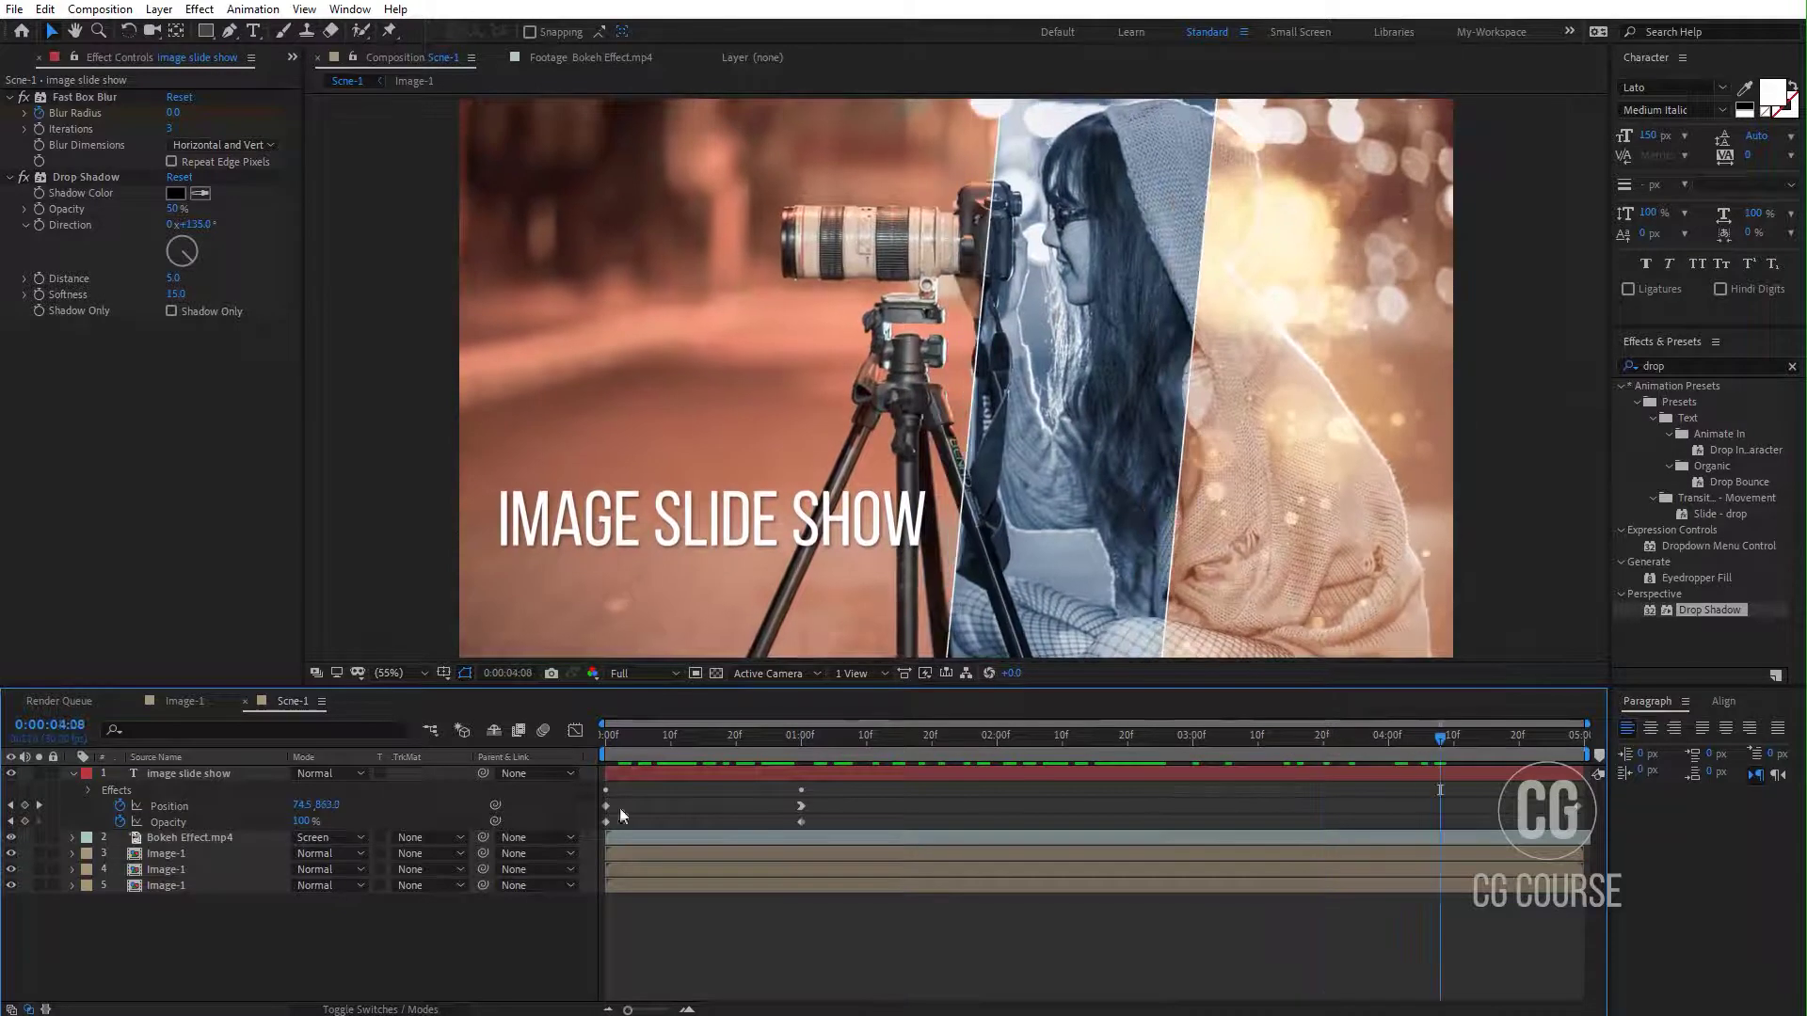
Step: Add a new adjustment layer on top and name it CC
{"action": "left_click", "coordinate": [74, 773]}
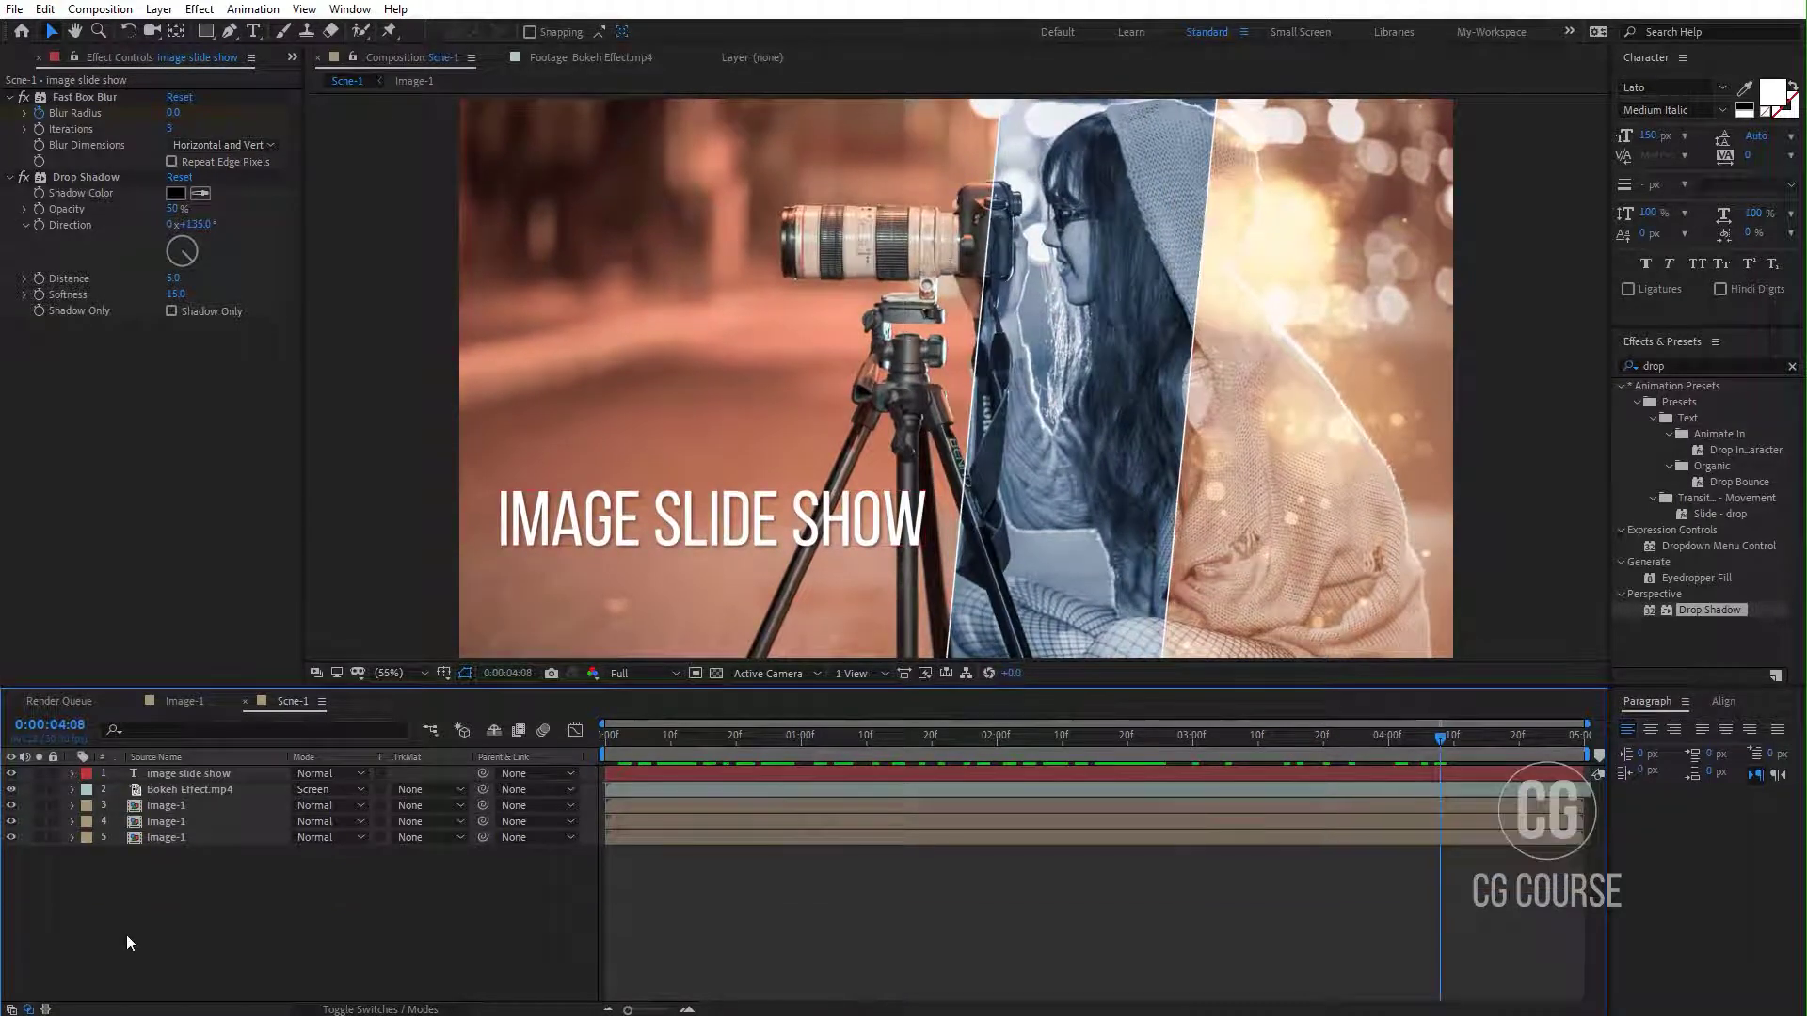
{"action": "right_click", "coordinate": [126, 935]}
{"action": "mouse_move", "coordinate": [303, 730]}
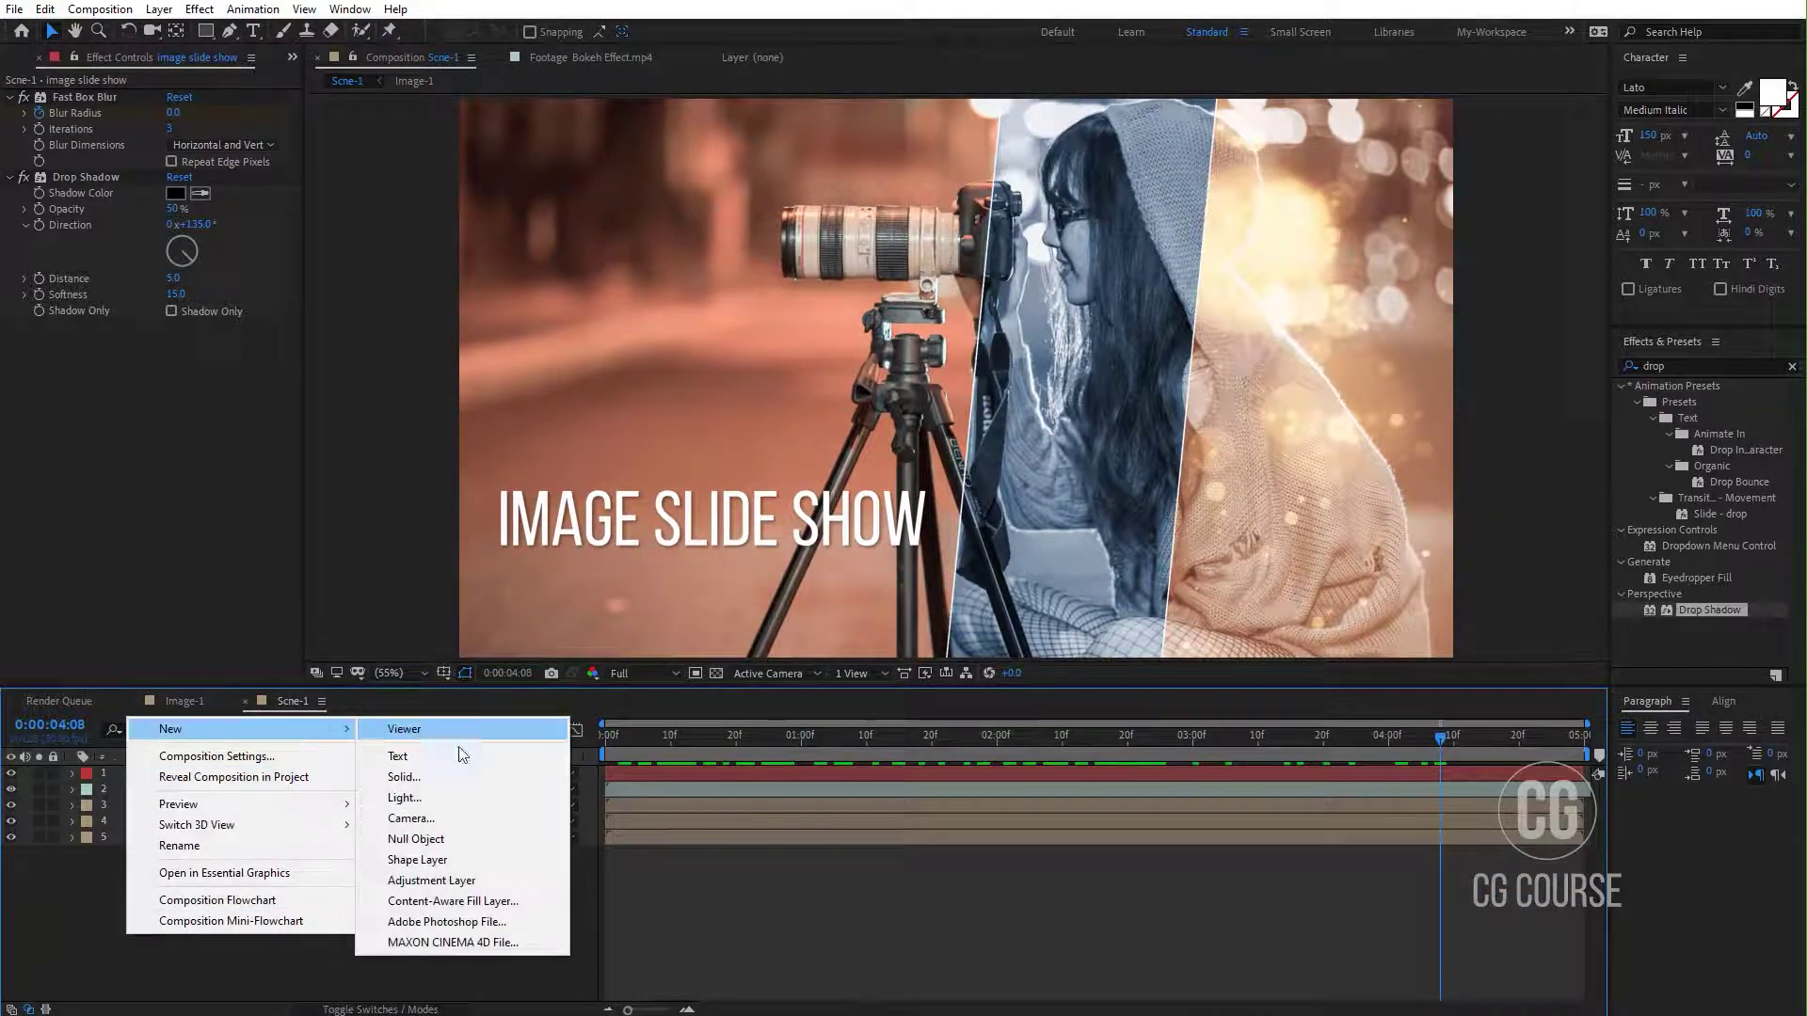
{"action": "left_click", "coordinate": [460, 881]}
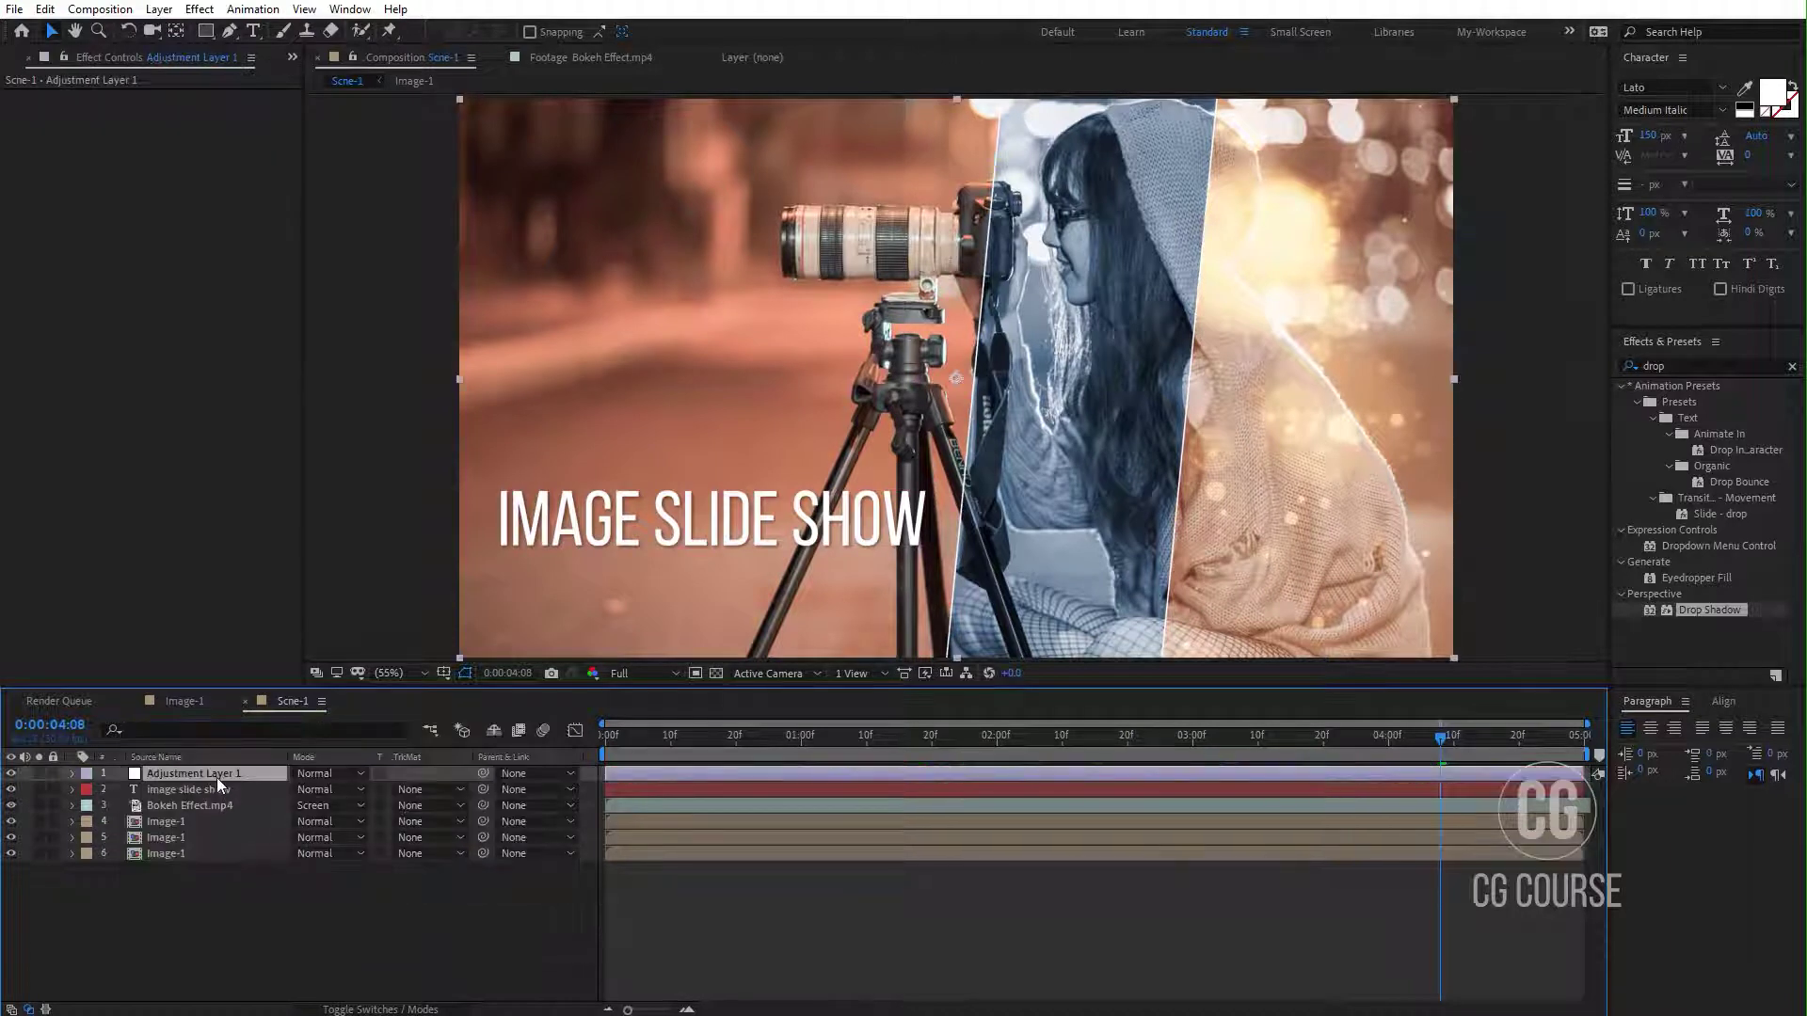
{"action": "key", "text": "Return"}
{"action": "type", "text": "CC"}
{"action": "key", "text": "Return"}
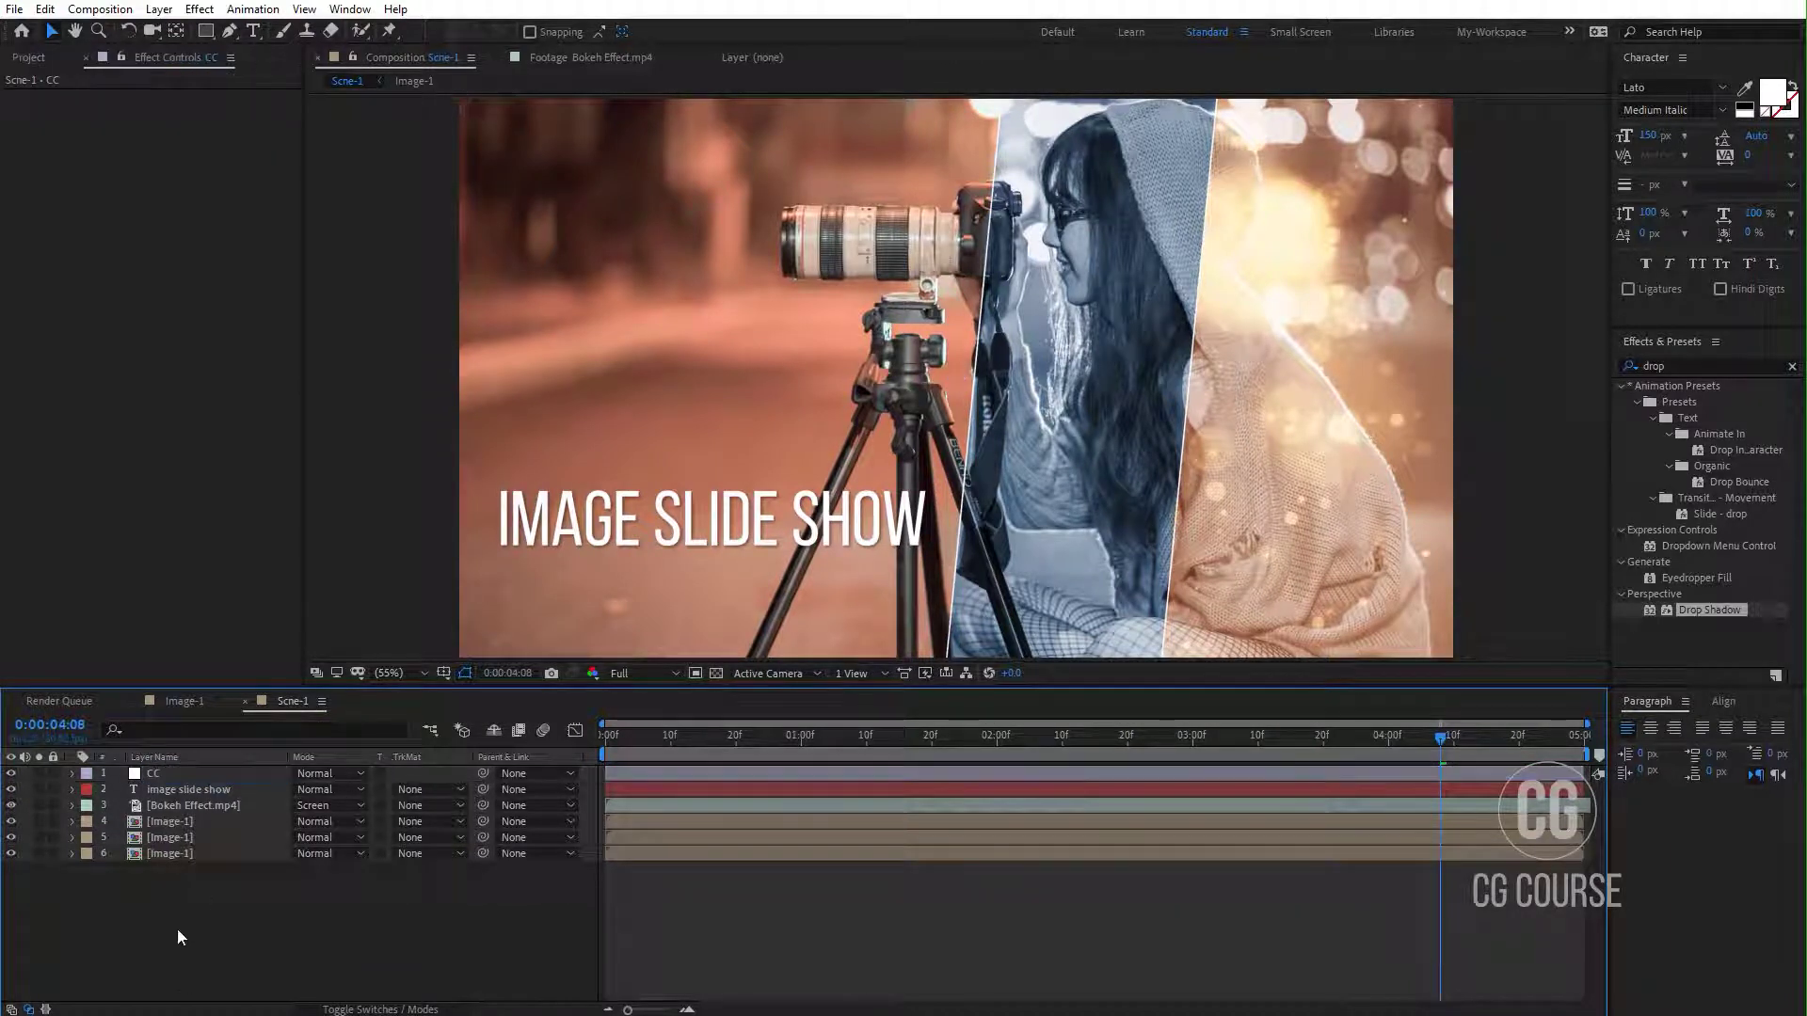
Step: Apply Brightness & Contrast to CC with Contrast 15, compare it toggled off, and preview
{"action": "left_click", "coordinate": [172, 773]}
{"action": "left_click", "coordinate": [1627, 367]}
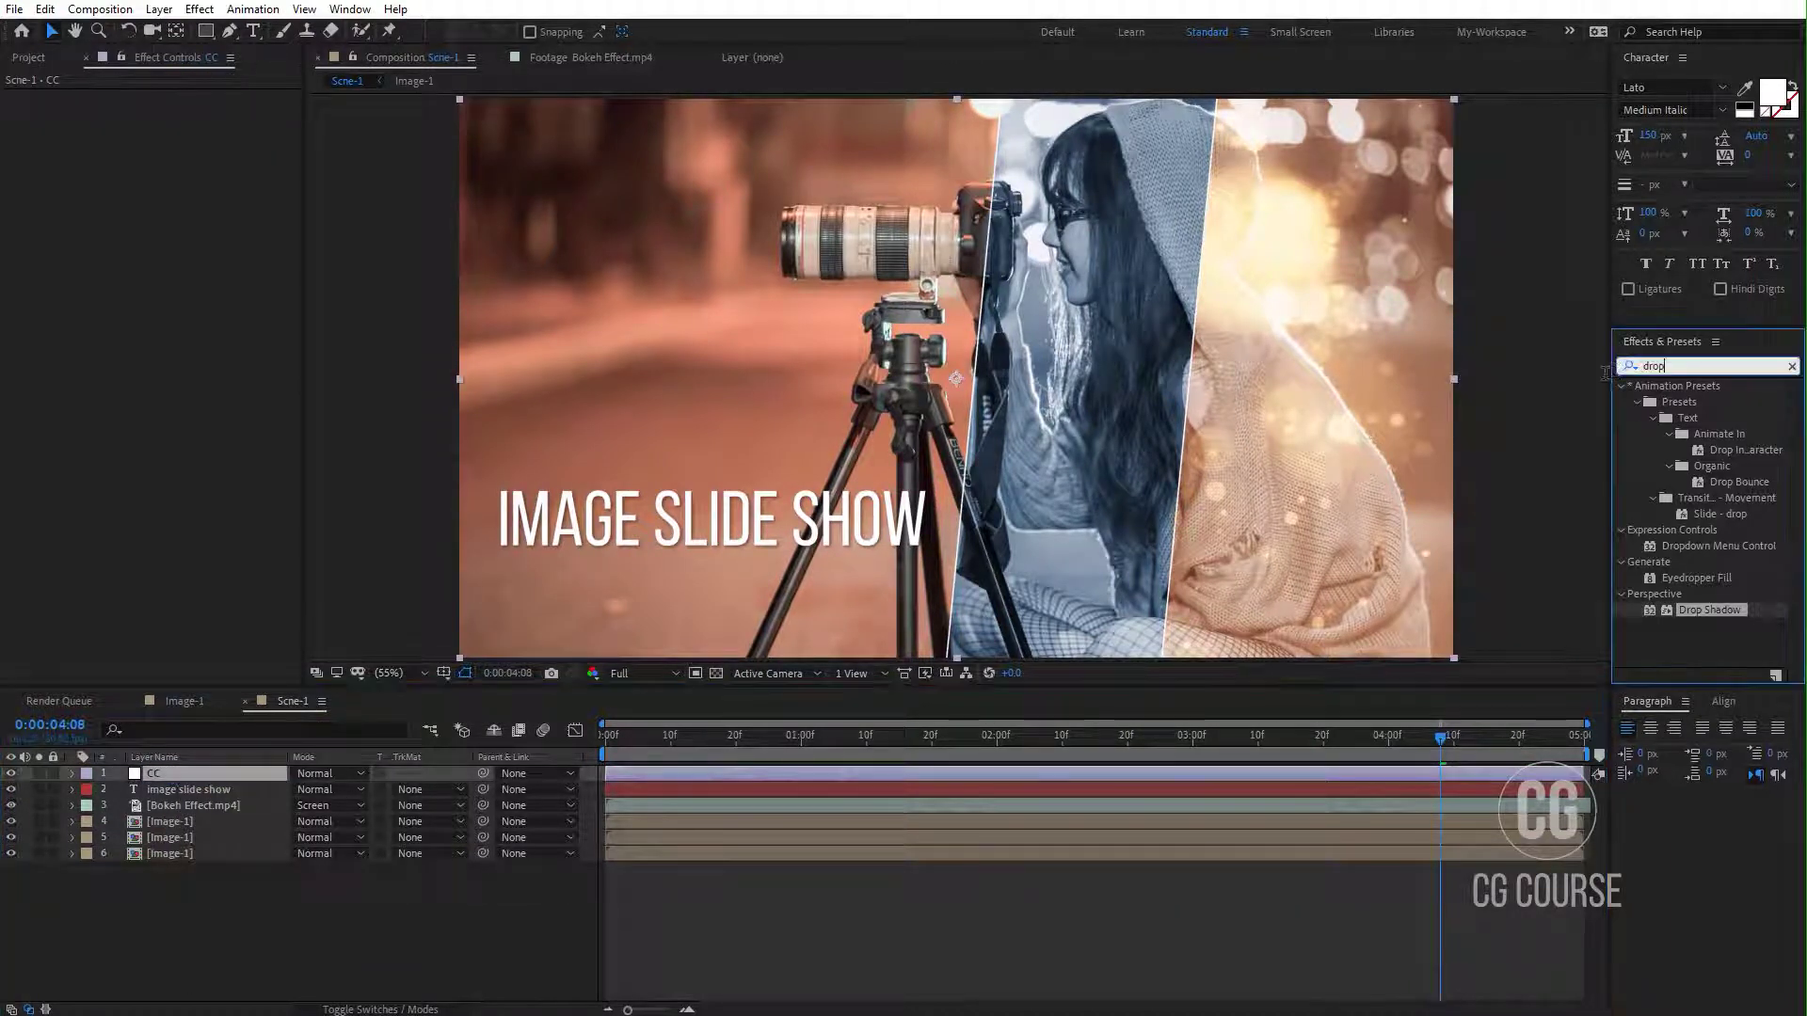
{"action": "type", "text": "contras"}
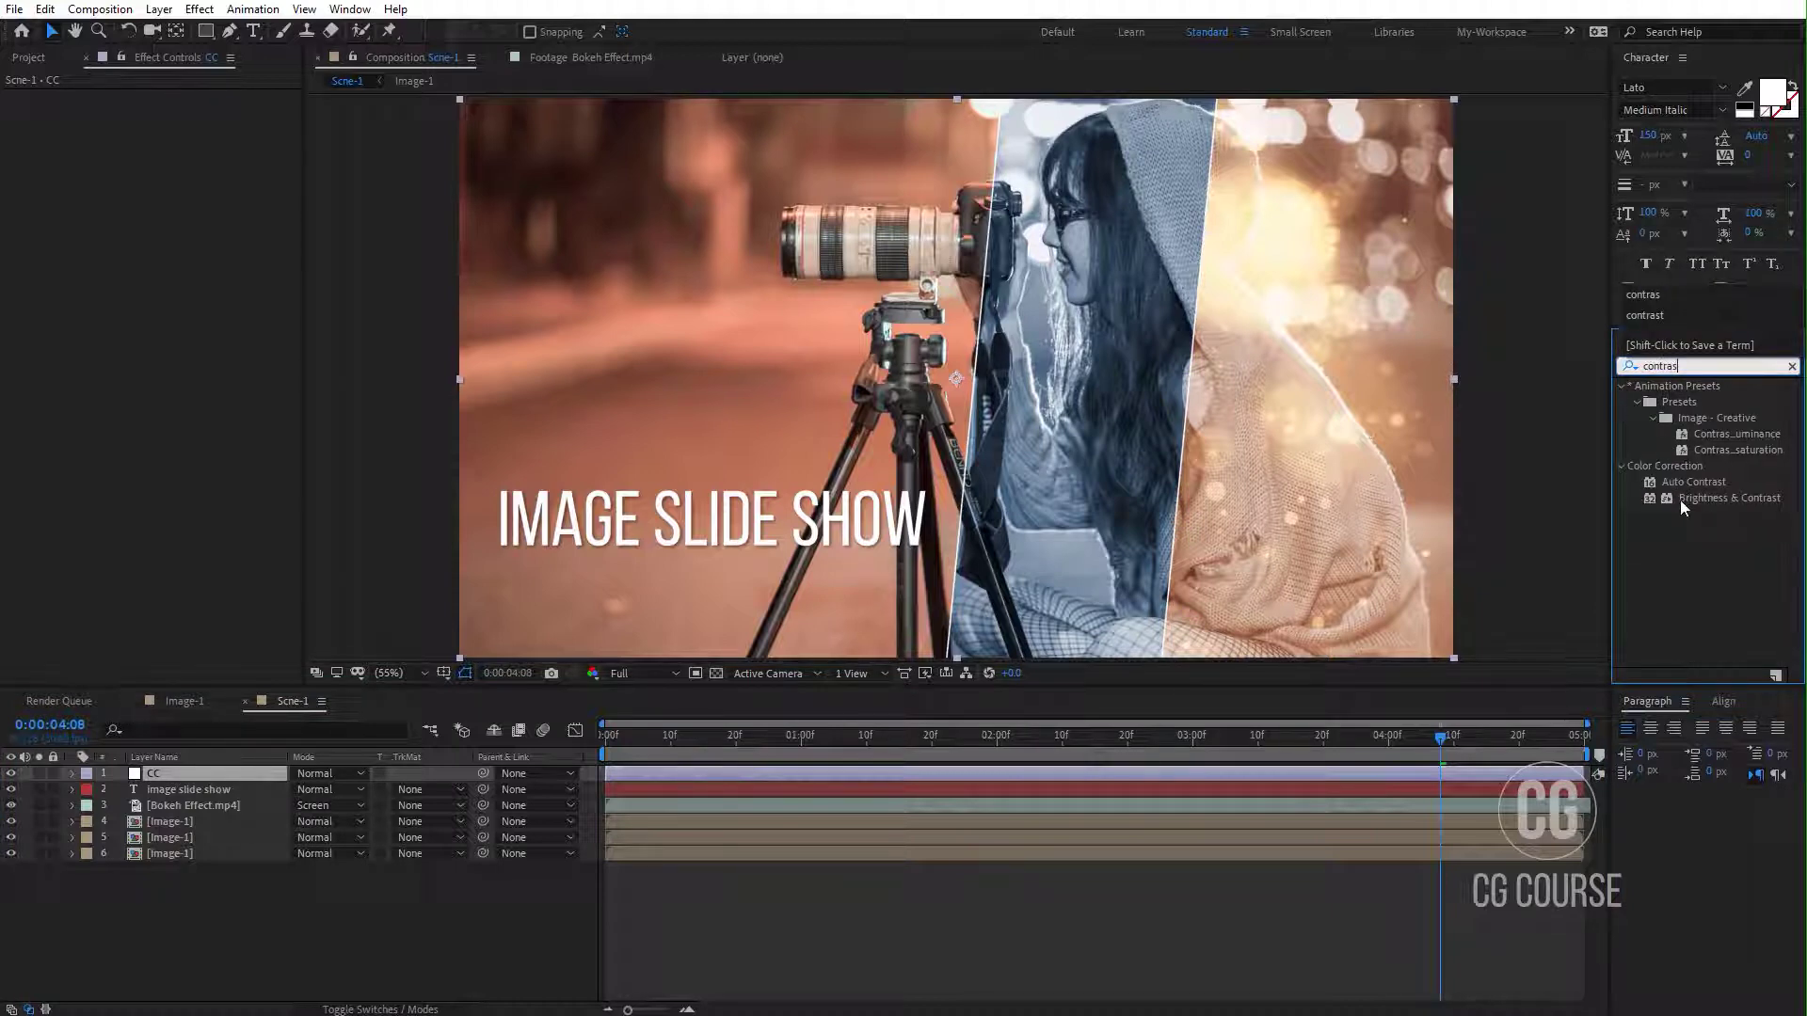
{"action": "left_click_drag", "start_coordinate": [1682, 505], "coordinate": [183, 777]}
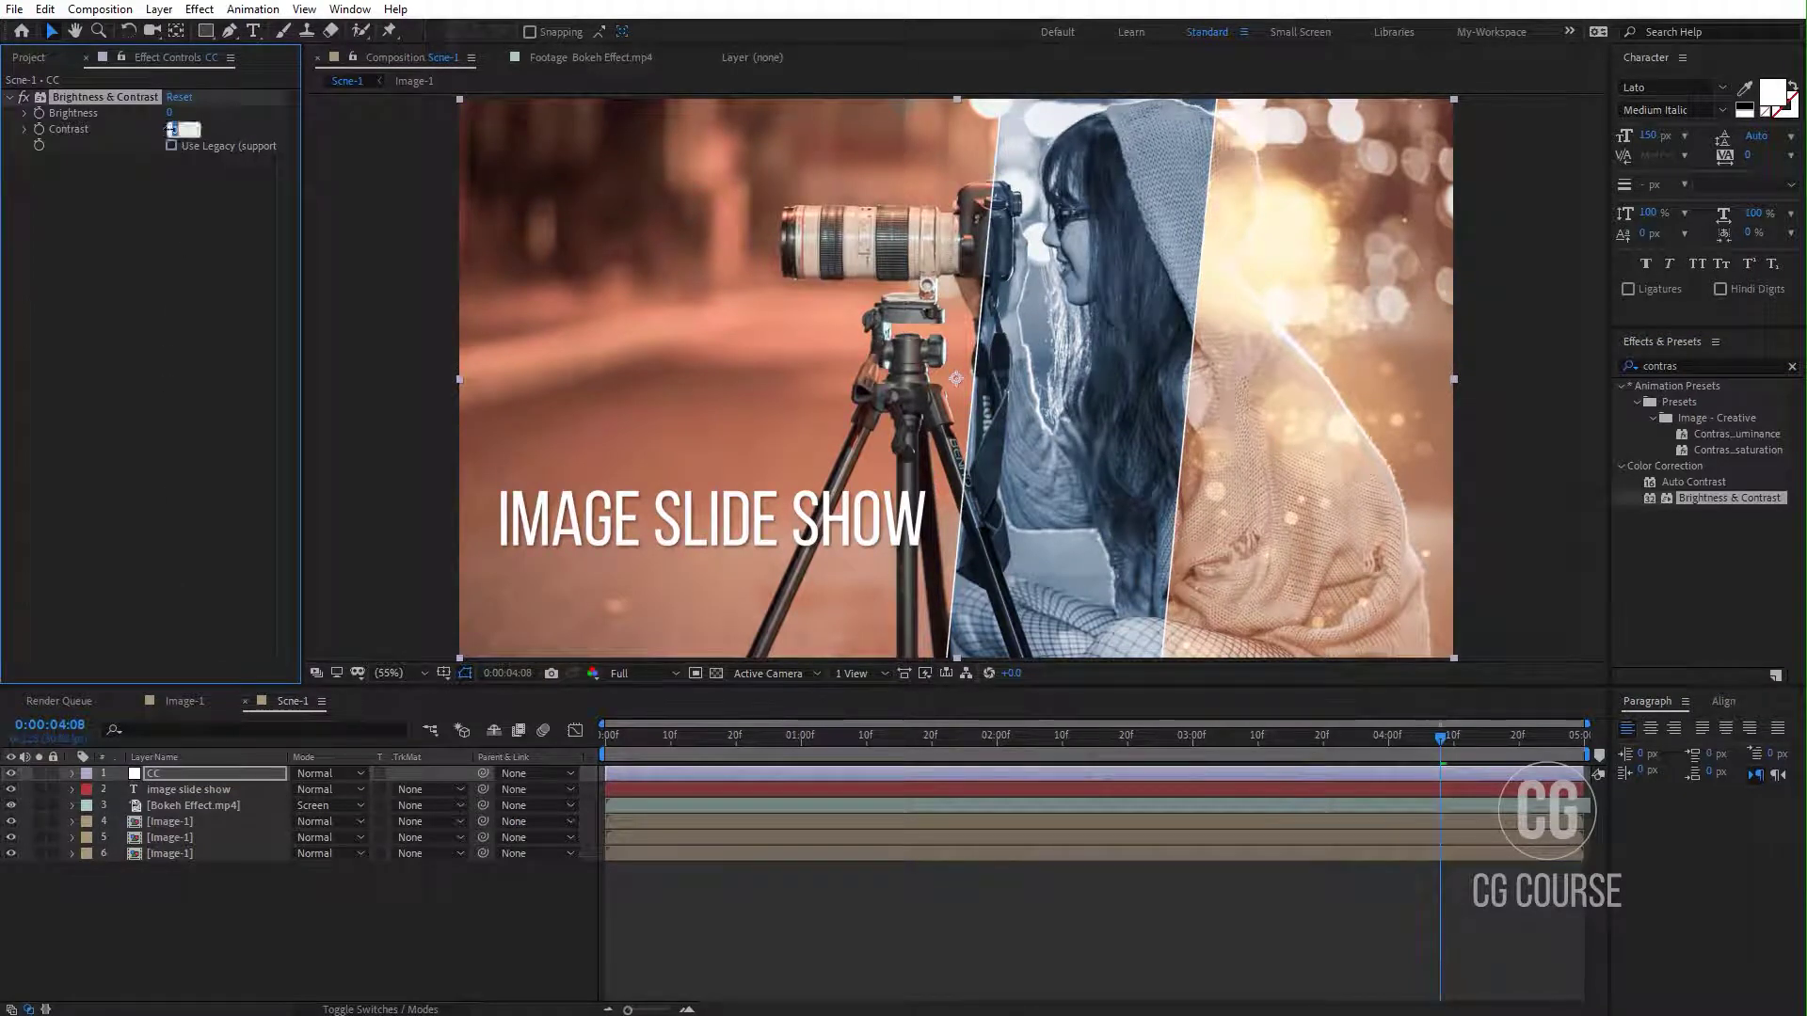
{"action": "left_click", "coordinate": [170, 250]}
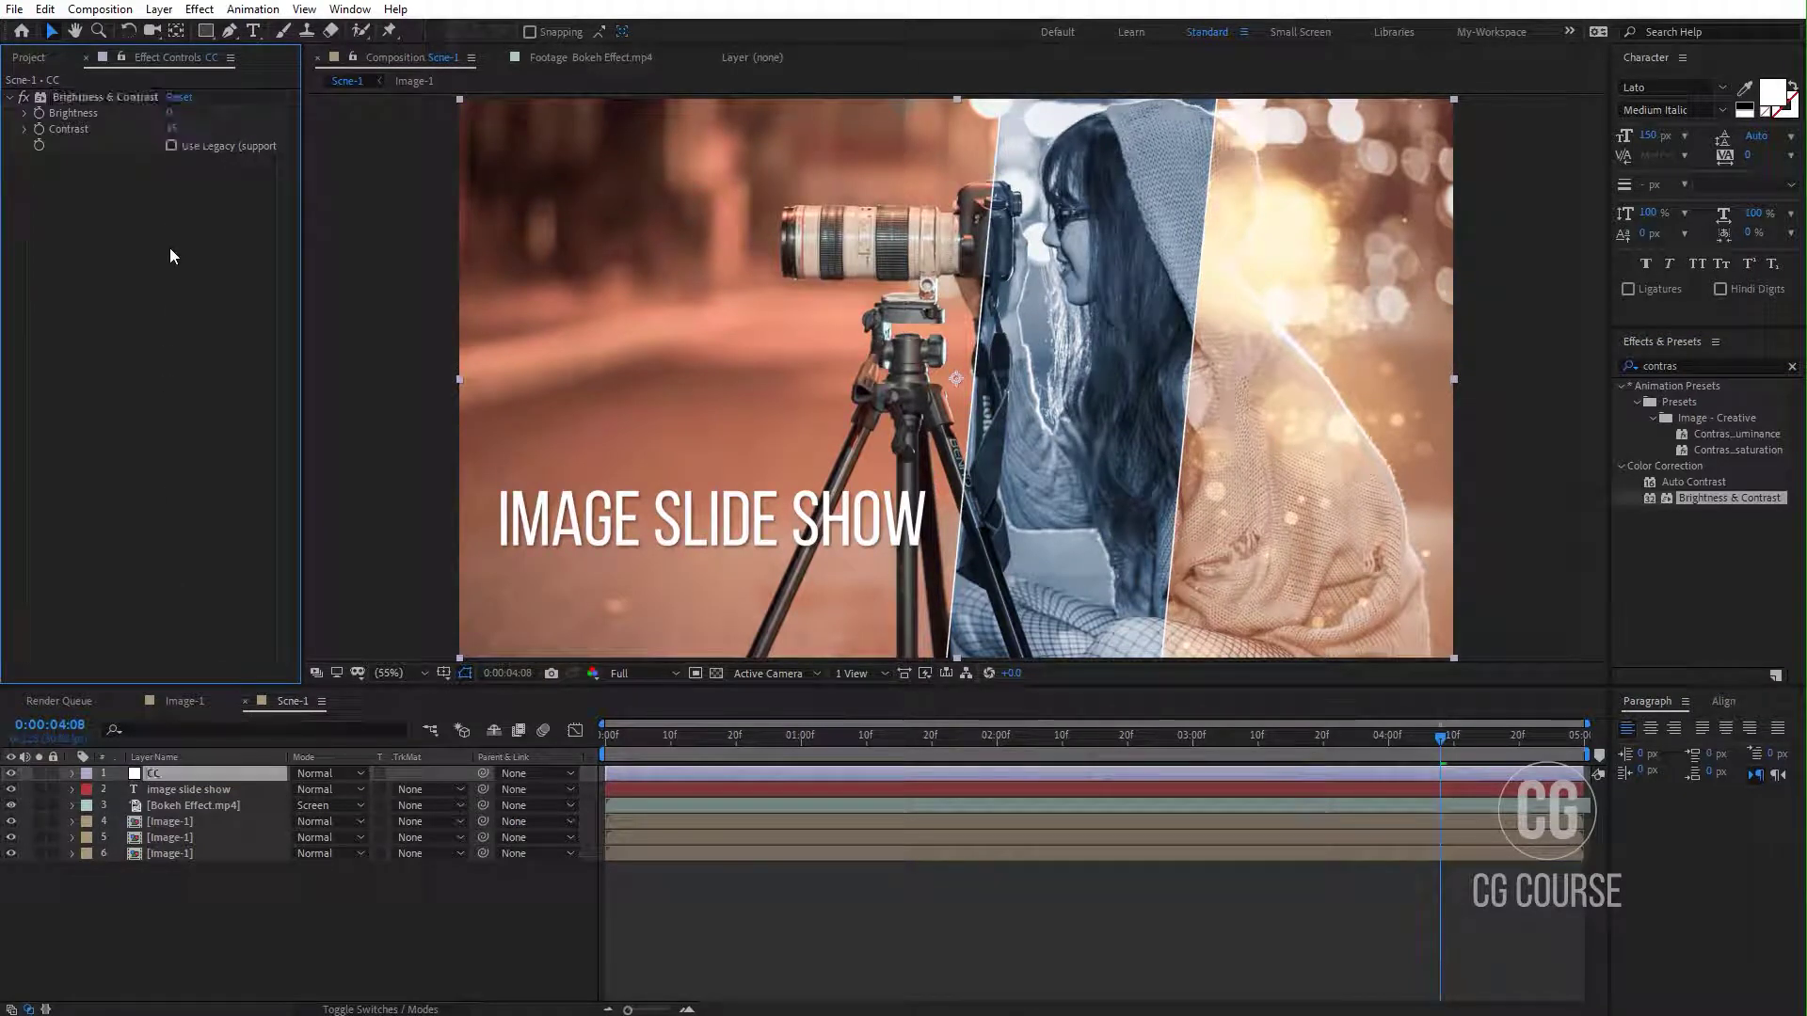
{"action": "left_click", "coordinate": [11, 773]}
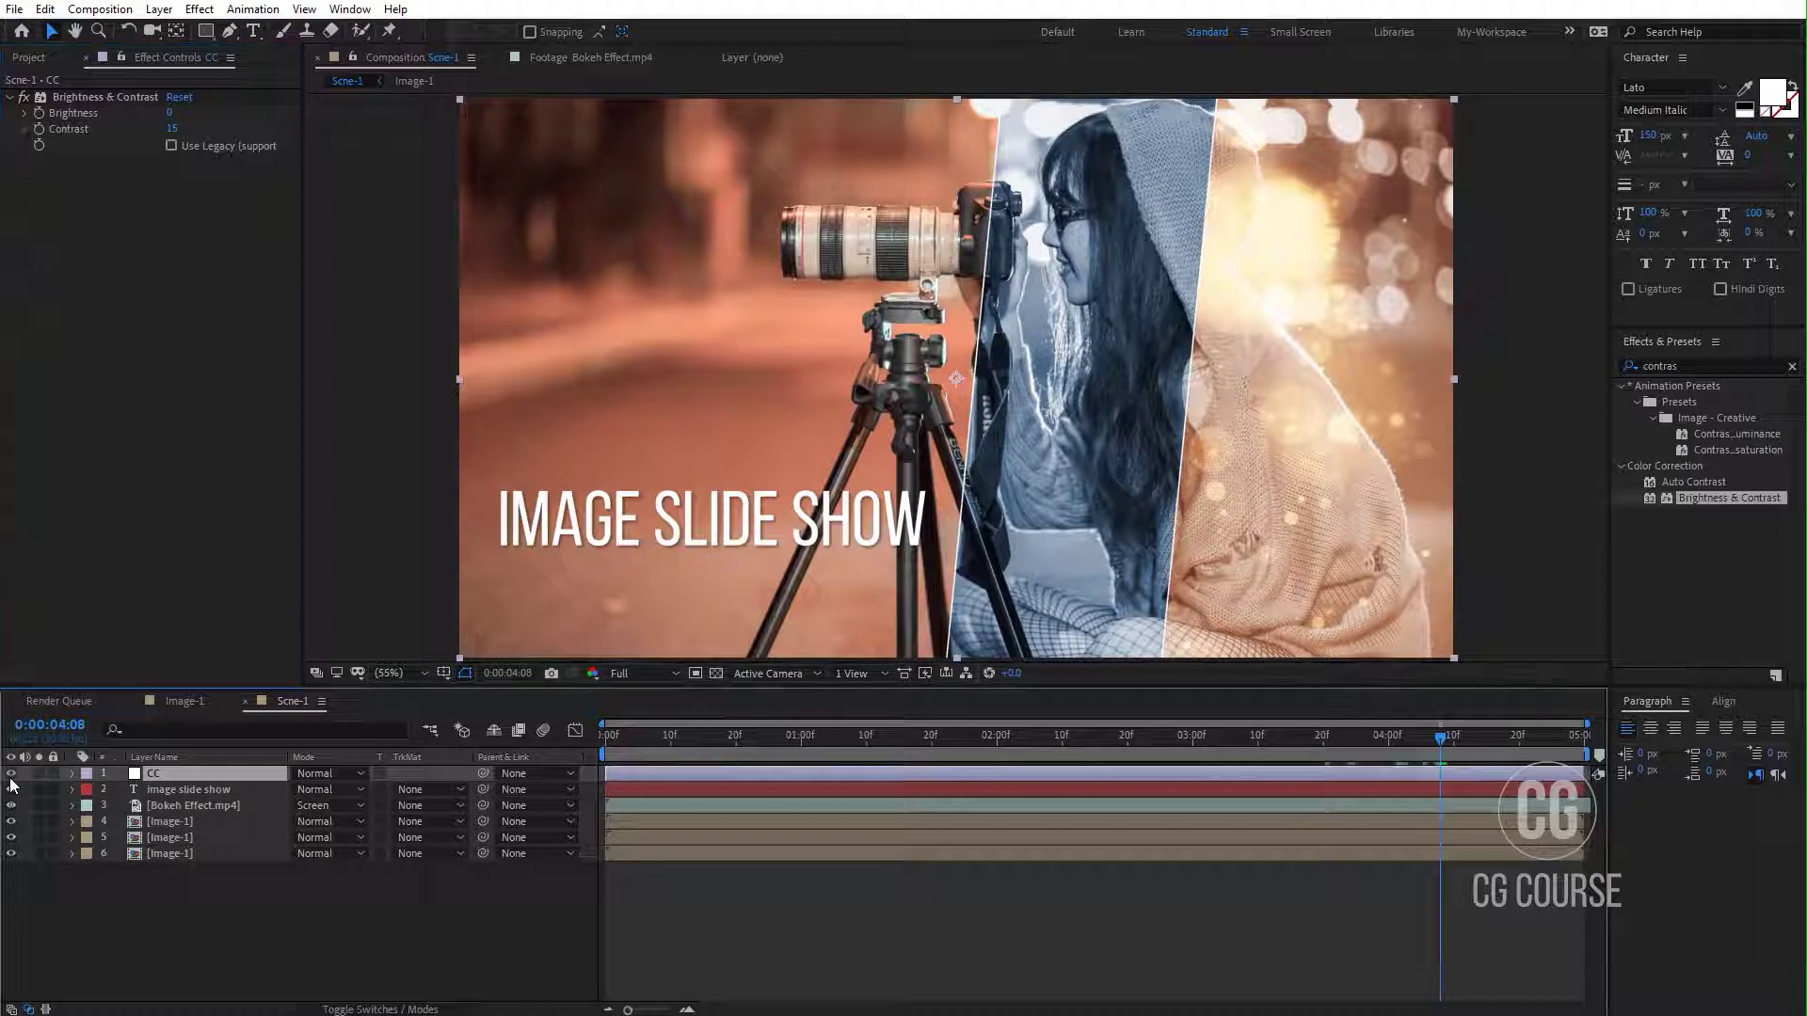
{"action": "left_click", "coordinate": [786, 958]}
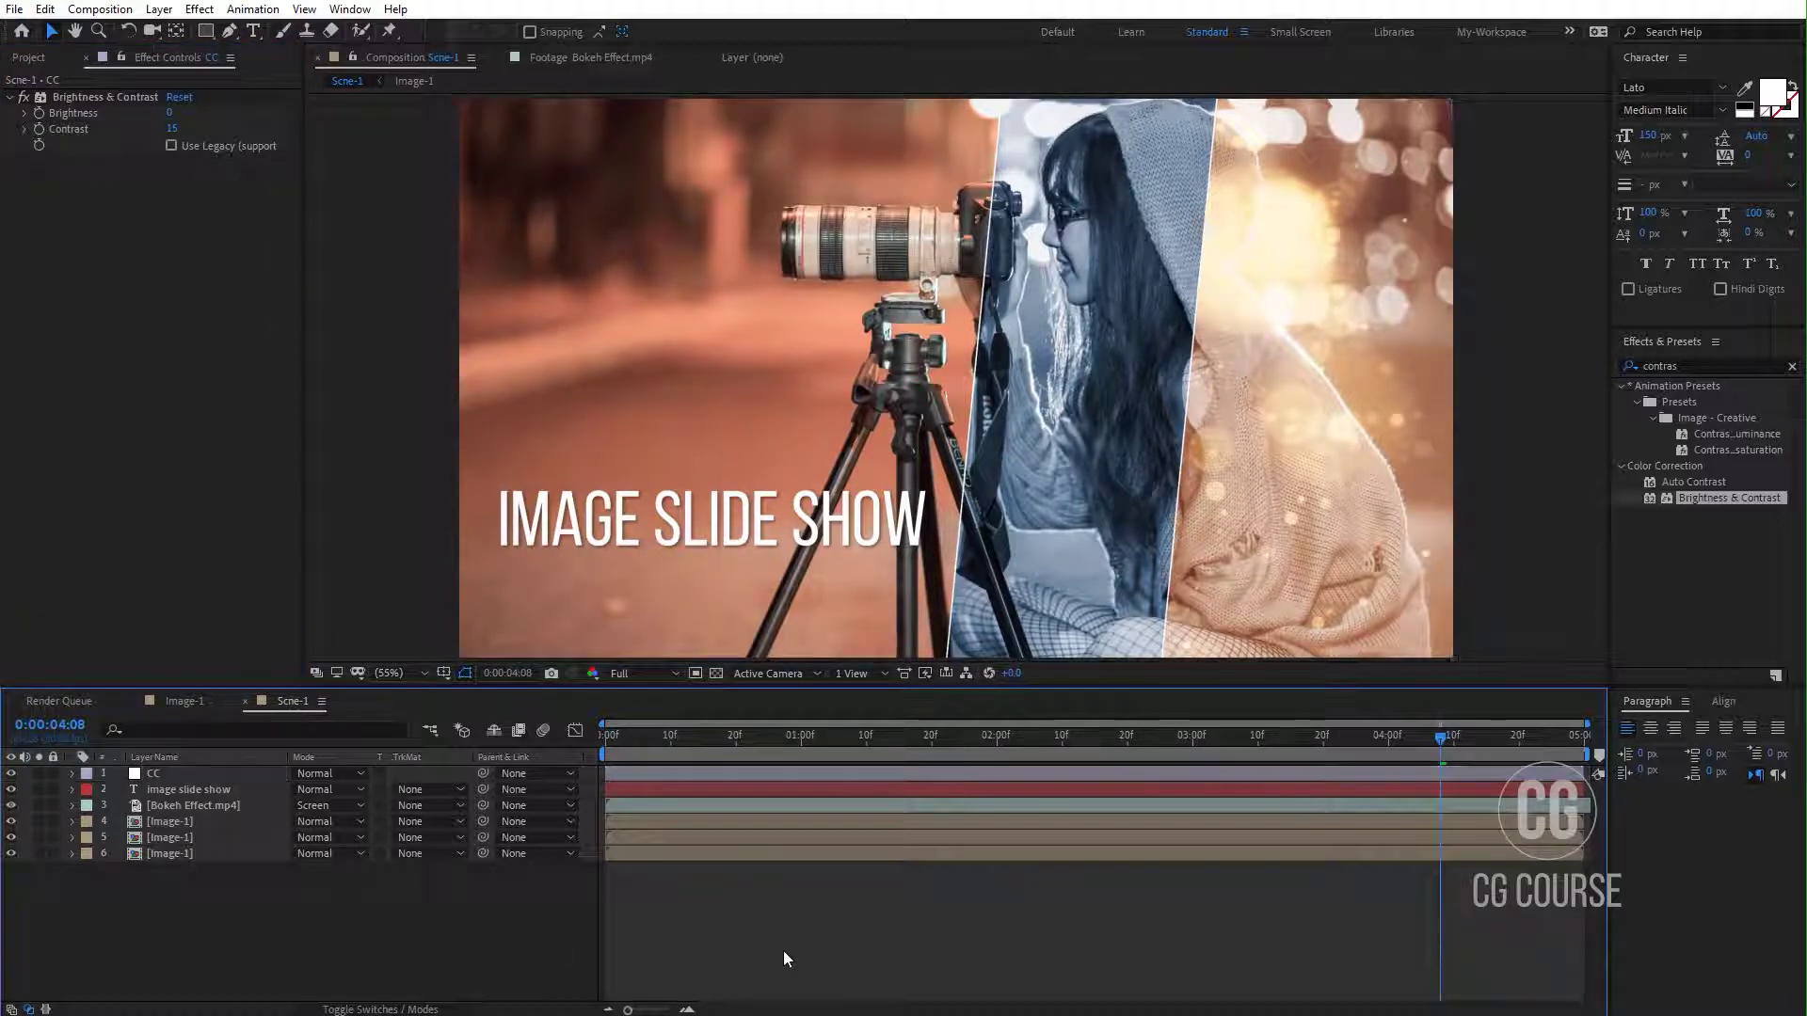
{"action": "key", "text": "space"}
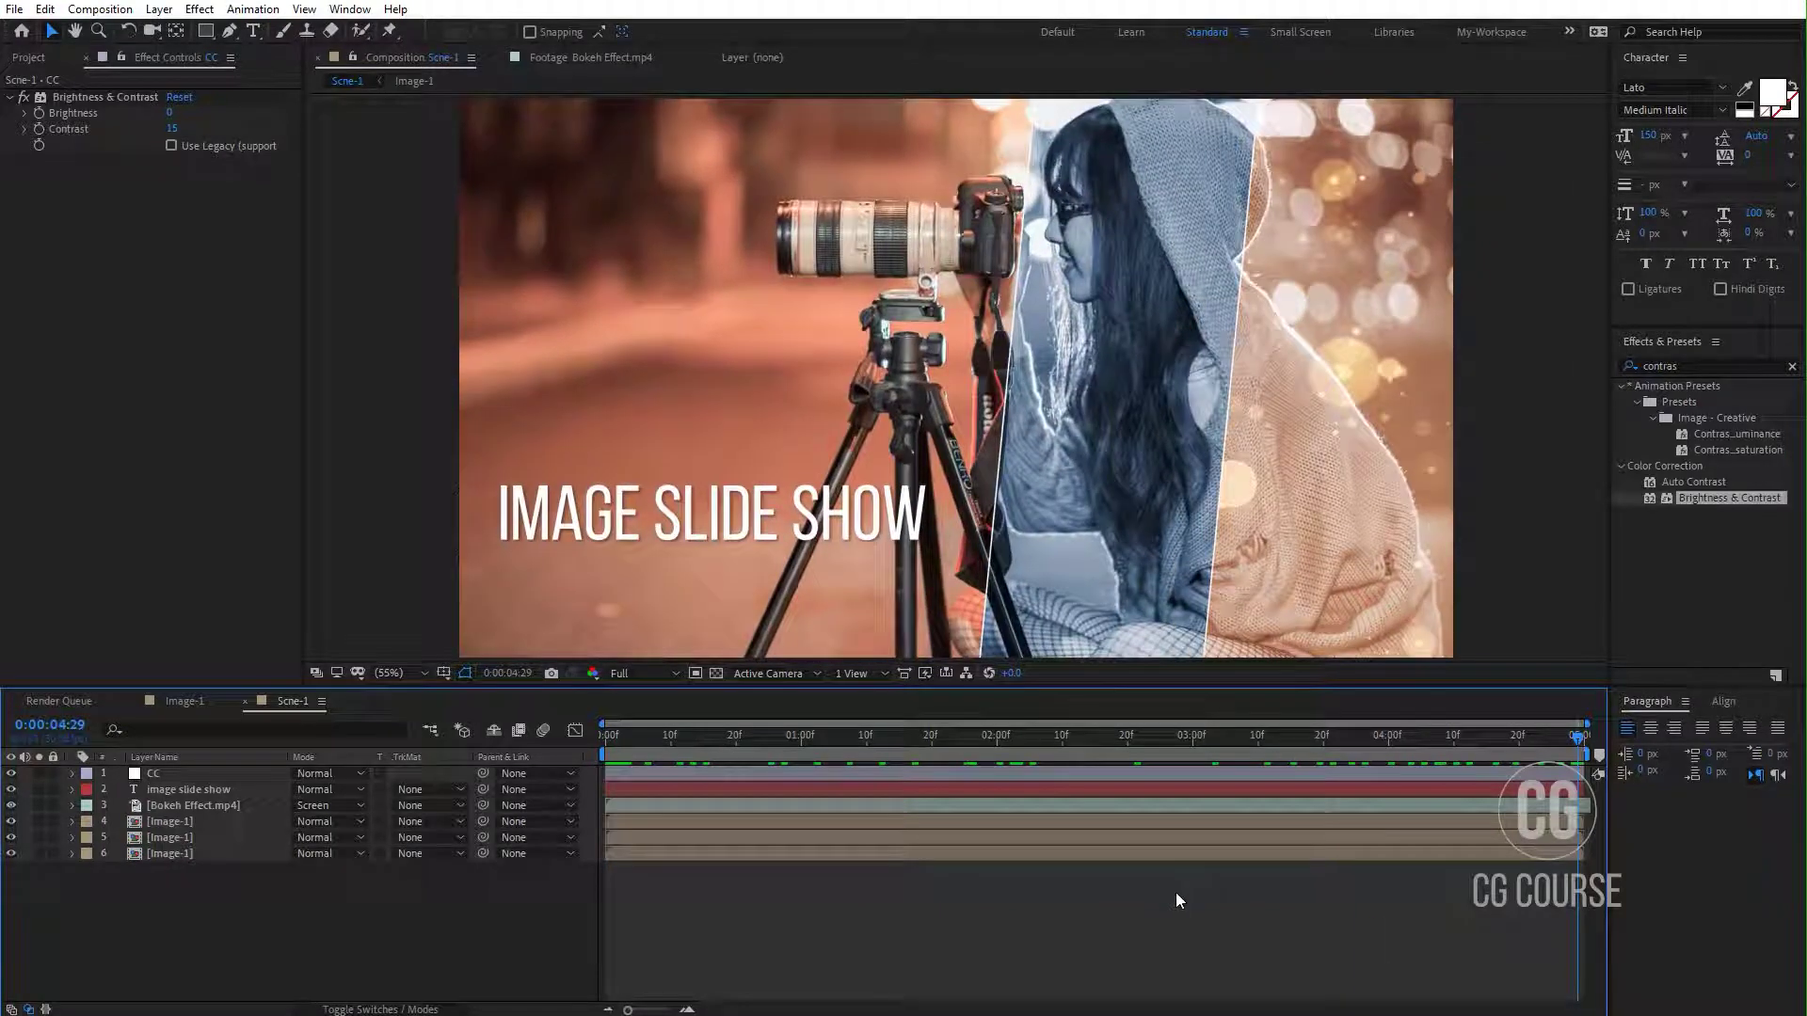
Step: Create a 1920×1080, 30 fps composition named _Render_ with a 0:00:10:00 duration
{"action": "left_click", "coordinate": [27, 58]}
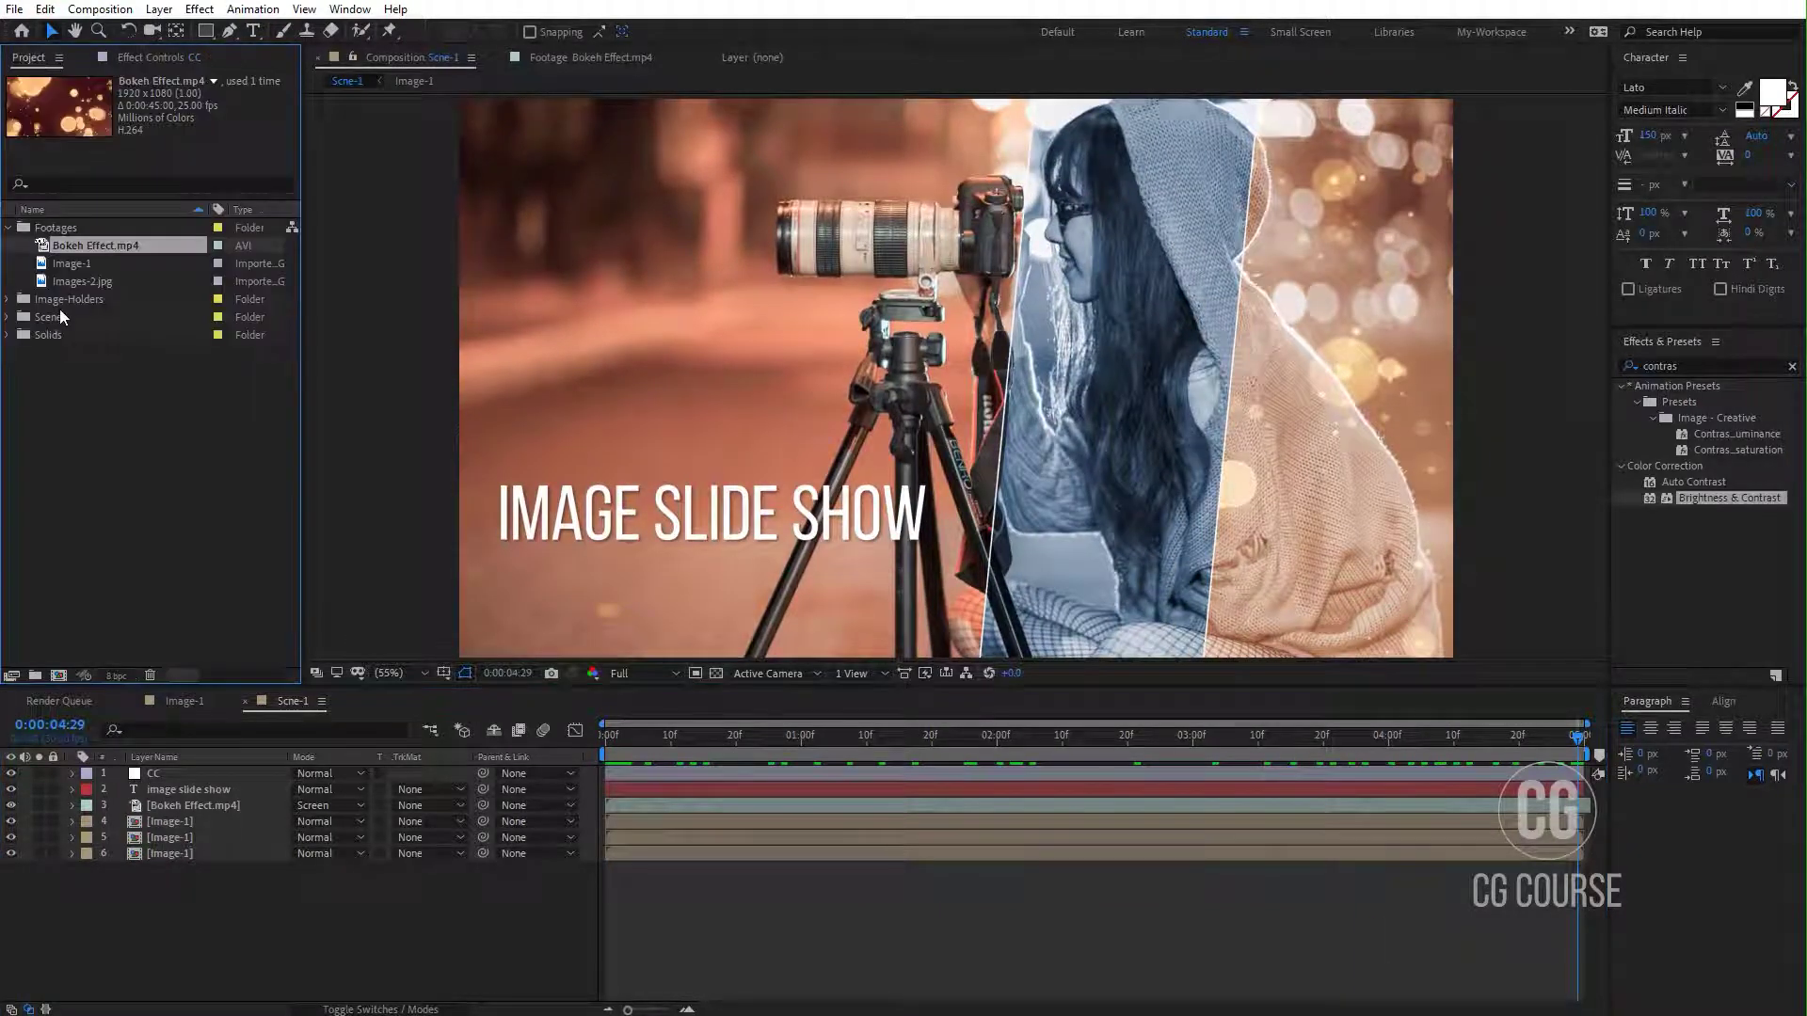
{"action": "left_click", "coordinate": [65, 429]}
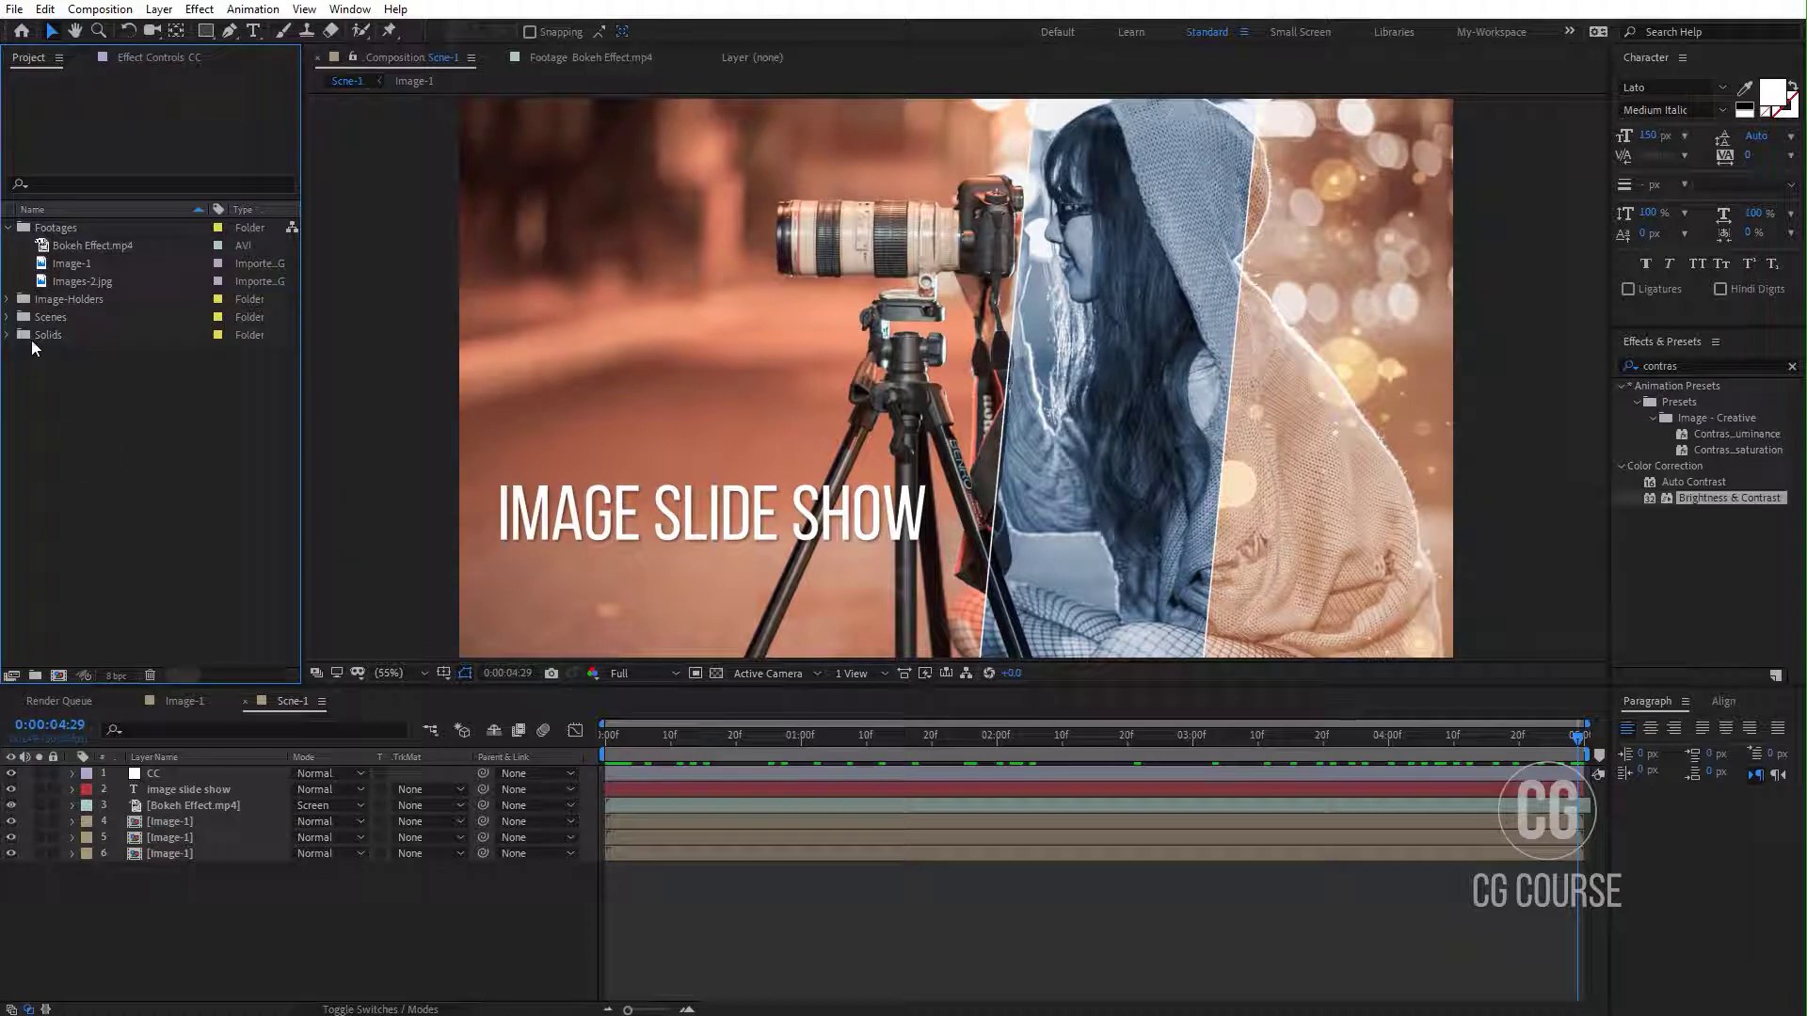
{"action": "left_click", "coordinate": [10, 229]}
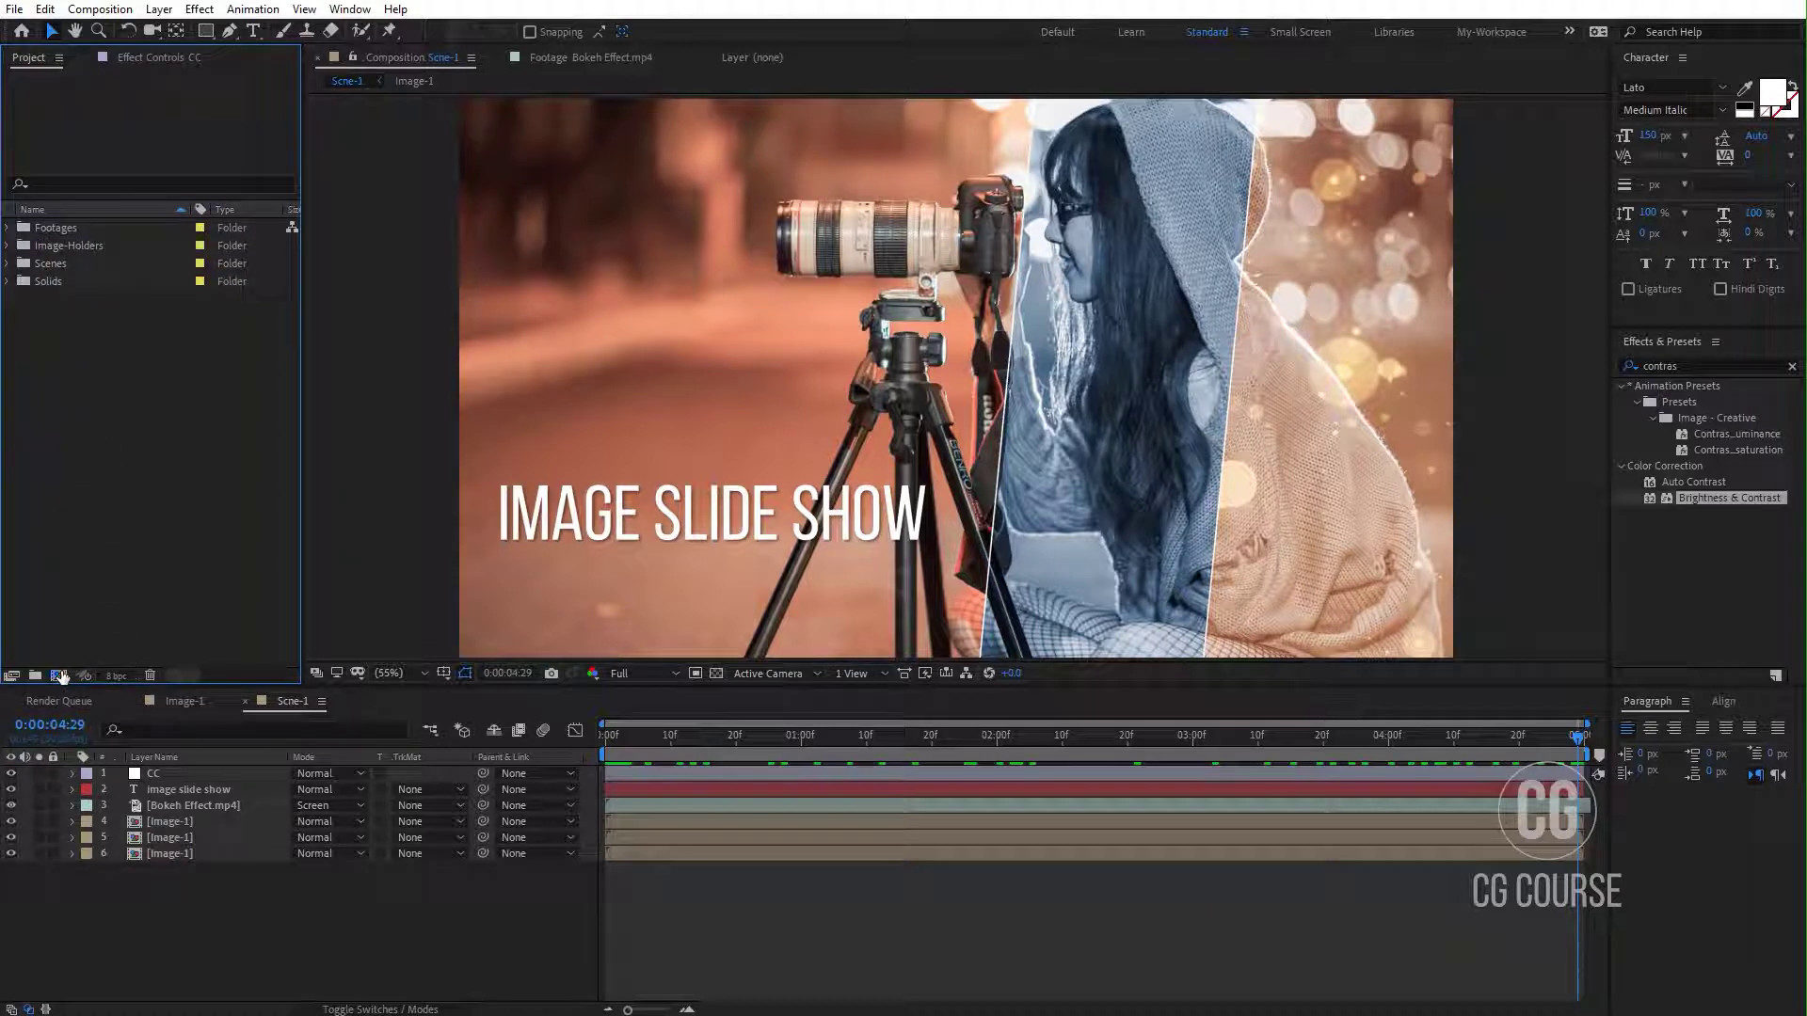
{"action": "left_click", "coordinate": [60, 675]}
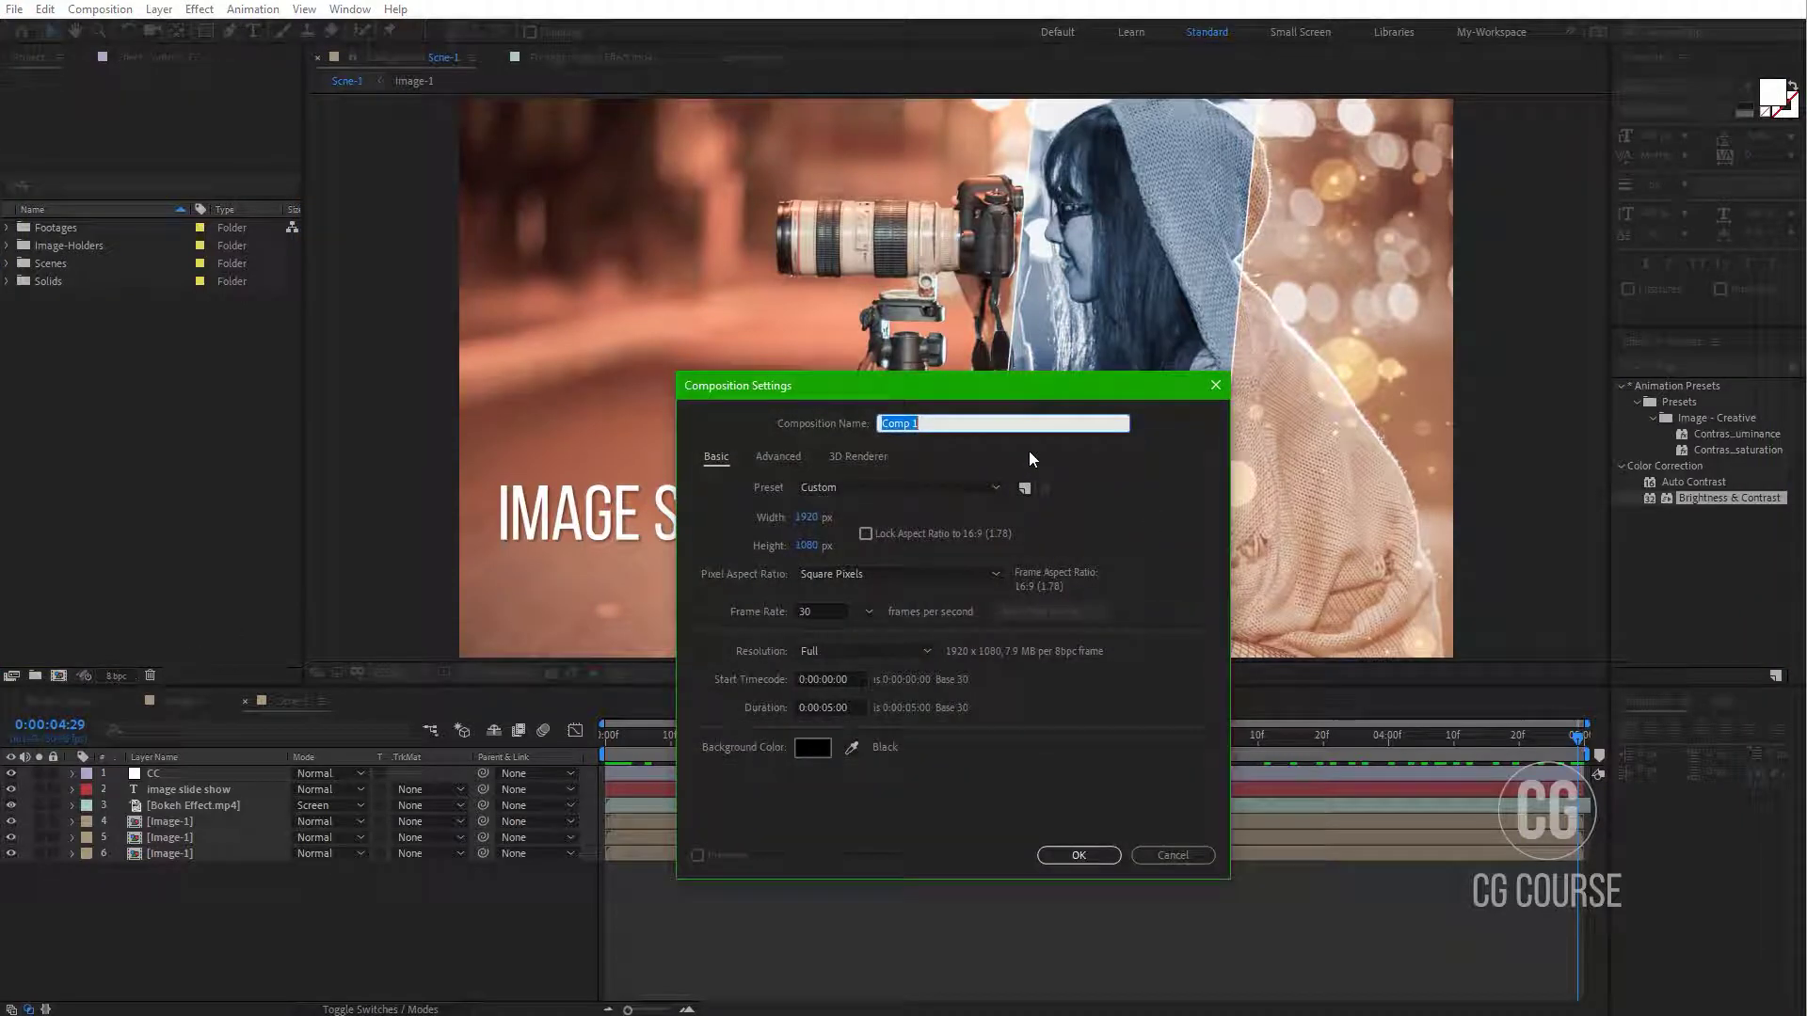
{"action": "type", "text": "_Render_"}
{"action": "left_click", "coordinate": [833, 709]}
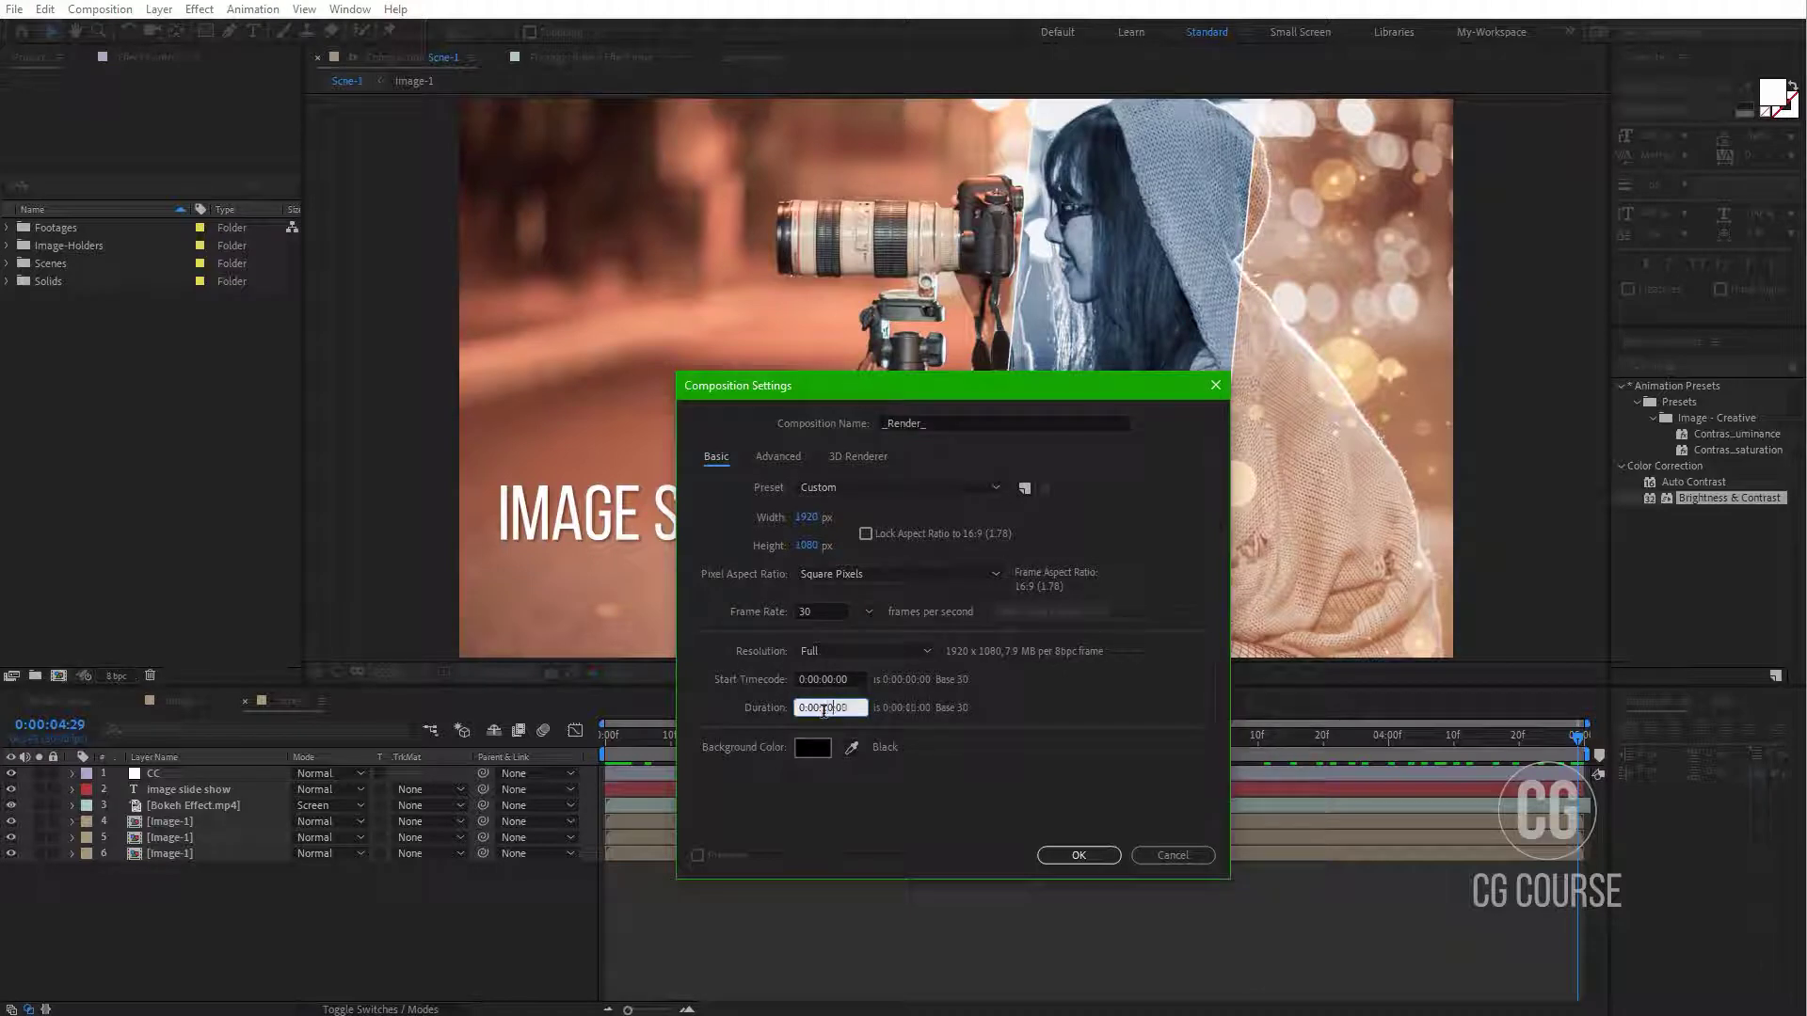
{"action": "left_click", "coordinate": [1053, 861]}
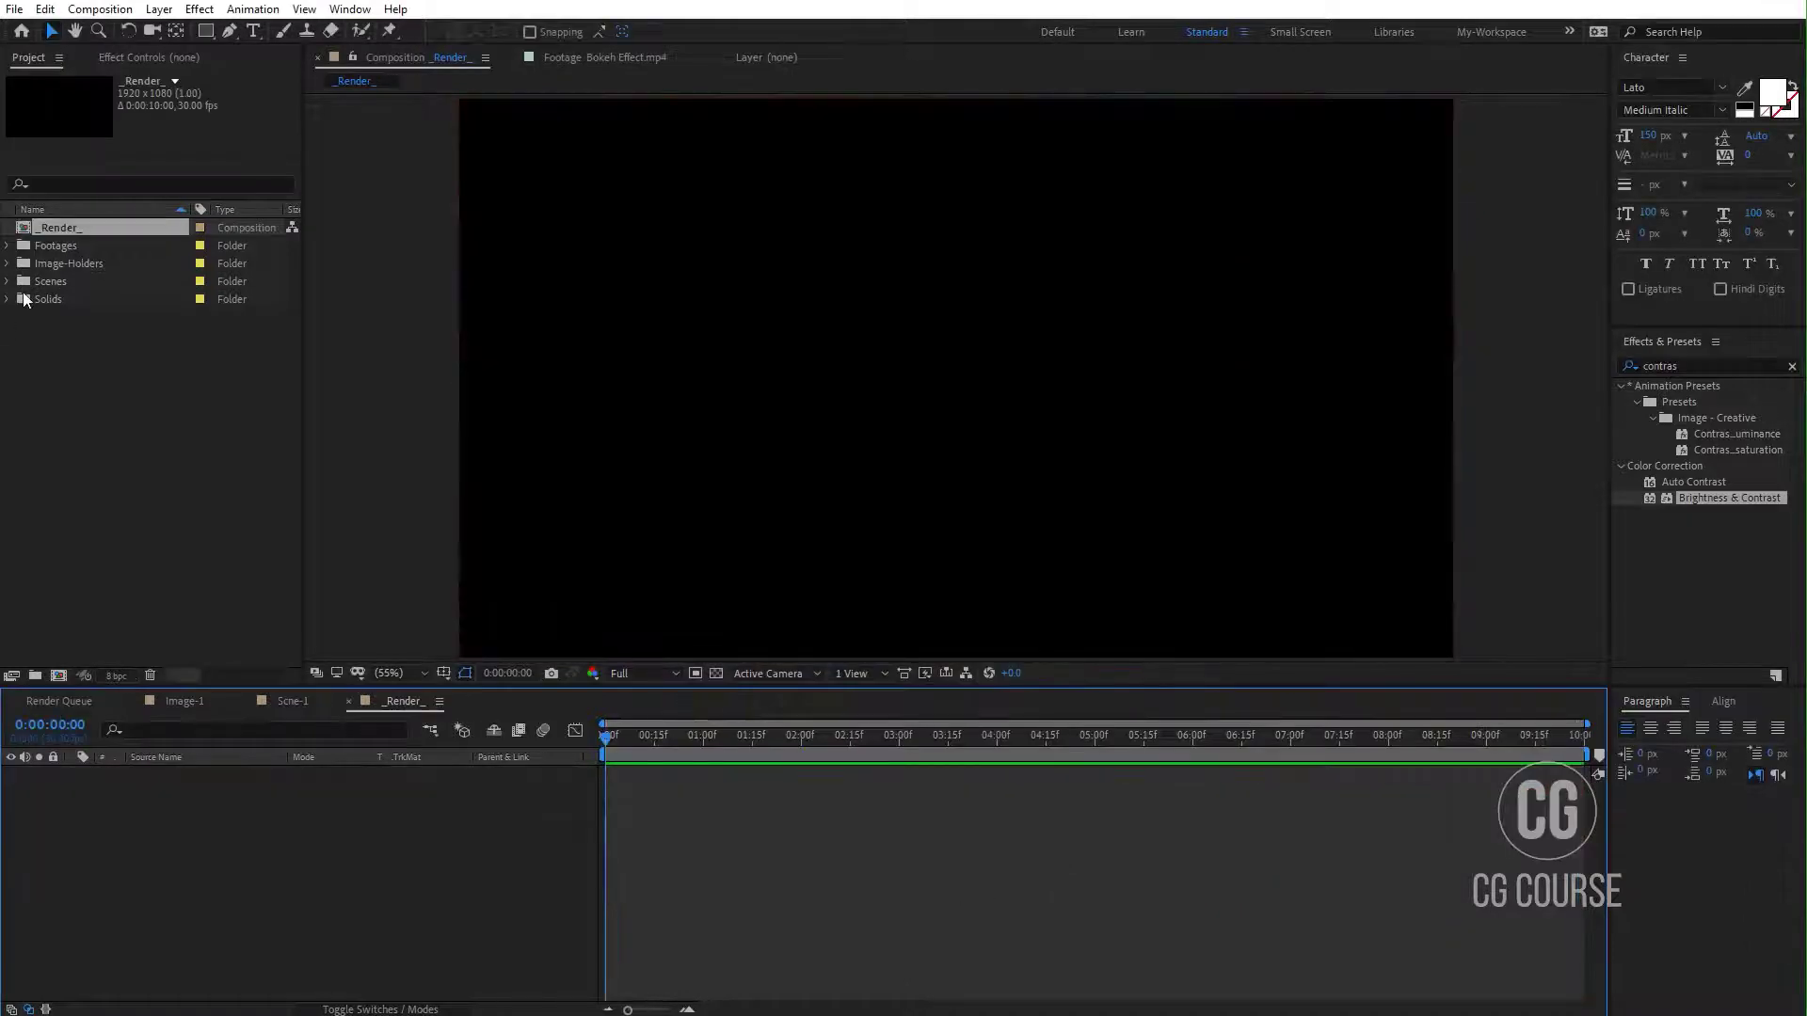
Step: Place Scne-1 in the _Render_ timeline and rename it Scene-1
{"action": "left_click", "coordinate": [8, 281]}
{"action": "left_click_drag", "start_coordinate": [68, 299], "coordinate": [93, 835]}
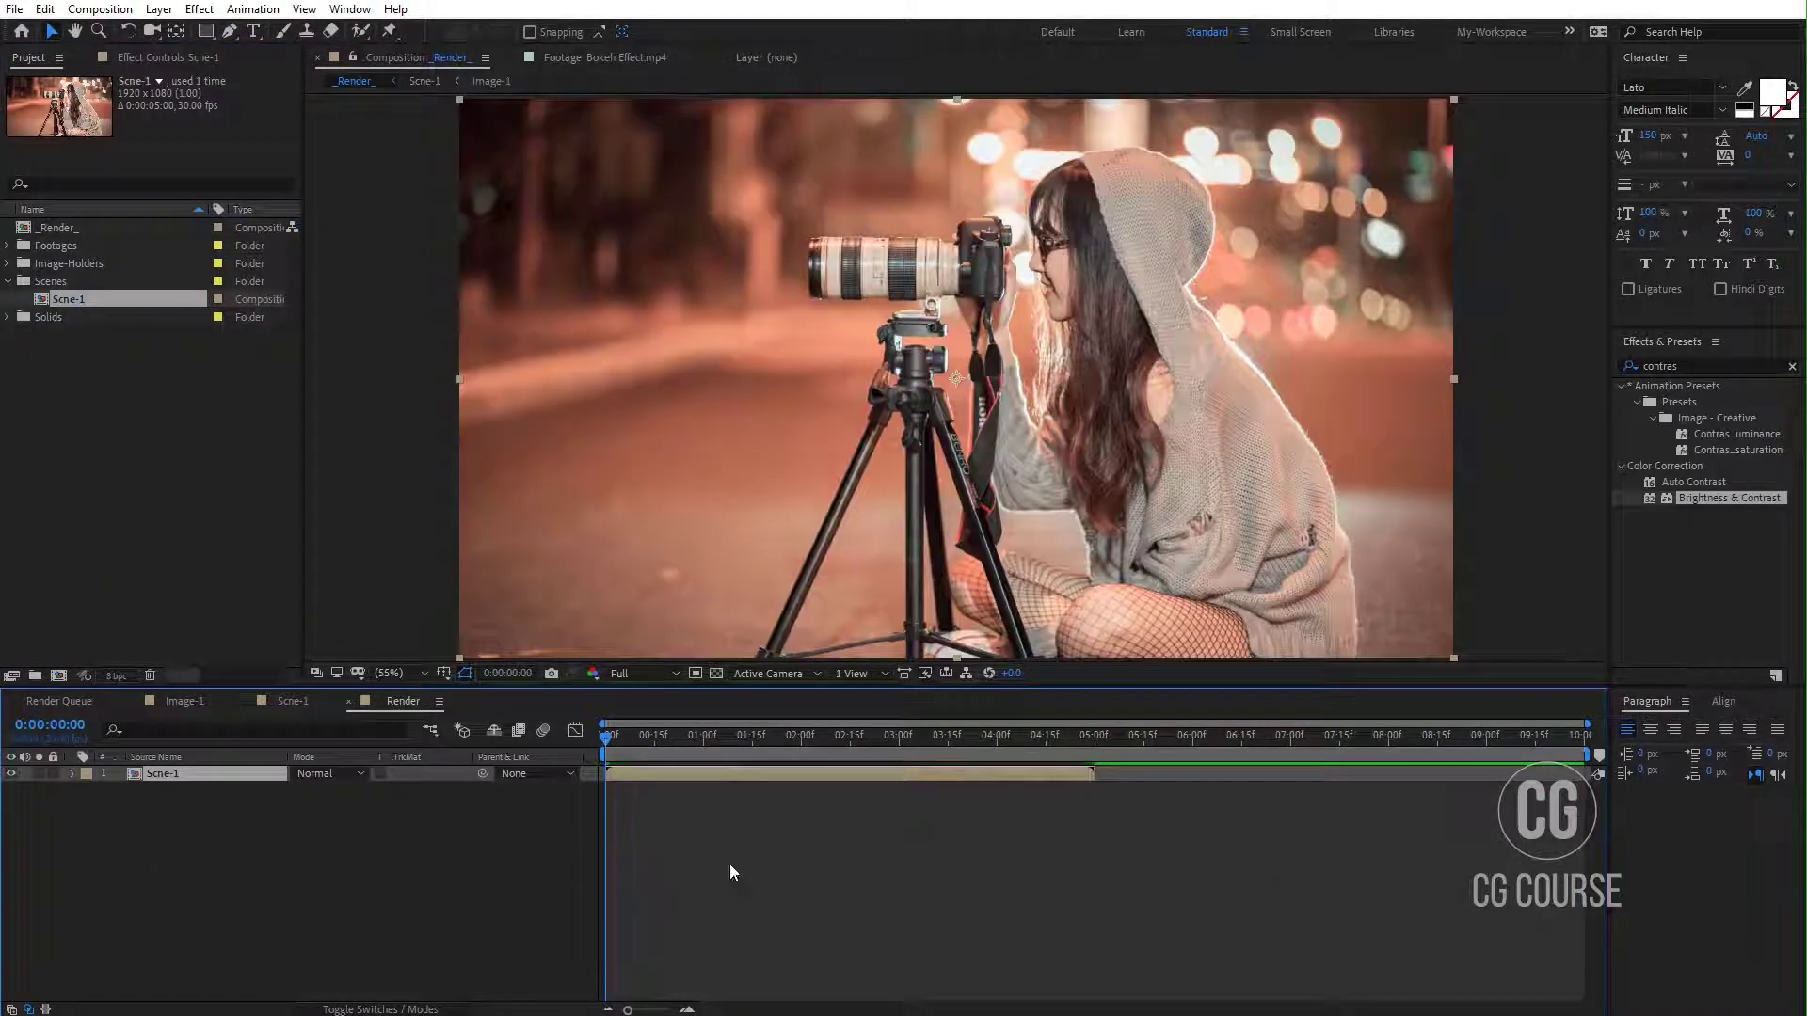
{"action": "left_click", "coordinate": [81, 301]}
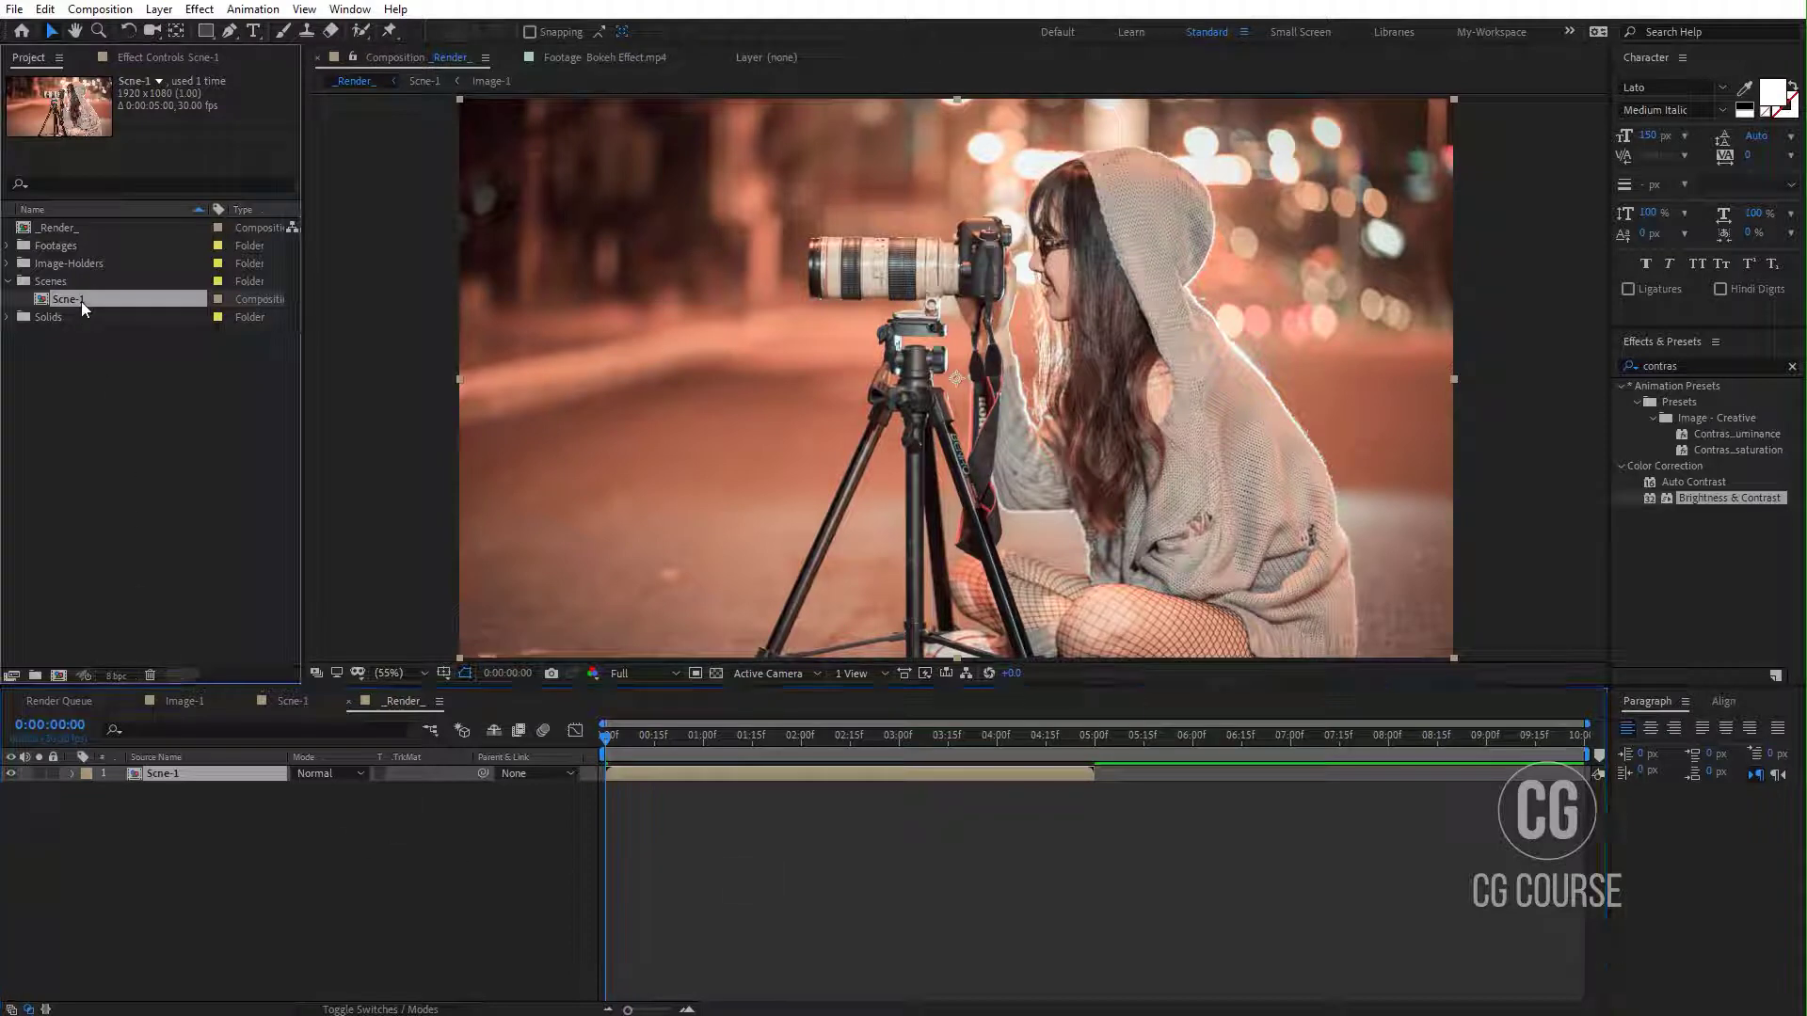
{"action": "key", "text": "Return"}
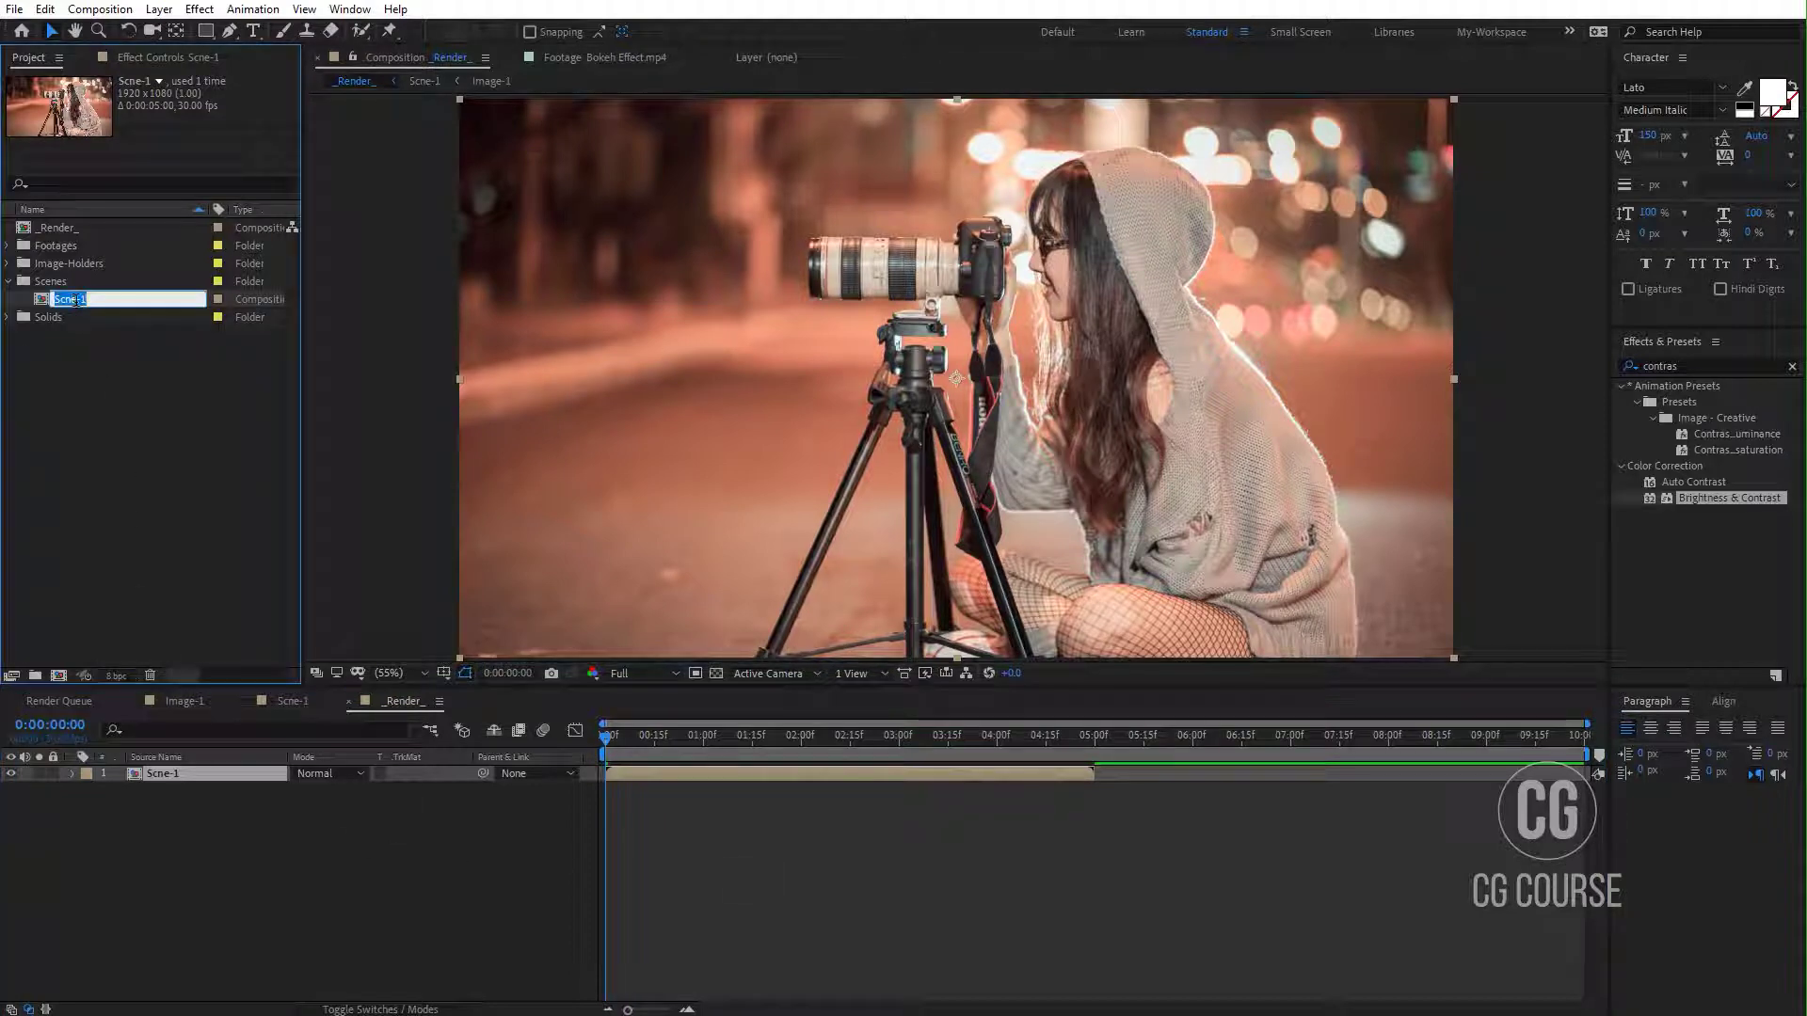
{"action": "type", "text": "Scene-1"}
{"action": "left_click", "coordinate": [105, 392]}
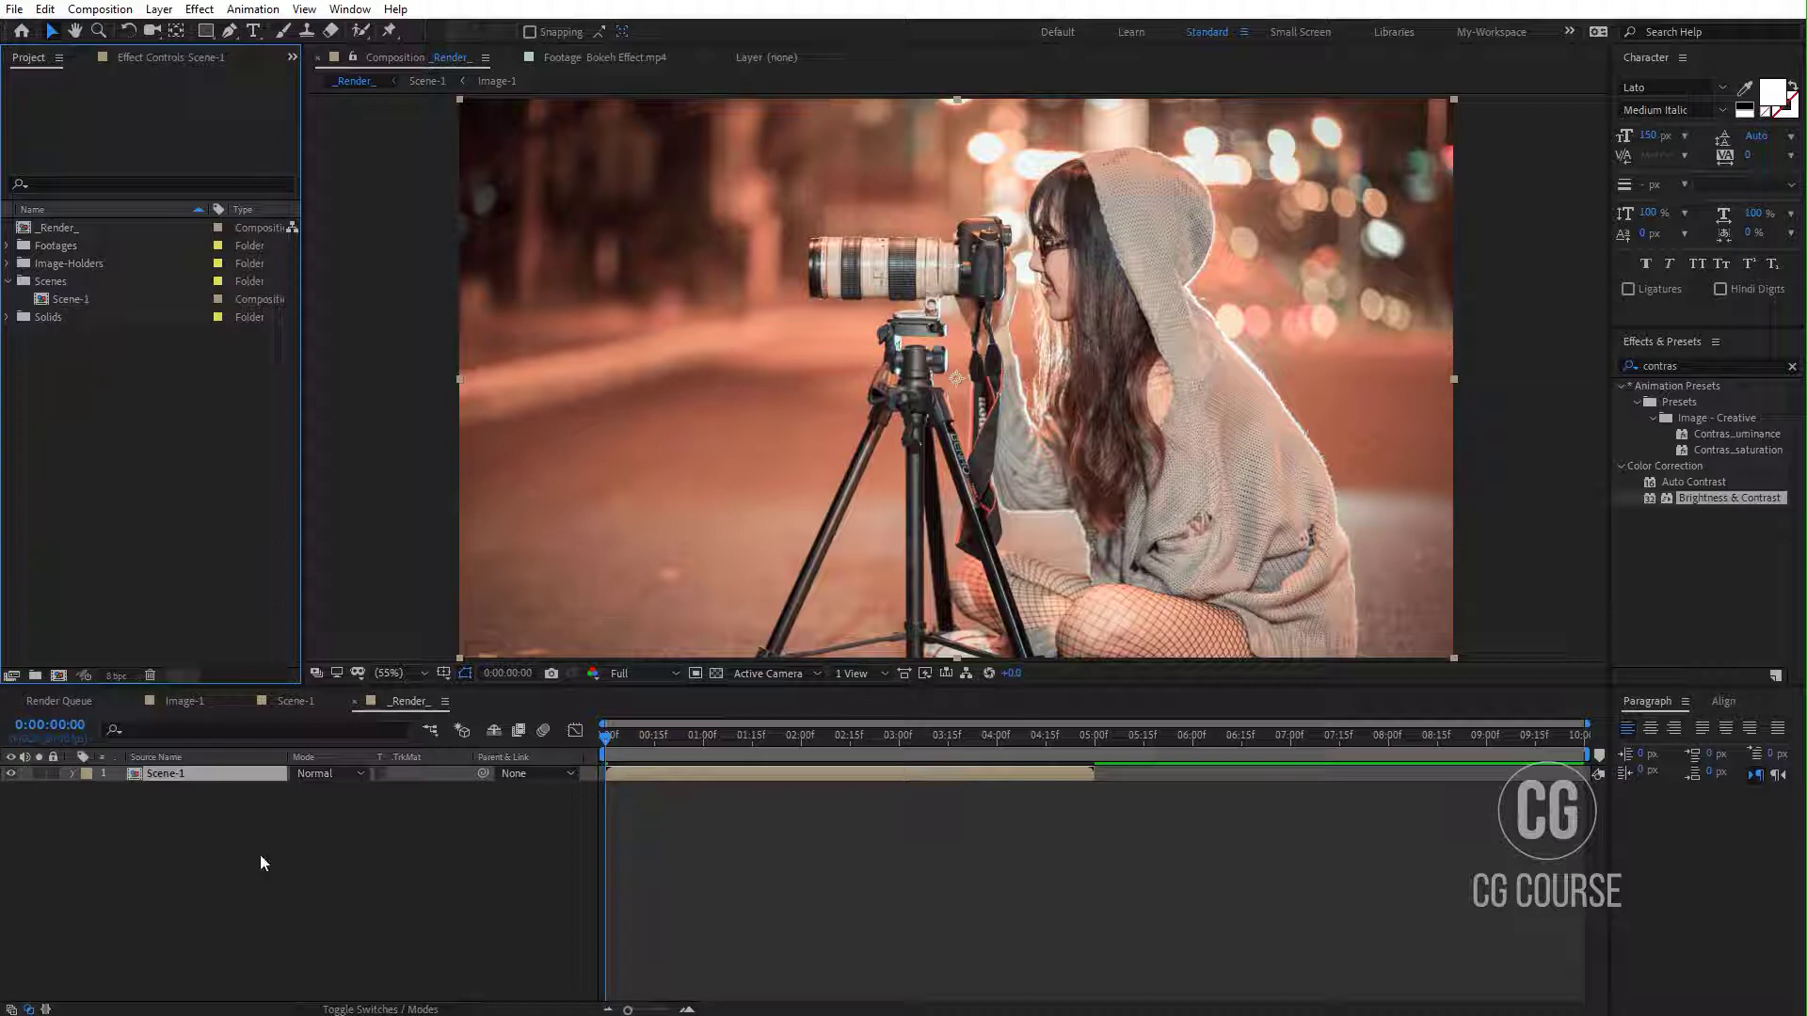
{"action": "left_click_drag", "start_coordinate": [856, 745], "coordinate": [948, 745]}
Step: Duplicate Image-1 and Scene-1 into Image-2 and Scene-2, then open Image-2
{"action": "left_click", "coordinate": [8, 264]}
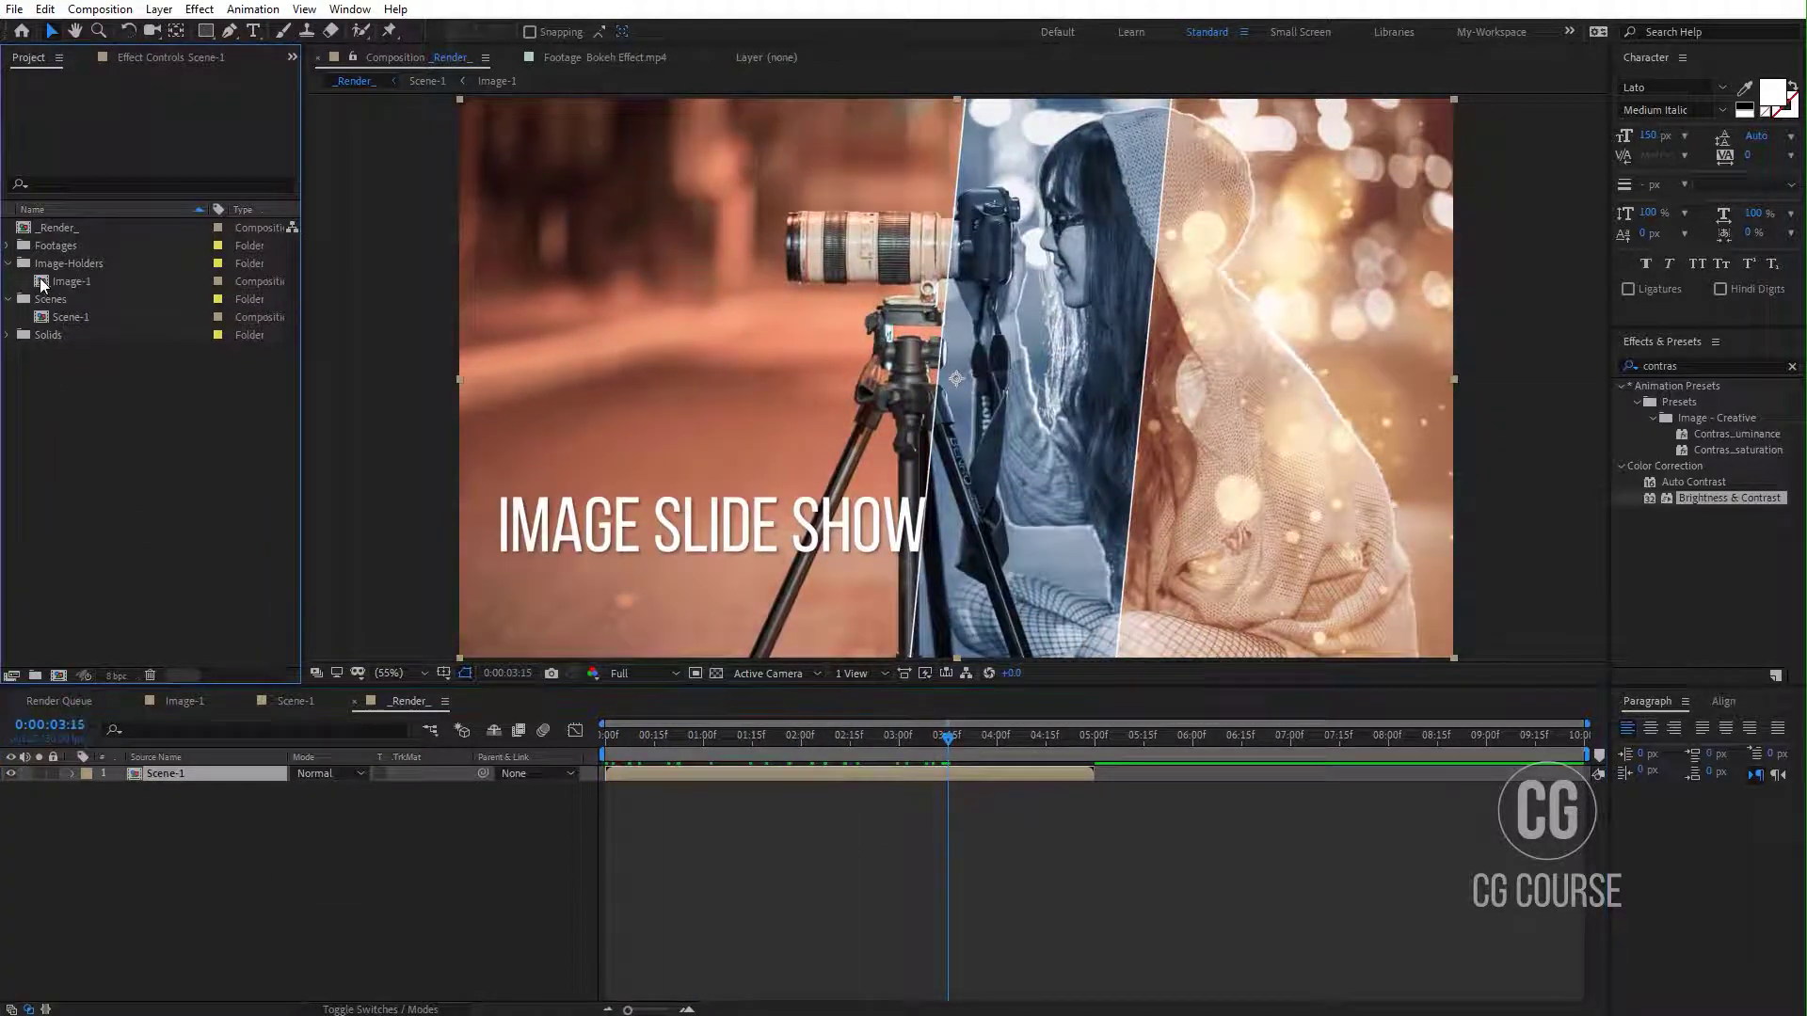
{"action": "left_click", "coordinate": [61, 281]}
{"action": "key", "text": "ctrl+d"}
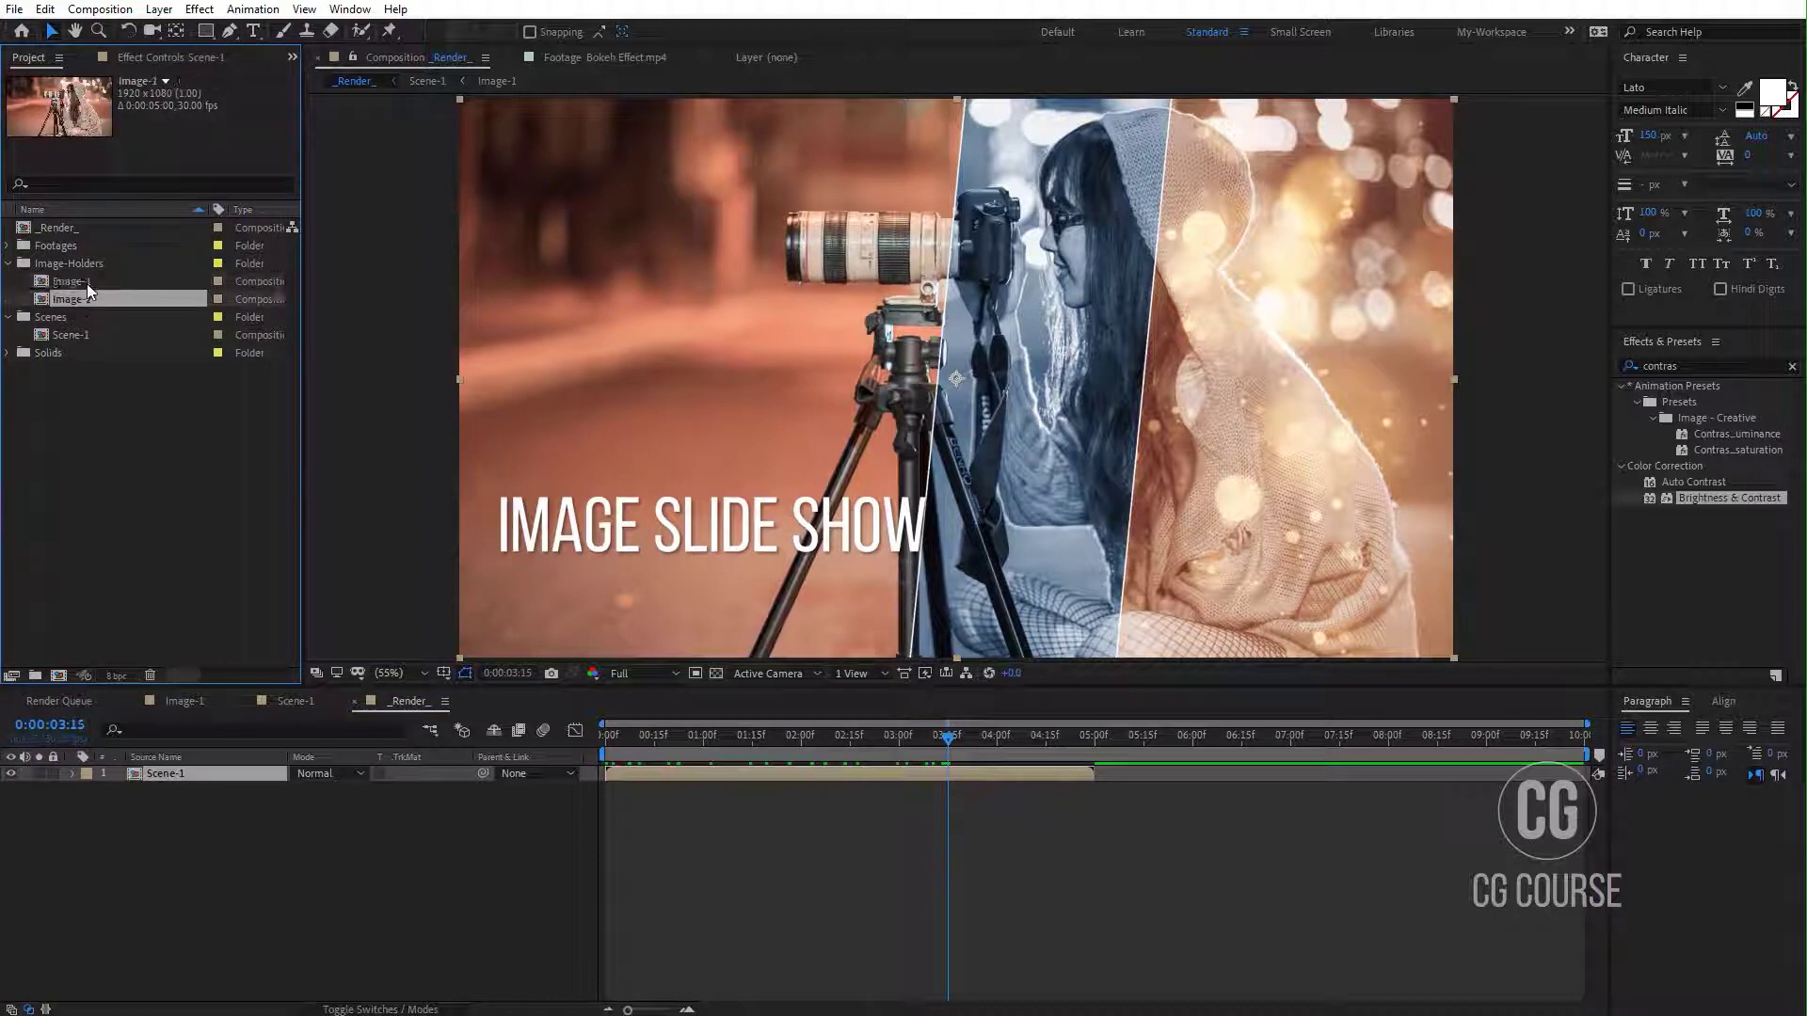
{"action": "left_click", "coordinate": [81, 334]}
{"action": "key", "text": "ctrl+d"}
{"action": "double_click", "coordinate": [77, 299]}
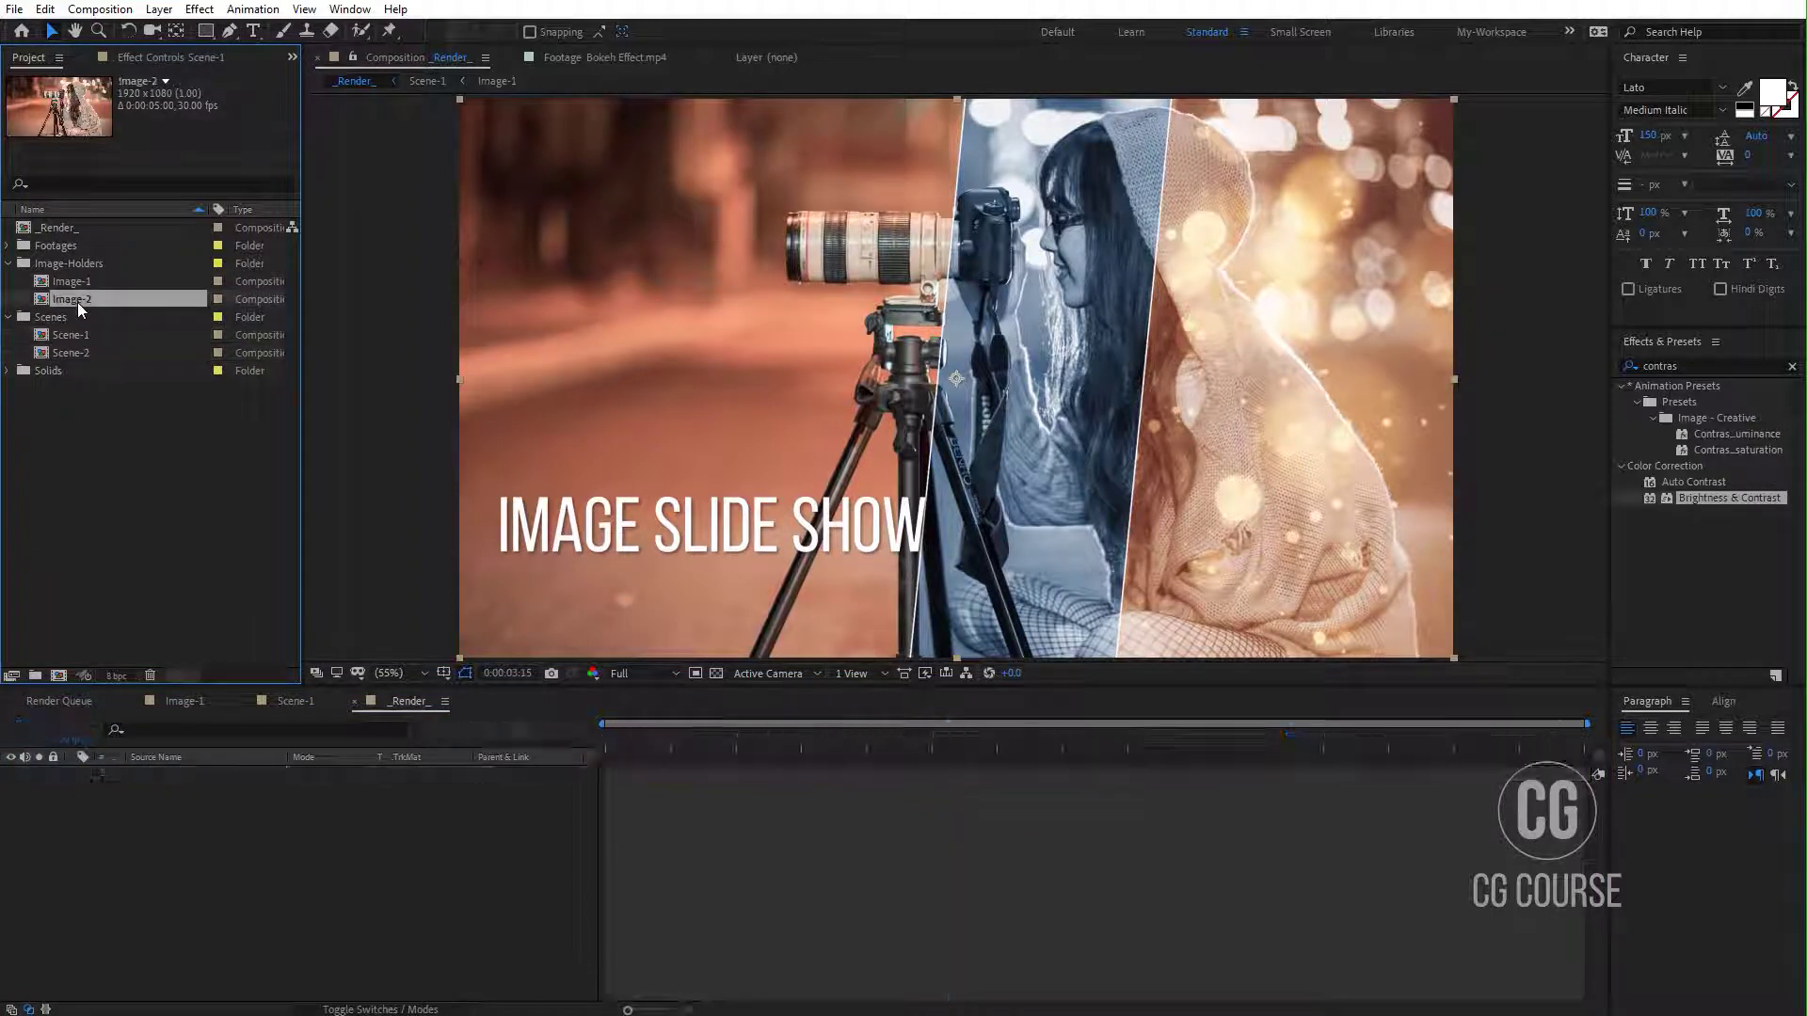
Step: Replace the Image-1 layer in Image-2 with the Images-2.jpg footage
{"action": "left_click", "coordinate": [879, 734]}
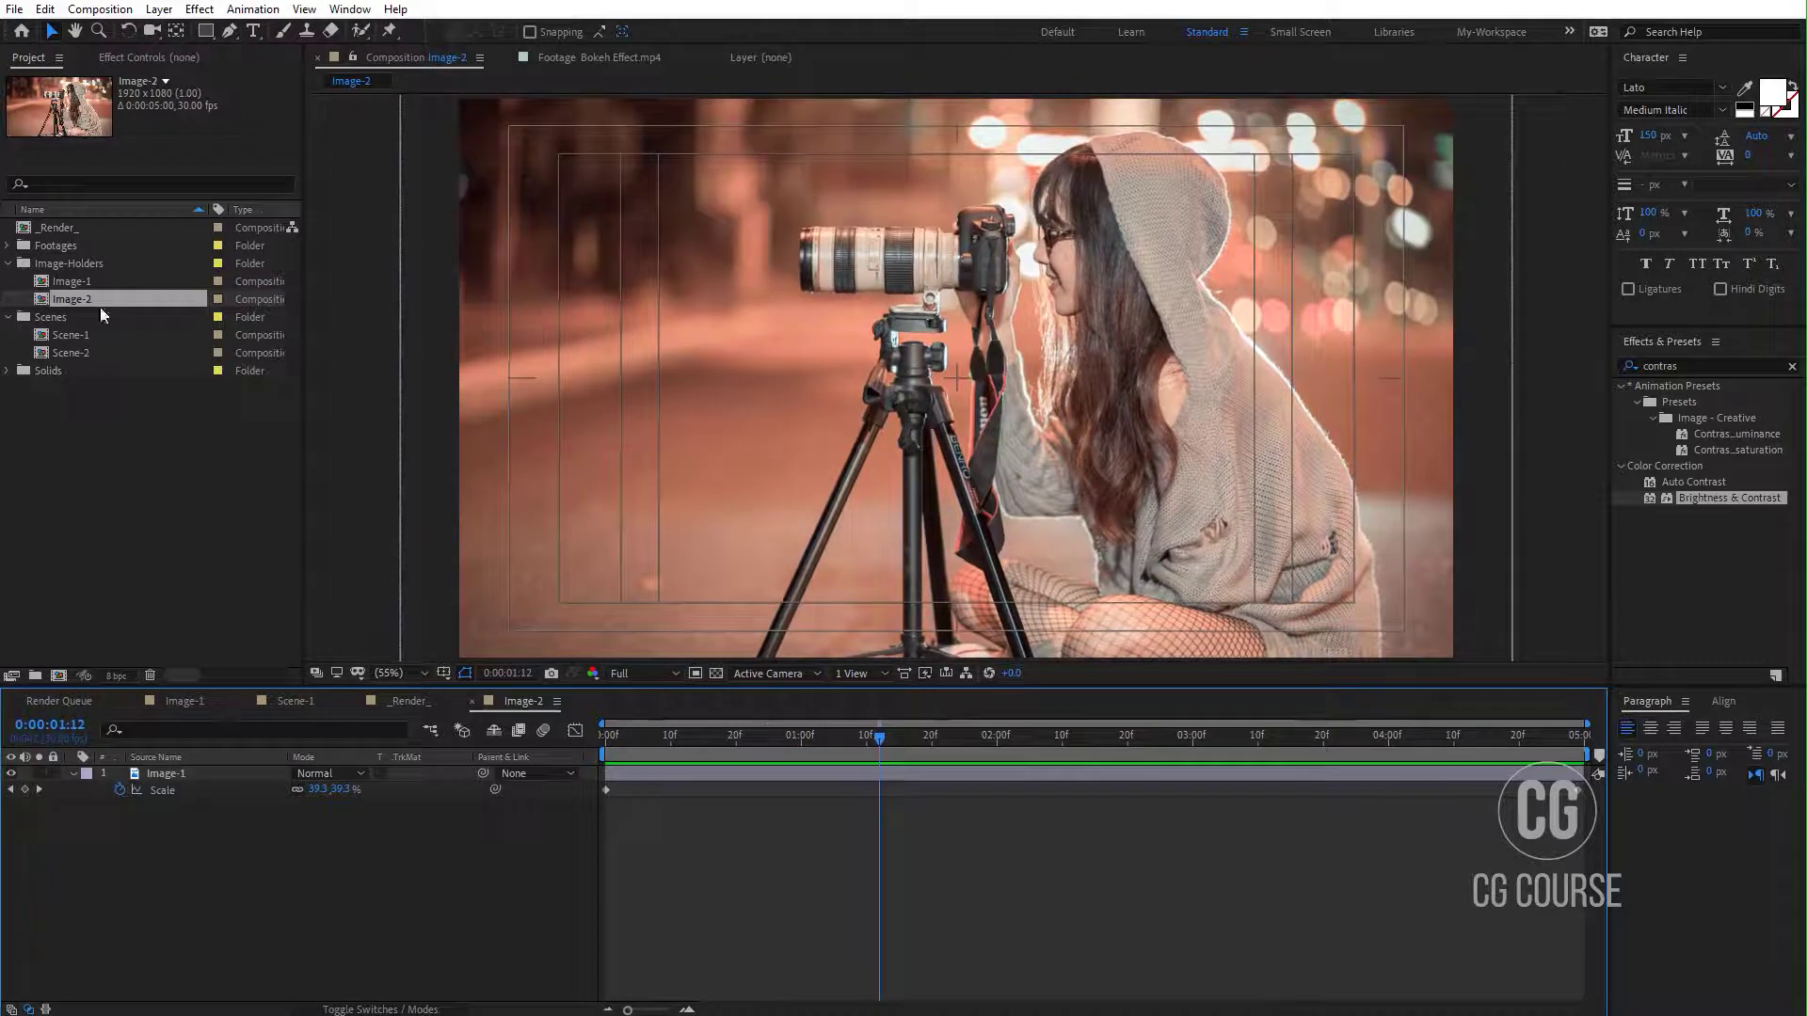
{"action": "left_click", "coordinate": [10, 252]}
{"action": "left_click", "coordinate": [9, 247]}
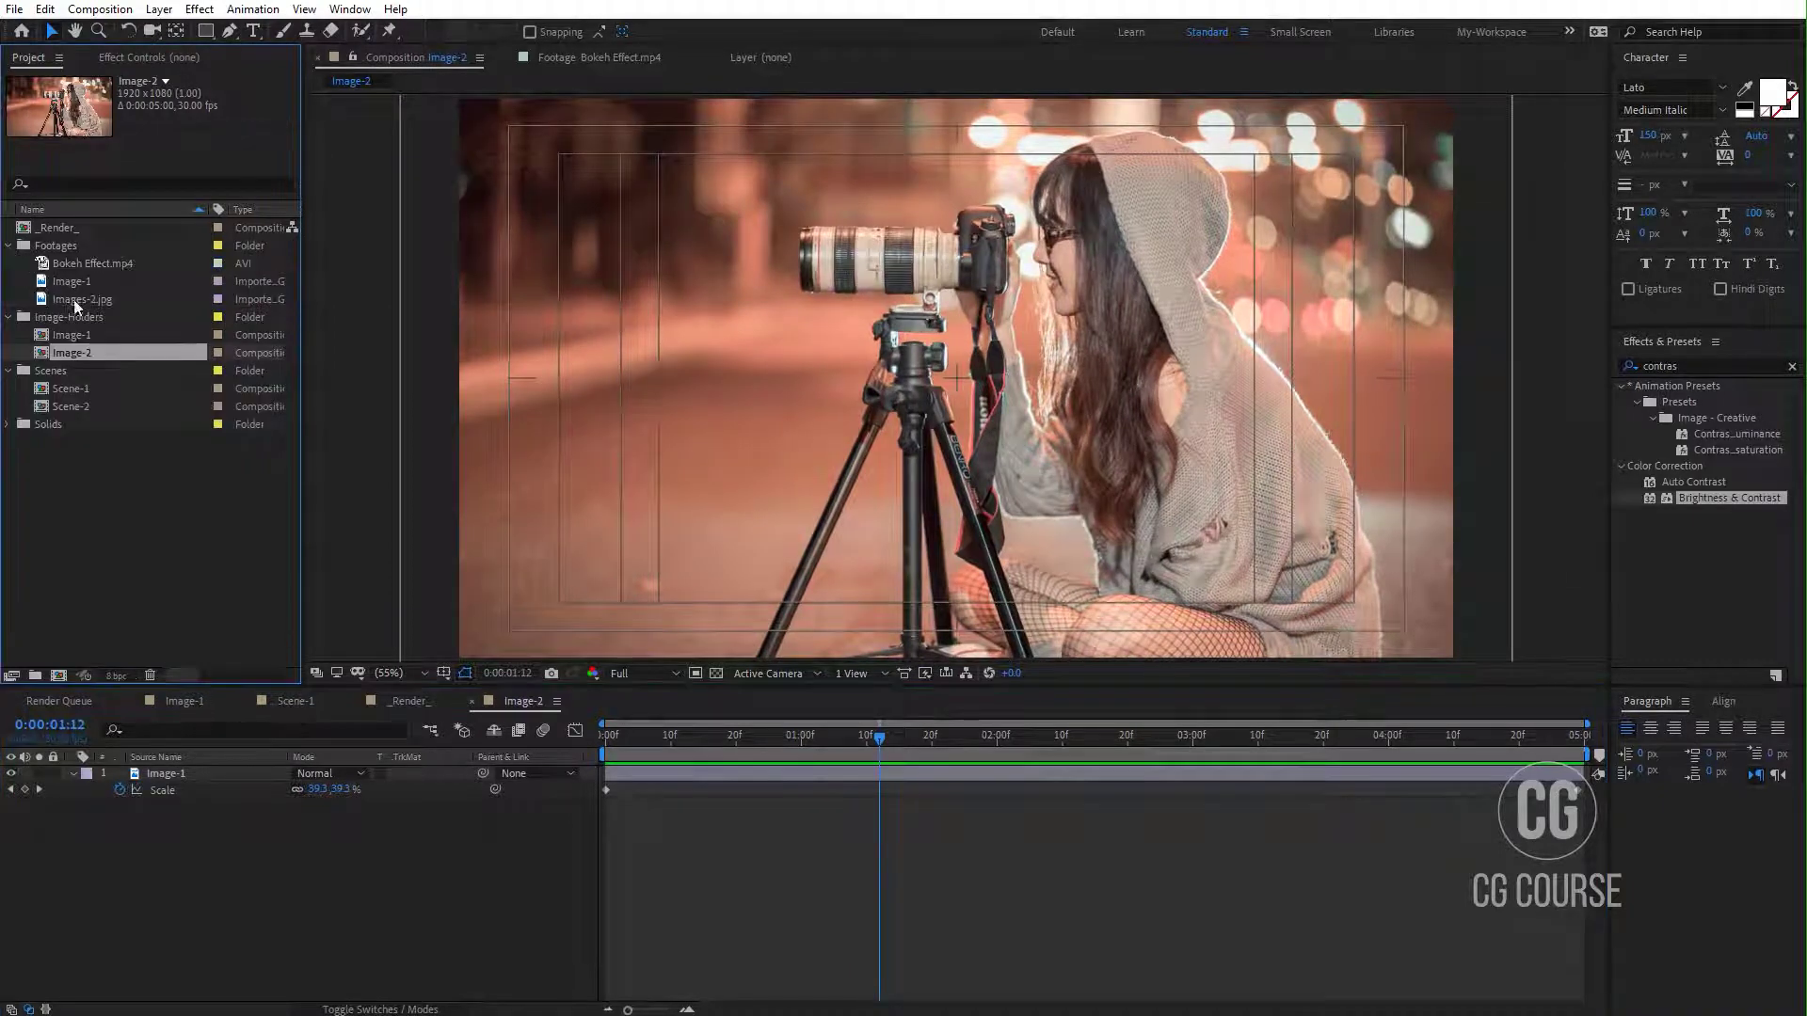
{"action": "left_click", "coordinate": [77, 299]}
{"action": "left_click", "coordinate": [74, 774]}
{"action": "left_click_drag", "start_coordinate": [80, 299], "coordinate": [181, 776]}
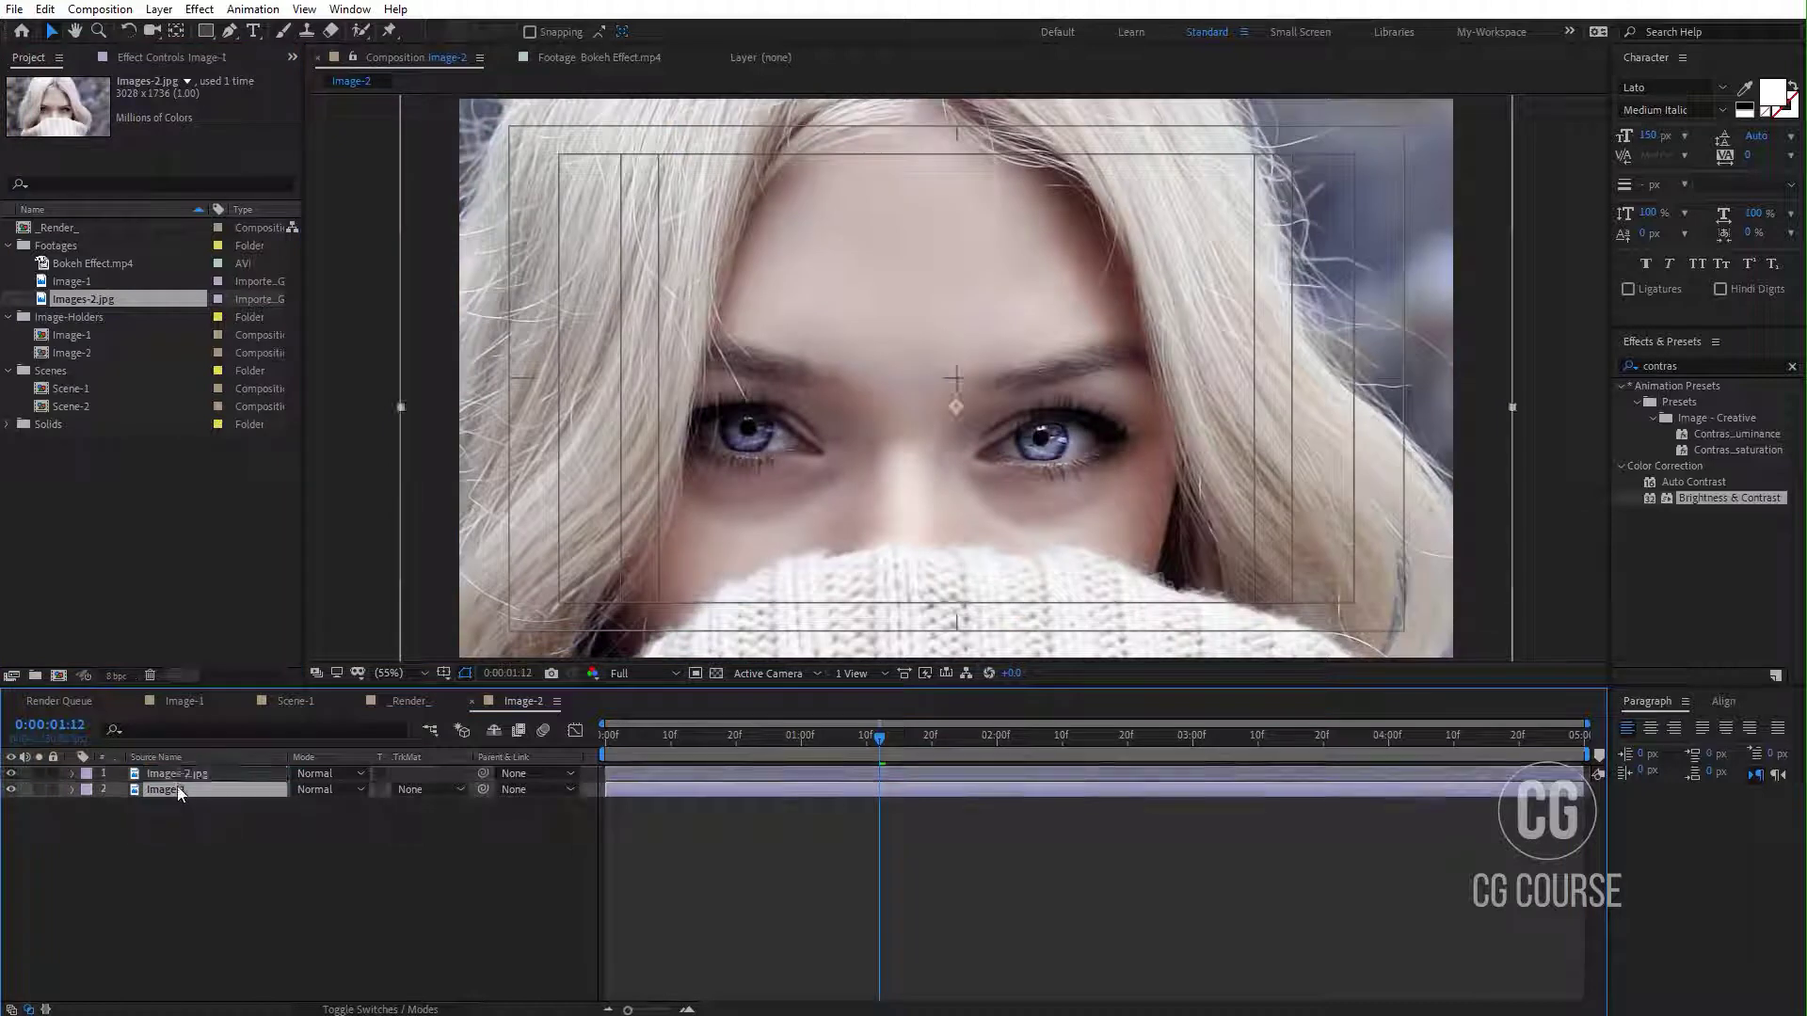
{"action": "key", "text": "Delete"}
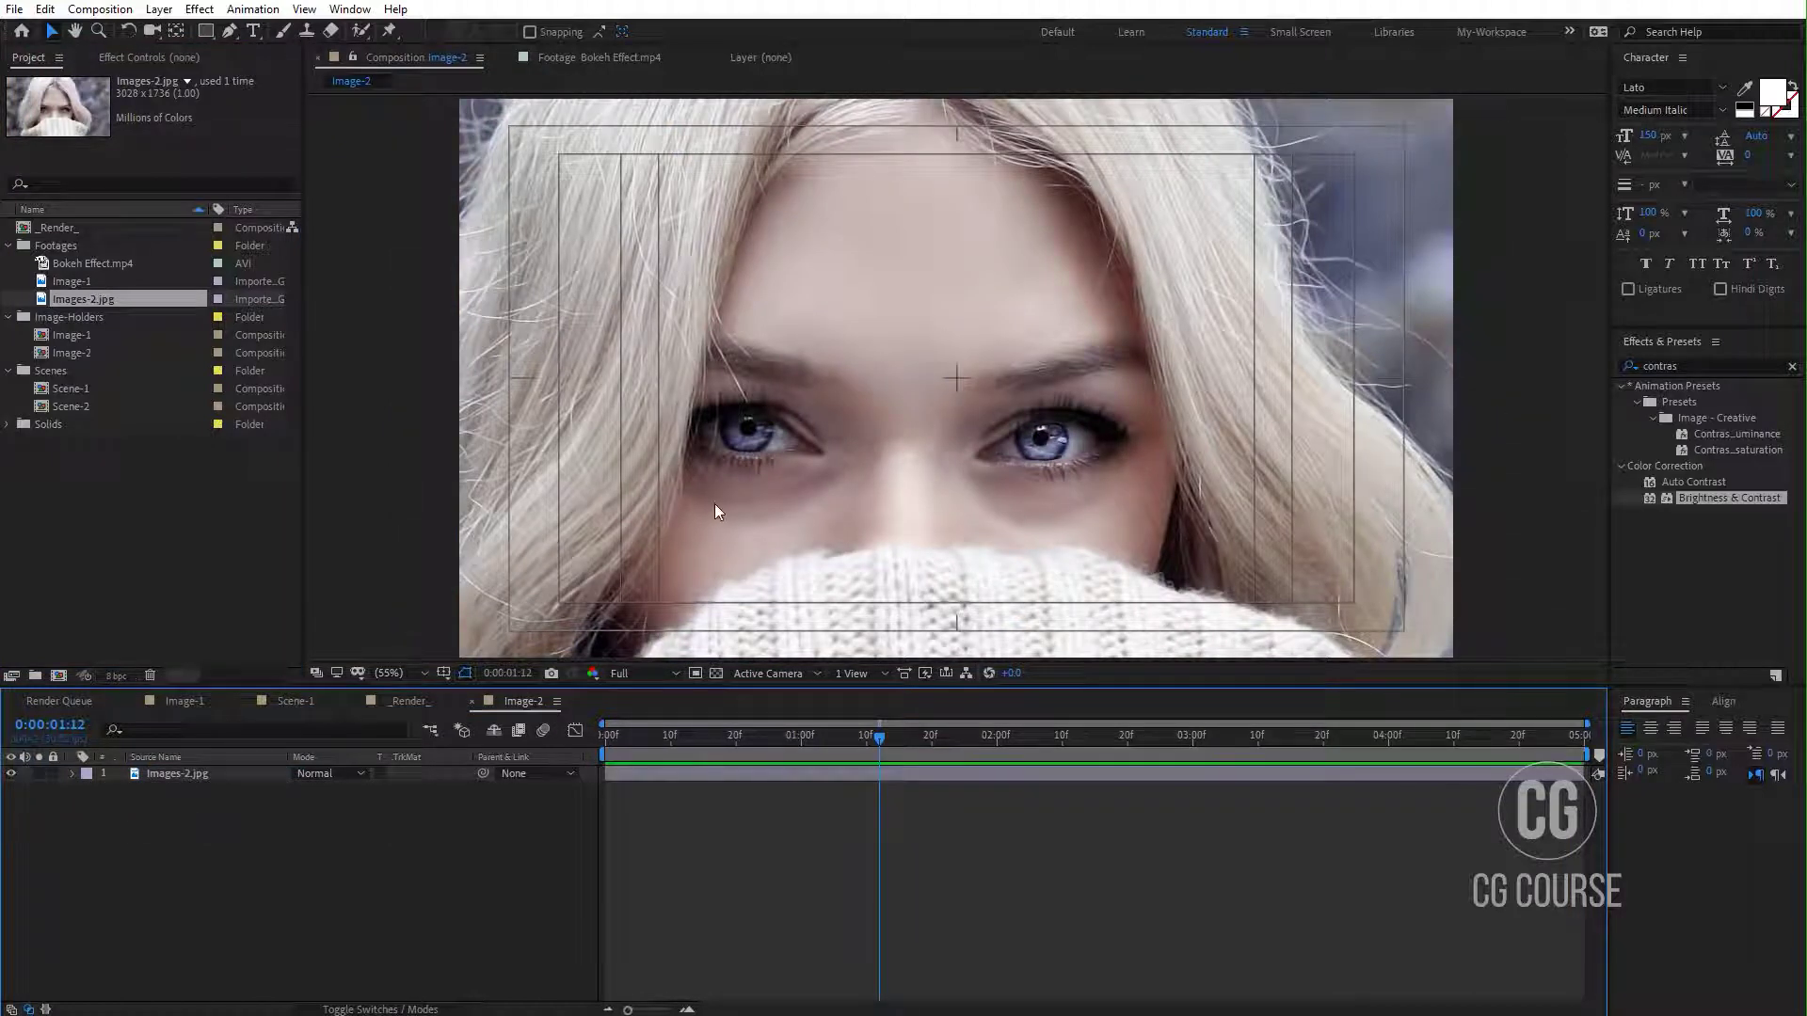
Step: Zoom the viewer to 25%, set Images-2.jpg to 78% scale at 0:00, and shift it down
{"action": "scroll", "coordinate": [714, 504], "scroll_direction": "down", "scroll_amount": 1}
{"action": "key", "text": "h"}
{"action": "key", "text": "comma"}
{"action": "key", "text": "v"}
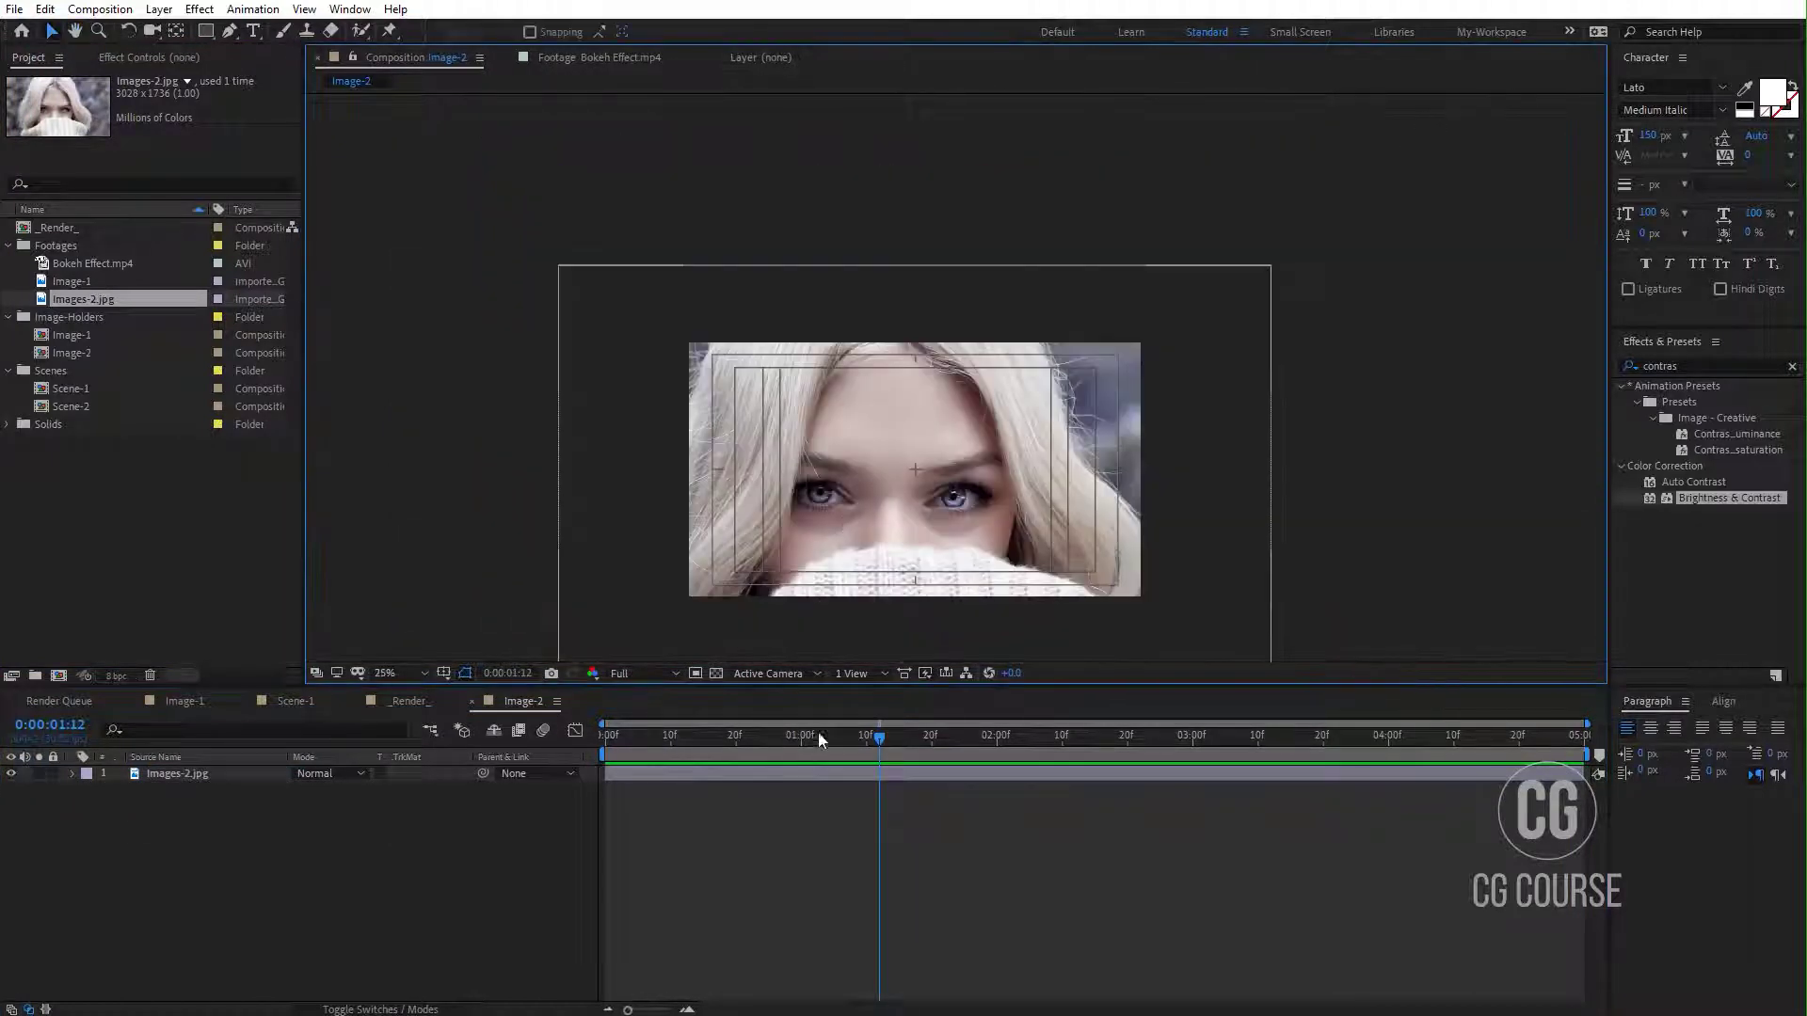
{"action": "left_click_drag", "start_coordinate": [817, 735], "coordinate": [605, 743]}
{"action": "left_click", "coordinate": [217, 774]}
{"action": "key", "text": "s"}
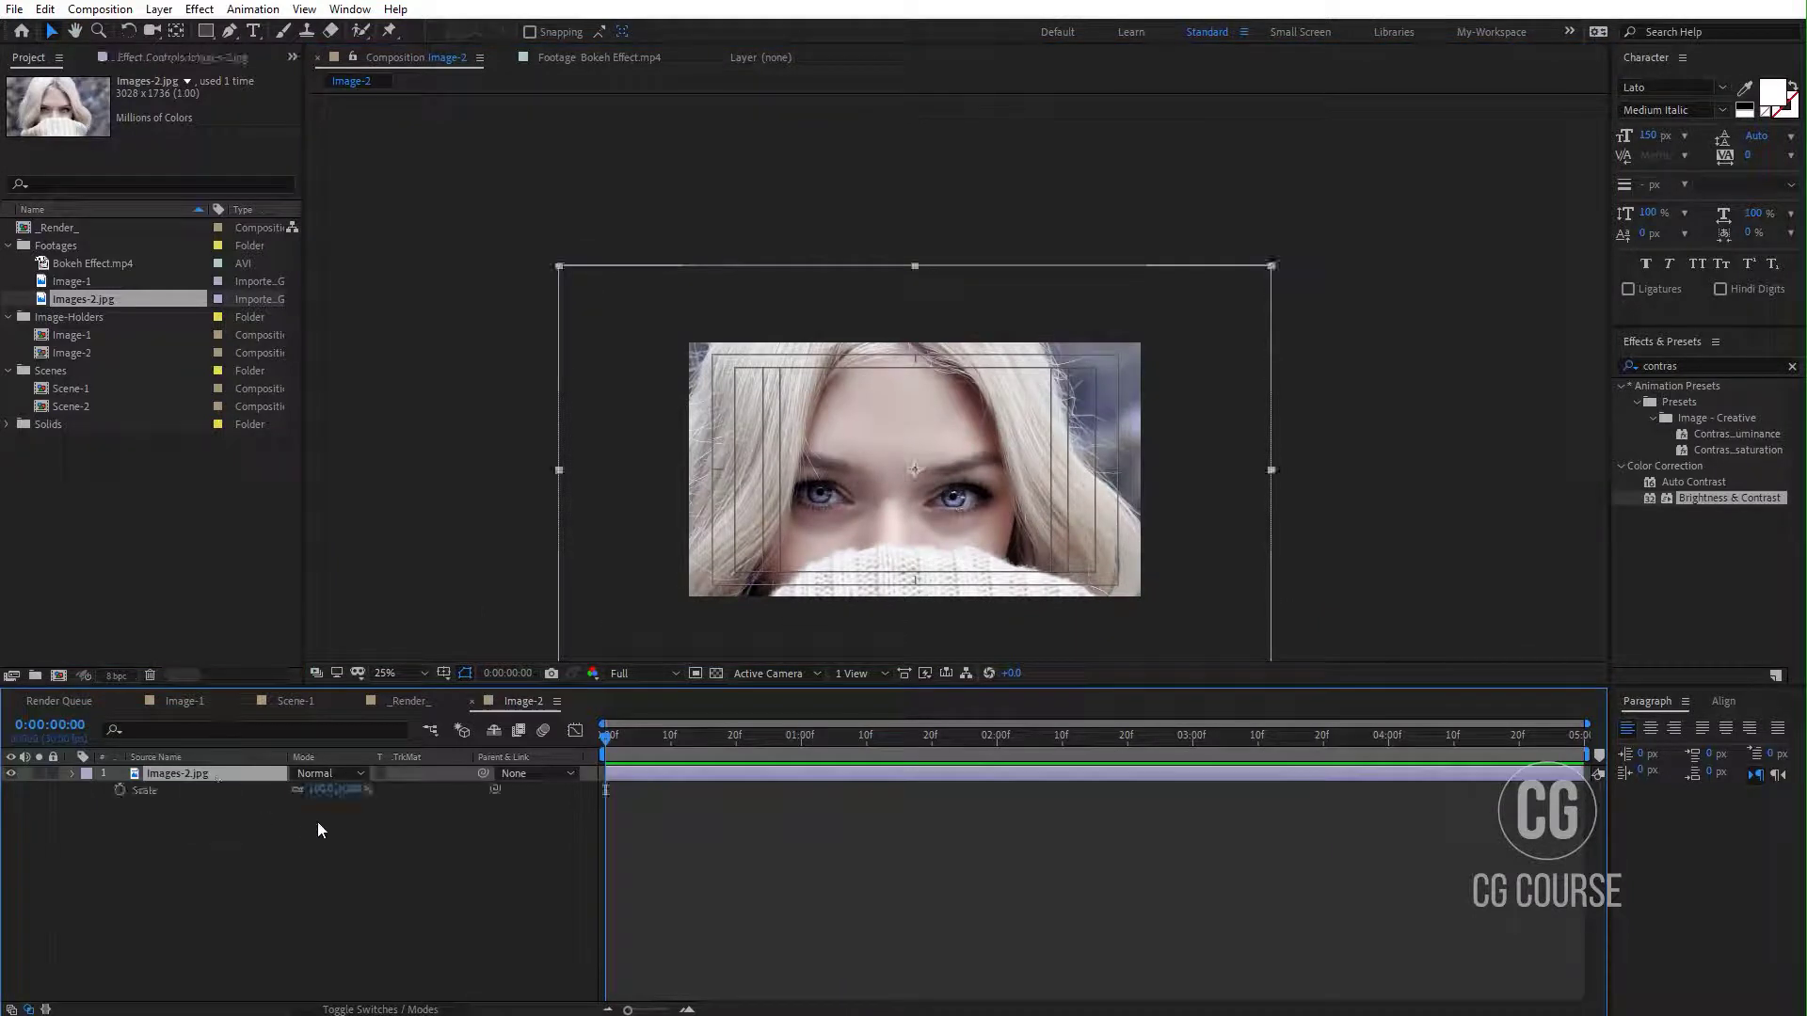
{"action": "left_click_drag", "start_coordinate": [346, 798], "coordinate": [318, 798]}
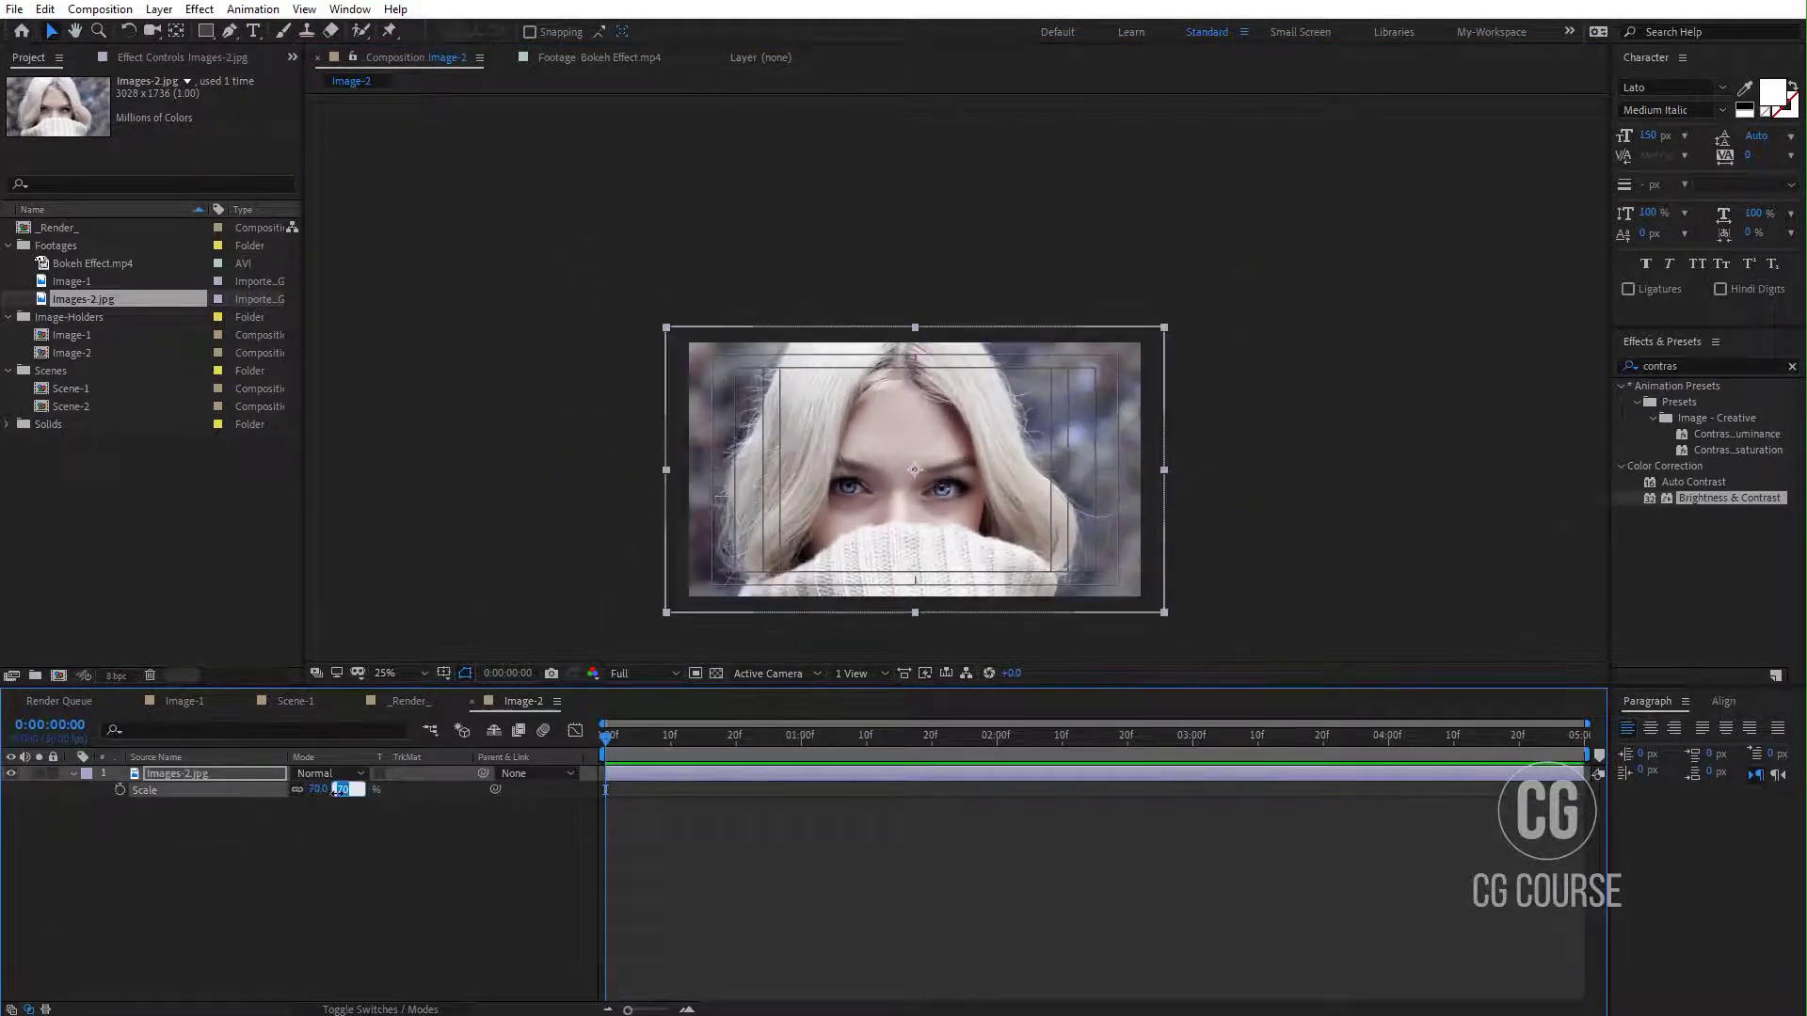
{"action": "left_click", "coordinate": [339, 790]}
{"action": "type", "text": "78"}
{"action": "key", "text": "Return"}
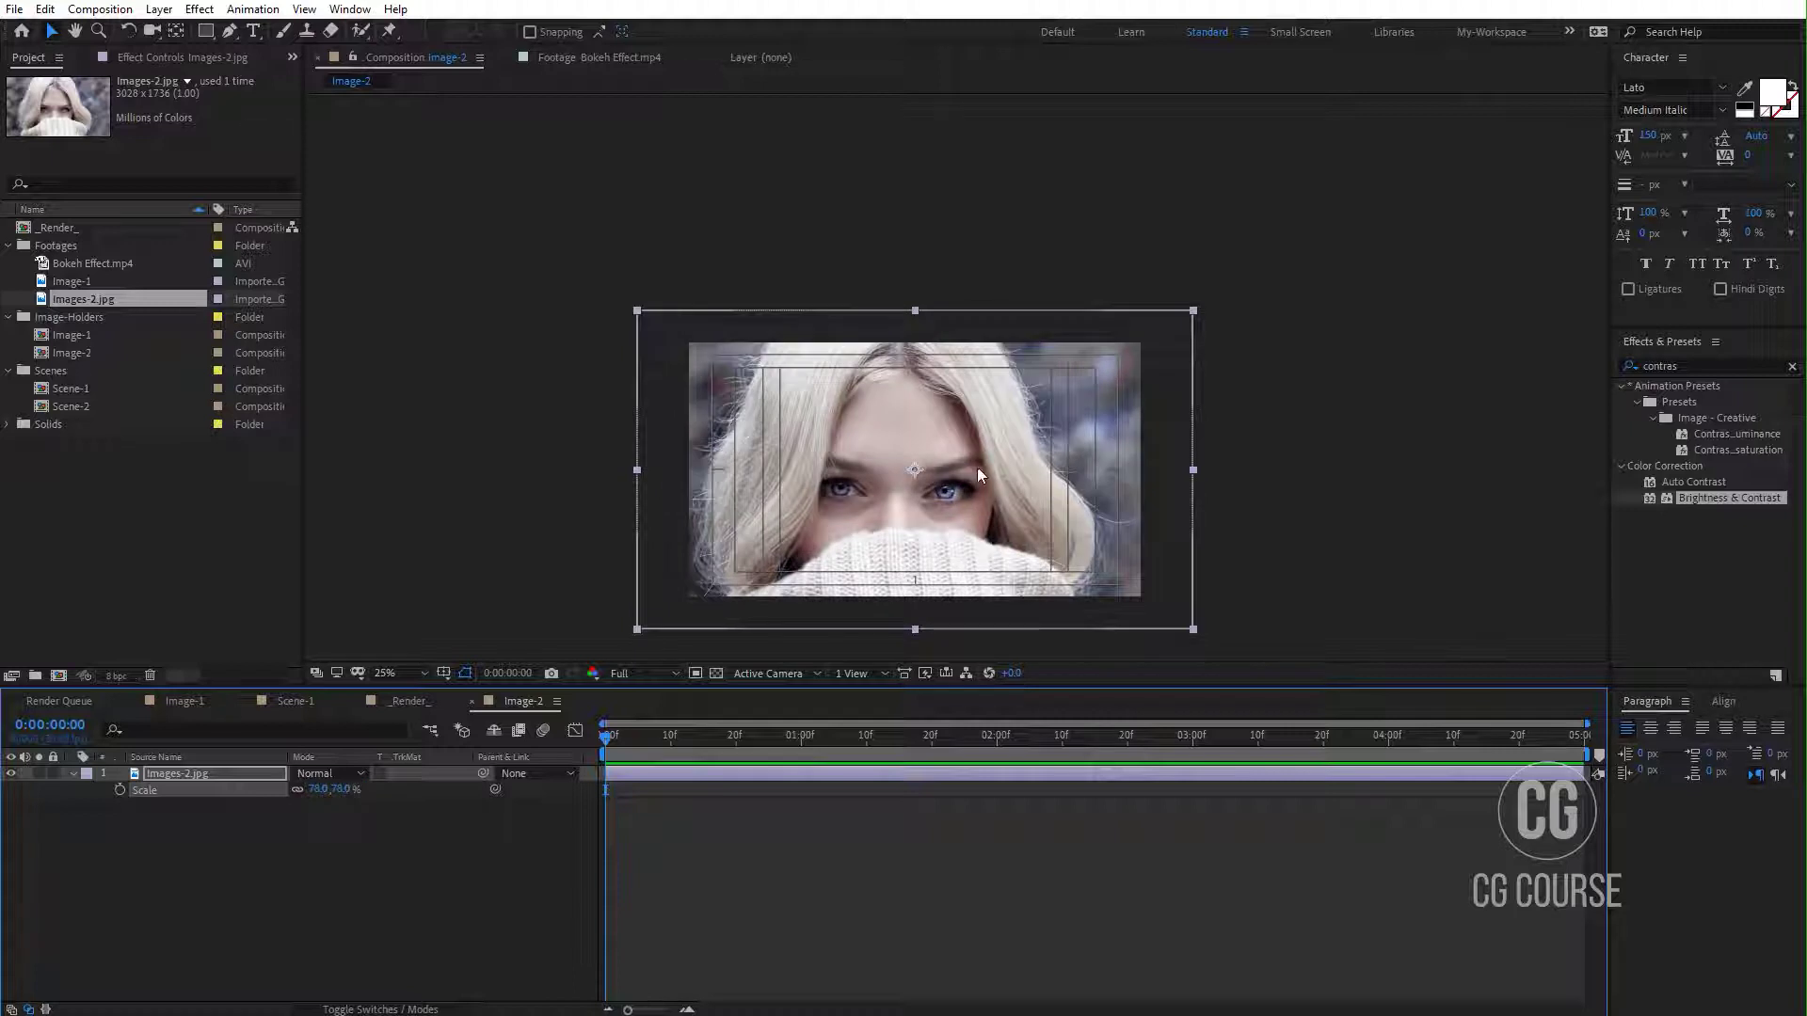
{"action": "left_click", "coordinate": [976, 459]}
{"action": "left_click_drag", "start_coordinate": [975, 452], "coordinate": [976, 476]}
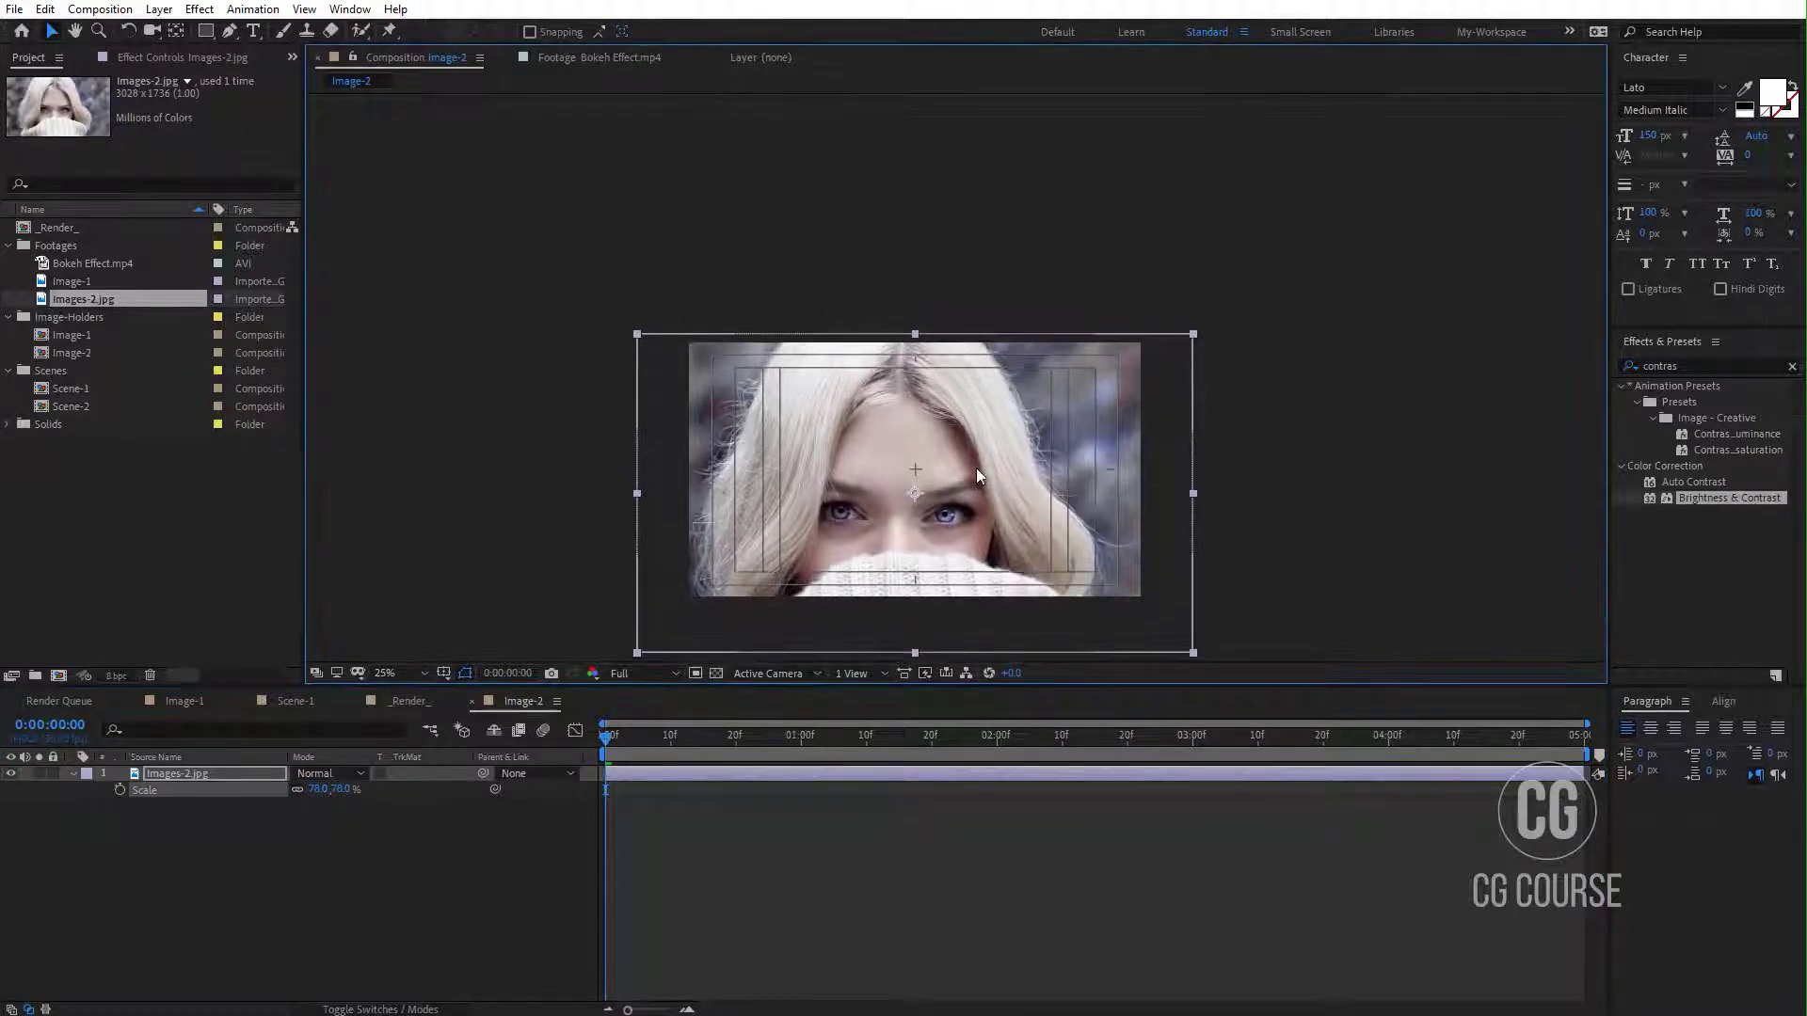
Step: Keyframe Scale at 78% at 0:00 and 70% at 0:00:04:29, then preview
{"action": "left_click", "coordinate": [120, 791]}
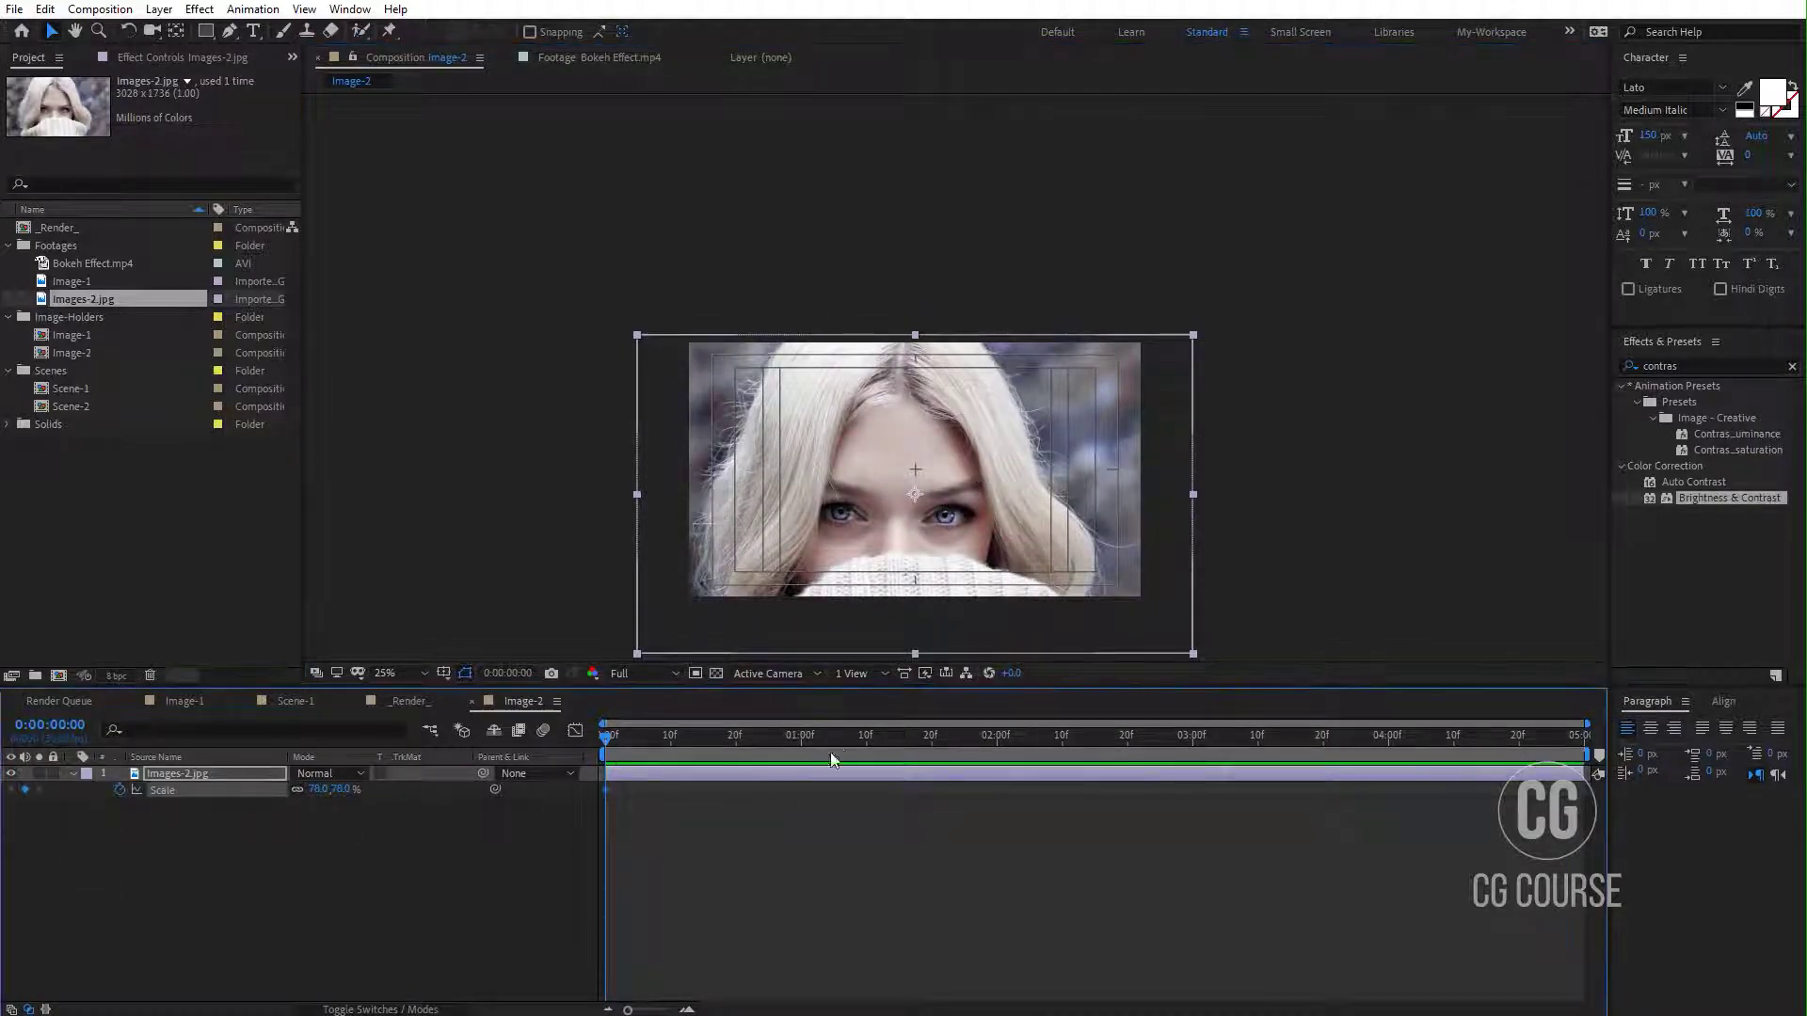
{"action": "left_click_drag", "start_coordinate": [898, 736], "coordinate": [1578, 736]}
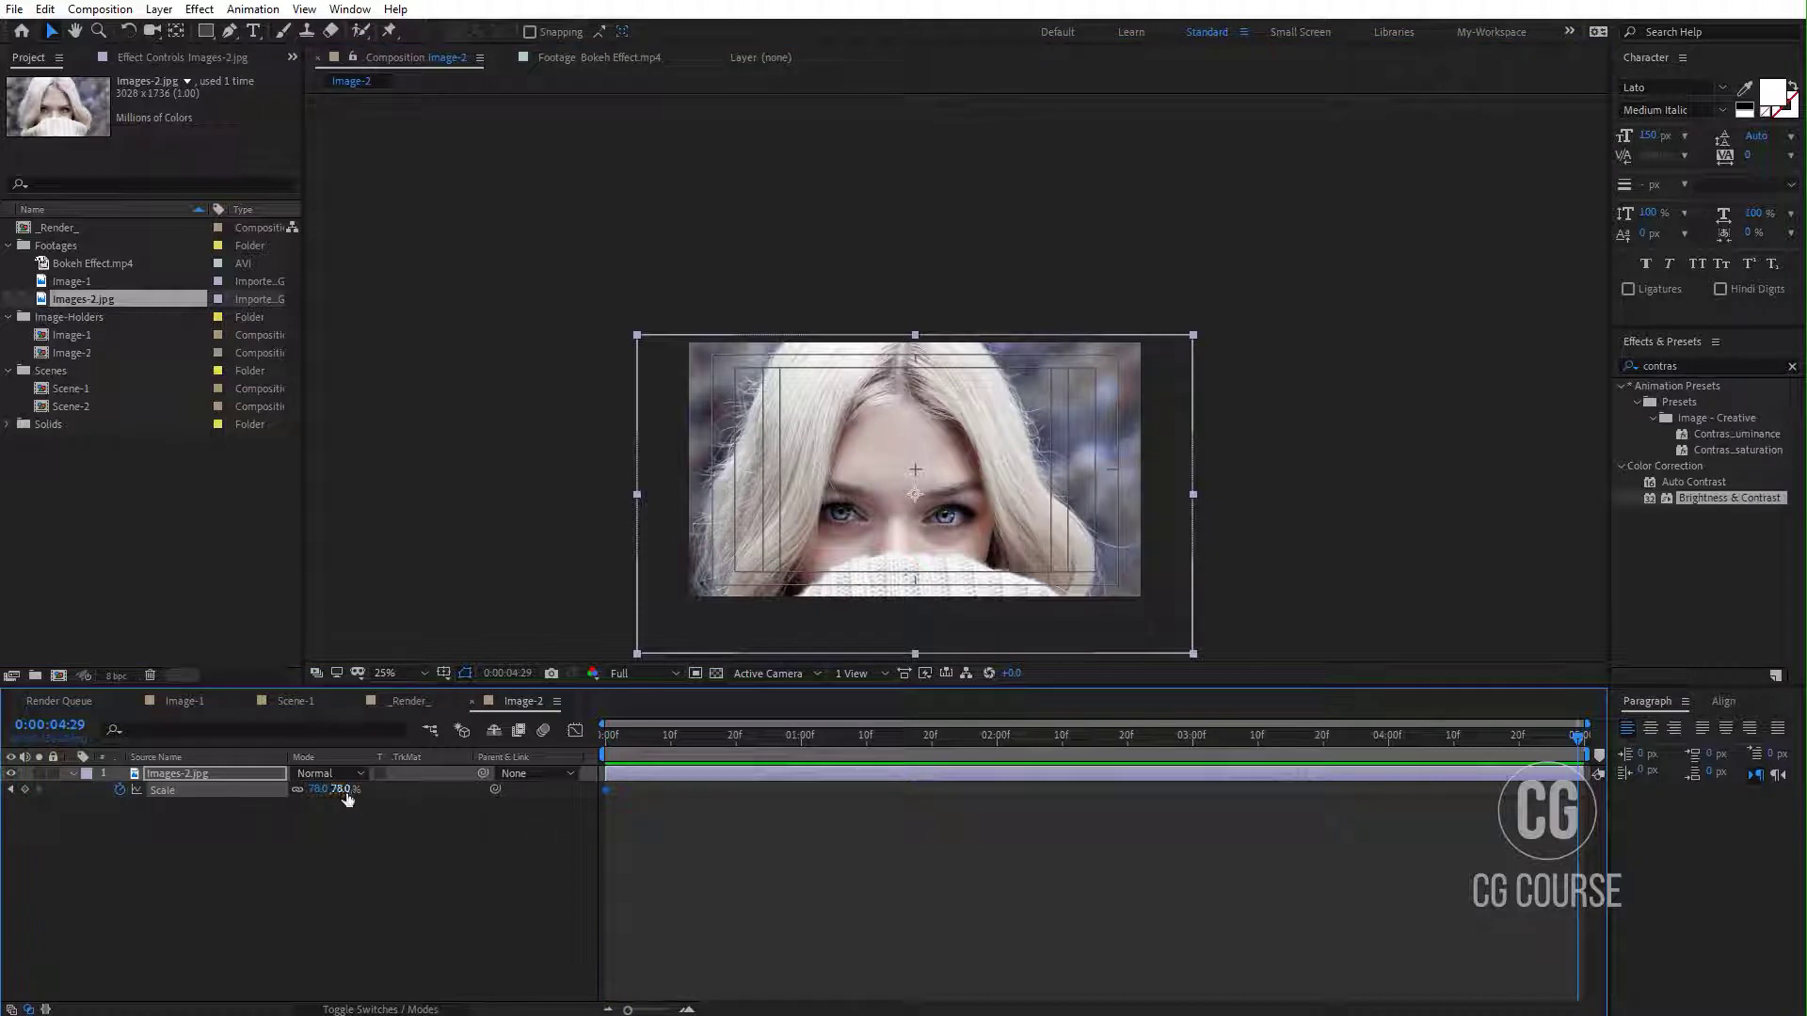
{"action": "left_click", "coordinate": [343, 791]}
{"action": "key", "text": "Return"}
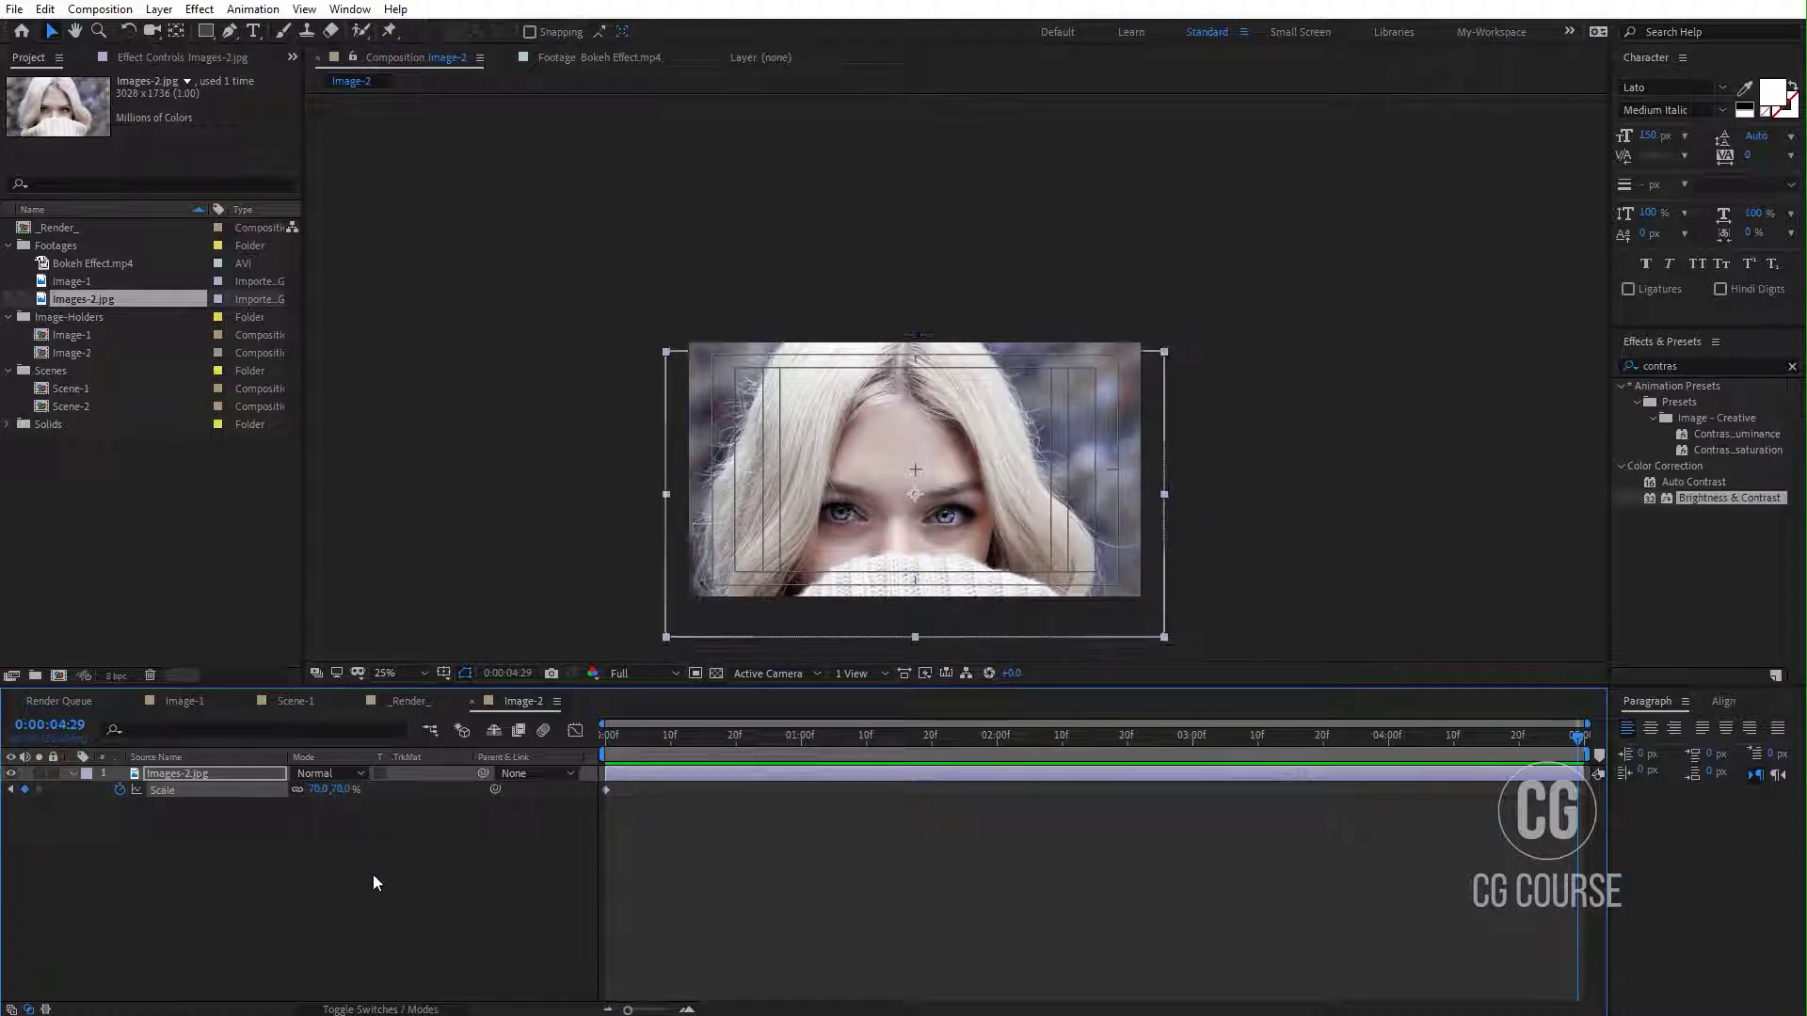
{"action": "key", "text": "space"}
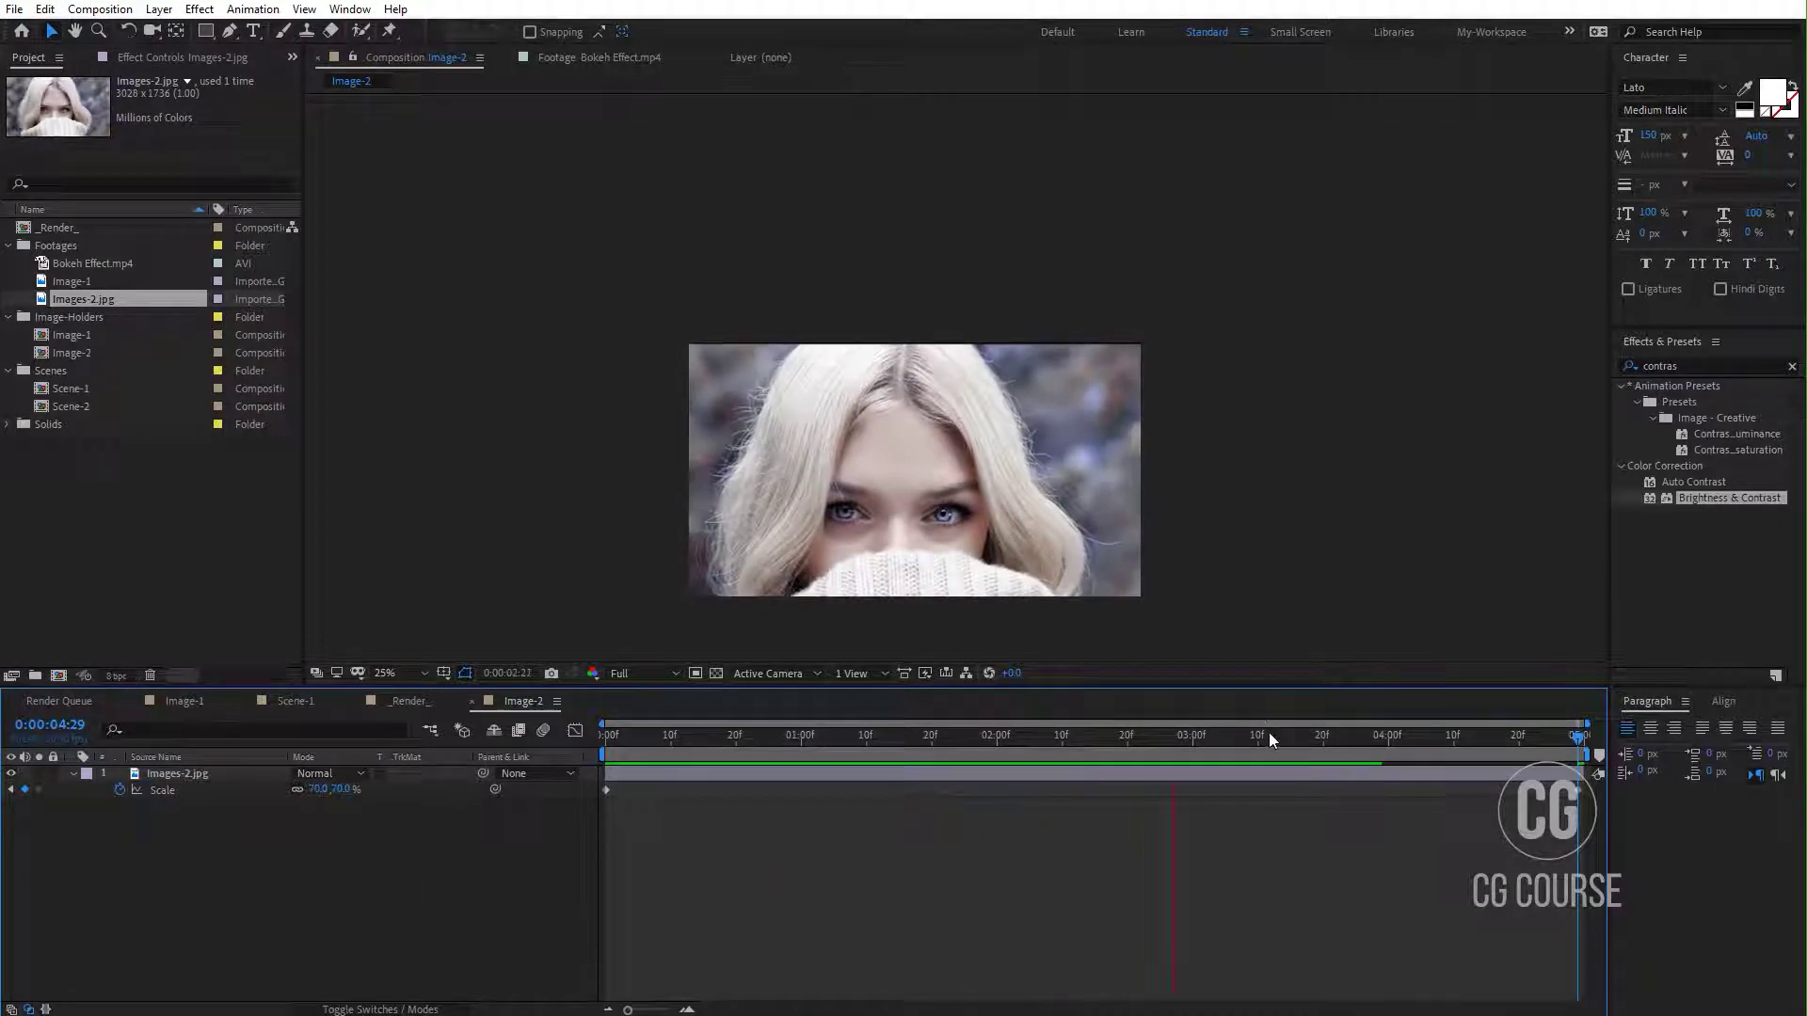
{"action": "left_click", "coordinate": [1073, 489]}
Step: Nudge the photo up, rewind to the start, and bring the _Render_ composition forward
{"action": "key", "text": "Up"}
{"action": "key", "text": "Up"}
{"action": "key", "text": "Up"}
{"action": "key", "text": "Up"}
{"action": "key", "text": "Up"}
{"action": "key", "text": "Up"}
{"action": "key", "text": "Up"}
{"action": "key", "text": "Up"}
{"action": "key", "text": "Up"}
{"action": "key", "text": "Up"}
{"action": "key", "text": "Up"}
{"action": "key", "text": "Up"}
{"action": "key", "text": "Up"}
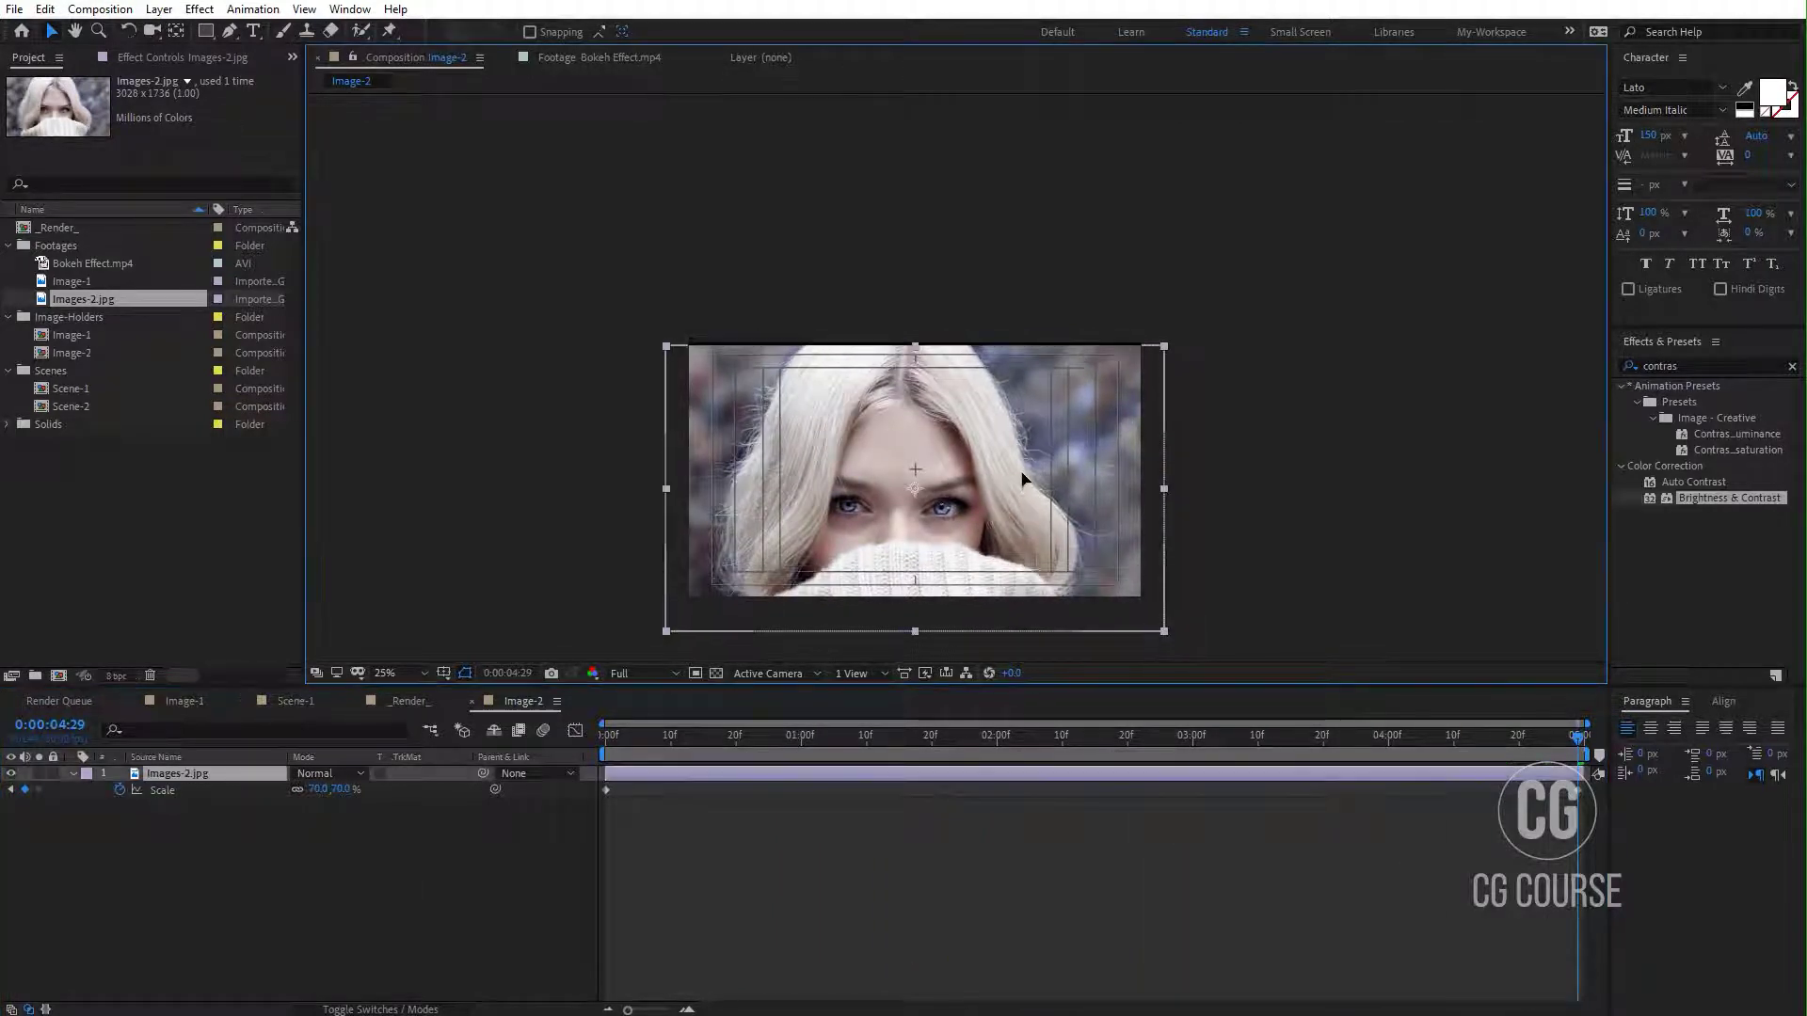
{"action": "left_click_drag", "start_coordinate": [974, 731], "coordinate": [607, 837]}
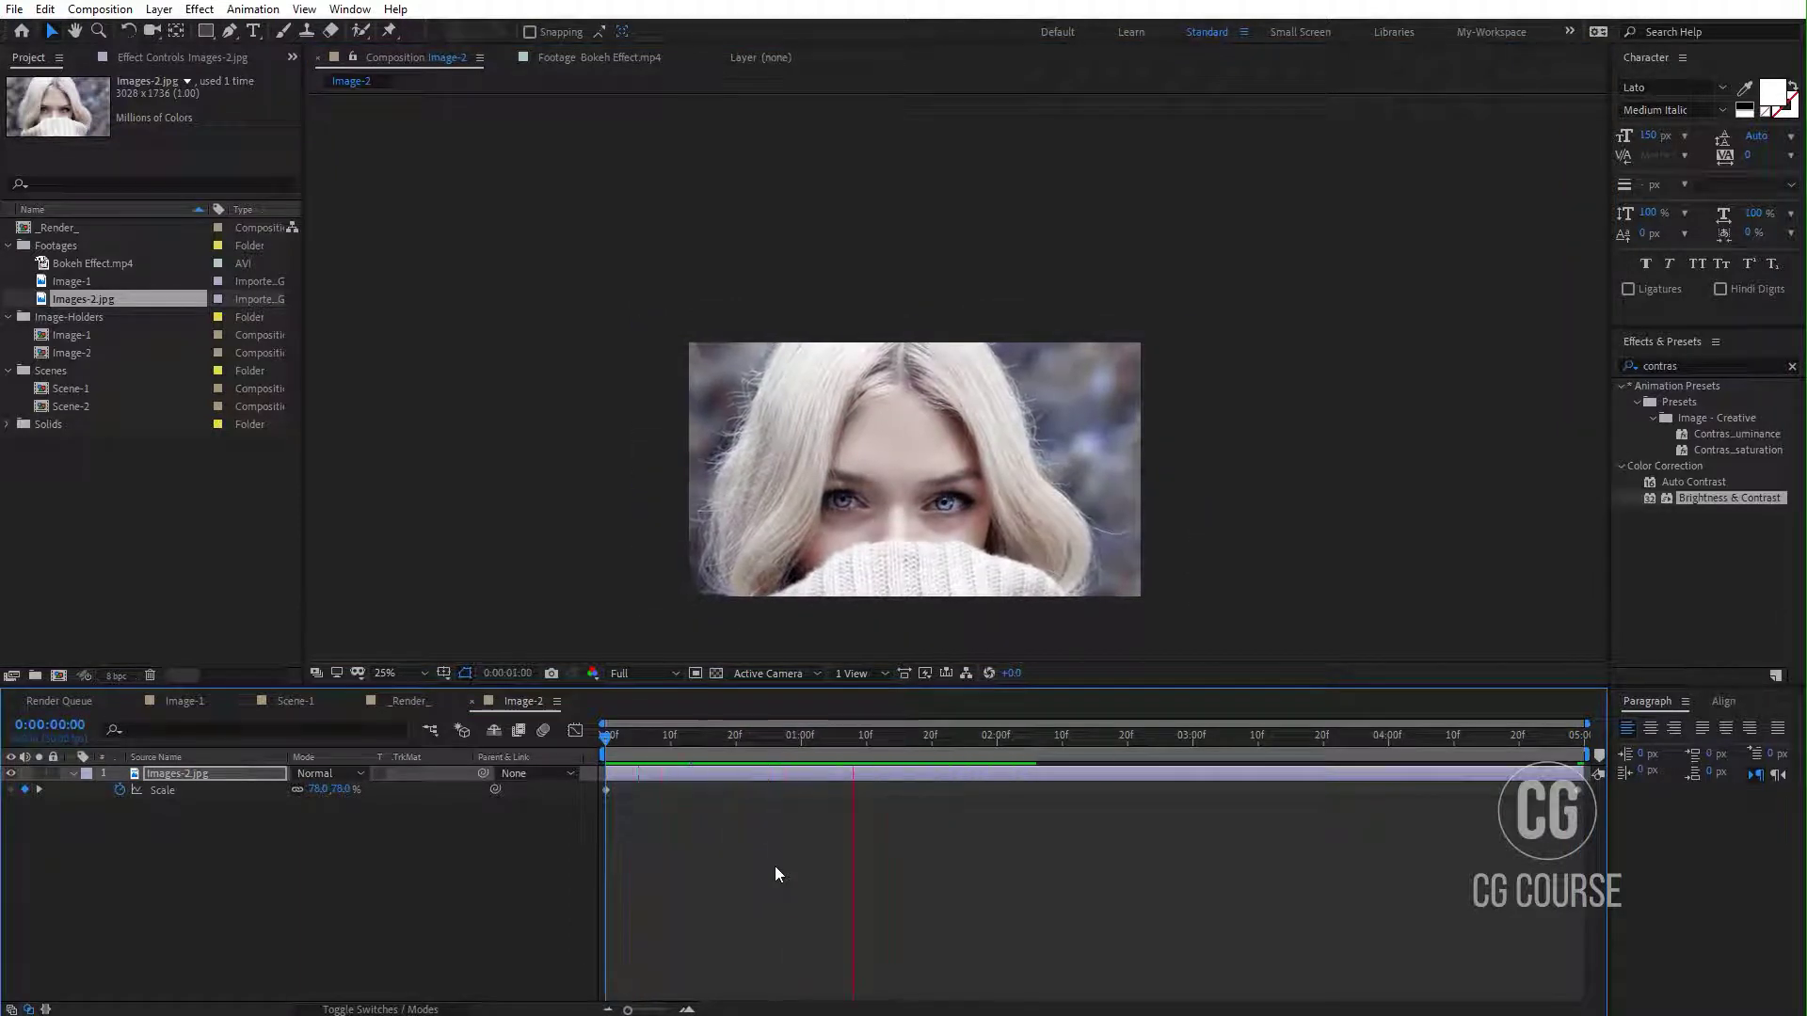
{"action": "left_click", "coordinate": [656, 877]}
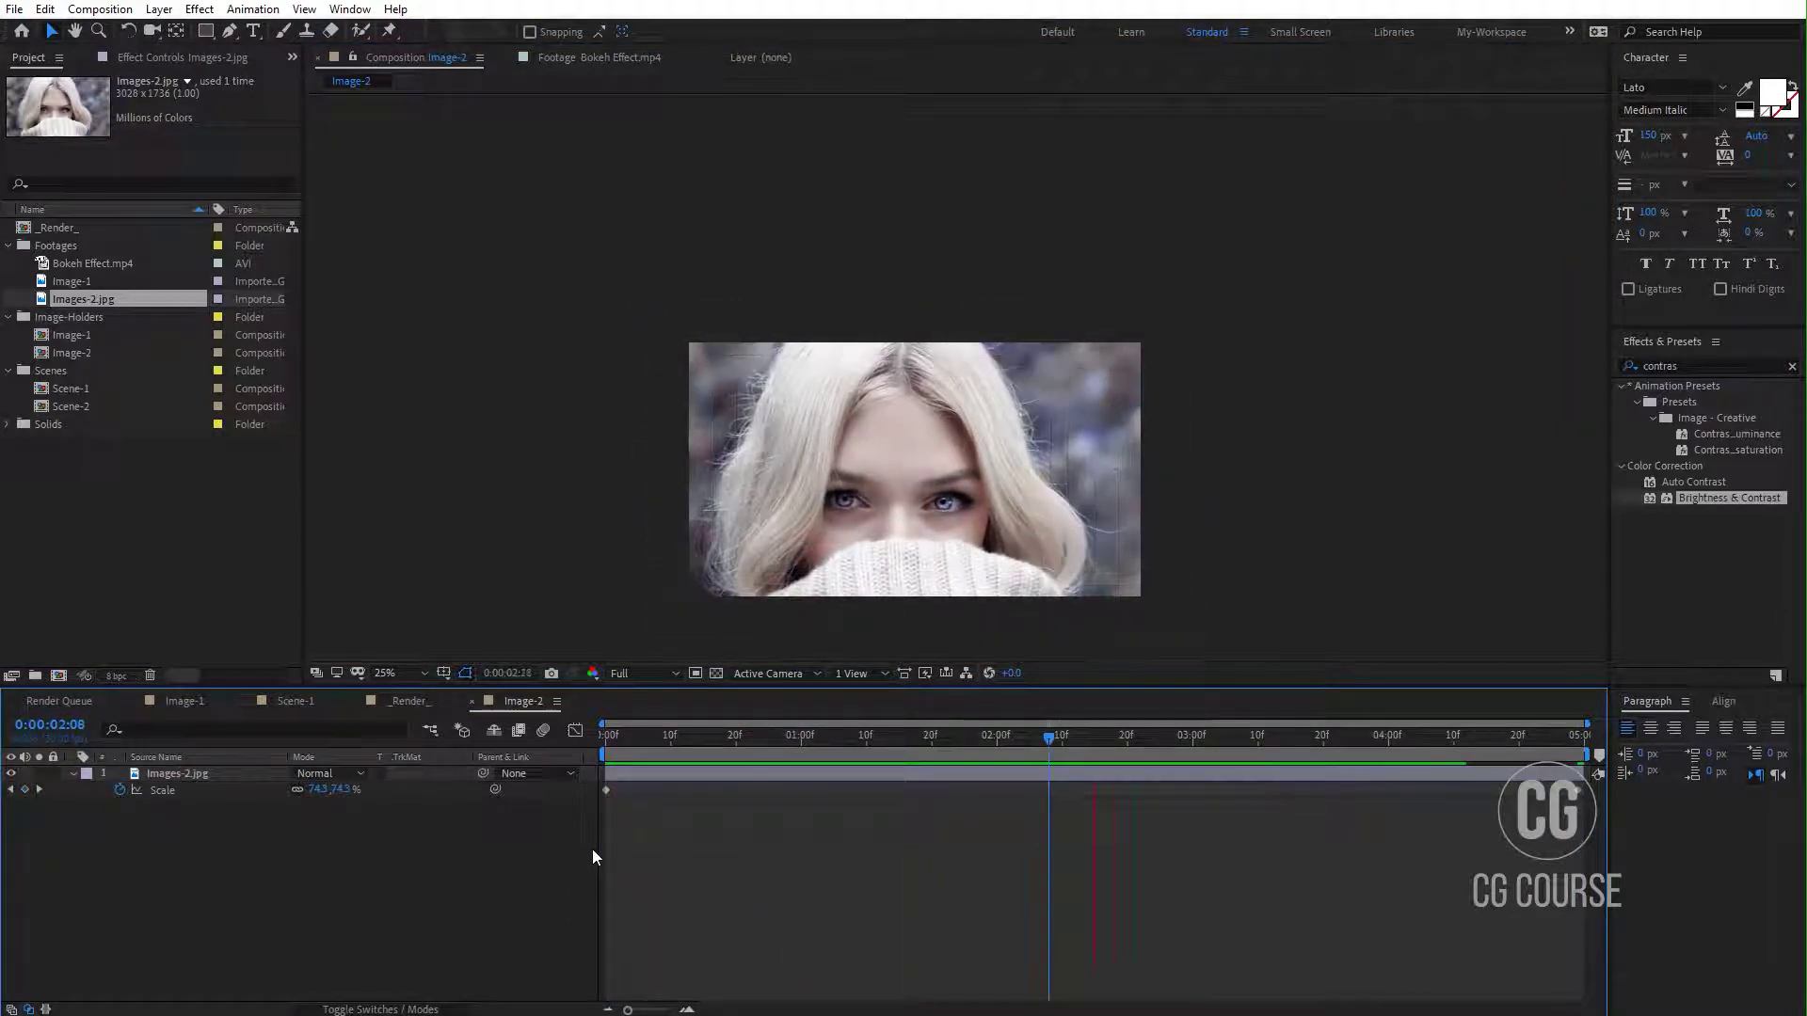
{"action": "key", "text": "space"}
{"action": "left_click_drag", "start_coordinate": [410, 704], "coordinate": [126, 701]}
{"action": "left_click", "coordinate": [128, 701]}
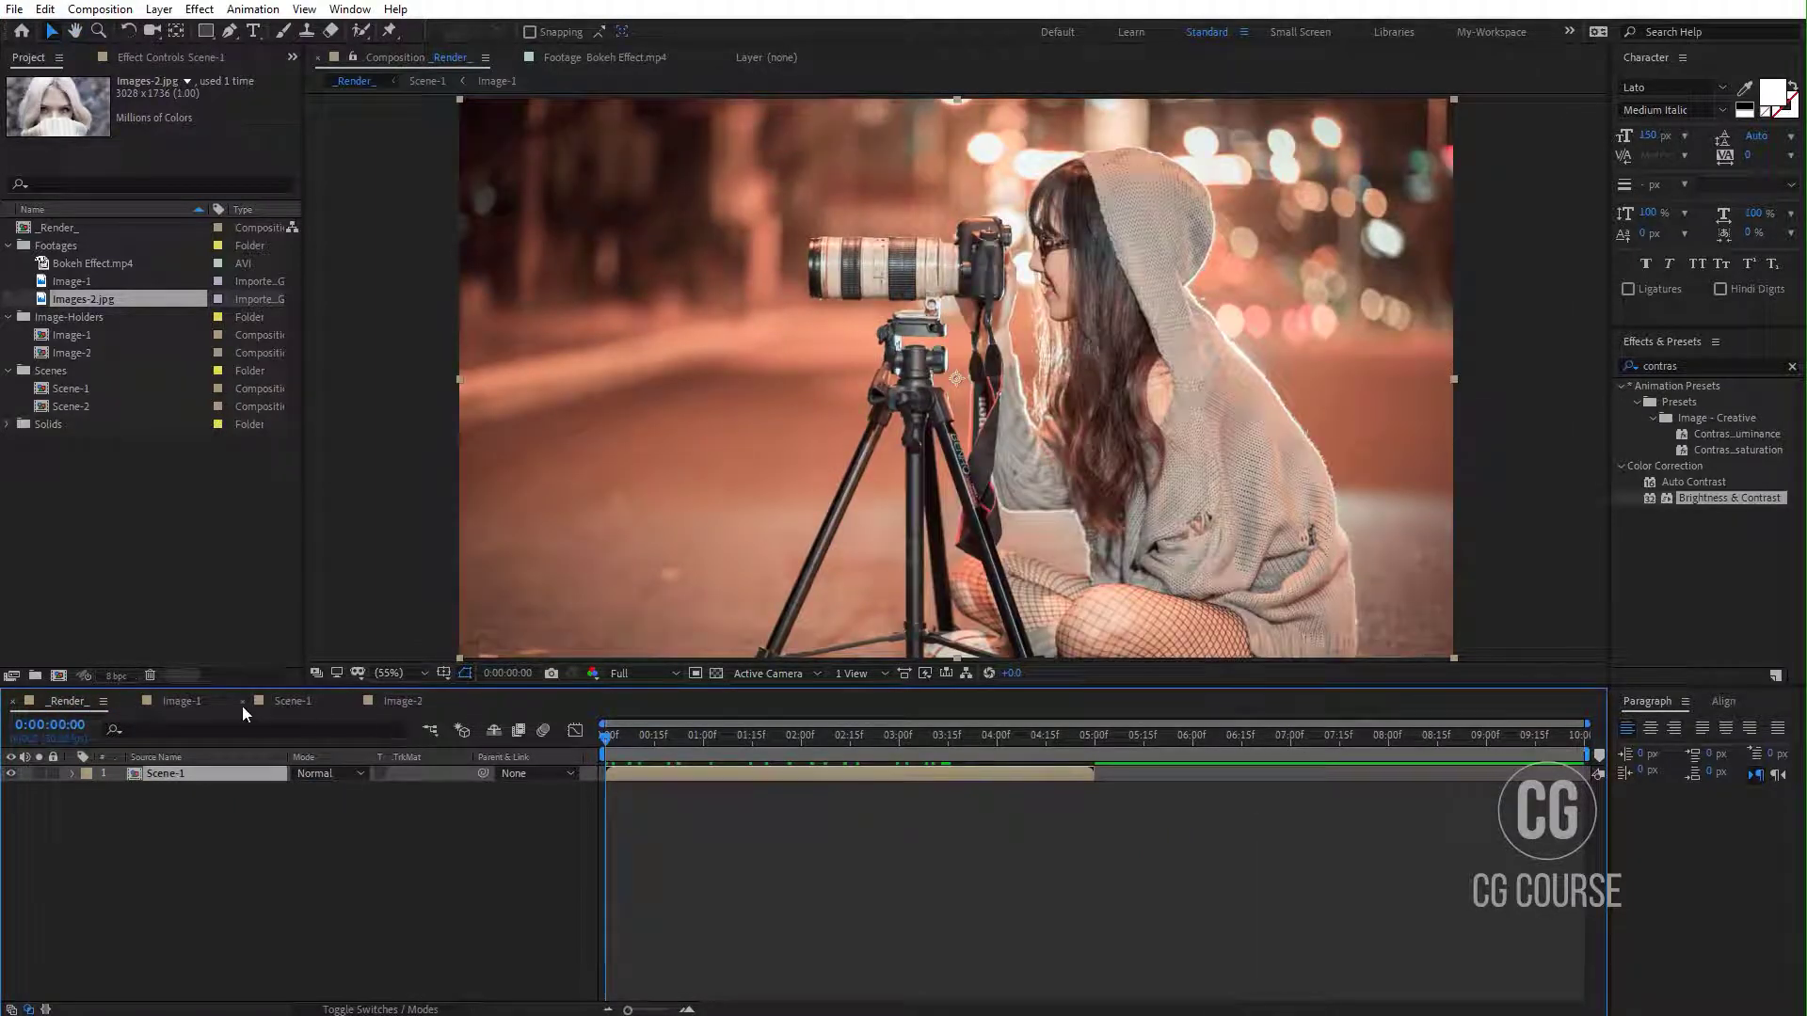
Step: In Scene-2, replace the three [Image-1] layers' source with Image-2
{"action": "double_click", "coordinate": [87, 406]}
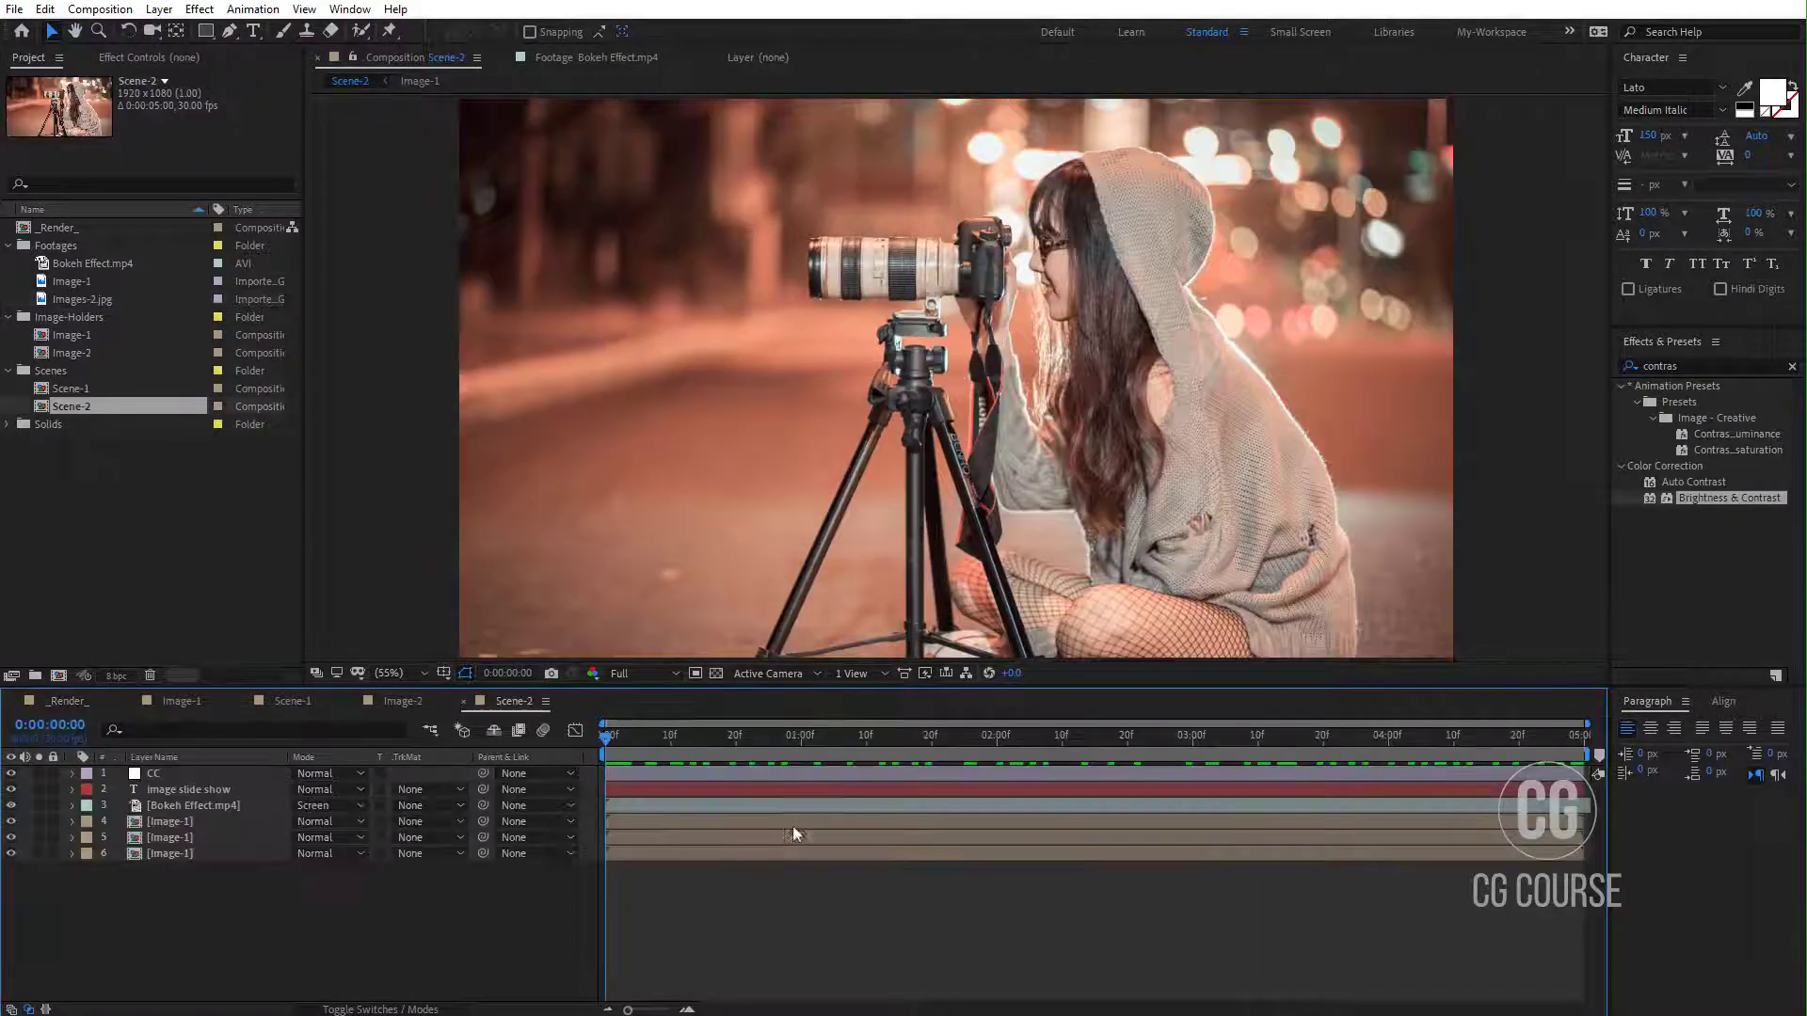
{"action": "left_click_drag", "start_coordinate": [672, 748], "coordinate": [1260, 772]}
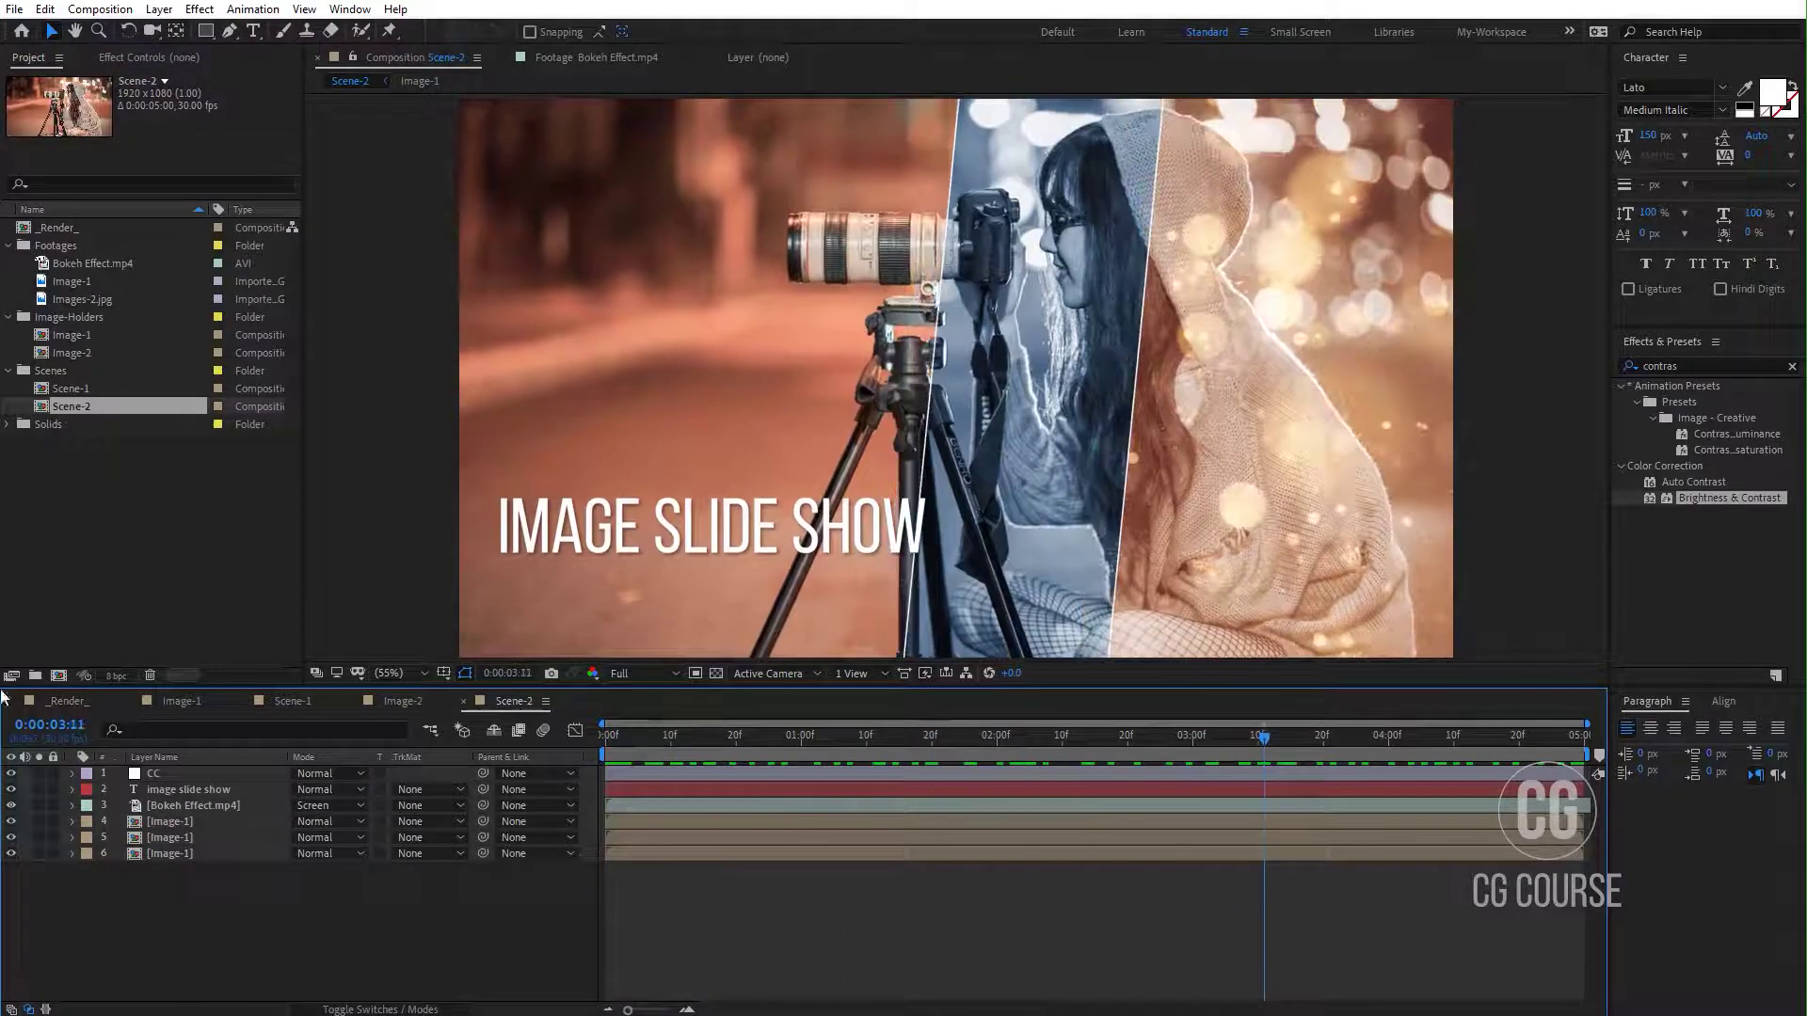
{"action": "left_click_drag", "start_coordinate": [224, 946], "coordinate": [217, 822]}
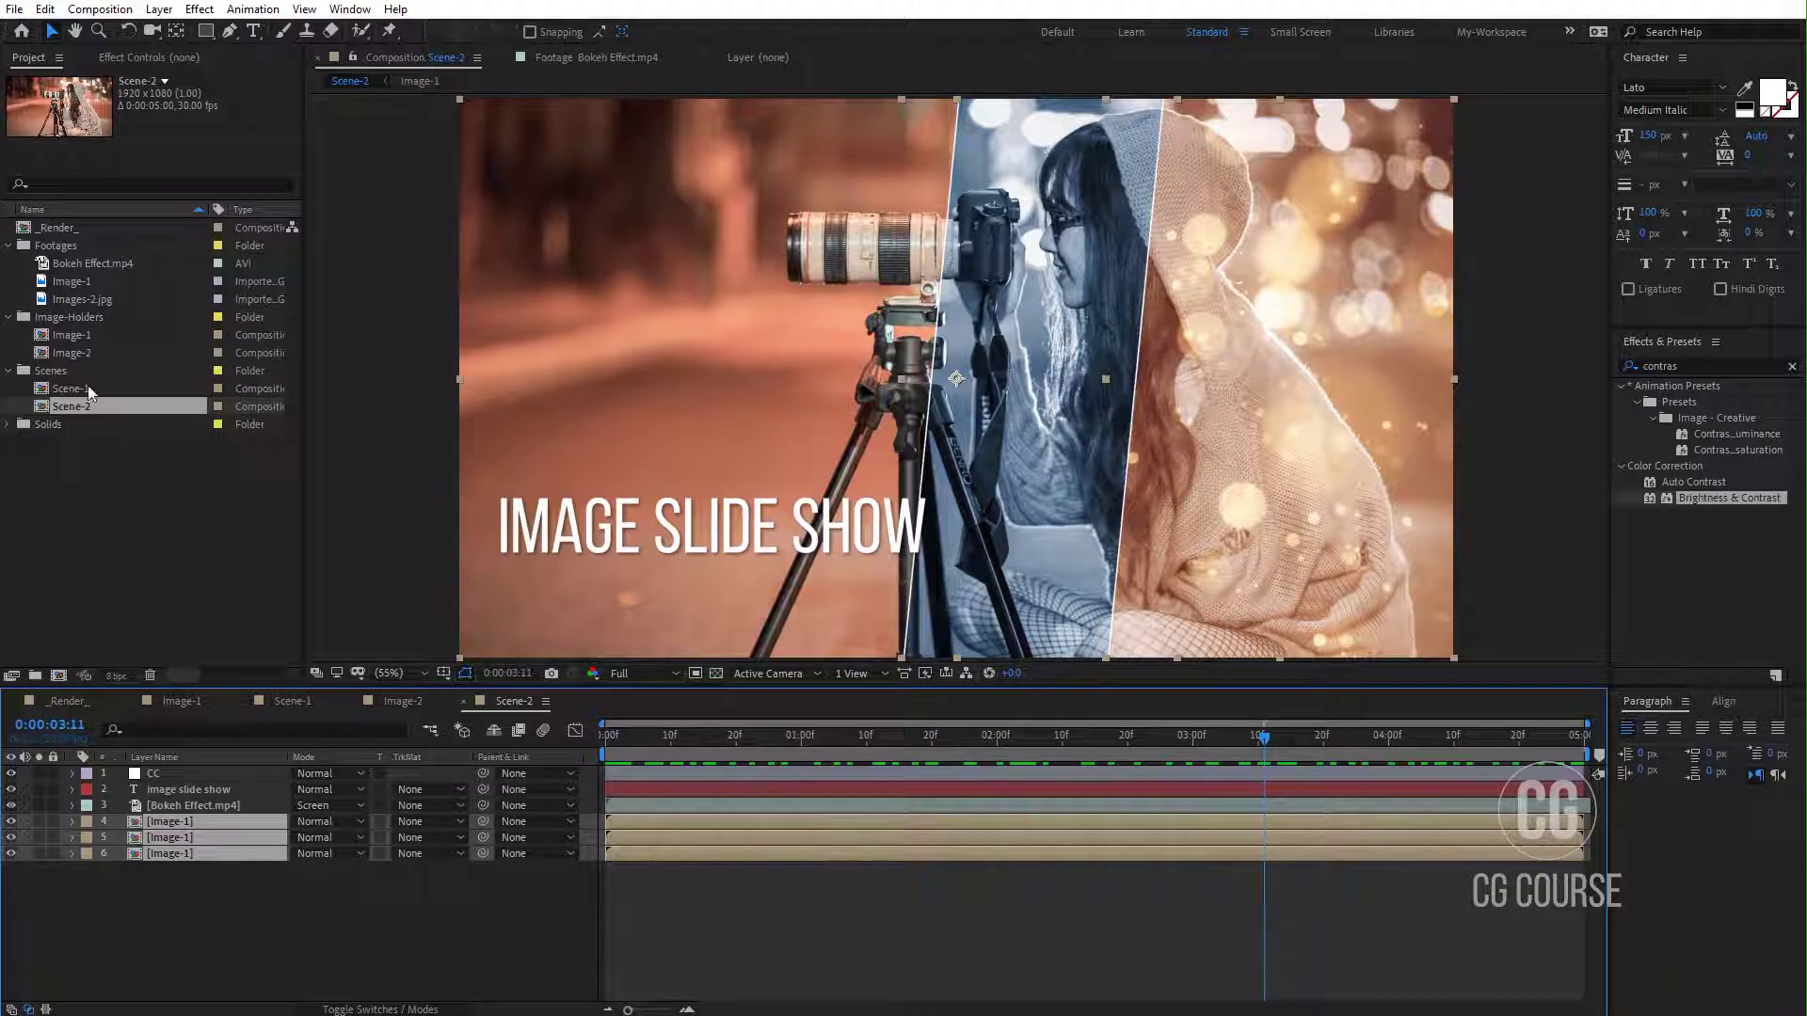
{"action": "left_click", "coordinate": [84, 359]}
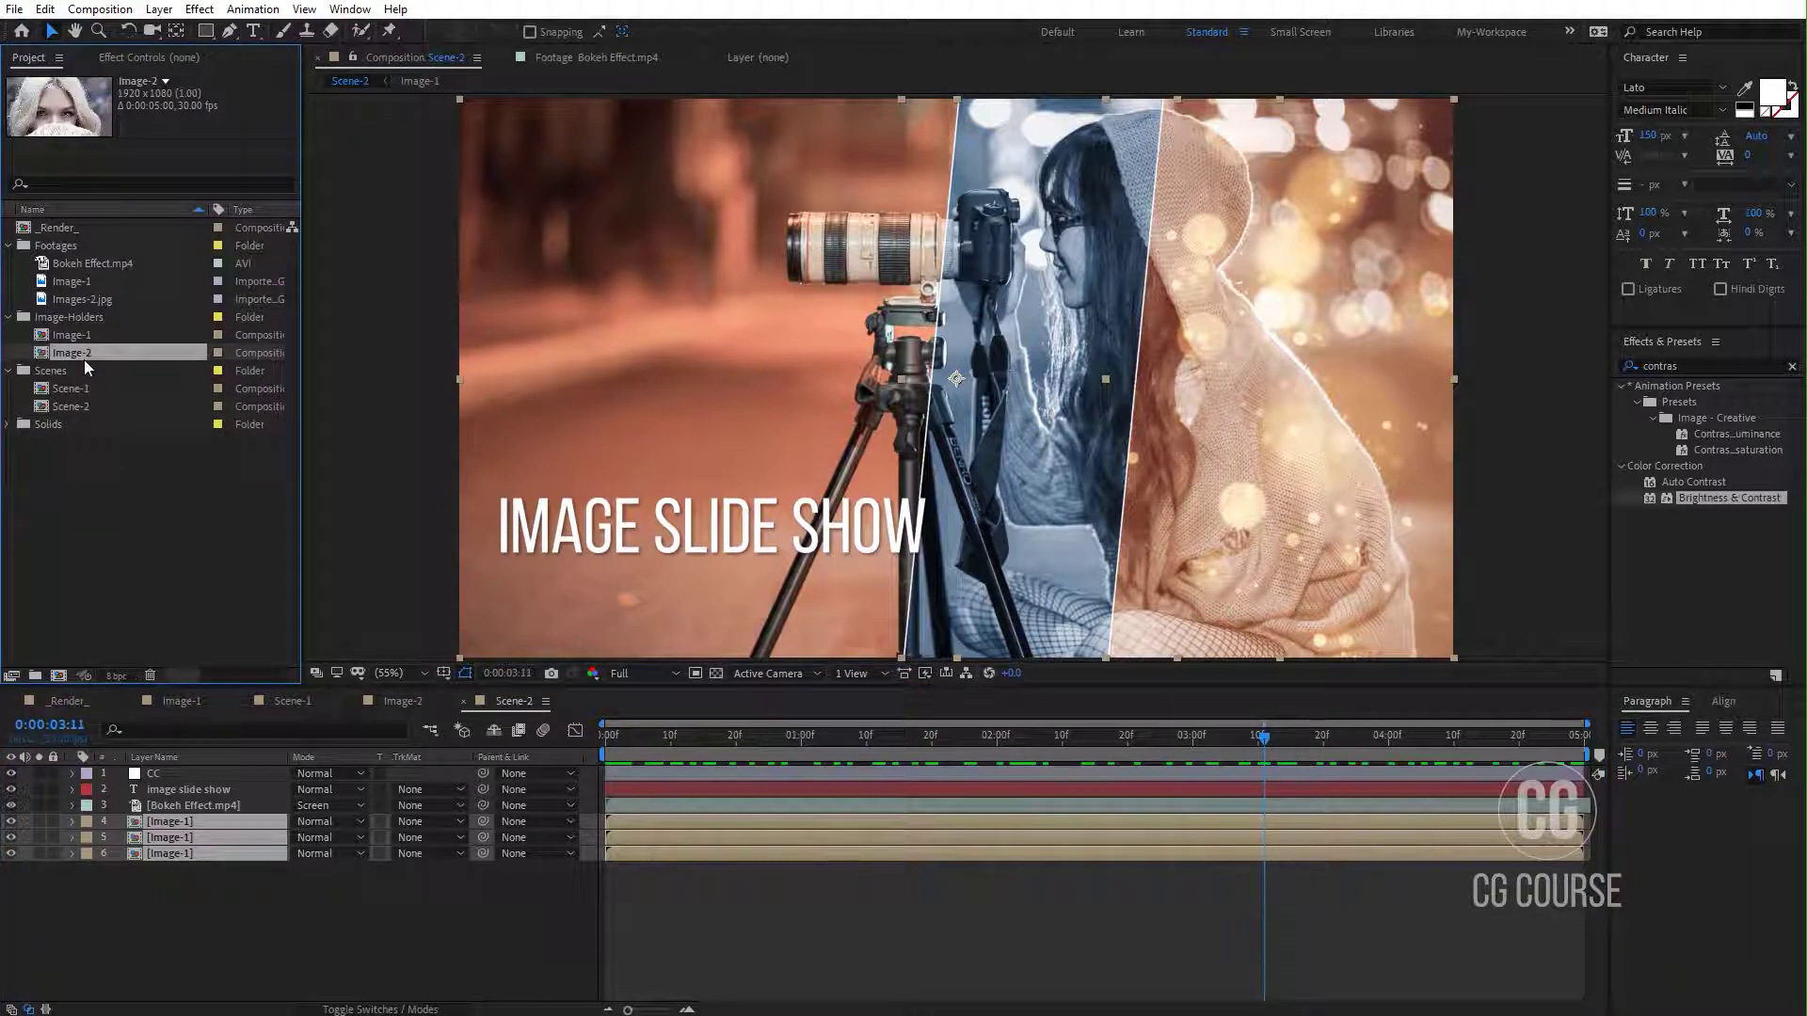
{"action": "left_click_drag", "start_coordinate": [83, 359], "coordinate": [171, 820]}
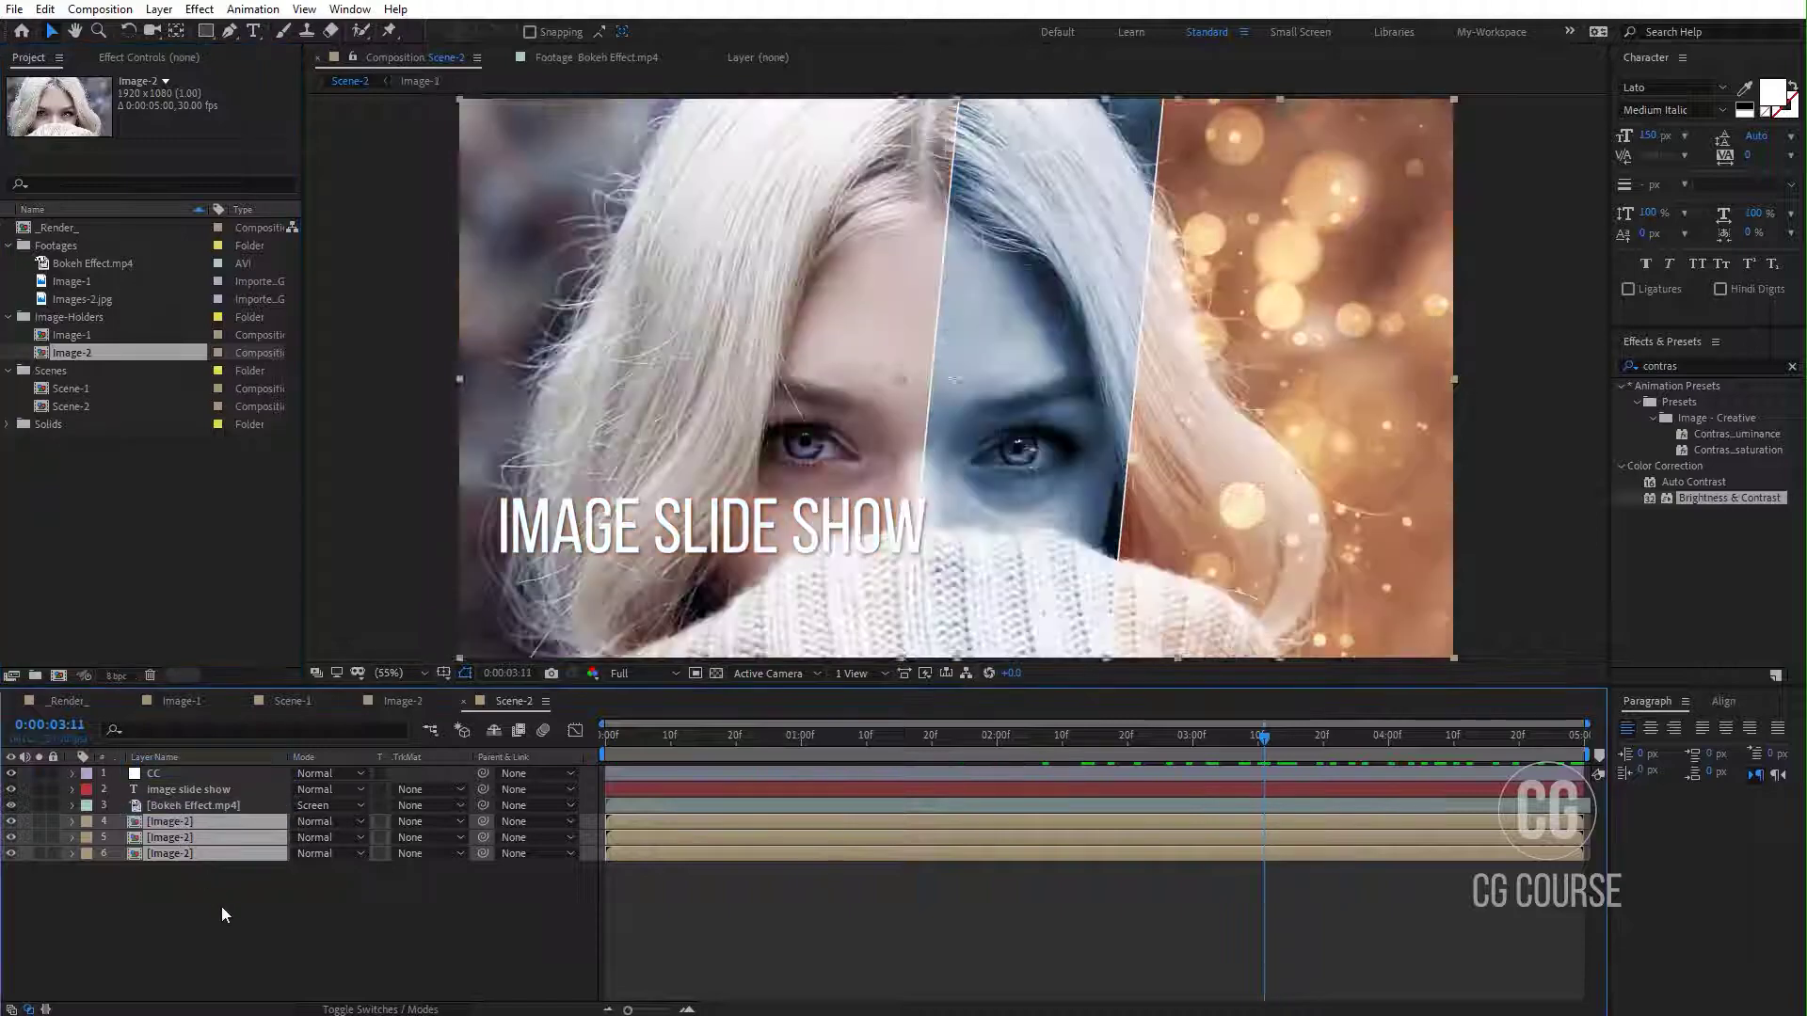
{"action": "left_click", "coordinate": [222, 906]}
{"action": "left_click_drag", "start_coordinate": [923, 747], "coordinate": [1419, 798]}
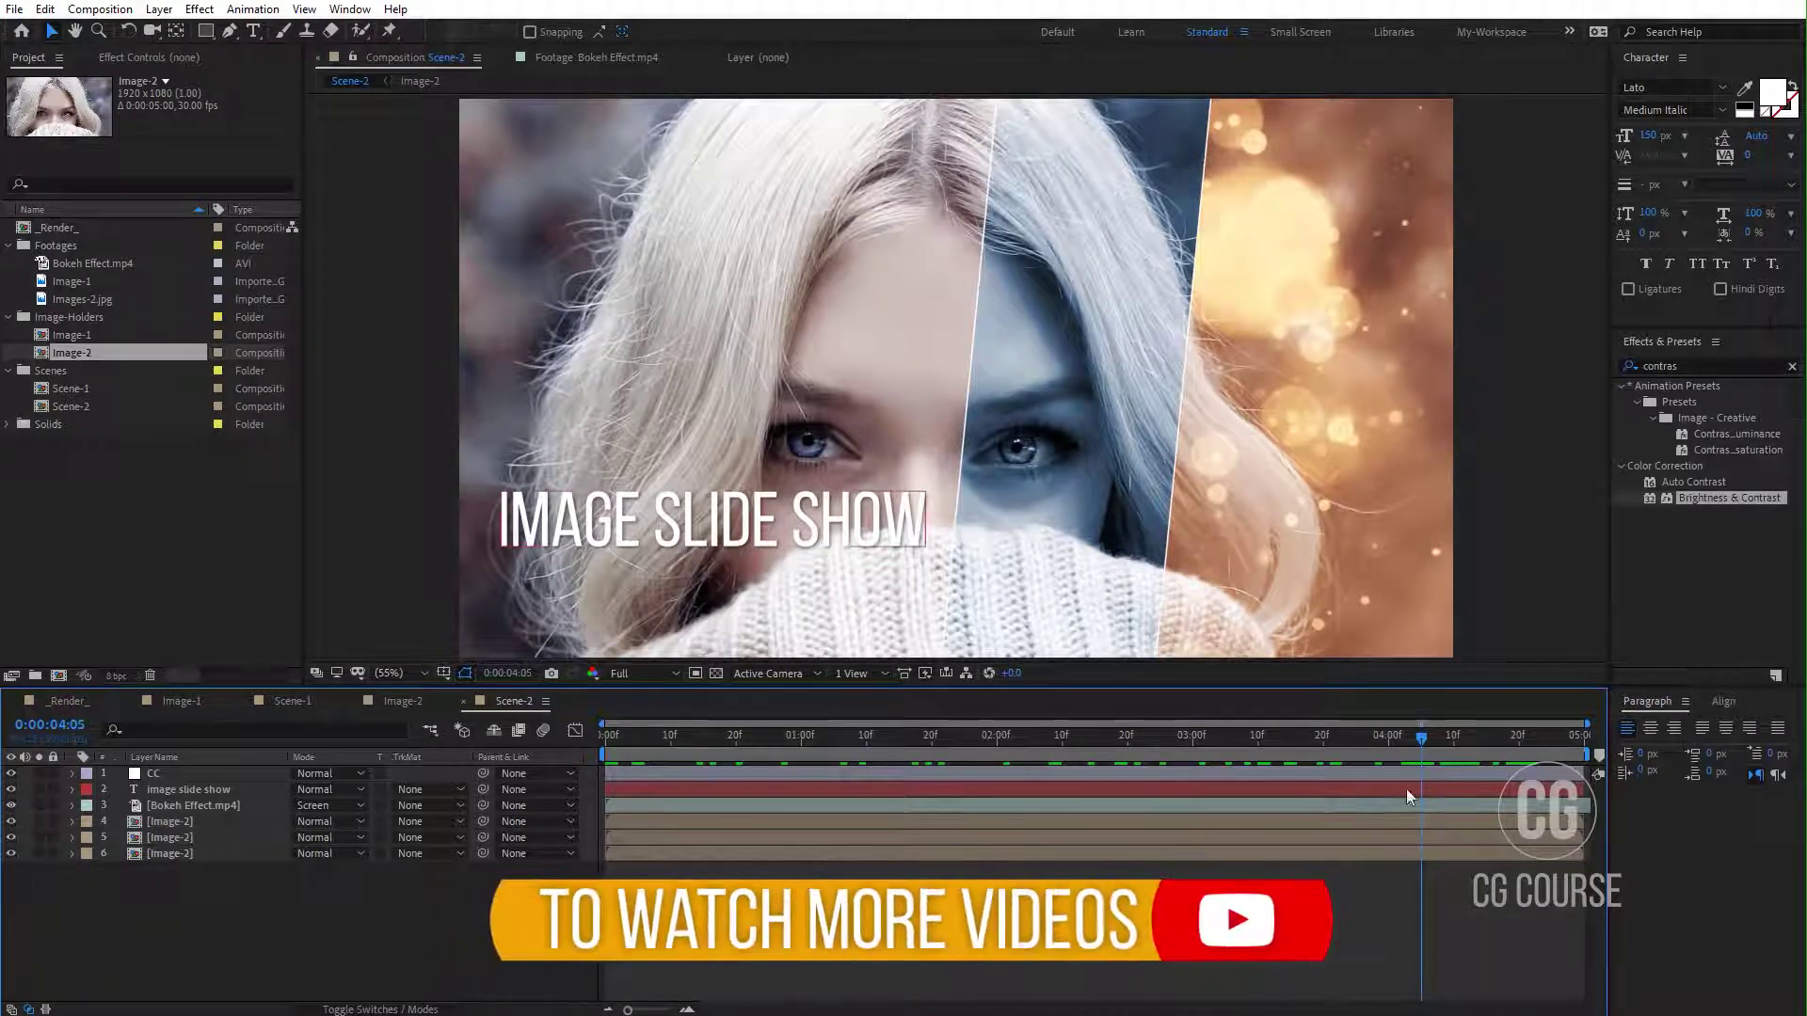
Step: At 0:00:04:29, hide the IMAGE SLIDE SHOW title and the Bokeh Effect.mp4 overlay
{"action": "left_click_drag", "start_coordinate": [1432, 753], "coordinate": [1662, 743]}
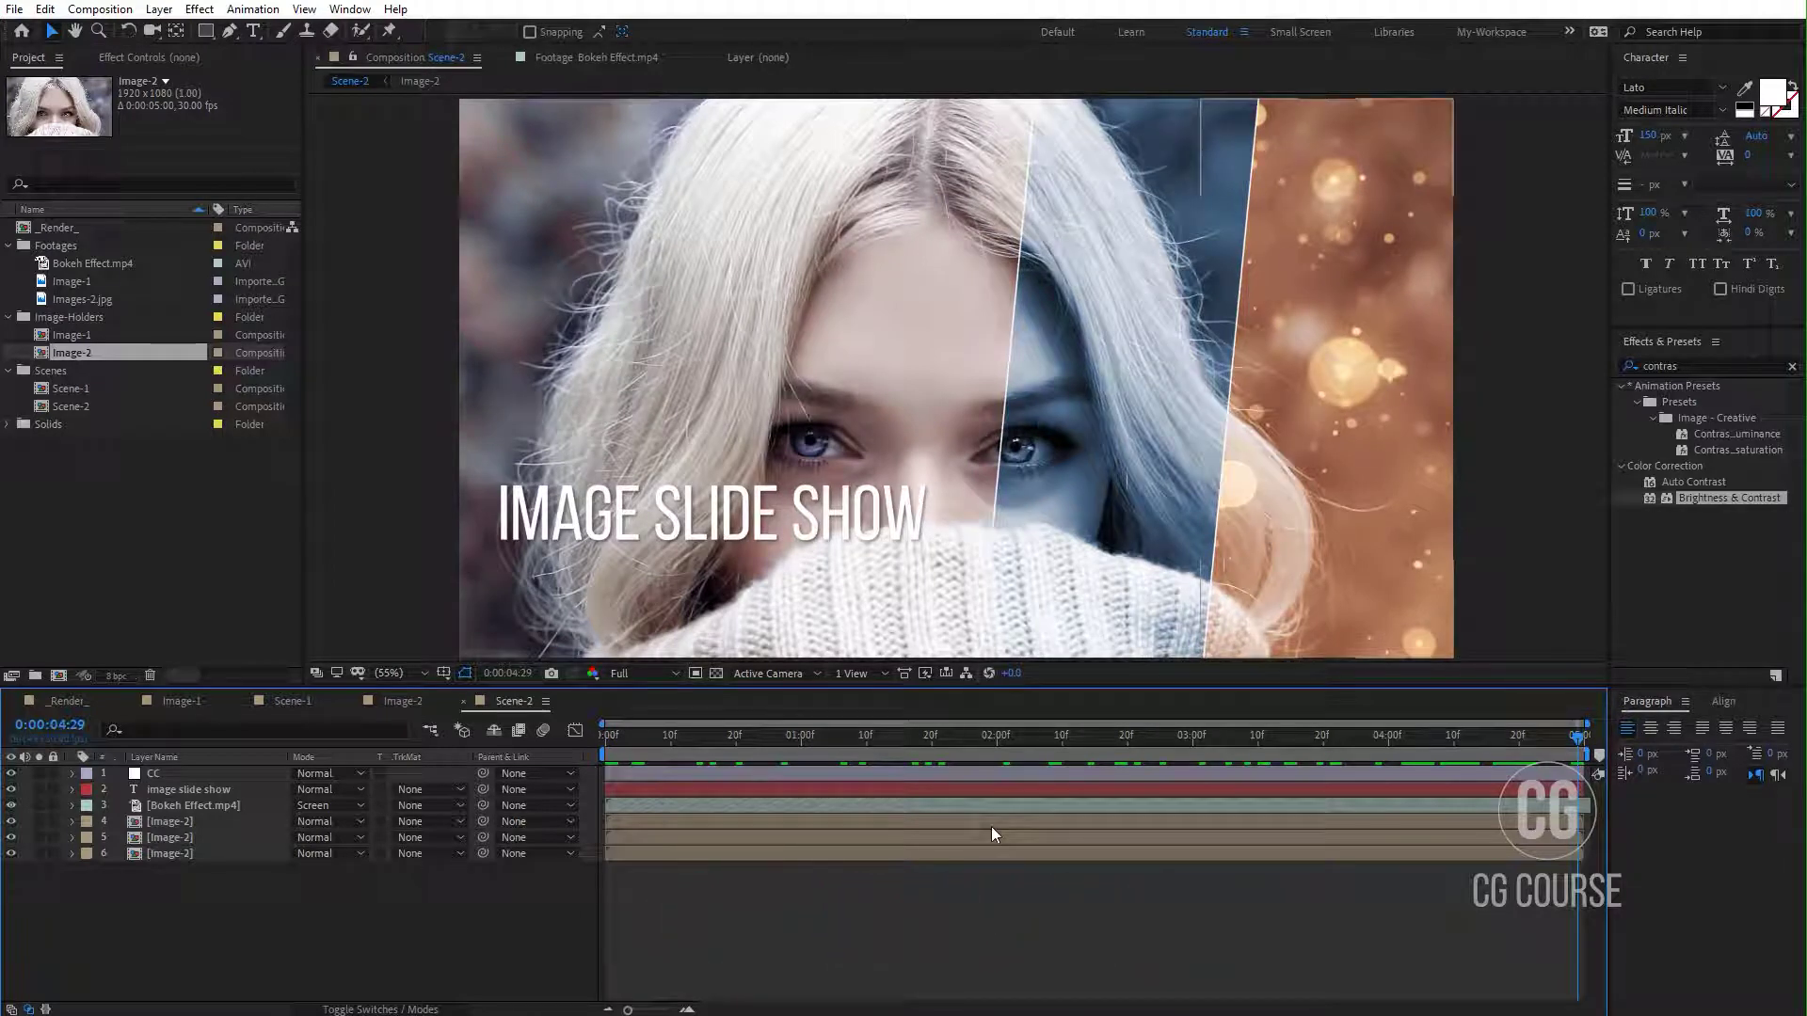
{"action": "left_click", "coordinate": [10, 790]}
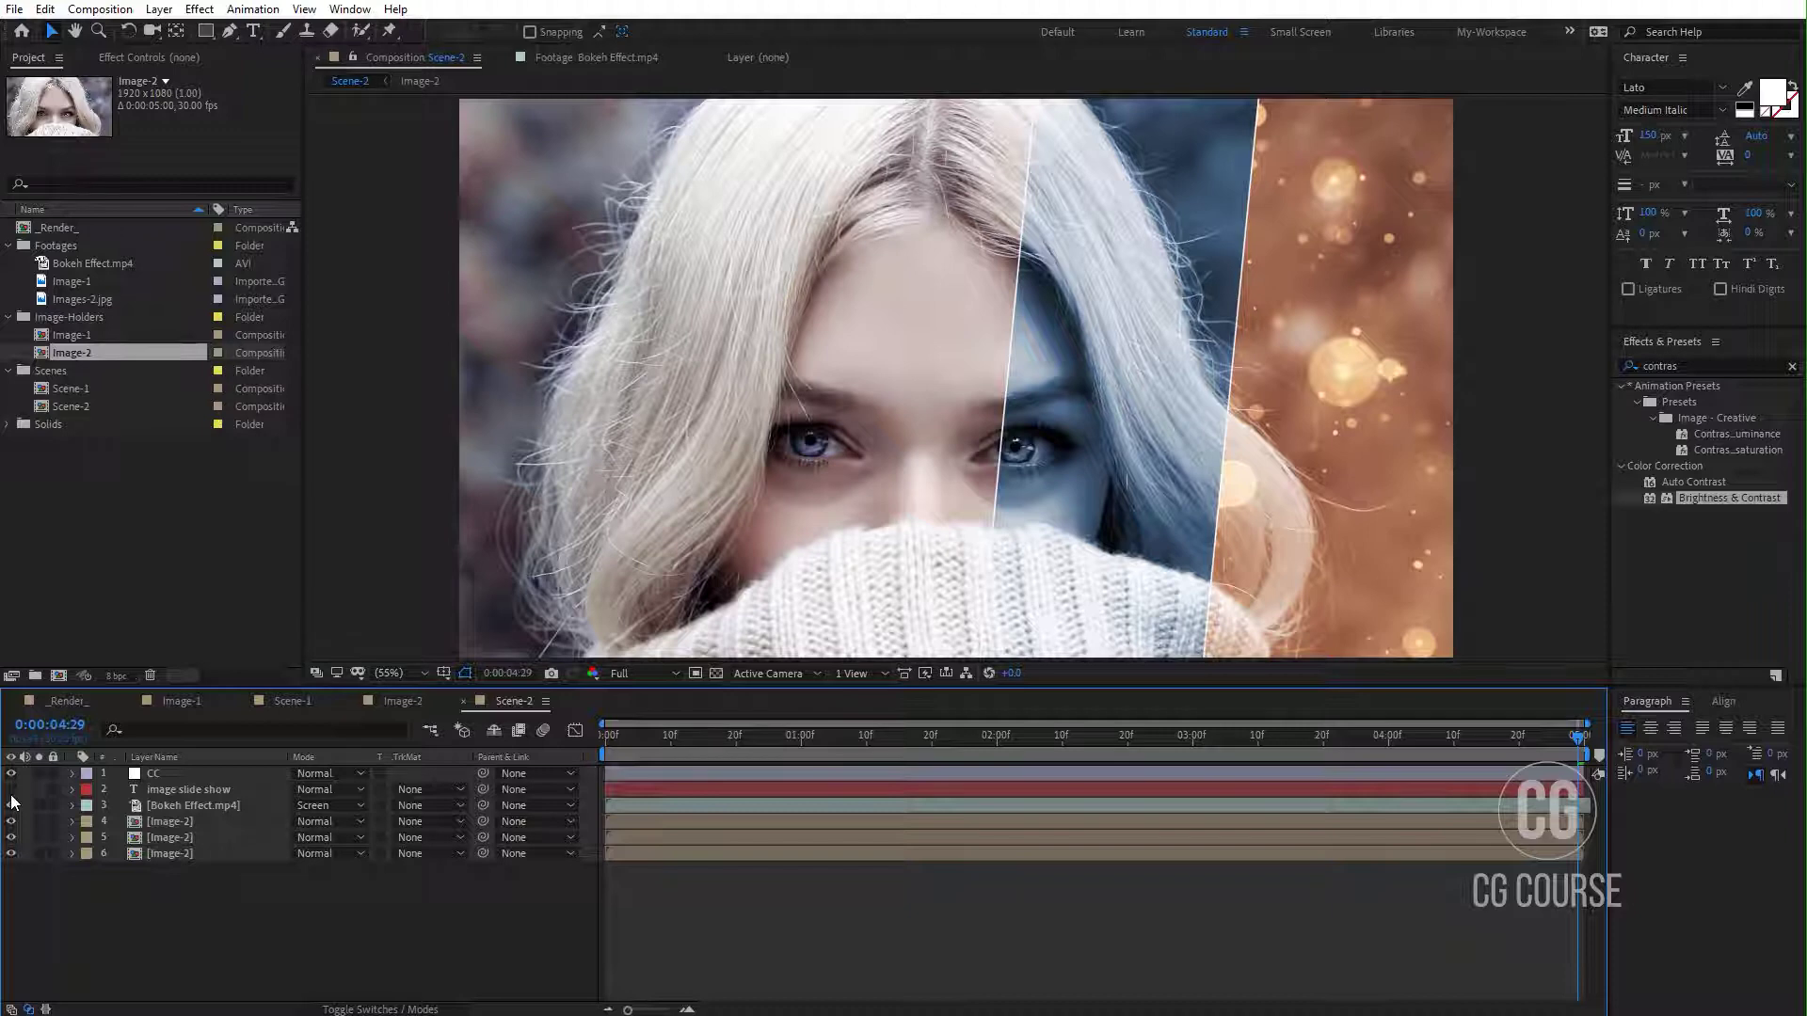
{"action": "left_click", "coordinate": [167, 837]}
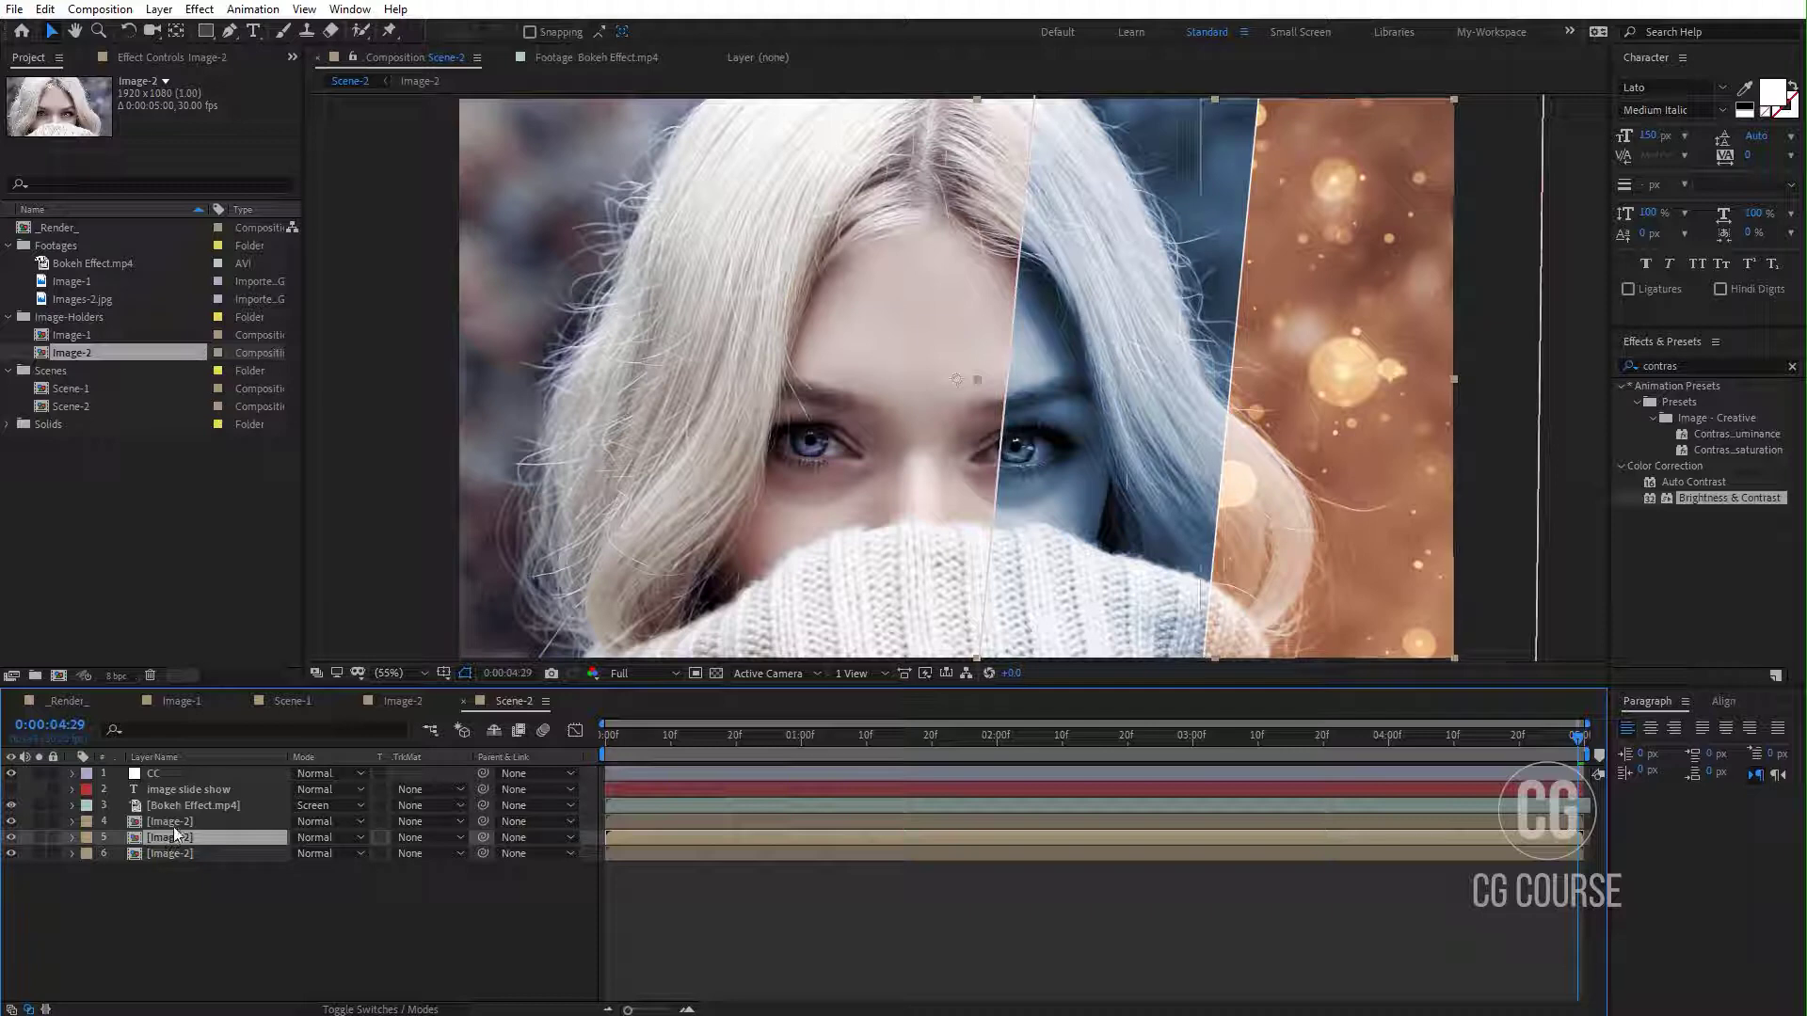
{"action": "left_click", "coordinate": [173, 826]}
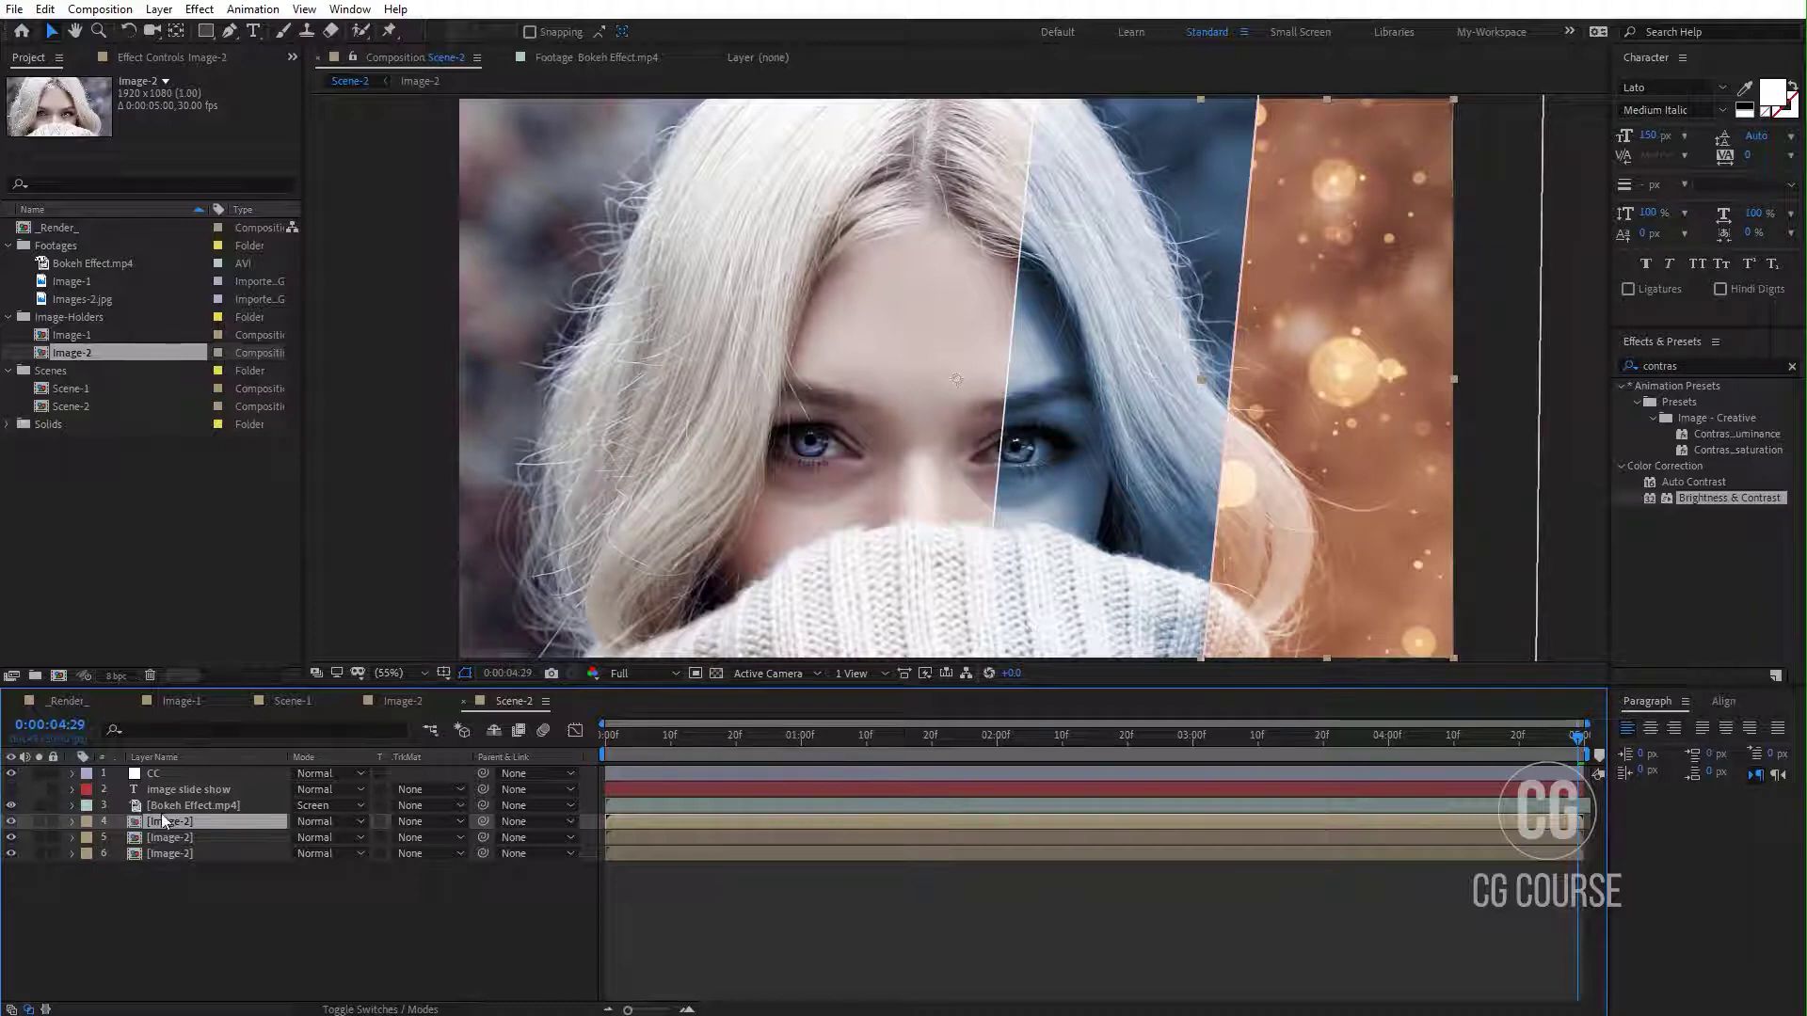
{"action": "left_click", "coordinate": [11, 806]}
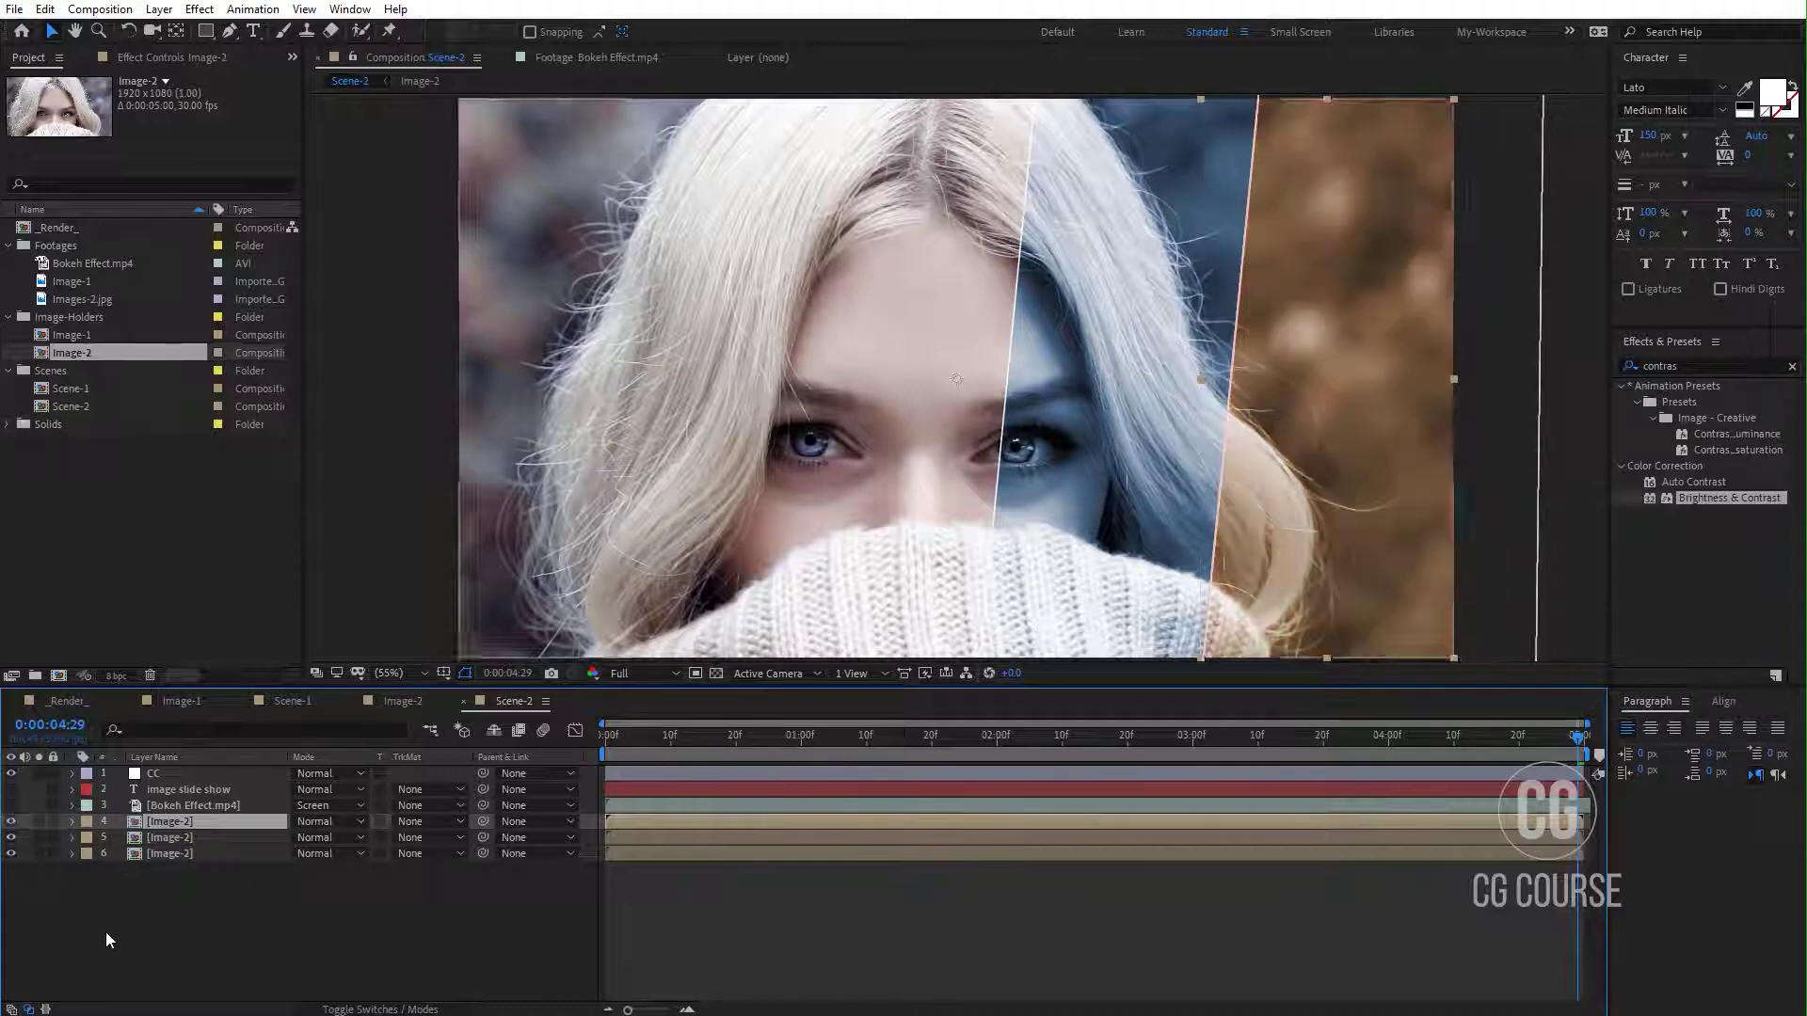
{"action": "left_click", "coordinate": [177, 830]}
{"action": "left_click", "coordinate": [189, 824], "text": "ctrl"}
{"action": "key", "text": "m"}
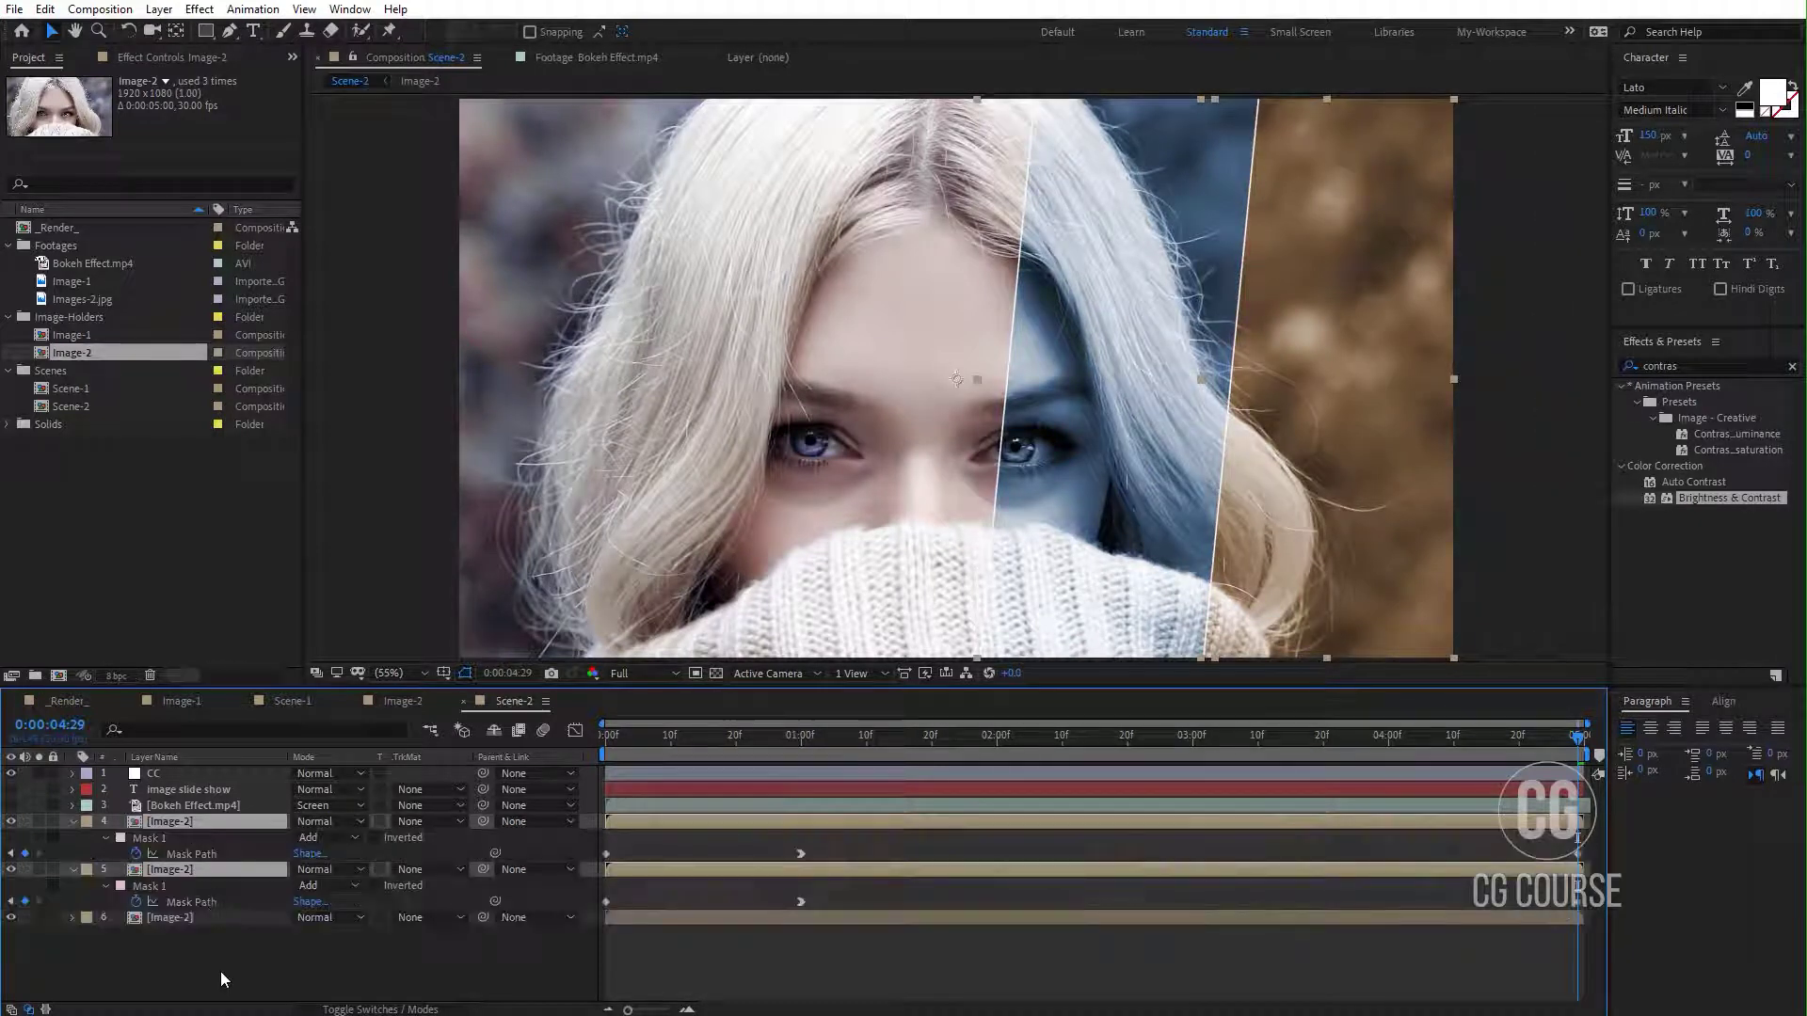
{"action": "left_click", "coordinate": [222, 975]}
{"action": "left_click", "coordinate": [811, 741]}
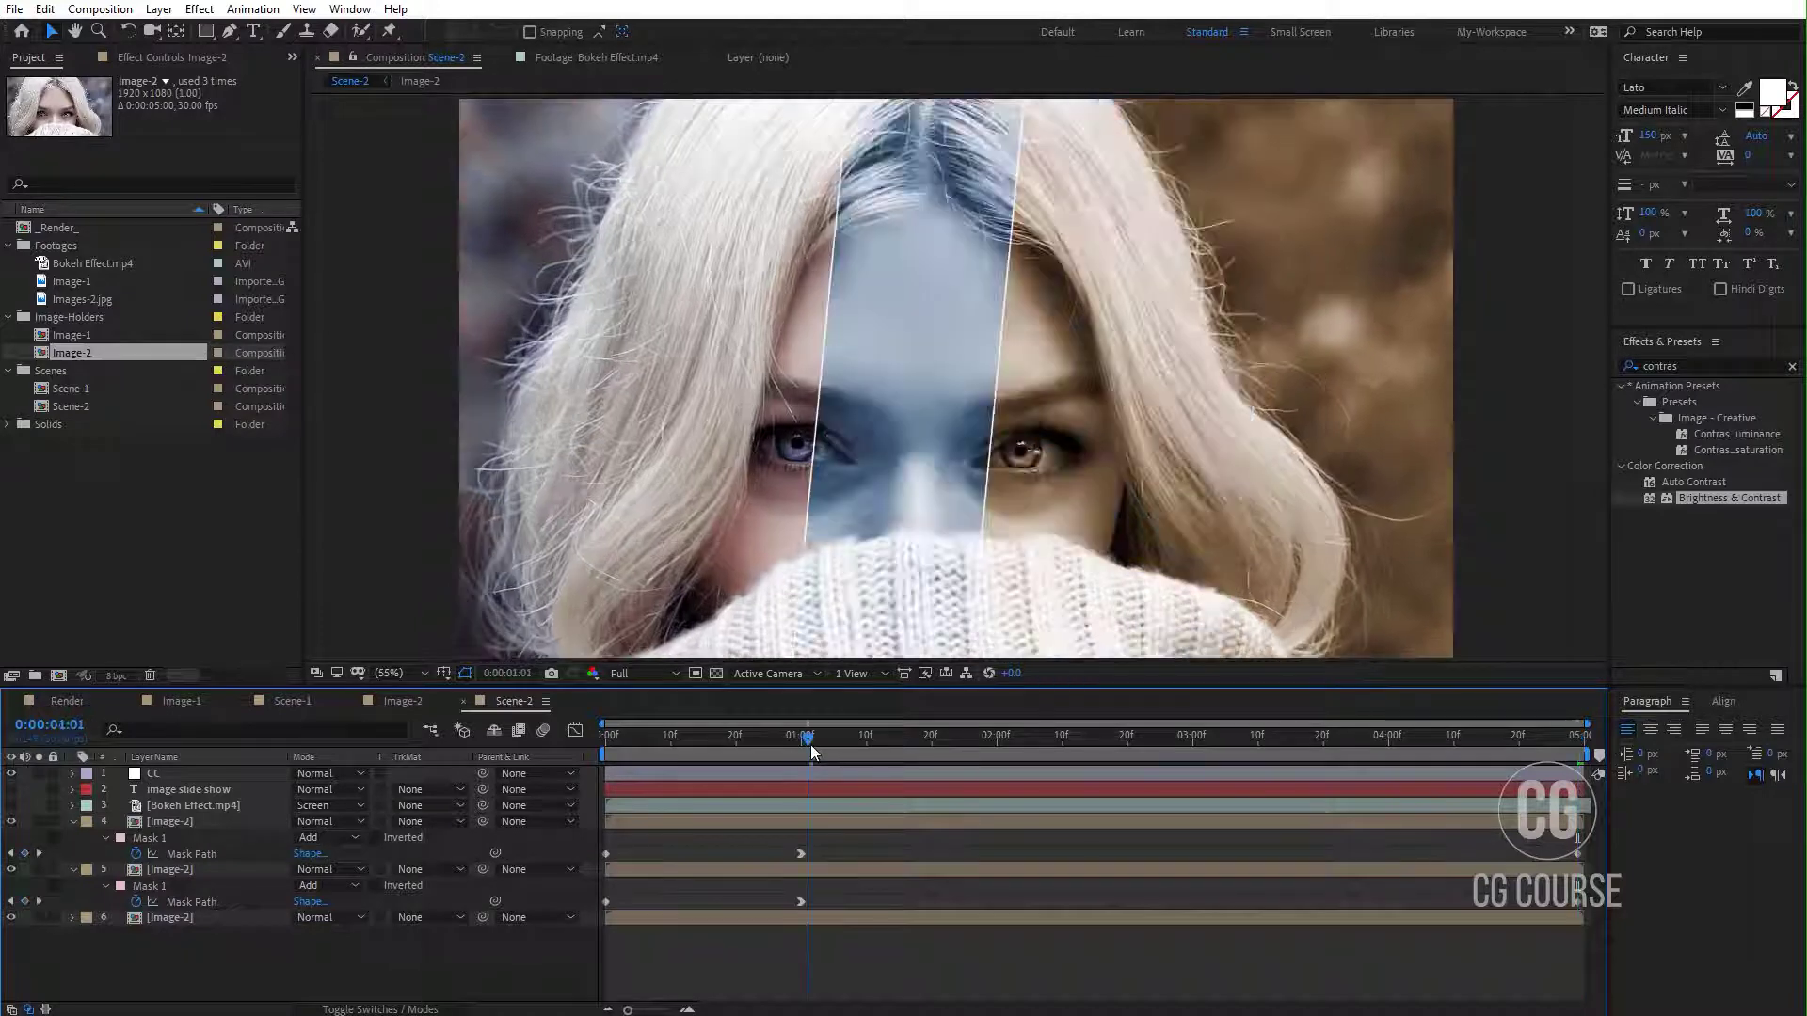
{"action": "left_click_drag", "start_coordinate": [810, 743], "coordinate": [806, 744]}
{"action": "scroll", "coordinate": [884, 510], "scroll_direction": "down", "scroll_amount": 3}
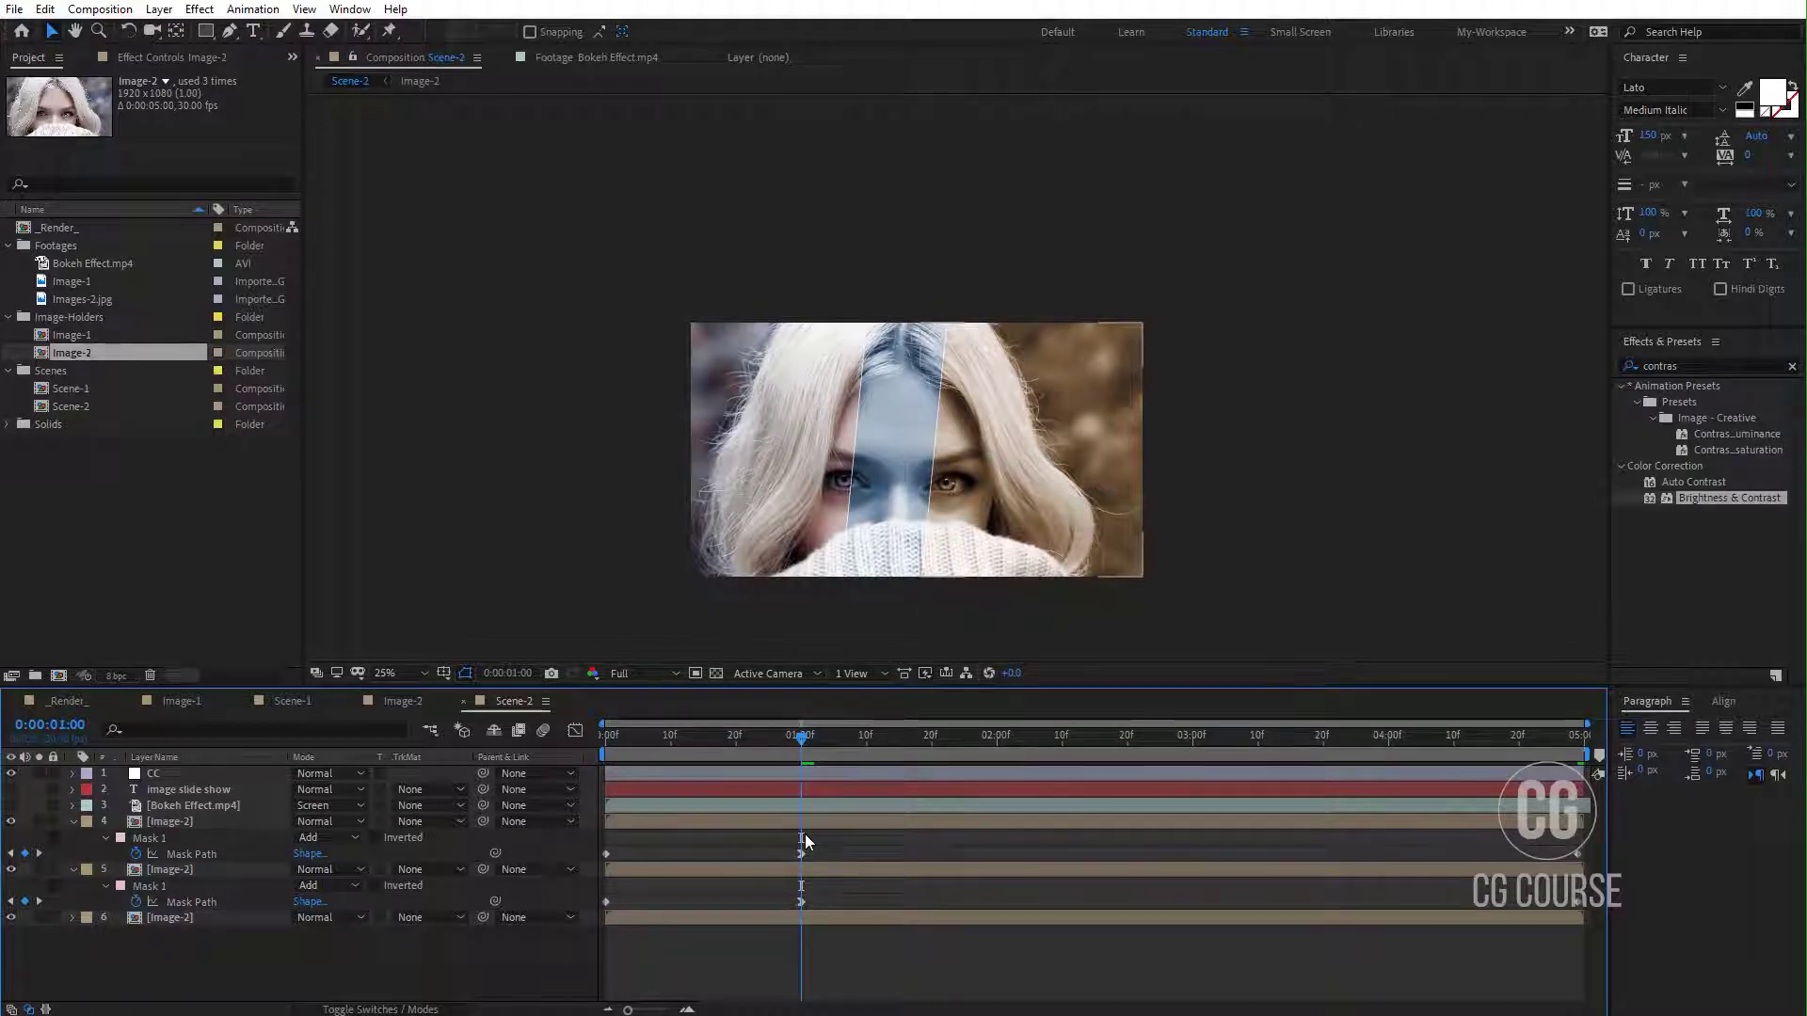
{"action": "key", "text": "End"}
{"action": "left_click_drag", "start_coordinate": [817, 897], "coordinate": [600, 911]}
{"action": "left_click_drag", "start_coordinate": [838, 844], "coordinate": [603, 861]}
{"action": "left_click", "coordinate": [669, 743]}
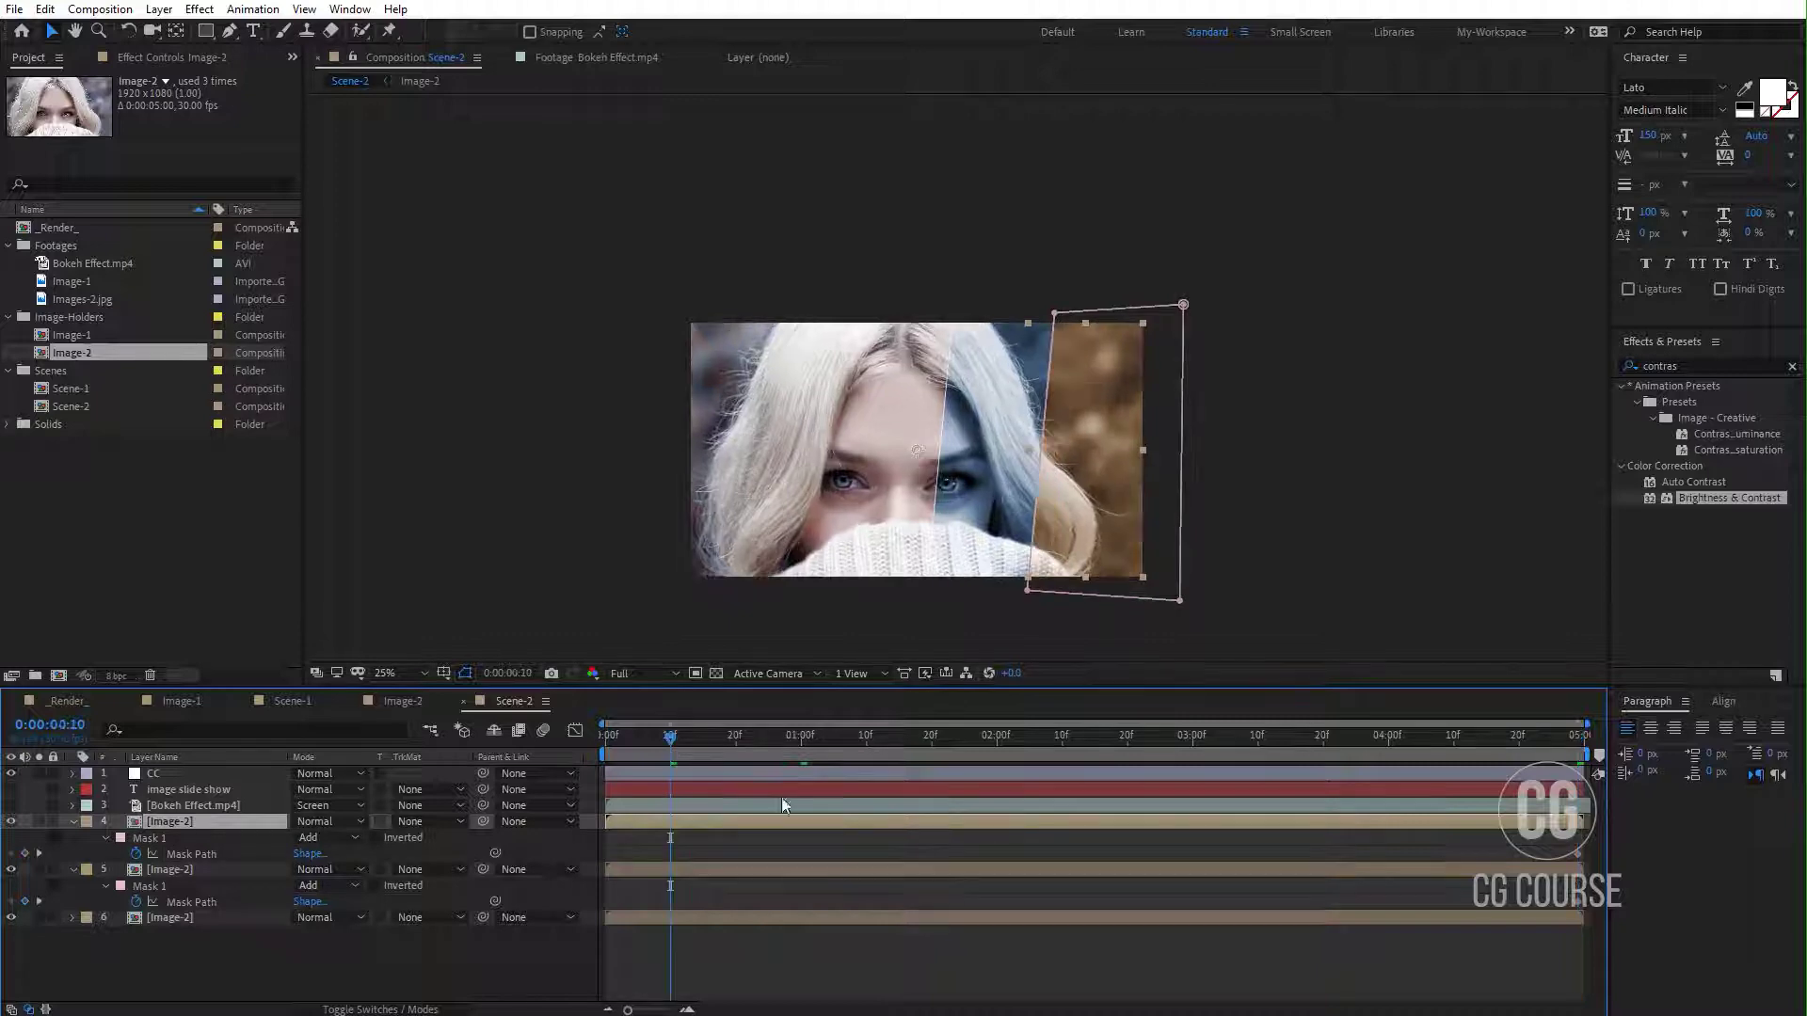
{"action": "left_click", "coordinate": [1587, 899]}
{"action": "left_click", "coordinate": [1581, 870], "text": "shift"}
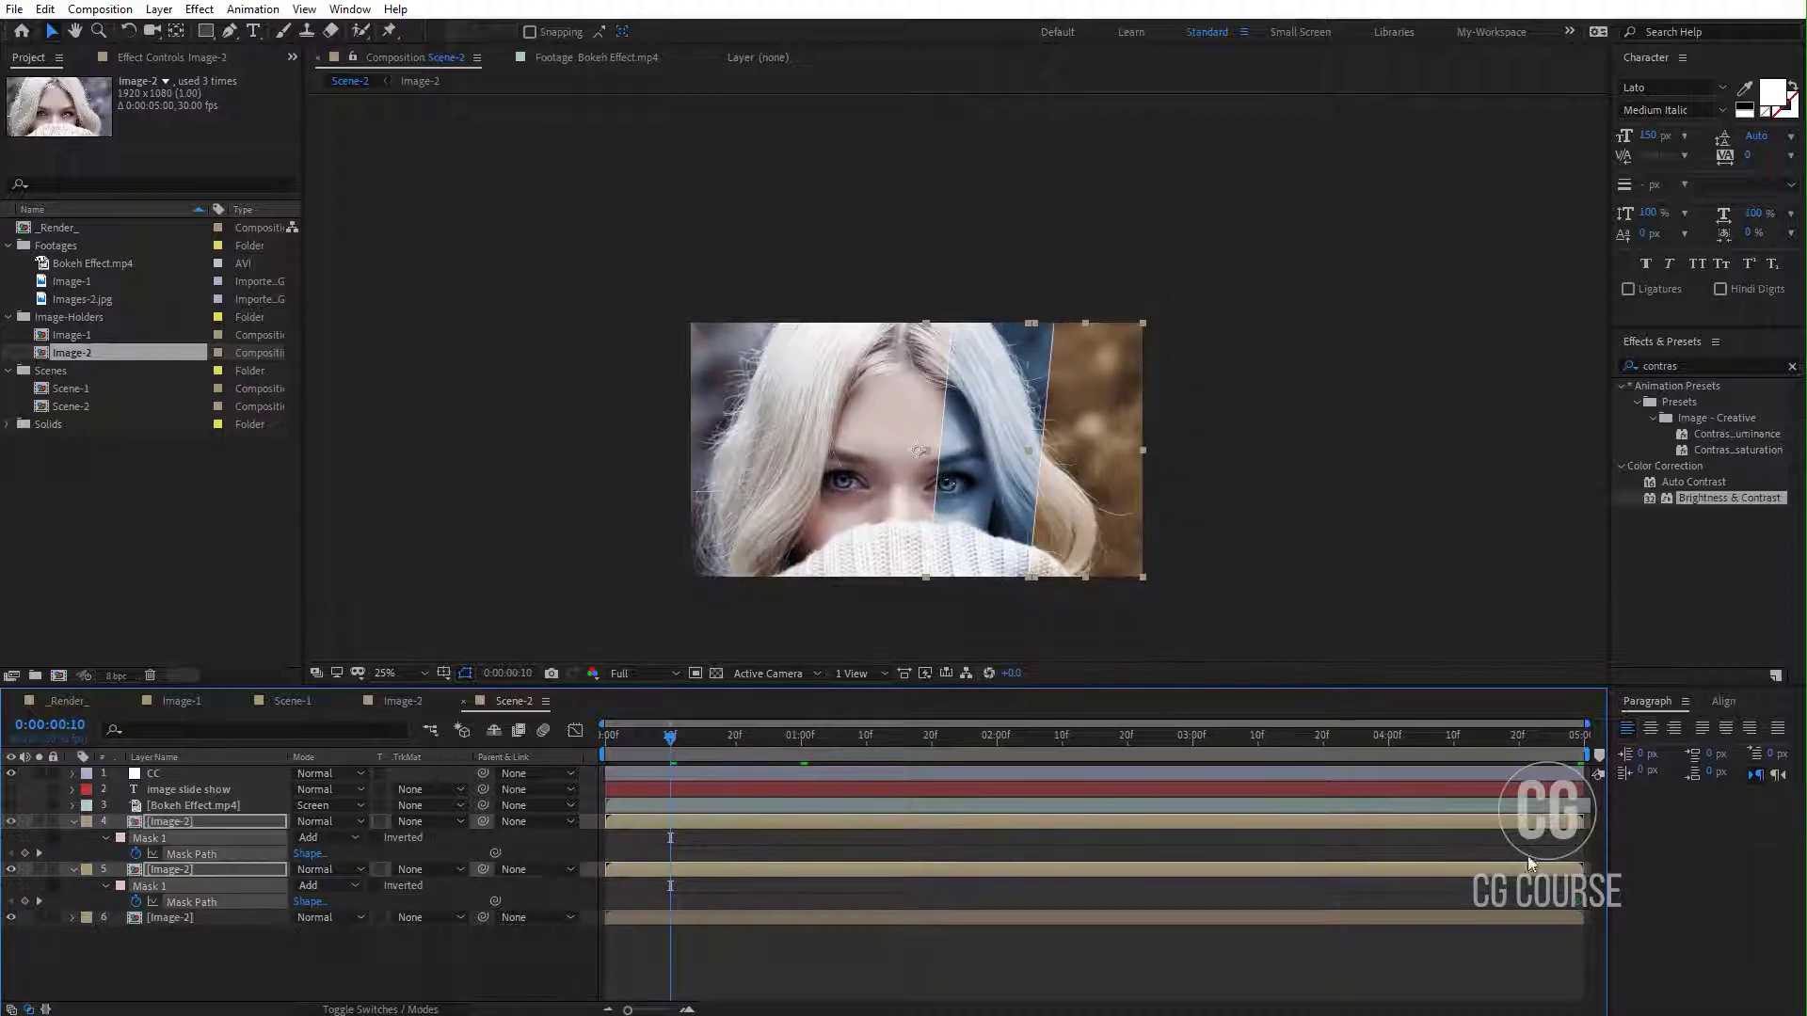
{"action": "left_click_drag", "start_coordinate": [729, 903], "coordinate": [616, 884]}
{"action": "left_click", "coordinate": [642, 835]}
{"action": "key", "text": "Home"}
{"action": "key", "text": "space"}
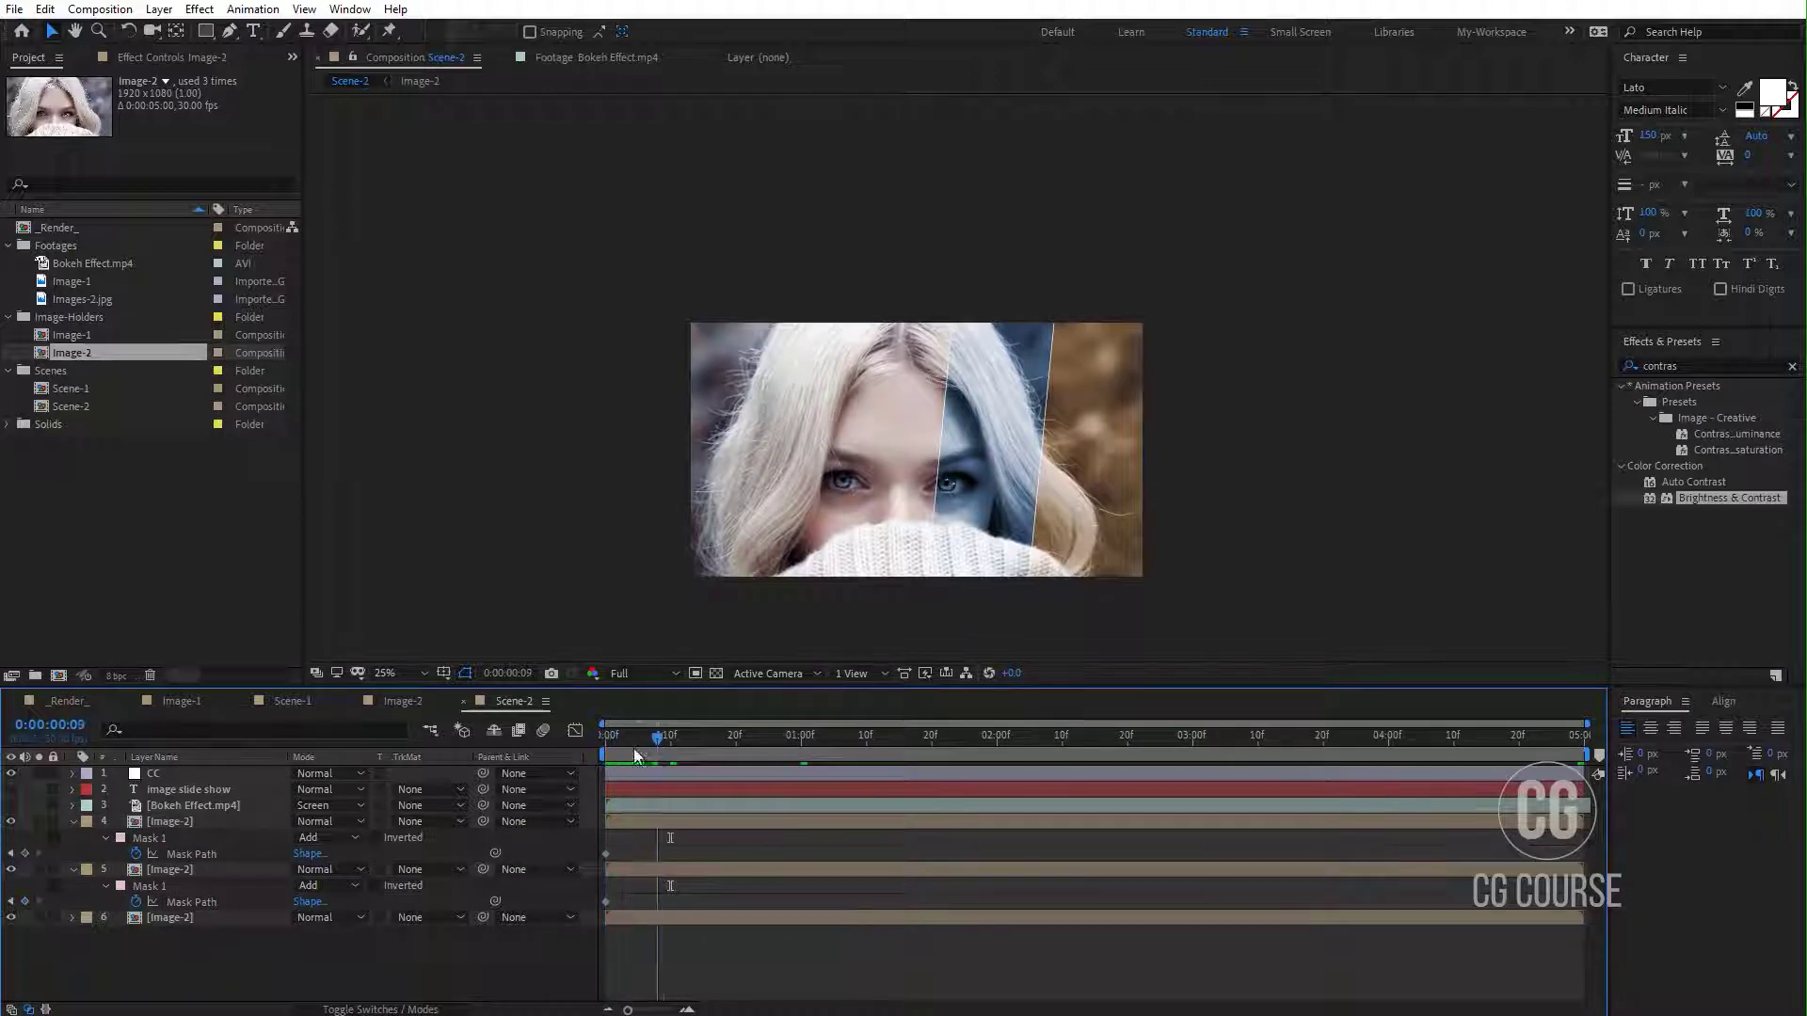
{"action": "left_click", "coordinate": [424, 676]}
{"action": "left_click", "coordinate": [432, 714]}
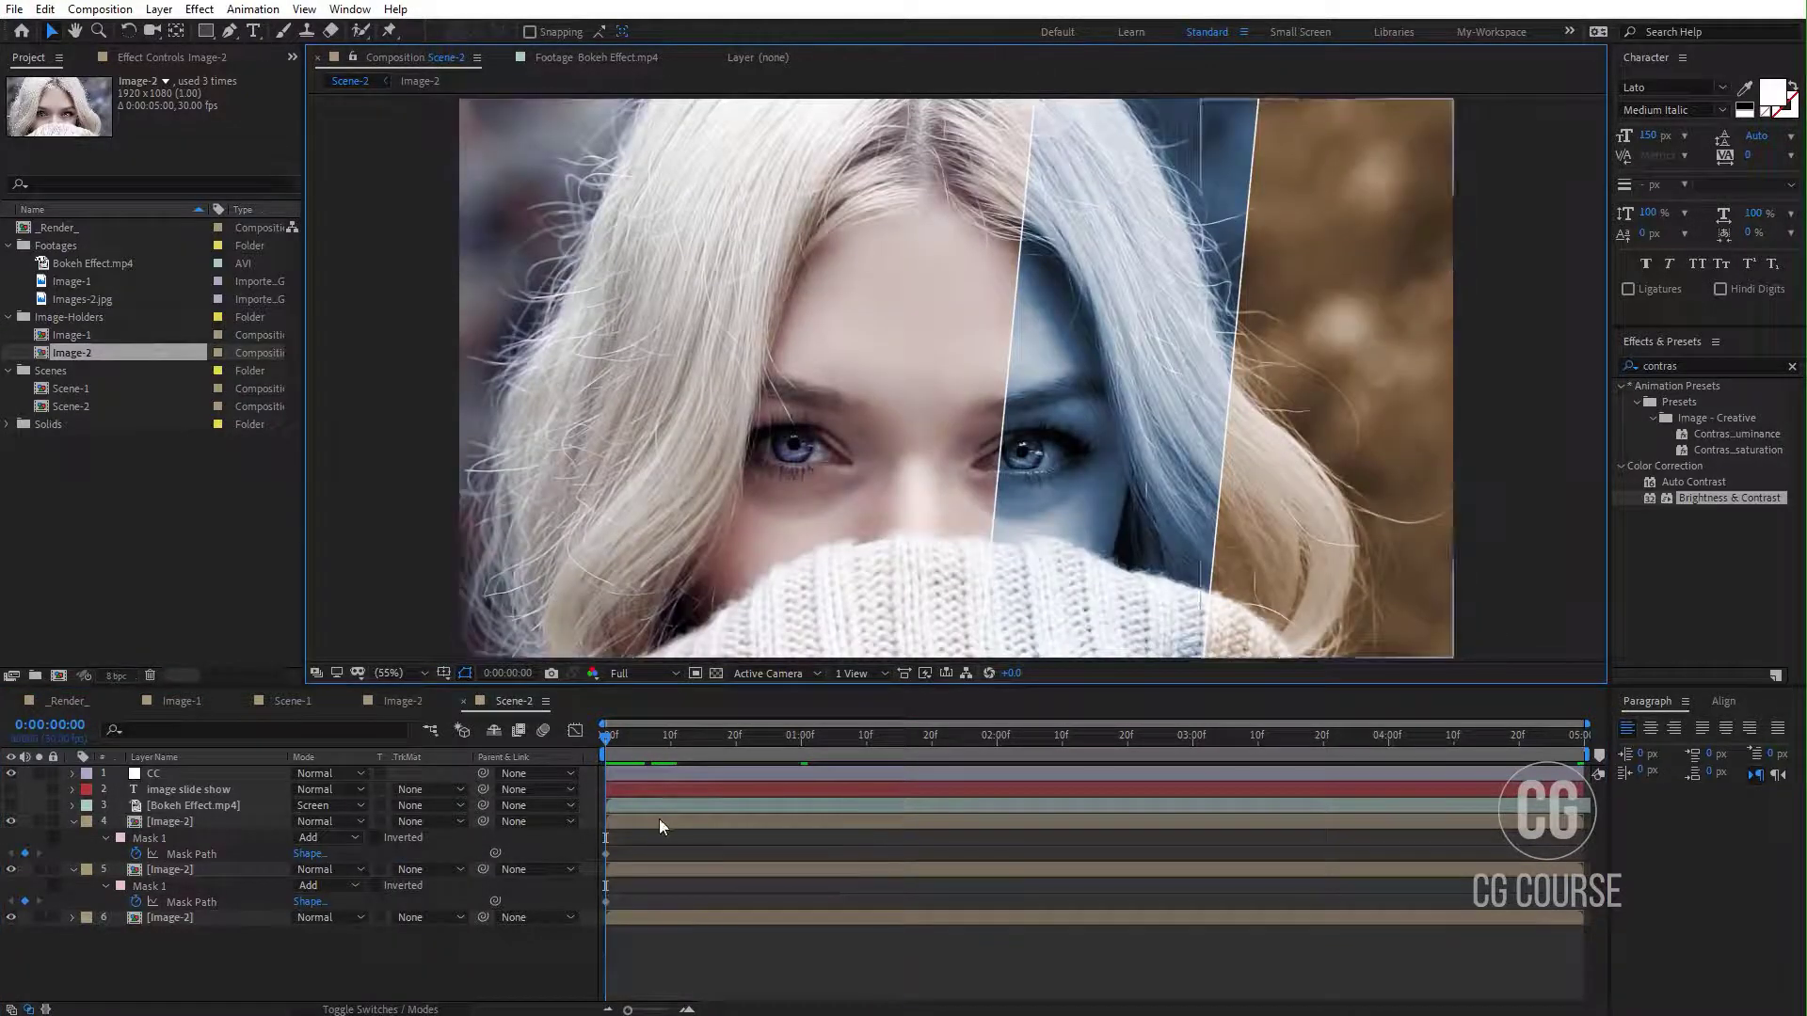
{"action": "left_click_drag", "start_coordinate": [753, 744], "coordinate": [798, 747]}
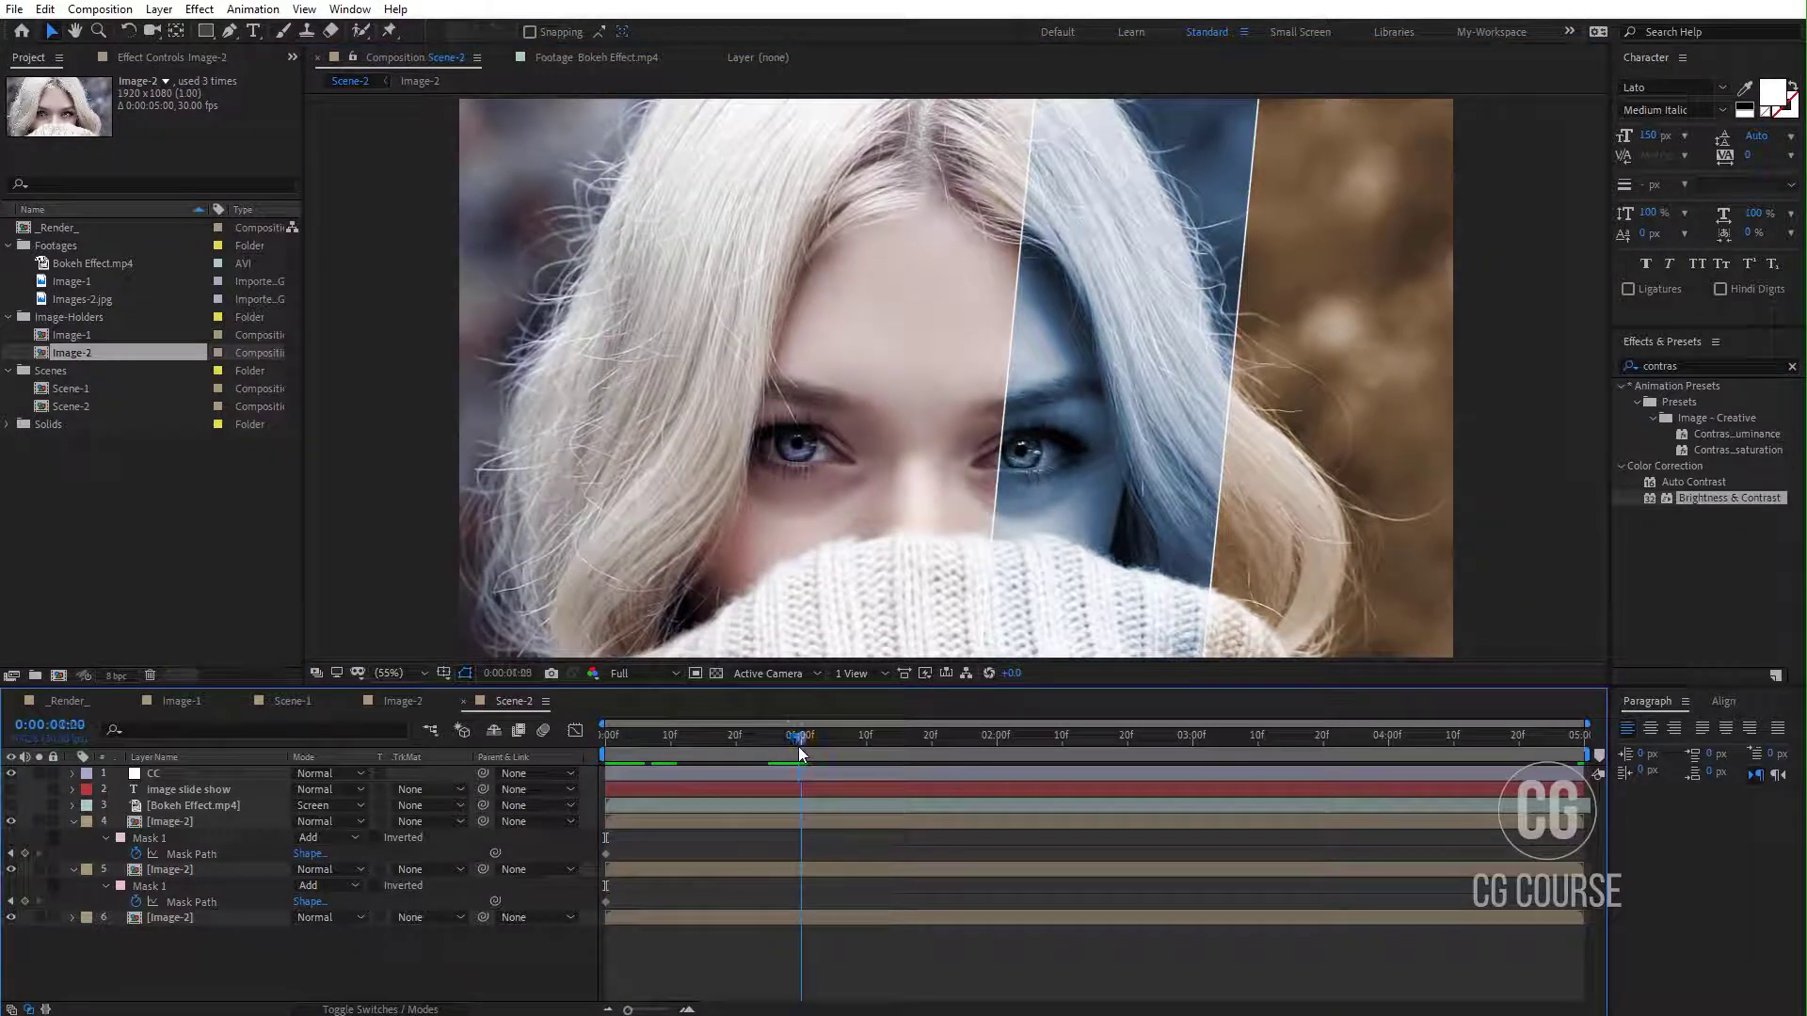
Step: Reshape layer 5's Mask Path into a diagonal slice at 0:00:01:00
{"action": "left_click", "coordinate": [196, 903]}
{"action": "scroll", "coordinate": [786, 544], "scroll_direction": "down", "scroll_amount": 3}
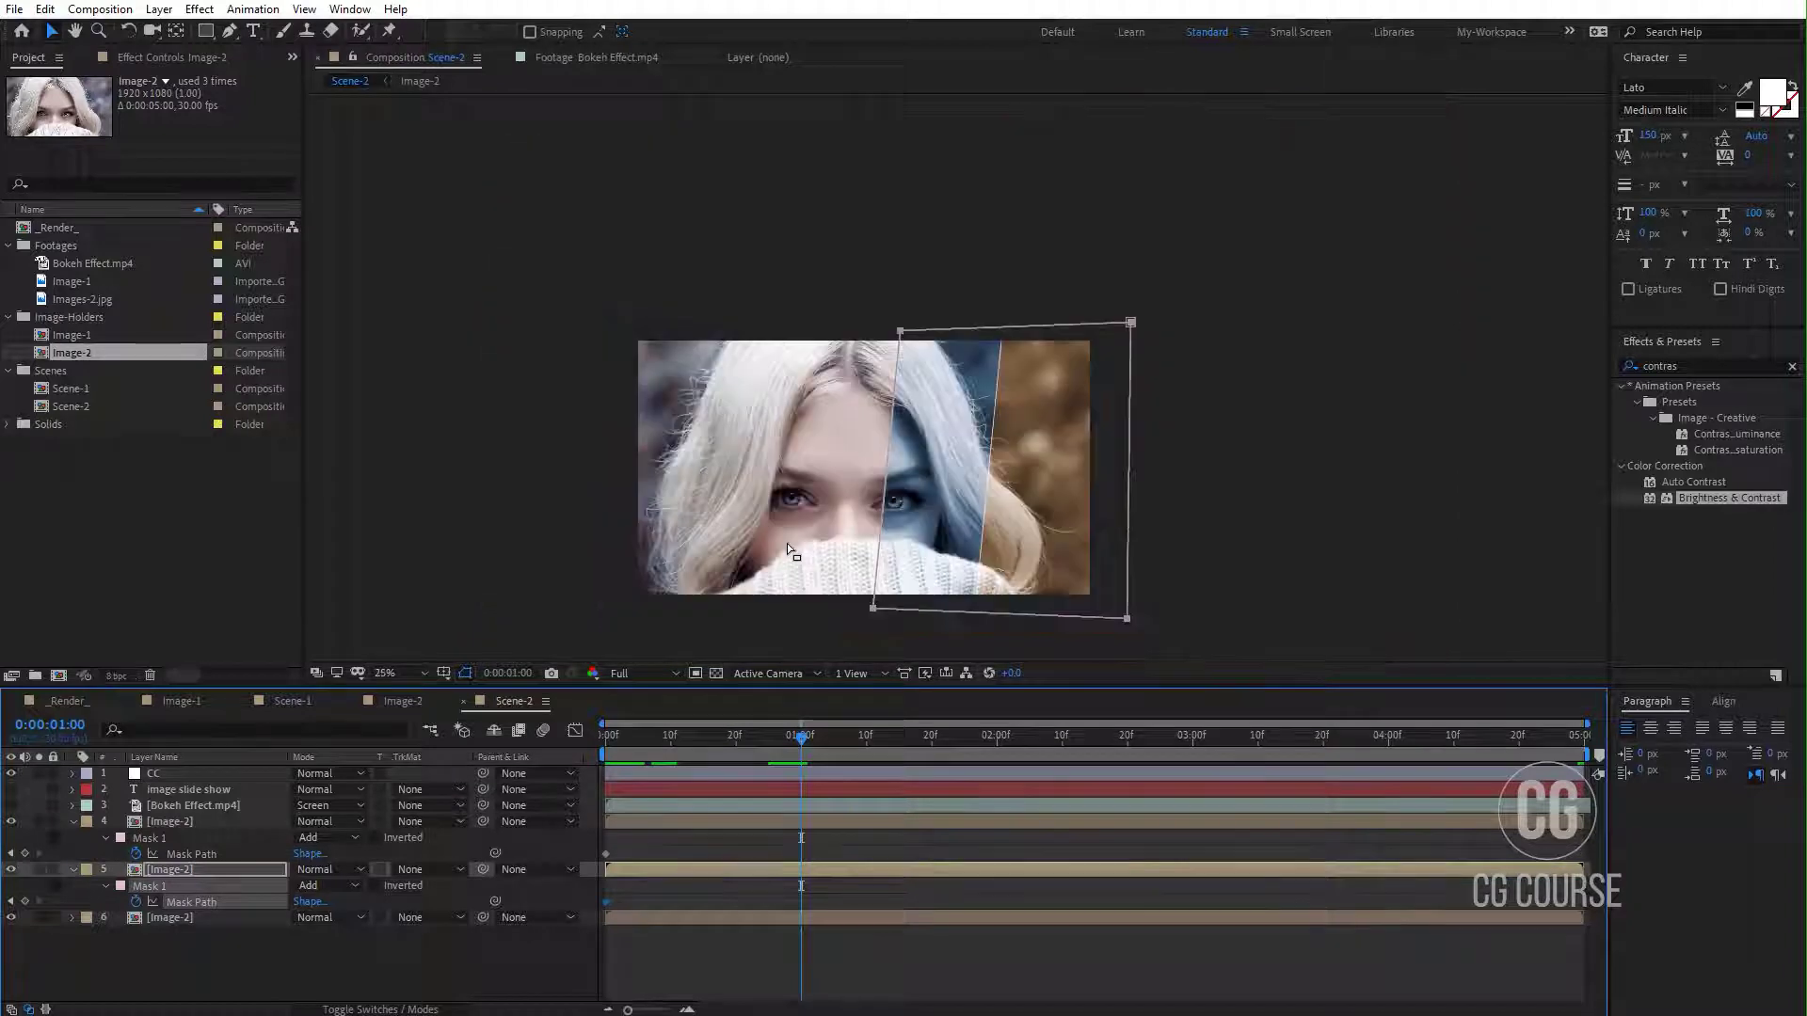
{"action": "left_click_drag", "start_coordinate": [859, 550], "coordinate": [851, 534]}
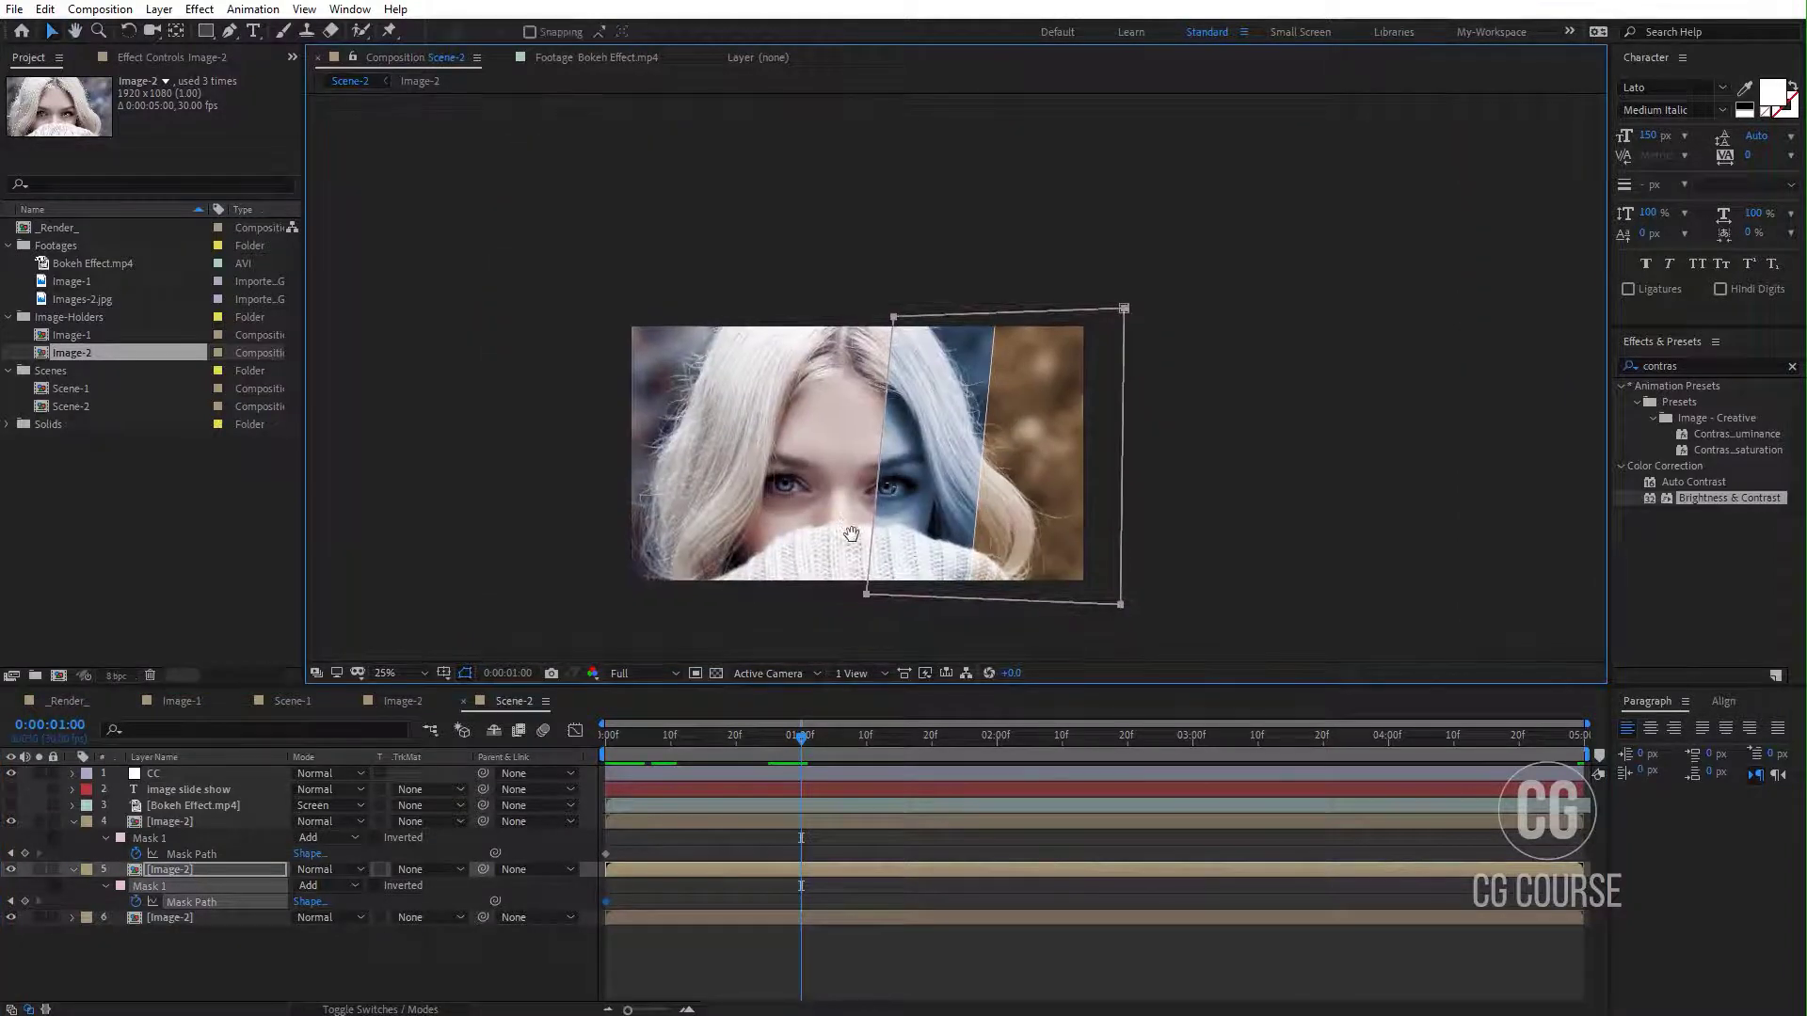
{"action": "left_click", "coordinate": [894, 320]}
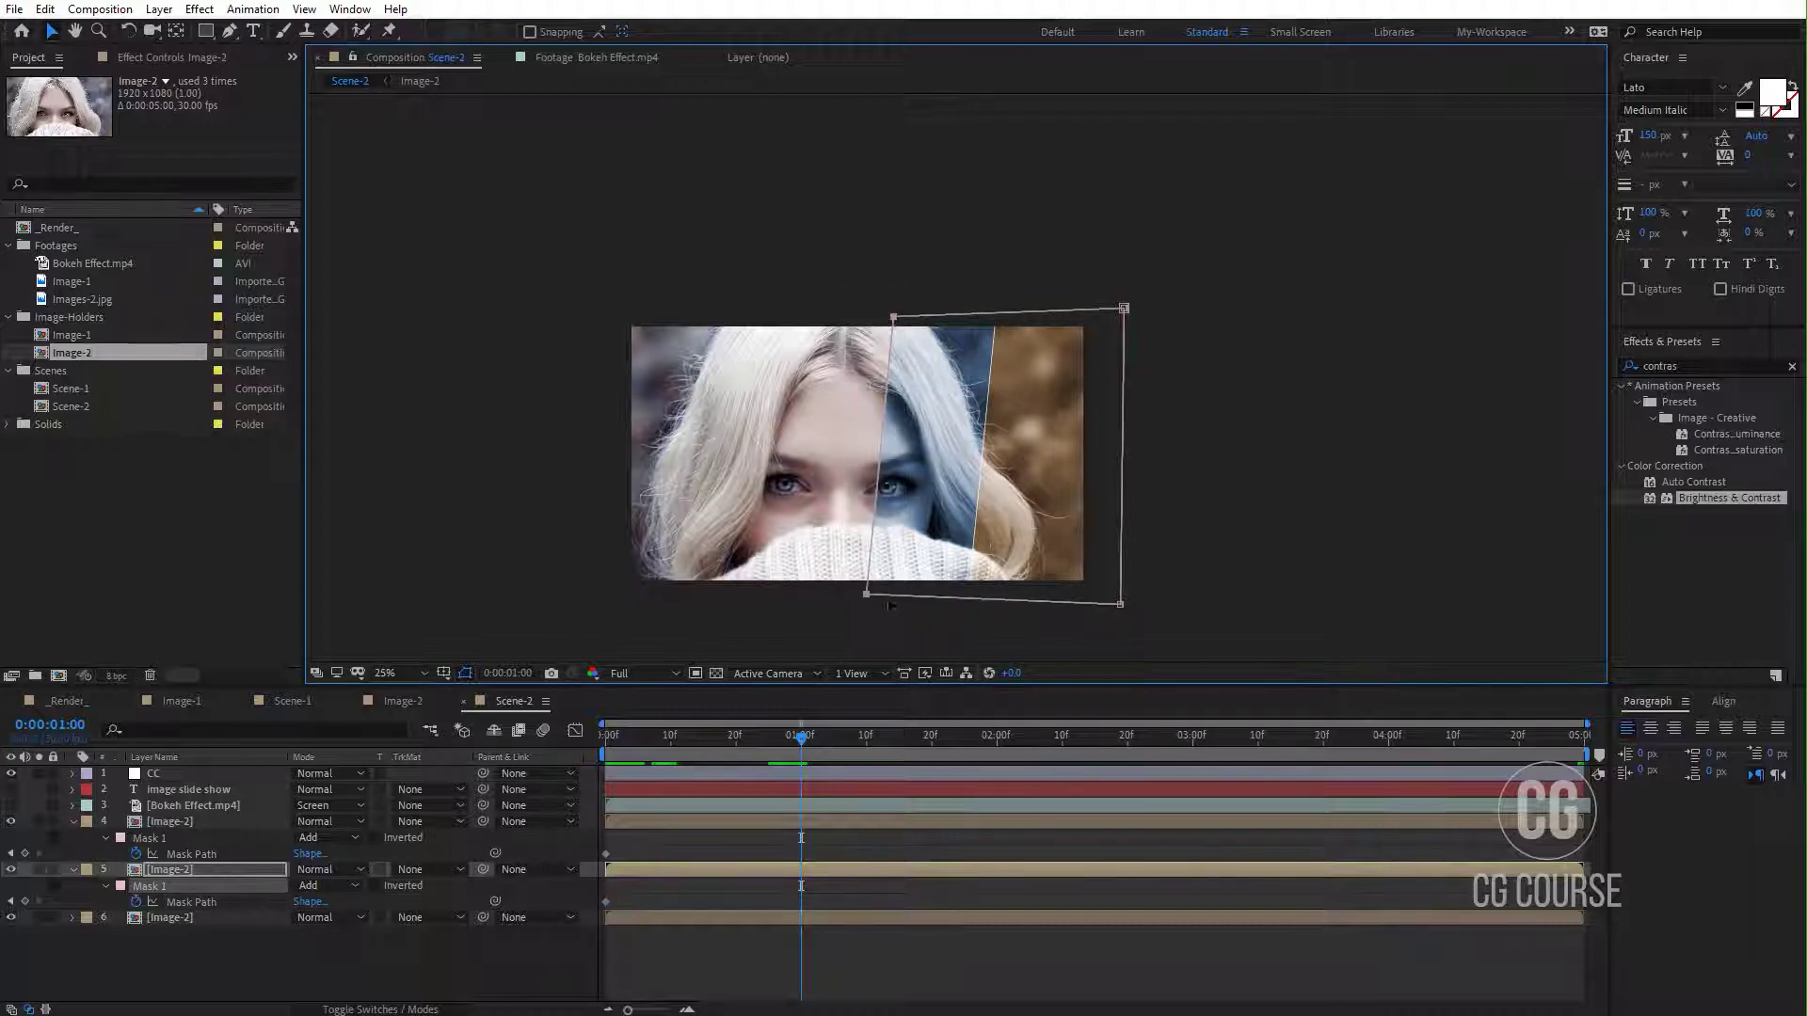
{"action": "left_click_drag", "start_coordinate": [864, 595], "coordinate": [561, 587]}
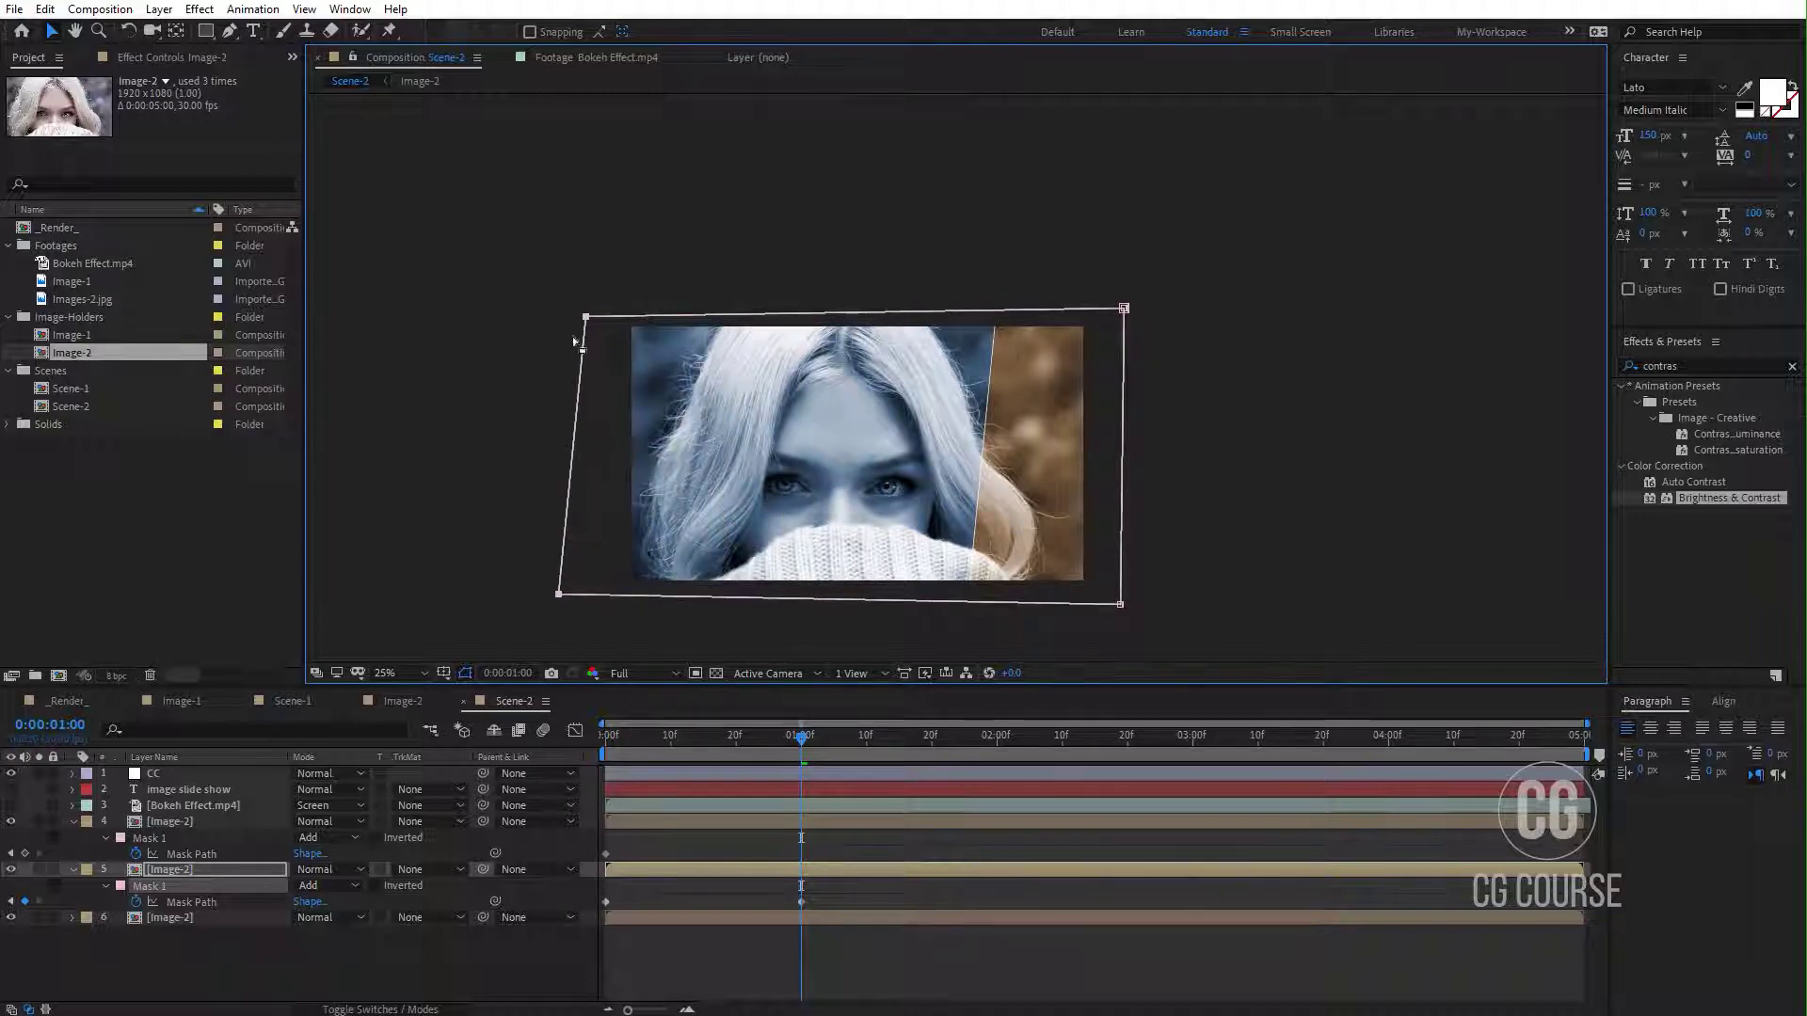
{"action": "scroll", "coordinate": [1093, 661], "scroll_direction": "down", "scroll_amount": 2}
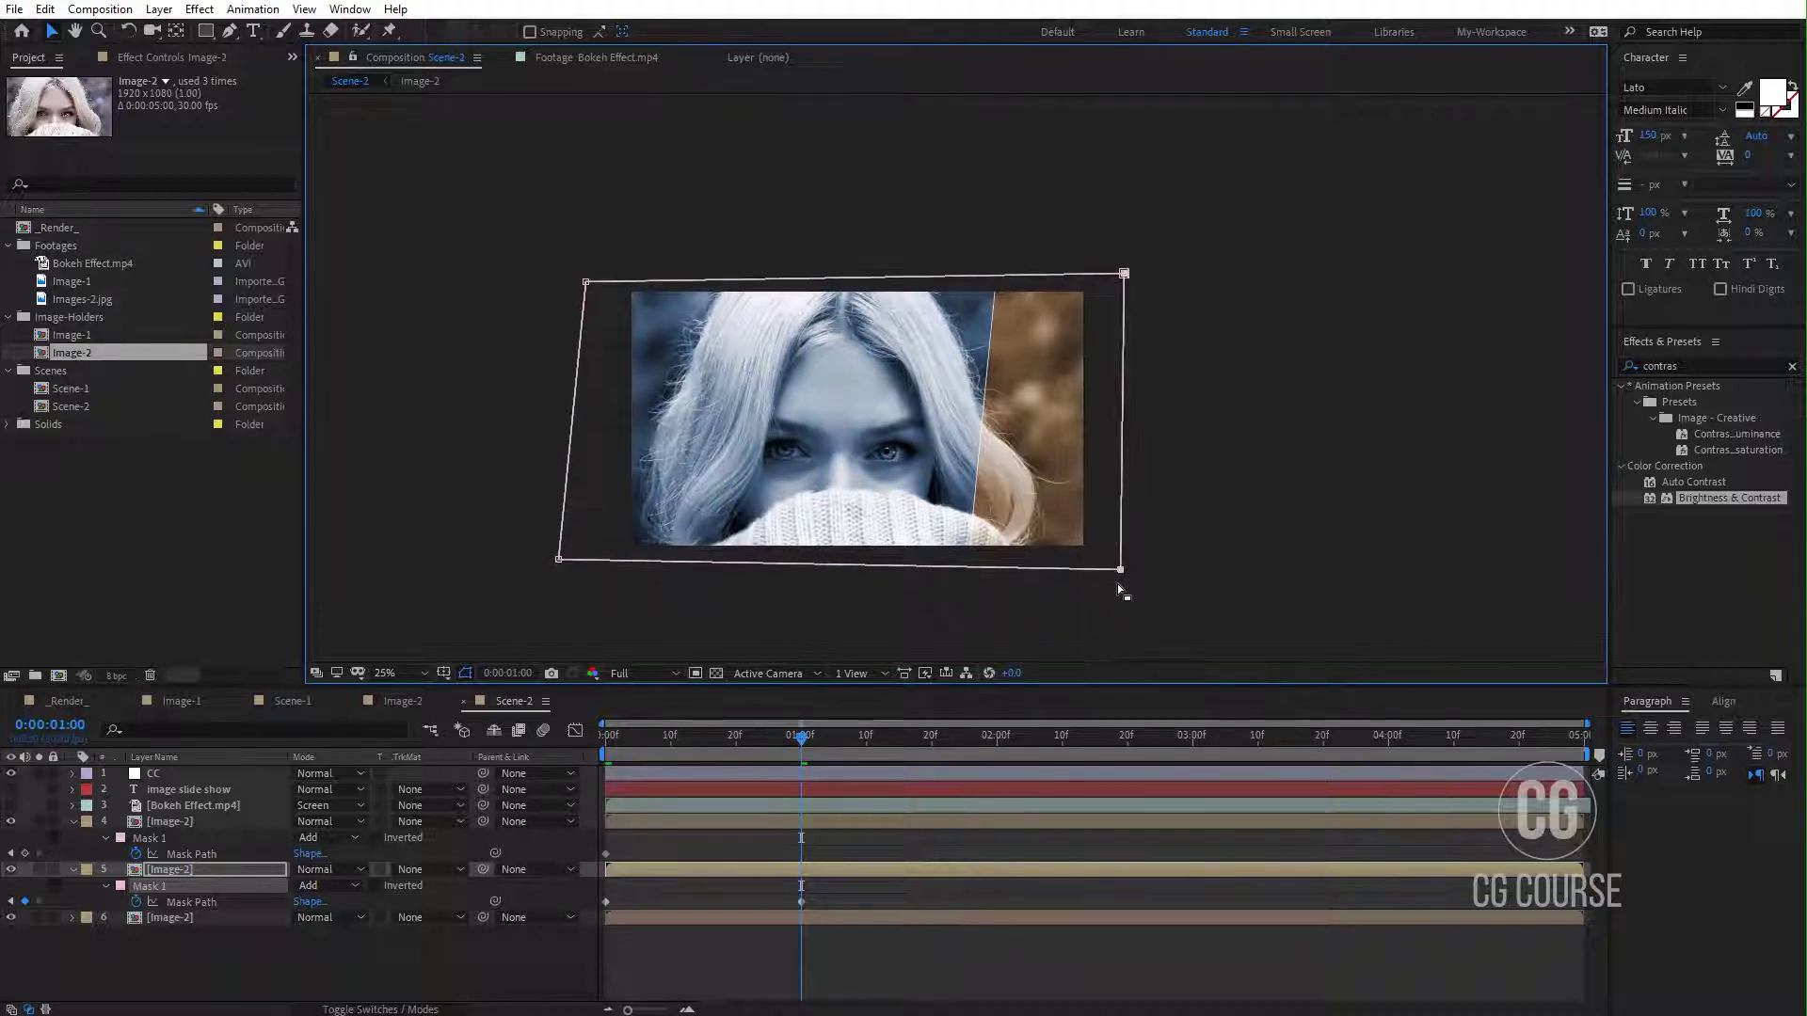
{"action": "left_click_drag", "start_coordinate": [1119, 570], "coordinate": [746, 562]}
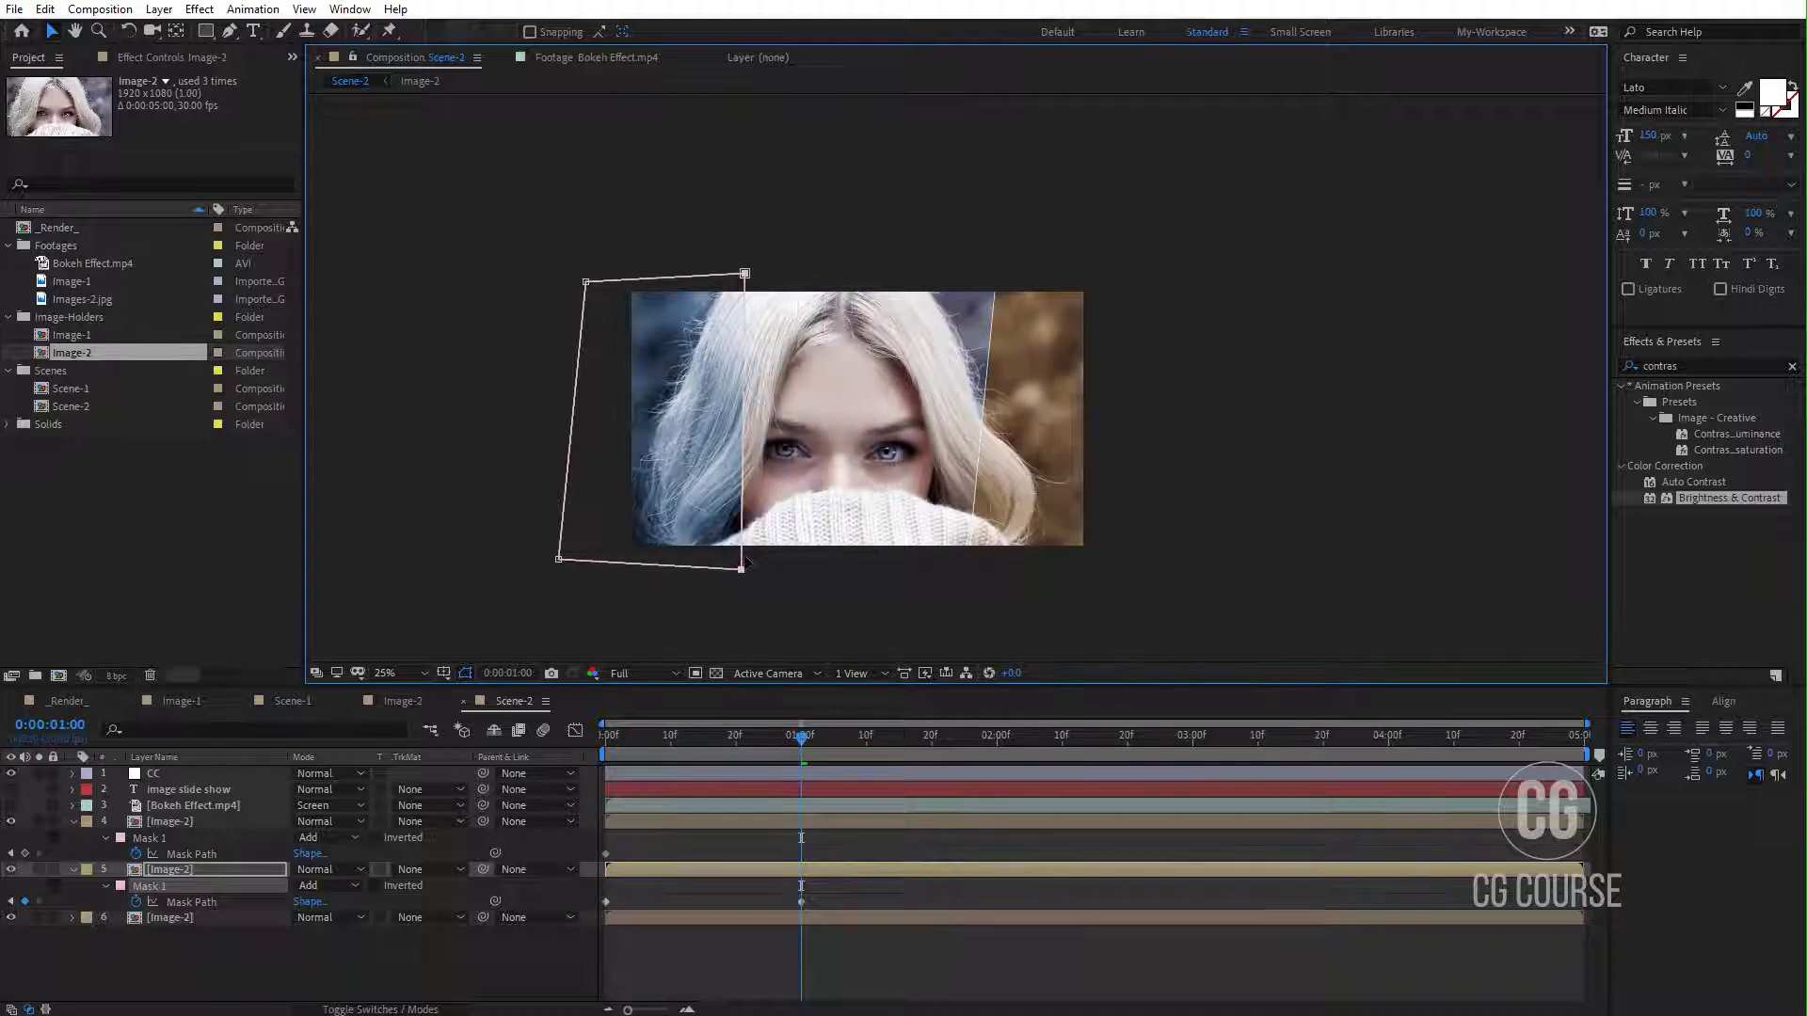
{"action": "left_click_drag", "start_coordinate": [744, 274], "coordinate": [955, 226]}
{"action": "left_click_drag", "start_coordinate": [740, 568], "coordinate": [550, 623]}
{"action": "left_click_drag", "start_coordinate": [956, 229], "coordinate": [936, 224]}
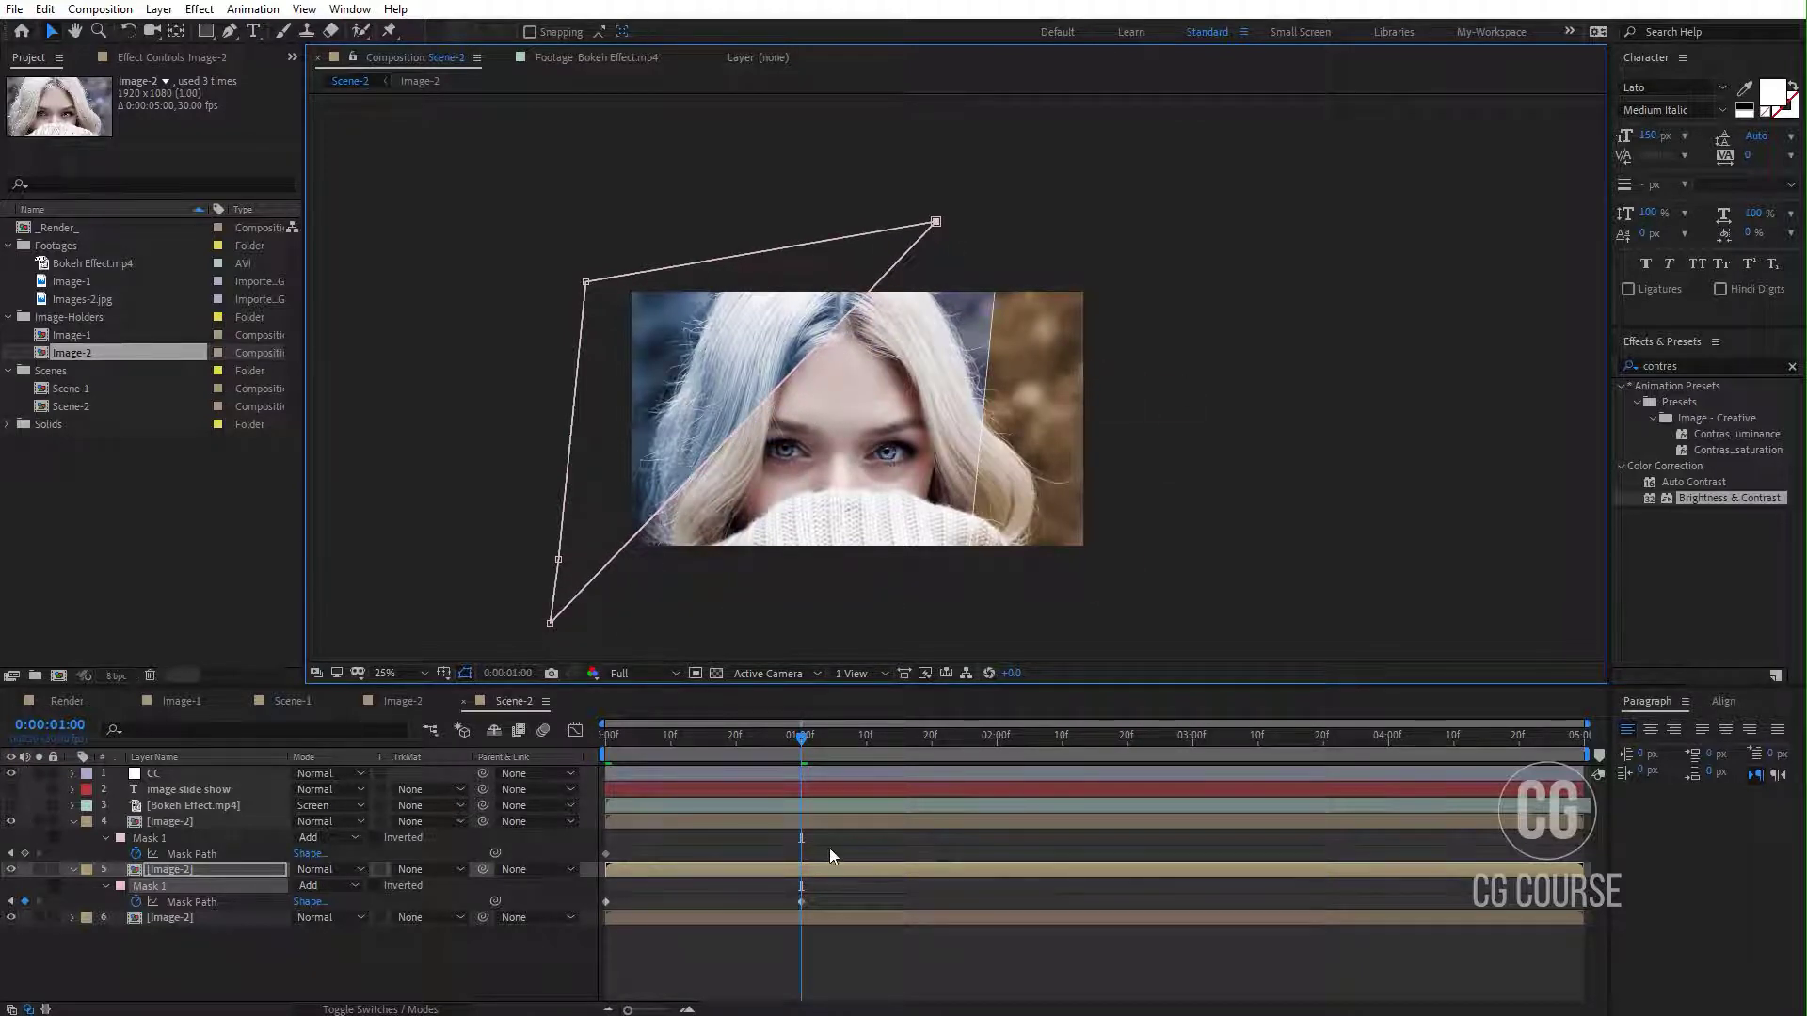
Step: Refine layer 5's mask corners and reshape layer 4's Mask Path into a diagonal slice
{"action": "left_click", "coordinate": [820, 816]}
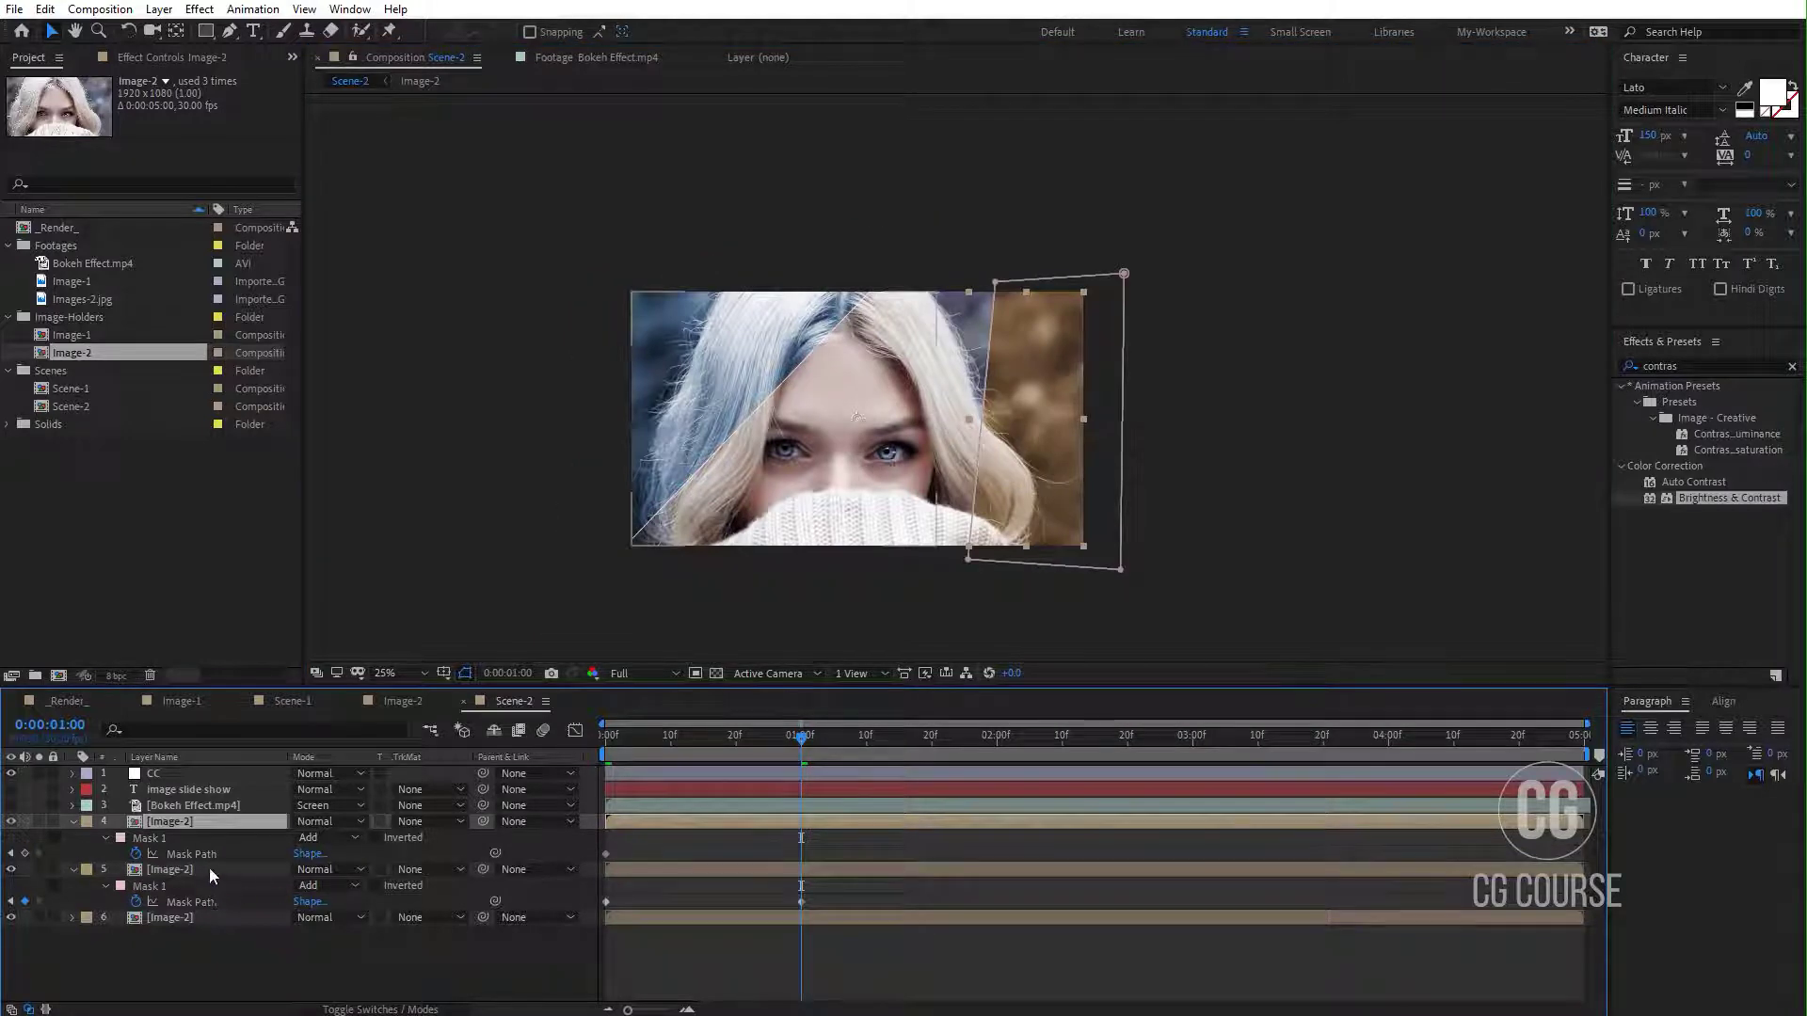
{"action": "left_click", "coordinate": [189, 855]}
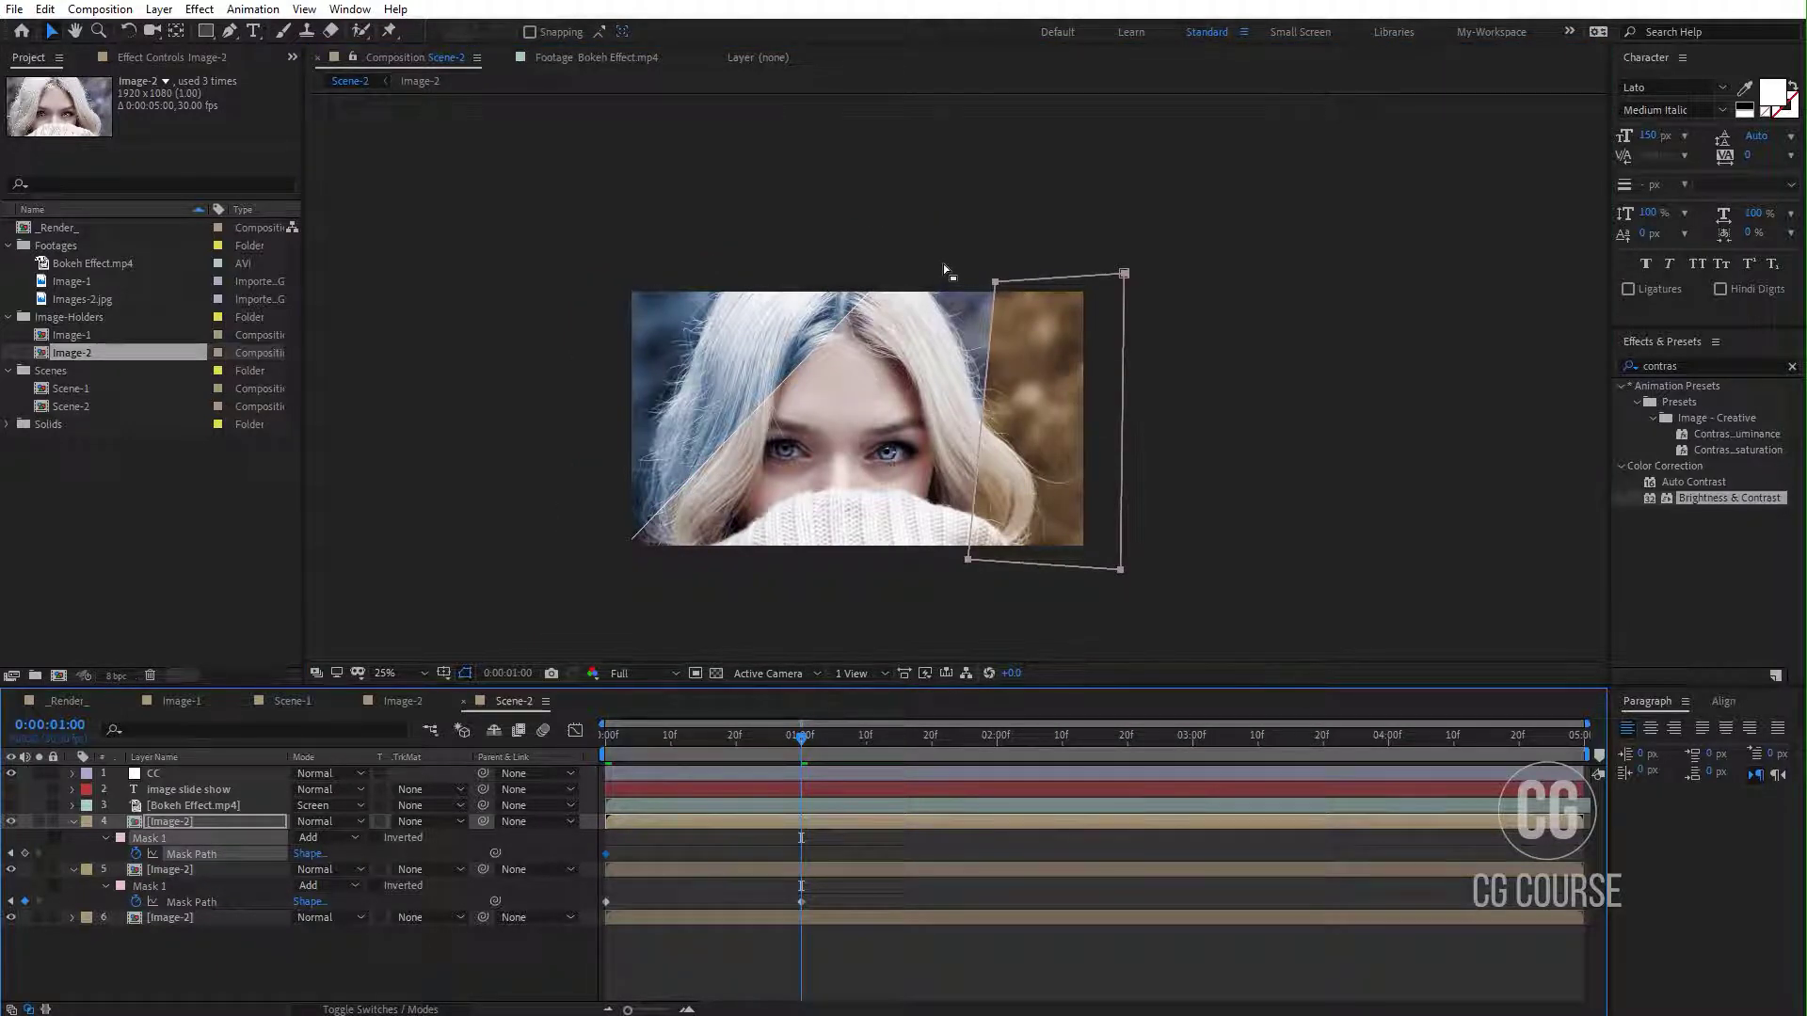
{"action": "left_click", "coordinate": [790, 869]}
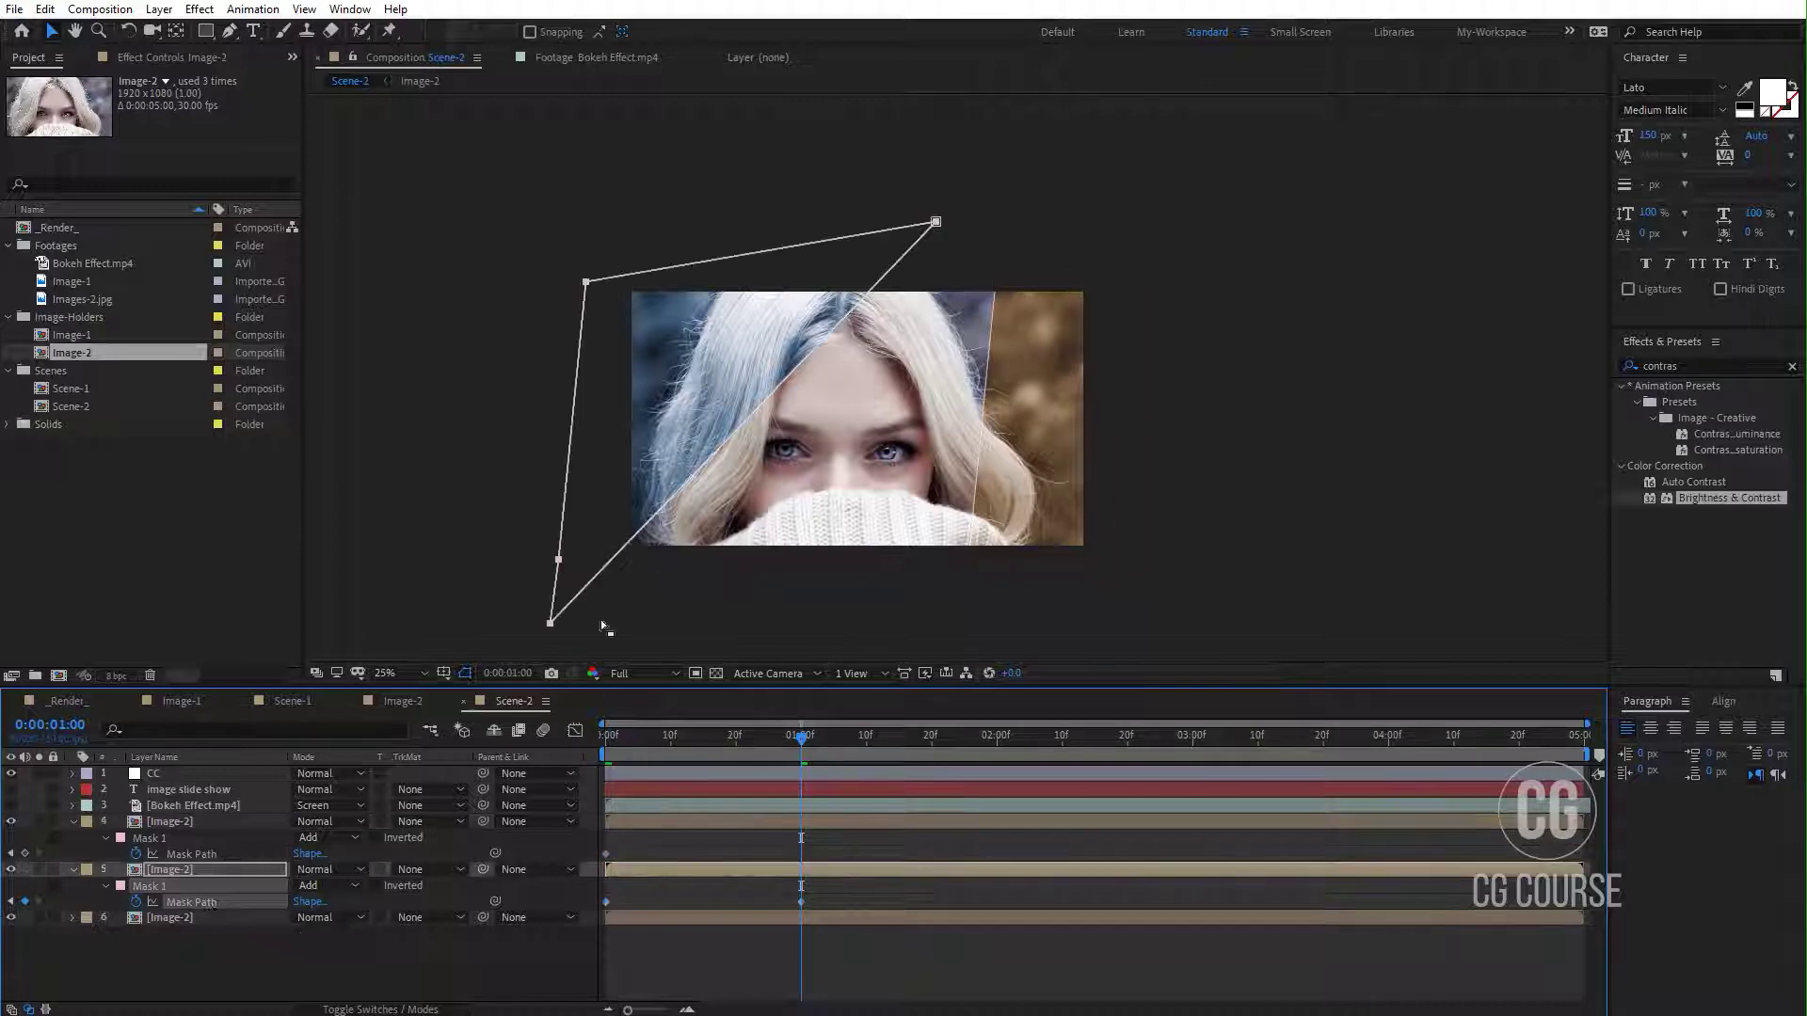
{"action": "left_click_drag", "start_coordinate": [554, 617], "coordinate": [611, 643]}
{"action": "left_click_drag", "start_coordinate": [936, 223], "coordinate": [829, 253]}
{"action": "left_click", "coordinate": [1103, 418]}
{"action": "left_click_drag", "start_coordinate": [967, 559], "coordinate": [478, 548]}
{"action": "left_click_drag", "start_coordinate": [829, 252], "coordinate": [653, 209]}
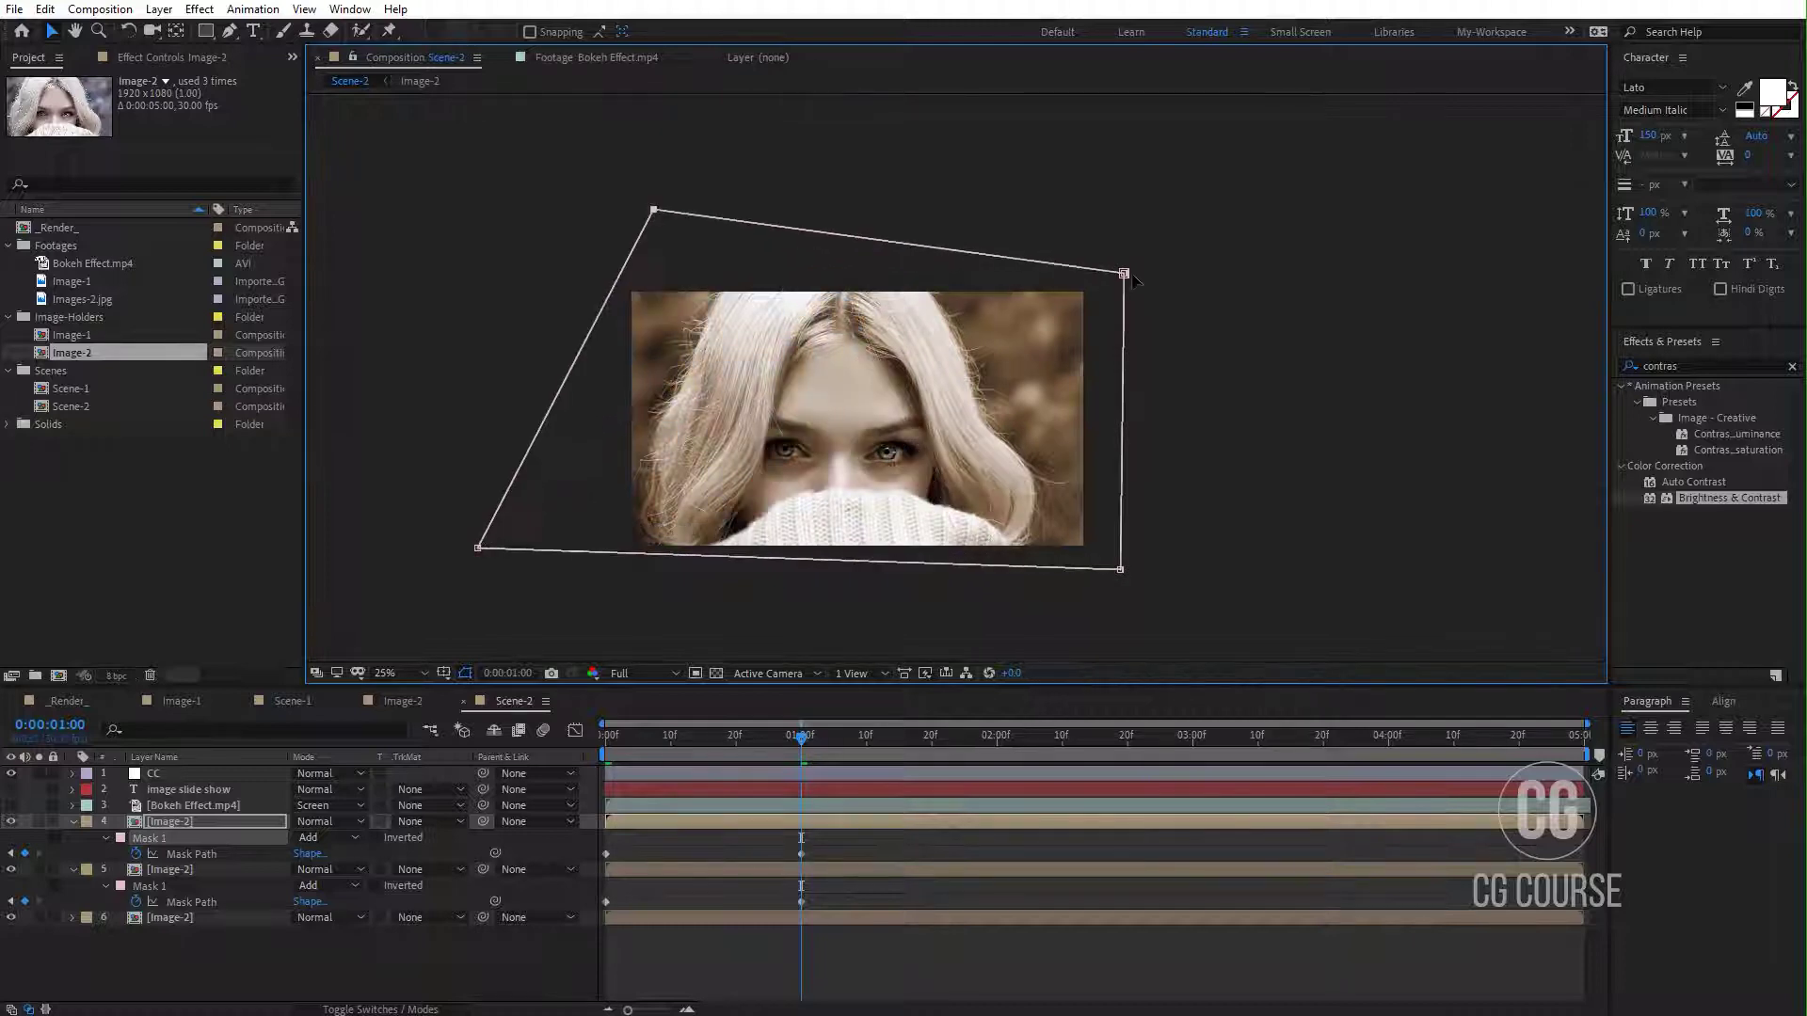
{"action": "left_click_drag", "start_coordinate": [1123, 273], "coordinate": [865, 273]}
{"action": "left_click_drag", "start_coordinate": [1120, 569], "coordinate": [660, 565]}
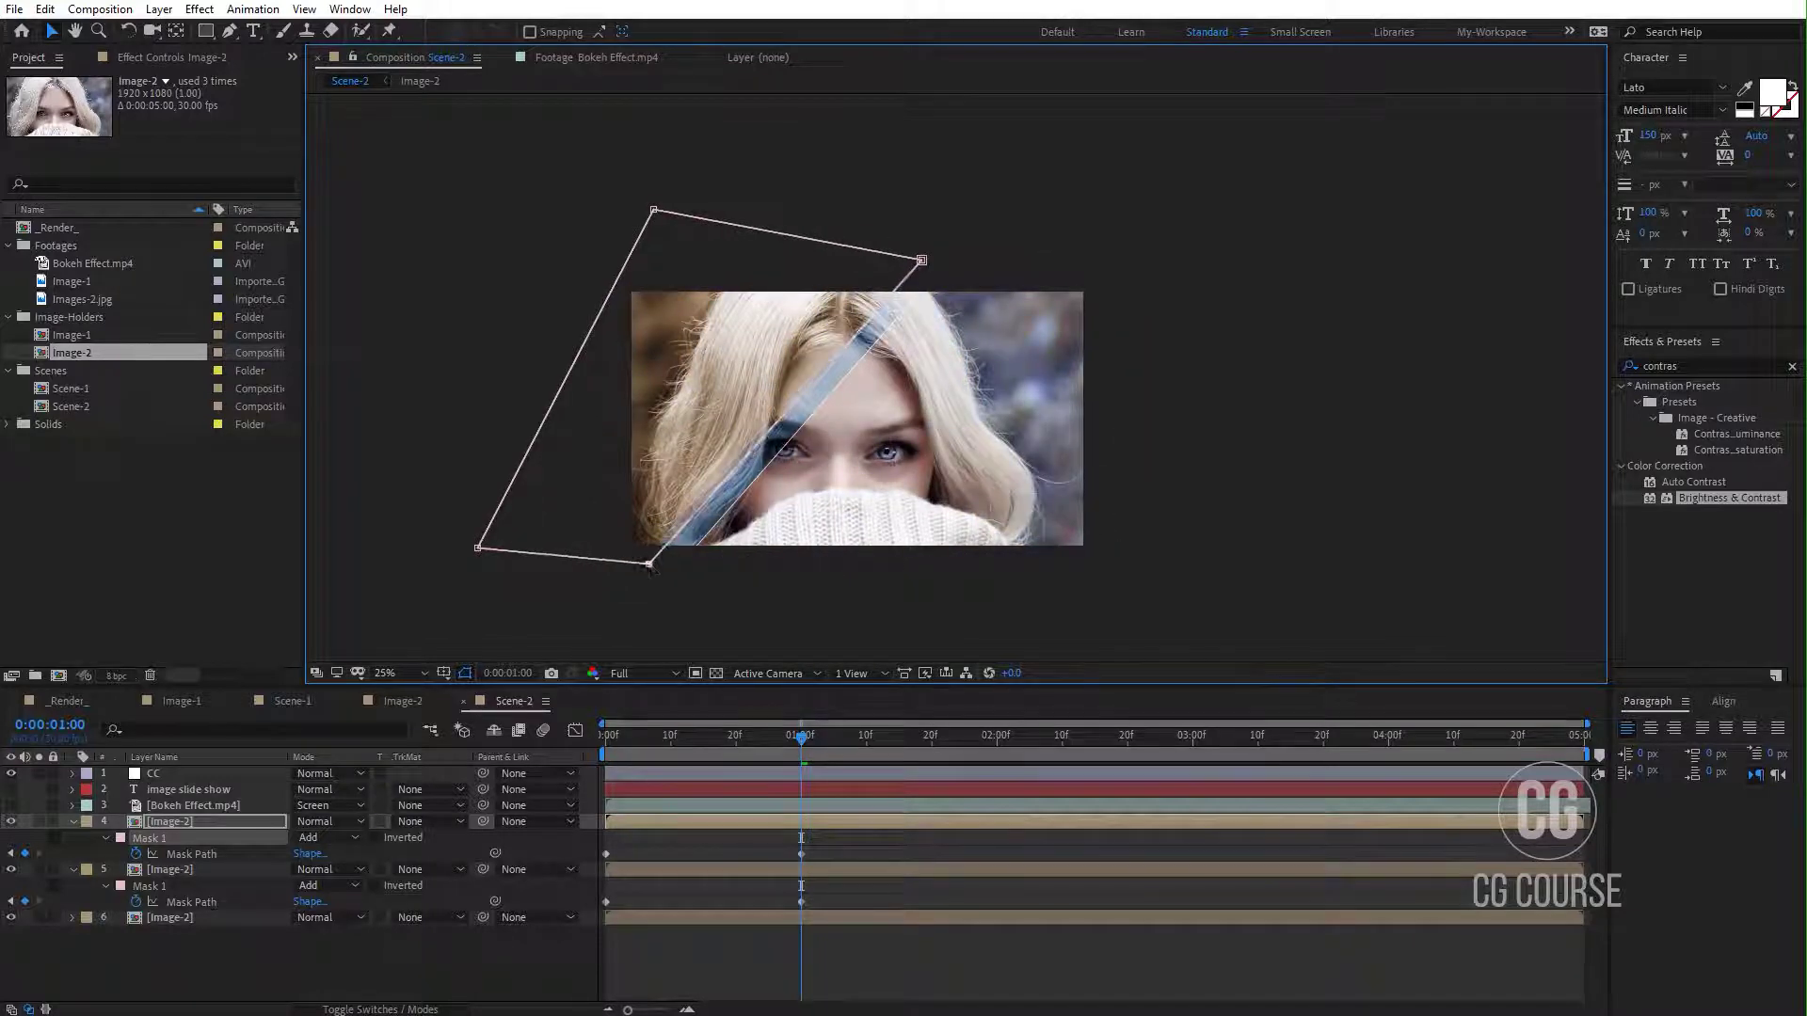
Step: Reshape both masks at the last frame (0:00:04:29) and preview the wipe
{"action": "left_click_drag", "start_coordinate": [921, 259], "coordinate": [914, 255]}
{"action": "key", "text": "End"}
{"action": "left_click_drag", "start_coordinate": [631, 565], "coordinate": [562, 558]}
{"action": "key", "text": "ctrl+Down"}
{"action": "left_click_drag", "start_coordinate": [979, 226], "coordinate": [921, 204]}
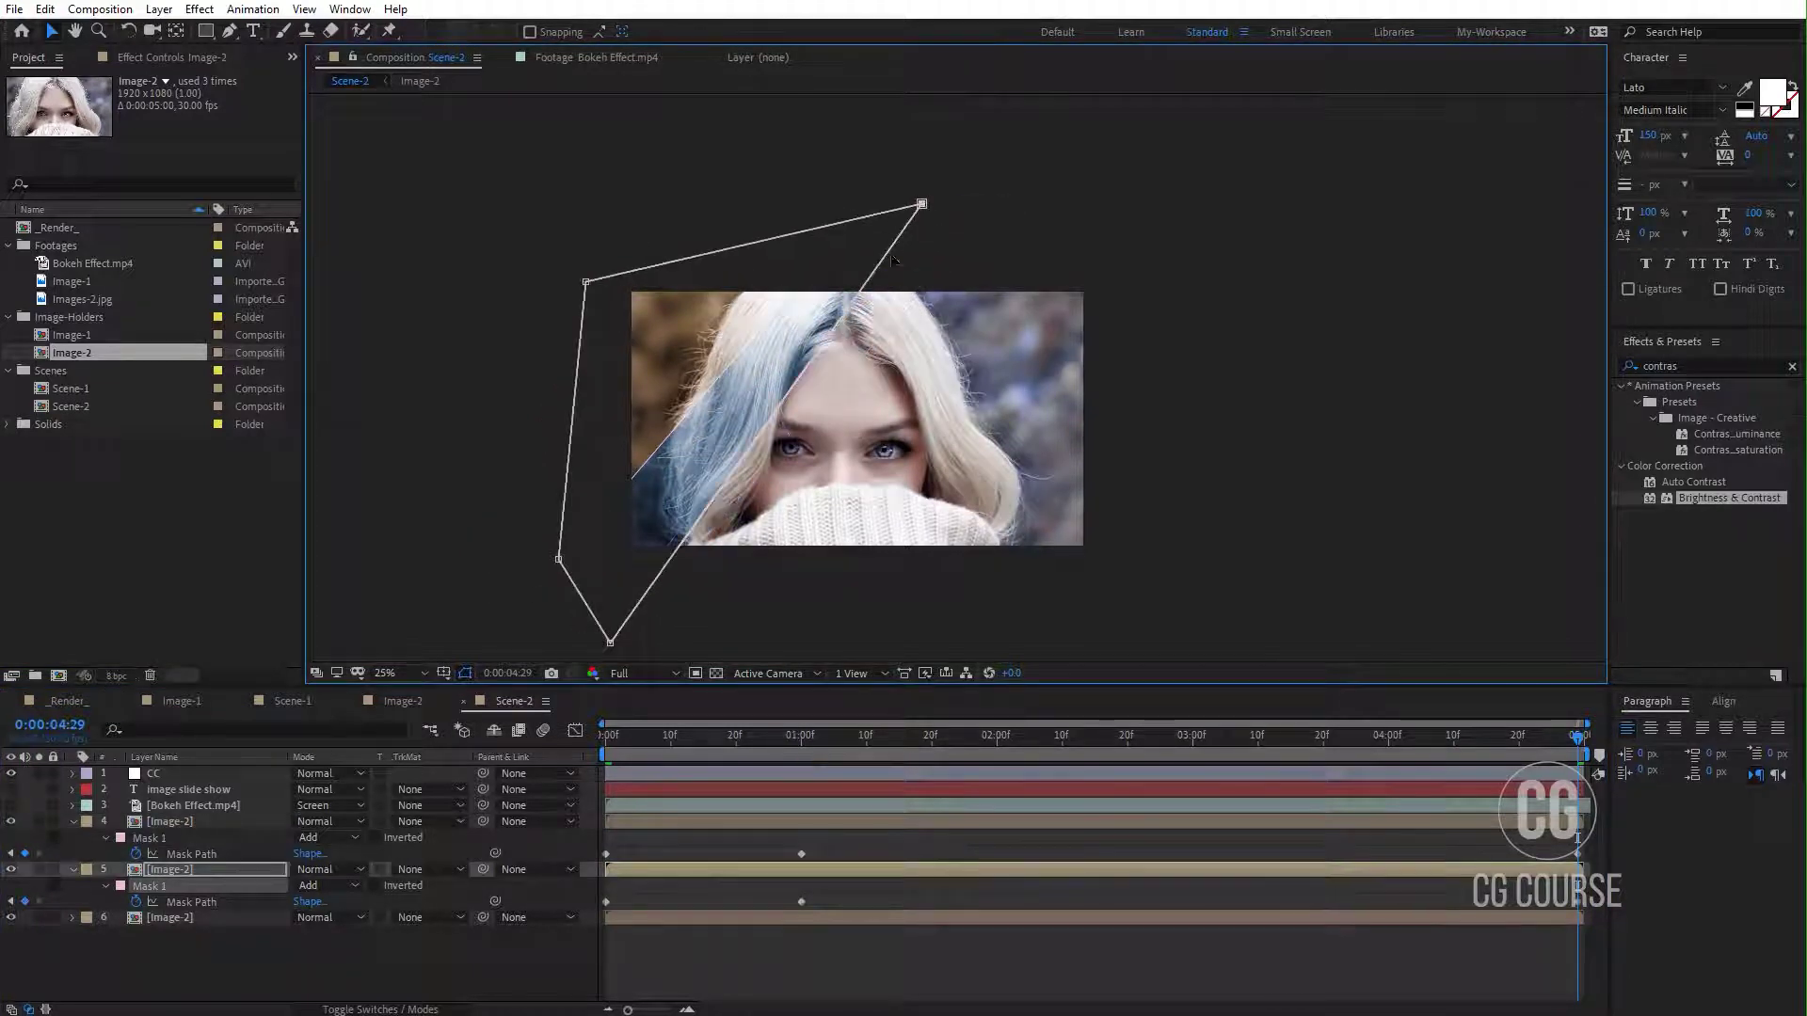
{"action": "left_click_drag", "start_coordinate": [605, 633], "coordinate": [578, 633]}
{"action": "key", "text": "F2"}
{"action": "key", "text": "space"}
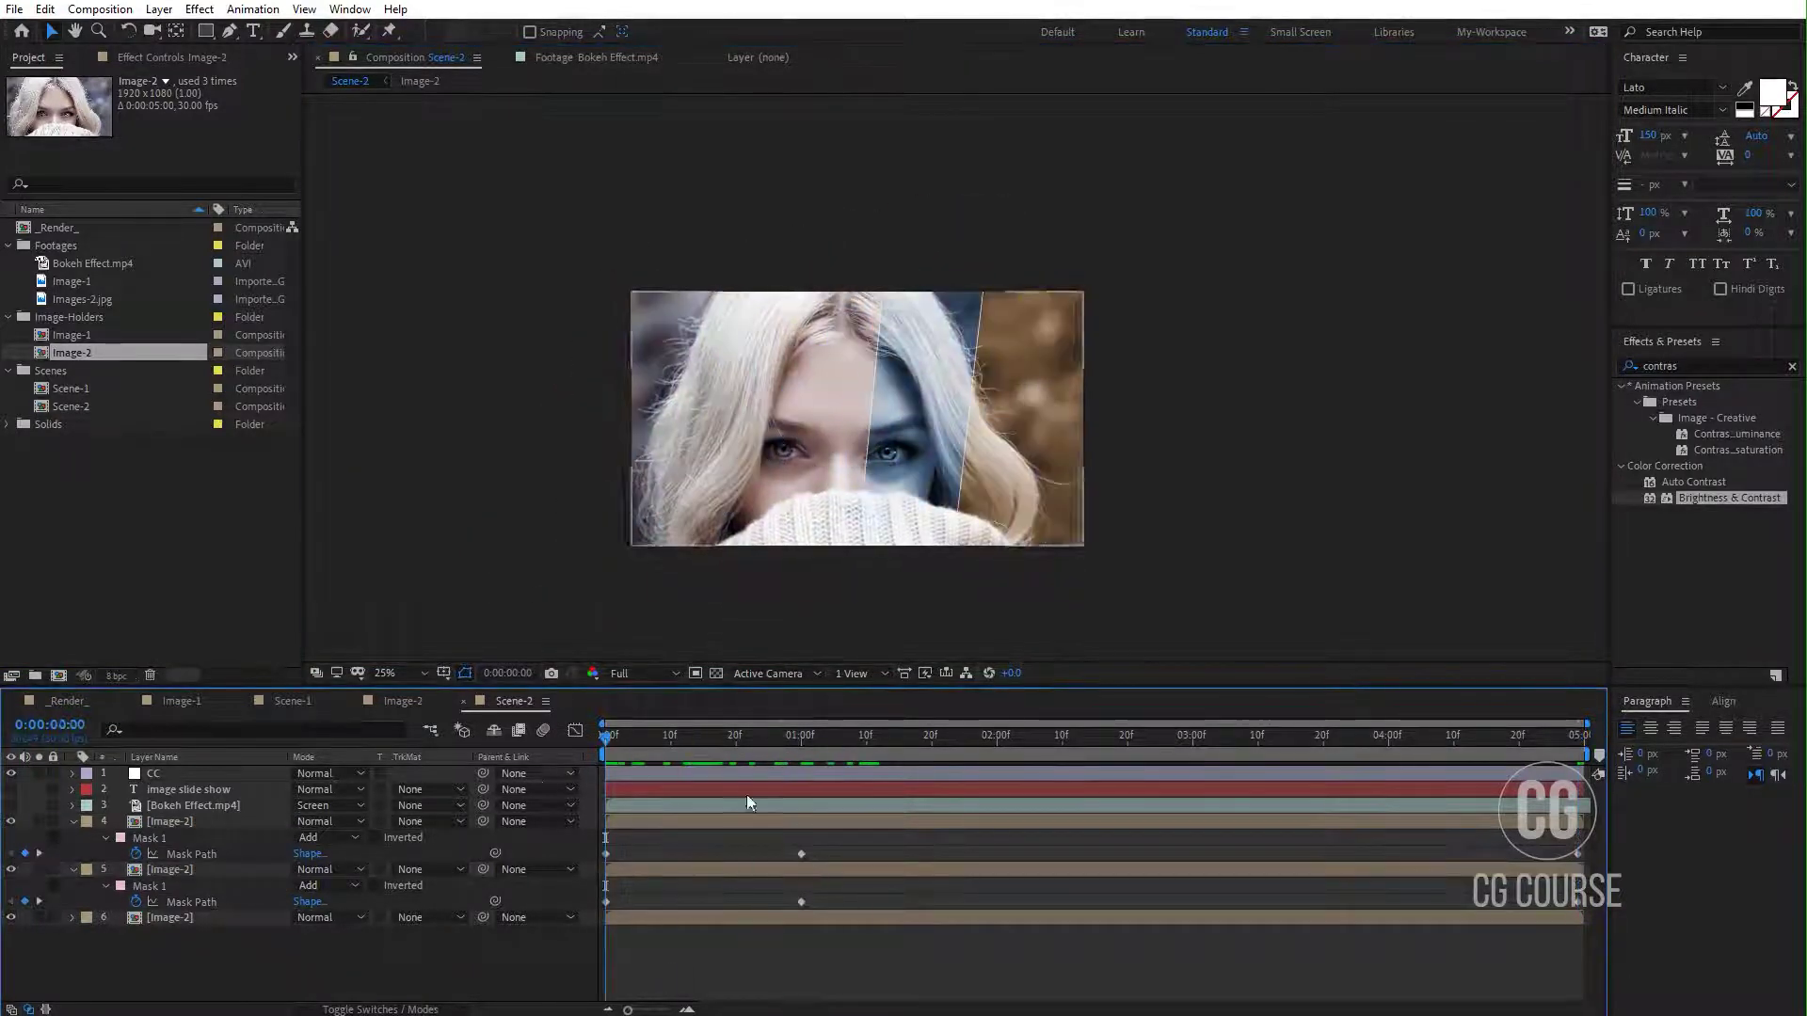
Step: At 1:00, shift layer 5's top-right mask corner right and adjust layer 4's right mask corners
{"action": "key", "text": "space"}
{"action": "left_click", "coordinate": [191, 853]}
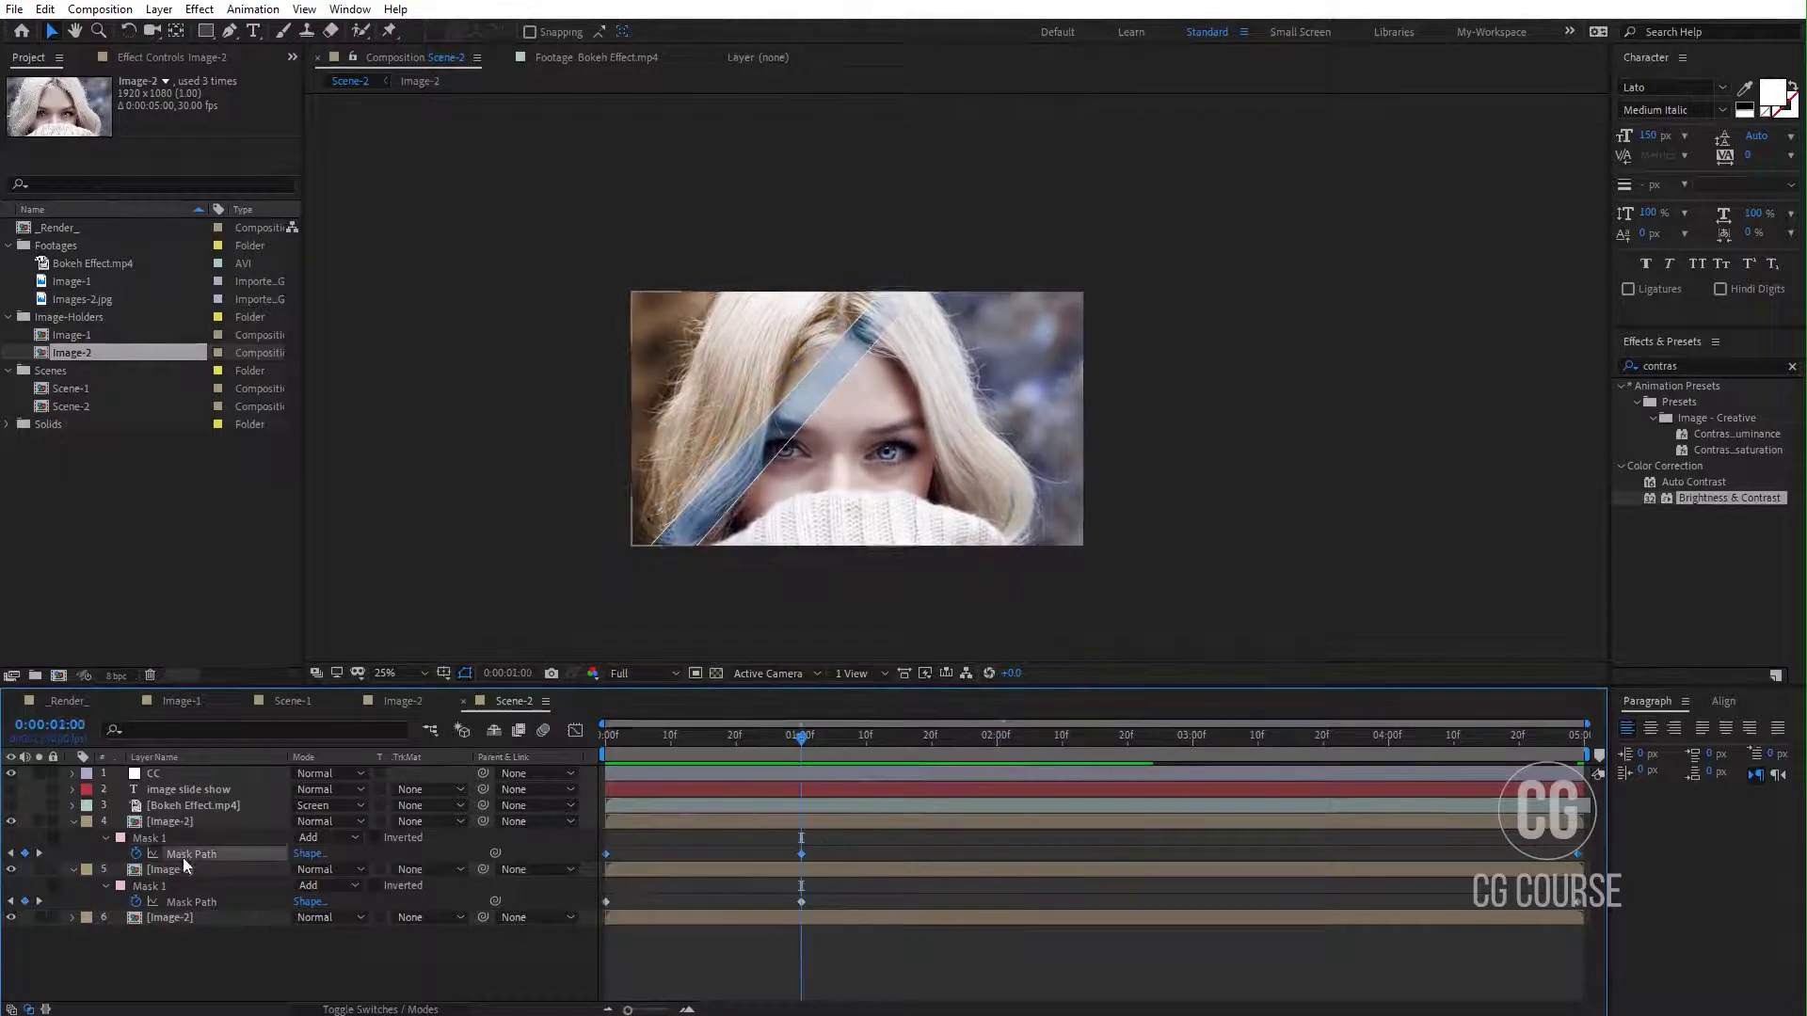
{"action": "left_click", "coordinate": [191, 901]}
{"action": "scroll", "coordinate": [940, 282], "scroll_direction": "down", "scroll_amount": 1}
{"action": "left_click_drag", "start_coordinate": [986, 182], "coordinate": [1069, 178]}
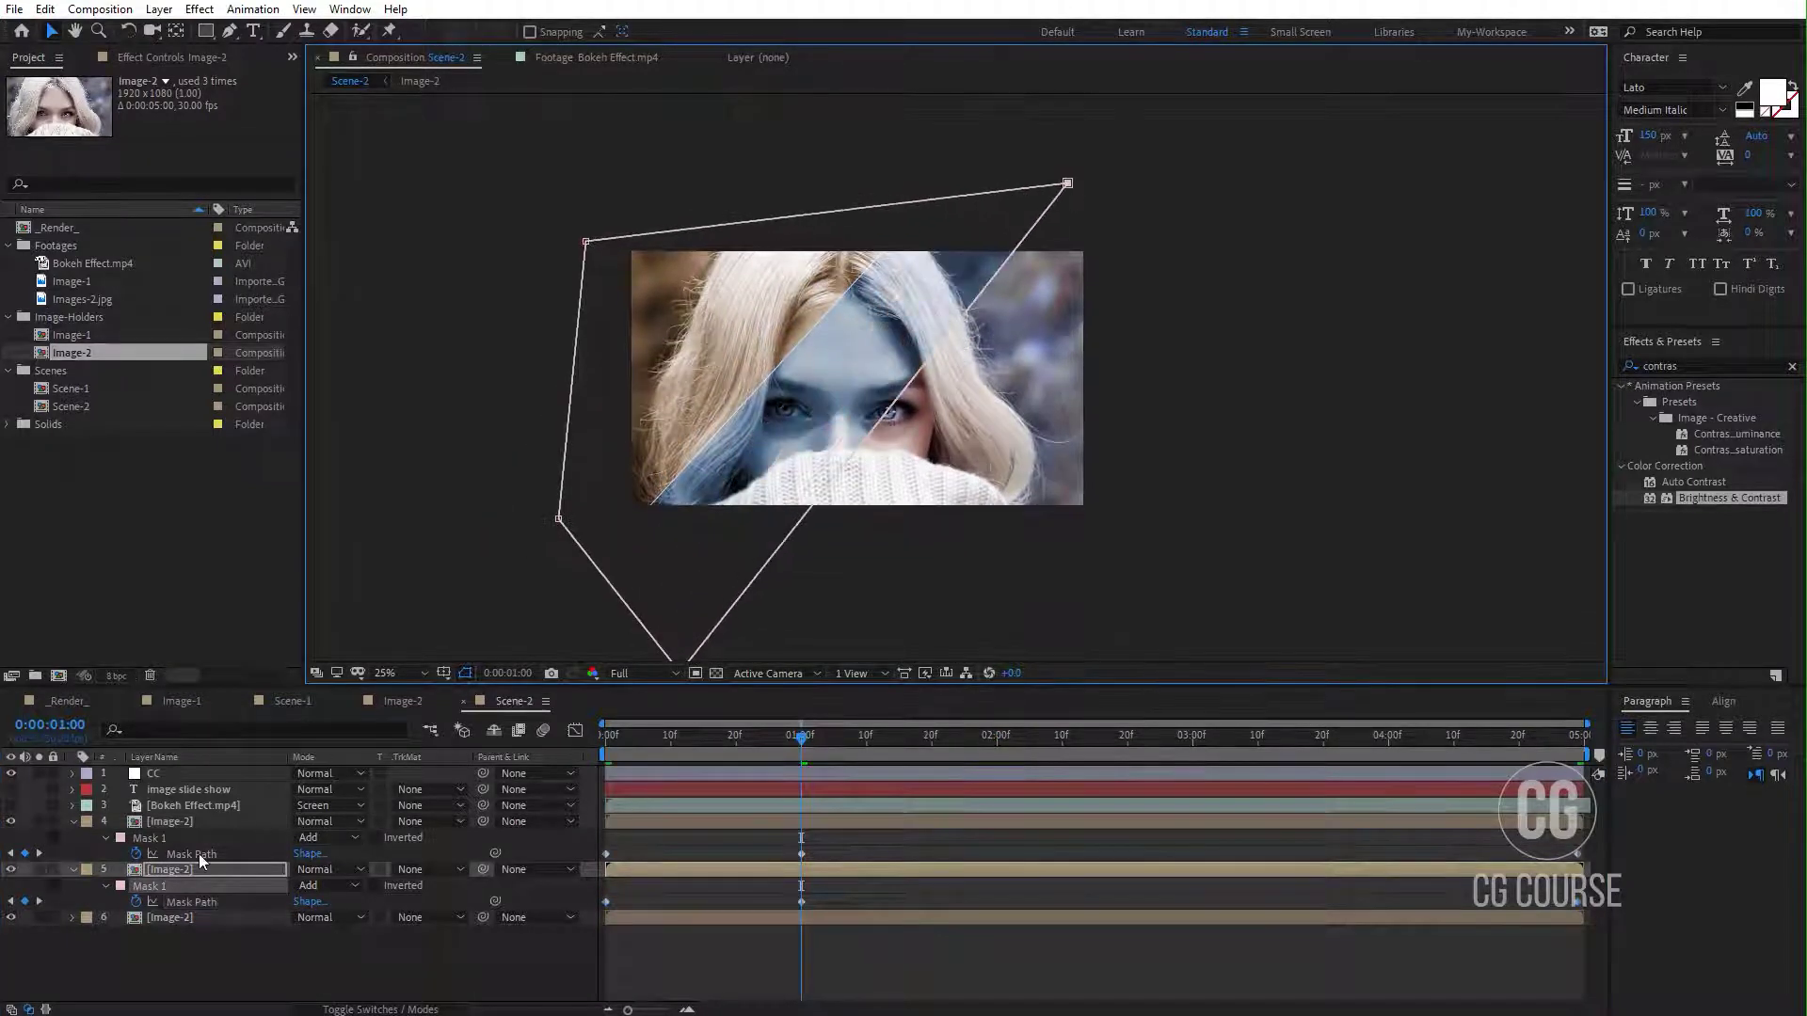
{"action": "key", "text": "ctrl+Up"}
{"action": "left_click_drag", "start_coordinate": [631, 525], "coordinate": [562, 518]}
{"action": "left_click_drag", "start_coordinate": [915, 214], "coordinate": [956, 173]}
Step: Check both masks at 4:29, preview the wipe, and Easy Ease the 1:00 Mask Path keyframes
{"action": "key", "text": "End"}
{"action": "left_click", "coordinate": [186, 902]}
{"action": "key", "text": "ctrl+Up"}
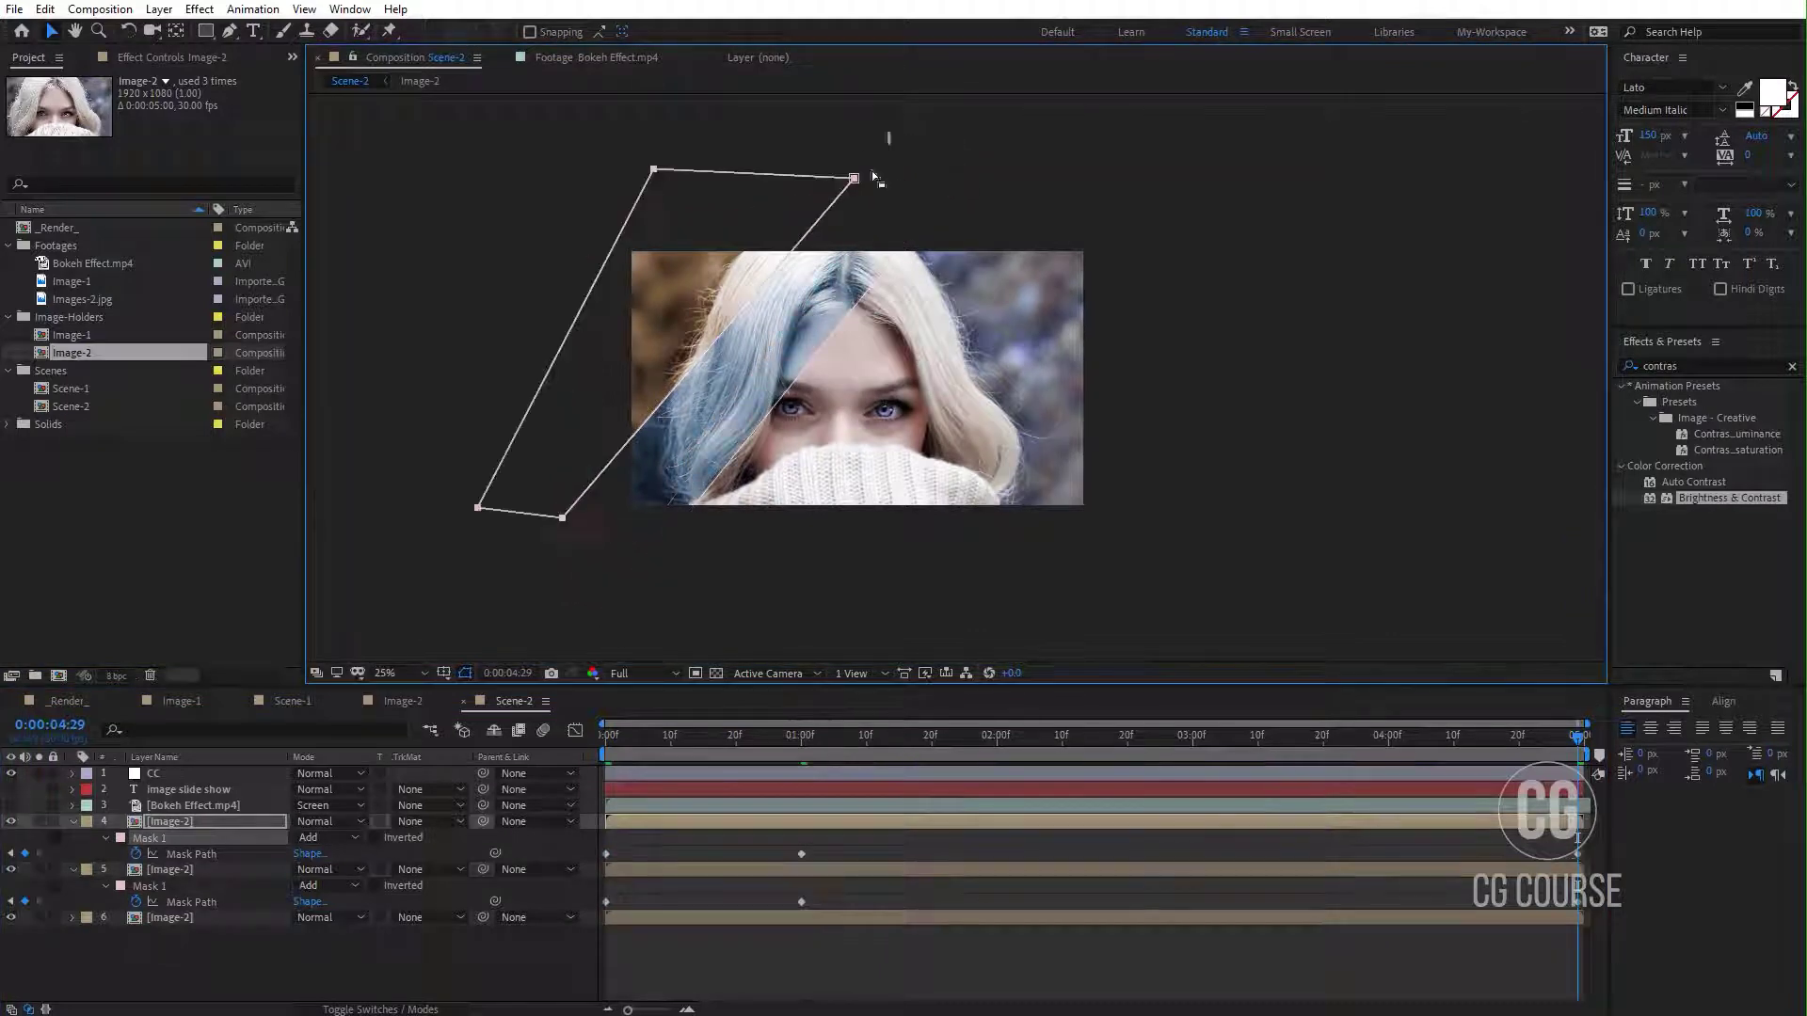
{"action": "key", "text": "ctrl+Down"}
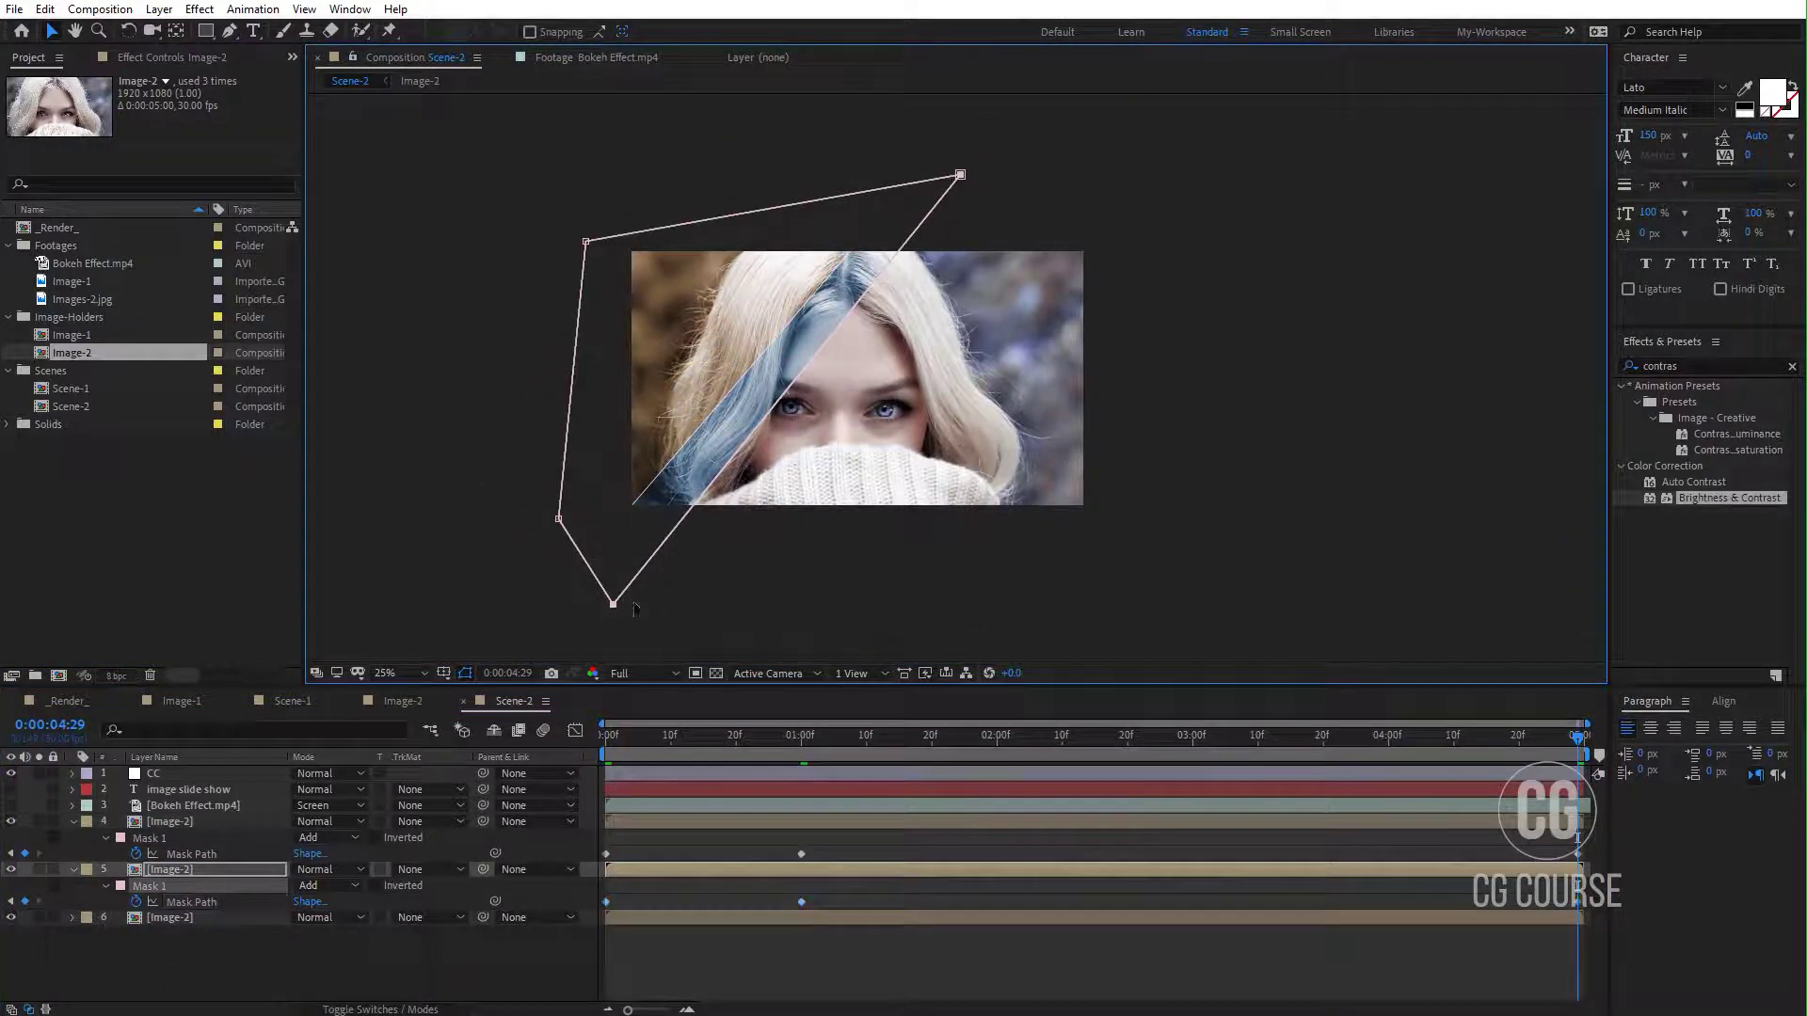
{"action": "key", "text": "Home"}
{"action": "key", "text": "space"}
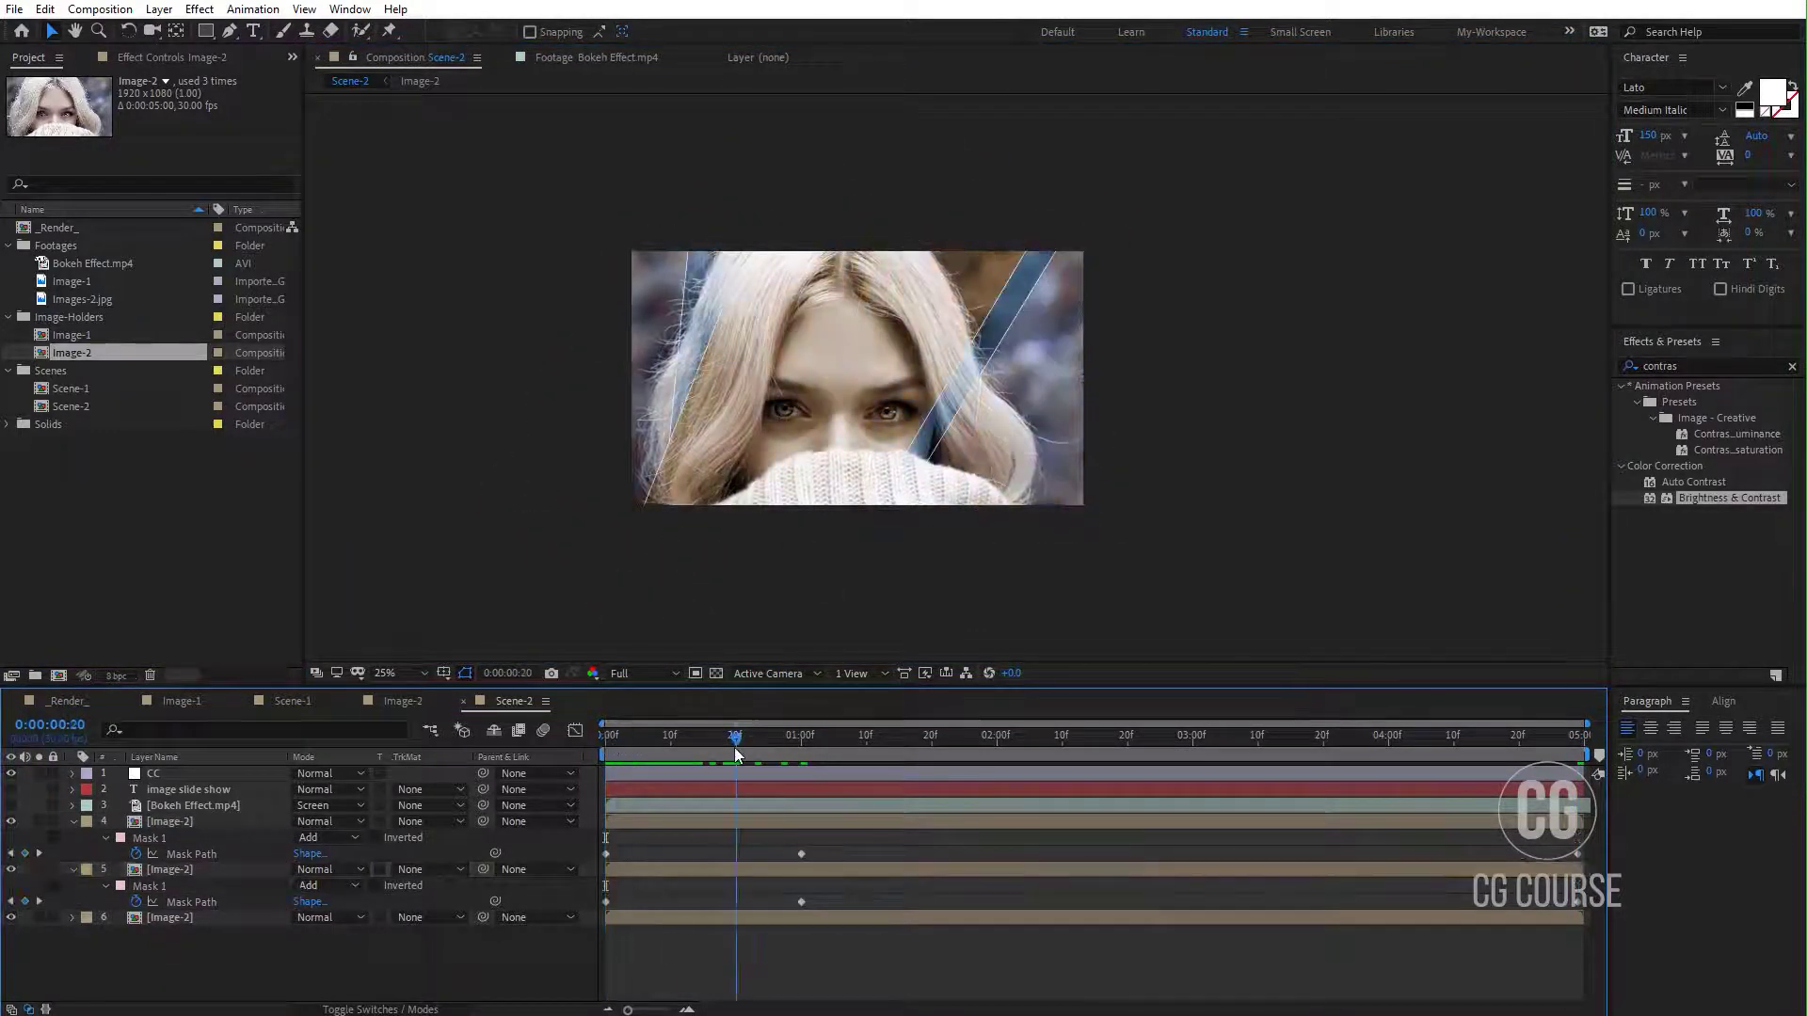
{"action": "right_click", "coordinate": [801, 854]}
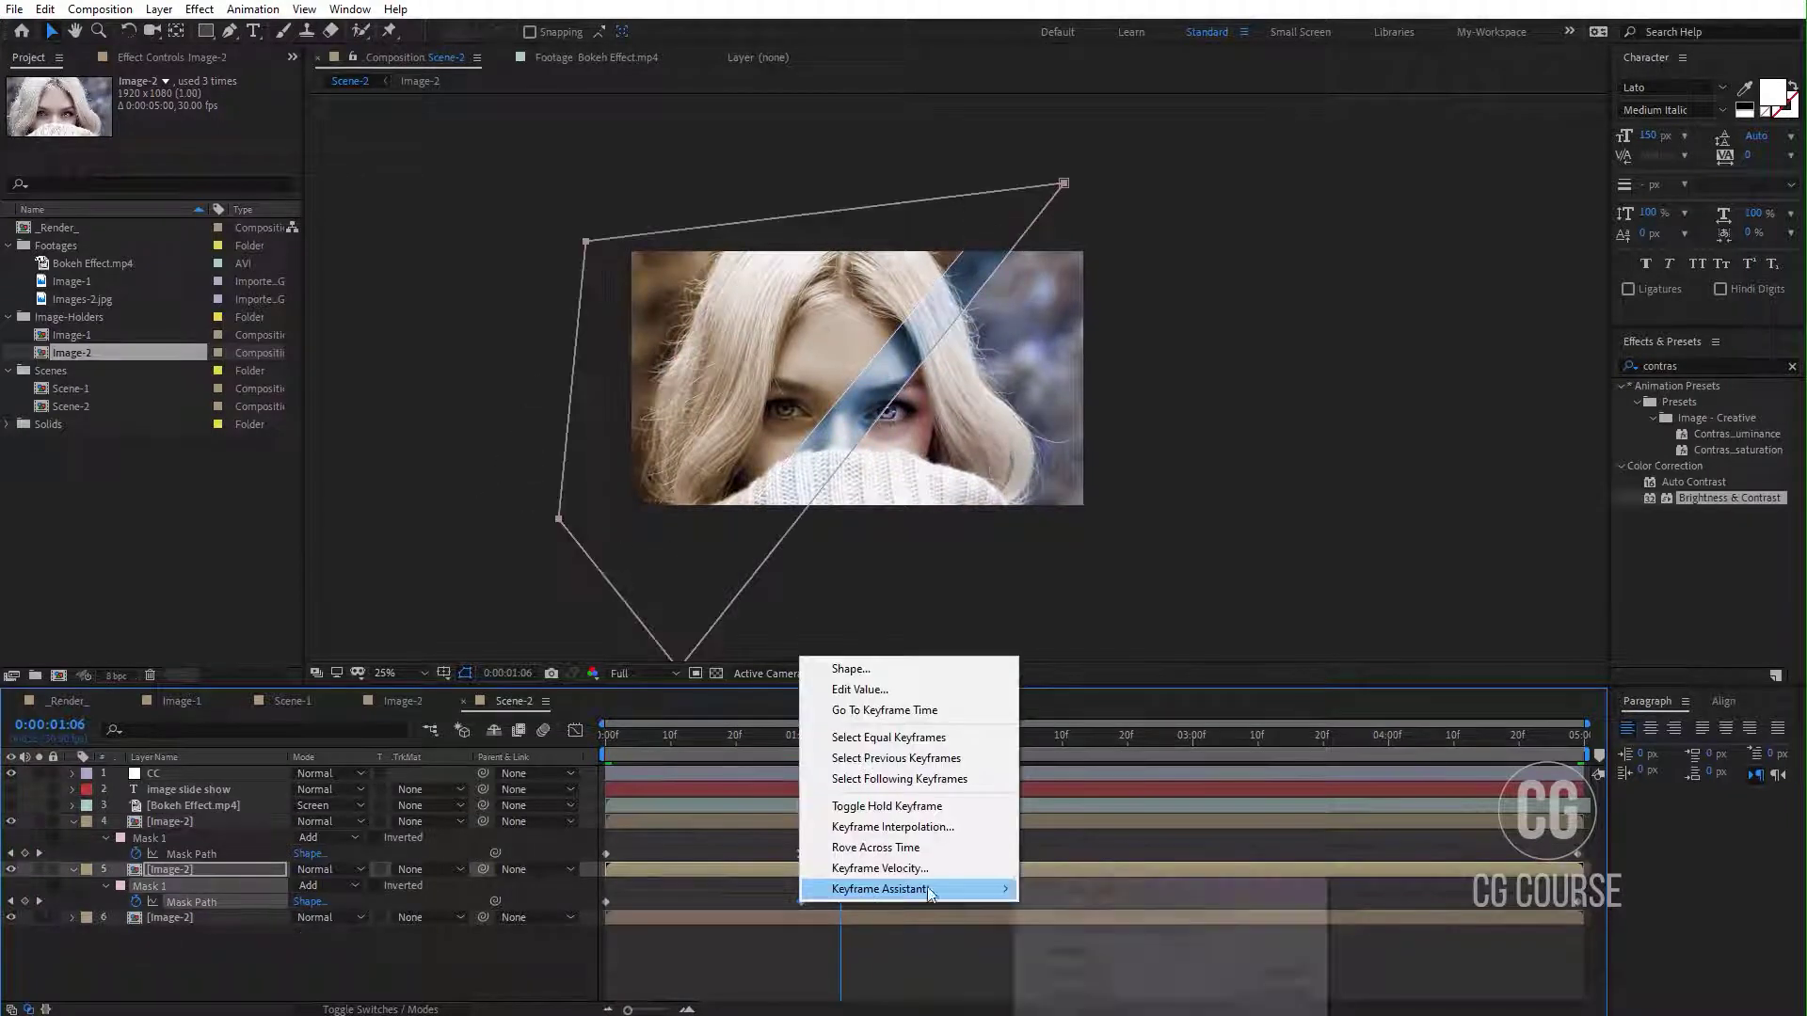
{"action": "left_click", "coordinate": [1110, 920]}
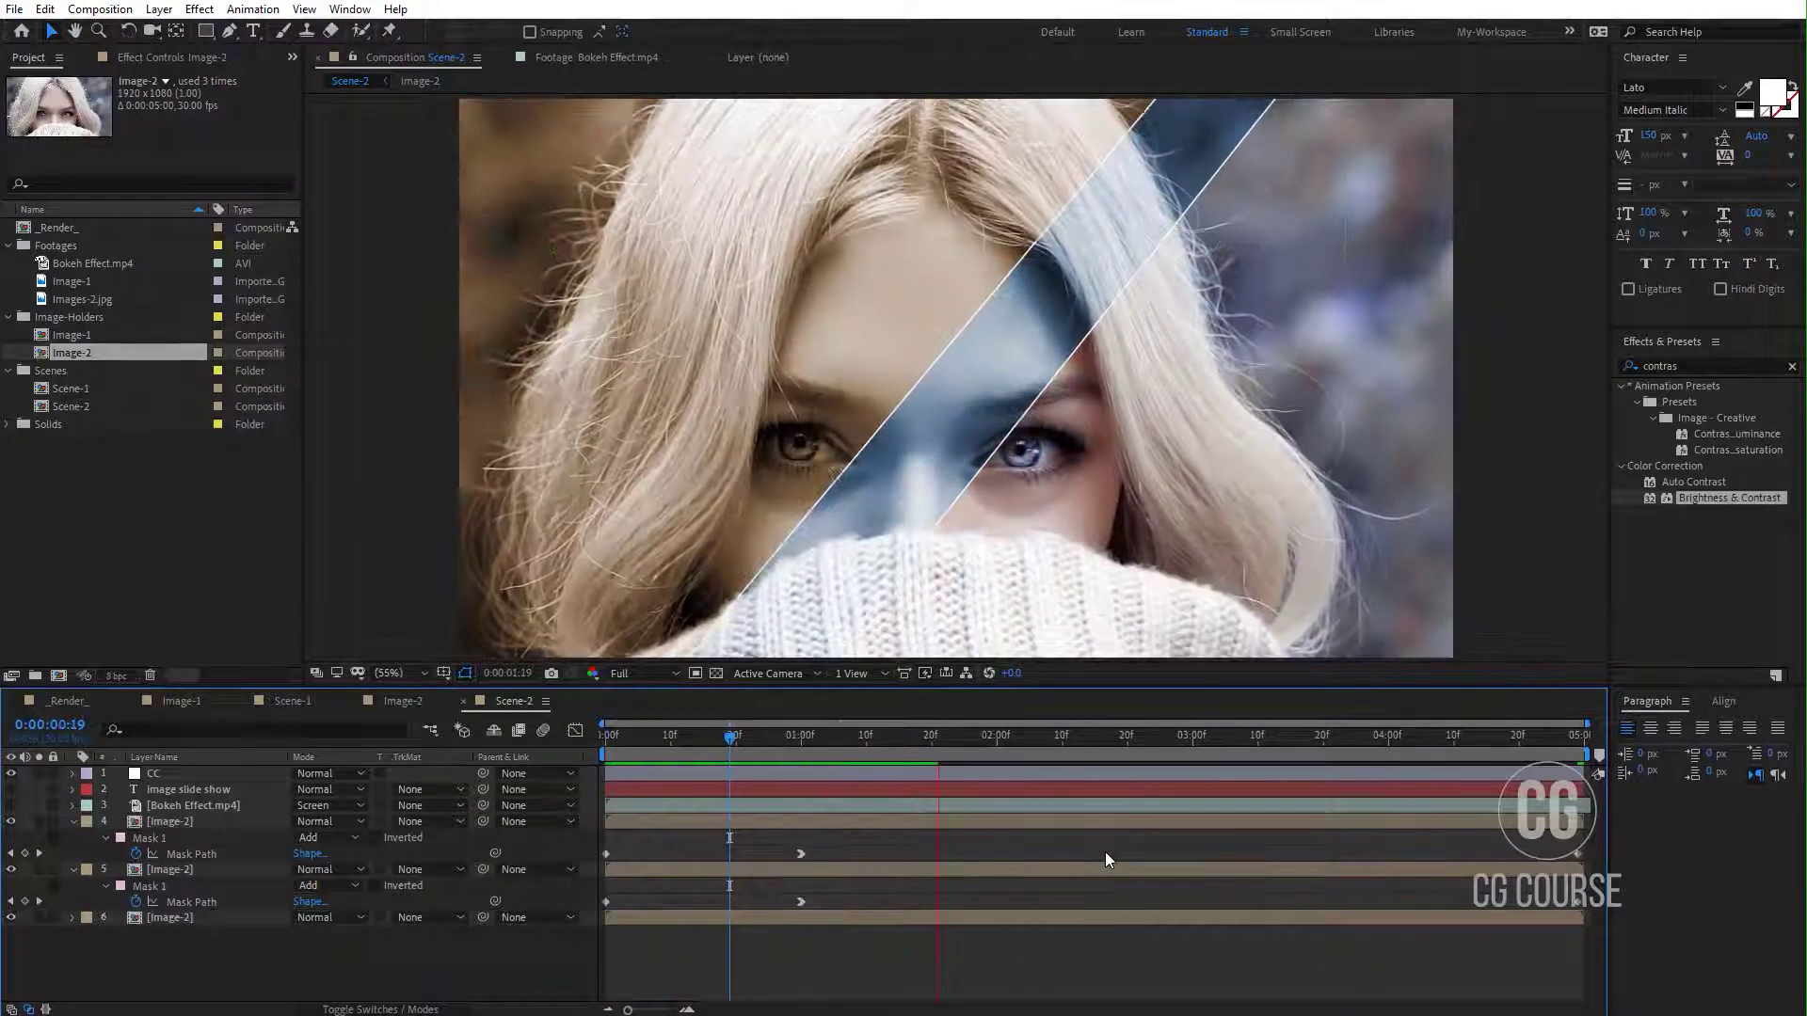
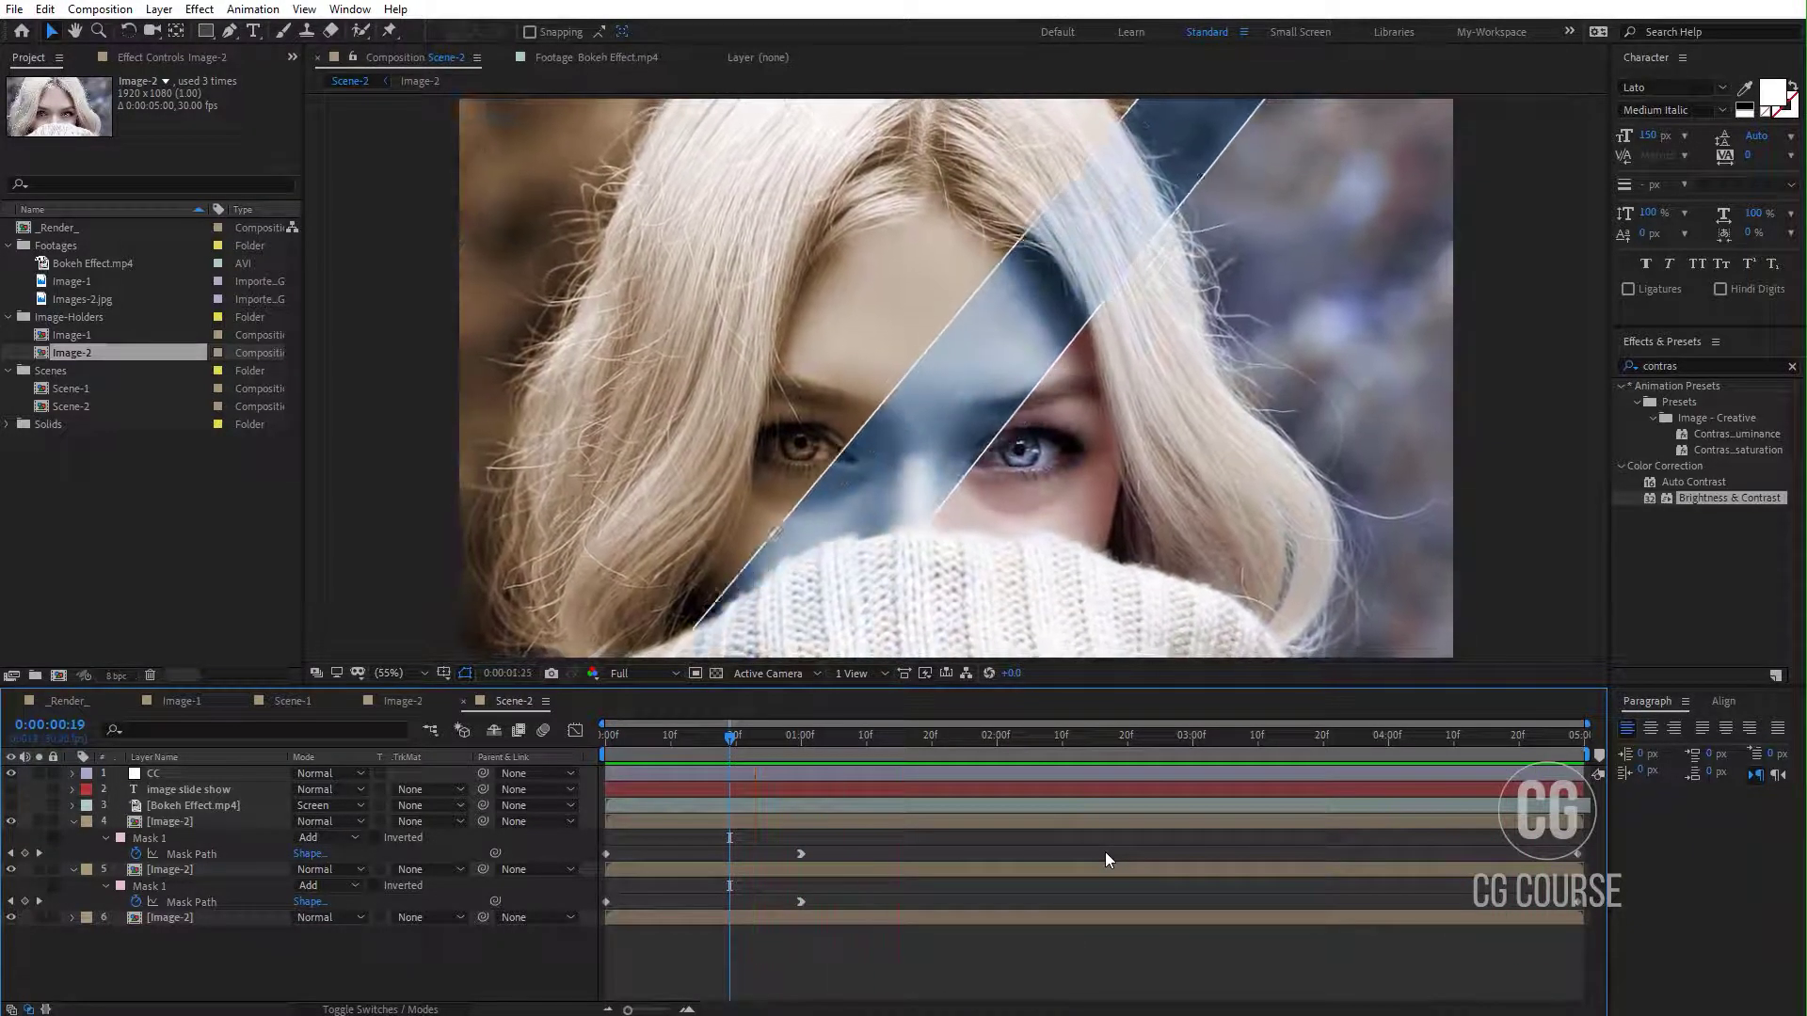
Step: Copy Image-2's Mask 1 onto Bokeh Effect.mp4, deleting the misplaced first paste
{"action": "key", "text": "space"}
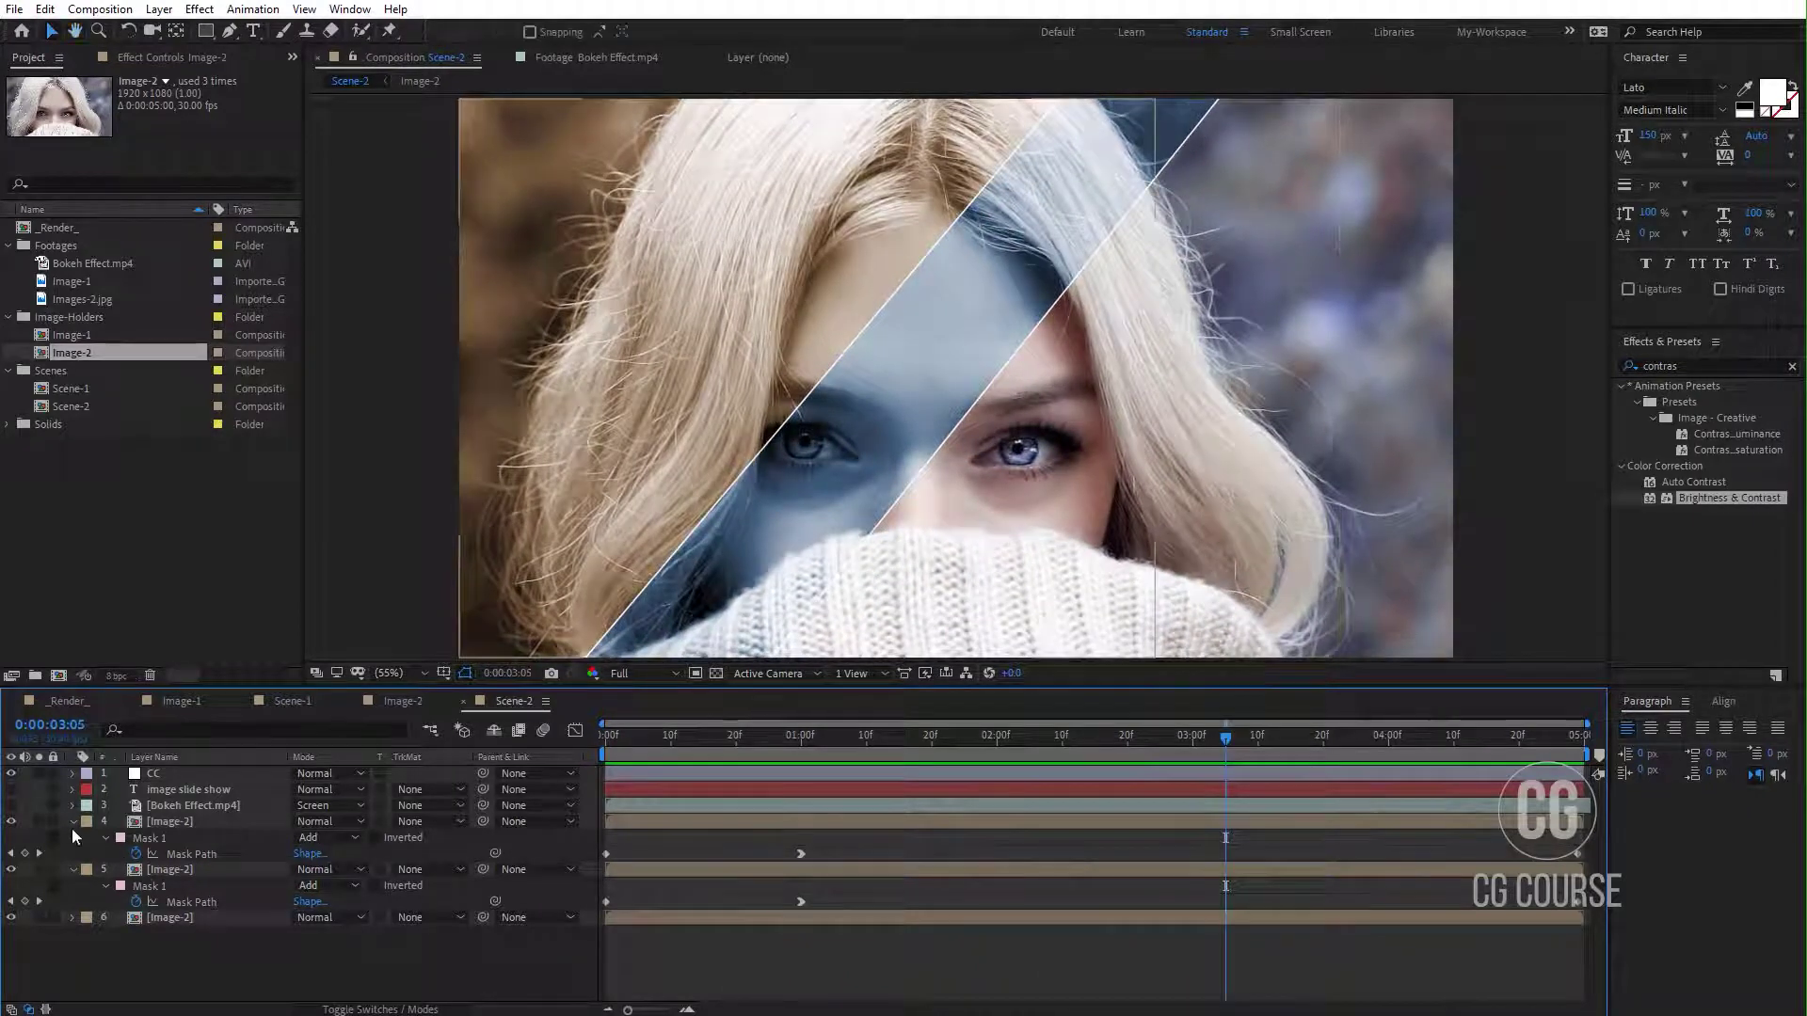
{"action": "left_click", "coordinate": [156, 826]}
{"action": "left_click", "coordinate": [160, 834]}
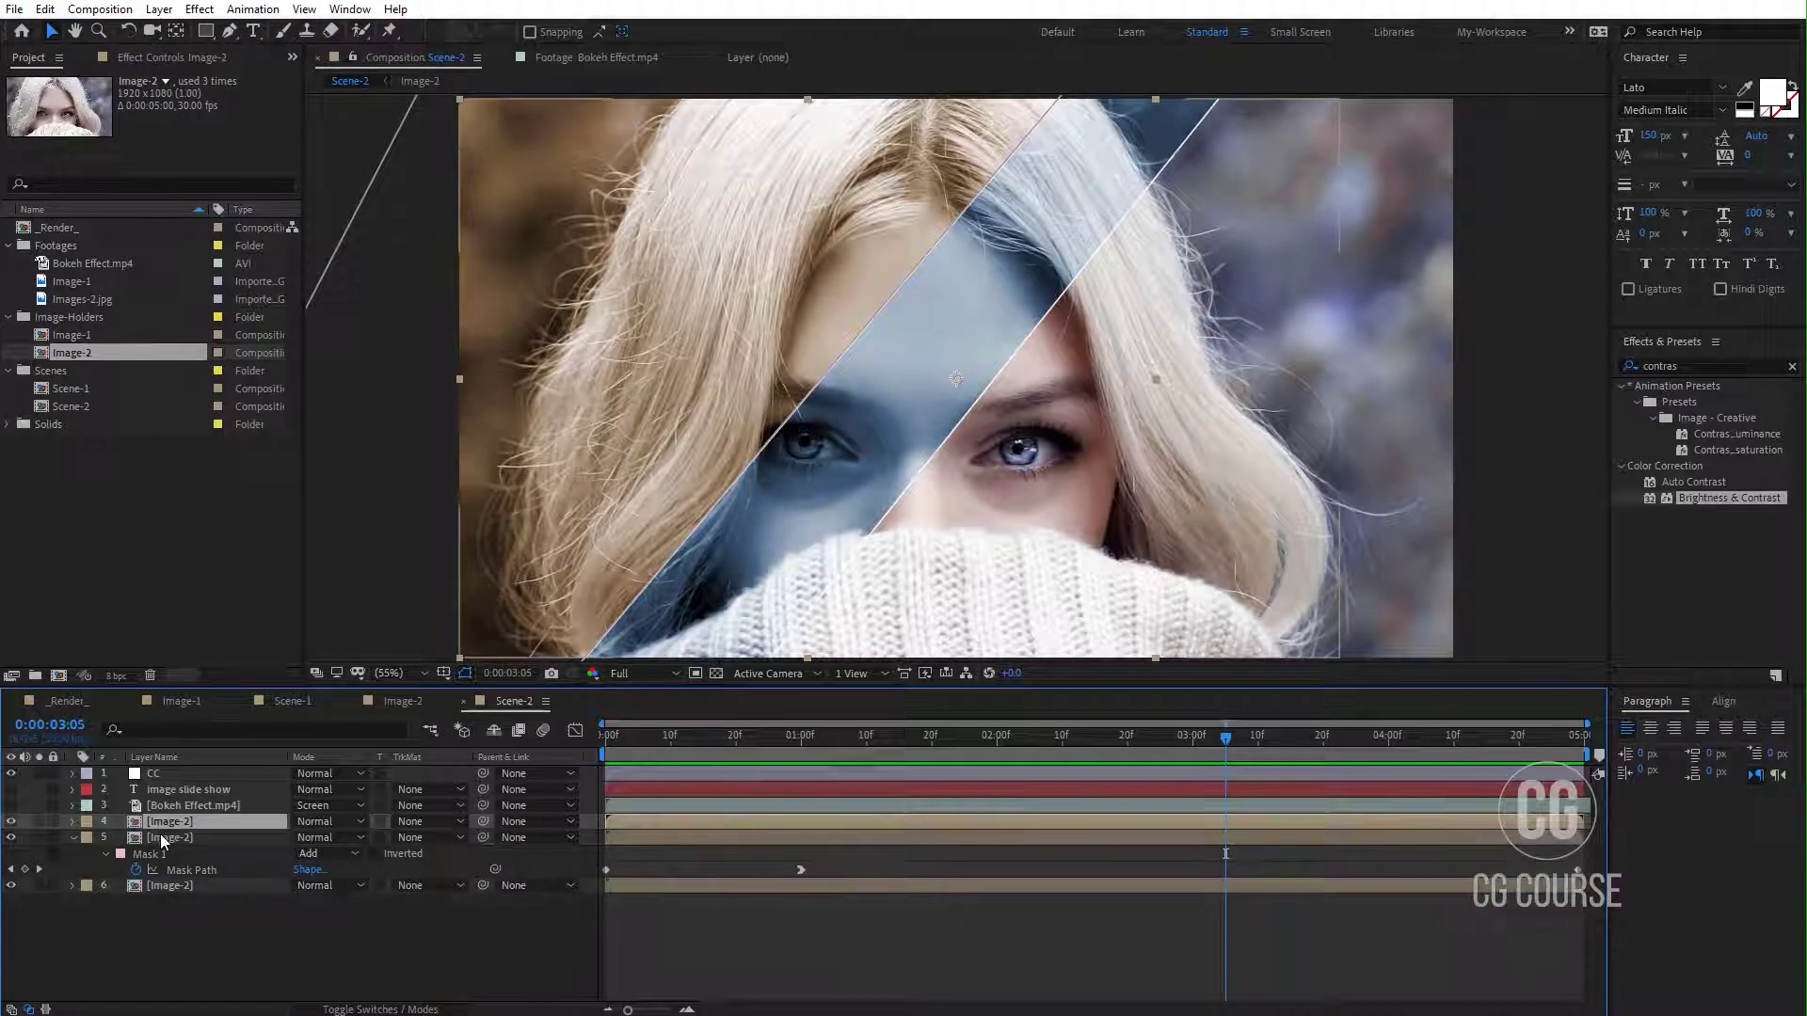
{"action": "key", "text": "ctrl+c"}
{"action": "left_click", "coordinate": [150, 805]}
{"action": "key", "text": "ctrl+v"}
{"action": "left_click", "coordinate": [158, 822]}
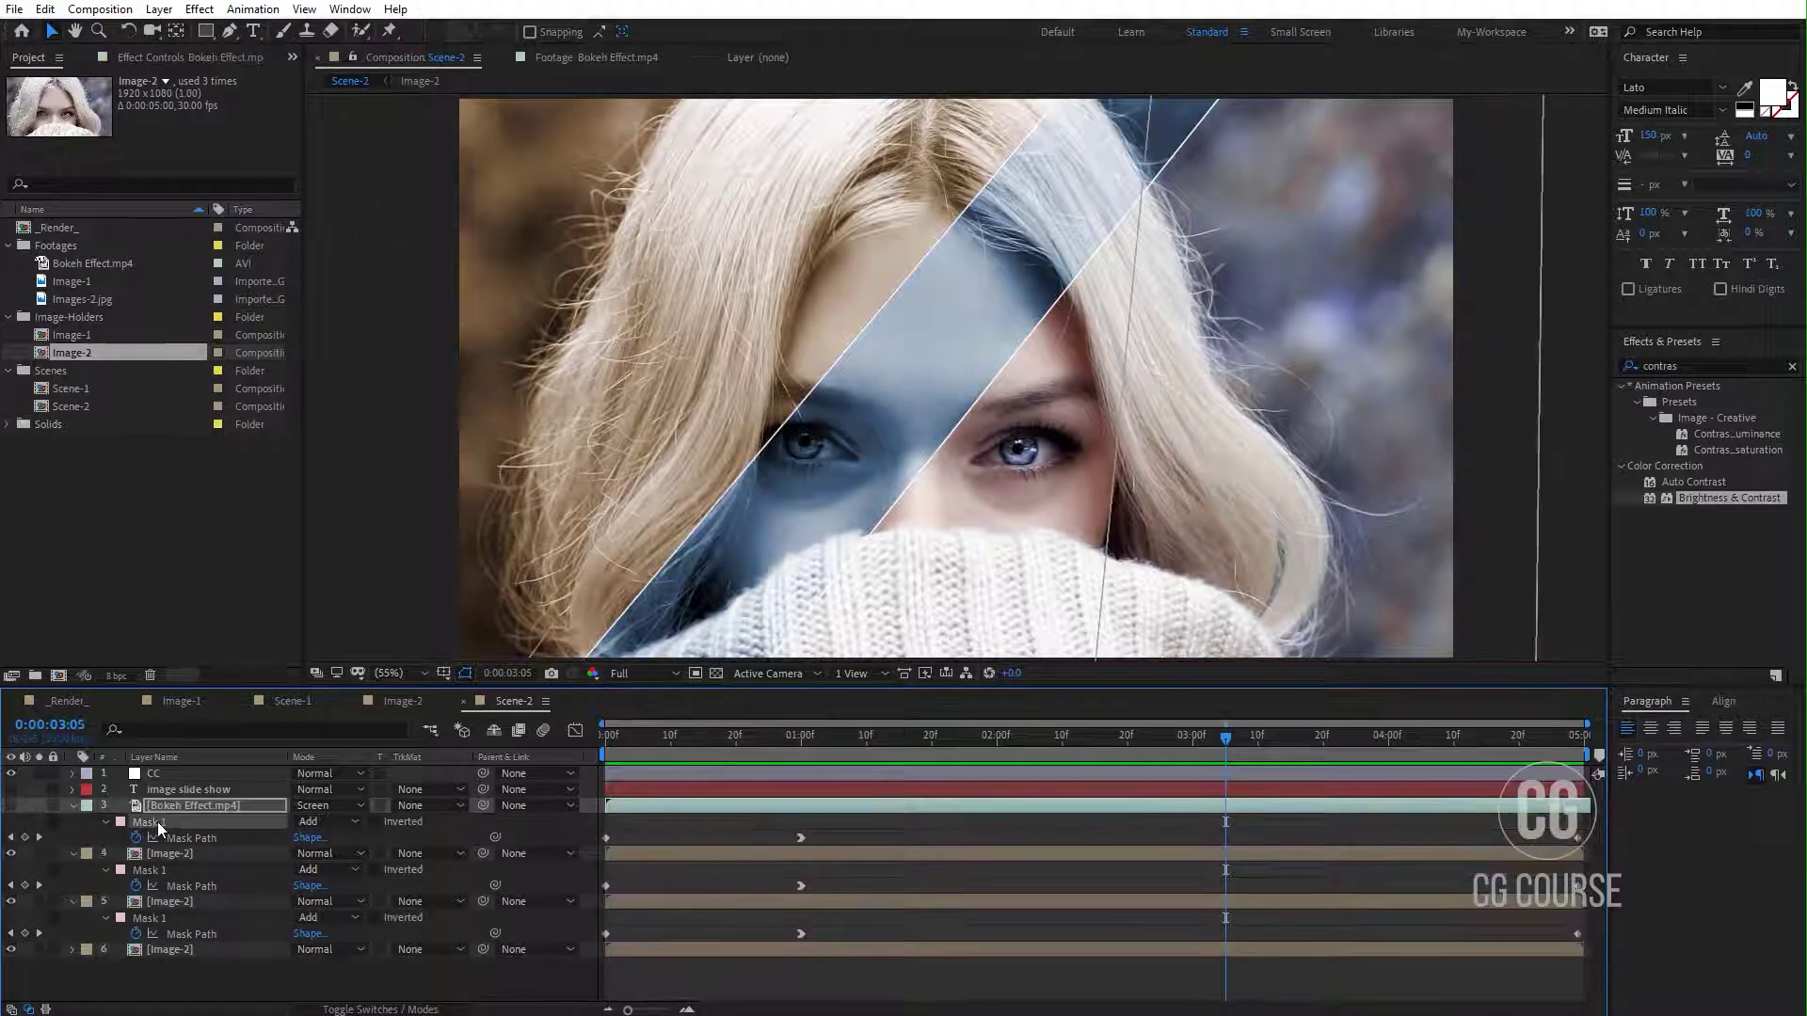
{"action": "key", "text": "Delete"}
{"action": "left_click", "coordinate": [161, 838]}
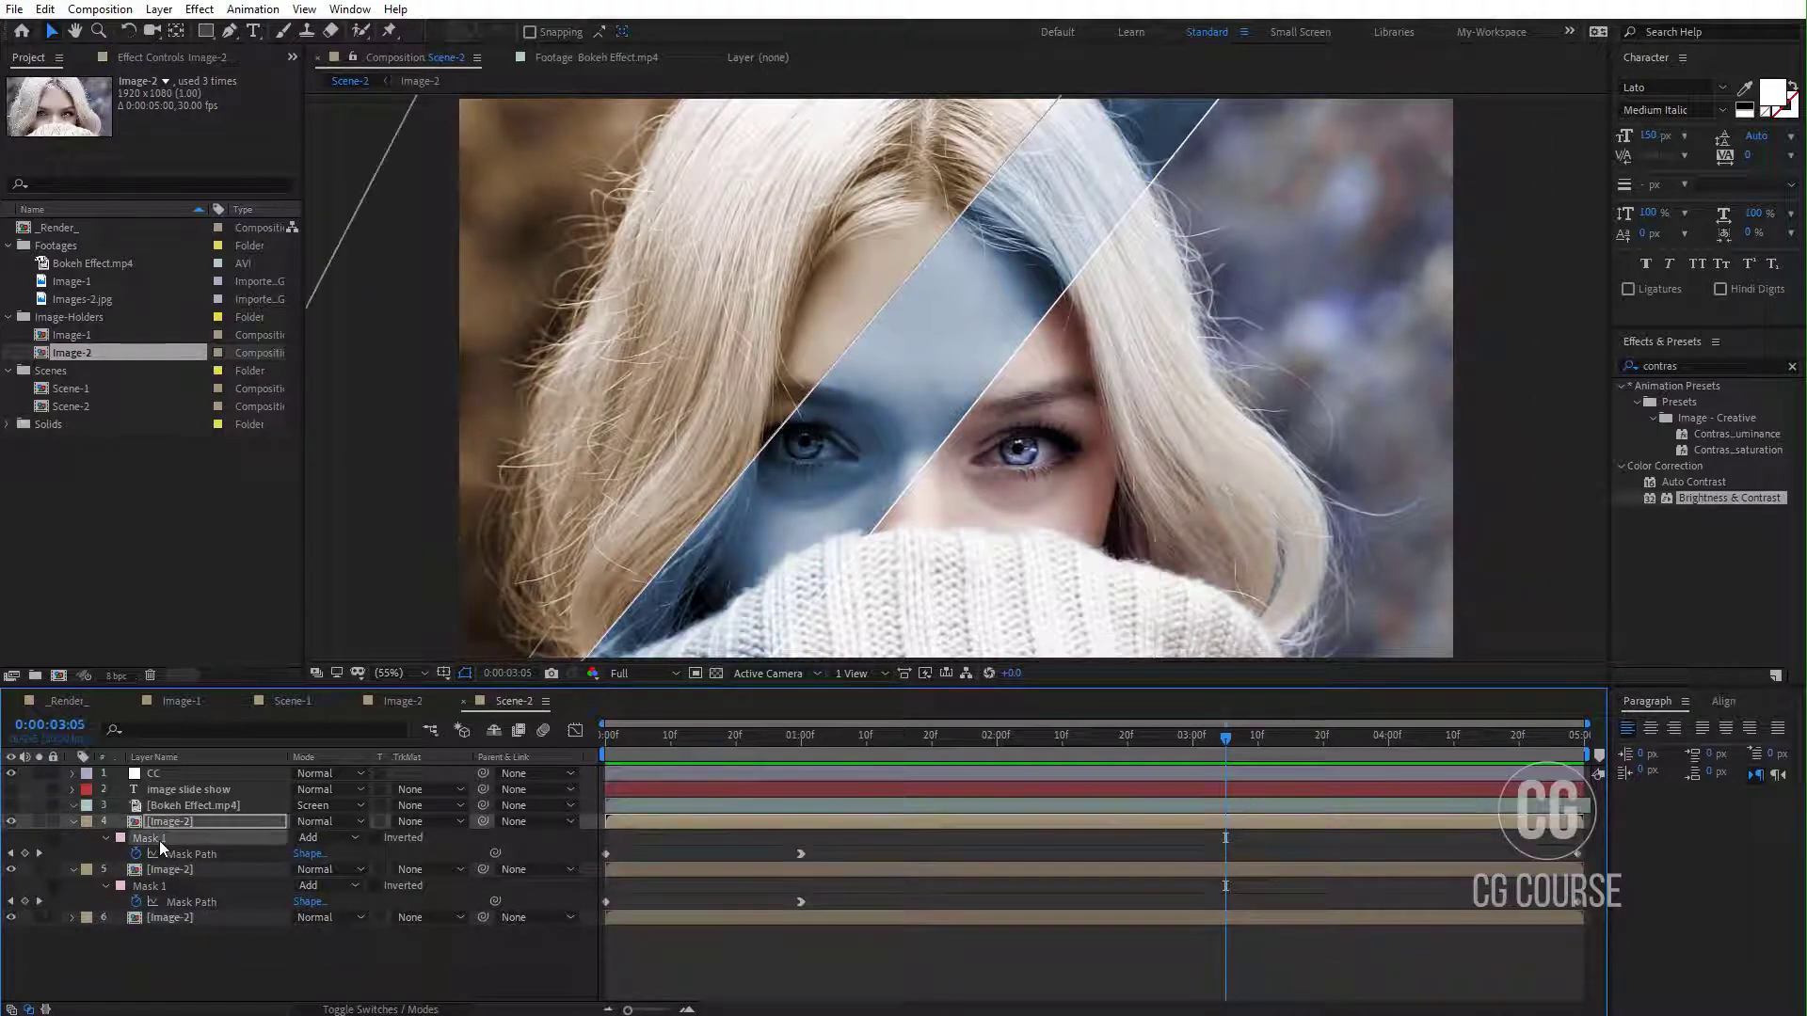
Step: Paste the mask onto Bokeh Effect.mp4 at frame 0, make the layer visible, and preview
{"action": "left_click_drag", "start_coordinate": [630, 743], "coordinate": [431, 754]}
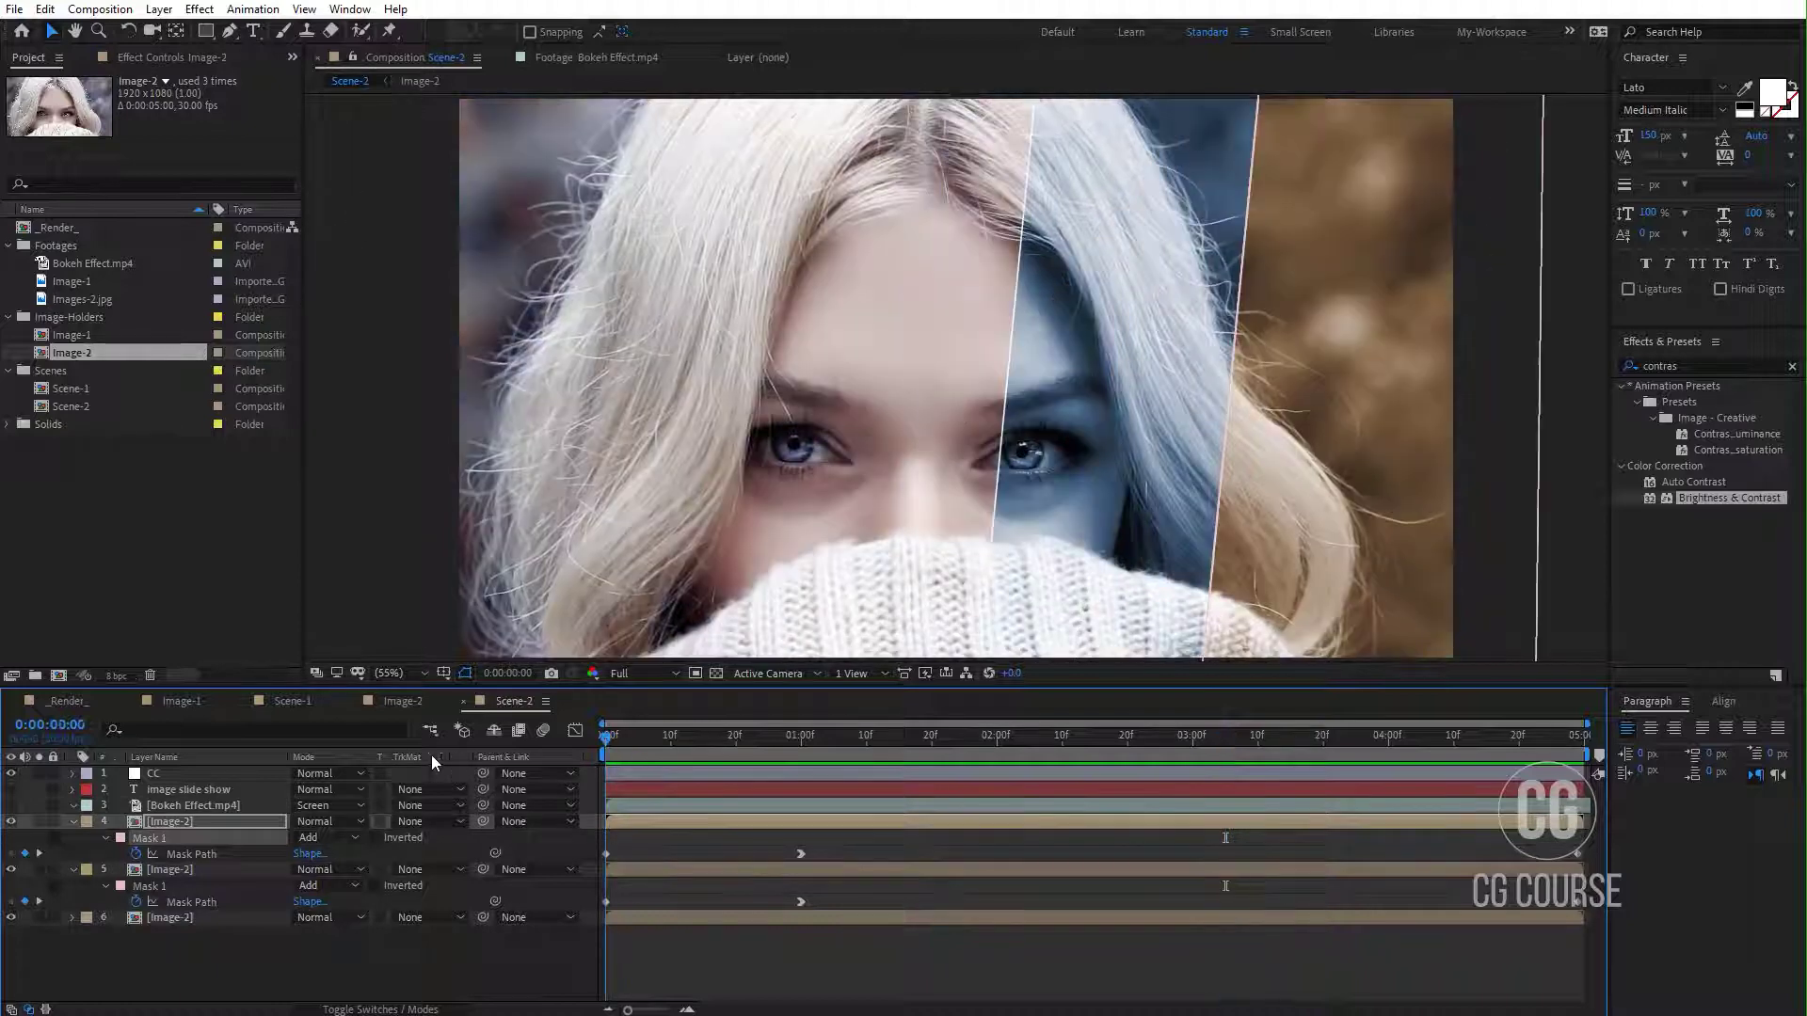
{"action": "left_click", "coordinate": [194, 802]}
{"action": "key", "text": "ctrl+v"}
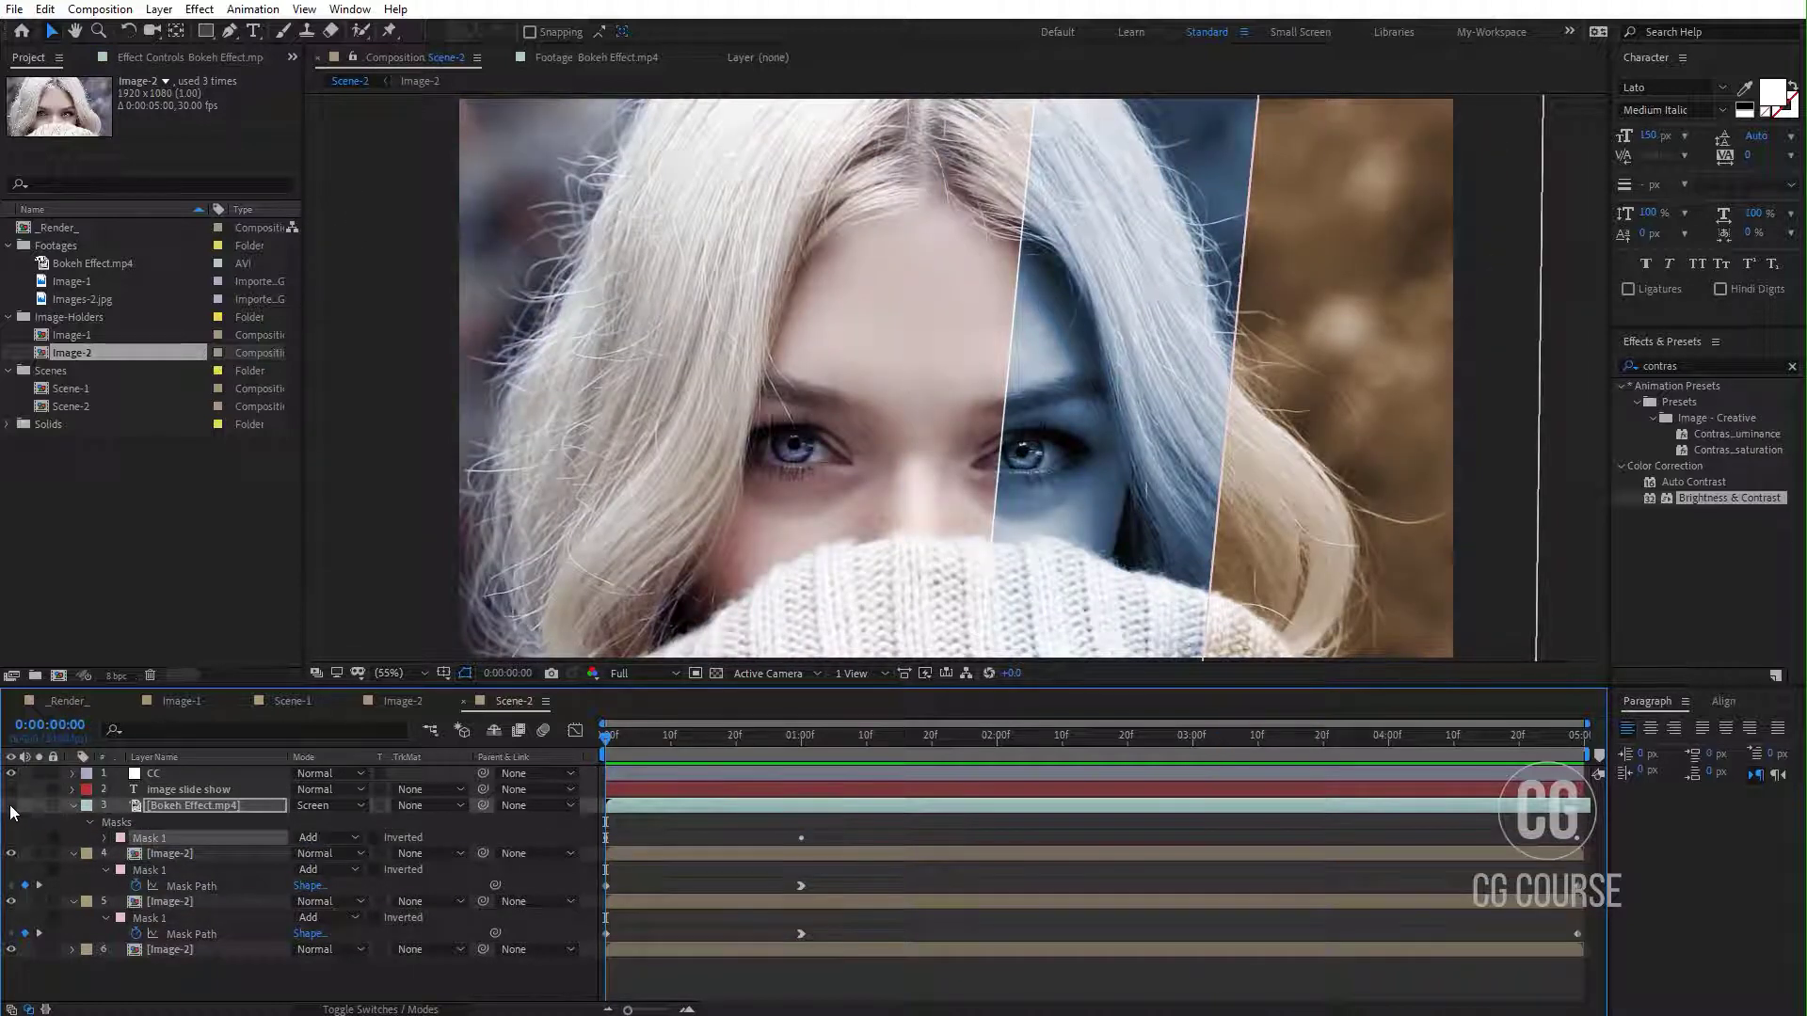
{"action": "left_click", "coordinate": [13, 804]}
{"action": "left_click", "coordinate": [879, 832]}
{"action": "key", "text": "space"}
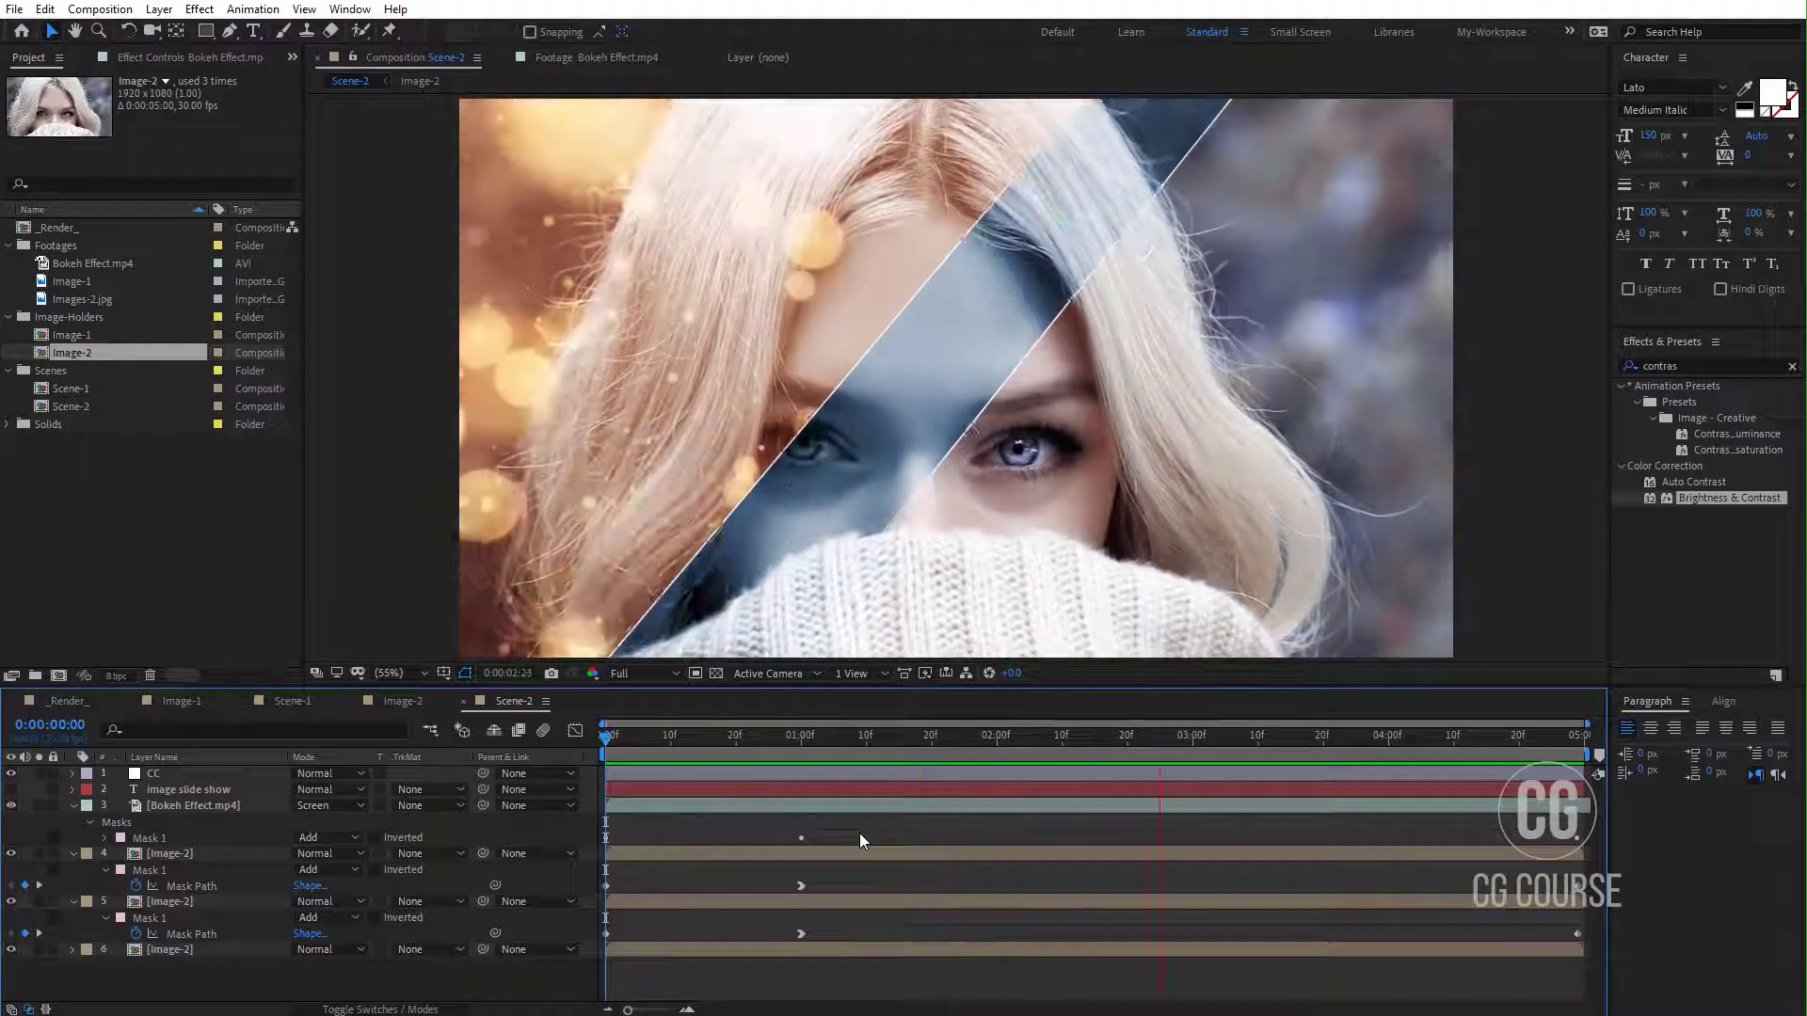
Step: Show the IMAGE SLIDE SHOW title layer and reveal its keyframes at the one-second mark
{"action": "key", "text": "space"}
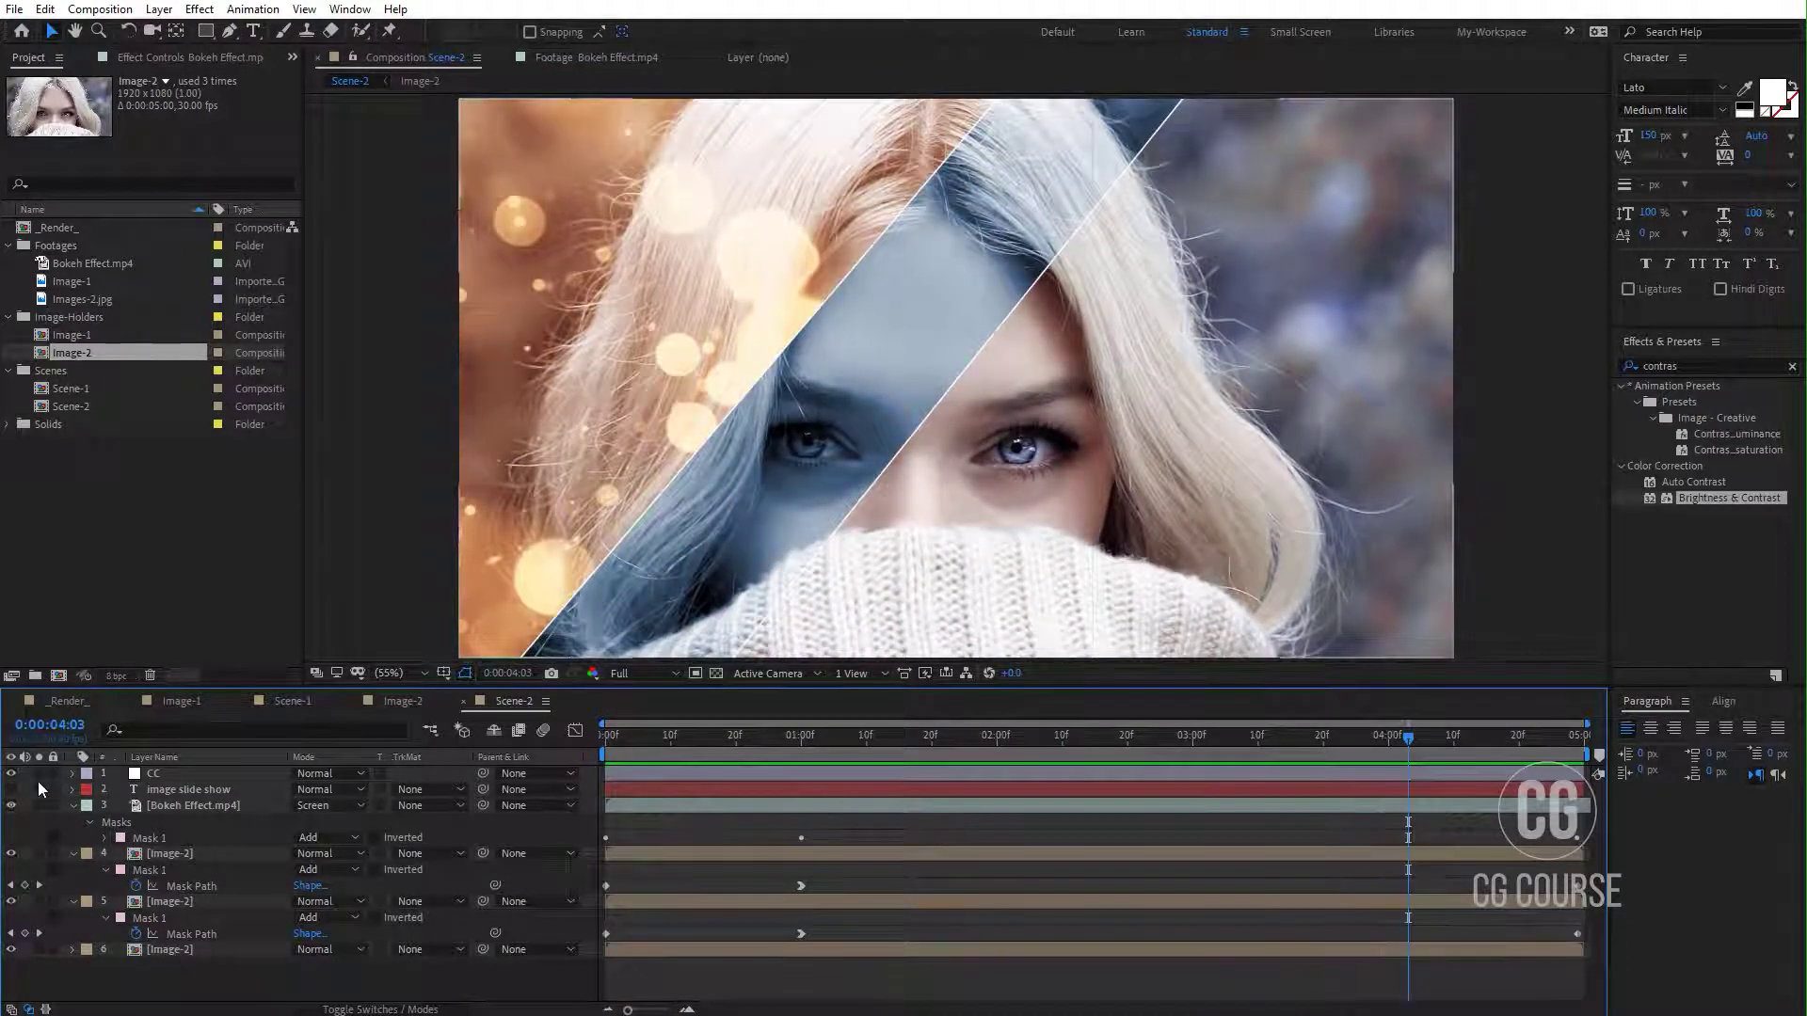
{"action": "left_click", "coordinate": [10, 789]}
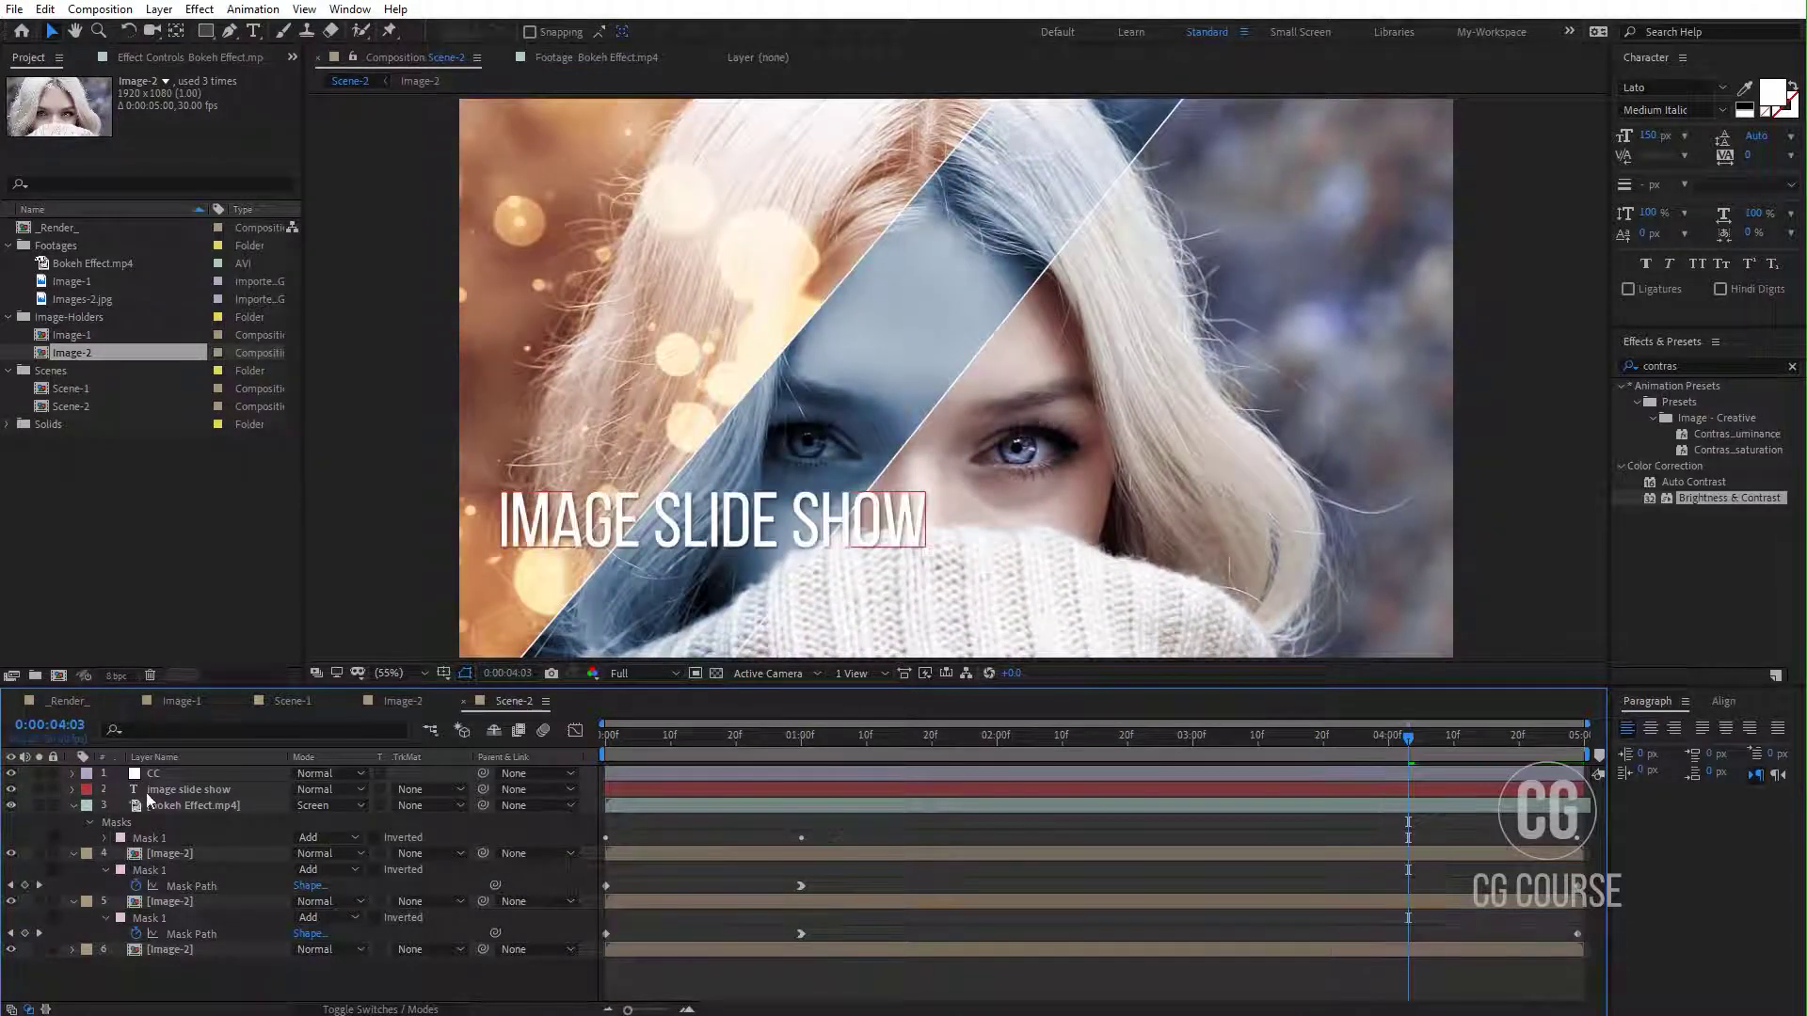
{"action": "left_click", "coordinate": [155, 790]}
{"action": "left_click", "coordinate": [804, 745]}
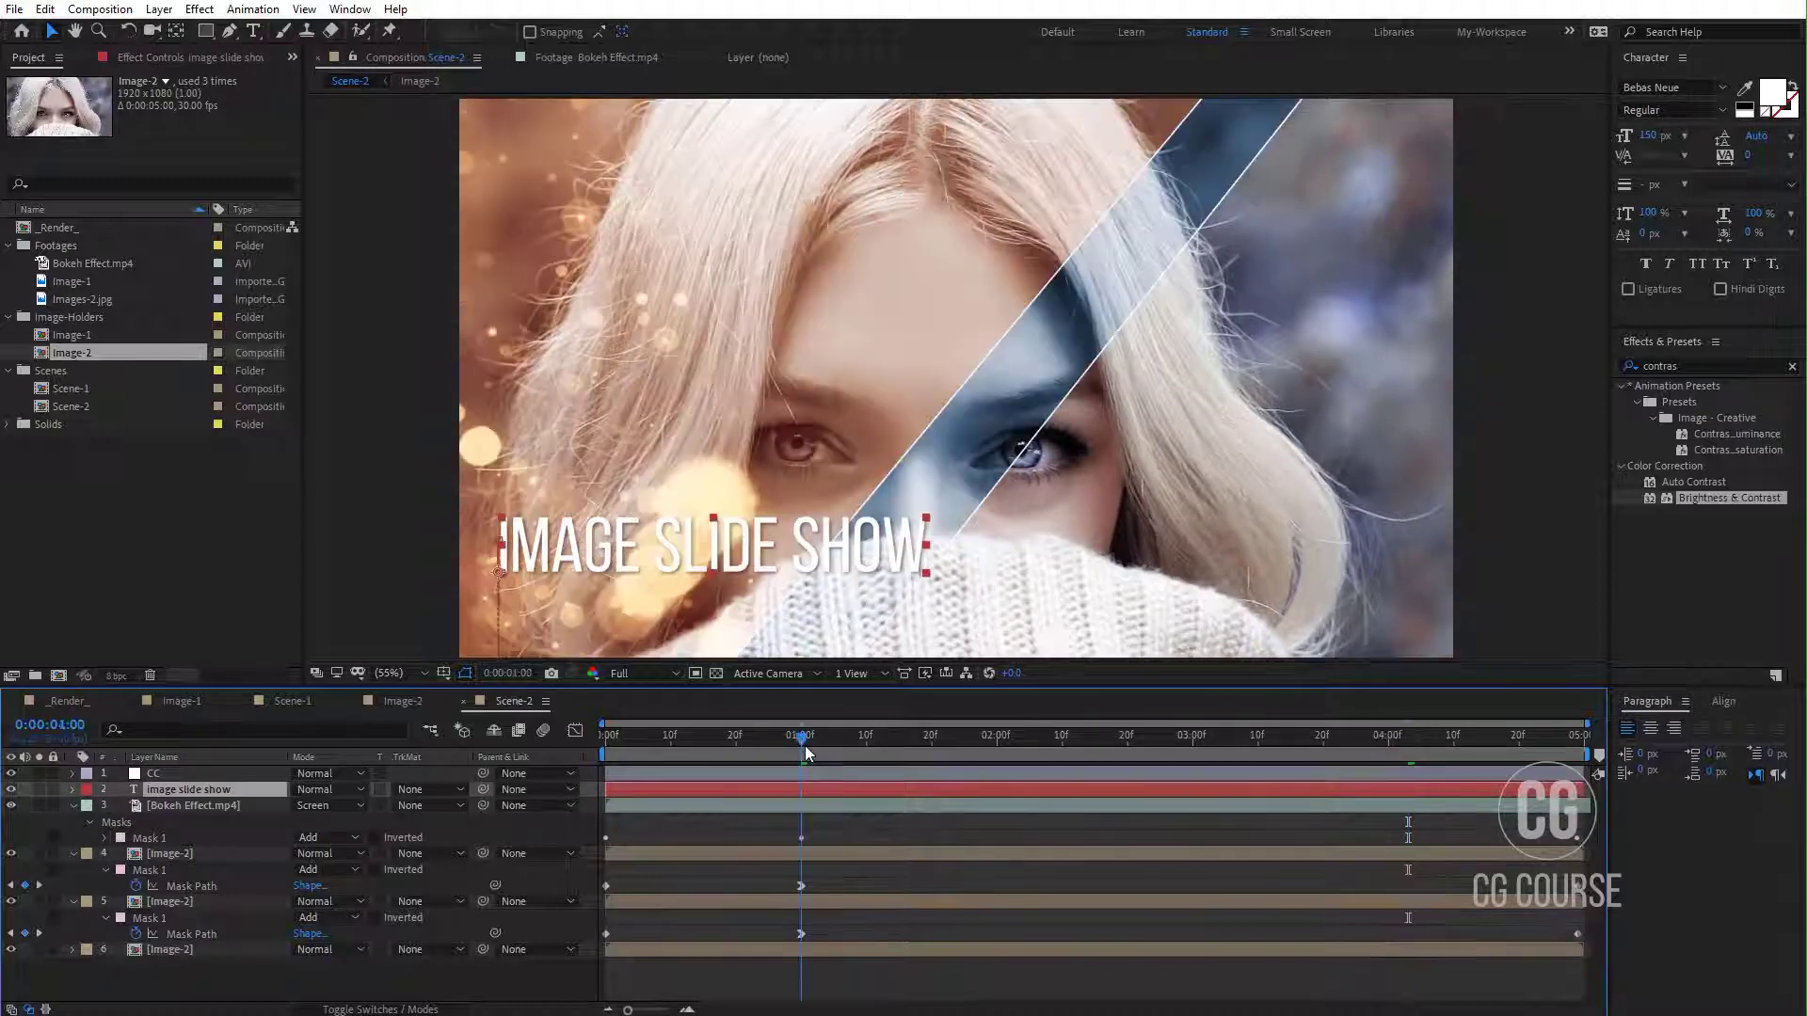
{"action": "key", "text": "u"}
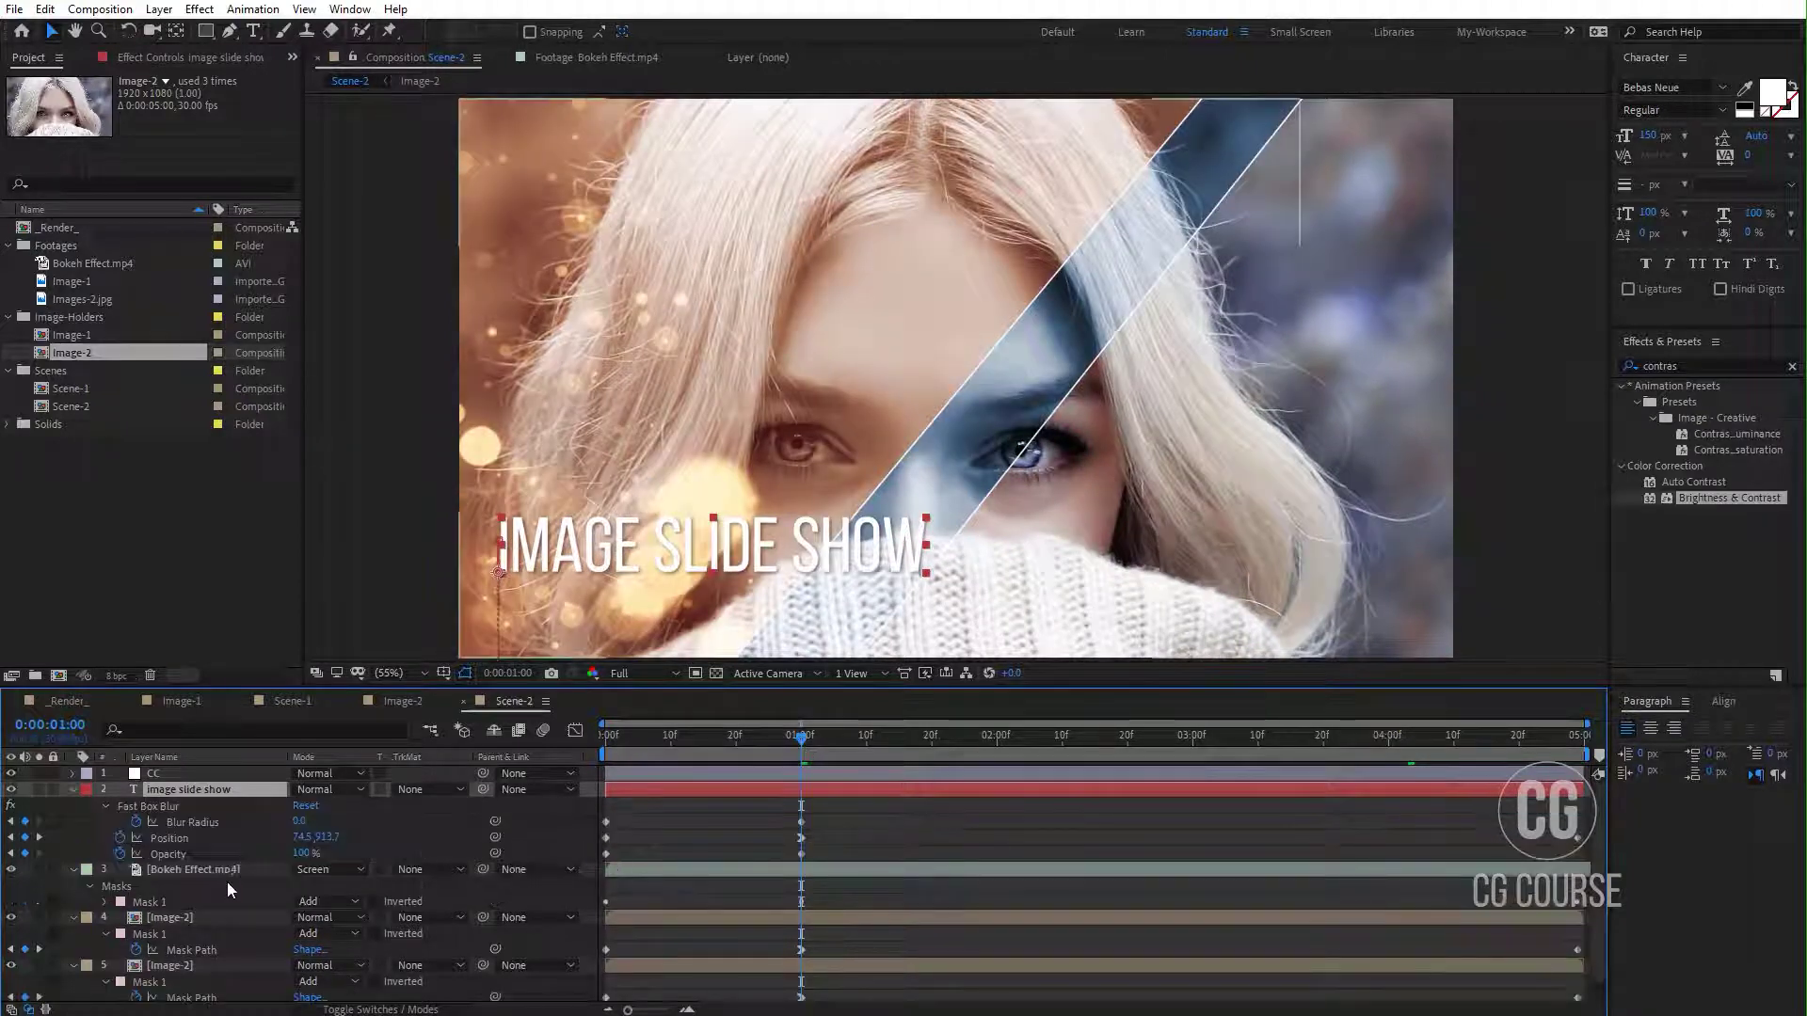
Step: Drag the title's Position to the right of the frame, review, and collapse all layer properties
{"action": "left_click", "coordinate": [172, 840]}
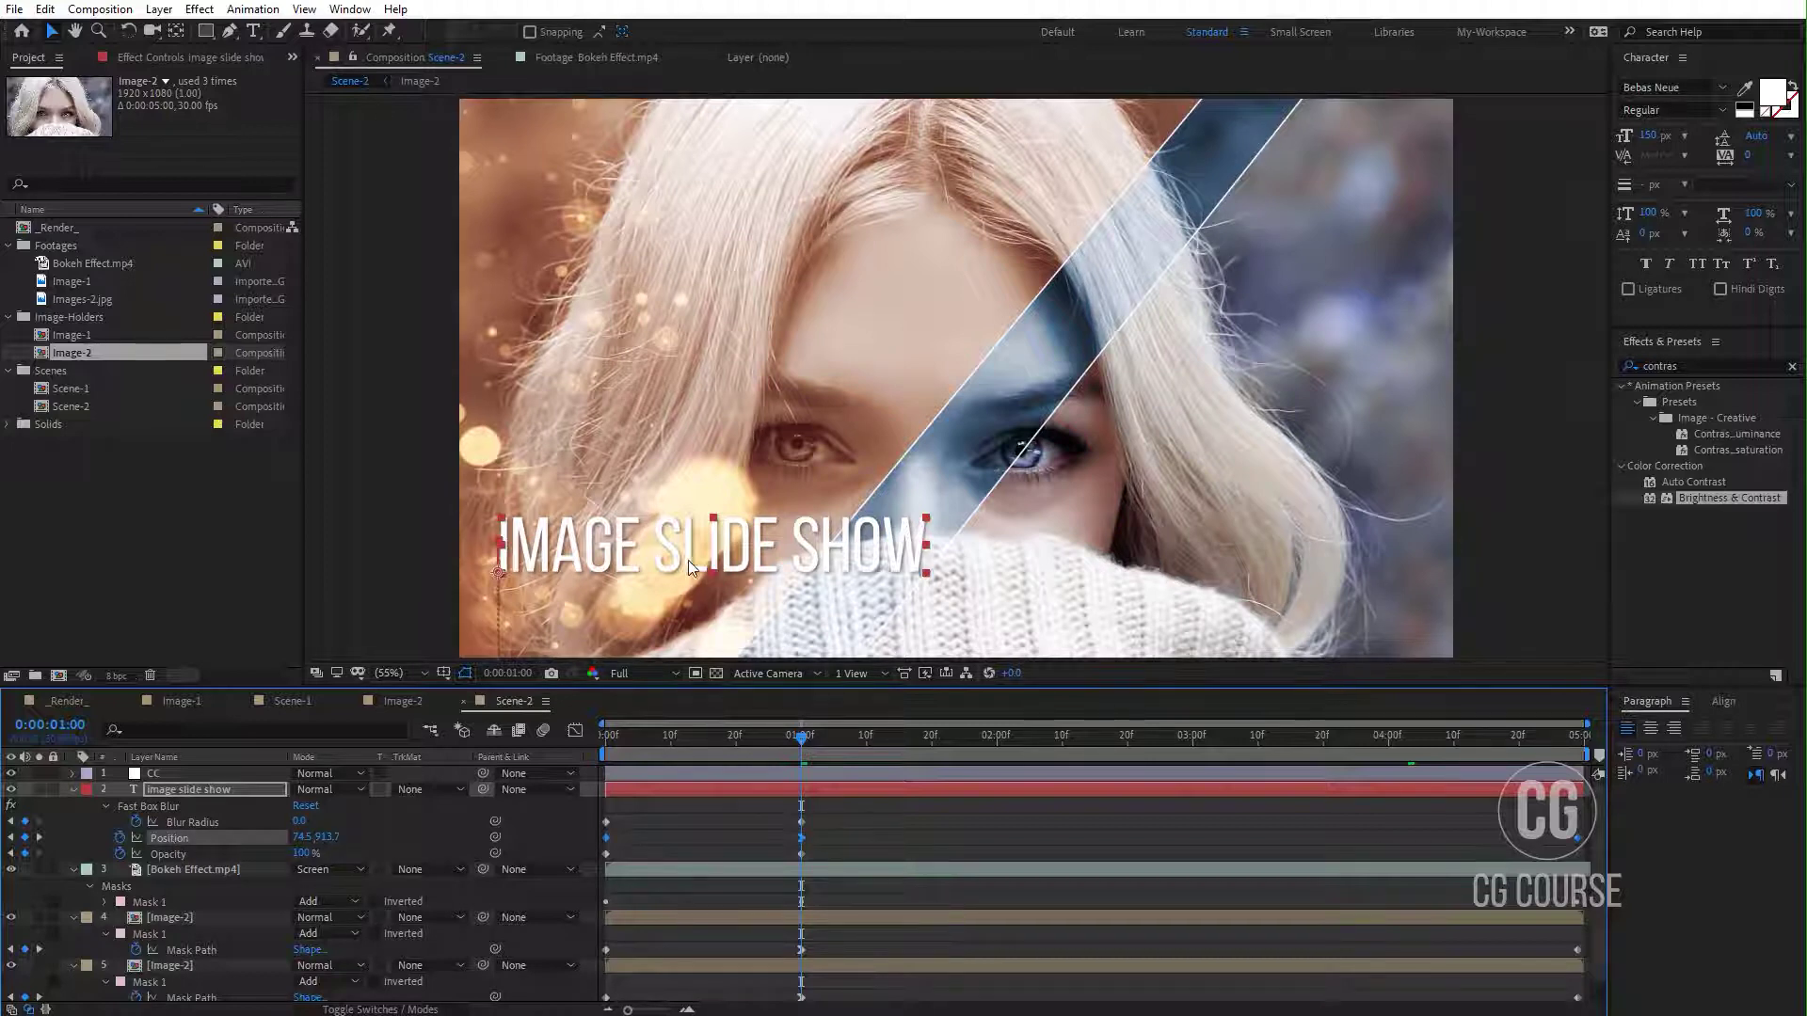
{"action": "left_click_drag", "start_coordinate": [687, 563], "coordinate": [1150, 567]}
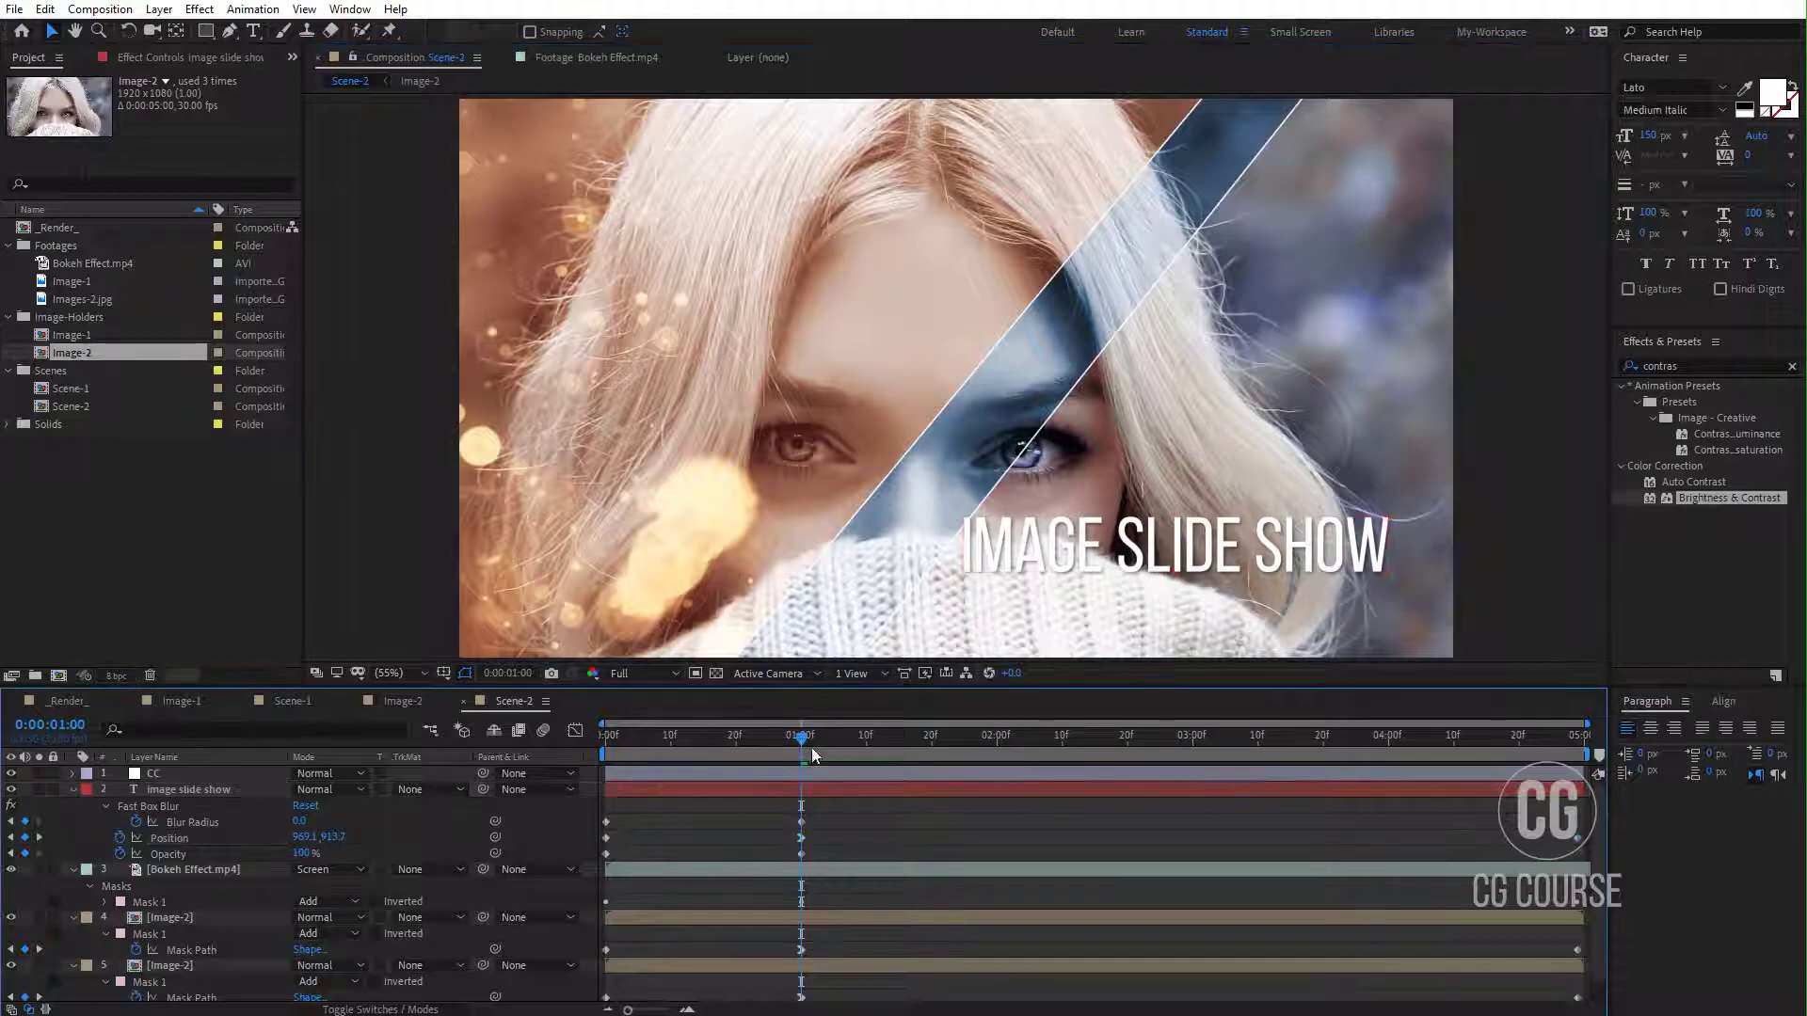
{"action": "left_click_drag", "start_coordinate": [811, 747], "coordinate": [1544, 741]}
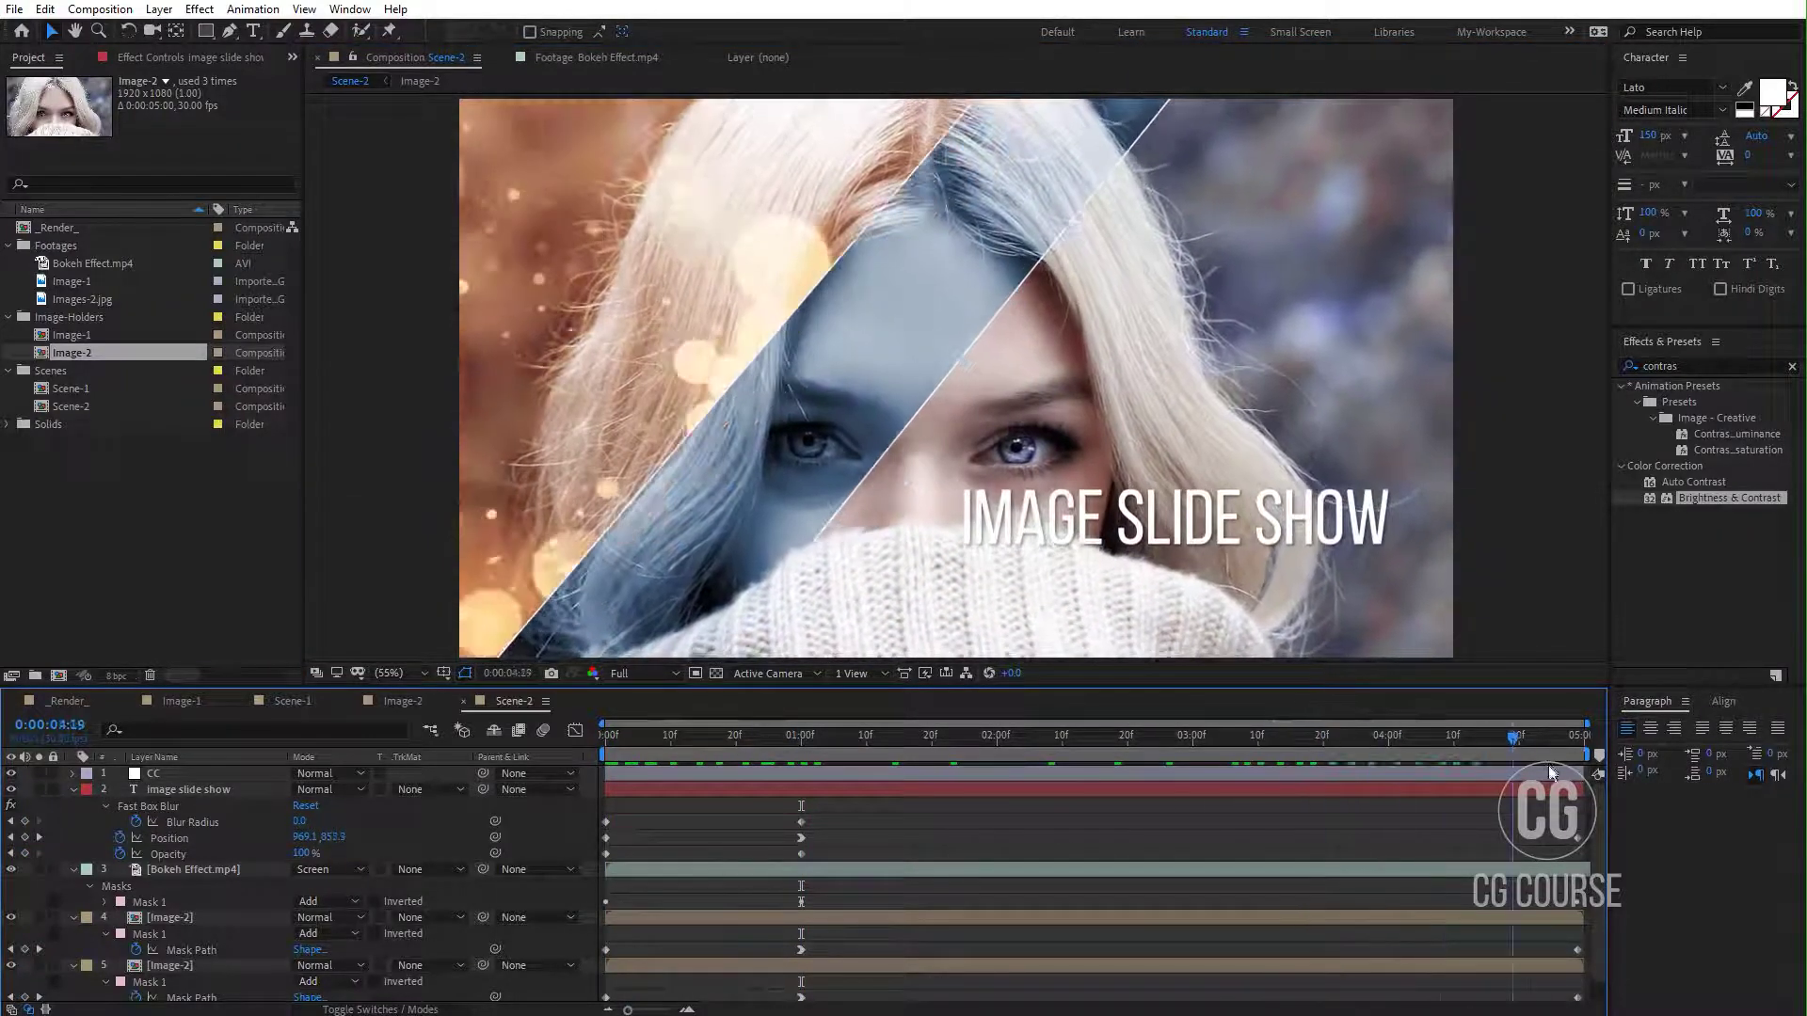
{"action": "key", "text": "ctrl+a"}
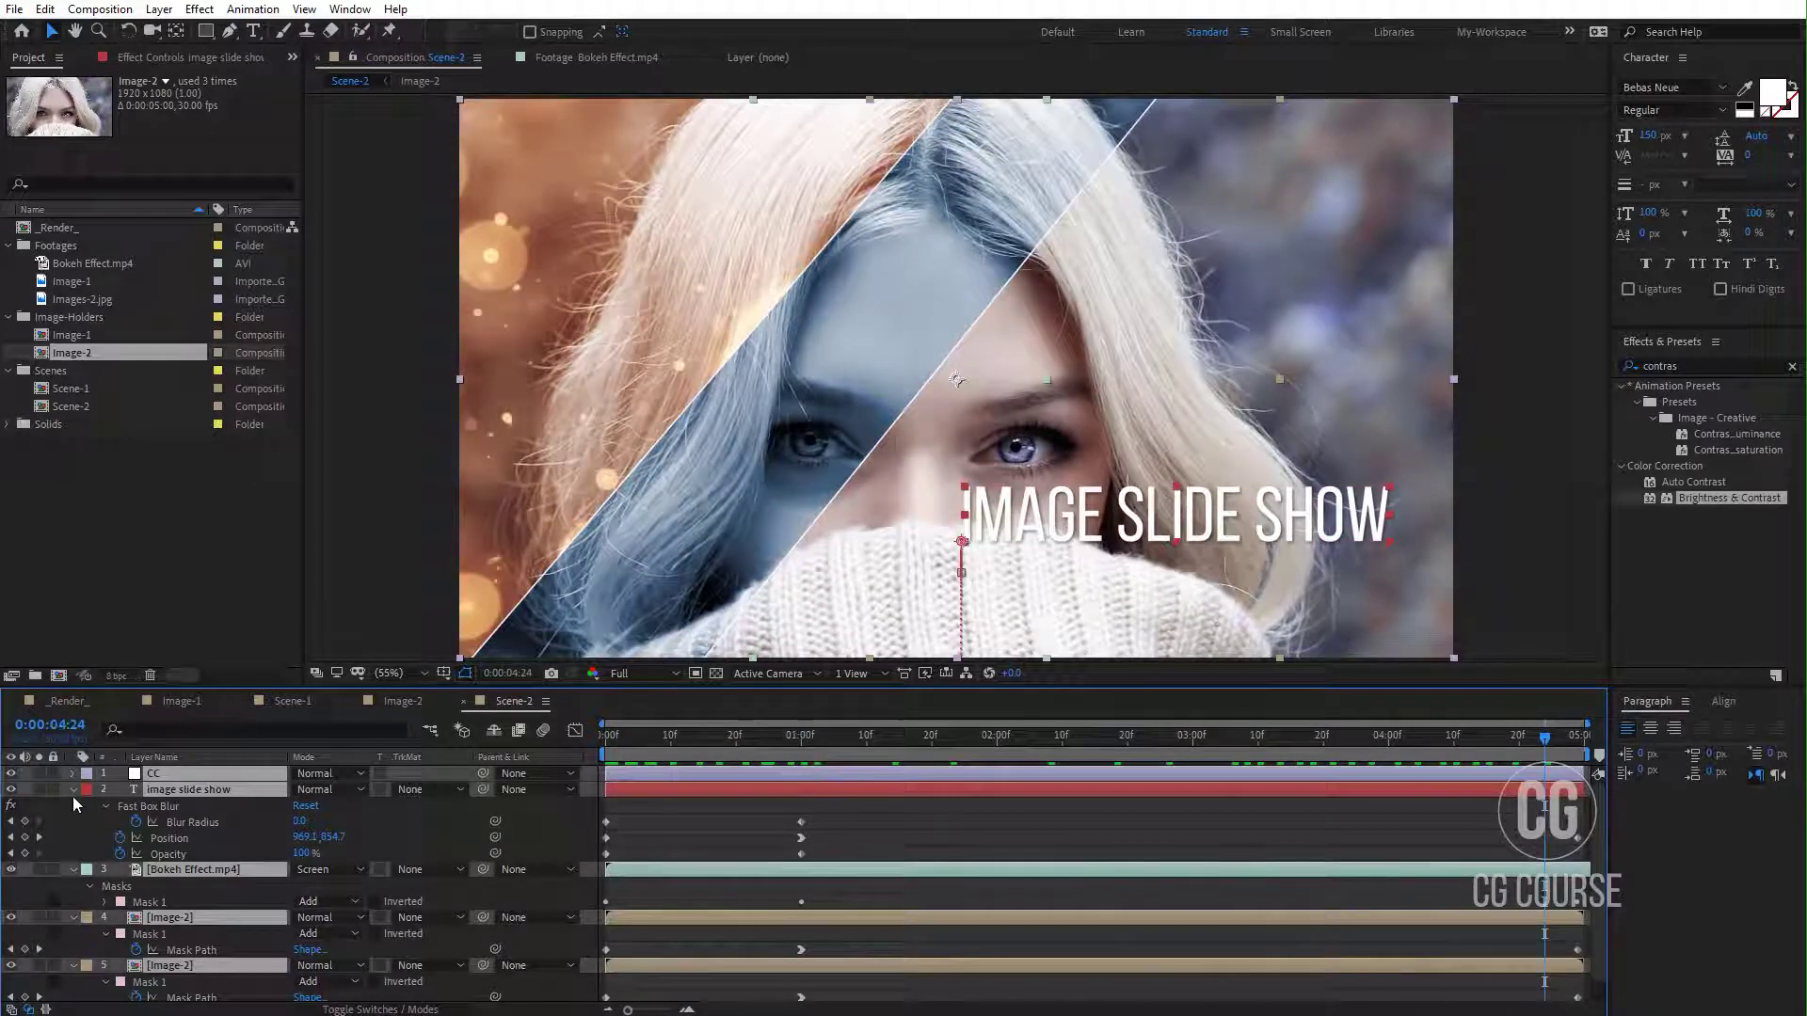
{"action": "key", "text": "u"}
{"action": "left_click", "coordinate": [121, 901]}
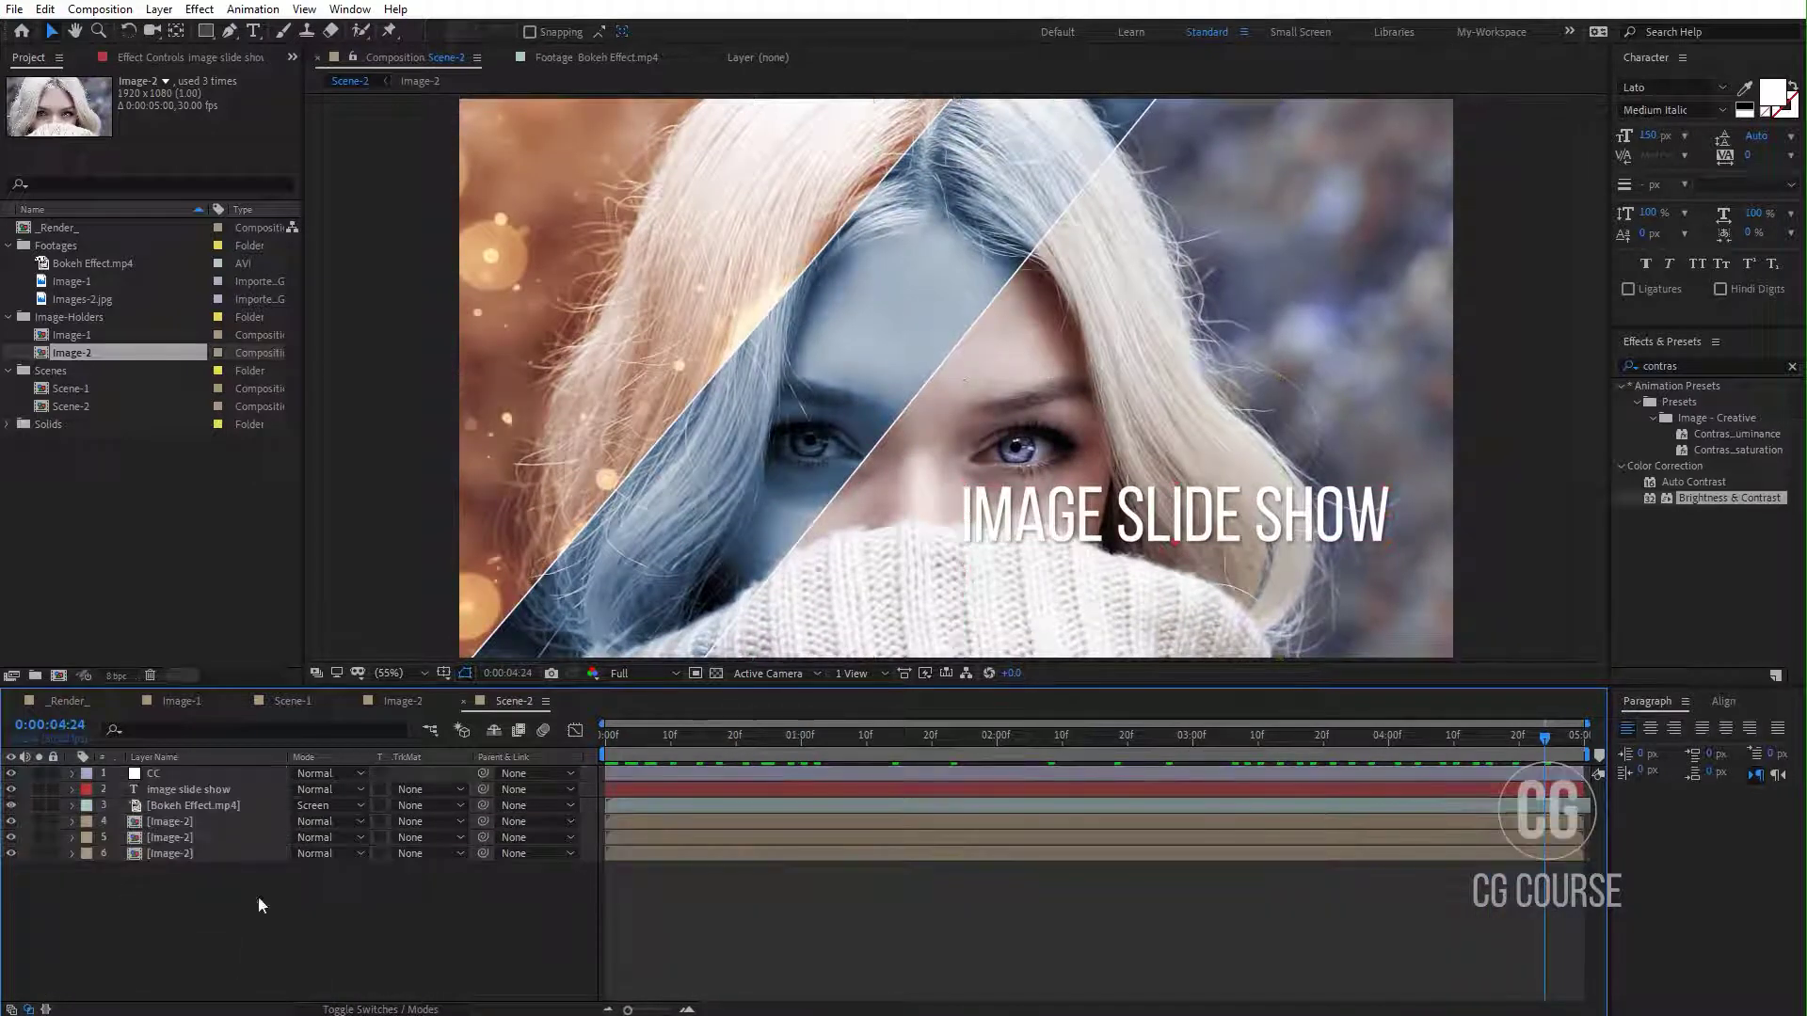
Step: Add Scene-2 to the _Render_ timeline and slide its bar later so it follows Scene-1
{"action": "left_click", "coordinate": [79, 711]}
{"action": "left_click_drag", "start_coordinate": [75, 409], "coordinate": [225, 790]}
{"action": "left_click_drag", "start_coordinate": [664, 771], "coordinate": [1149, 771]}
{"action": "left_click", "coordinate": [925, 749]}
{"action": "left_click_drag", "start_coordinate": [809, 747], "coordinate": [922, 753]}
Step: Inspect the mask keyframes on Scene-1's Image-1 layer 5, then return to _Render_
{"action": "double_click", "coordinate": [861, 789]}
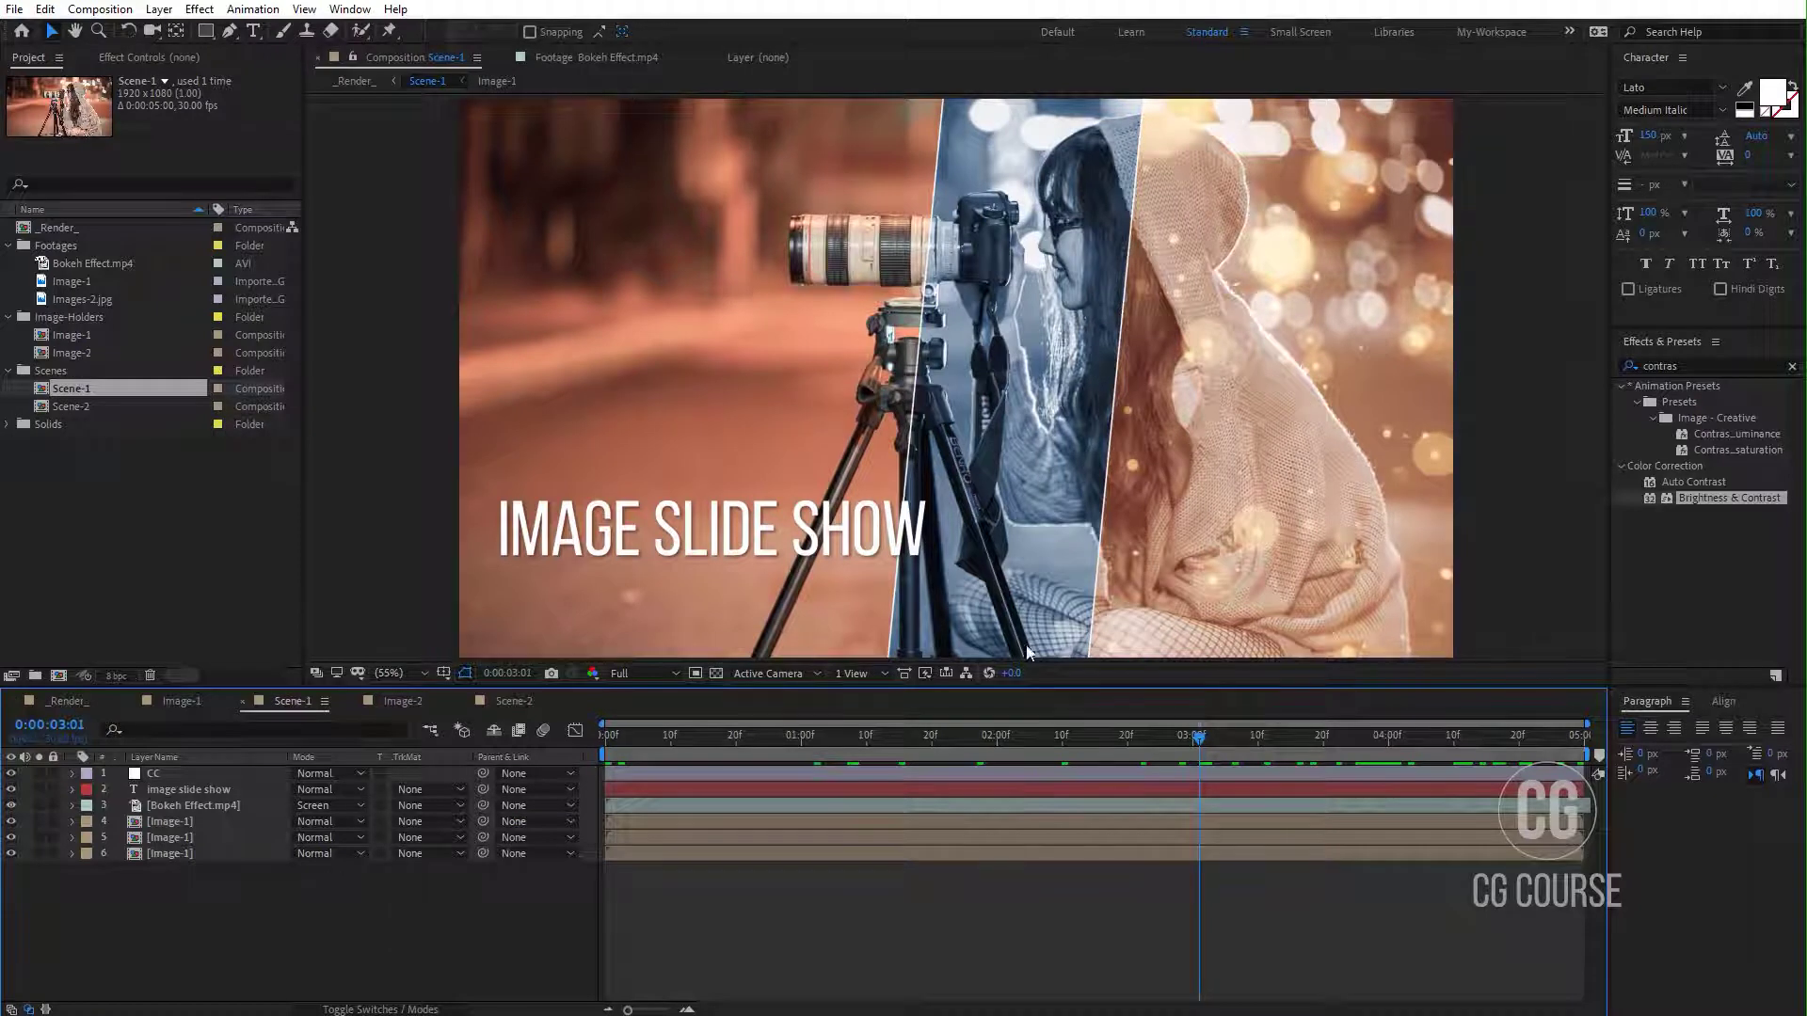
{"action": "left_click", "coordinate": [200, 823]}
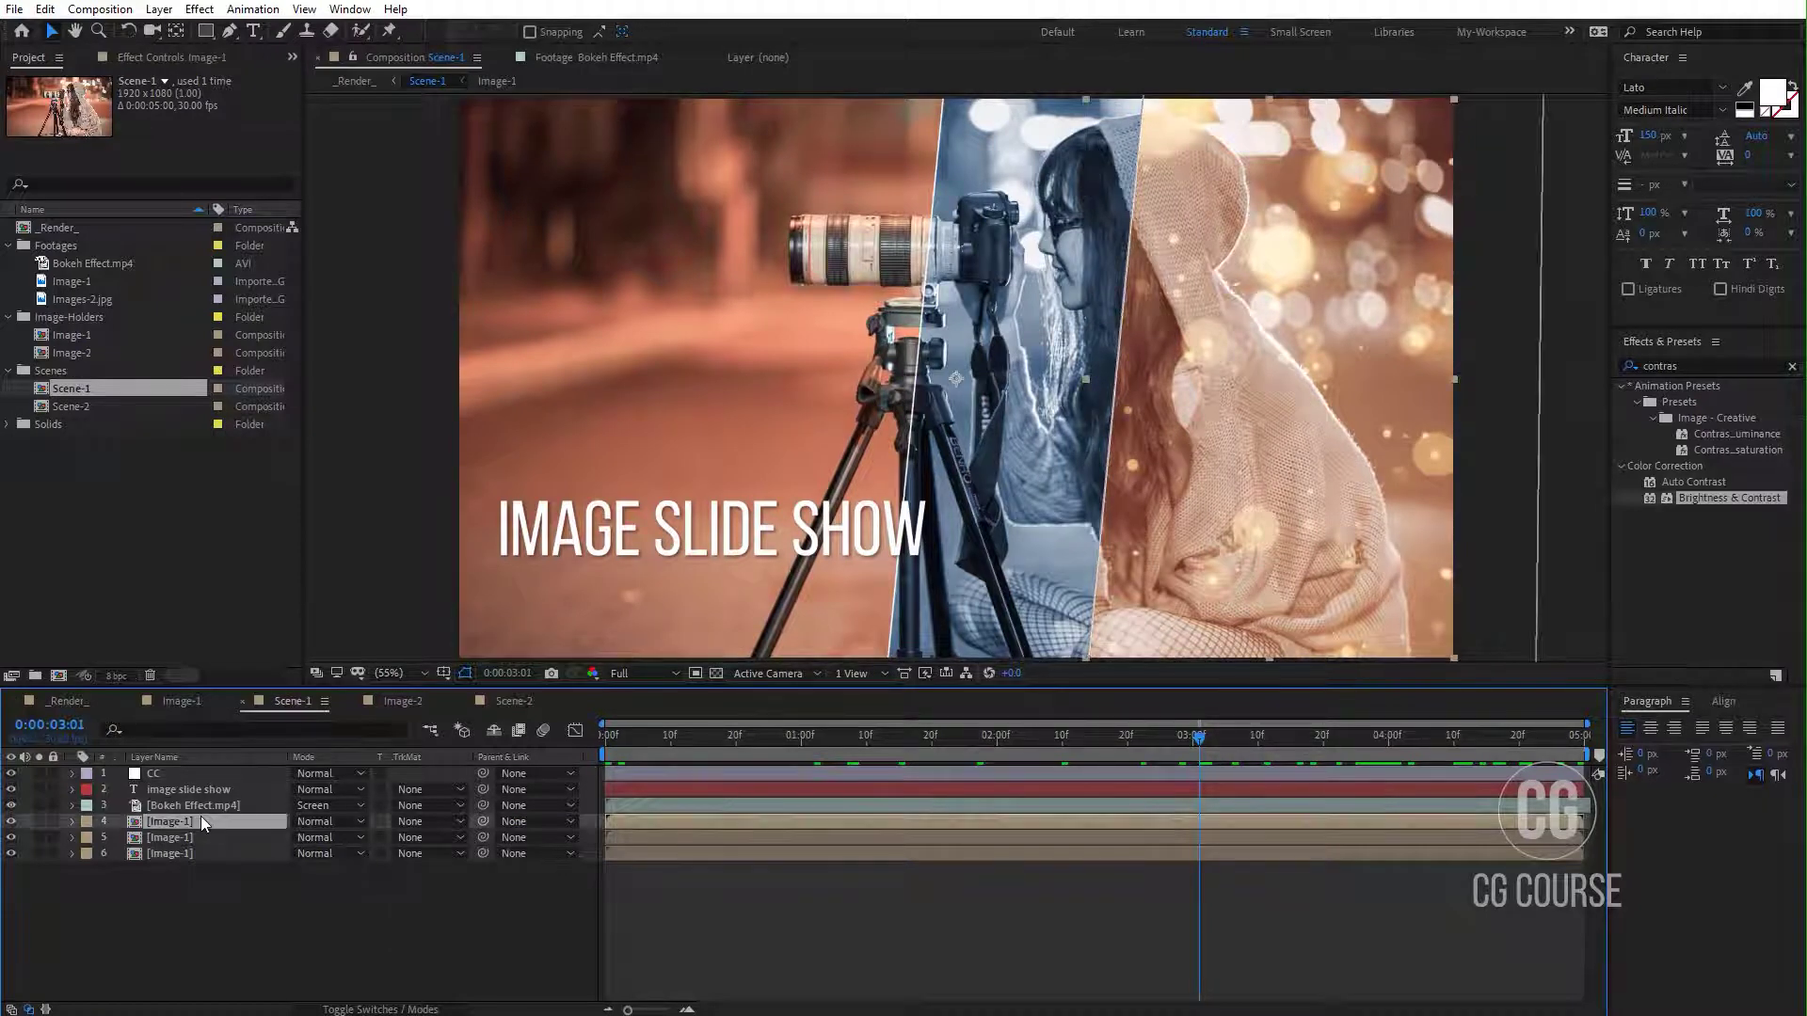
{"action": "left_click", "coordinate": [185, 836]}
{"action": "key", "text": "m"}
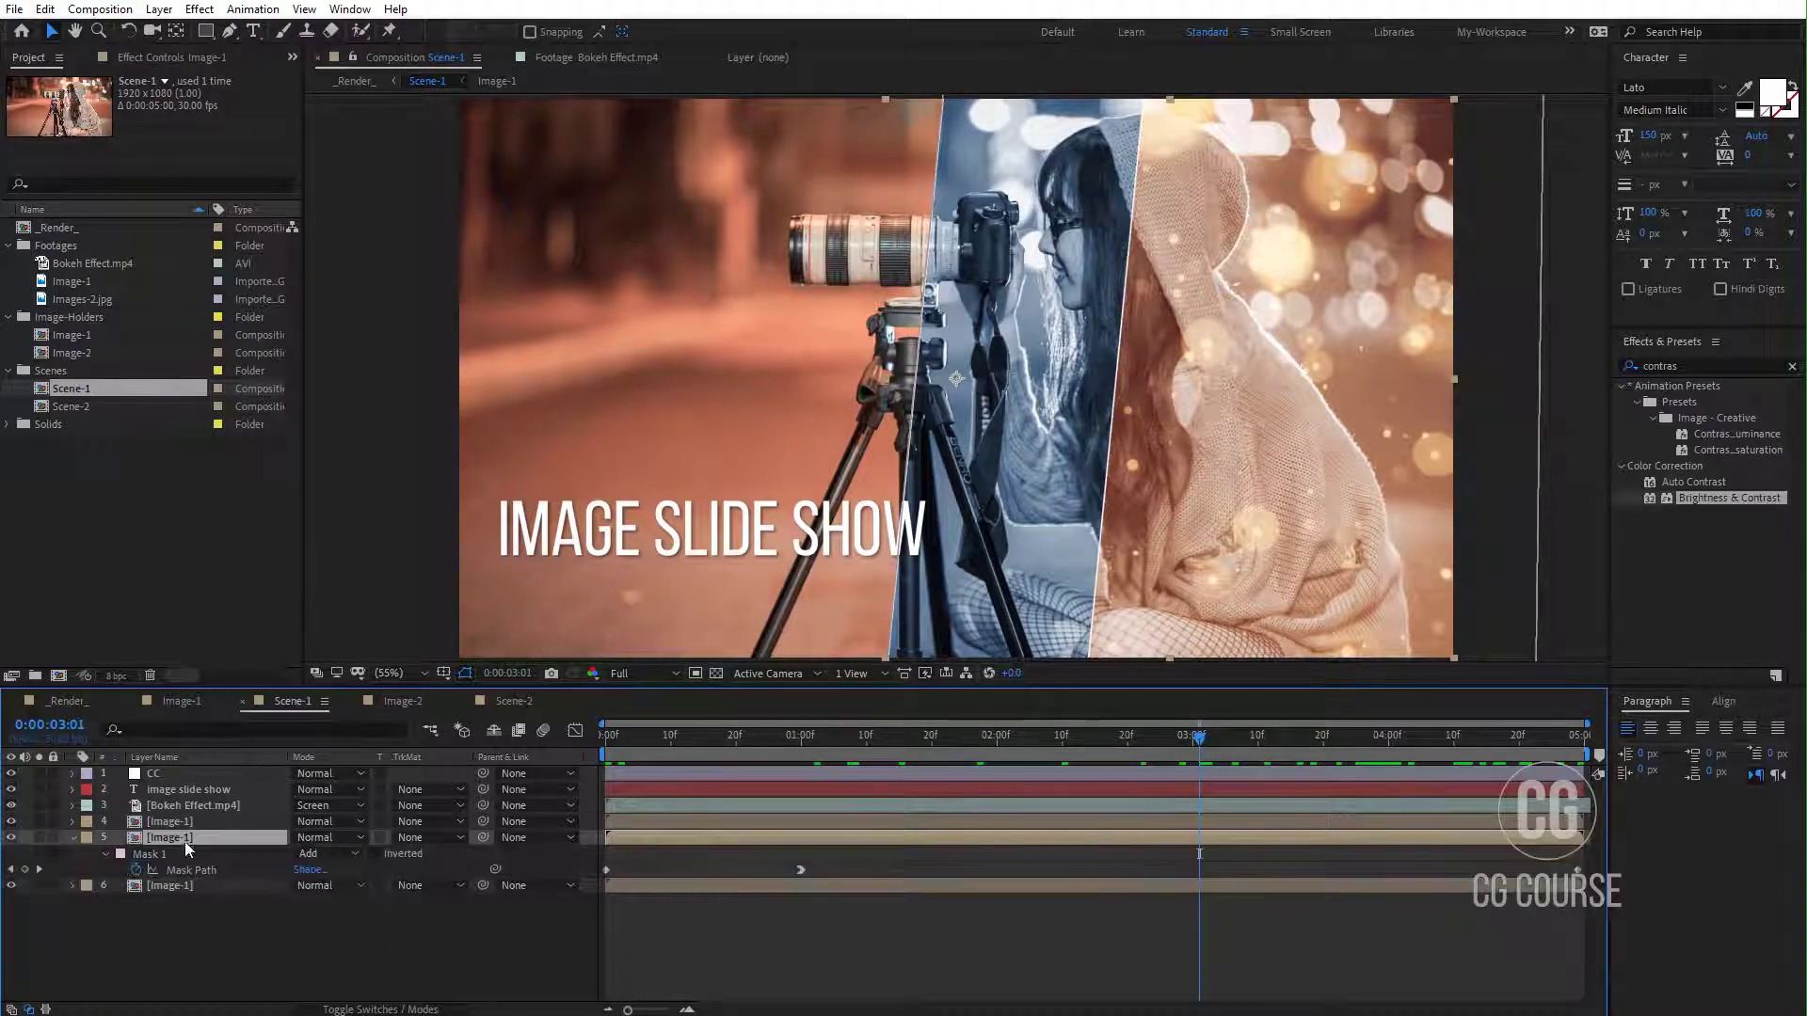
{"action": "left_click", "coordinate": [68, 701]}
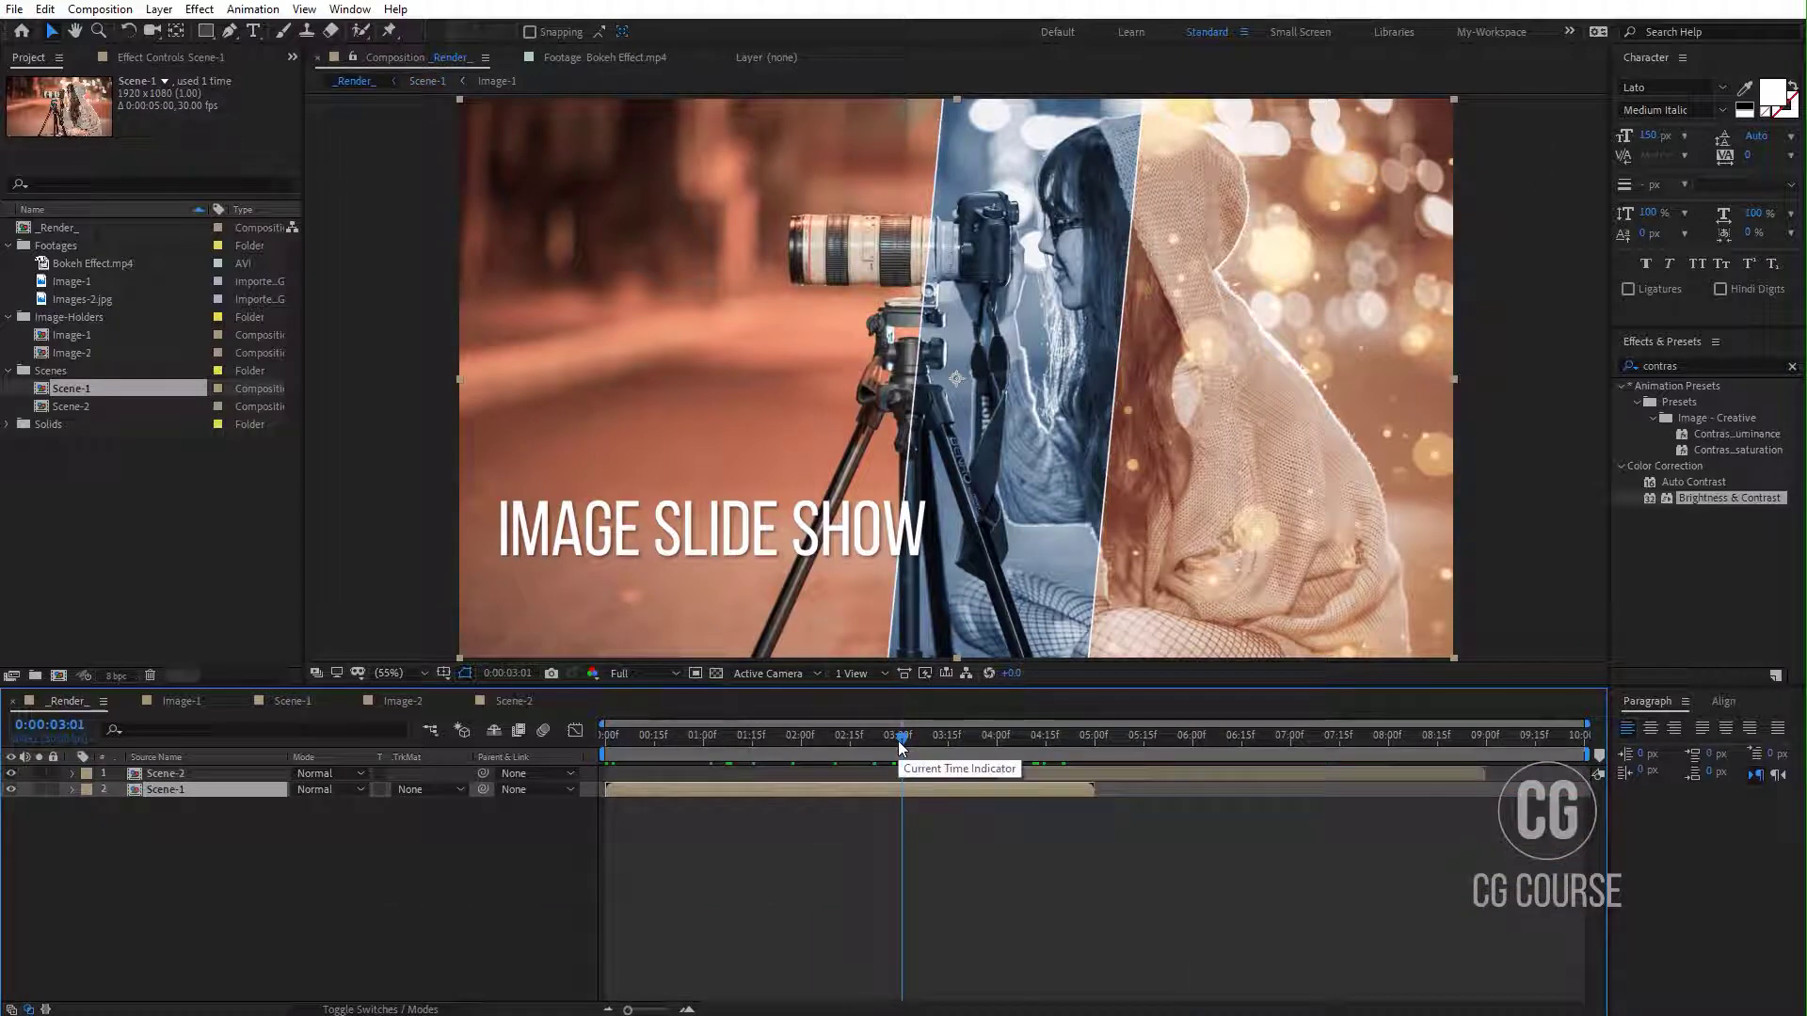
Step: Reveal Scene-2's Mask Path and move its last keyframe earlier to 0:00:05:00
{"action": "left_click", "coordinate": [996, 753]}
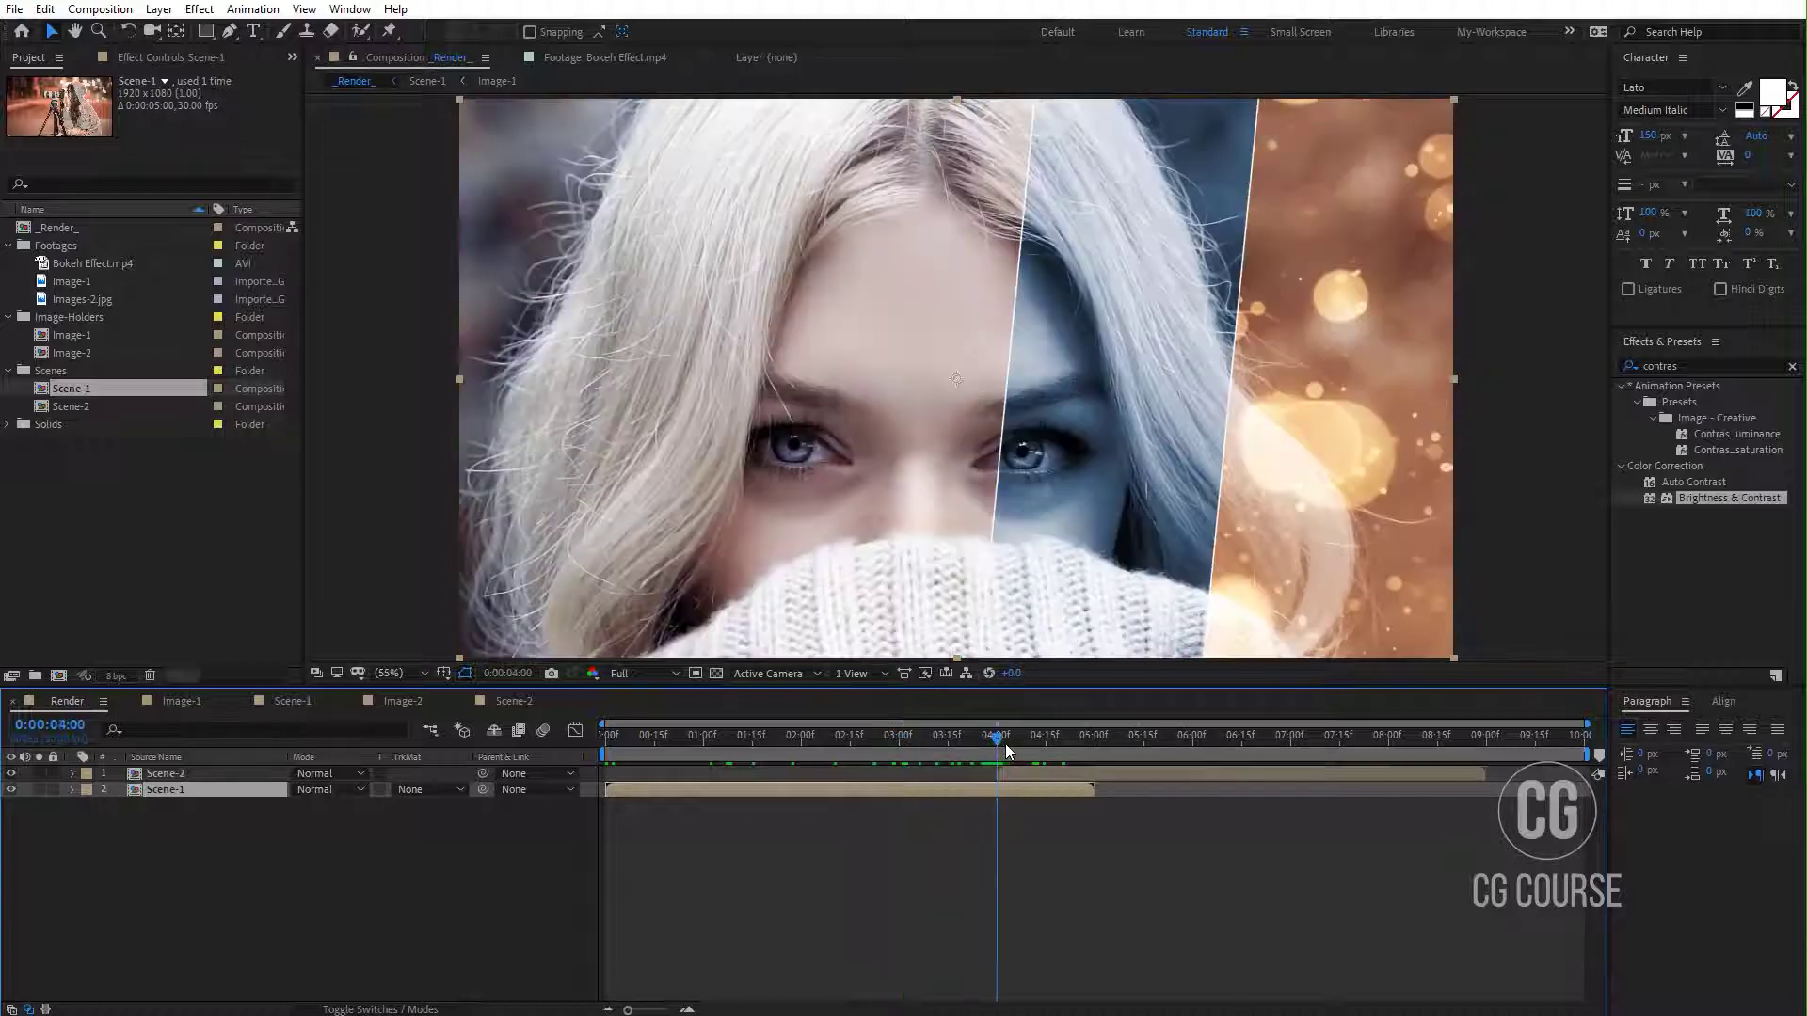
{"action": "left_click", "coordinate": [1012, 773]}
{"action": "key", "text": "m"}
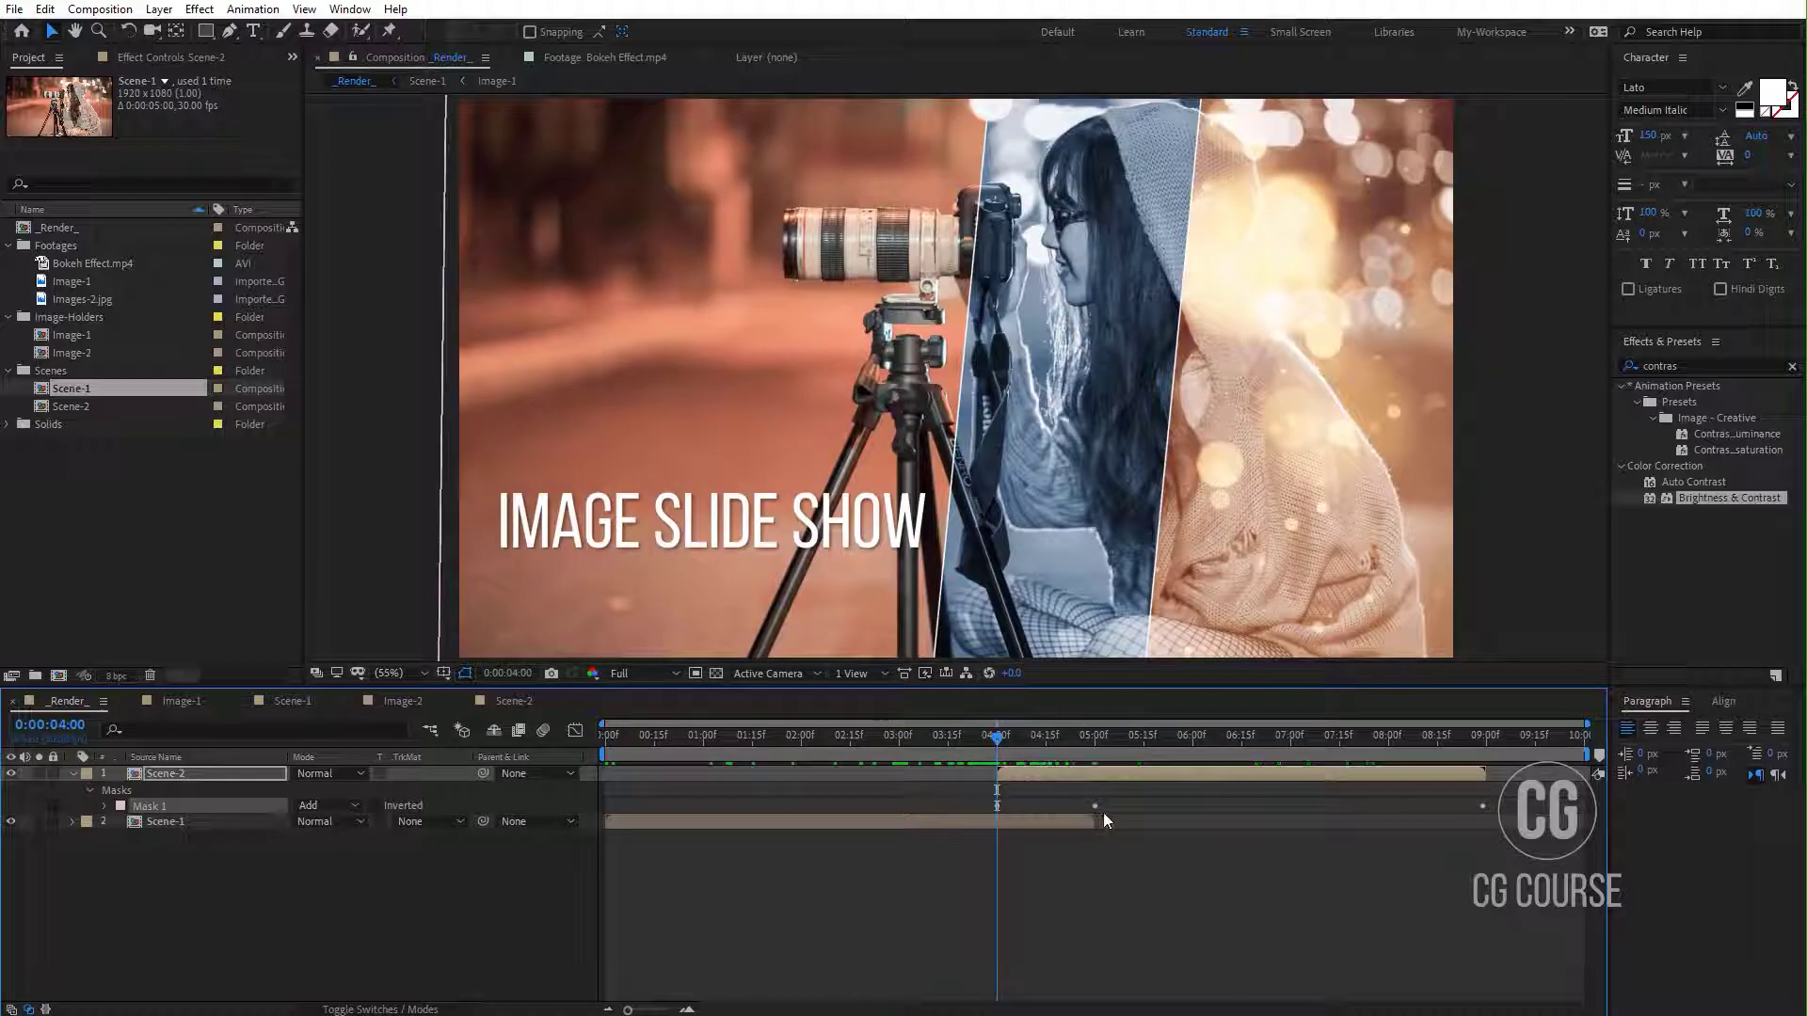
{"action": "key", "text": "alt+m"}
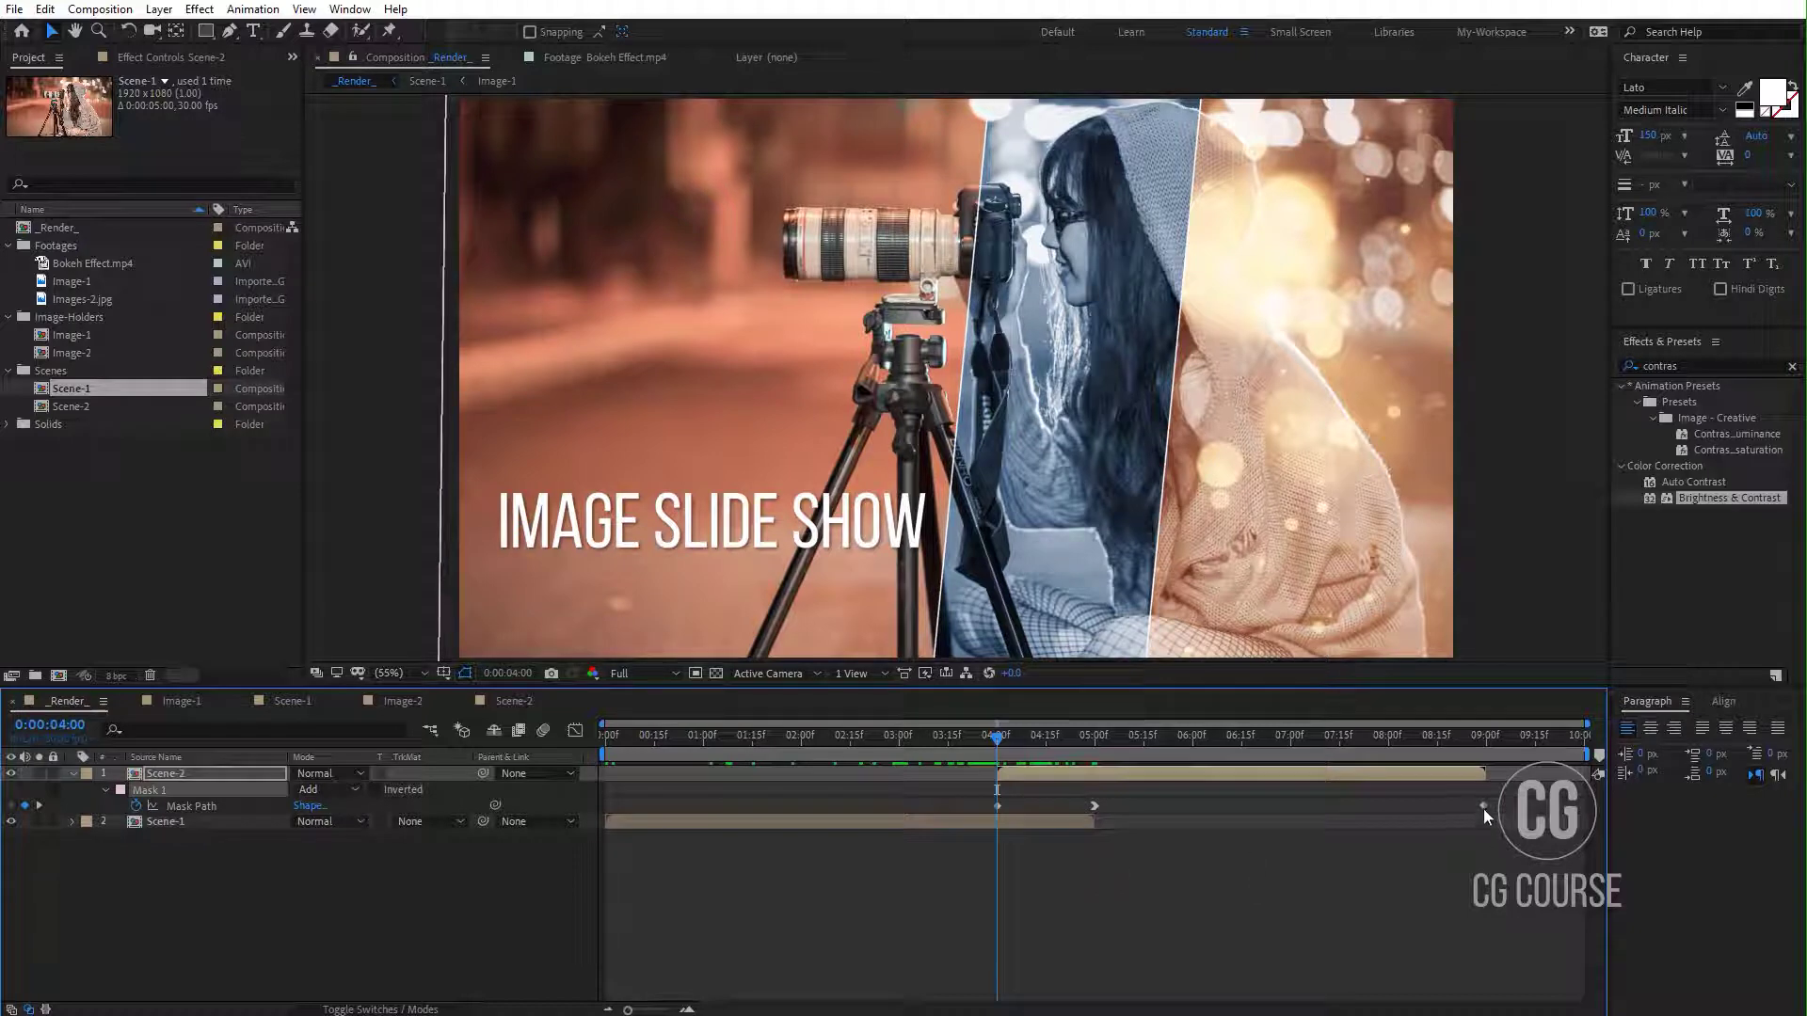
{"action": "left_click_drag", "start_coordinate": [1483, 808], "coordinate": [1094, 806]}
{"action": "left_click", "coordinate": [1094, 806]}
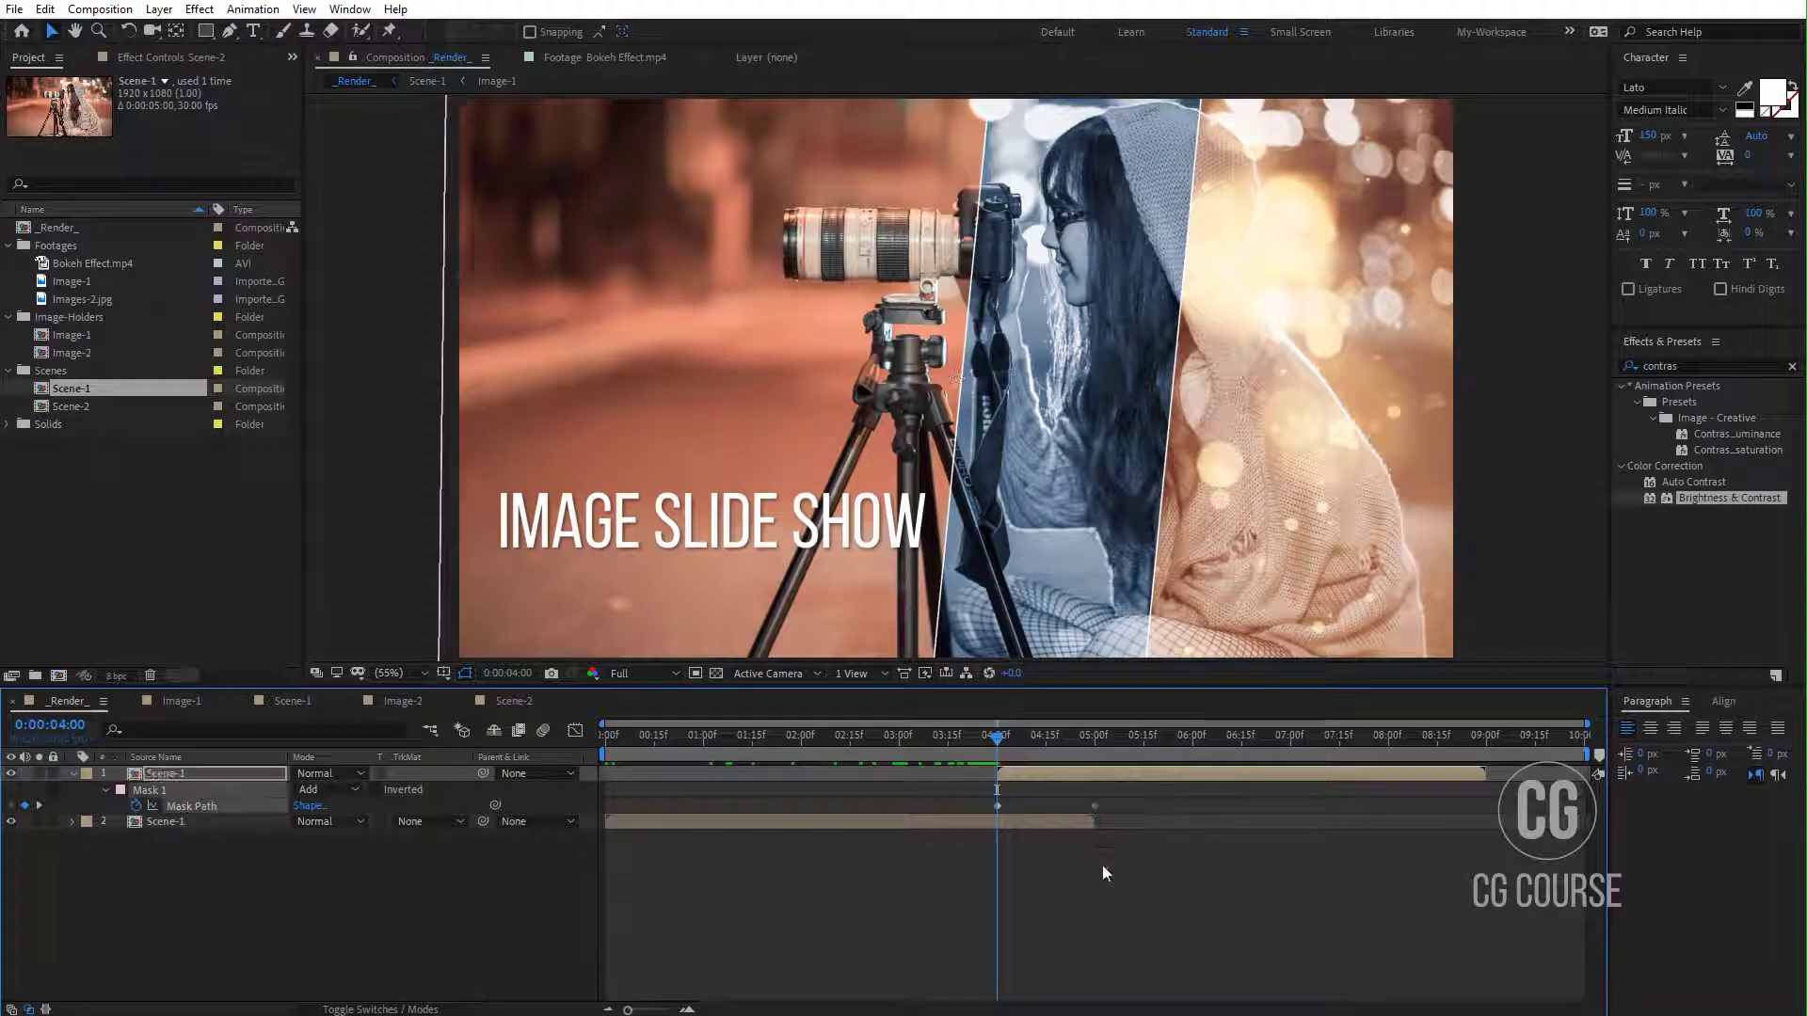
{"action": "left_click_drag", "start_coordinate": [1008, 738], "coordinate": [1111, 749]}
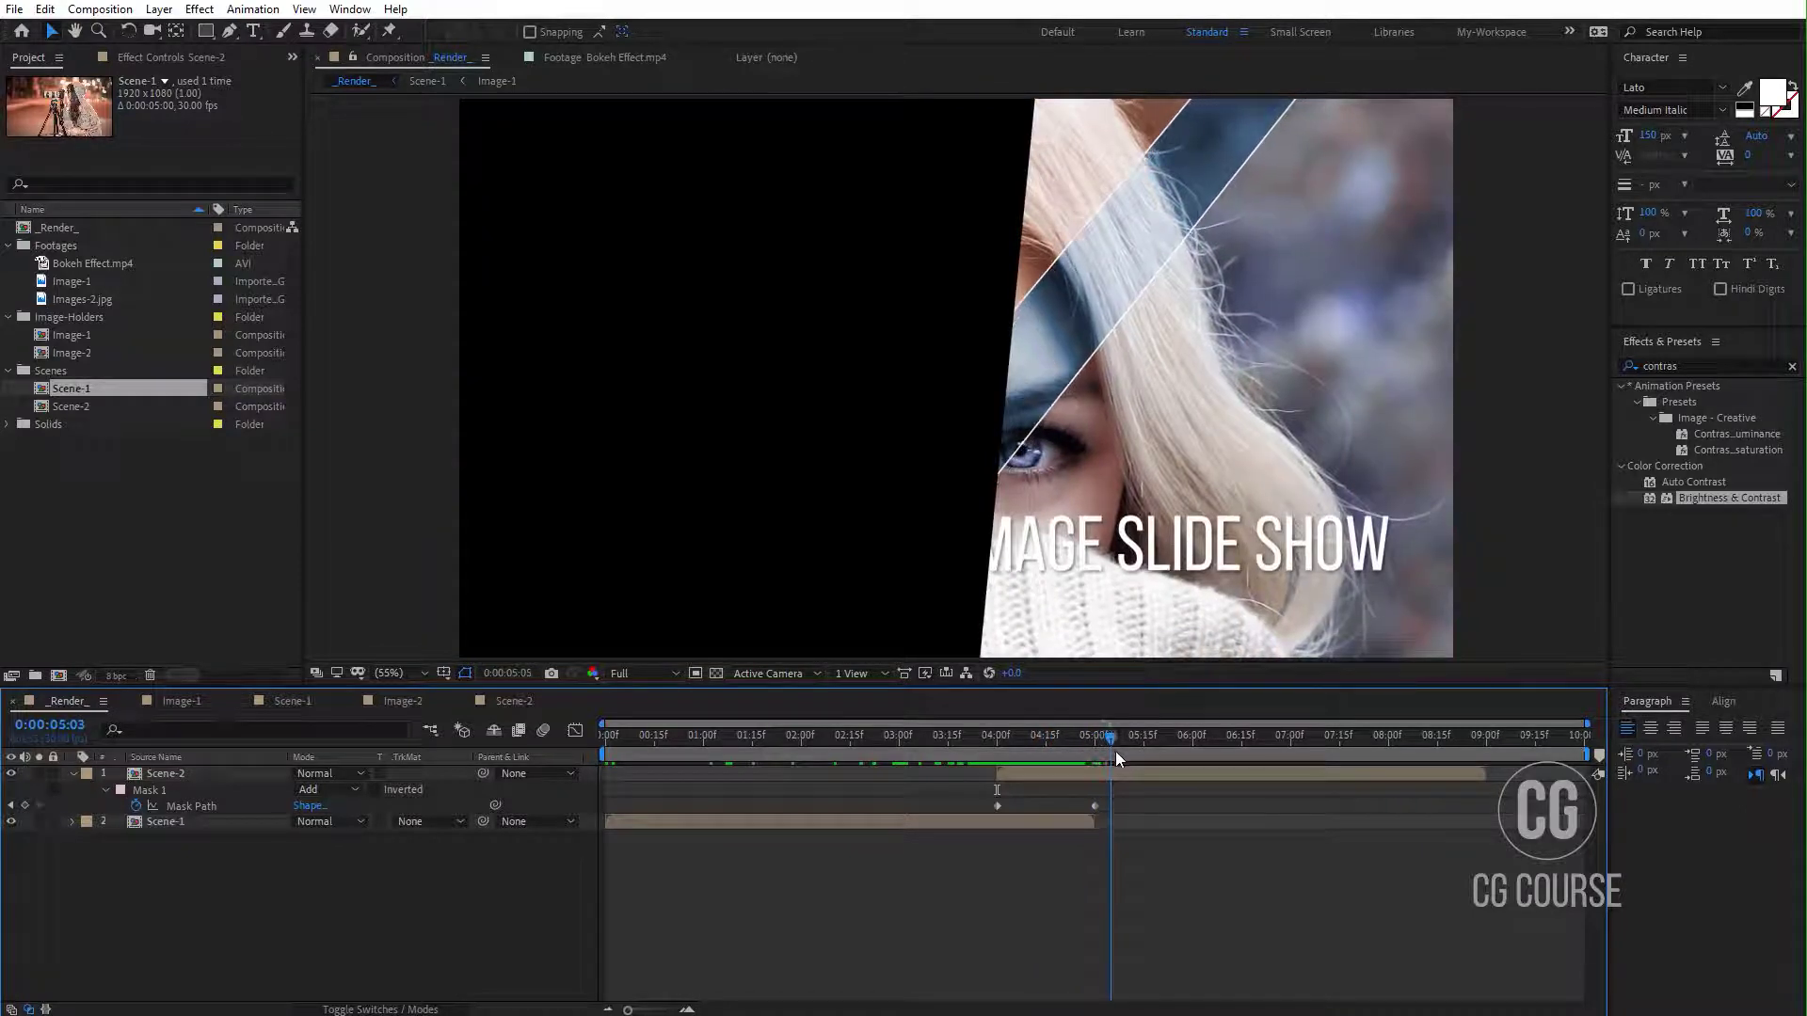
Step: Select the mask's left-side vertices in the zoomed viewer, then return to 0:00:04:20 with Scene-2 selected
{"action": "left_click", "coordinate": [197, 807]}
{"action": "scroll", "coordinate": [851, 487], "scroll_direction": "down", "scroll_amount": 3}
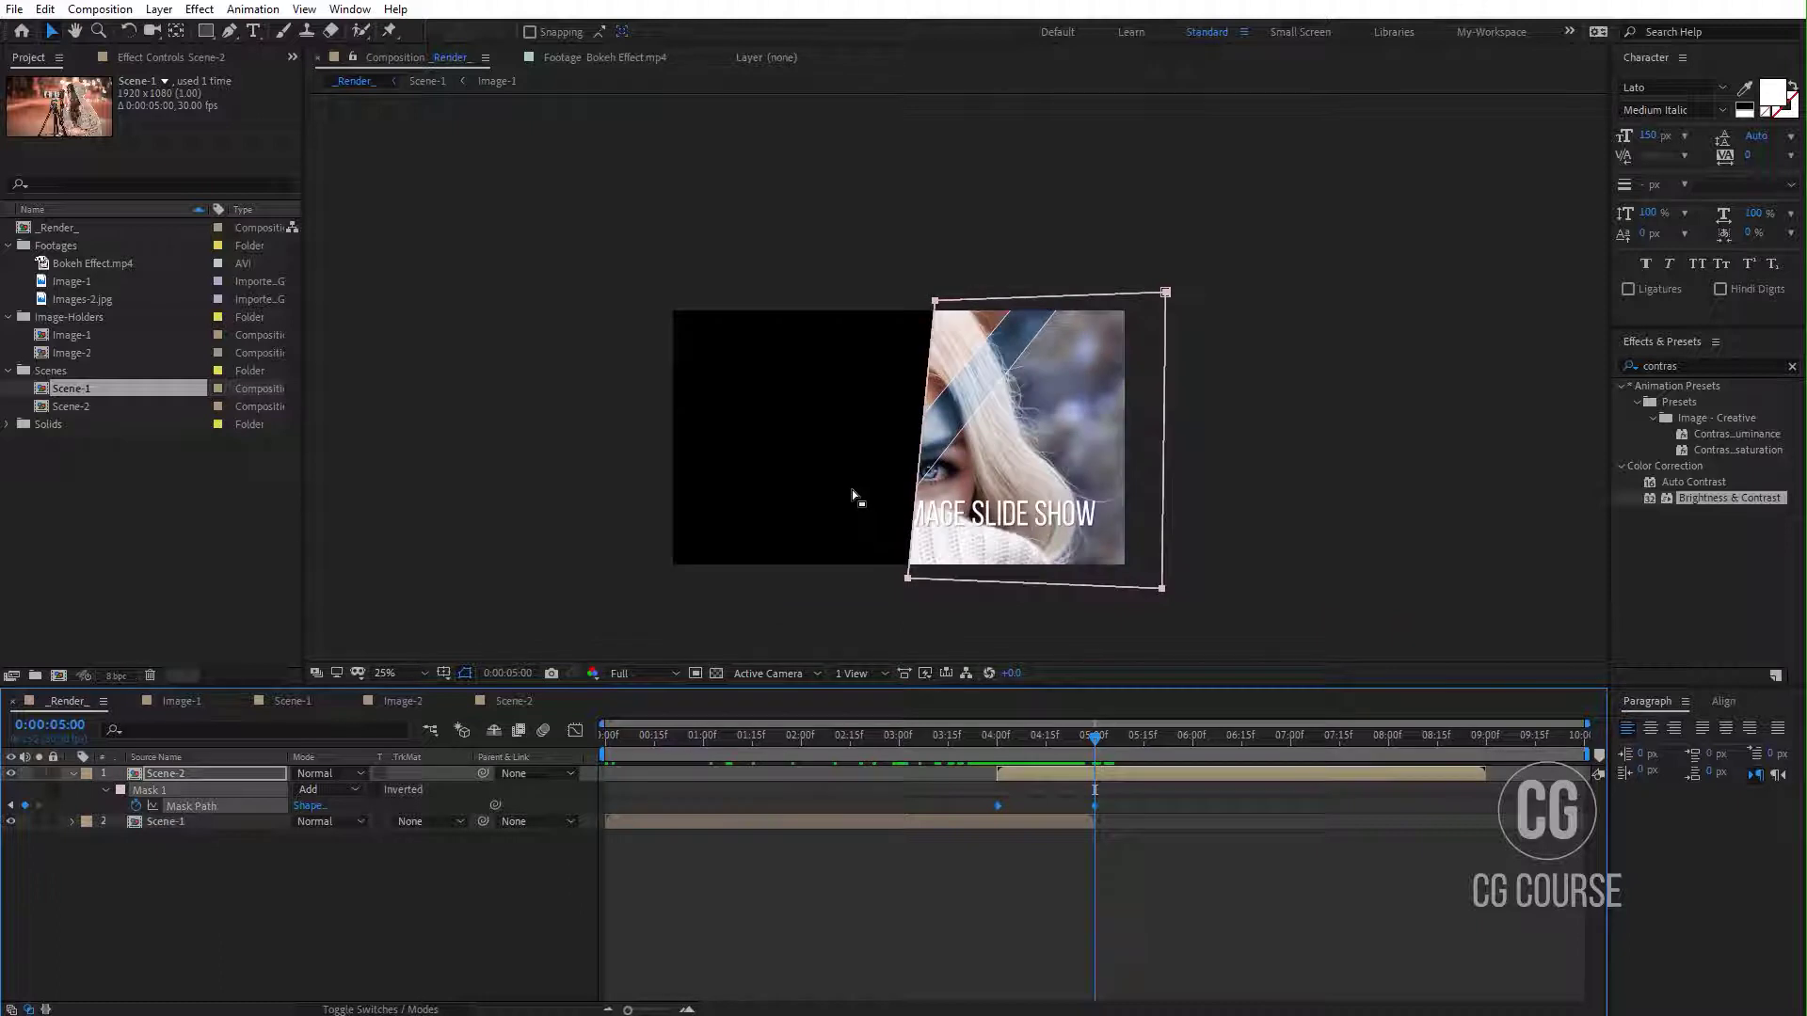
{"action": "left_click_drag", "start_coordinate": [843, 244], "coordinate": [624, 578]}
{"action": "left_click", "coordinate": [800, 849]}
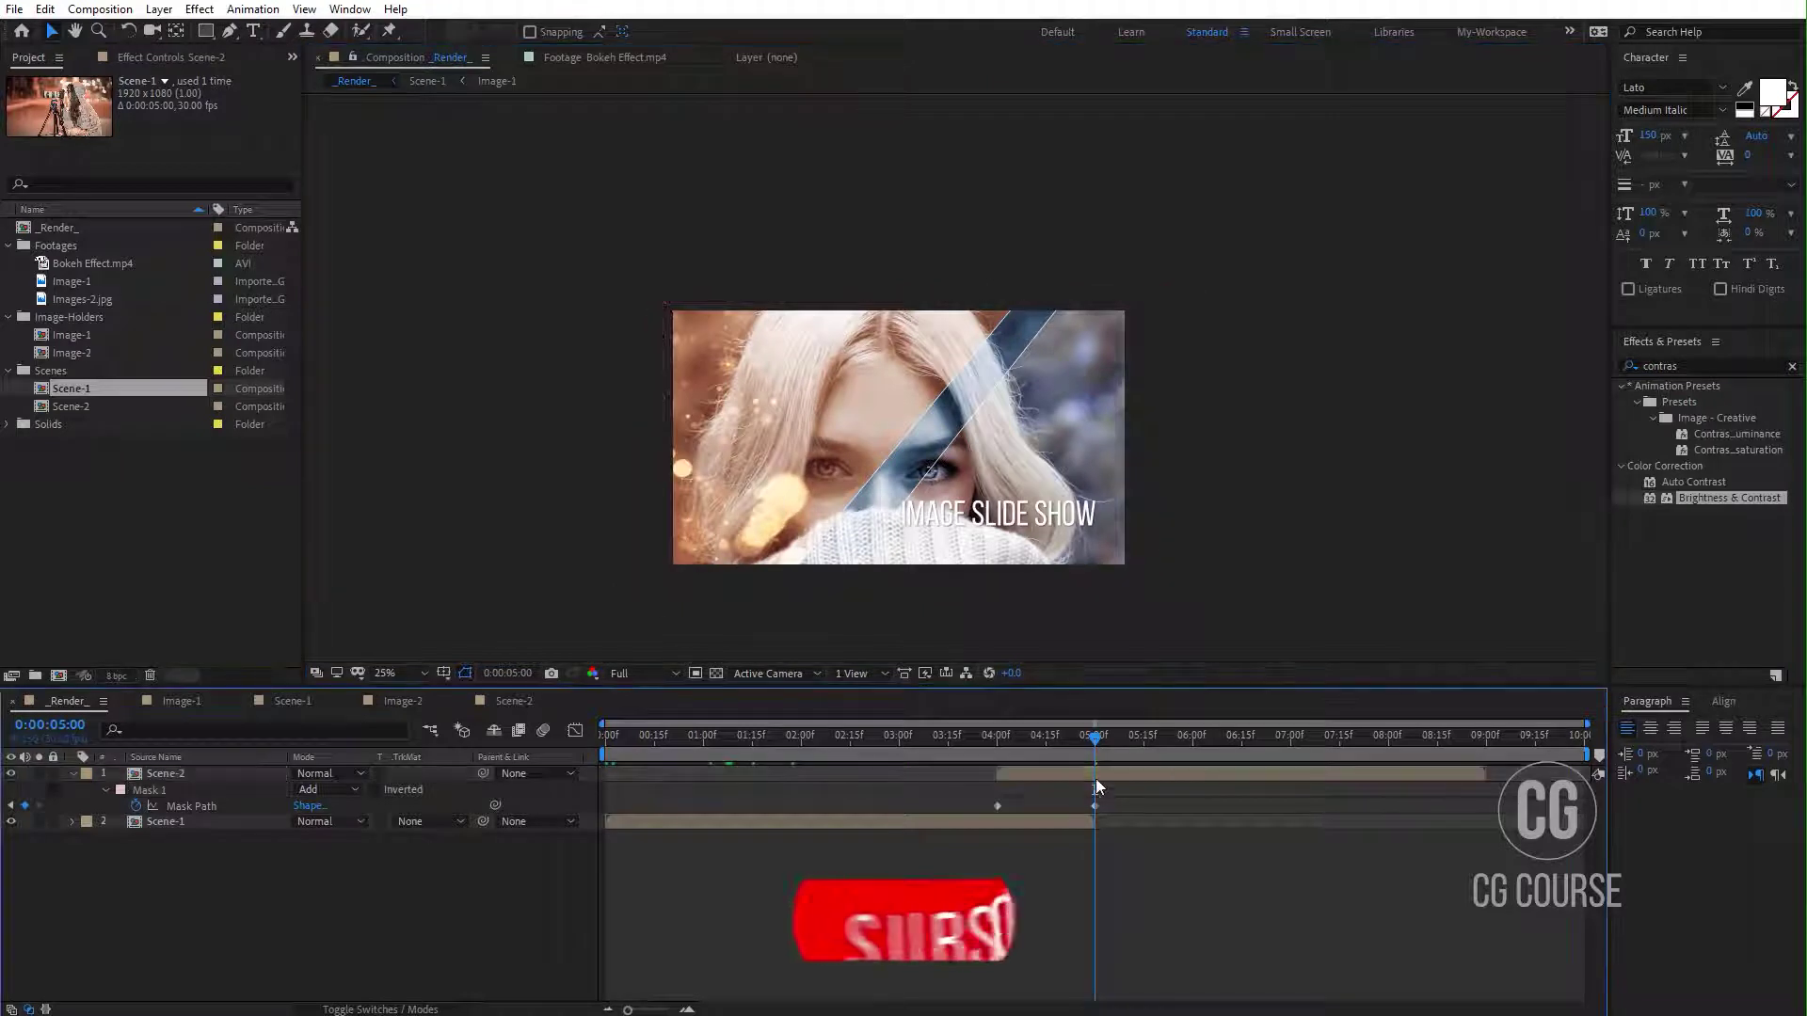
{"action": "mouse_move", "coordinate": [1054, 745]}
{"action": "left_mouse_down"}
{"action": "mouse_move", "coordinate": [996, 747]}
{"action": "mouse_move", "coordinate": [1110, 743]}
{"action": "mouse_move", "coordinate": [1042, 747]}
{"action": "mouse_move", "coordinate": [1073, 744]}
{"action": "mouse_move", "coordinate": [1065, 758]}
{"action": "left_mouse_up"}
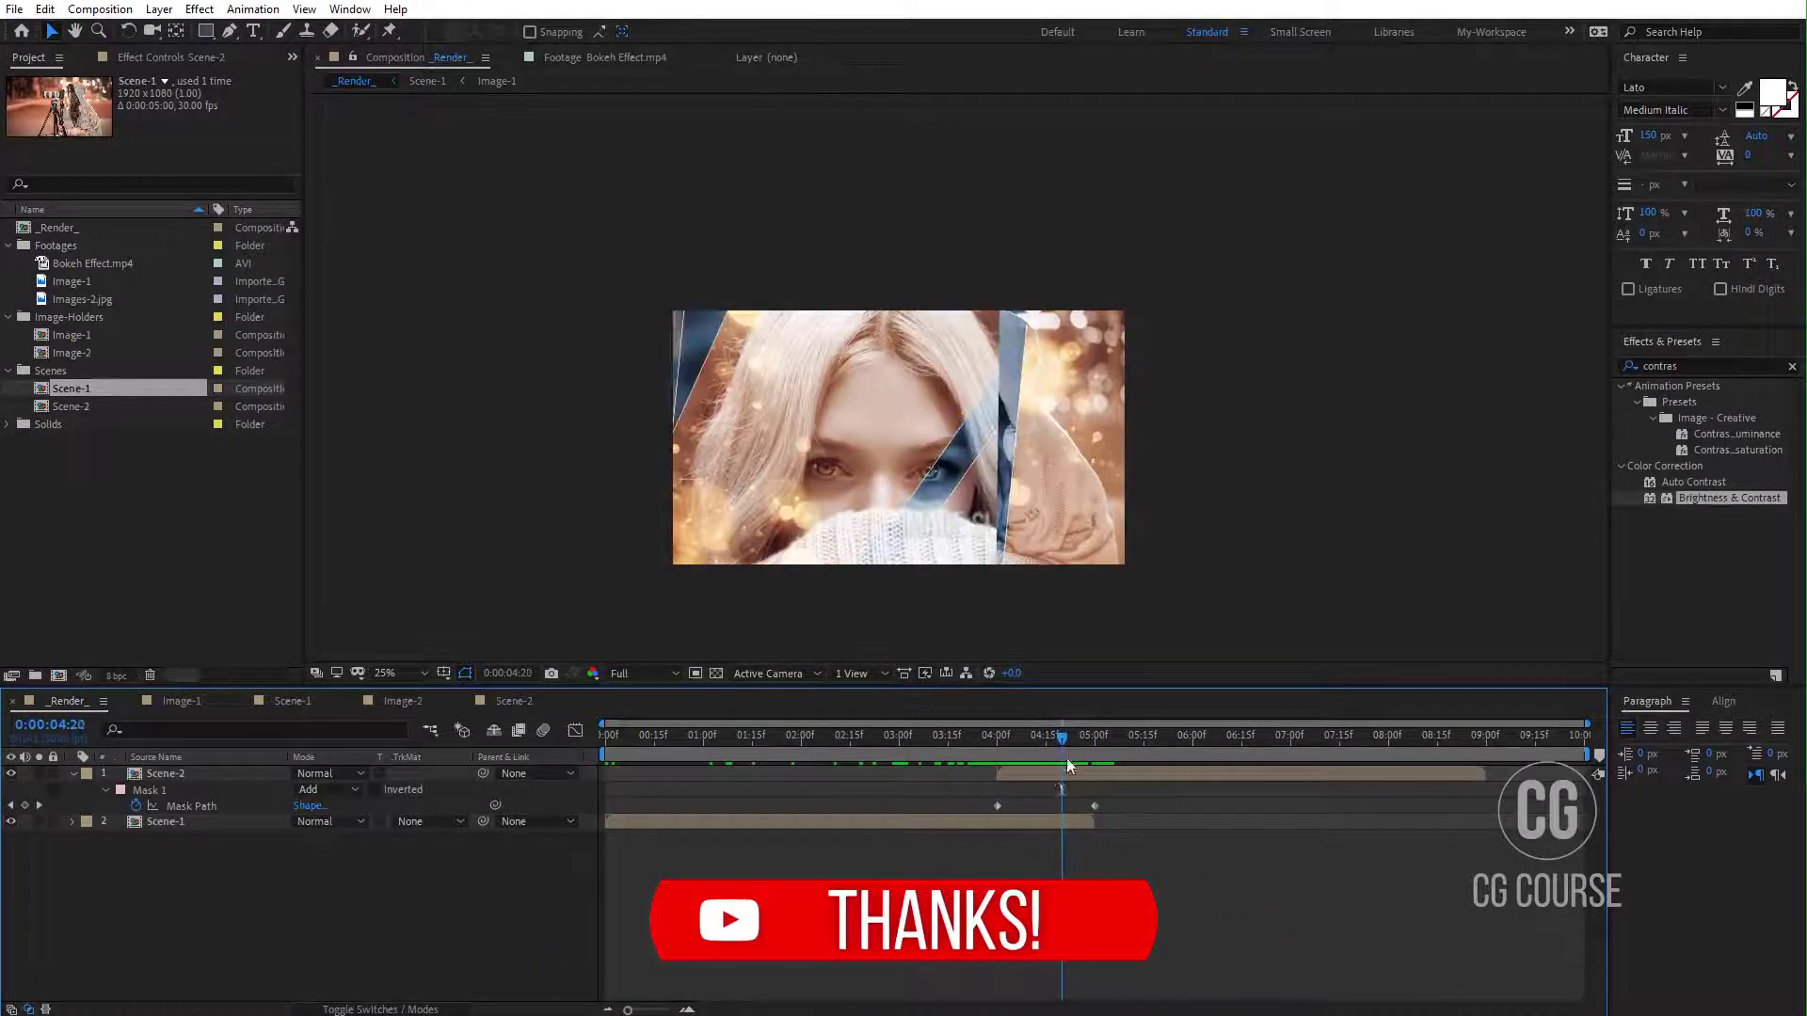
{"action": "left_click", "coordinate": [1049, 771]}
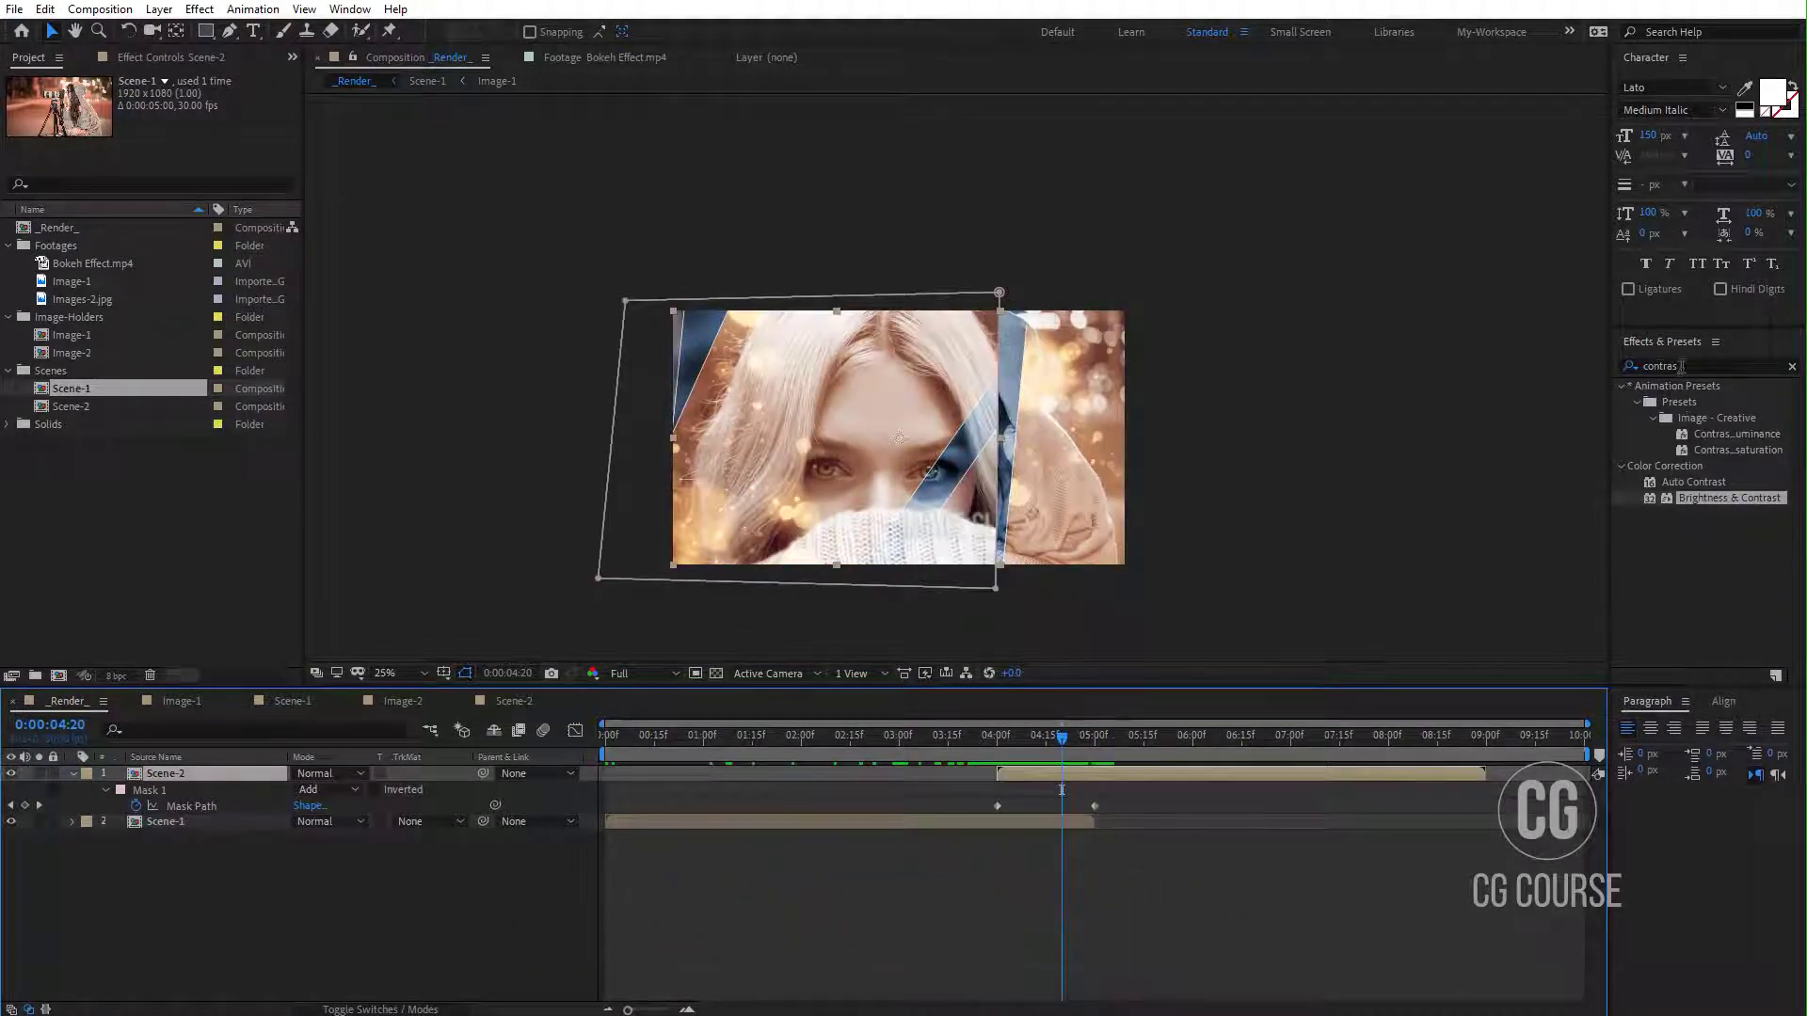
{"action": "left_click", "coordinate": [1621, 367]}
Step: Find 'stroke' in Effects & Presets and apply Generate > Stroke to Scene-2
{"action": "type", "text": "s"}
{"action": "left_click", "coordinate": [1622, 371]}
{"action": "type", "text": "to"}
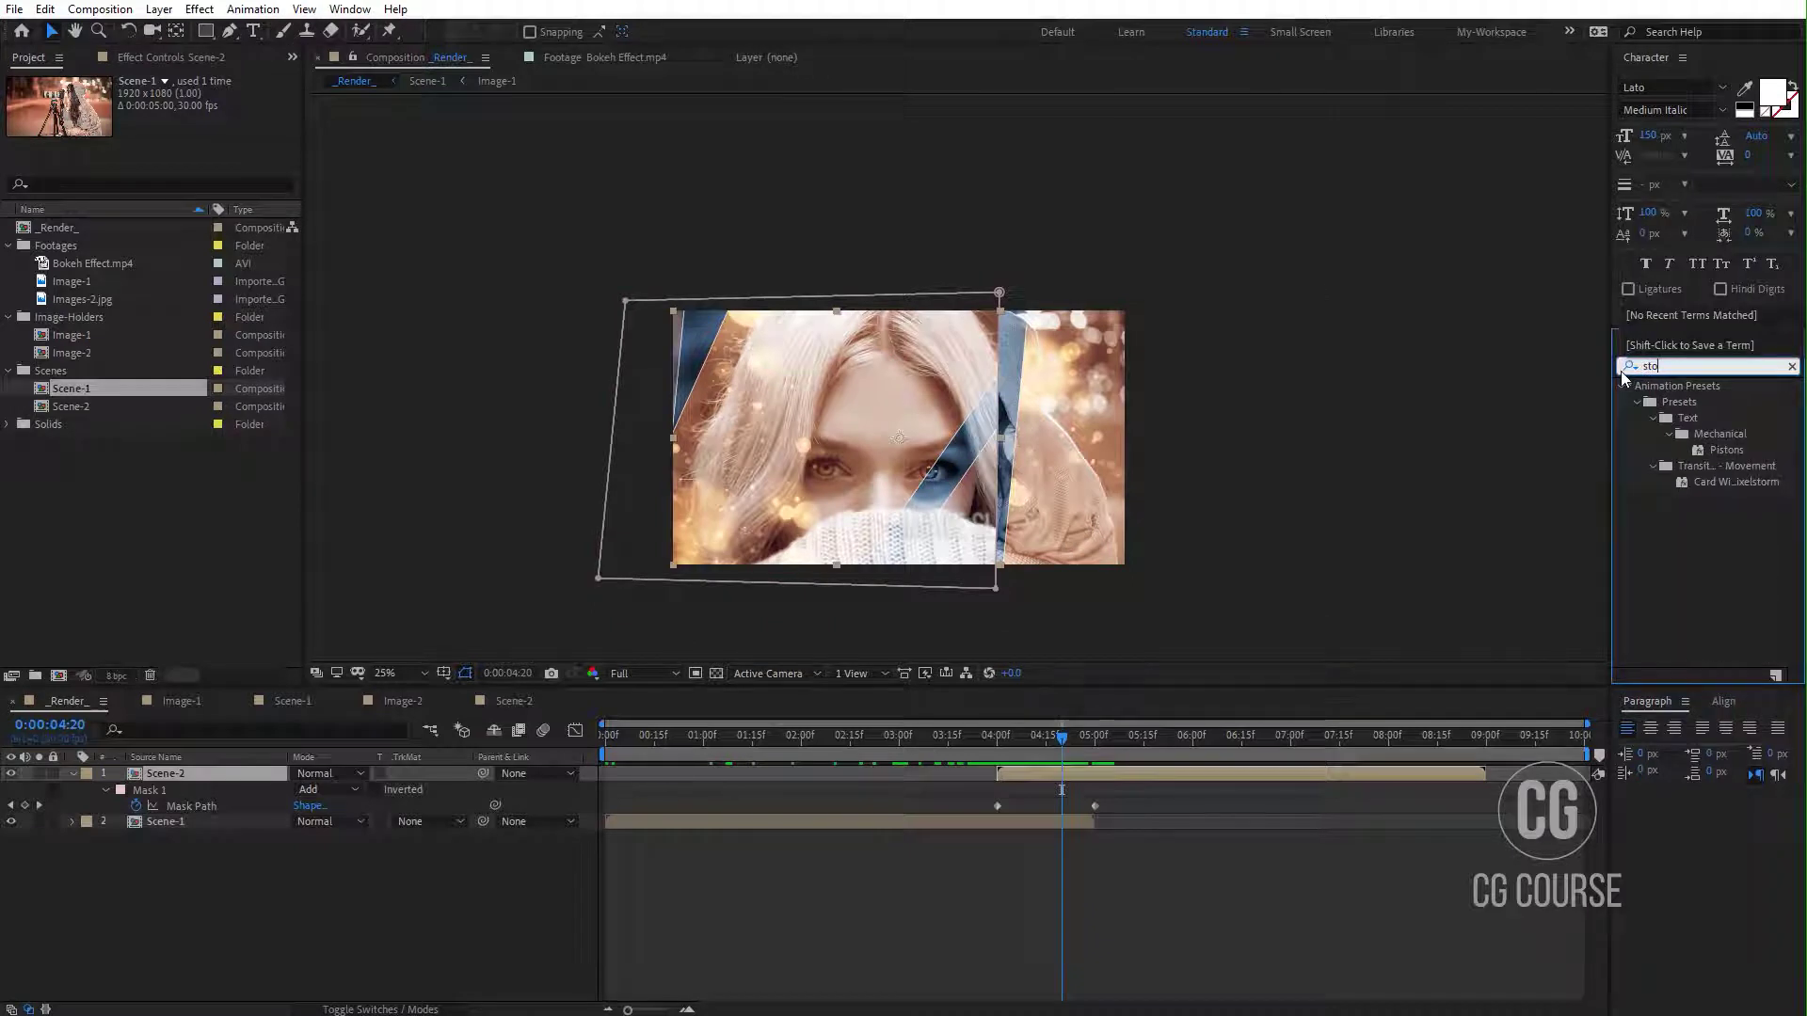
{"action": "key", "text": "BackSpace"}
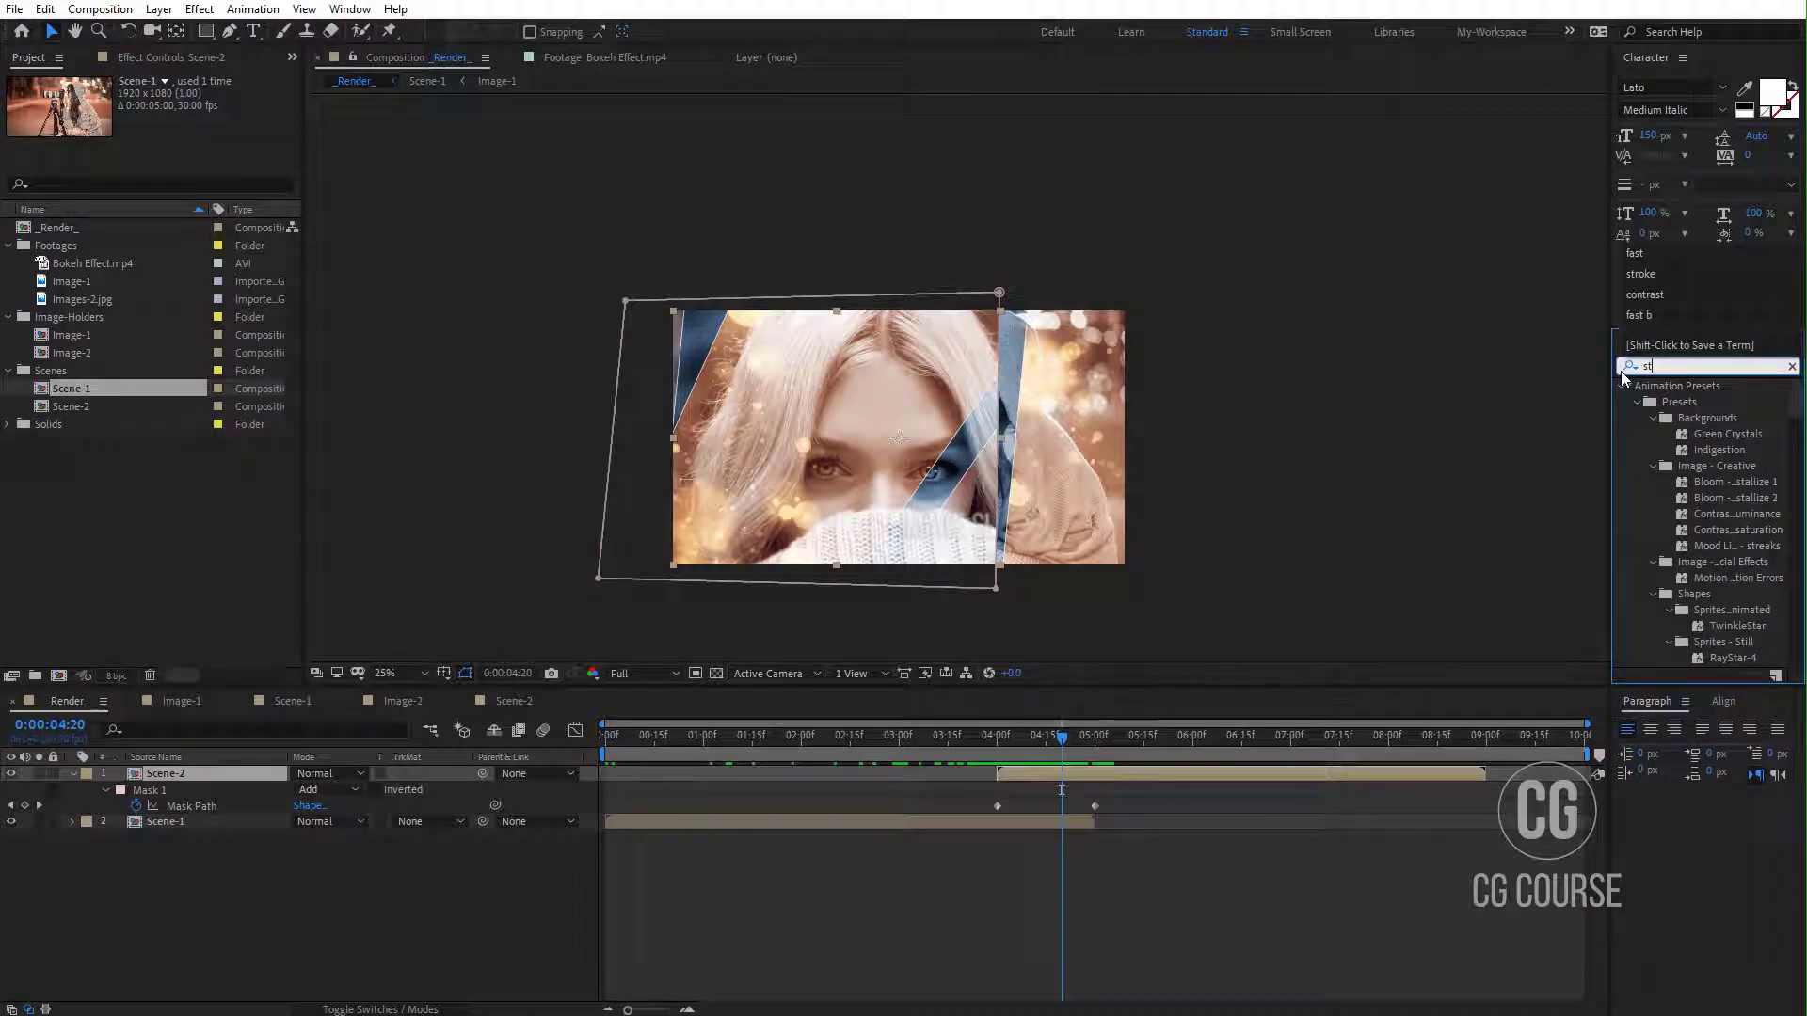
{"action": "type", "text": "roke"}
{"action": "mouse_move", "coordinate": [1675, 610]}
{"action": "left_mouse_down"}
{"action": "mouse_move", "coordinate": [969, 770]}
{"action": "mouse_move", "coordinate": [1007, 772]}
{"action": "left_mouse_up"}
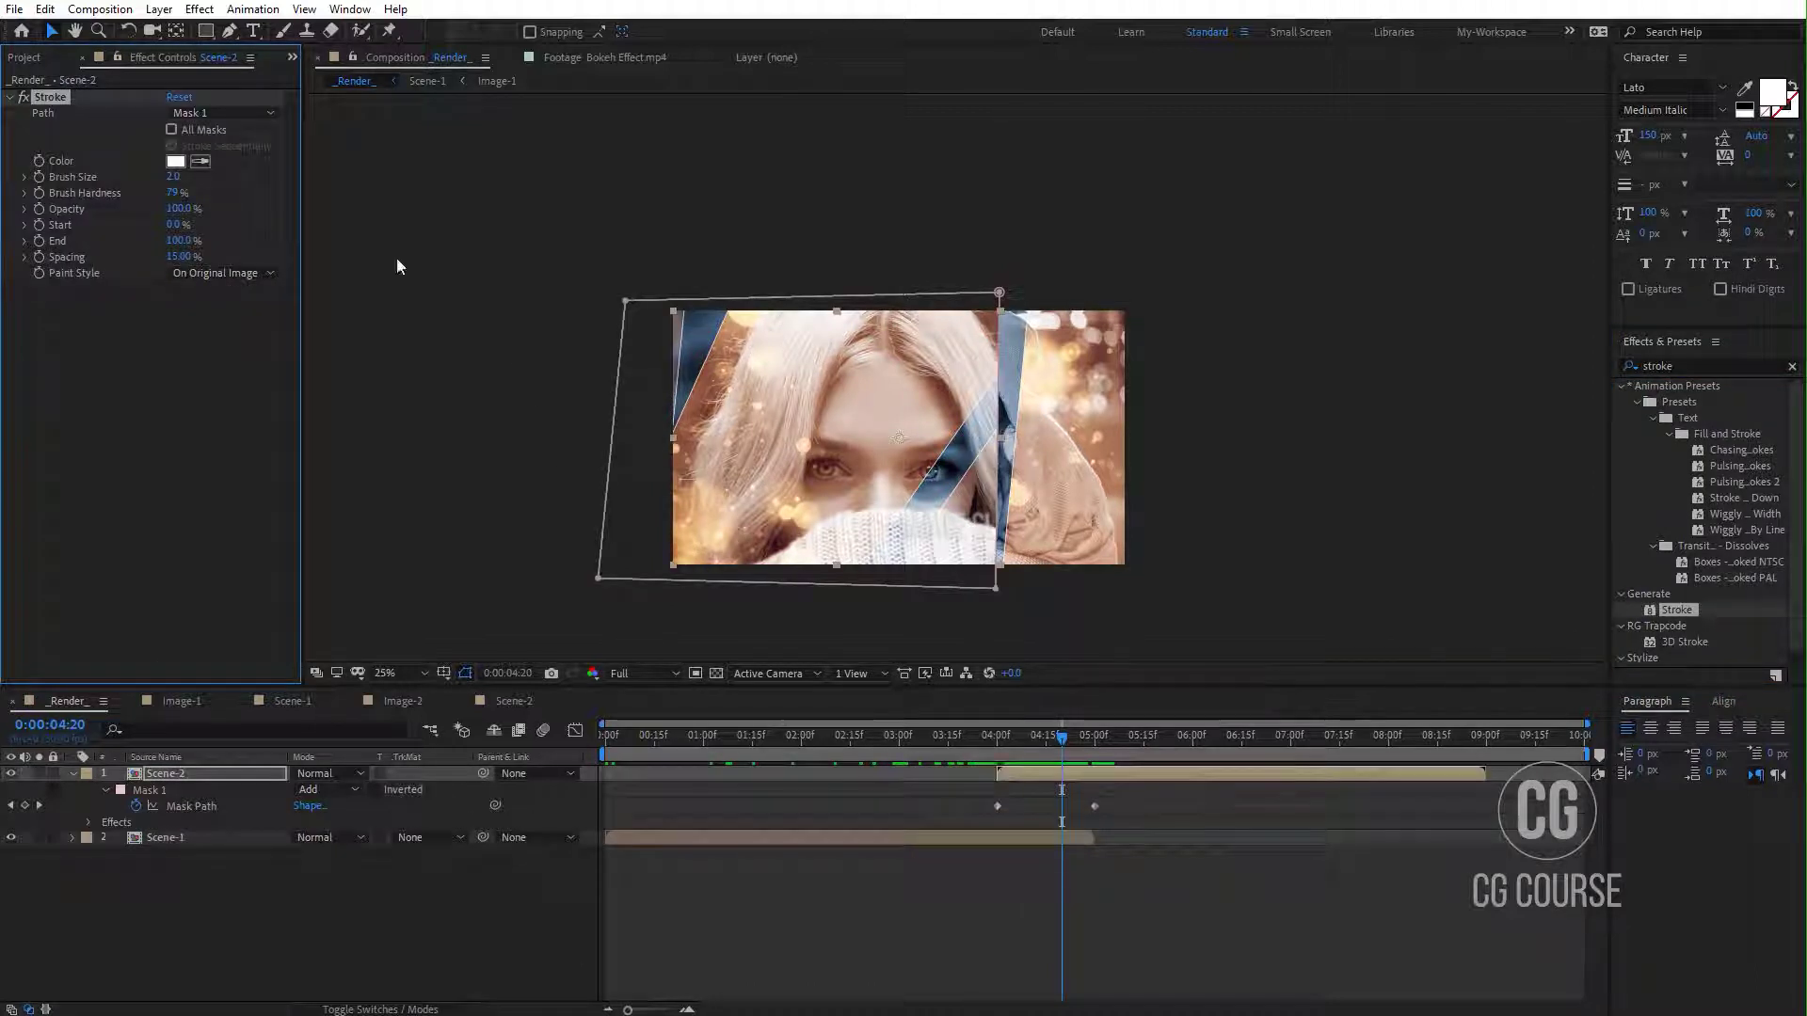
Step: Set the Stroke brush size to 5 and its colour to yellow
{"action": "type", "text": "5"}
{"action": "left_click", "coordinate": [191, 414]}
{"action": "left_click", "coordinate": [483, 591]}
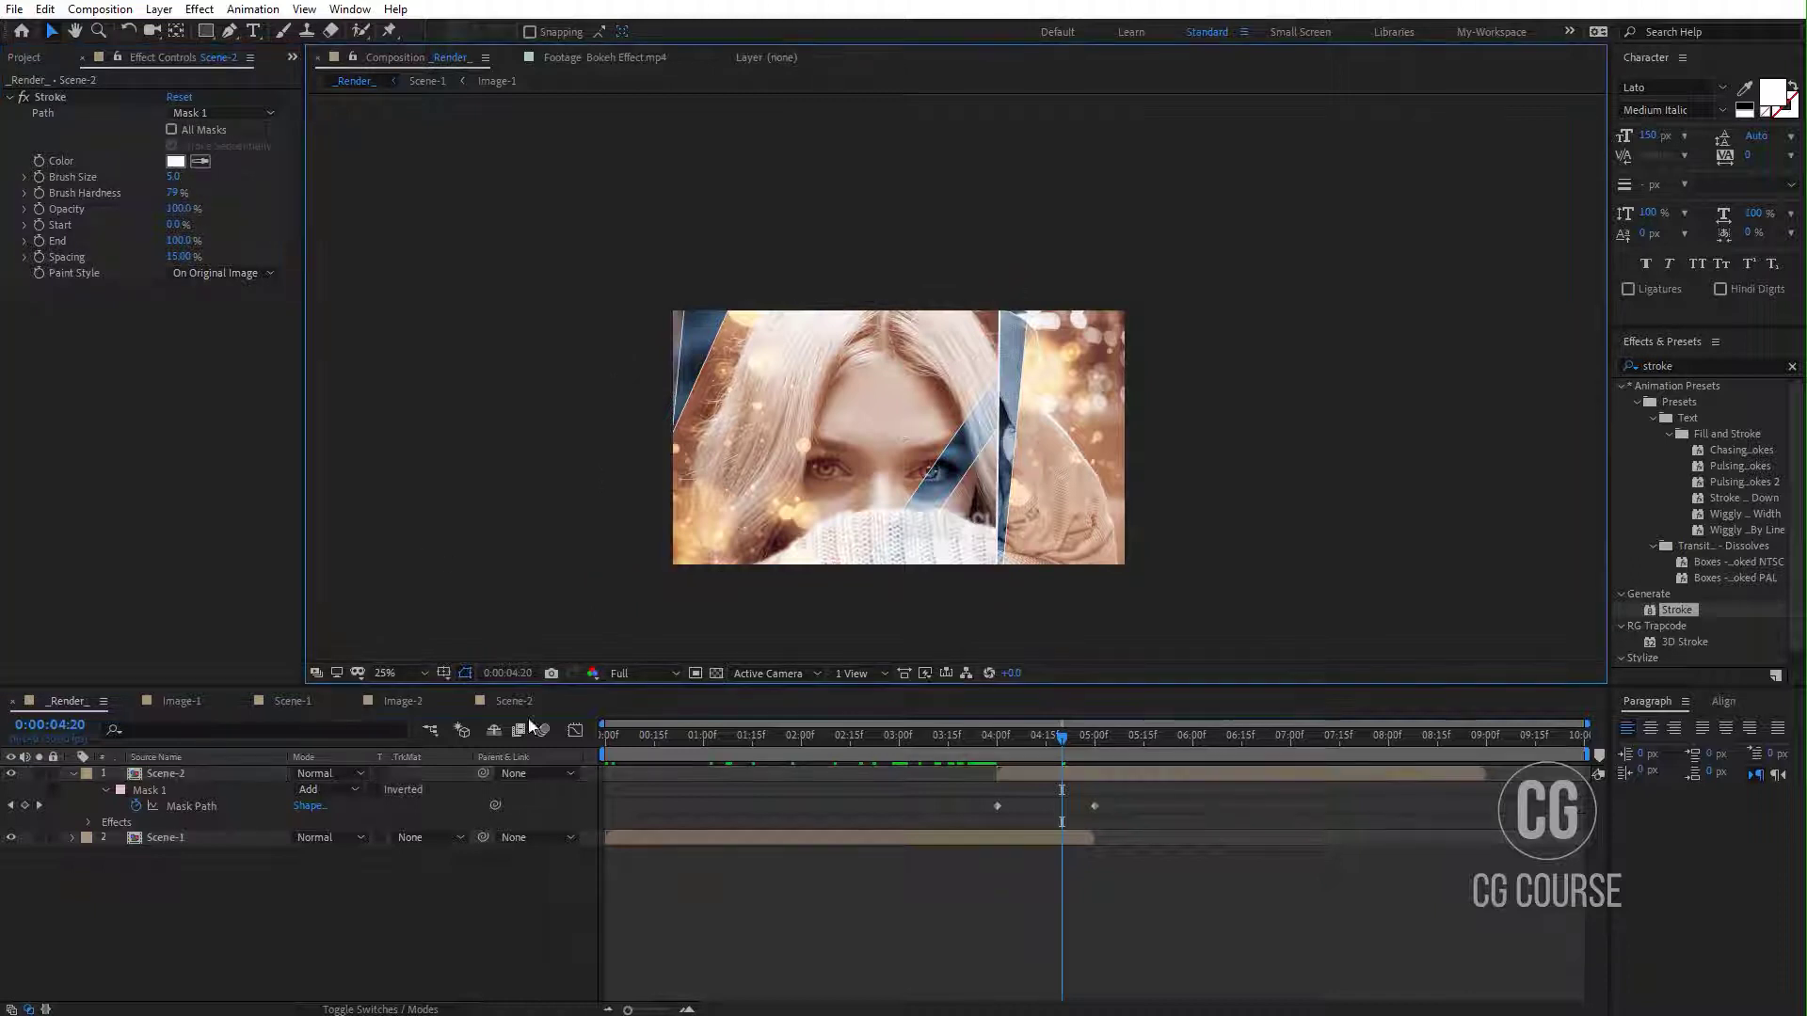
{"action": "left_click", "coordinate": [1005, 773]}
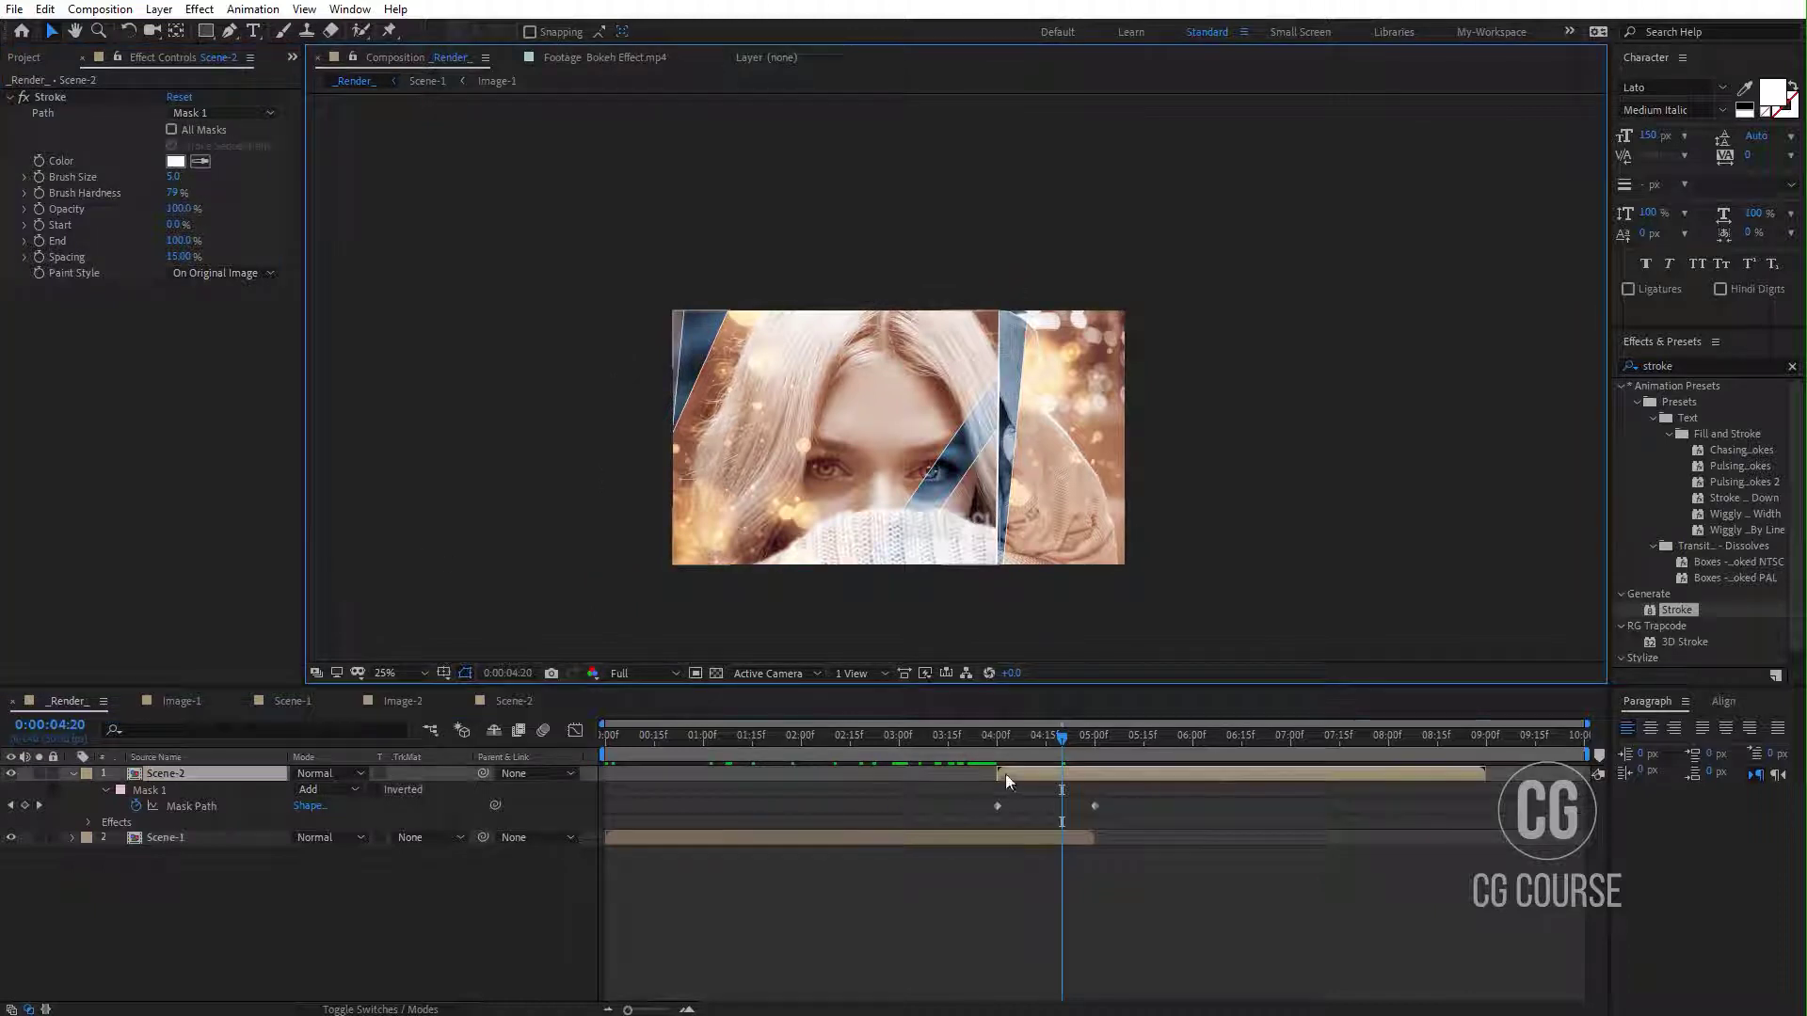
{"action": "left_click", "coordinate": [175, 161]}
{"action": "left_click_drag", "start_coordinate": [735, 826], "coordinate": [735, 878]}
{"action": "left_click", "coordinate": [885, 674]}
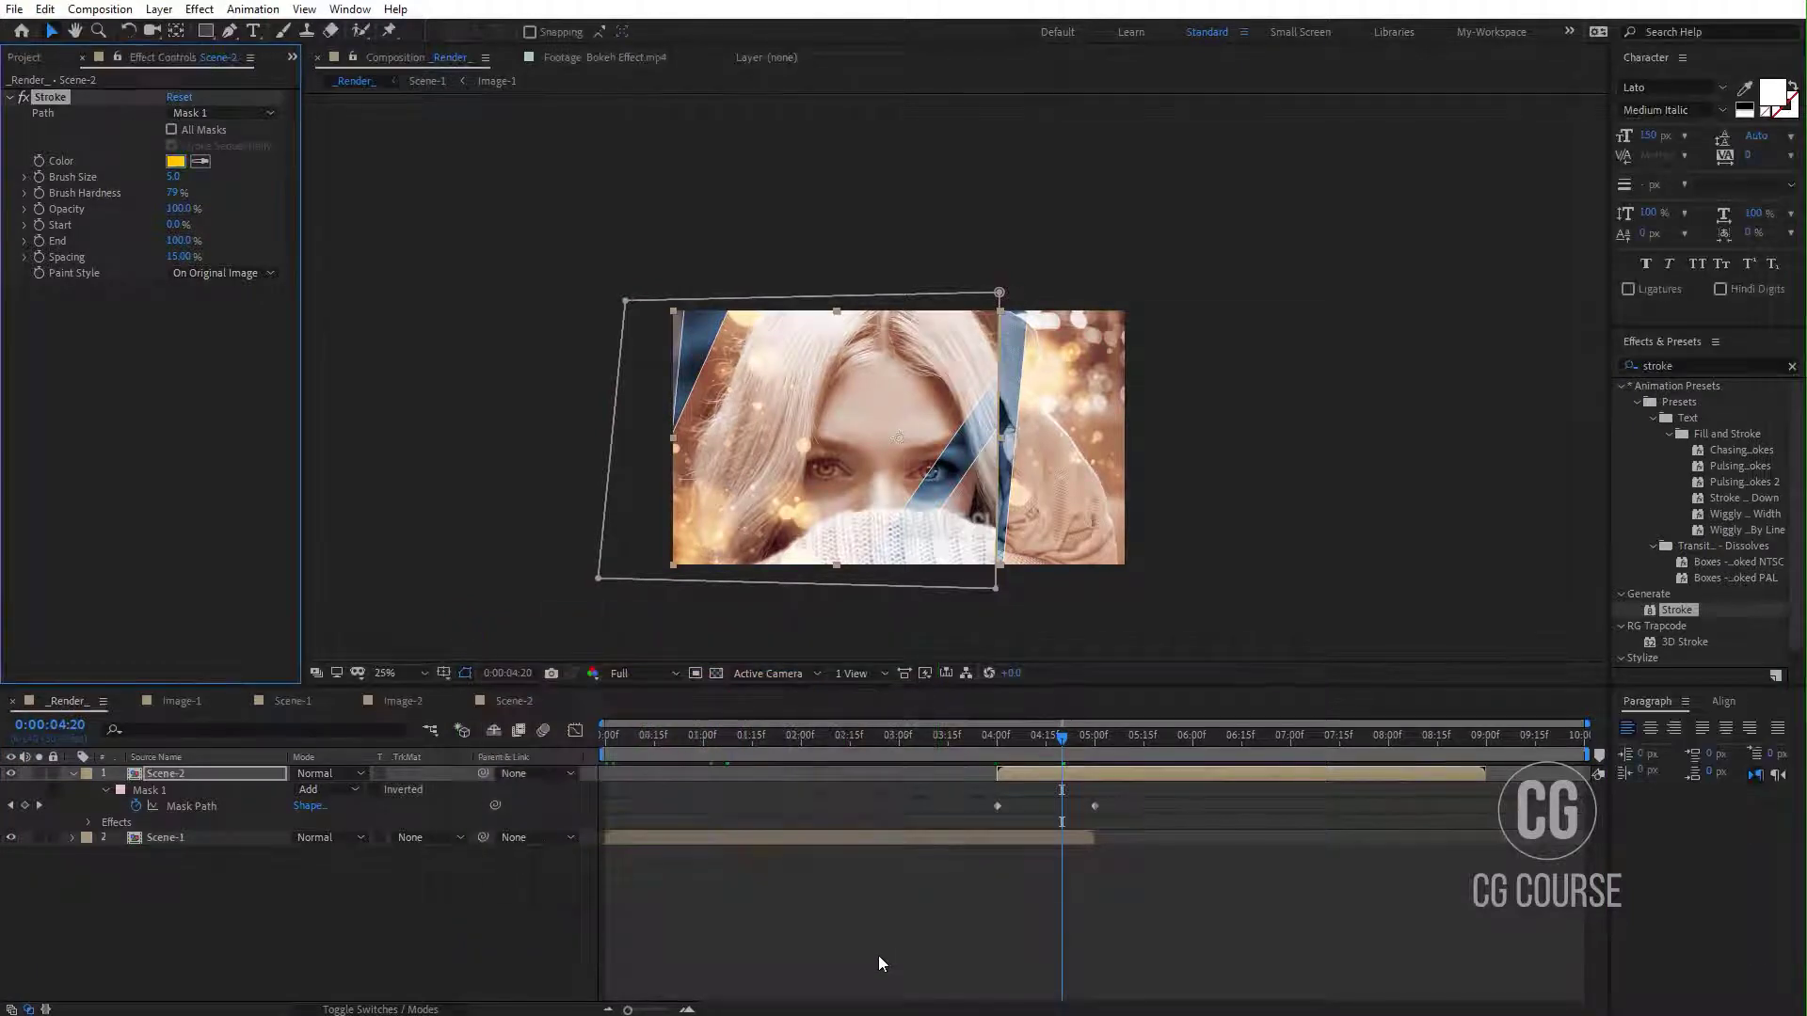
{"action": "left_click", "coordinate": [875, 960]}
Step: Fit the viewer, try a blue stroke, then settle on yellow FFC000 and scrub the wipe
{"action": "left_click", "coordinate": [410, 668]}
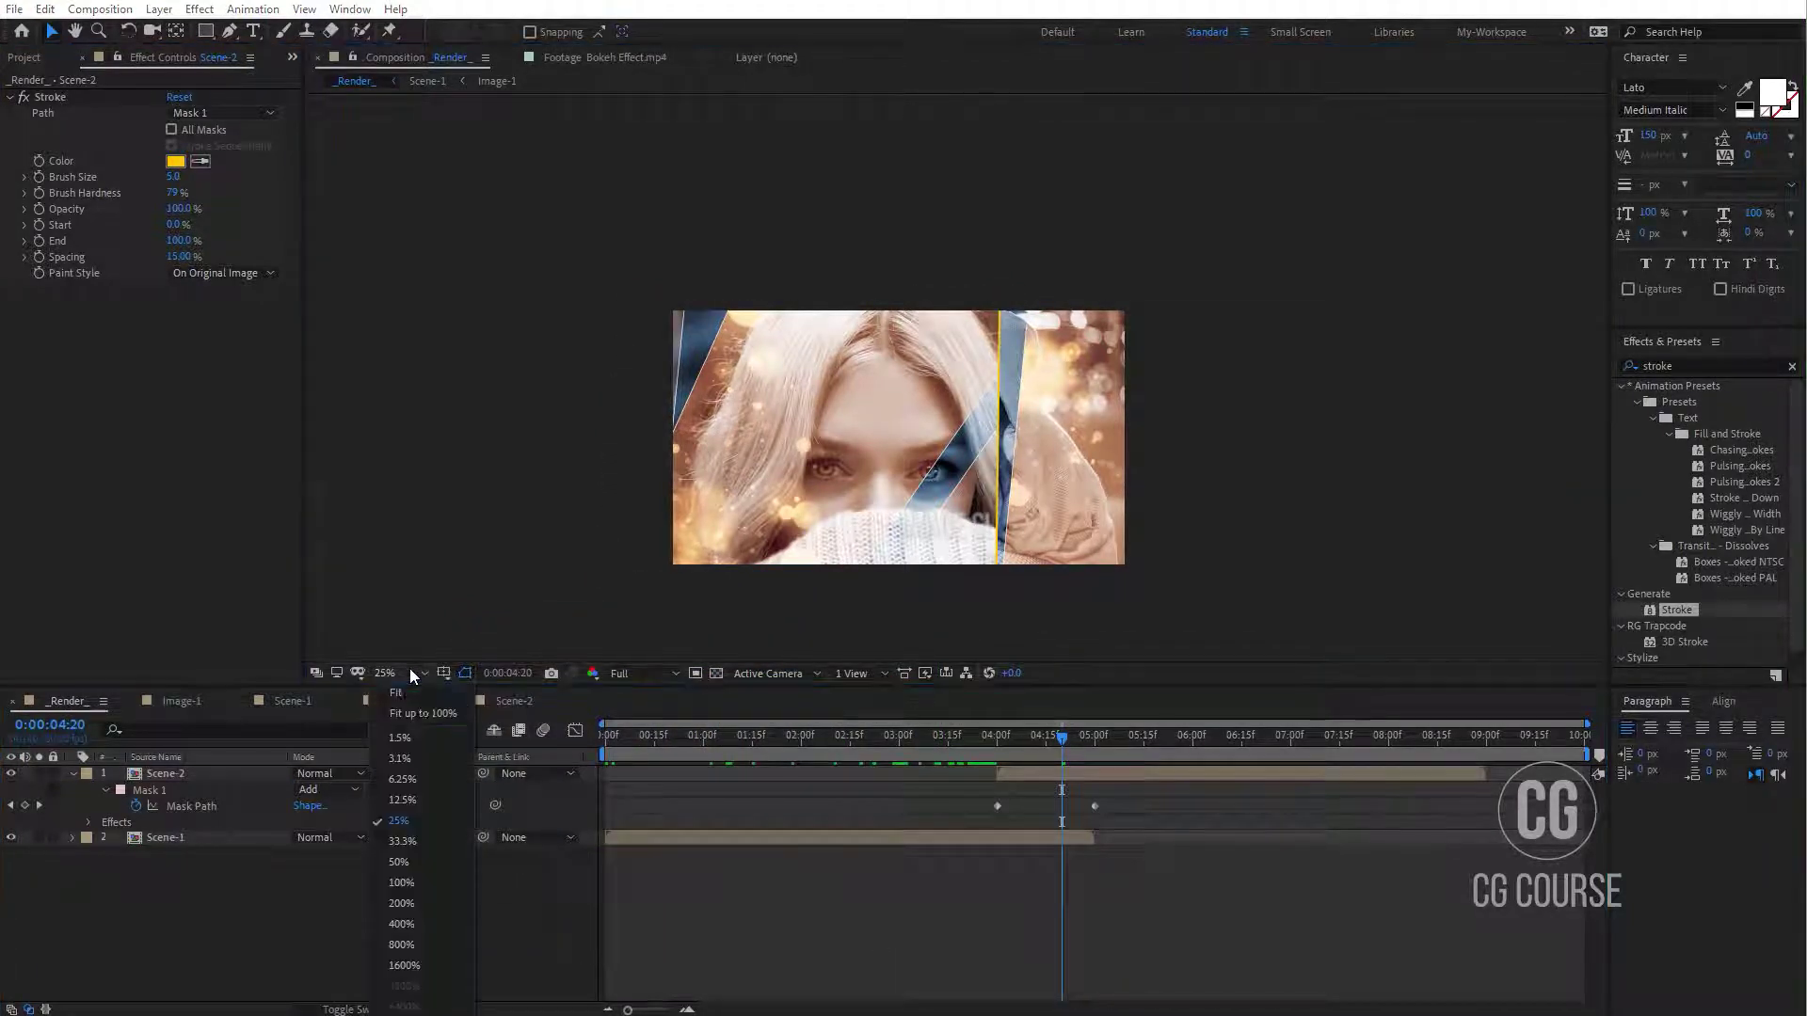
{"action": "left_click", "coordinate": [420, 711]}
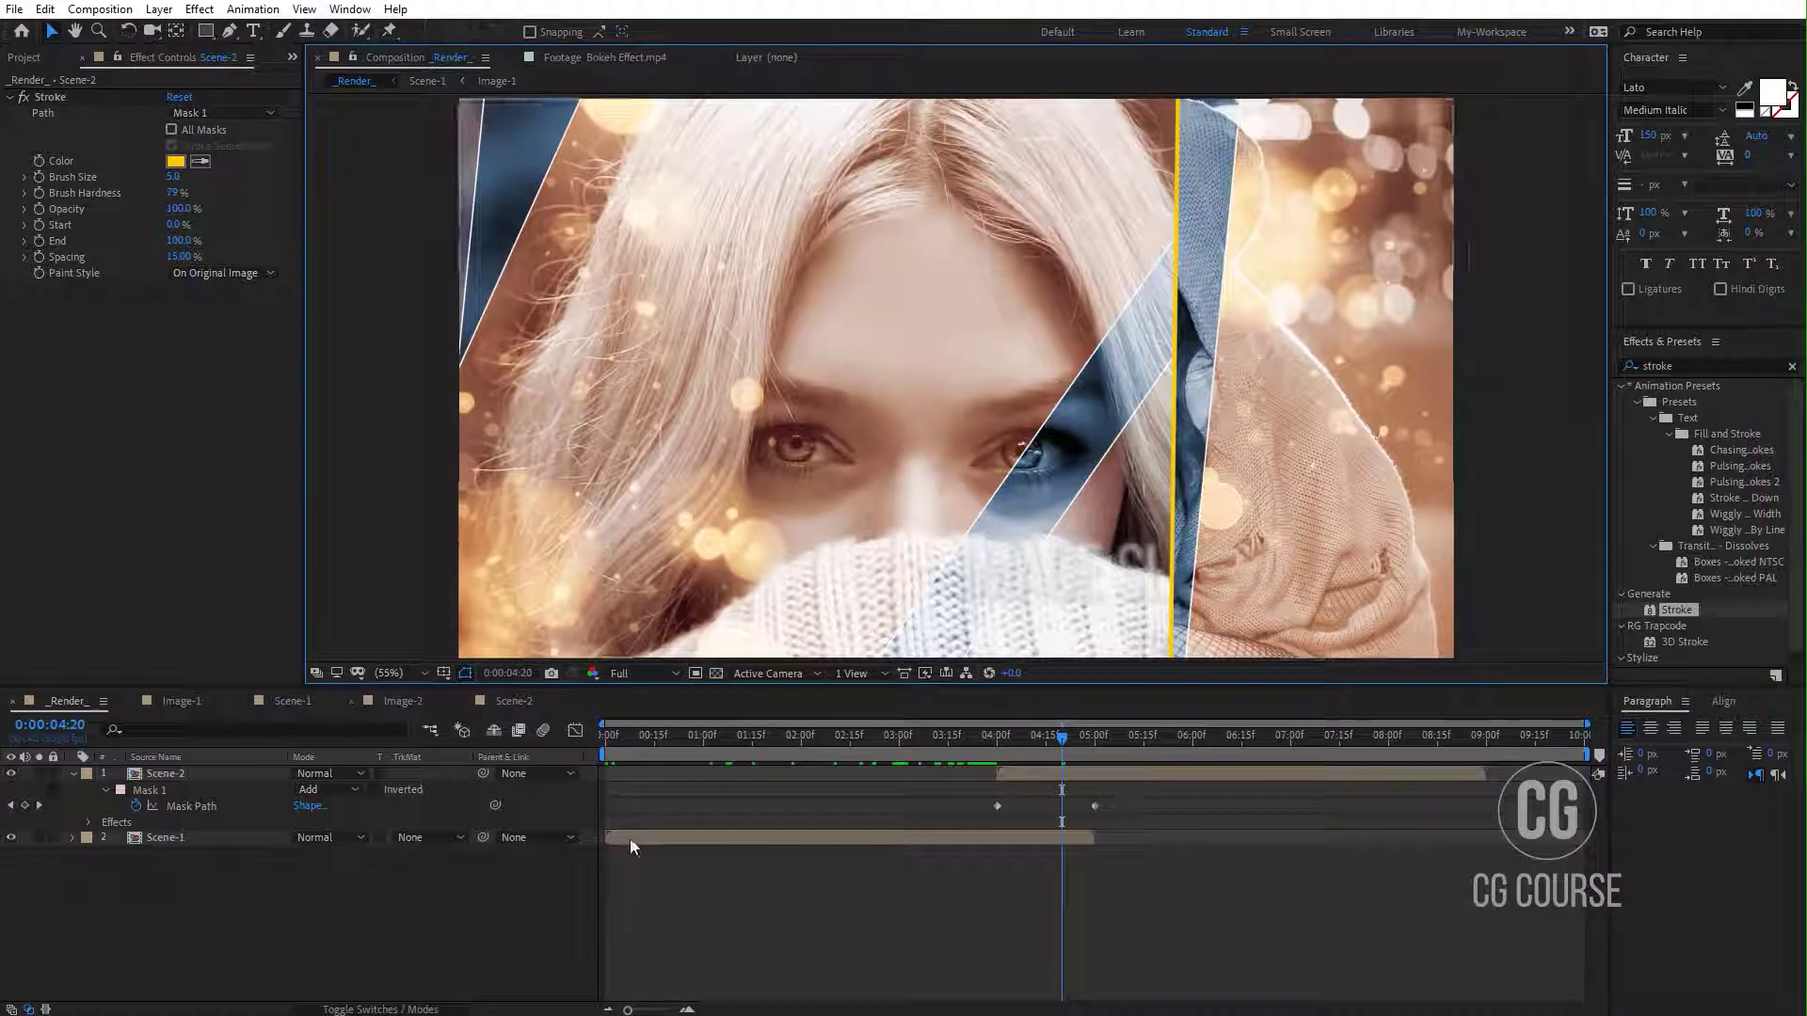
{"action": "left_click", "coordinate": [1037, 777]}
{"action": "left_click", "coordinate": [175, 160]}
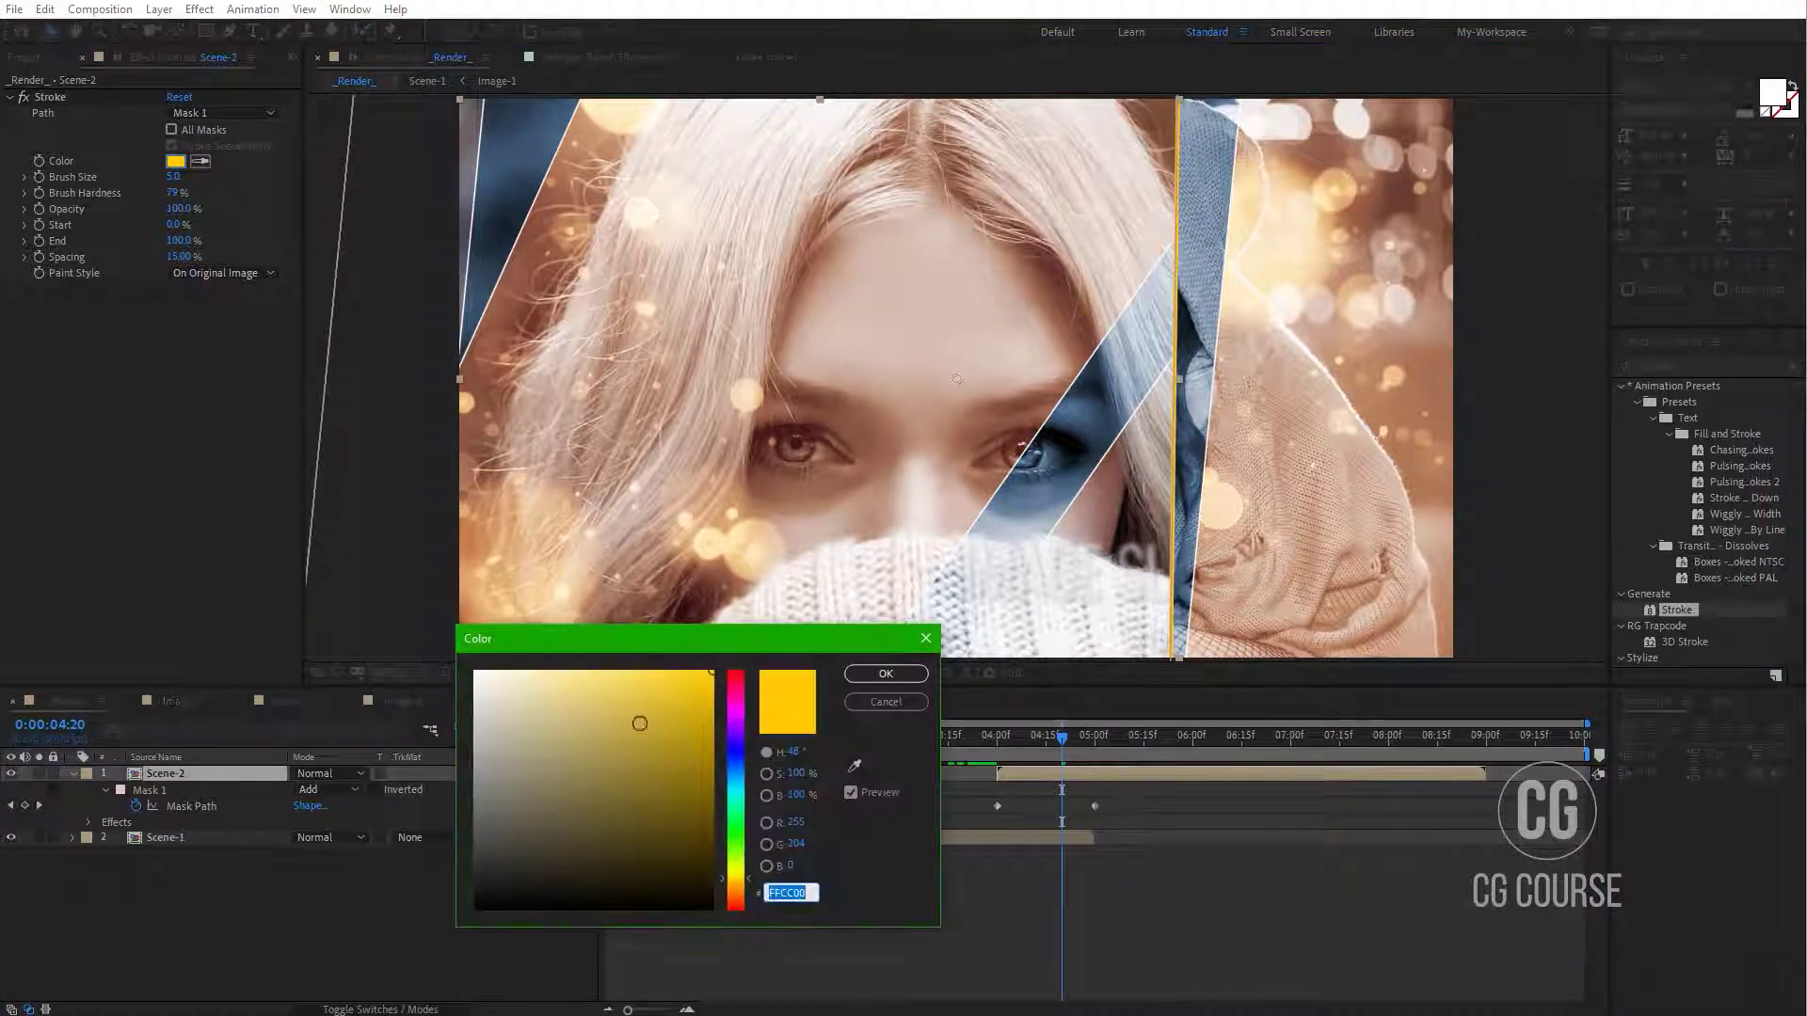
{"action": "left_click", "coordinate": [730, 749]}
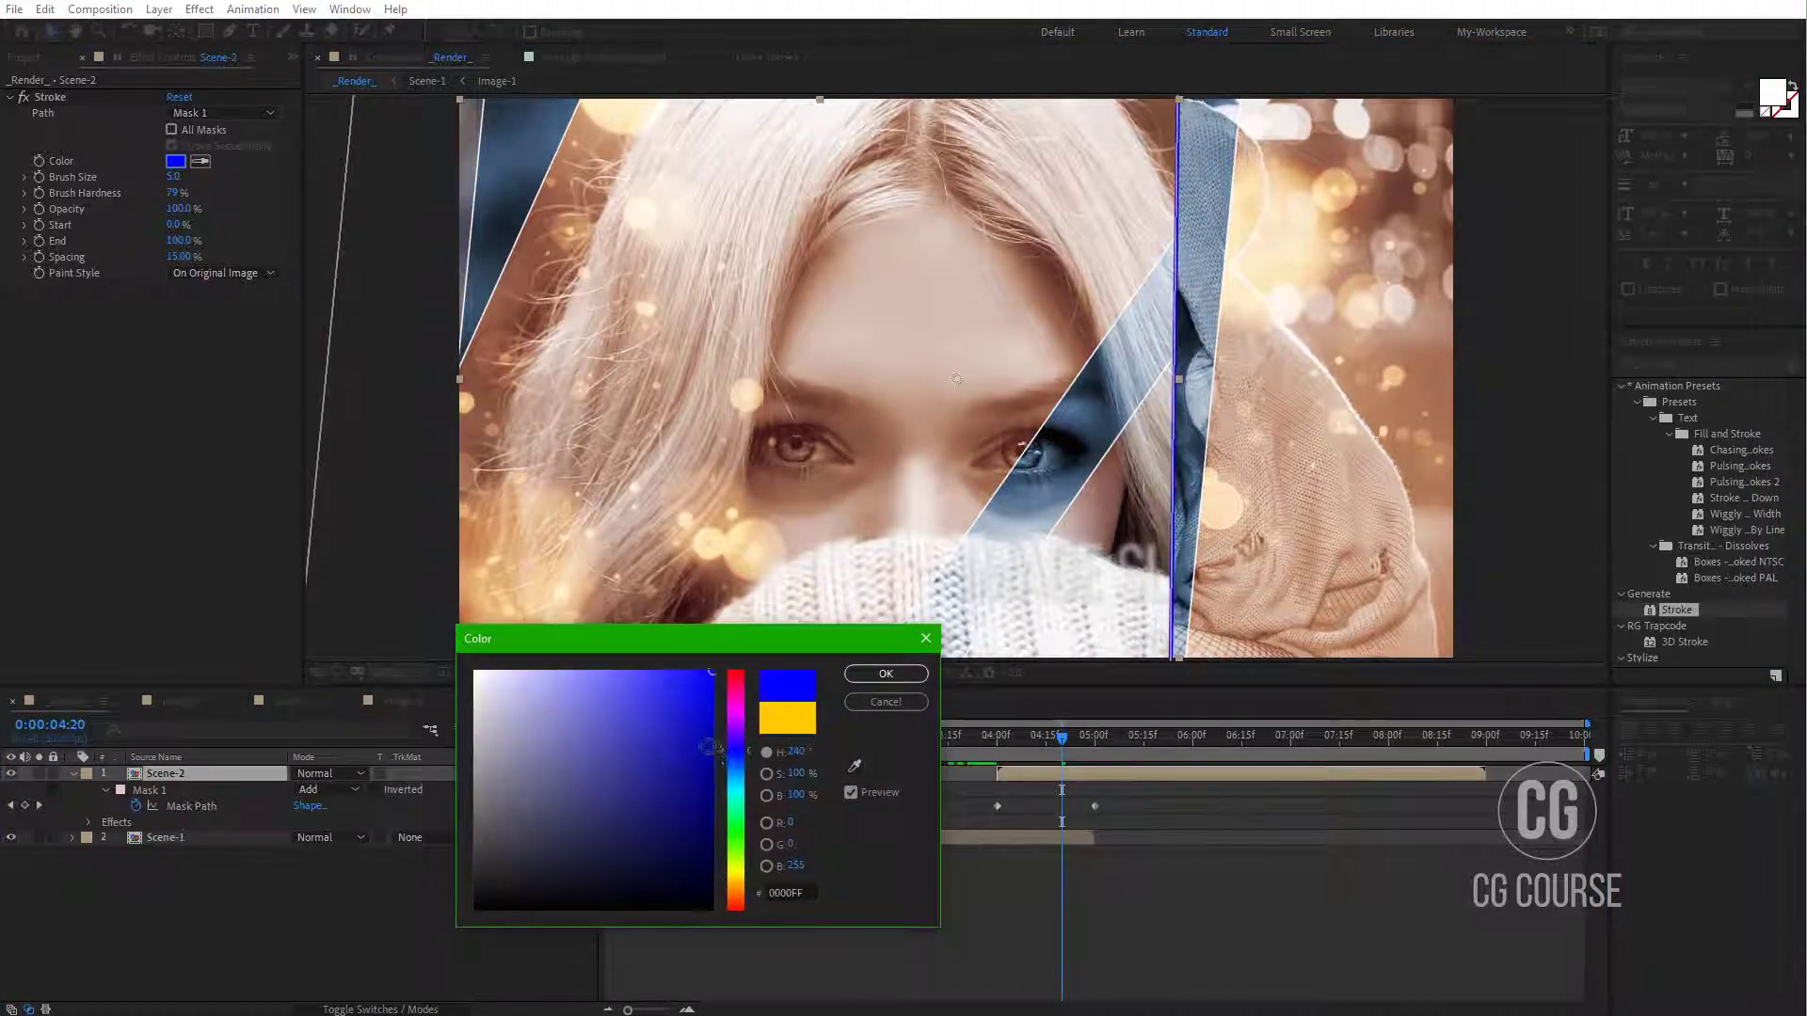
{"action": "left_click_drag", "start_coordinate": [742, 821], "coordinate": [738, 885]}
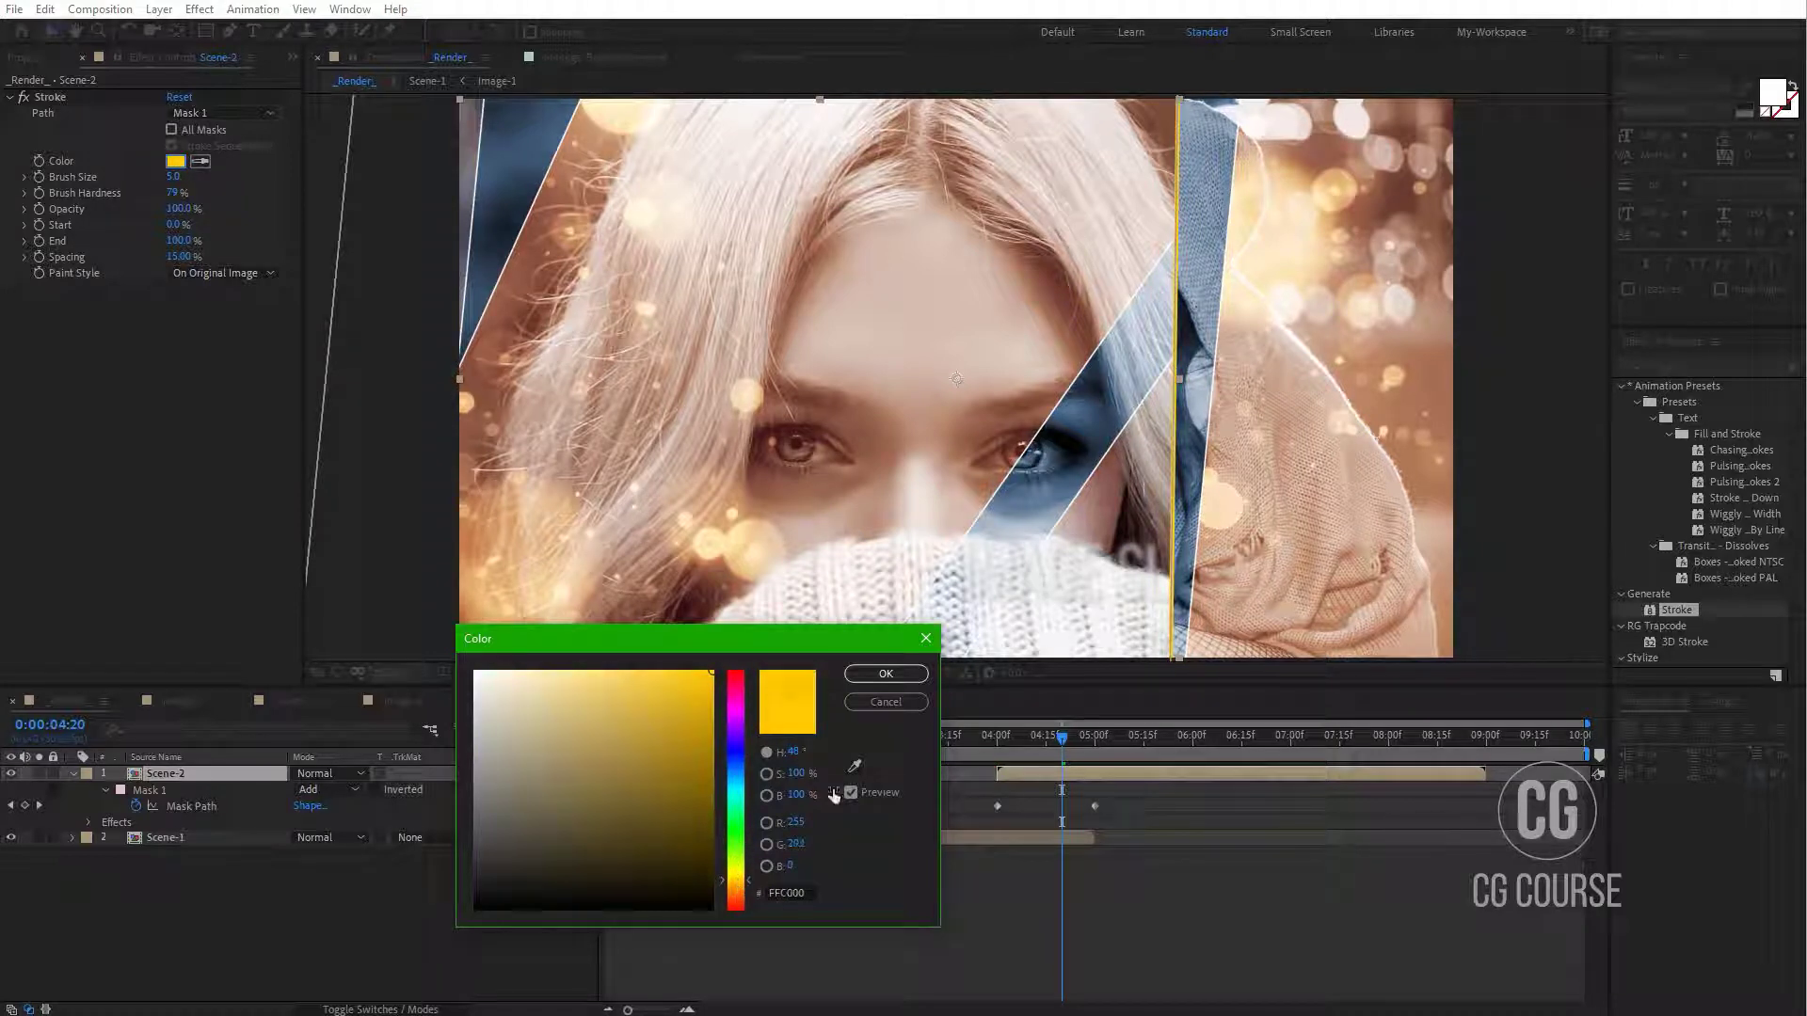
{"action": "left_click", "coordinate": [886, 674]}
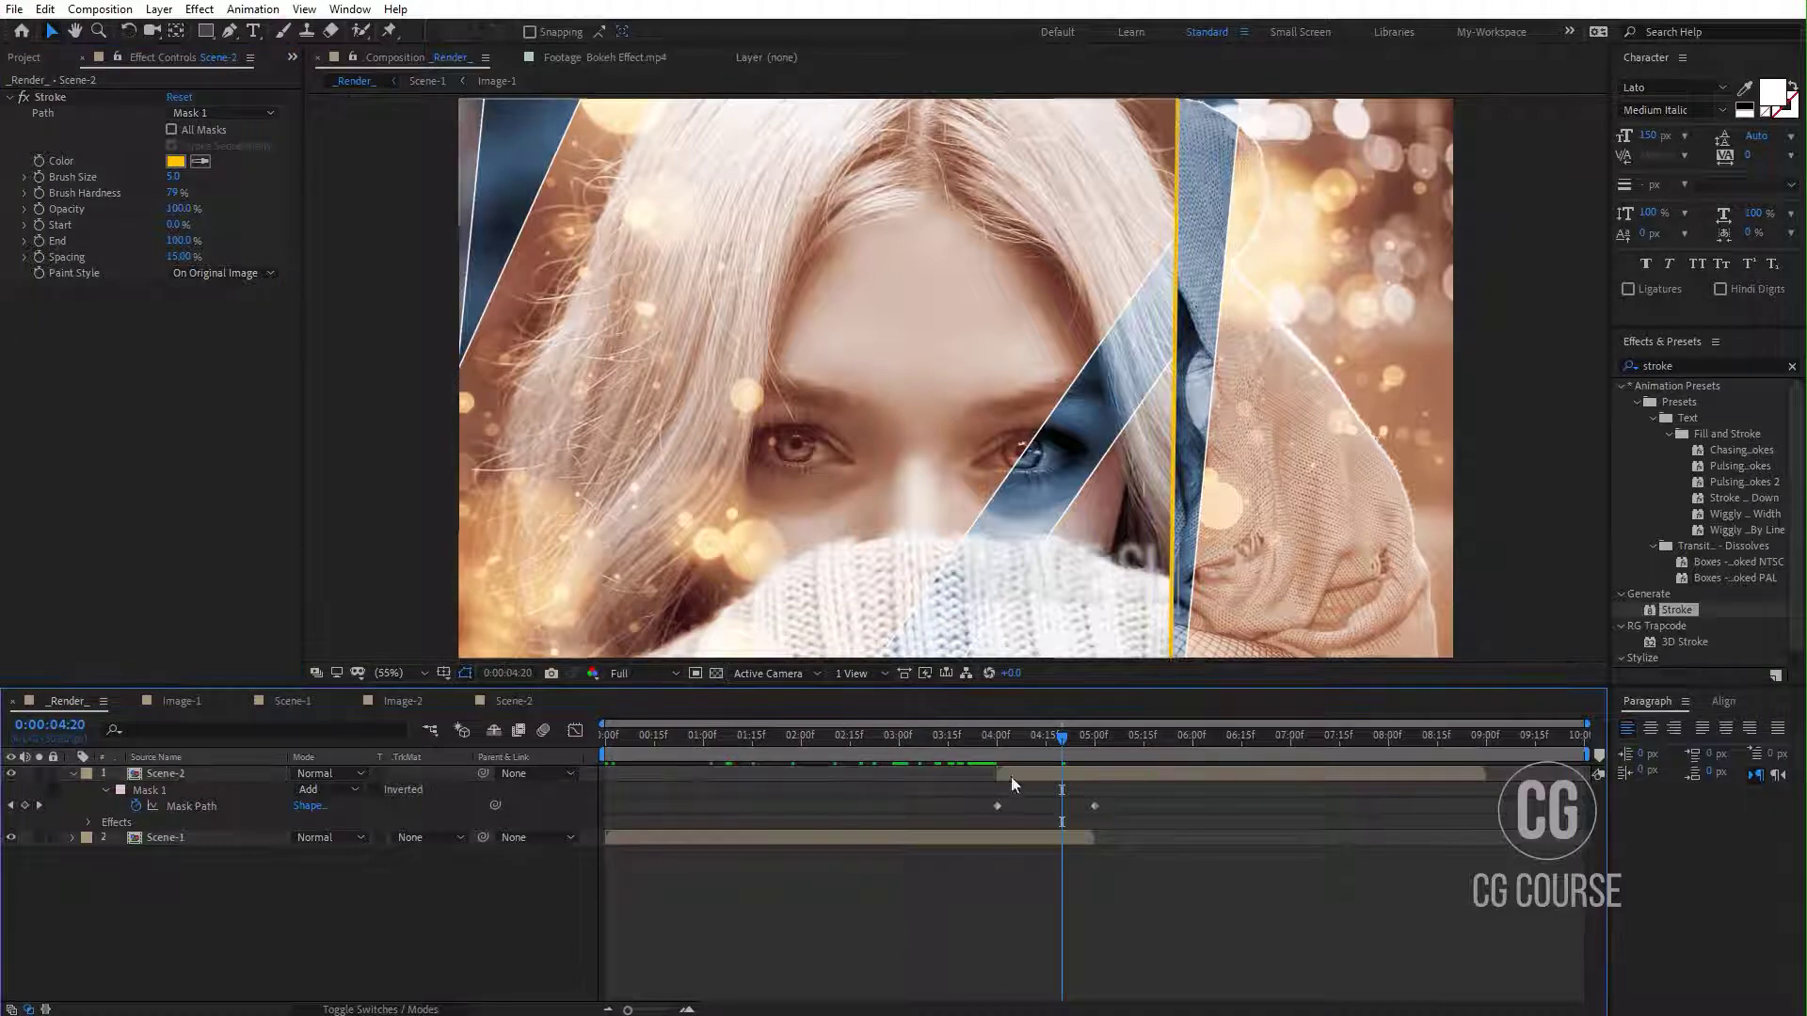
{"action": "left_click_drag", "start_coordinate": [1026, 739], "coordinate": [1200, 775]}
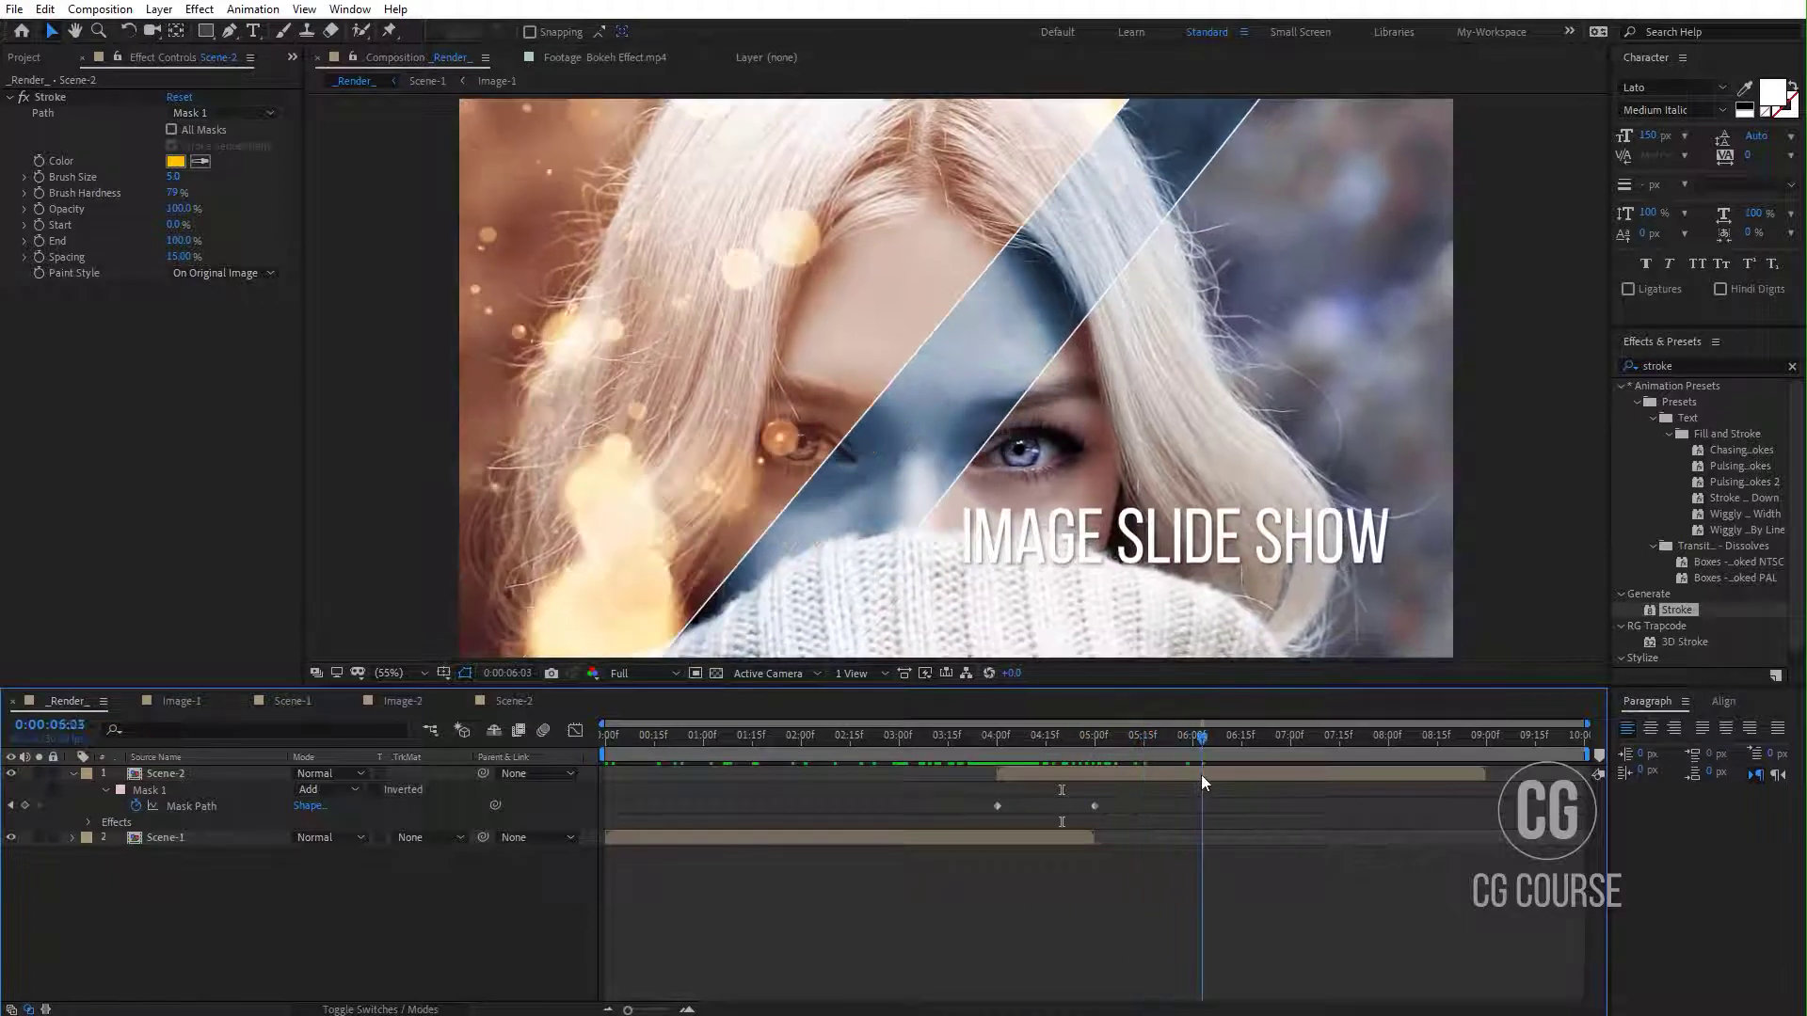
Step: Trim the _Render_ comp to a work area ending at 0:00:08:29 and preview it
{"action": "left_click", "coordinate": [1483, 736]}
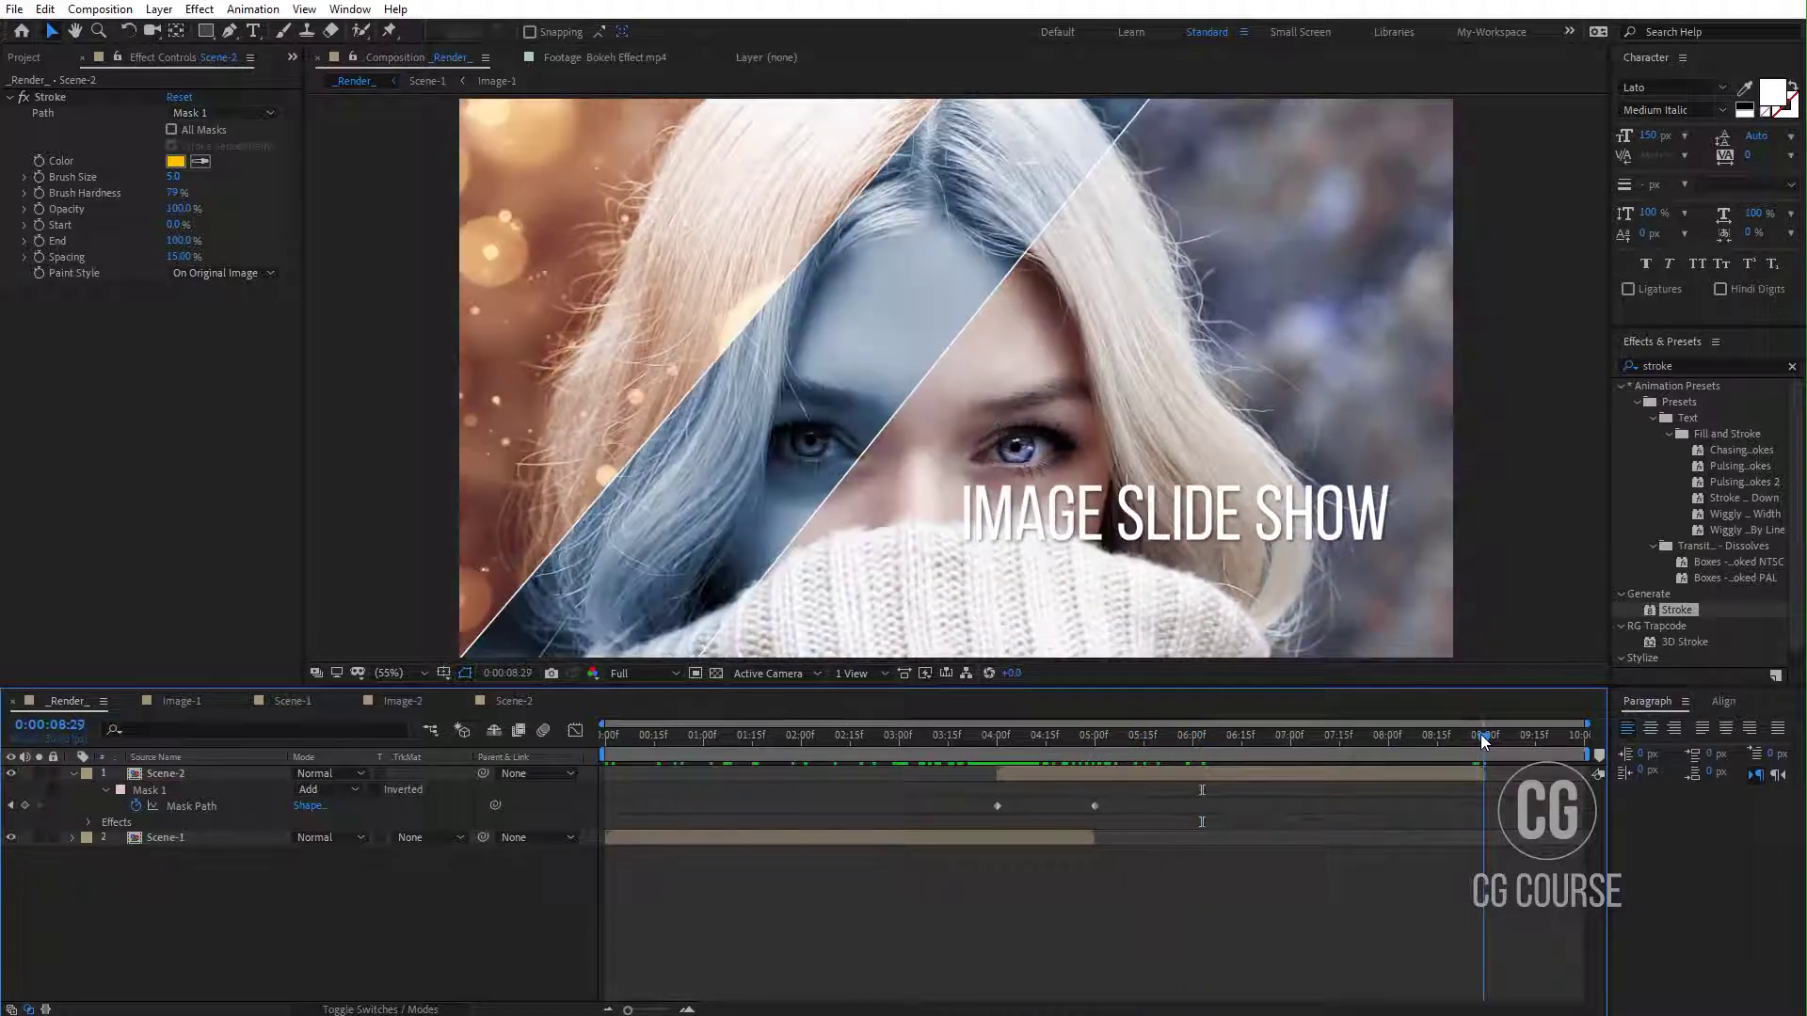
{"action": "key", "text": "n"}
{"action": "right_click", "coordinate": [1431, 759]}
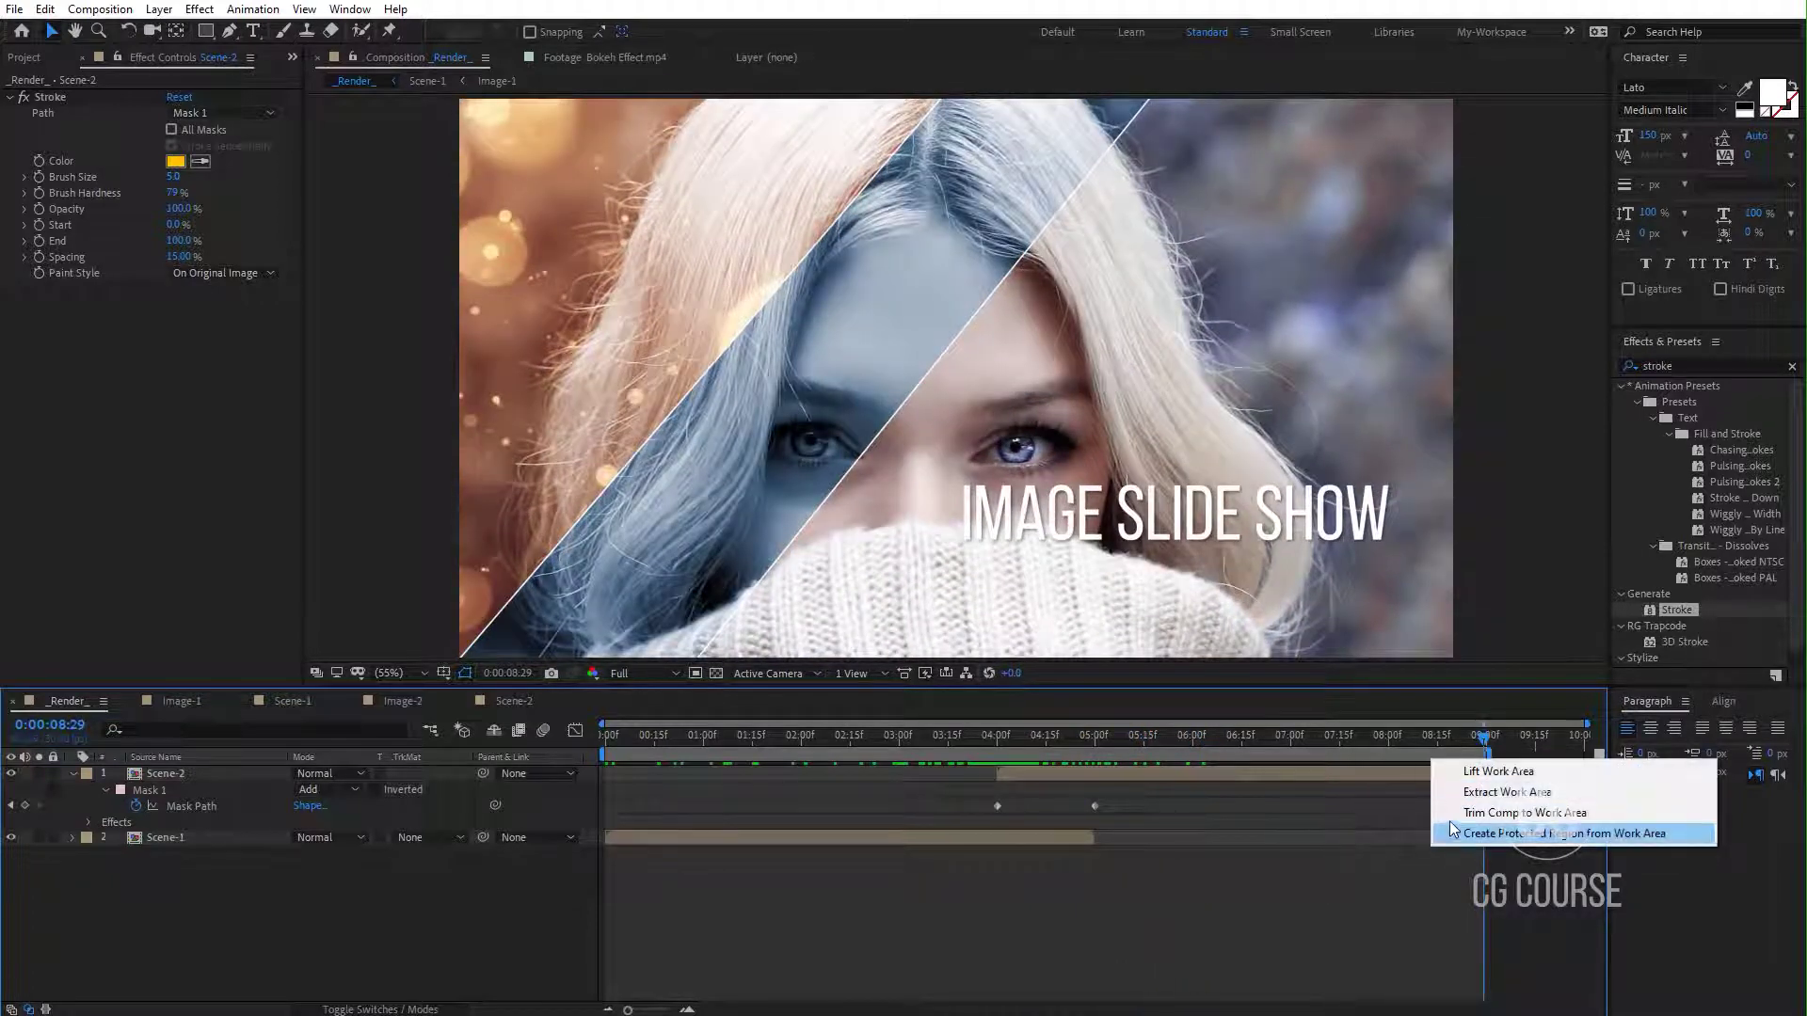
{"action": "left_click", "coordinate": [1505, 813]}
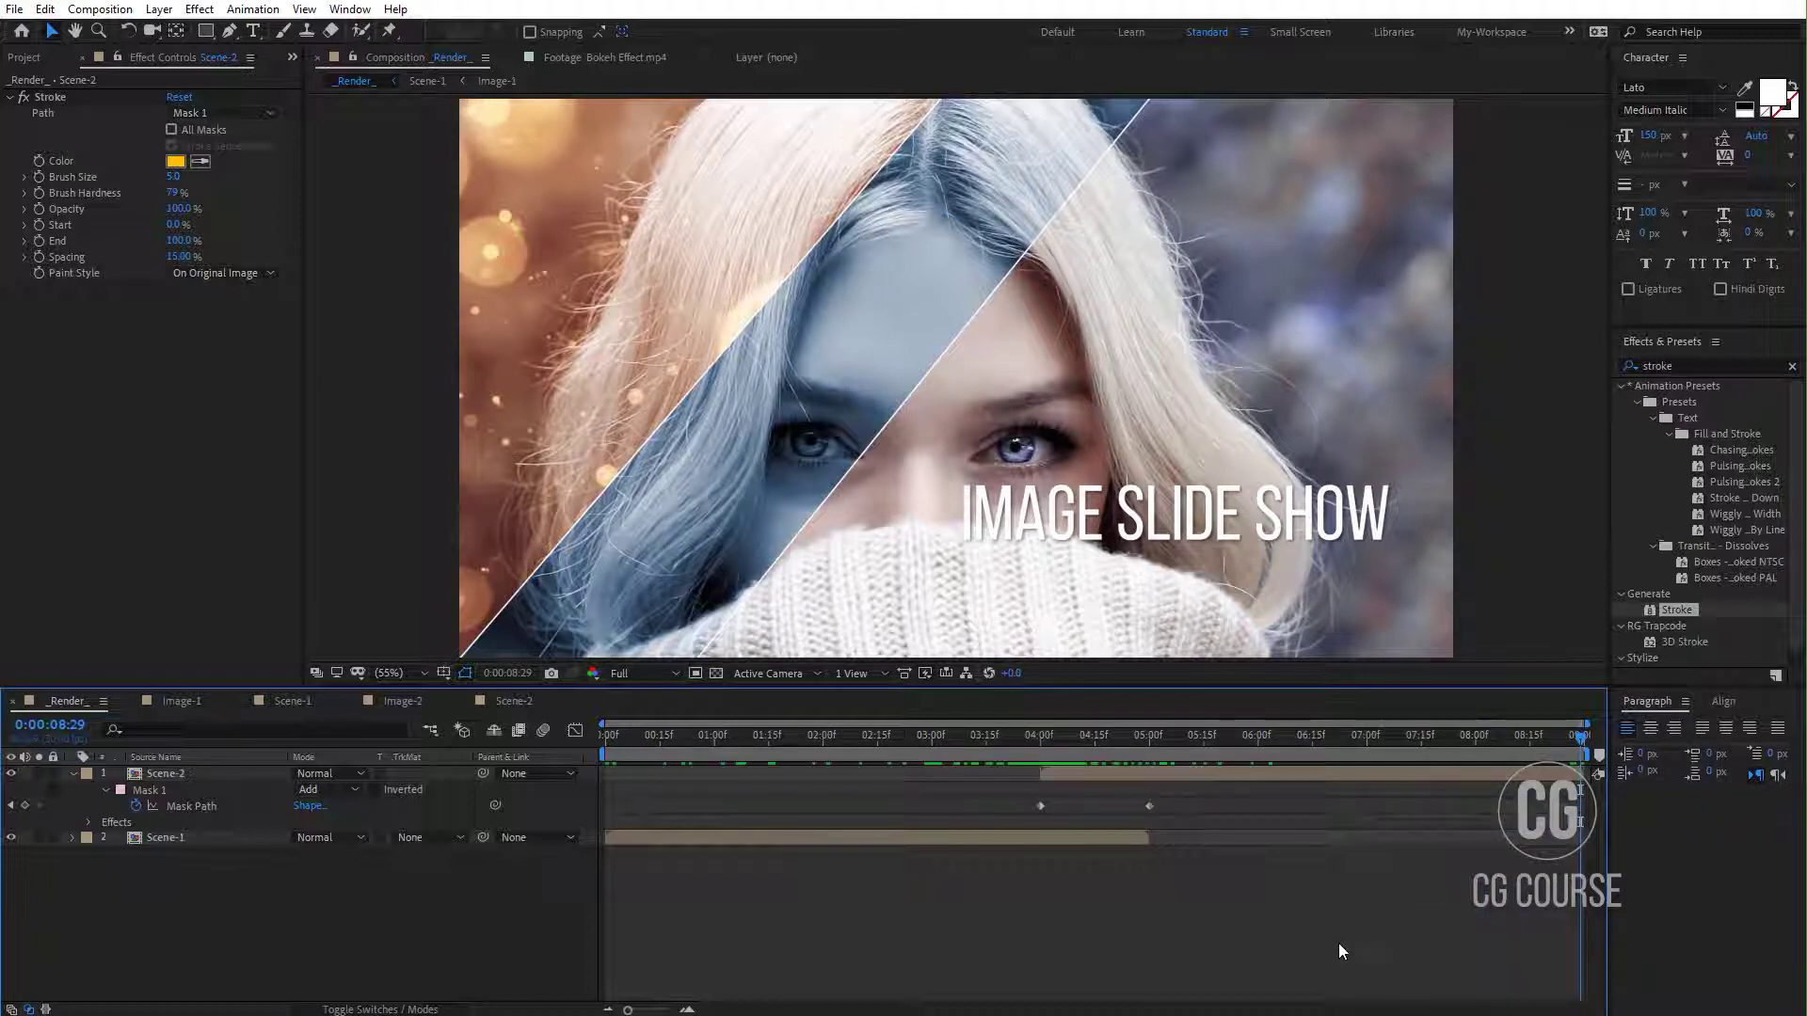
{"action": "key", "text": "space"}
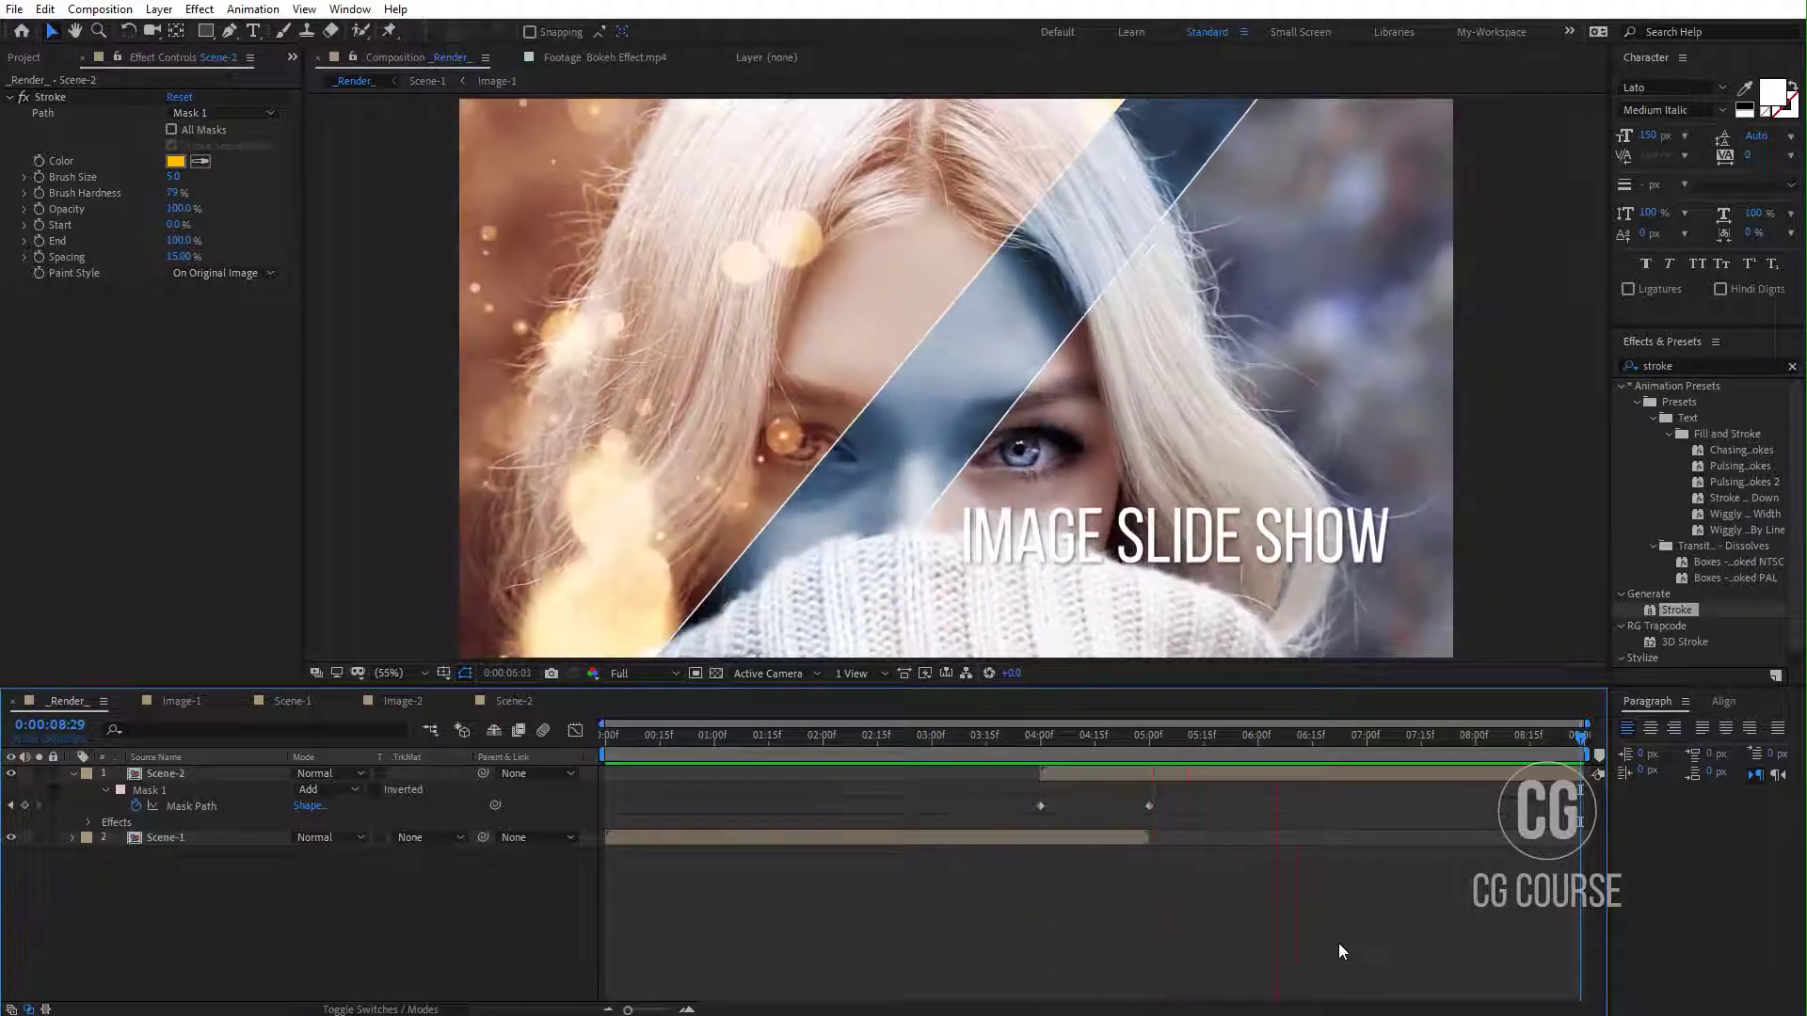
Step: Apply Easy Ease to both Scene-2 Mask Path keyframes and preview the smoothed wipe
{"action": "left_click_drag", "start_coordinate": [1217, 802], "coordinate": [1048, 822]}
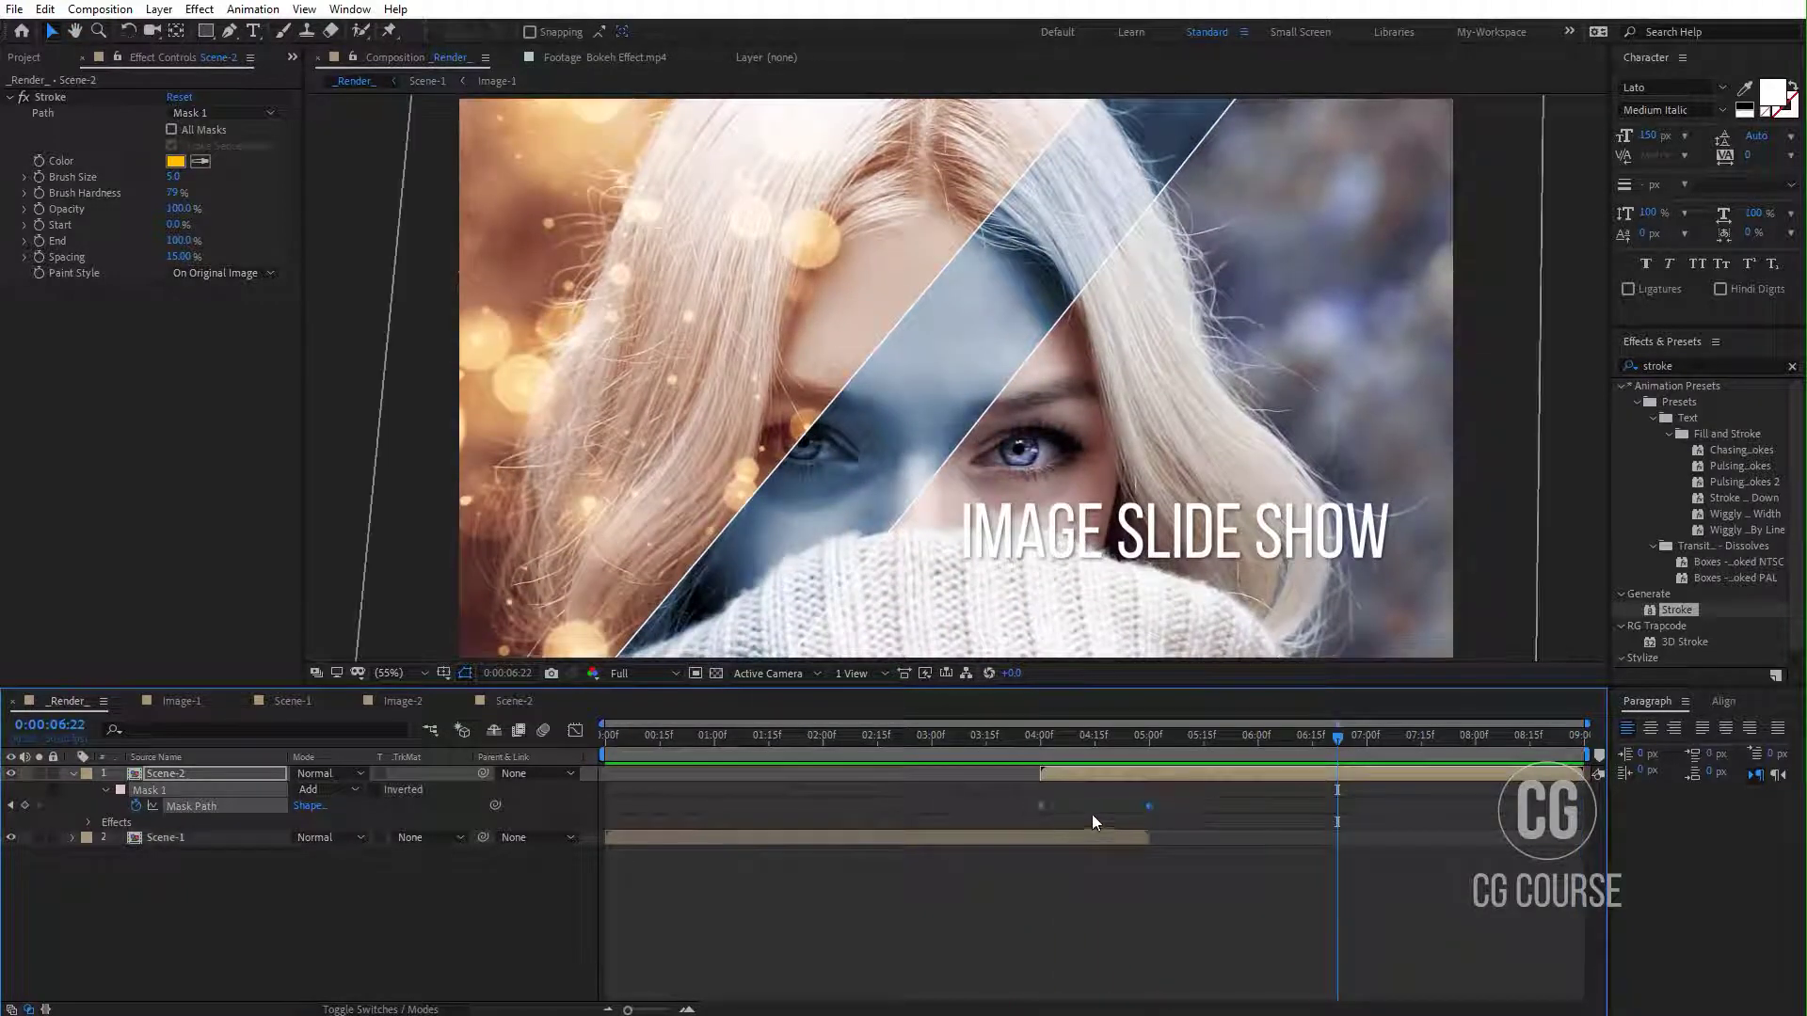
{"action": "right_click", "coordinate": [1148, 807]}
{"action": "mouse_move", "coordinate": [1308, 795]}
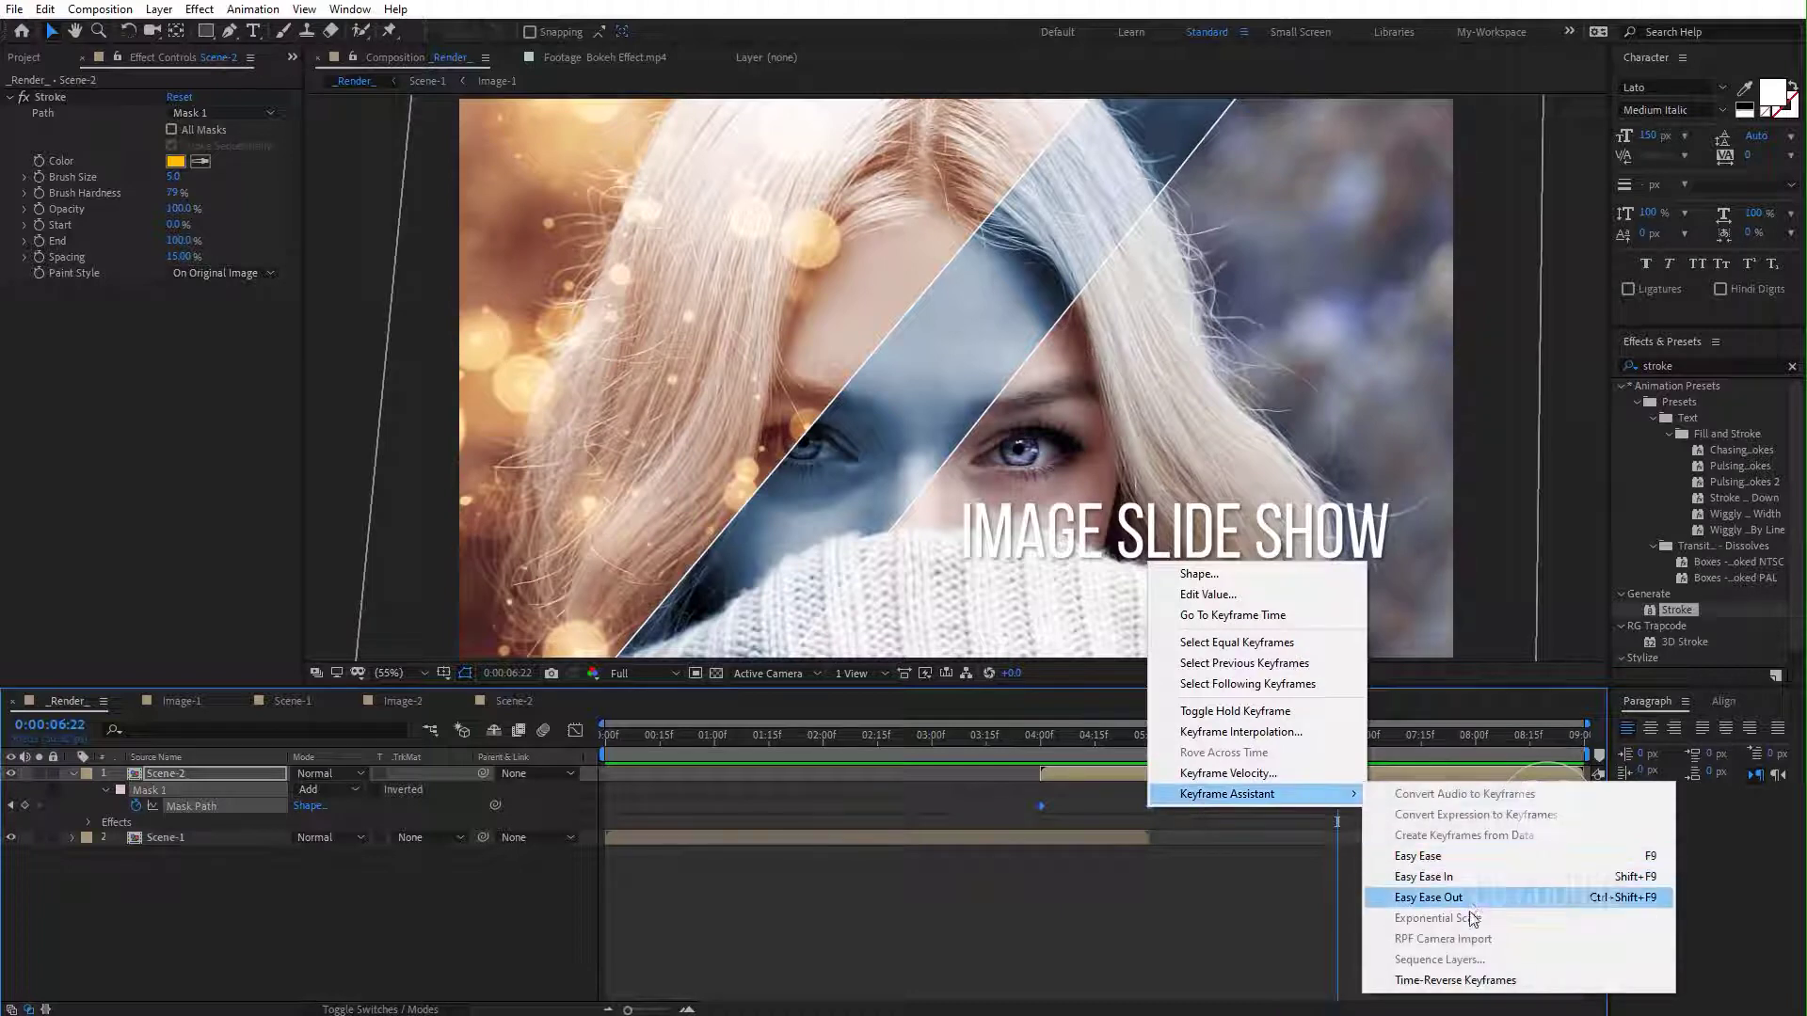
{"action": "left_click", "coordinate": [1452, 861]}
{"action": "key", "text": "space"}
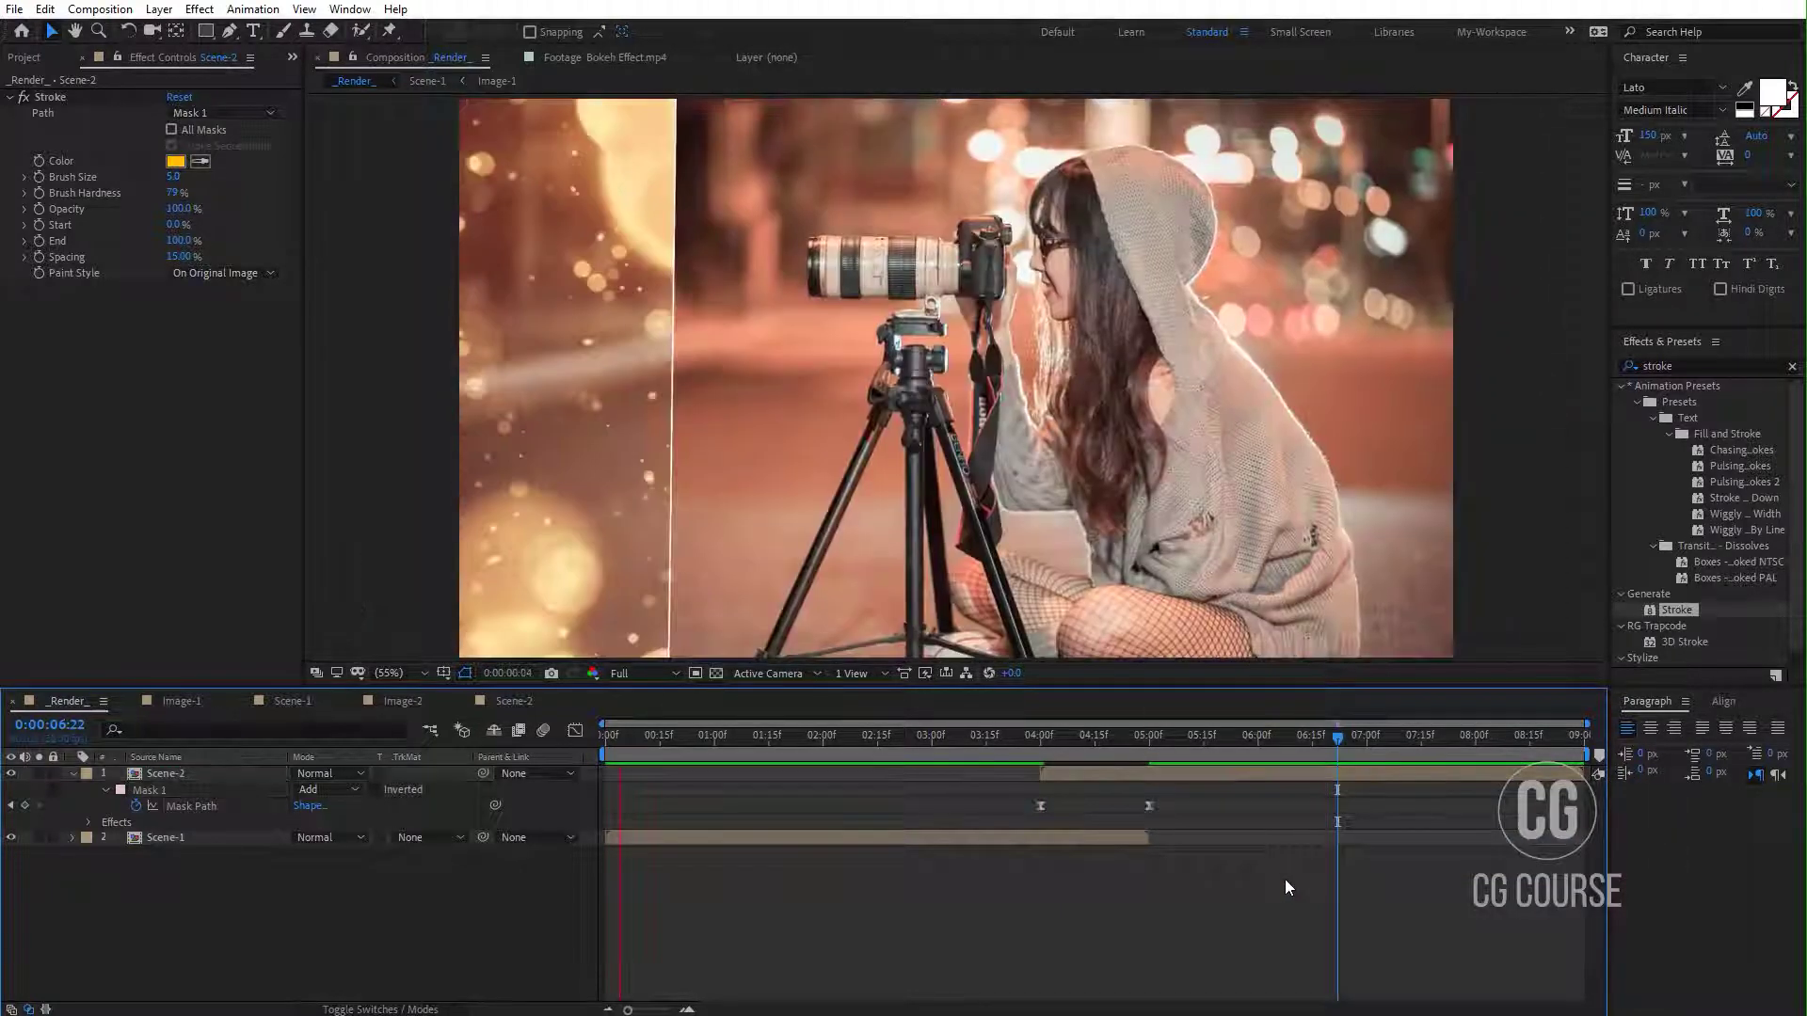